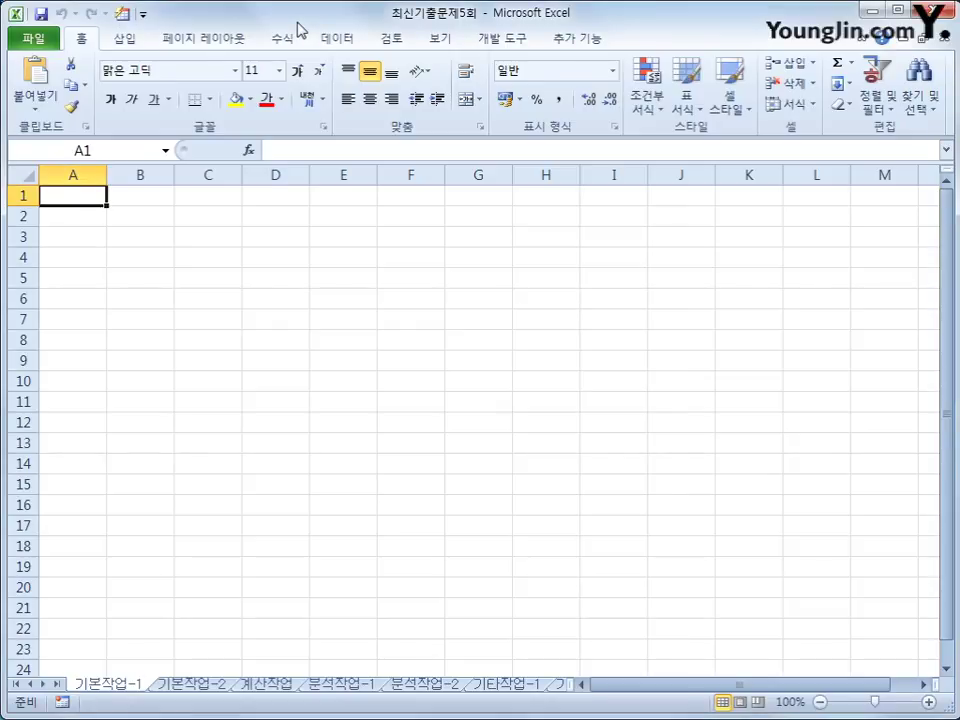
With B2 selected, start a Microsoft Query import from other data sources.
{"action": "left_click", "coordinate": [92, 218]}
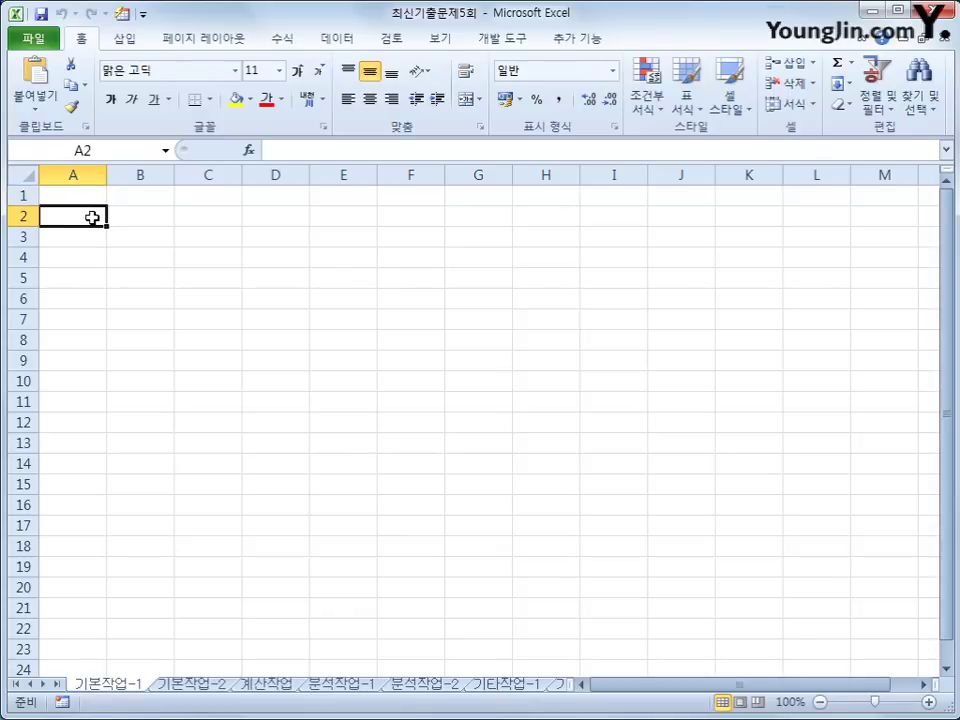
{"action": "left_click", "coordinate": [129, 221]}
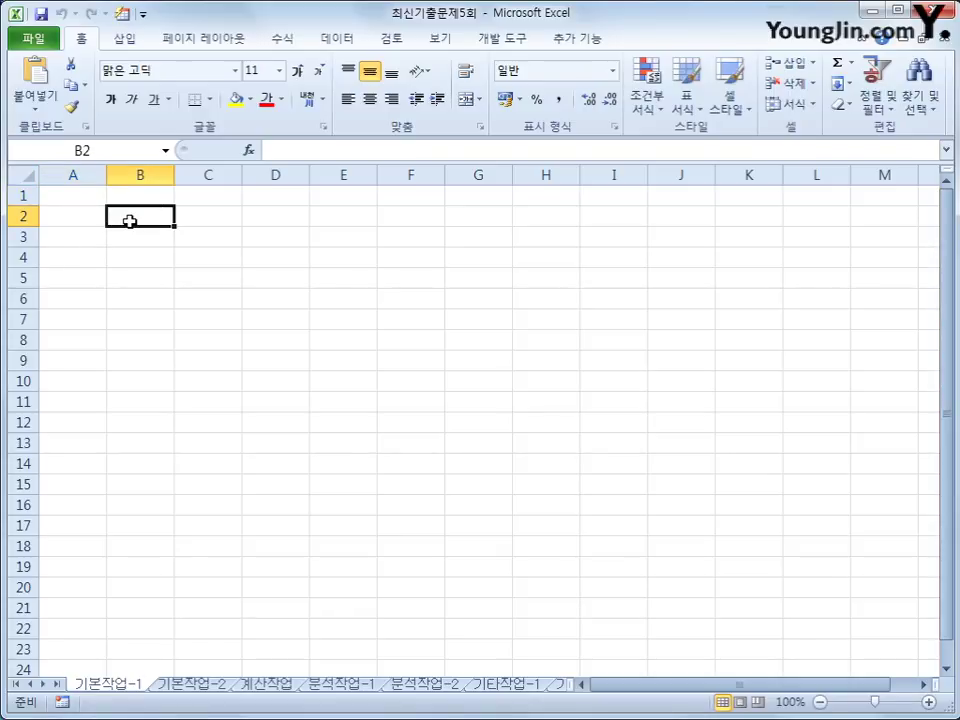
{"action": "left_click", "coordinate": [345, 40]}
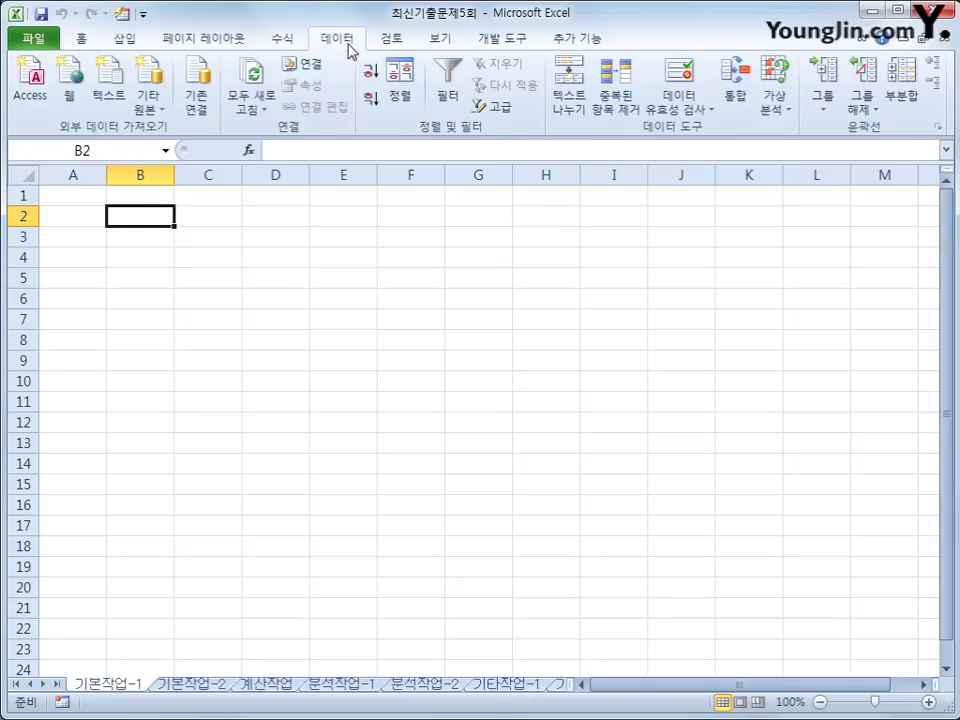
{"action": "left_click", "coordinate": [157, 117]}
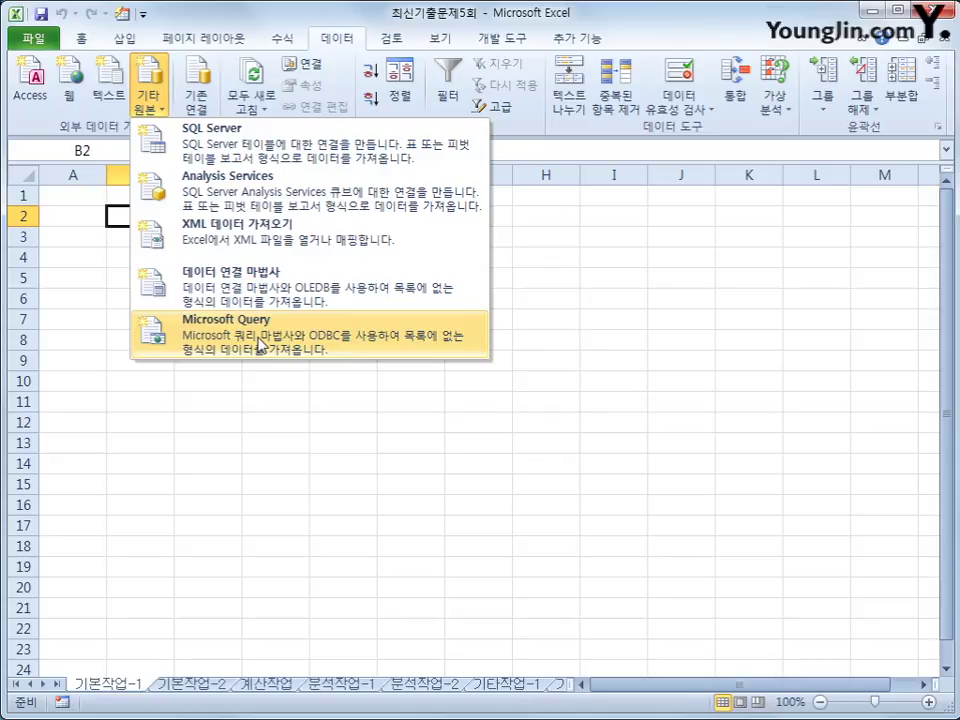
{"action": "left_click", "coordinate": [257, 343]}
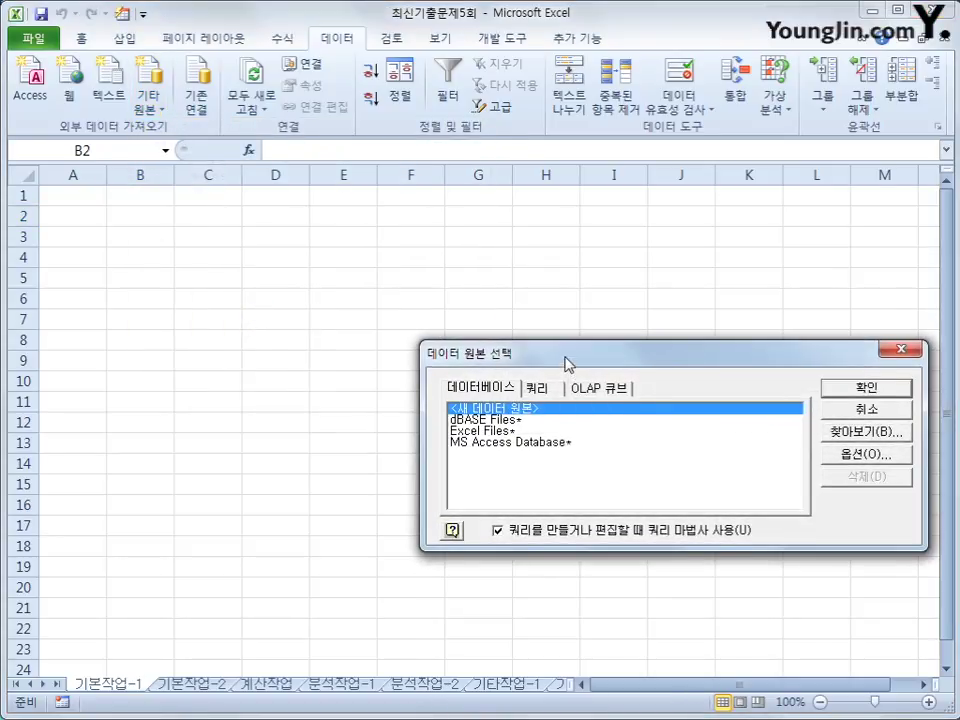
Choose MS Access Database as the data source and open 도서.accdb.
{"action": "left_click_drag", "start_coordinate": [563, 364], "coordinate": [459, 245]}
{"action": "left_click", "coordinate": [428, 320]}
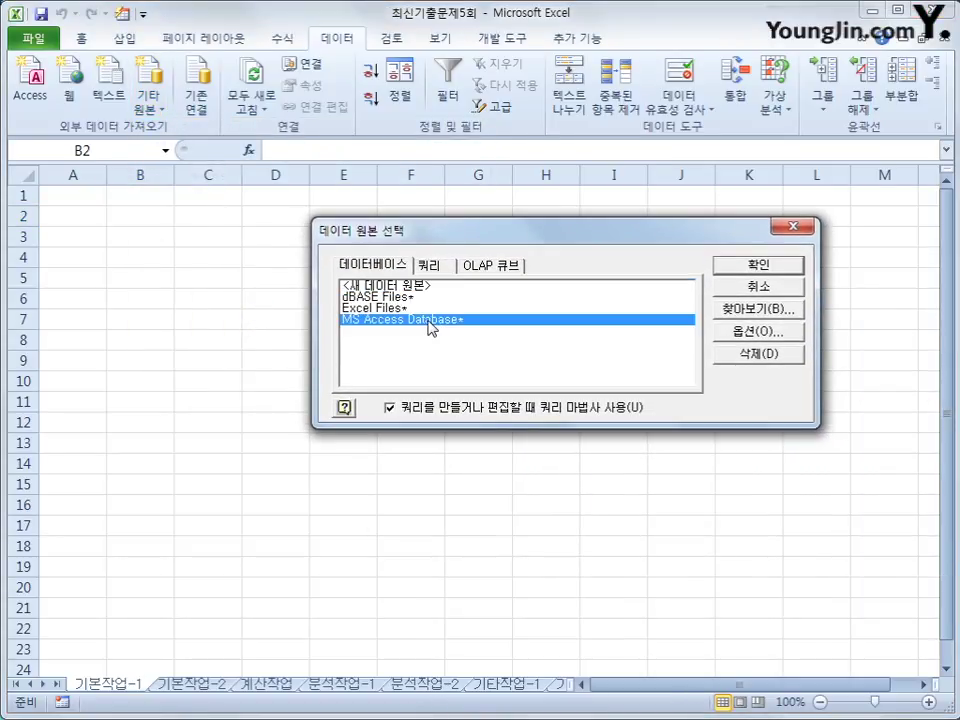
{"action": "left_click", "coordinate": [756, 265]}
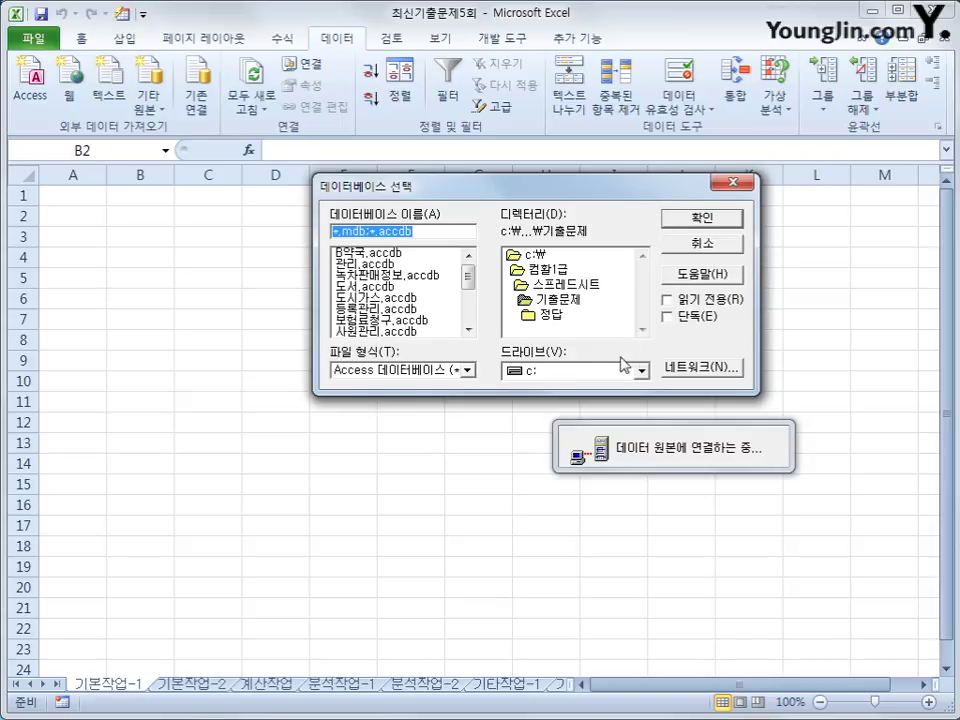
{"action": "left_click", "coordinate": [368, 287]}
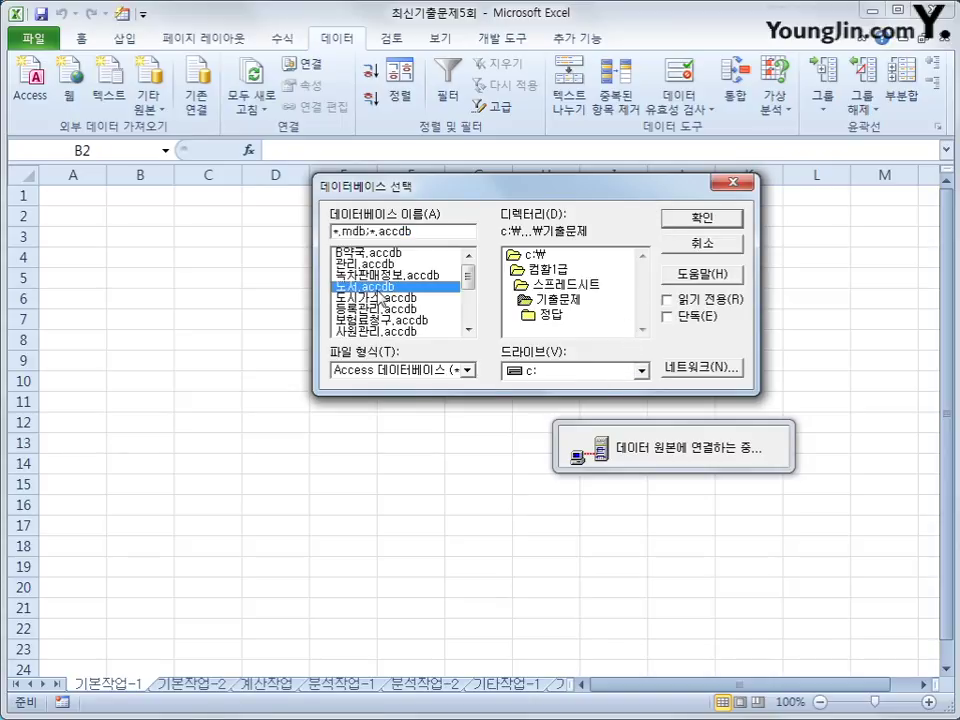
{"action": "left_click", "coordinate": [684, 220]}
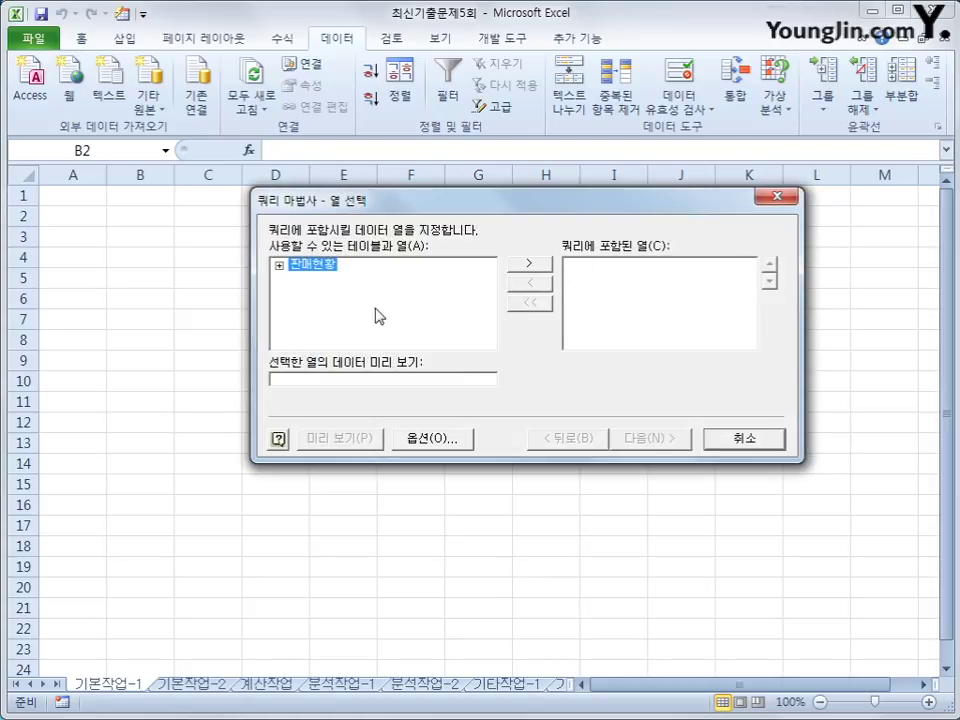
Add 도서명, 저자, 출판일, 페이지, 정가 and 판매량 from the 판매현황 table to the query.
{"action": "double_click", "coordinate": [318, 265]}
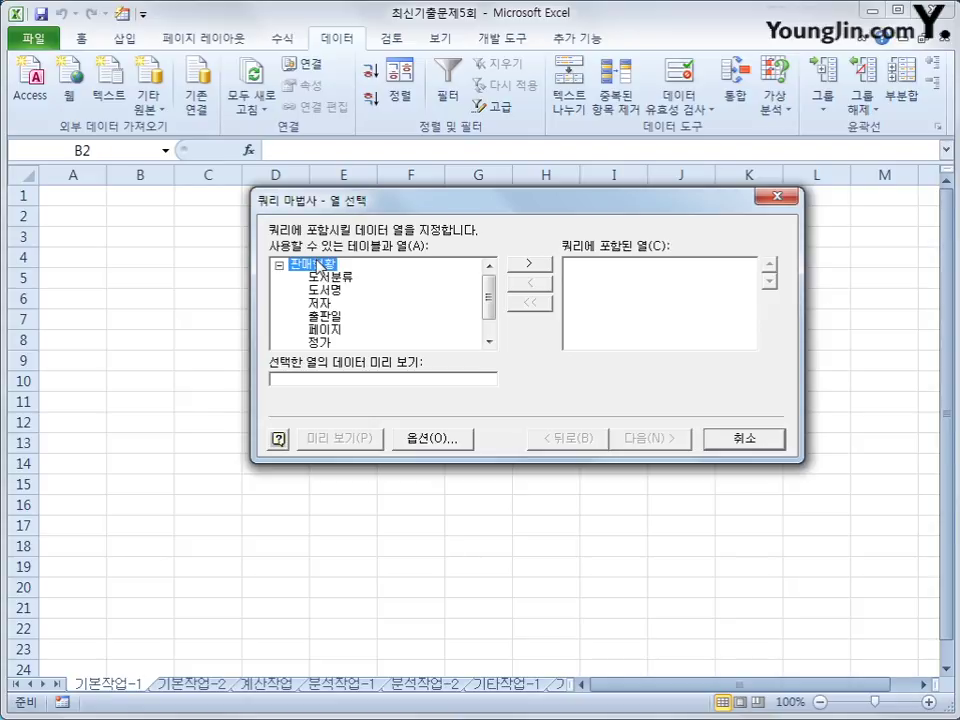
{"action": "double_click", "coordinate": [330, 290]}
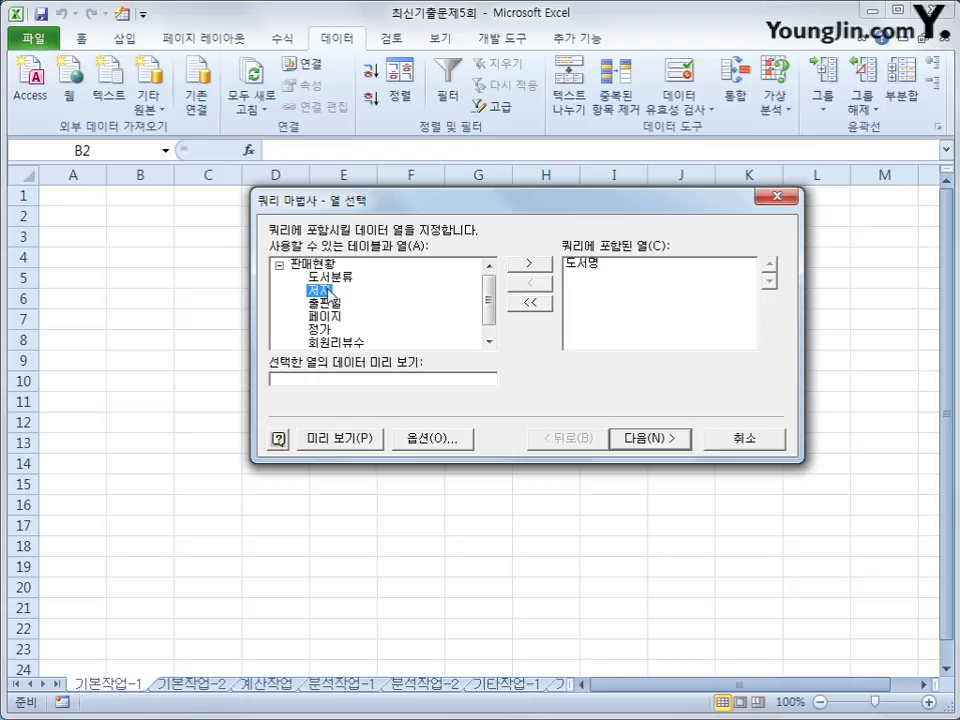
{"action": "double_click", "coordinate": [328, 290]}
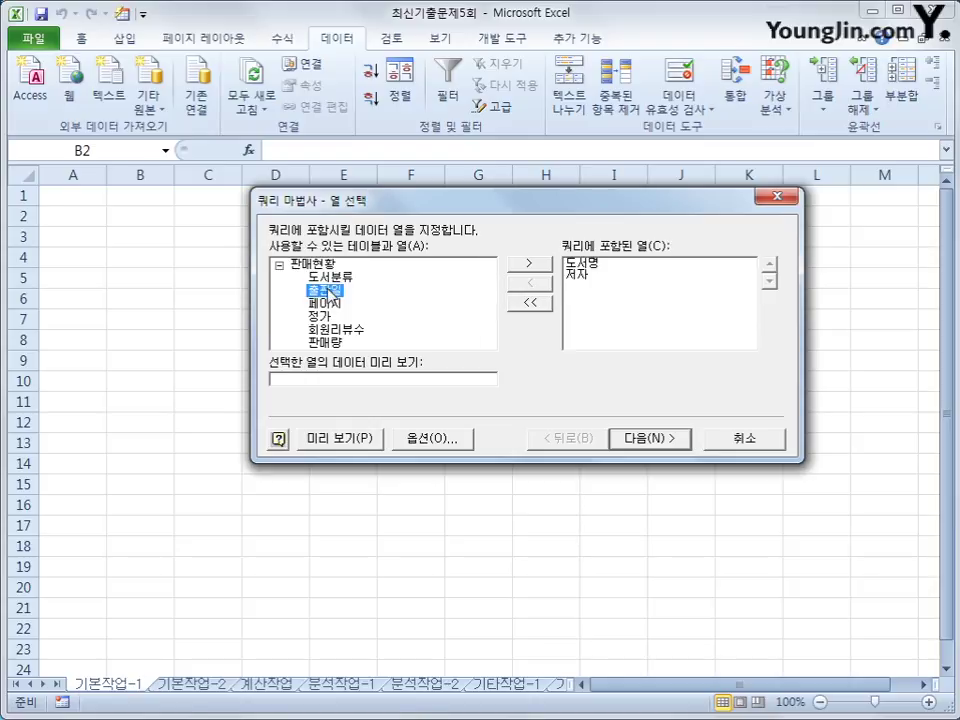
{"action": "double_click", "coordinate": [331, 291]}
{"action": "double_click", "coordinate": [330, 291]}
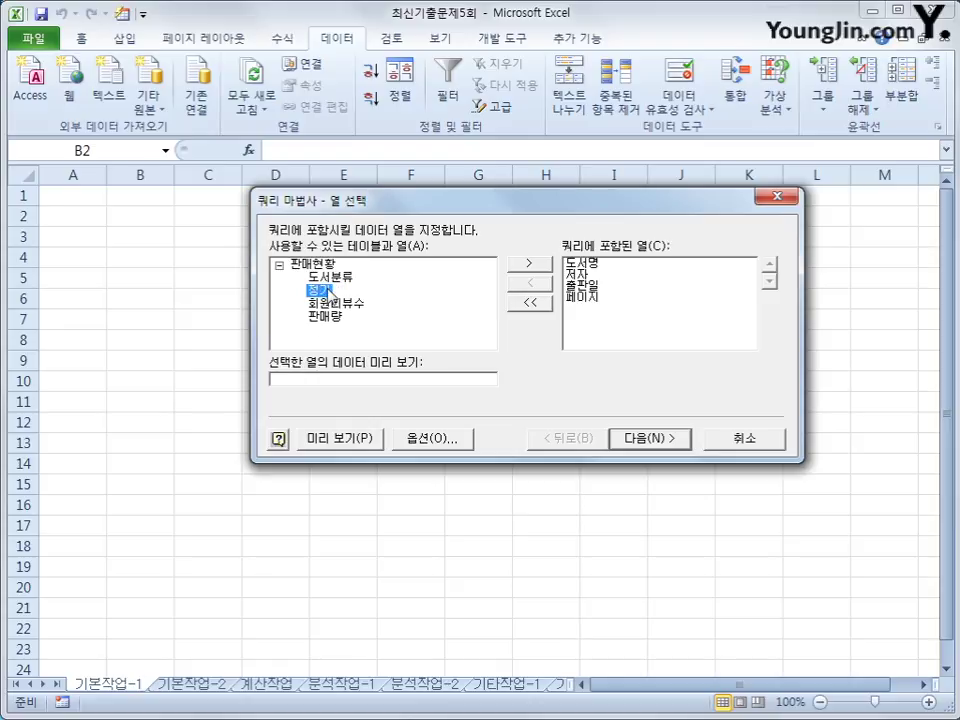
{"action": "double_click", "coordinate": [328, 290]}
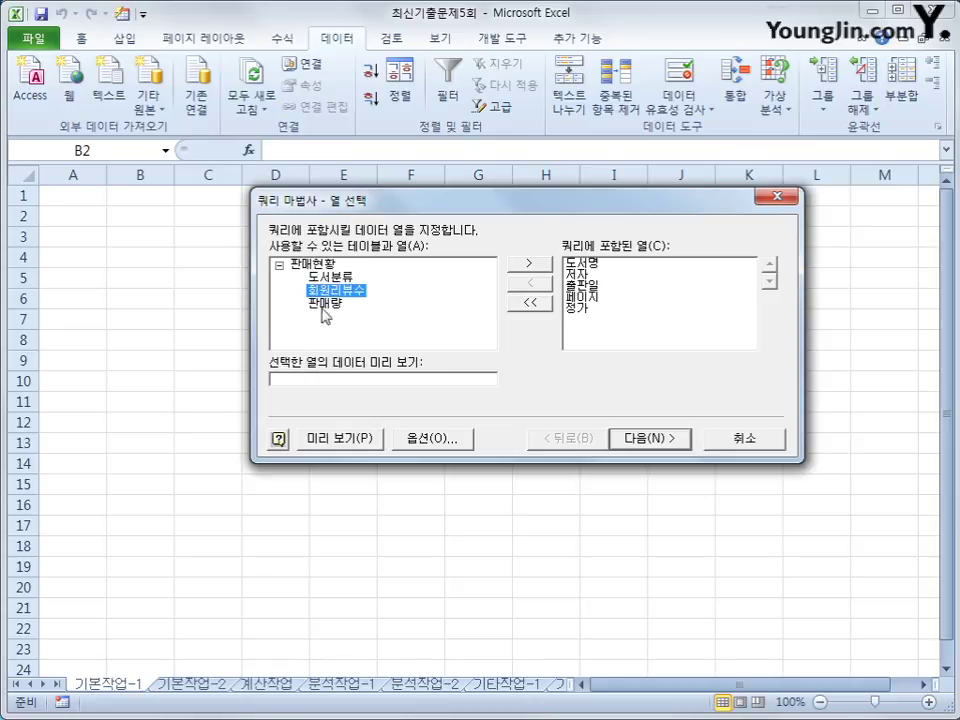
{"action": "left_click", "coordinate": [330, 314]}
{"action": "double_click", "coordinate": [330, 314]}
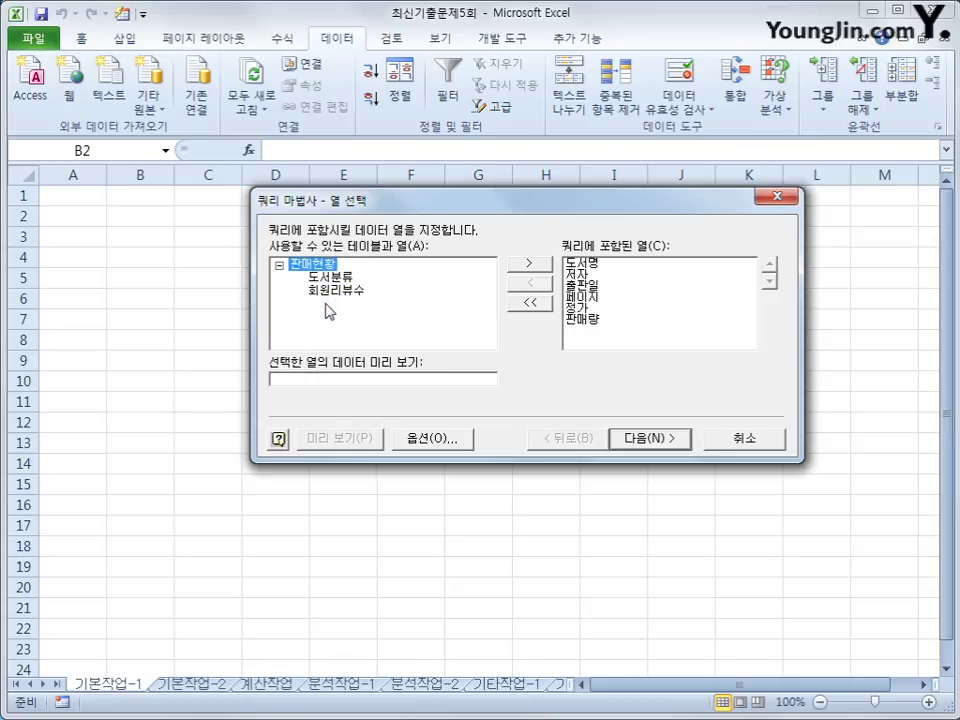
{"action": "left_click", "coordinate": [648, 450]}
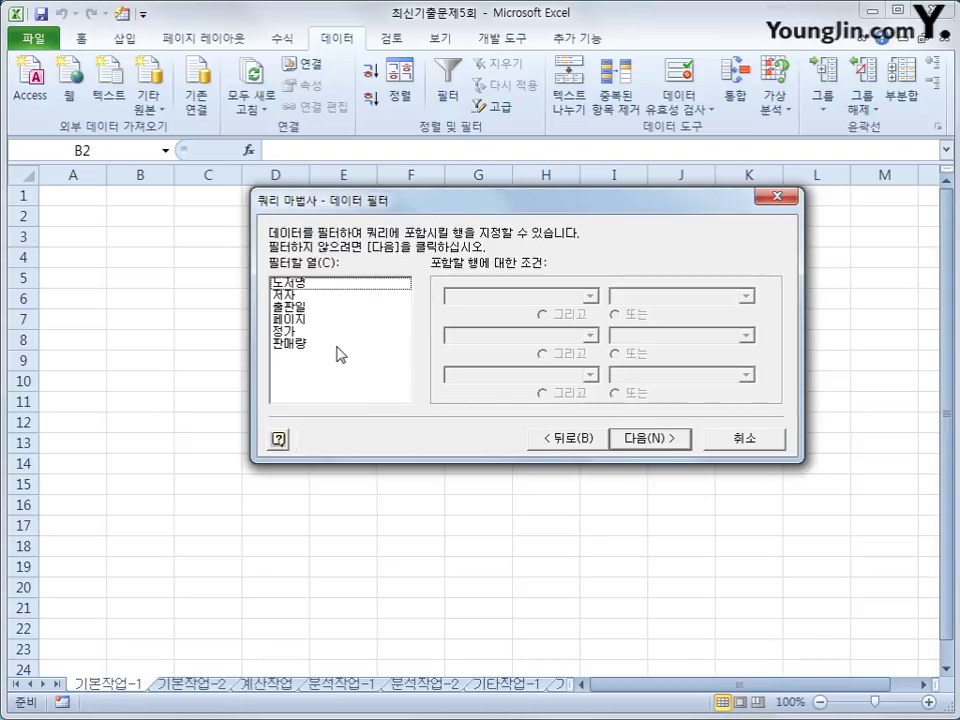
Filter 출판일 to greater than or equal to 2014-01-01.
{"action": "left_click", "coordinate": [328, 310]}
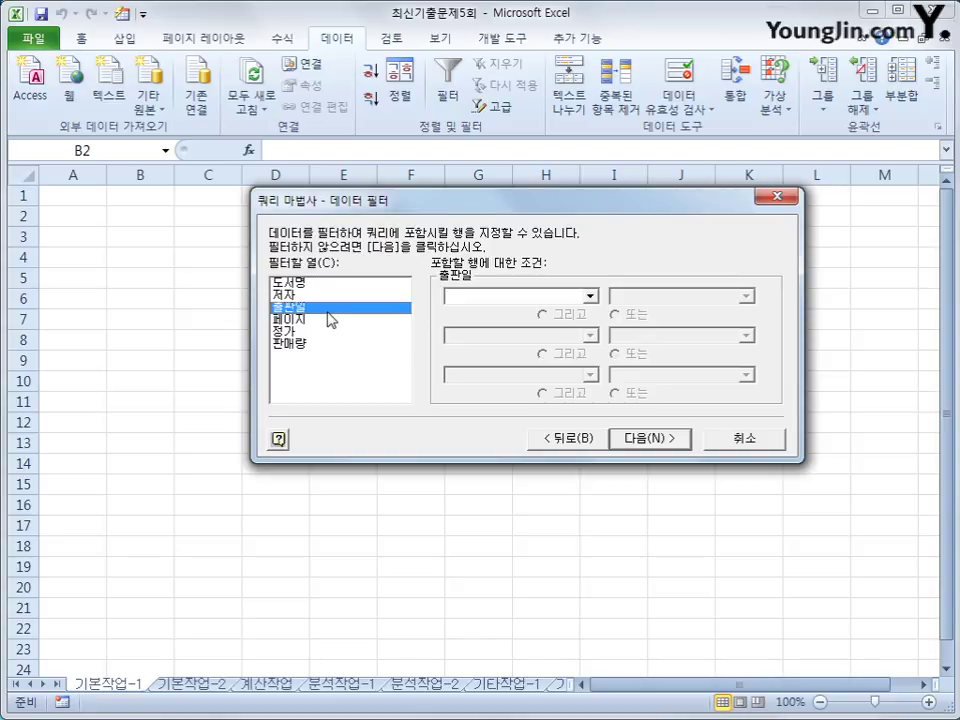
{"action": "left_click", "coordinate": [511, 297]}
{"action": "left_click", "coordinate": [512, 362]}
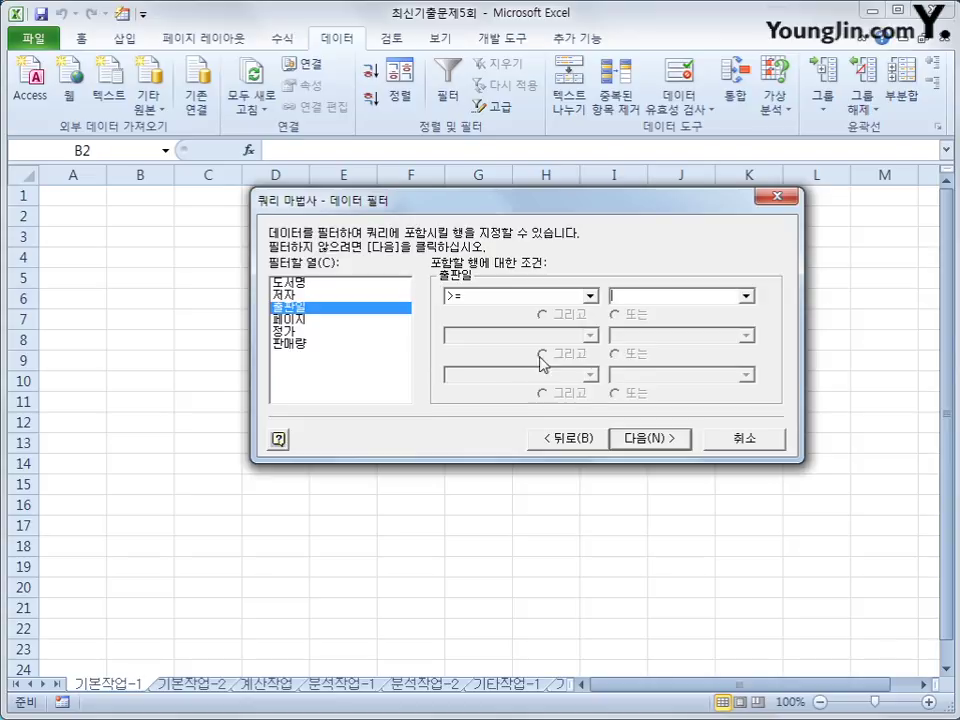
{"action": "key", "text": "Tab"}
{"action": "type", "text": "201"}
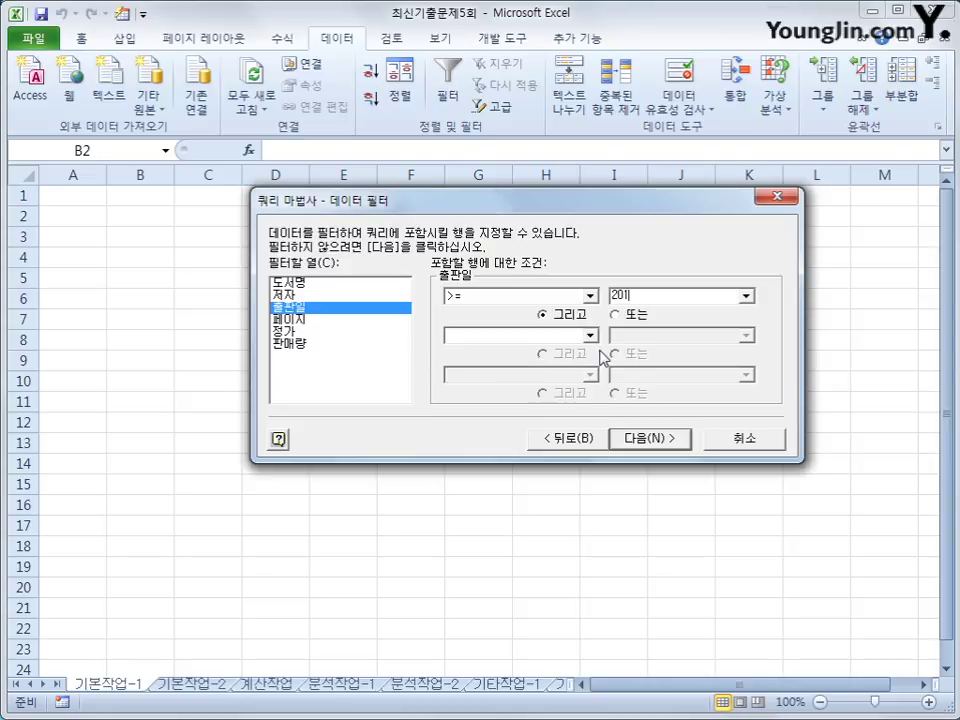
{"action": "type", "text": "4-01-01"}
Filter 정가 to greater than or equal to 18000 and continue to sorting.
{"action": "left_click", "coordinate": [334, 333]}
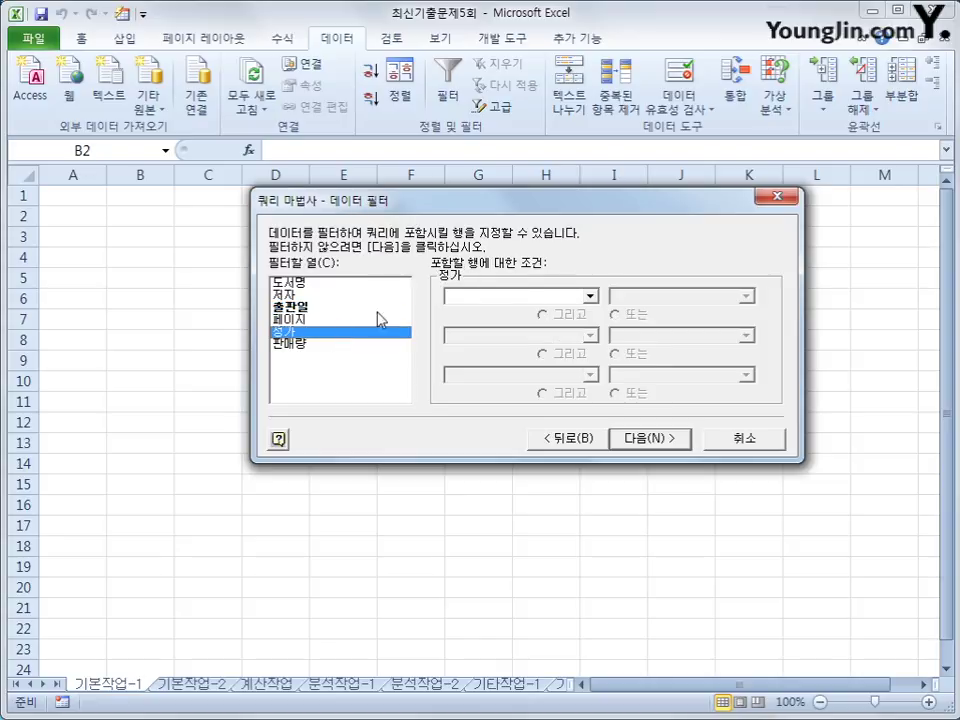
{"action": "left_click", "coordinate": [545, 296]}
{"action": "left_click", "coordinate": [541, 357]}
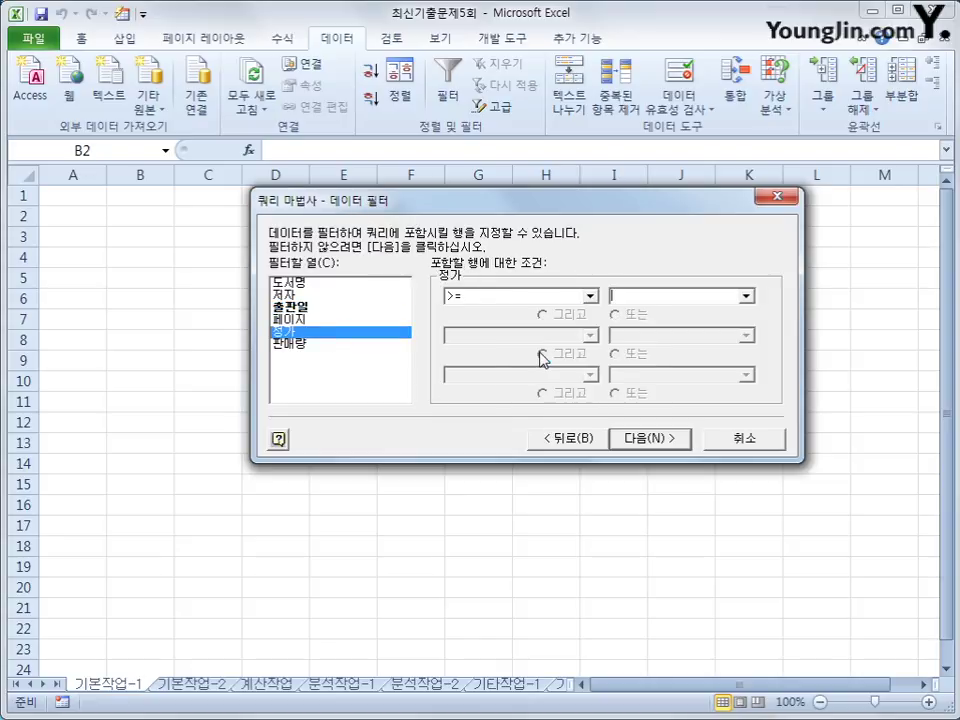
{"action": "key", "text": "Tab"}
{"action": "type", "text": "18000"}
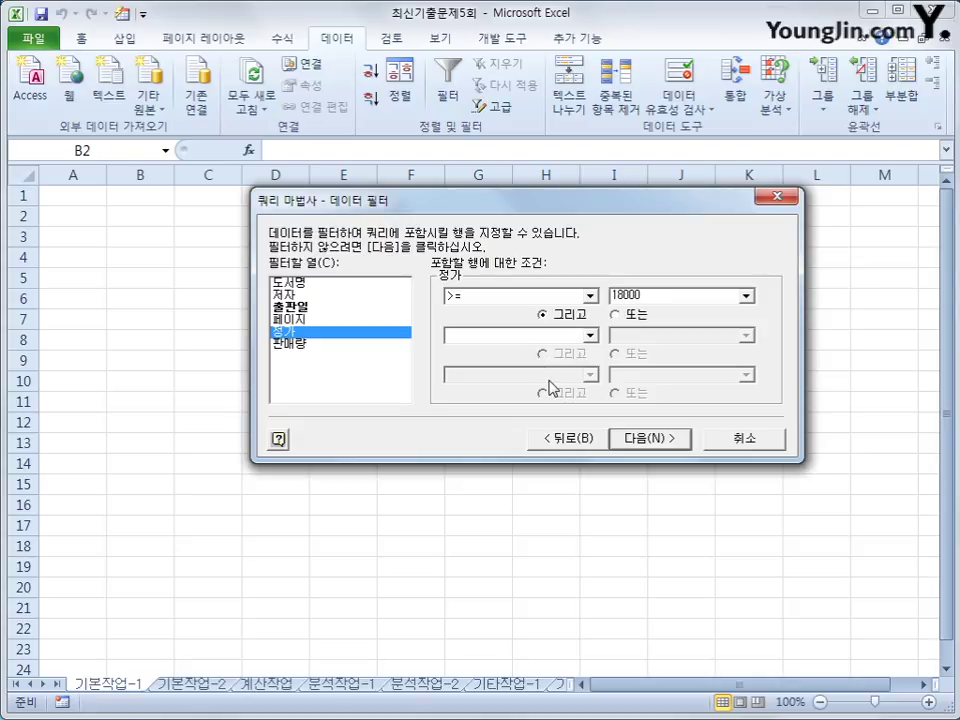
{"action": "left_click", "coordinate": [662, 440]}
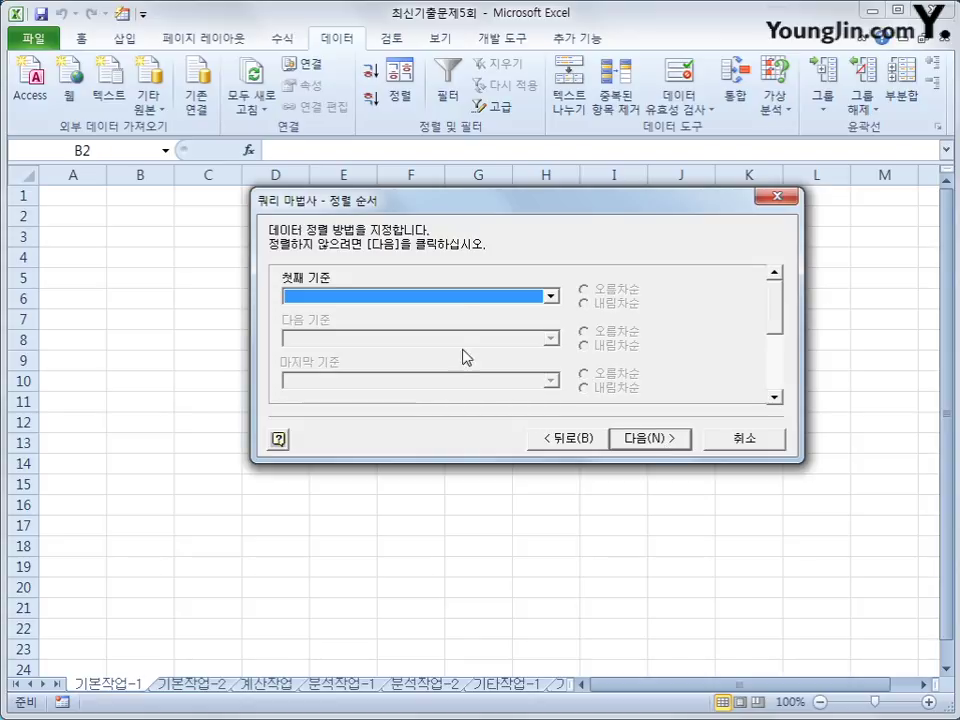
Sort by 출판일 descending with 정가 descending as the second key.
{"action": "left_click", "coordinate": [465, 298]}
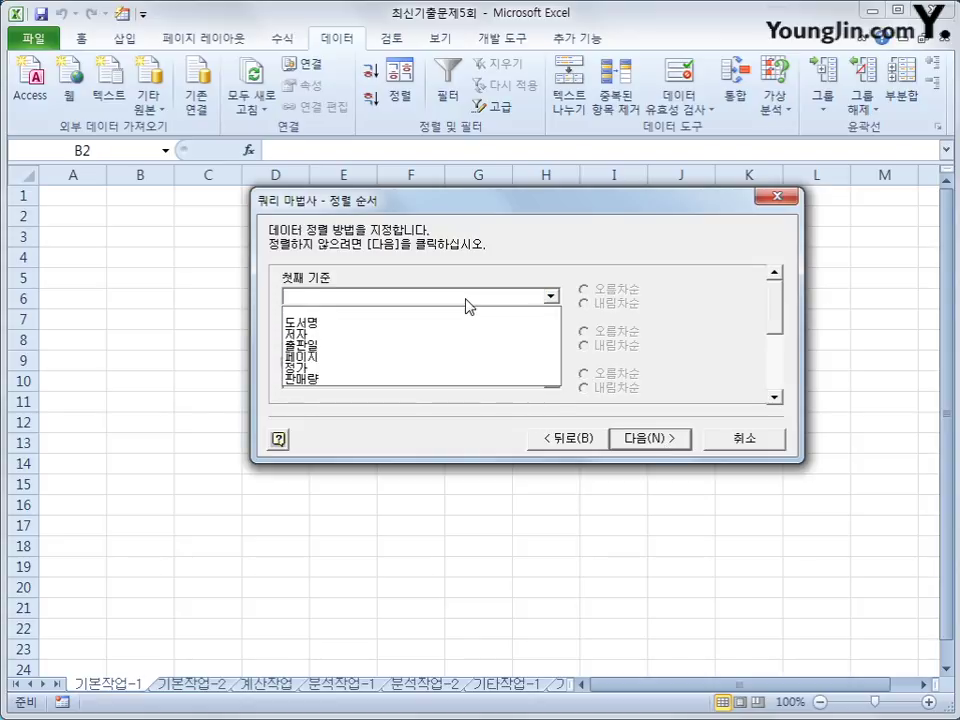
{"action": "left_click", "coordinate": [445, 348]}
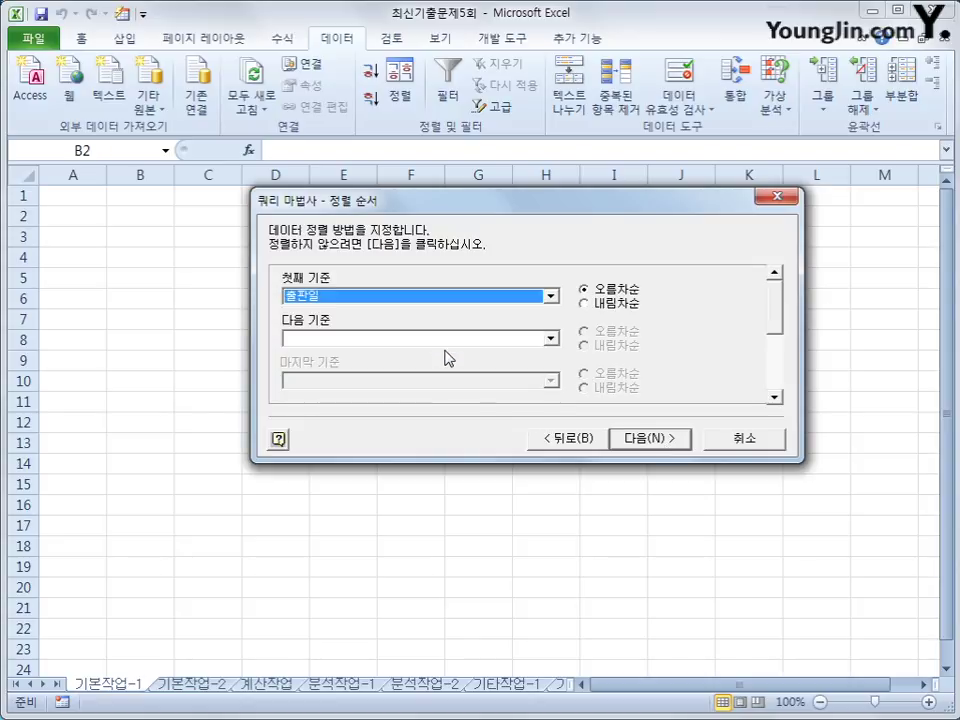
{"action": "left_click", "coordinate": [588, 303]}
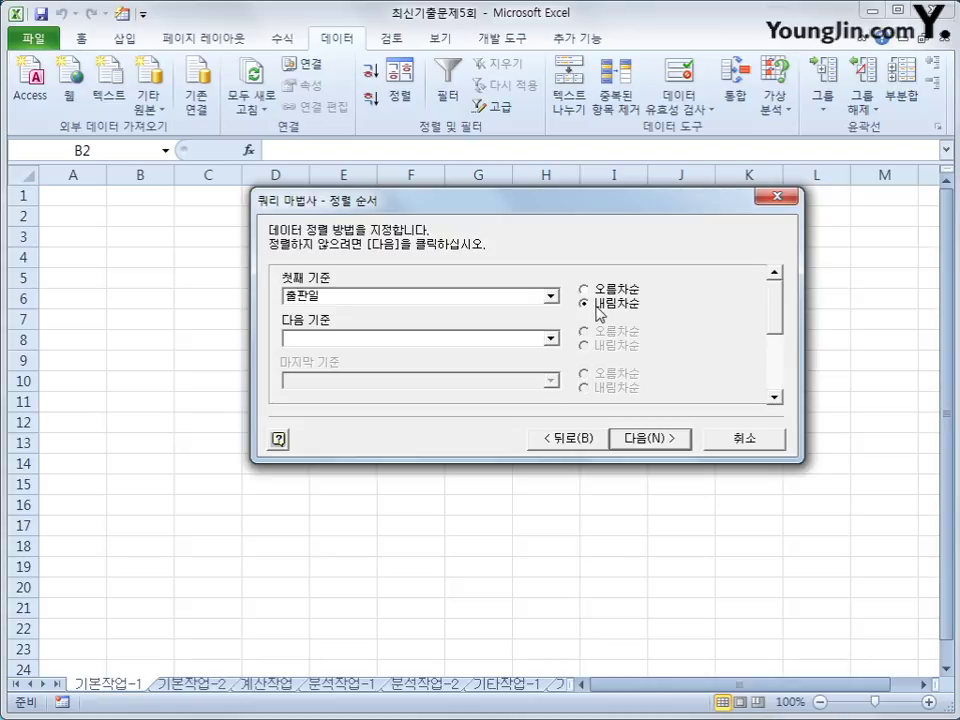
{"action": "left_click", "coordinate": [551, 339]}
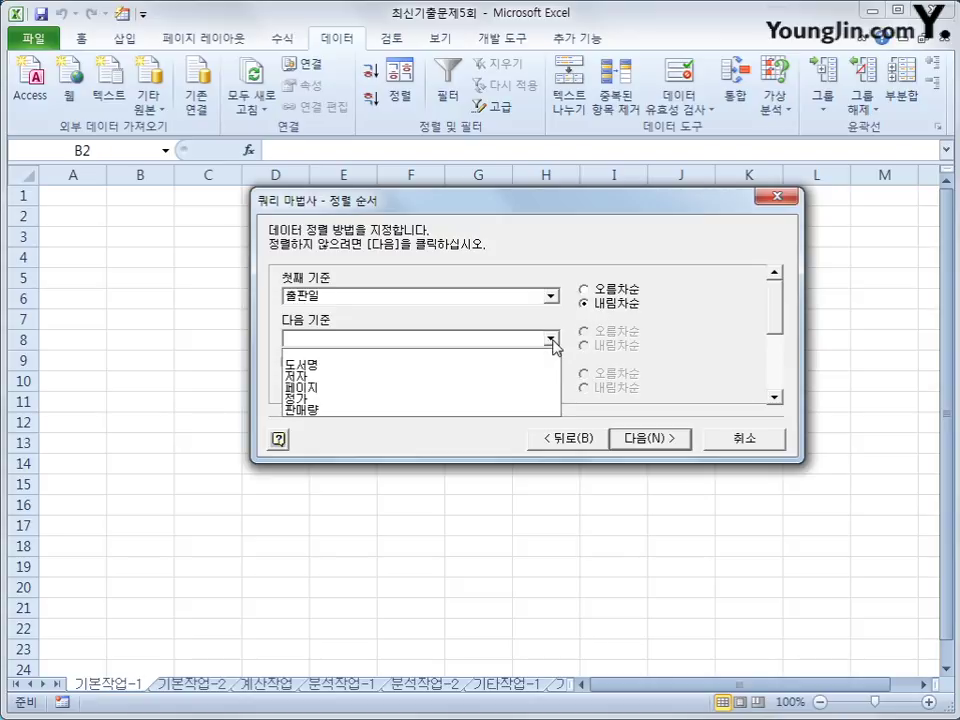
{"action": "left_click", "coordinate": [670, 325]}
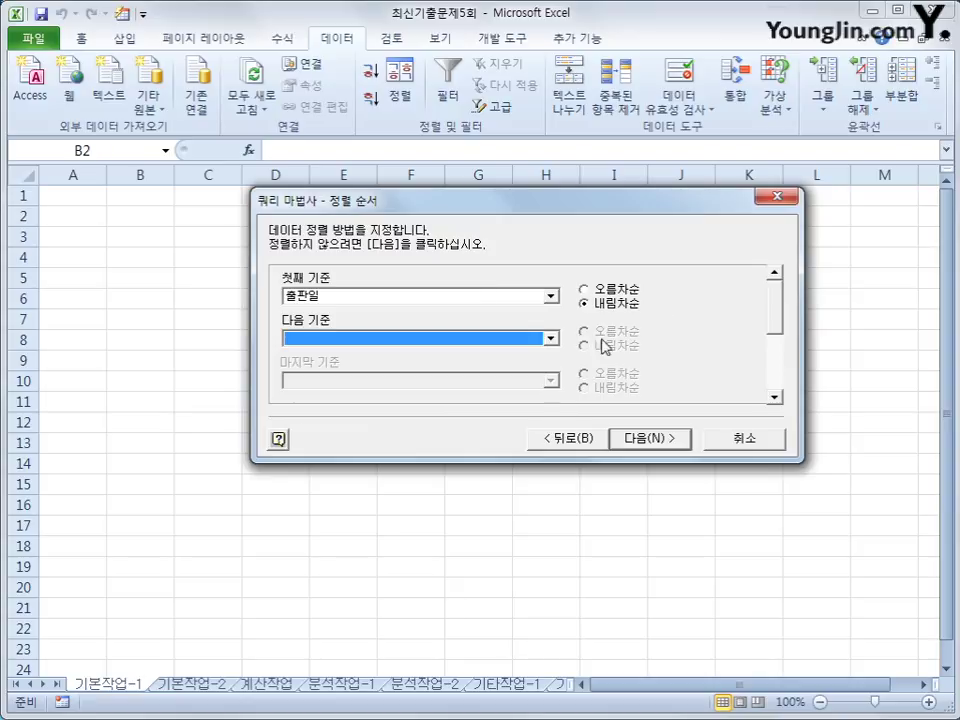
{"action": "left_click", "coordinate": [549, 340]}
{"action": "left_click", "coordinate": [521, 397]}
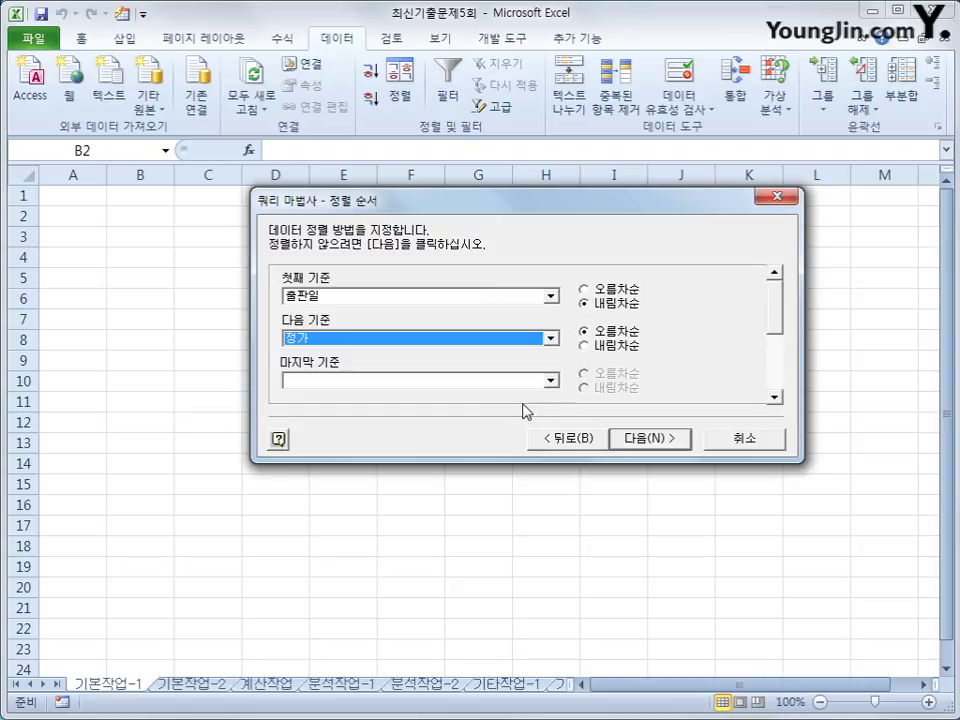
{"action": "left_click", "coordinate": [628, 346]}
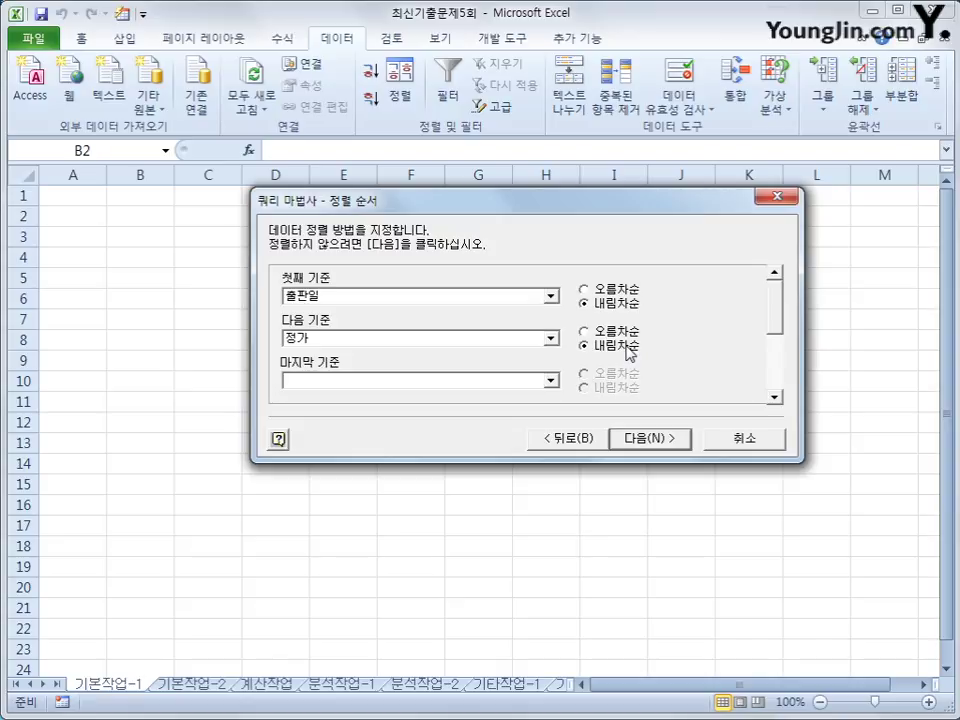
{"action": "left_click", "coordinate": [668, 443]}
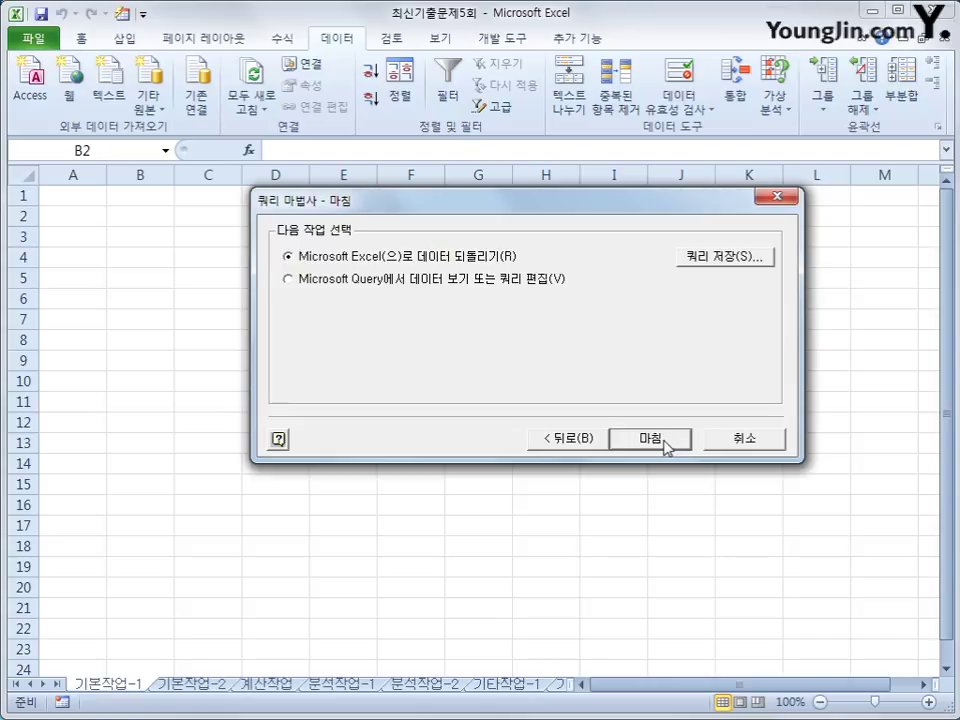
Finish the wizard, import the results as a table at $B$2, and switch to 기본작업-2.
{"action": "left_click", "coordinate": [666, 445]}
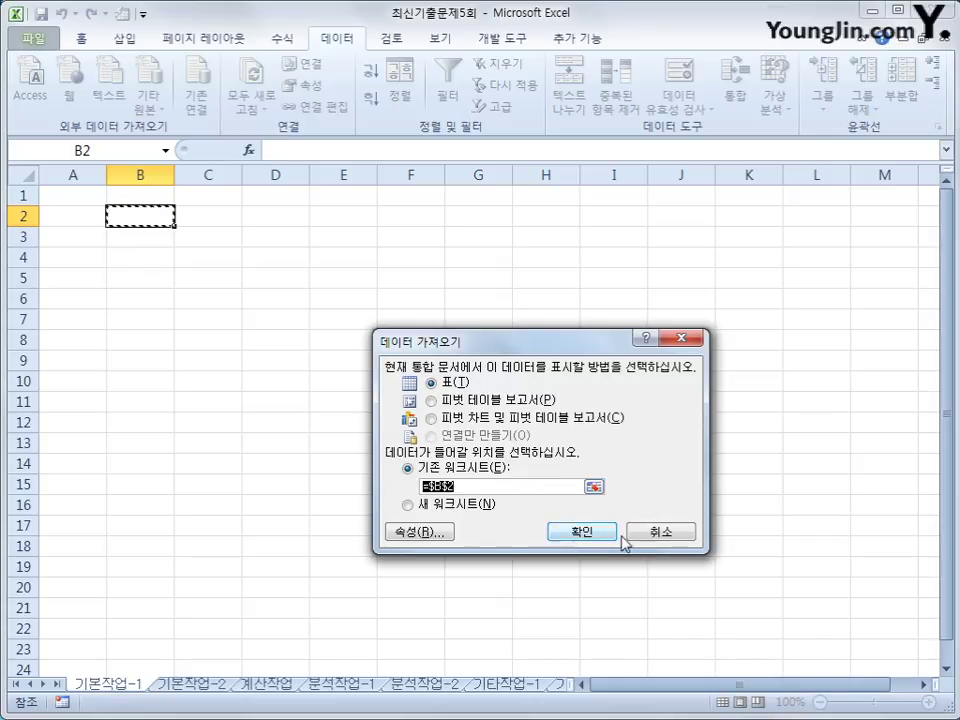
{"action": "left_click", "coordinate": [607, 536]}
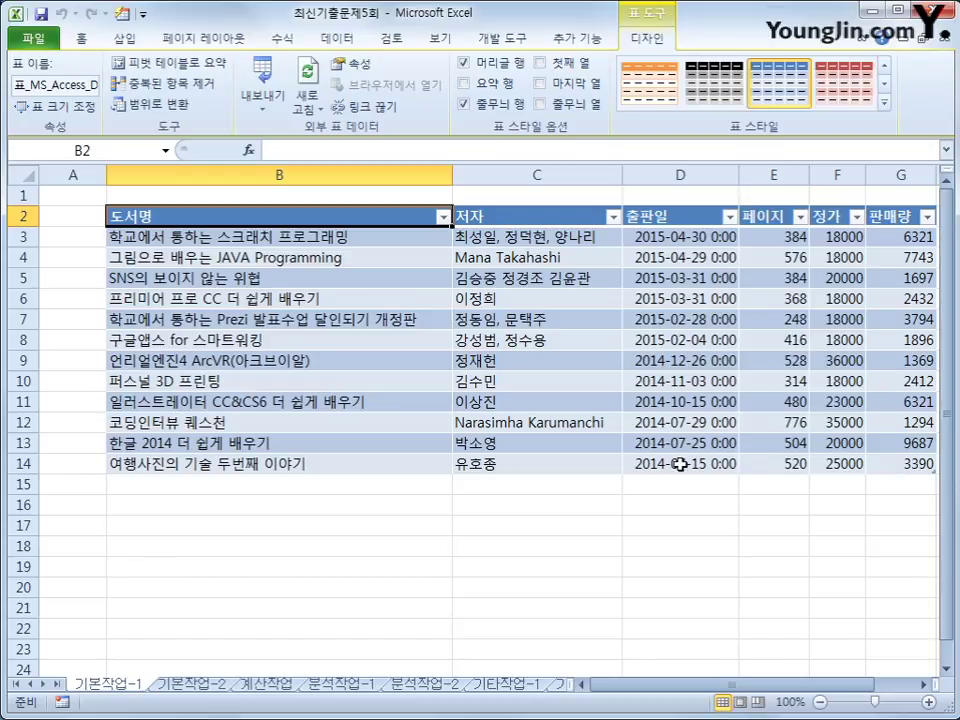
{"action": "left_click", "coordinate": [205, 684]}
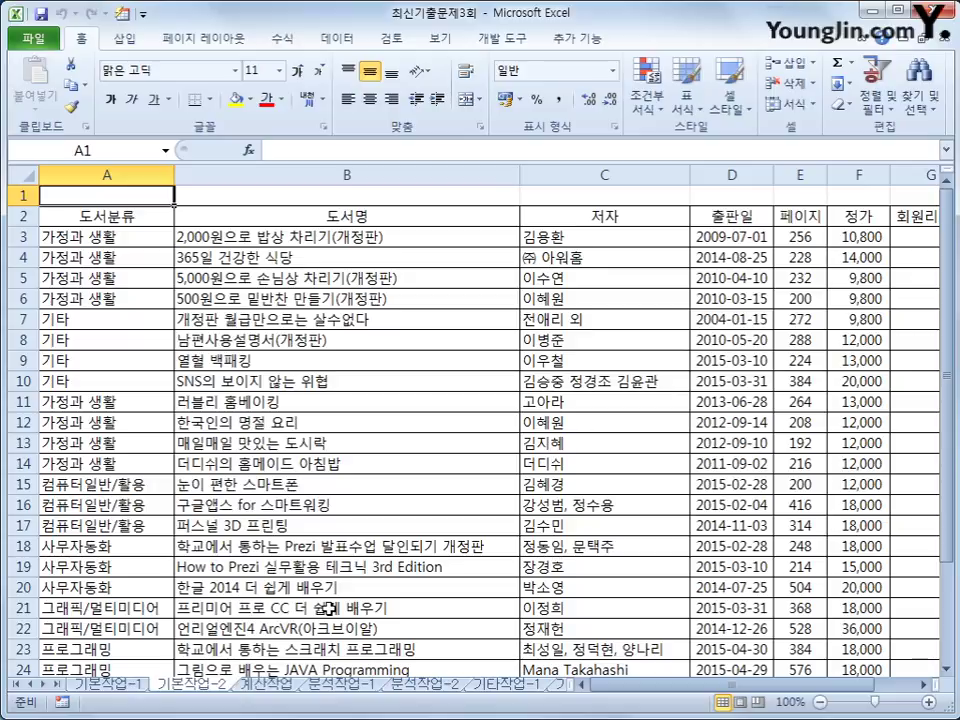
Enter the label 조건 in cell A32.
{"action": "scroll", "coordinate": [329, 608], "scroll_direction": "down", "scroll_amount": 5}
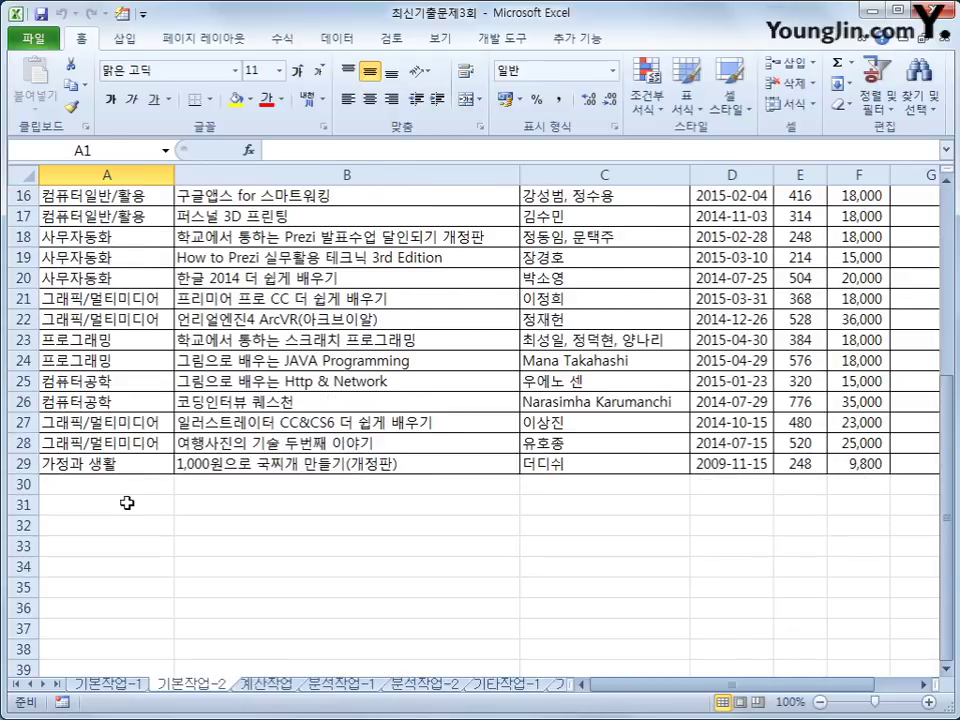
{"action": "left_click_drag", "start_coordinate": [176, 525], "coordinate": [115, 549]}
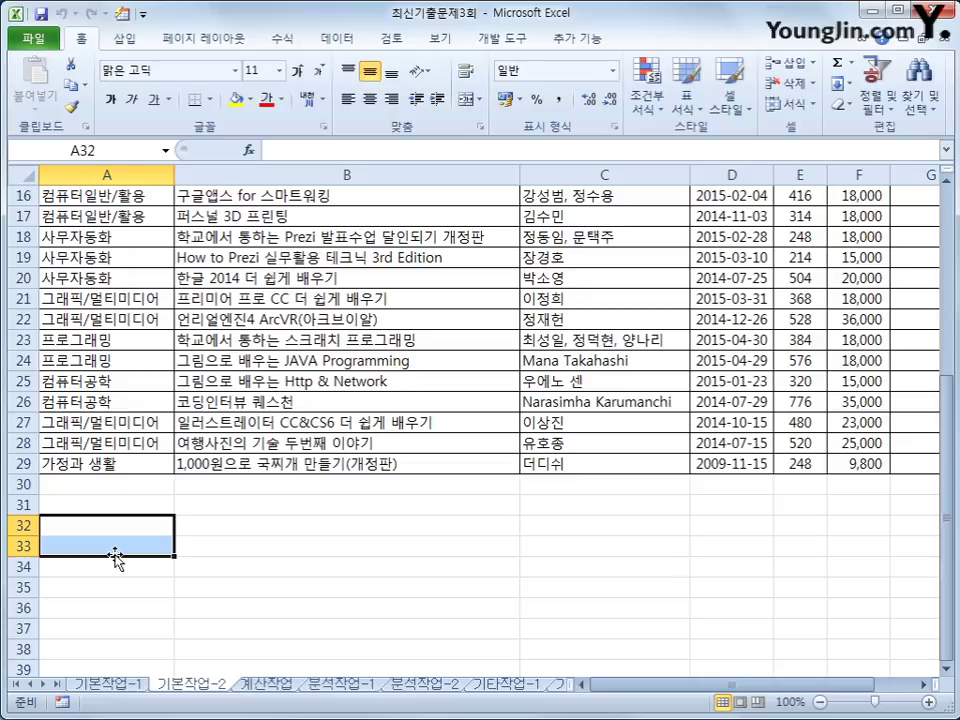
{"action": "left_click_drag", "start_coordinate": [116, 557], "coordinate": [103, 533]}
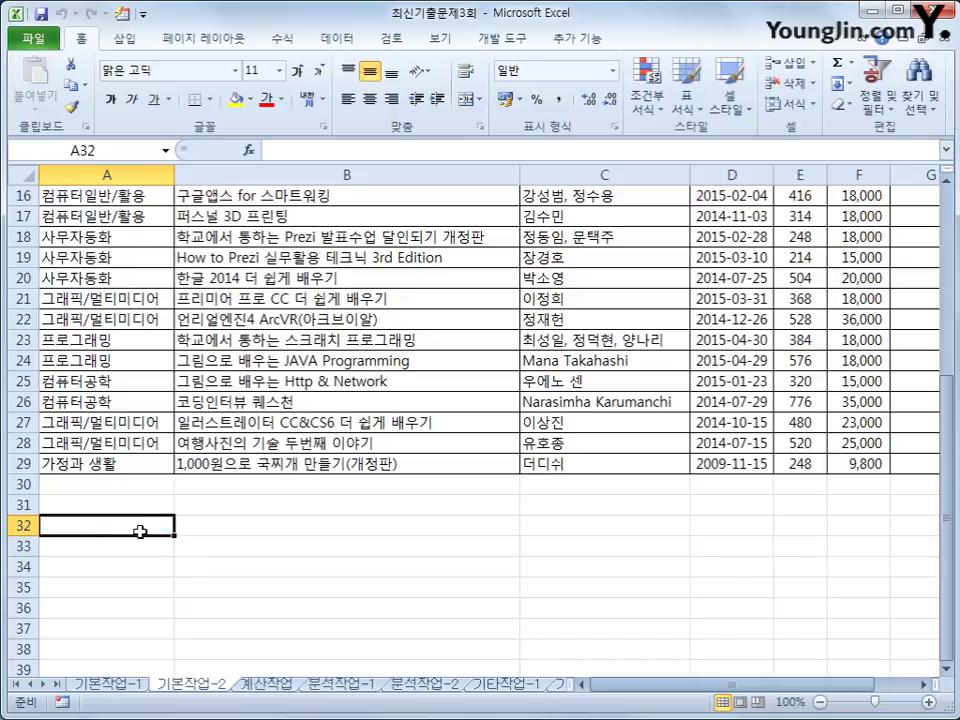
{"action": "type", "text": "wh"}
{"action": "key", "text": "BackSpace"}
{"action": "key", "text": "BackSpace"}
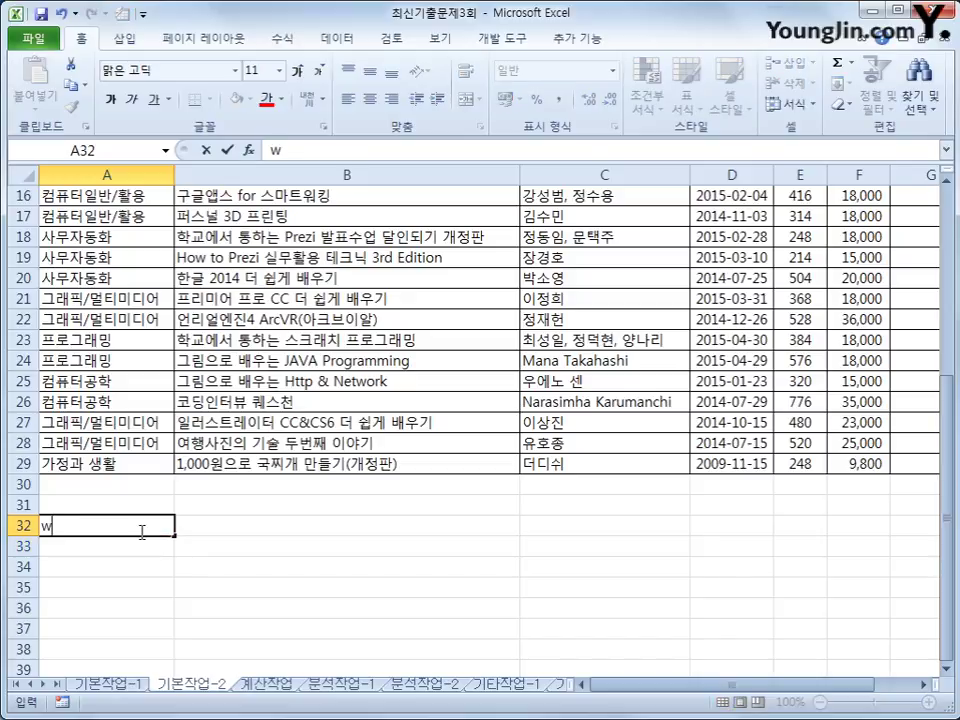
{"action": "type", "text": "조건"}
{"action": "key", "text": "Return"}
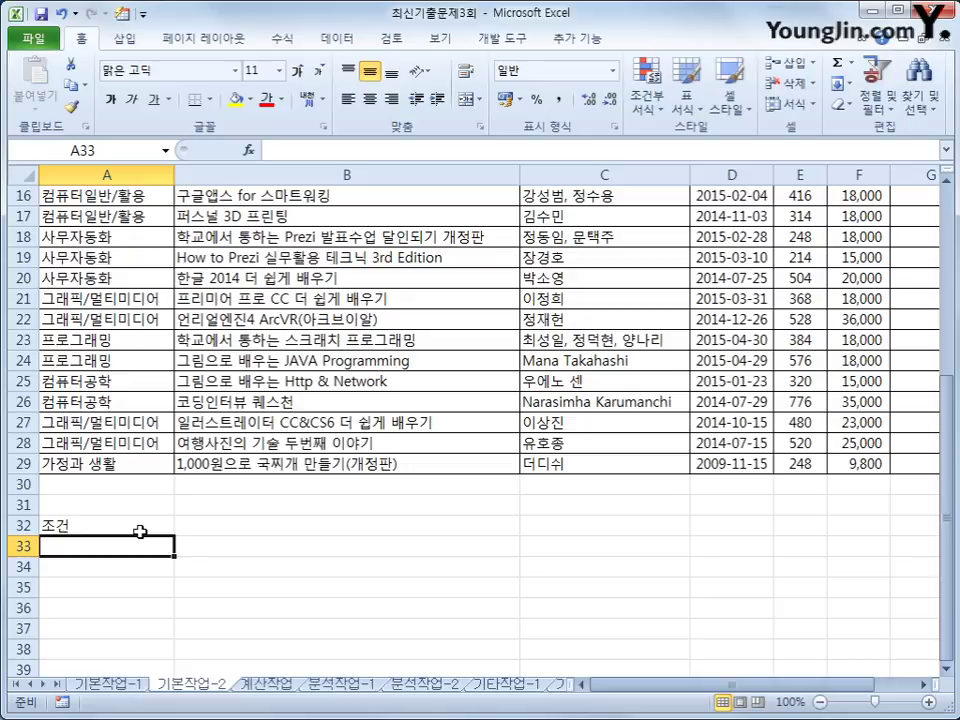
Start A33 with =and(or($A3="컴퓨터일반/활용", using a column-locked A3 reference.
{"action": "type", "text": "=무"}
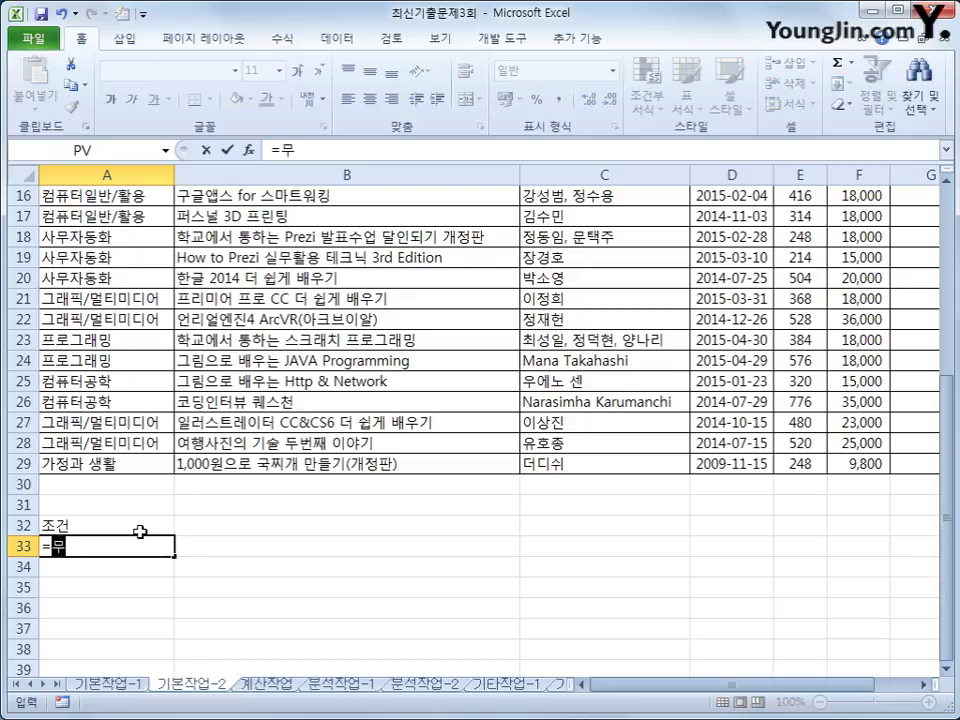
{"action": "key", "text": "BackSpace"}
{"action": "type", "text": "and("}
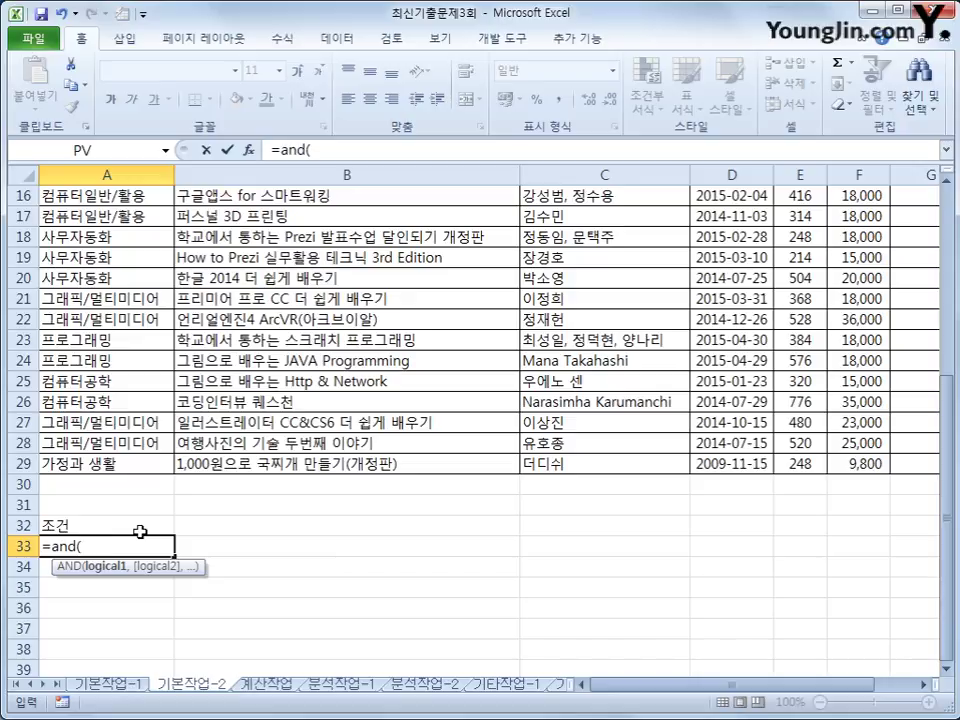
{"action": "type", "text": "o"}
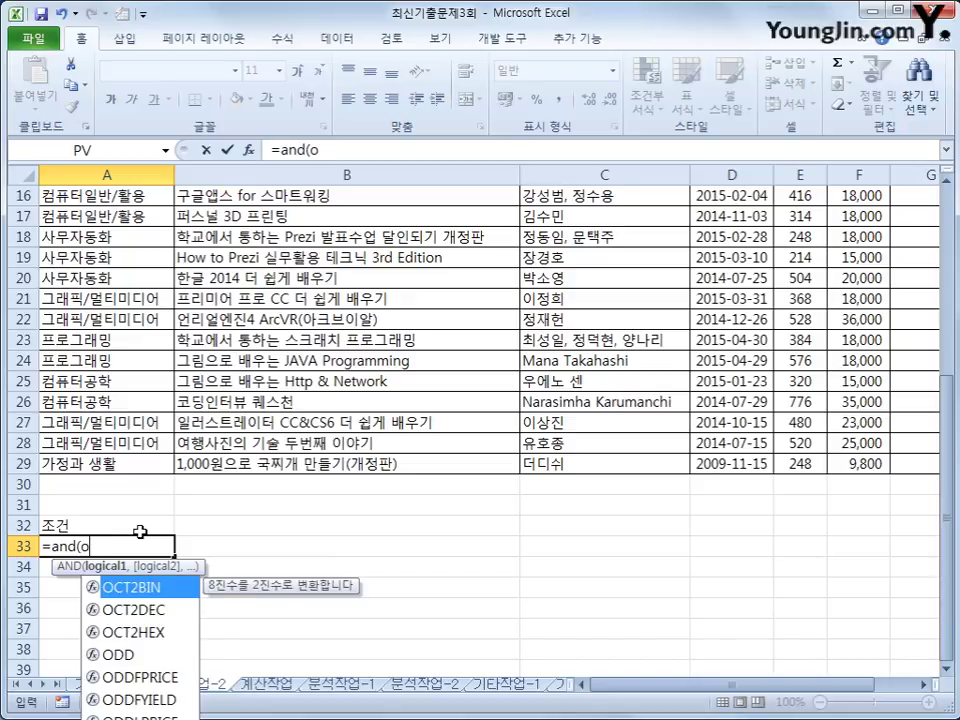
{"action": "type", "text": "r("}
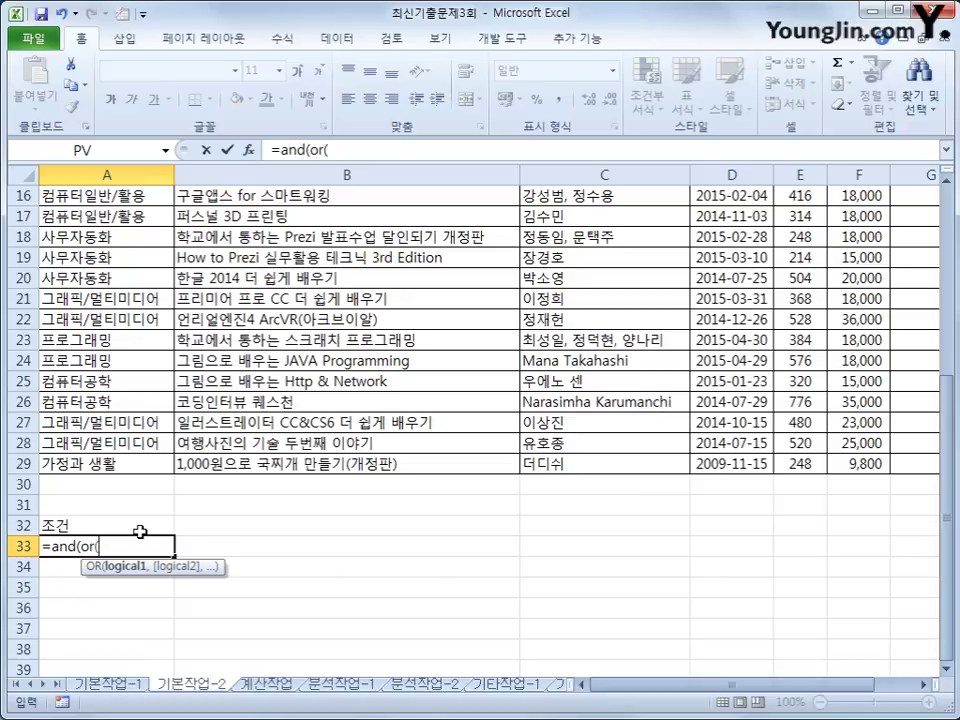
{"action": "scroll", "coordinate": [140, 532], "scroll_direction": "up", "scroll_amount": 5}
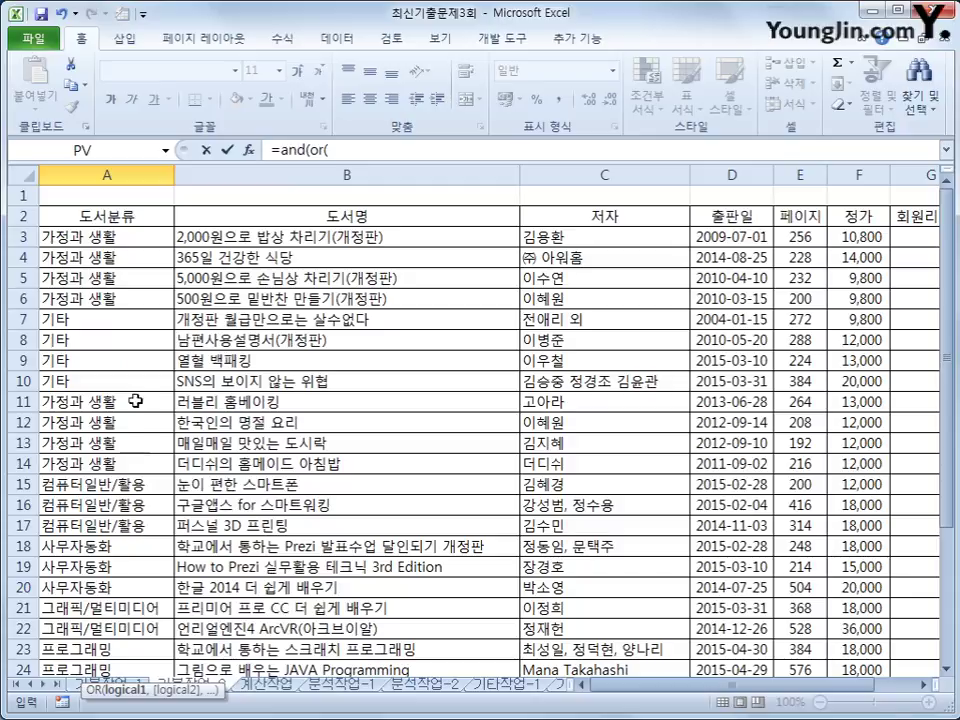
{"action": "left_click", "coordinate": [140, 240]}
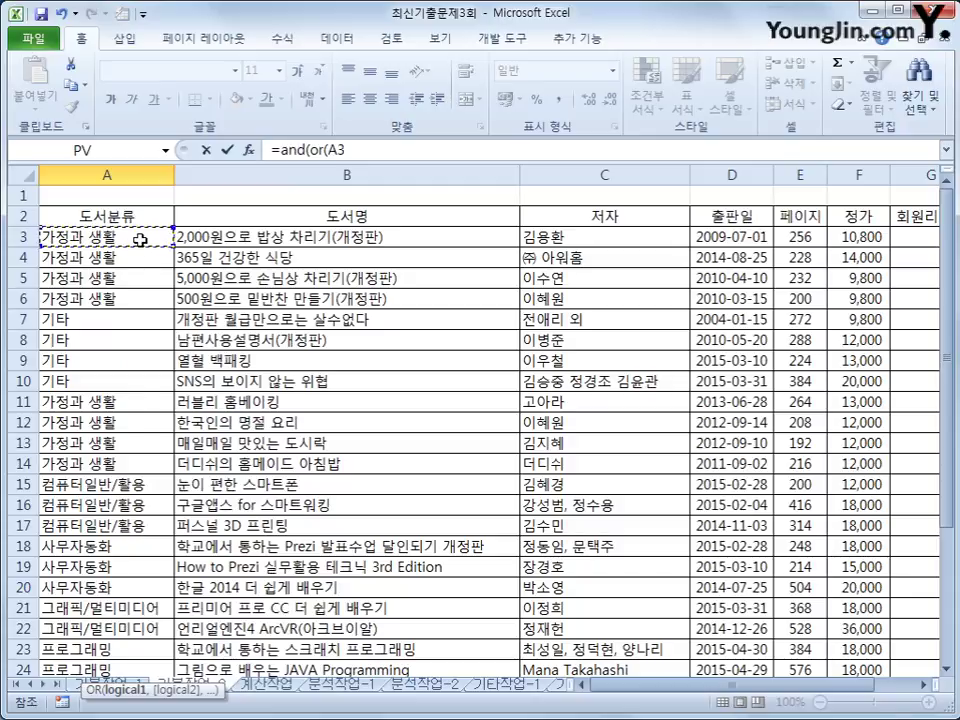
{"action": "key", "text": "F4"}
{"action": "key", "text": "F4"}
{"action": "key", "text": "F4"}
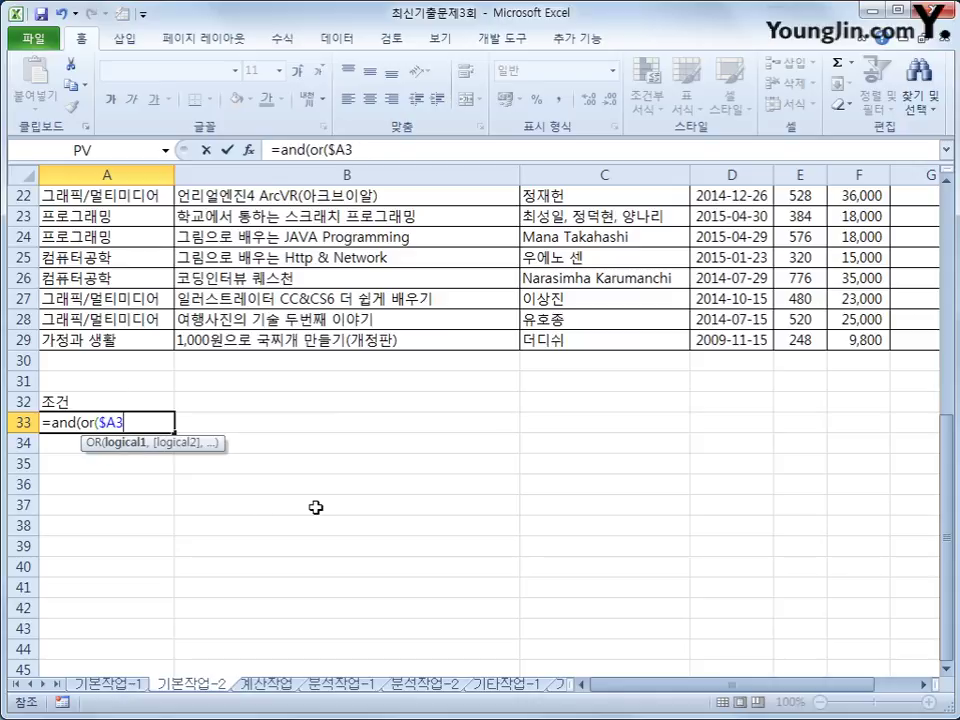
{"action": "type", "text": "=\"컴퓨터"}
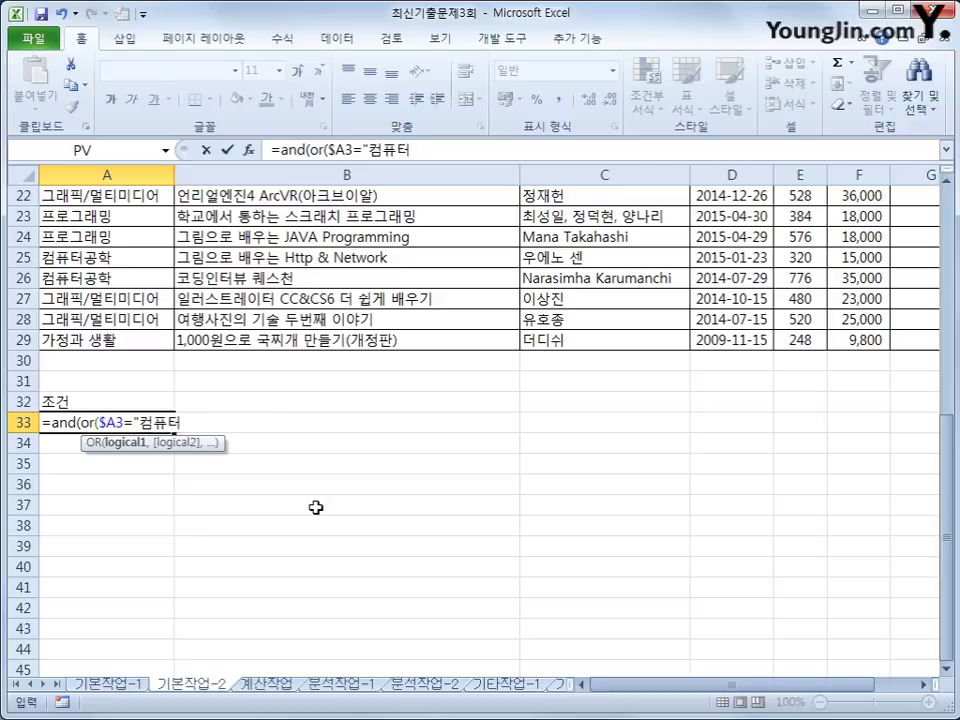
{"action": "type", "text": "일반/활ㅇ용\","}
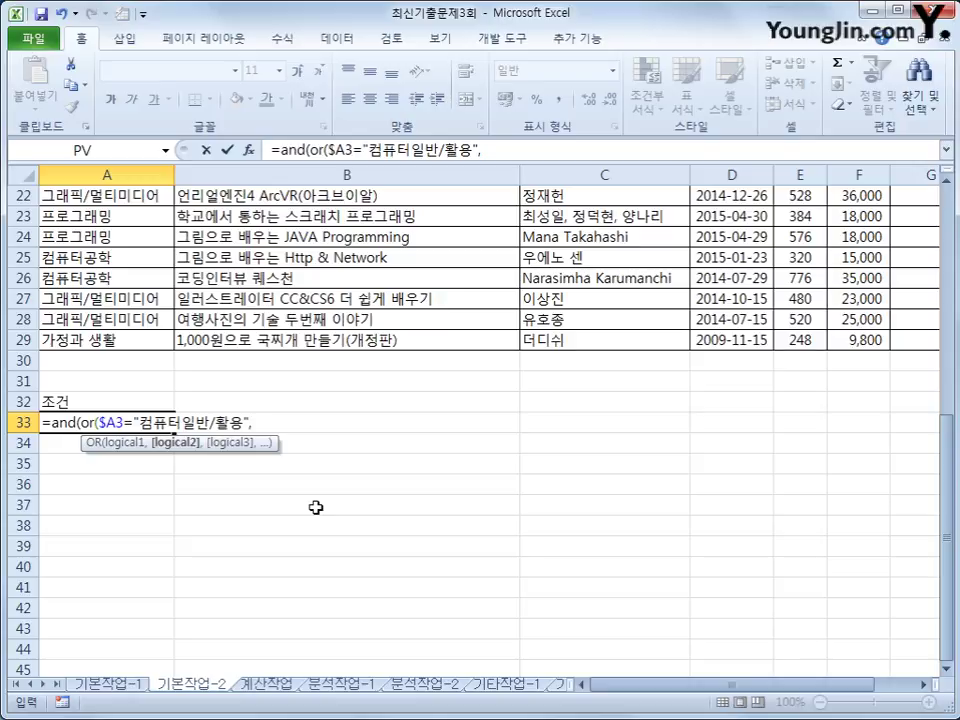
Add the second condition $A3="사무자동화" and close the OR part.
{"action": "scroll", "coordinate": [315, 507], "scroll_direction": "up", "scroll_amount": 7}
{"action": "left_click", "coordinate": [107, 237]}
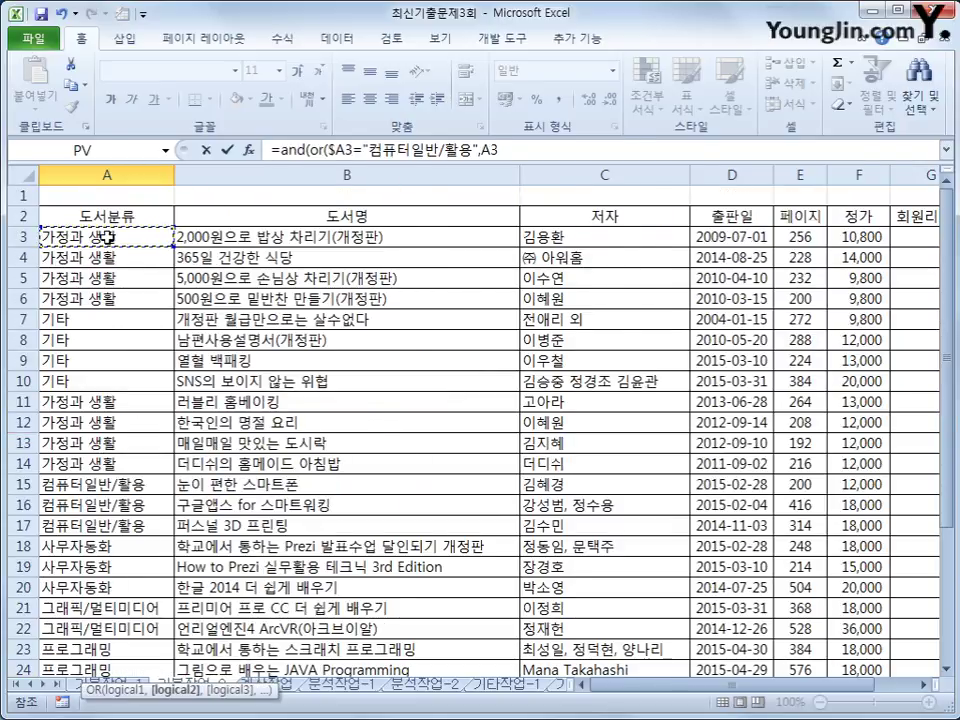
{"action": "key", "text": "F4"}
{"action": "key", "text": "F4"}
{"action": "key", "text": "F4"}
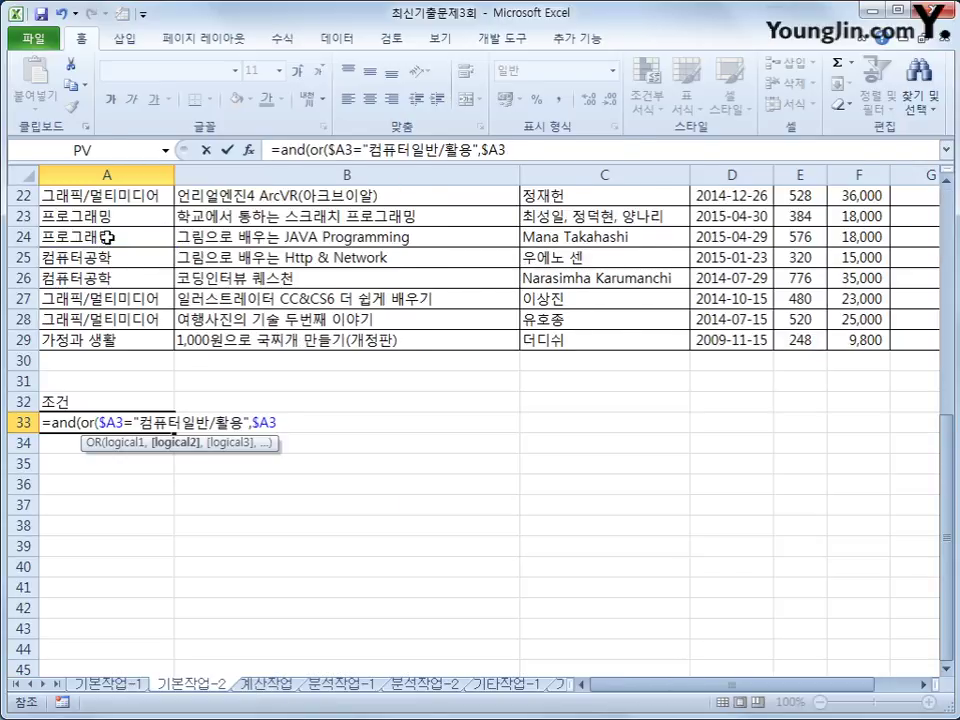
{"action": "type", "text": "=\""}
{"action": "type", "text": "tkan"}
{"action": "key", "text": "BackSpace"}
{"action": "key", "text": "BackSpace"}
{"action": "key", "text": "BackSpace"}
{"action": "key", "text": "BackSpace"}
{"action": "type", "text": "사무잔"}
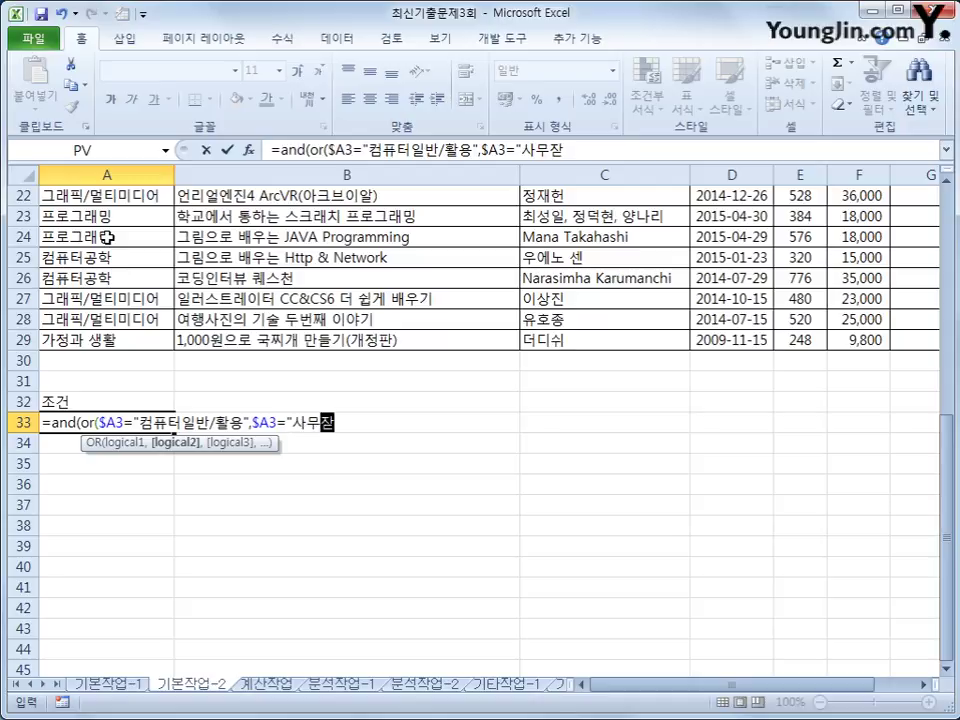
{"action": "type", "text": "동화\")"}
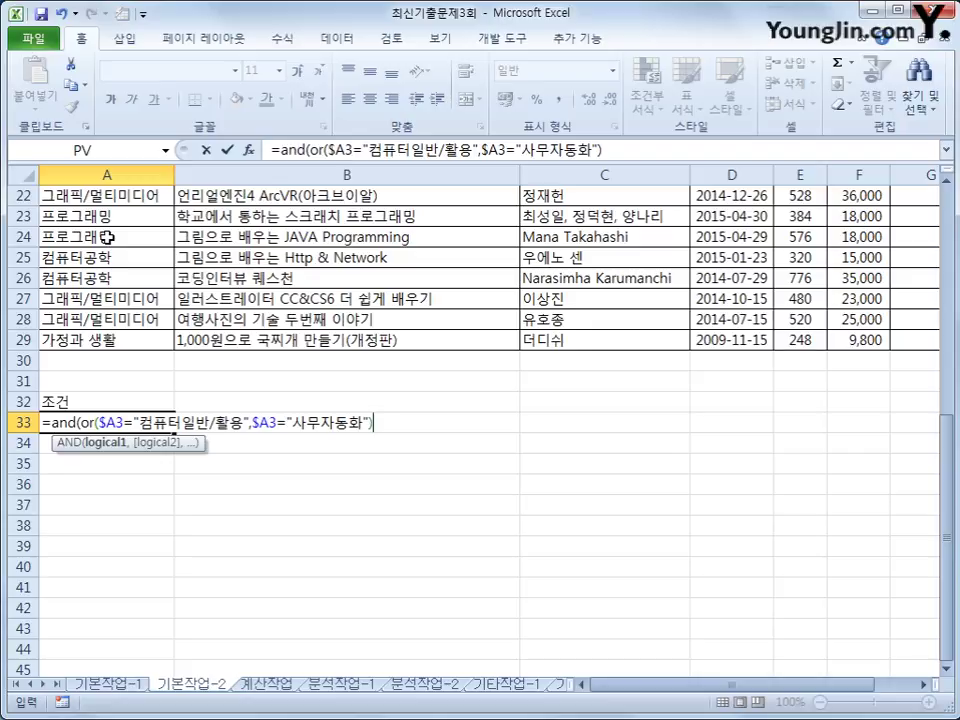
{"action": "scroll", "coordinate": [107, 237], "scroll_direction": "up", "scroll_amount": 7}
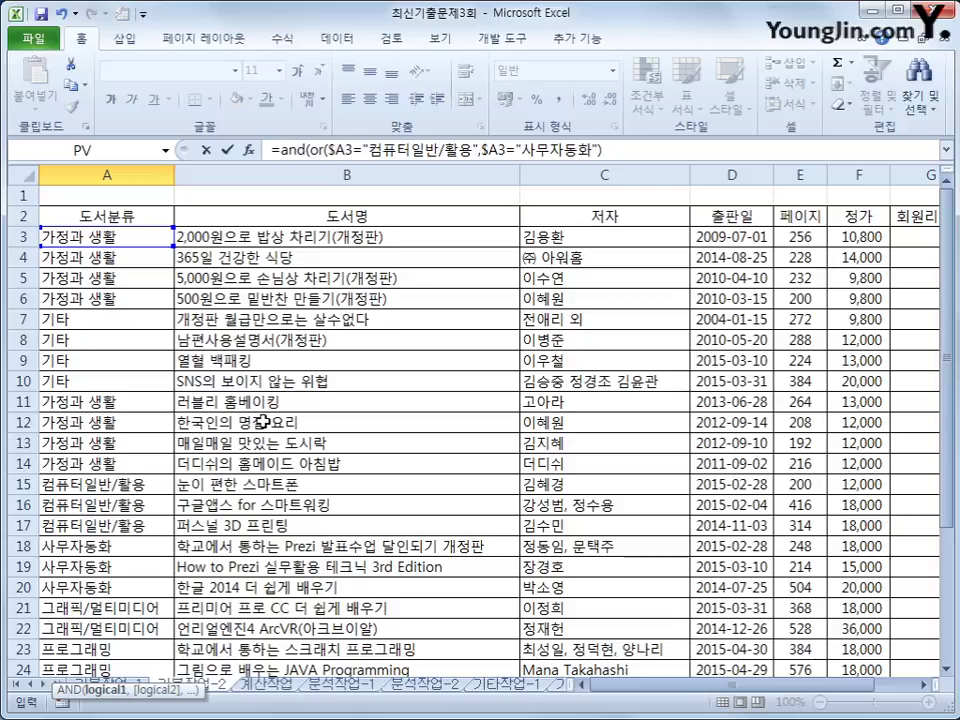
{"action": "scroll", "coordinate": [262, 422], "scroll_direction": "down", "scroll_amount": 4}
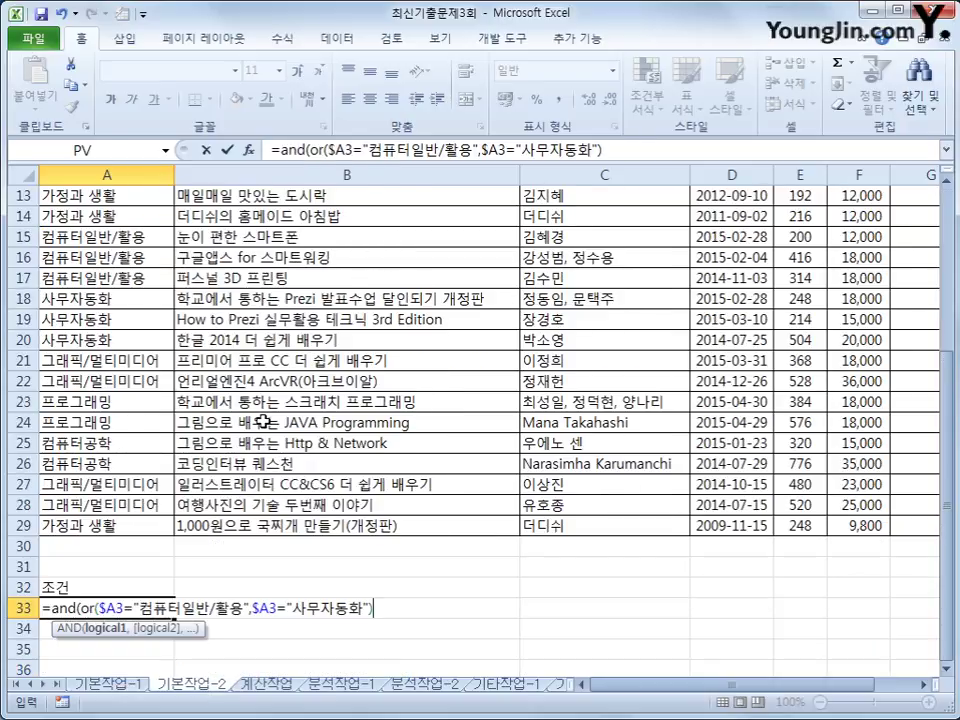
{"action": "type", "text": ","}
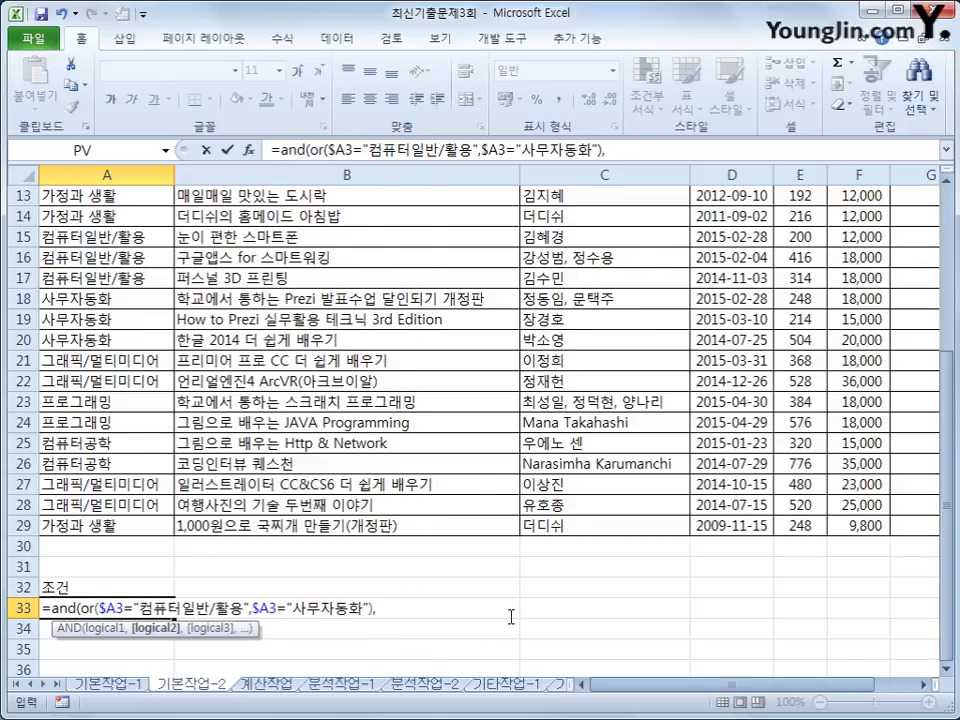
{"action": "scroll", "coordinate": [515, 600], "scroll_direction": "up", "scroll_amount": 4}
Add a column-locked $F3 price reference after the OR condition in A33.
{"action": "left_click", "coordinate": [878, 239]}
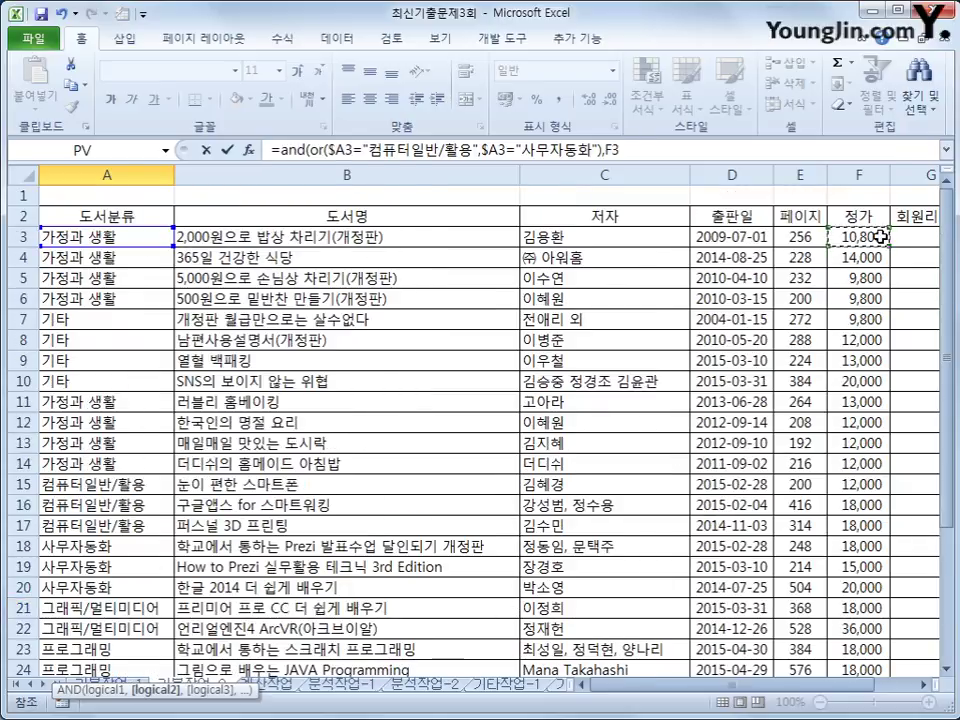
{"action": "scroll", "coordinate": [876, 250], "scroll_direction": "down", "scroll_amount": 8}
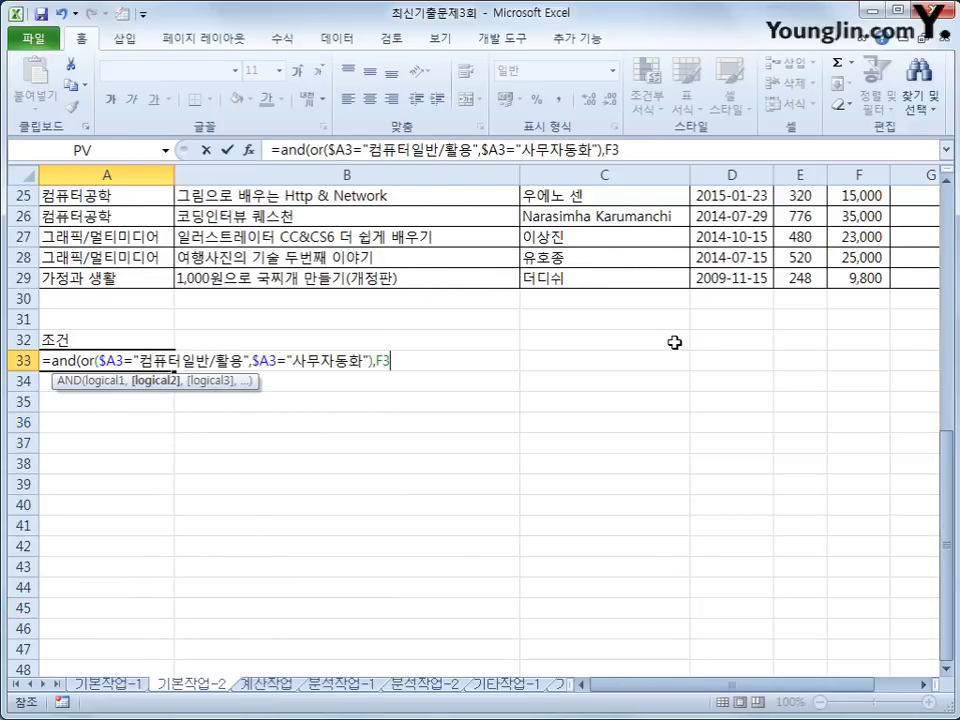
{"action": "type", "text": ">="}
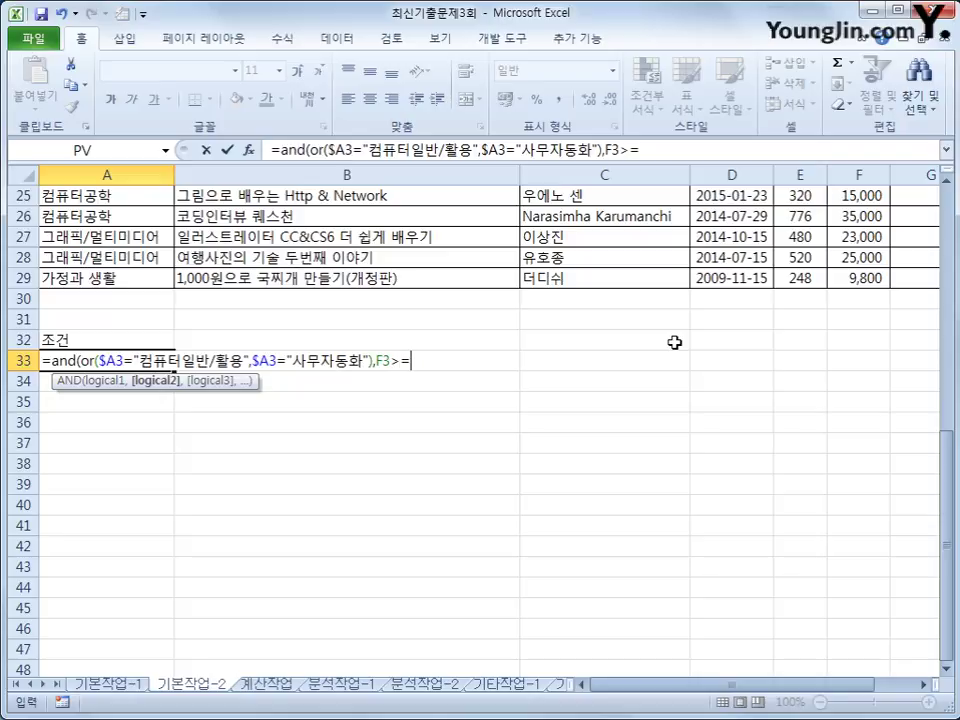
{"action": "type", "text": "ㅁㅍ"}
{"action": "key", "text": "BackSpace"}
{"action": "key", "text": "BackSpace"}
{"action": "key", "text": "BackSpace"}
{"action": "key", "text": "BackSpace"}
{"action": "key", "text": "BackSpace"}
{"action": "key", "text": "BackSpace"}
{"action": "scroll", "coordinate": [675, 343], "scroll_direction": "up", "scroll_amount": 8}
{"action": "left_click", "coordinate": [864, 238]}
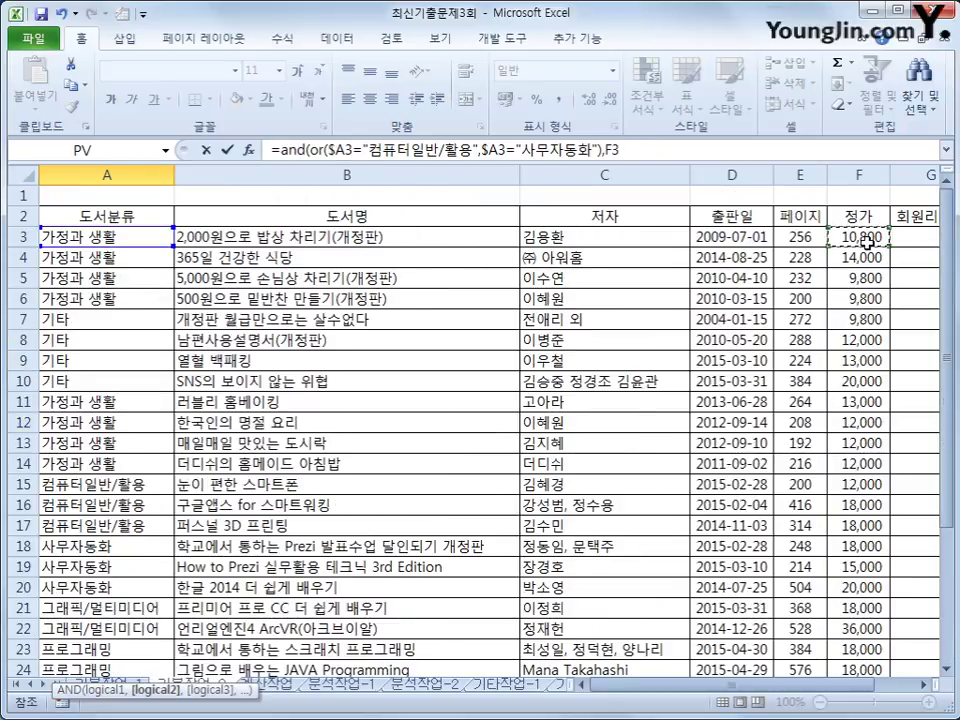
{"action": "key", "text": "F4"}
{"action": "scroll", "coordinate": [866, 240], "scroll_direction": "down", "scroll_amount": 7}
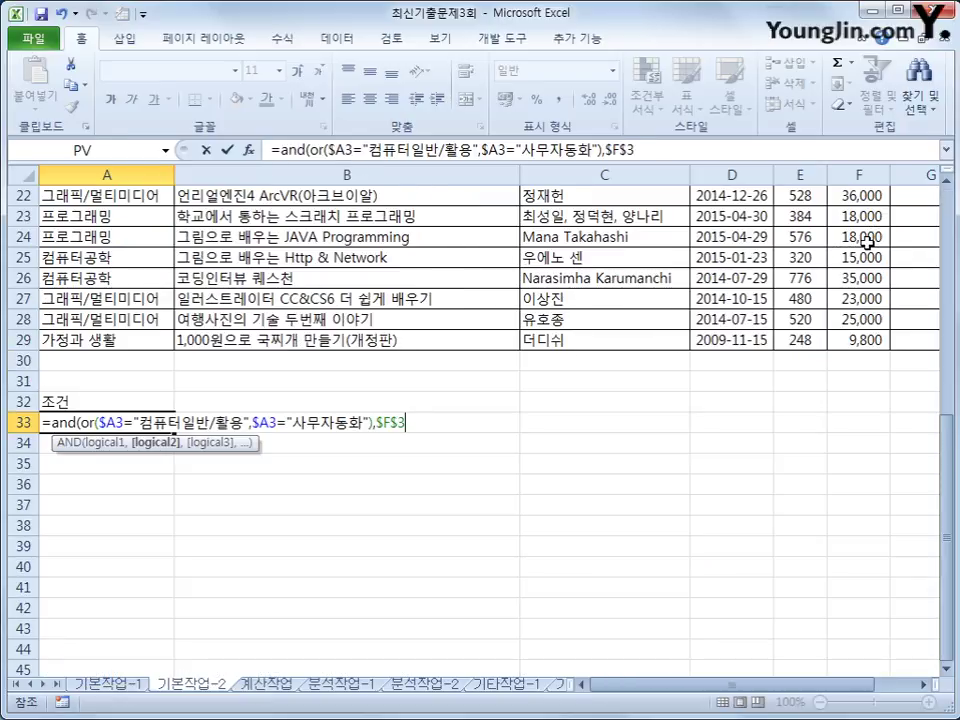
{"action": "key", "text": "F4"}
{"action": "key", "text": "F4"}
Complete the formula as $F3>=AVERAGE($F$3:$F$29), close the parentheses and commit it.
{"action": "type", "text": ">=av"}
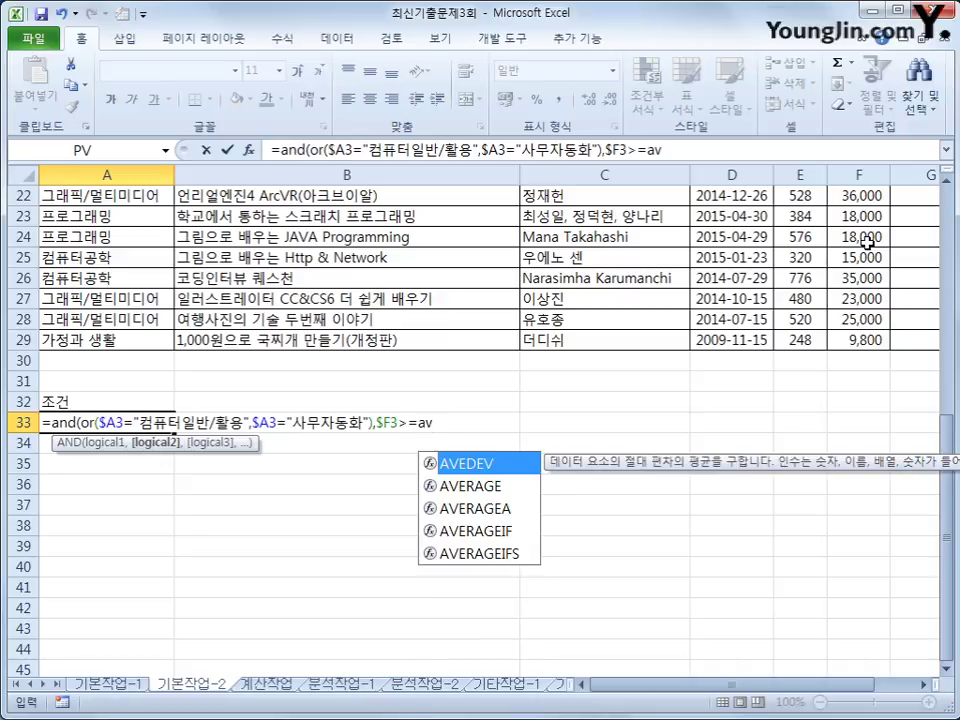
{"action": "key", "text": "Down"}
{"action": "key", "text": "Tab"}
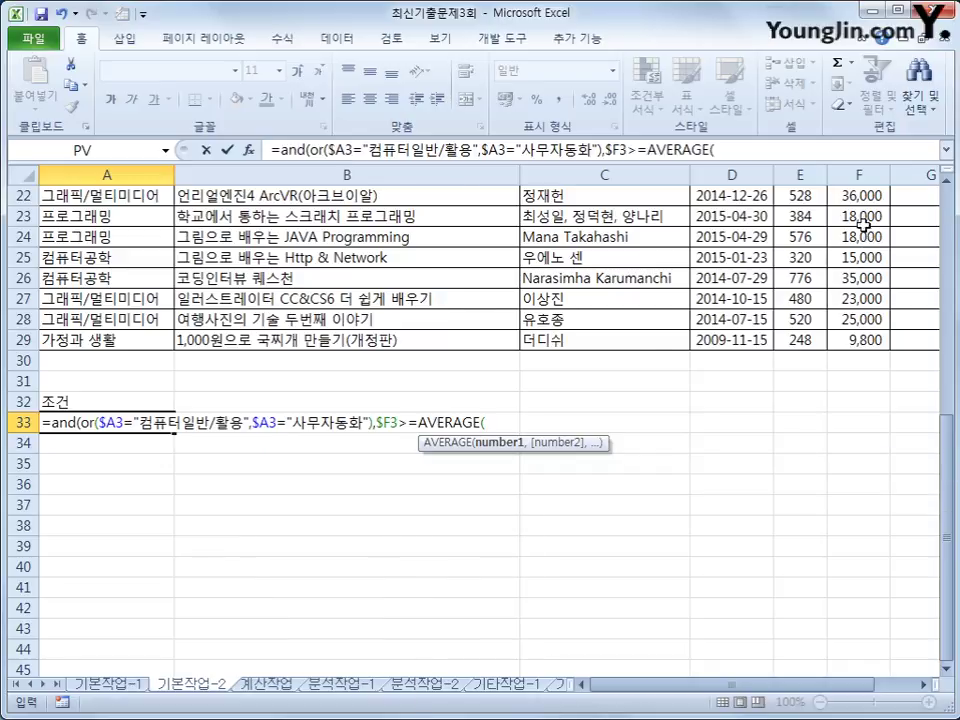
{"action": "scroll", "coordinate": [848, 262], "scroll_direction": "up", "scroll_amount": 7}
{"action": "left_click_drag", "start_coordinate": [848, 240], "coordinate": [860, 591]}
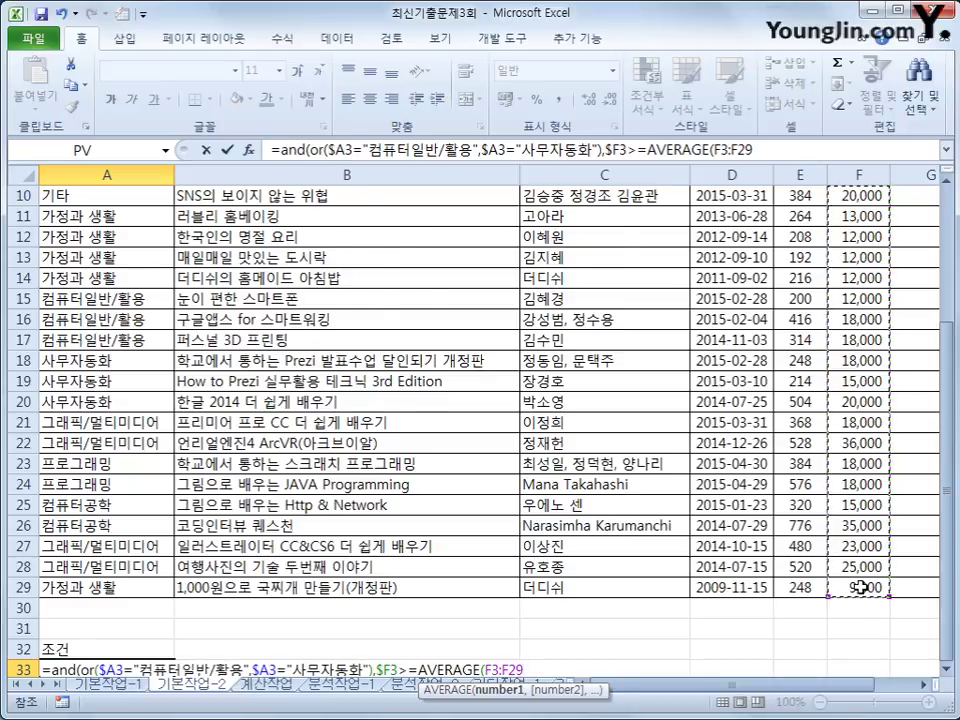
{"action": "key", "text": "F4"}
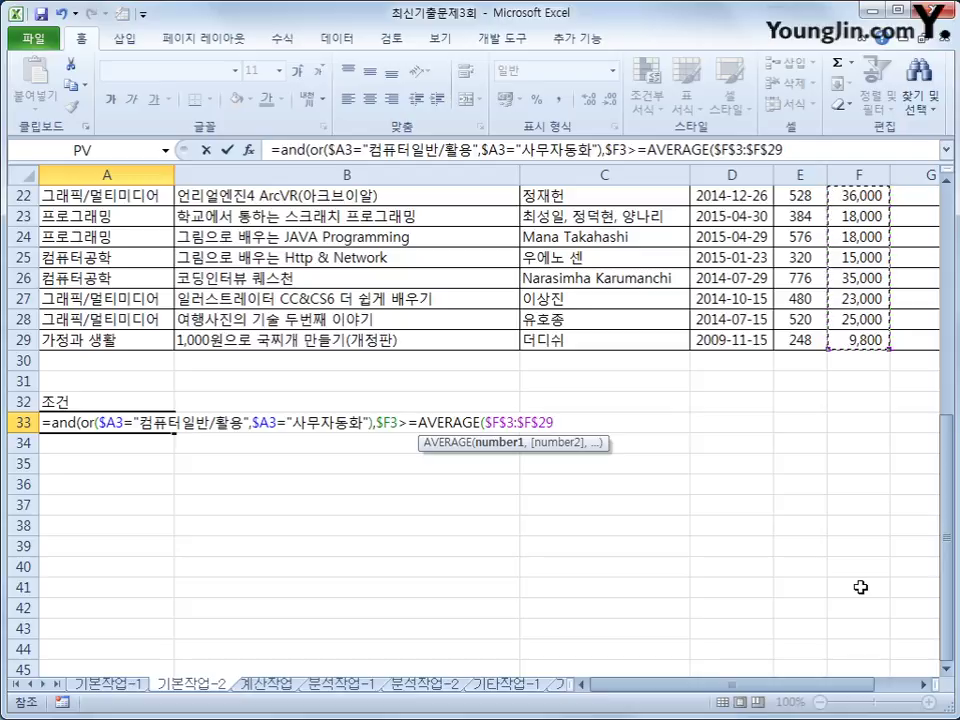
{"action": "type", "text": ")"}
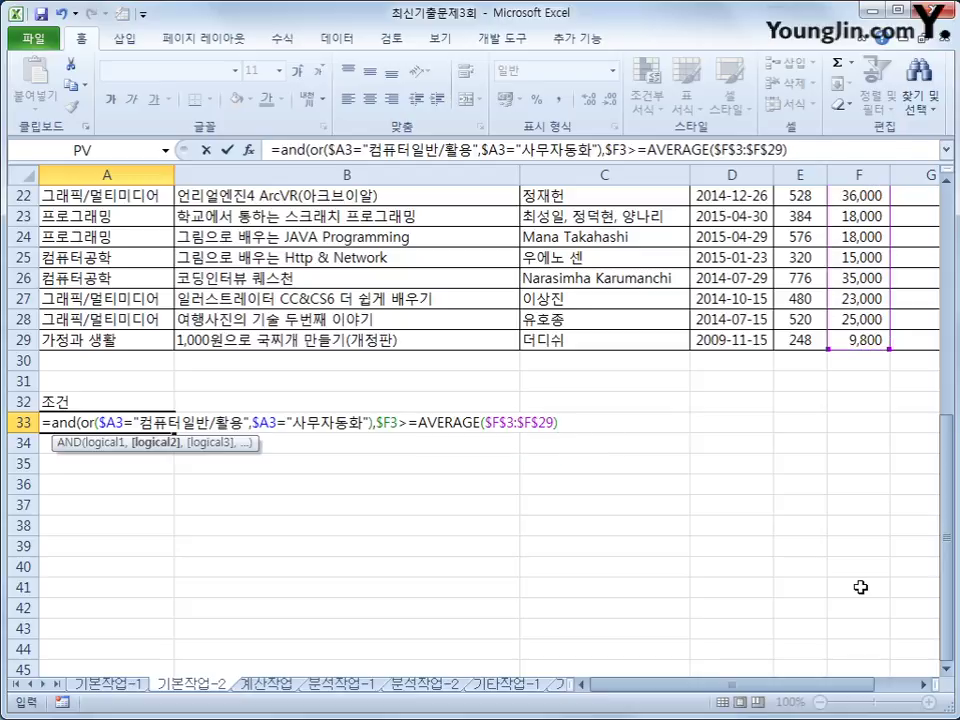
{"action": "type", "text": ")"}
{"action": "key", "text": "Return"}
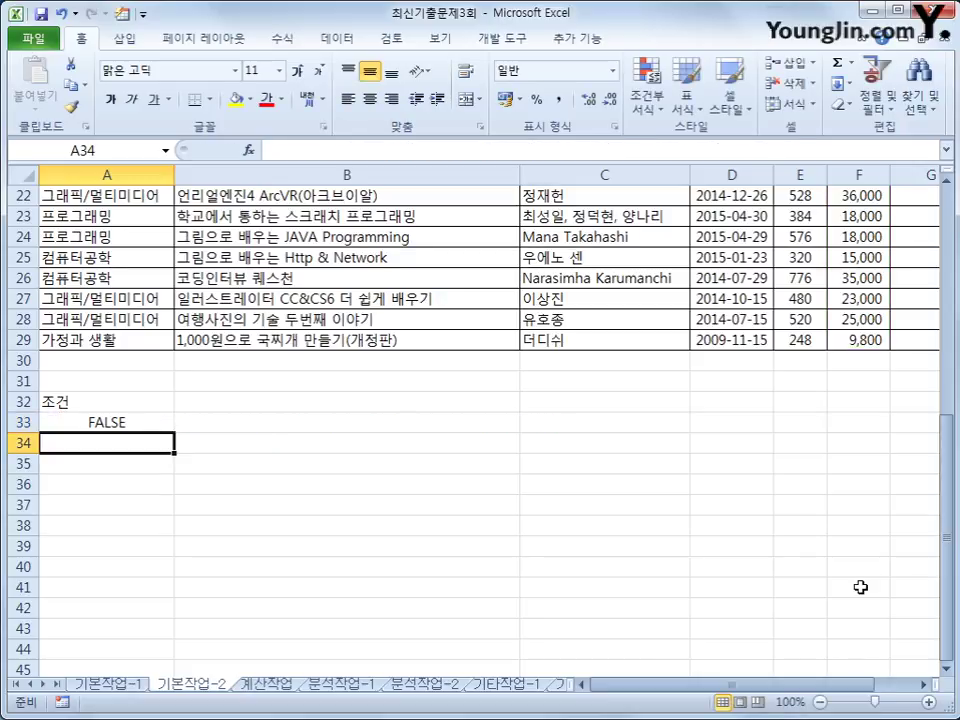
Copy the 도서명, 페이지, 정가 and 판매량 headers from row 2.
{"action": "key", "text": "Up"}
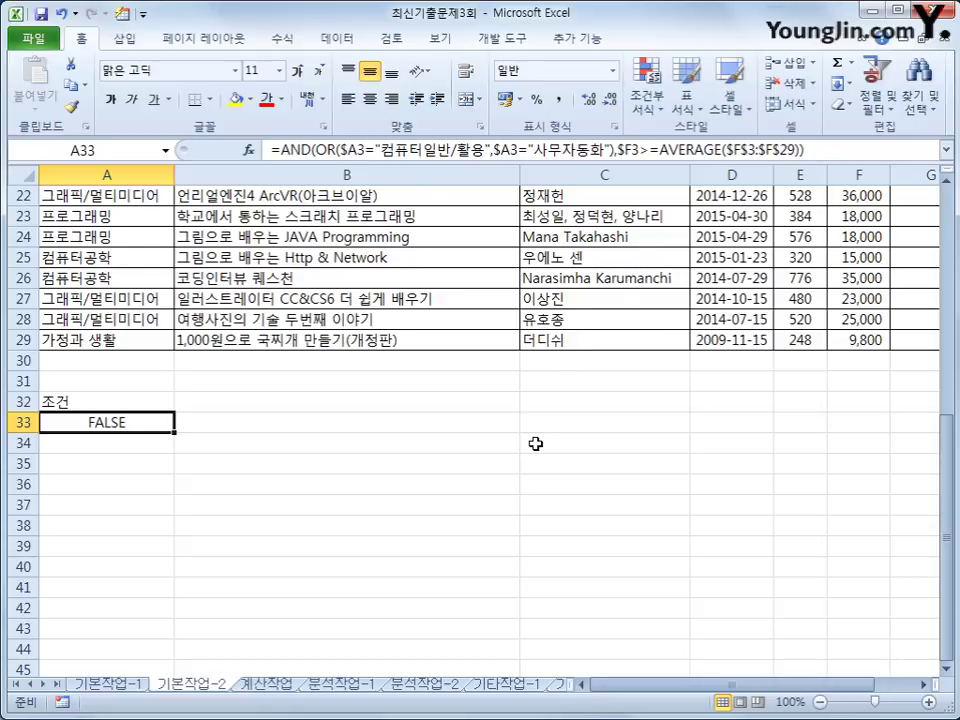
{"action": "scroll", "coordinate": [535, 443], "scroll_direction": "up", "scroll_amount": 7}
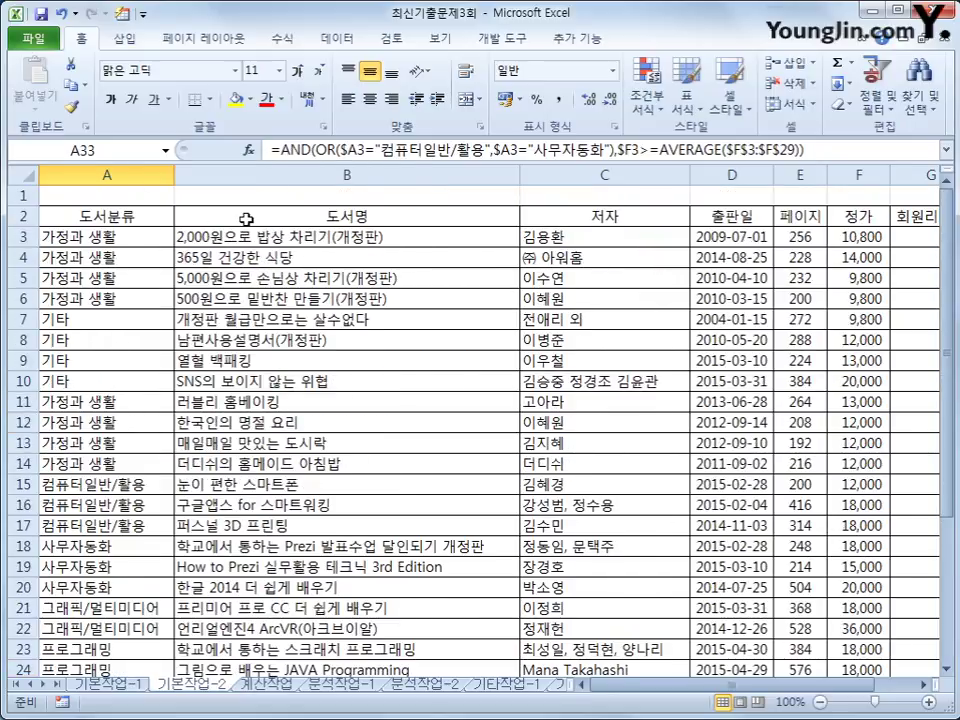
{"action": "left_click", "coordinate": [246, 218]}
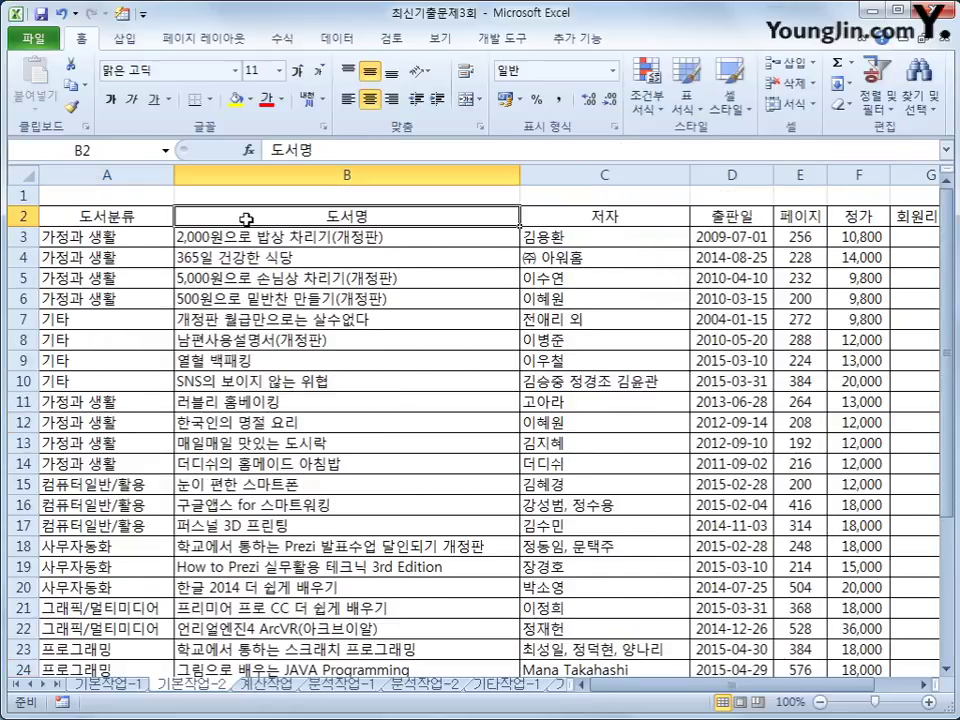
{"action": "left_click", "coordinate": [810, 216], "text": "ctrl"}
{"action": "left_click", "coordinate": [876, 216], "text": "ctrl"}
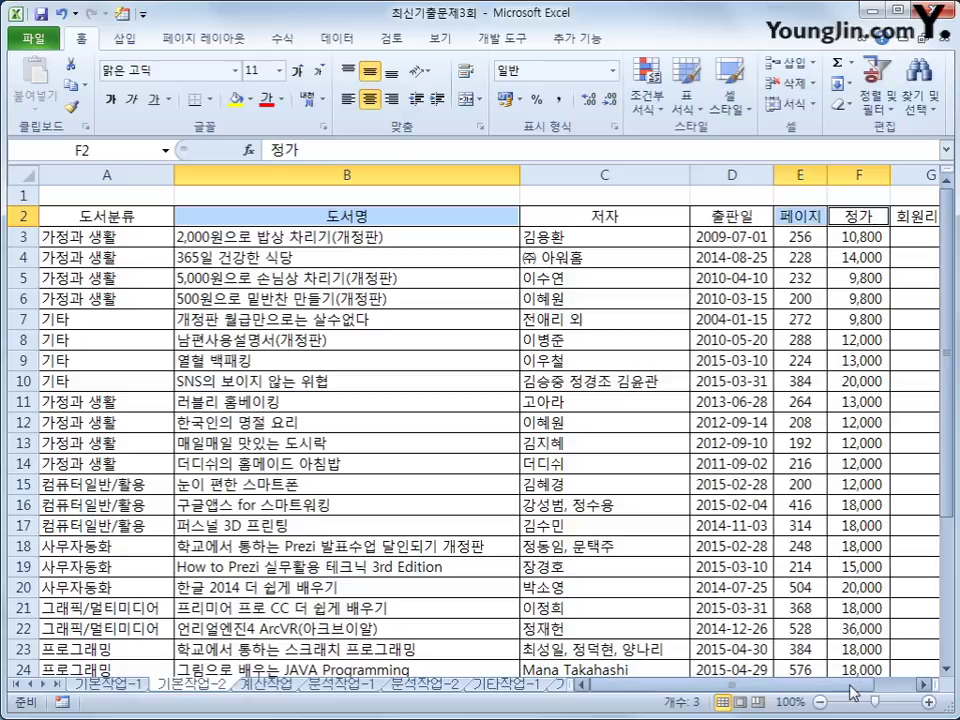
{"action": "scroll", "coordinate": [880, 300], "scroll_direction": "right", "scroll_amount": 1}
{"action": "left_click", "coordinate": [886, 216], "text": "ctrl"}
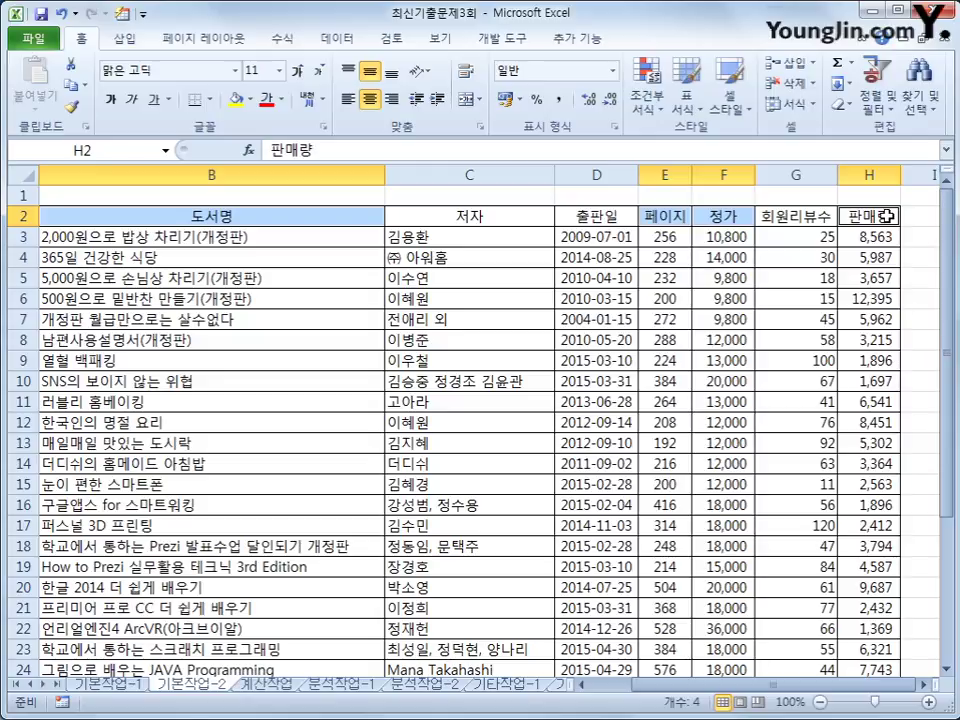
{"action": "key", "text": "ctrl+c"}
Paste the four headers into B35:E35.
{"action": "scroll", "coordinate": [585, 426], "scroll_direction": "down", "scroll_amount": 4}
{"action": "left_click_drag", "start_coordinate": [664, 685], "coordinate": [638, 688]}
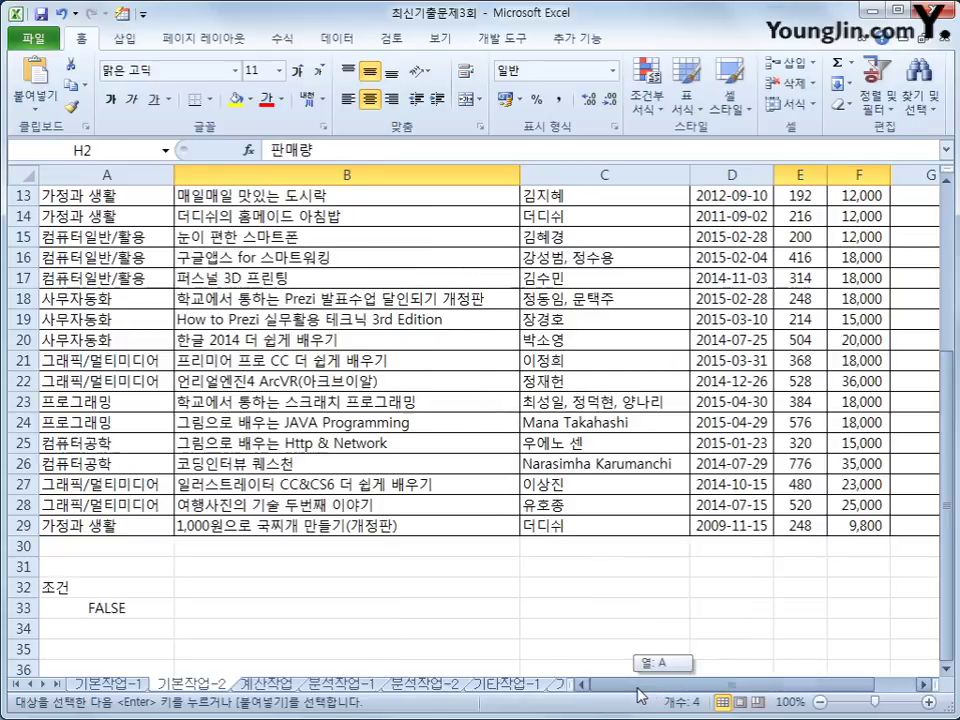
{"action": "scroll", "coordinate": [100, 600], "scroll_direction": "down", "scroll_amount": 1}
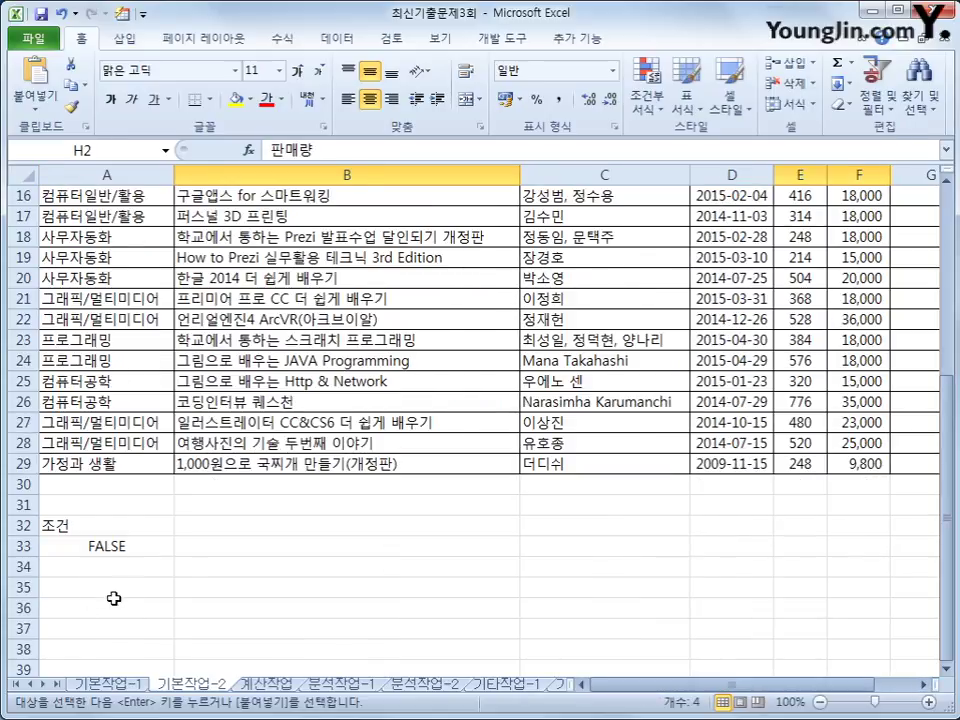
{"action": "left_click", "coordinate": [255, 587]}
{"action": "key", "text": "ctrl+v"}
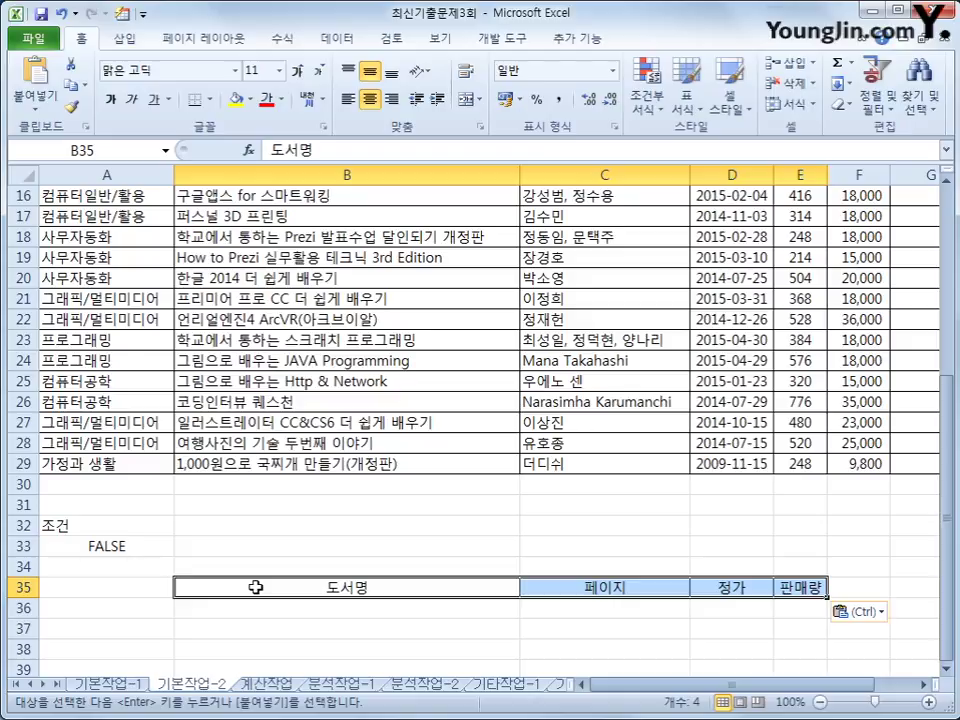
{"action": "left_click", "coordinate": [315, 297]}
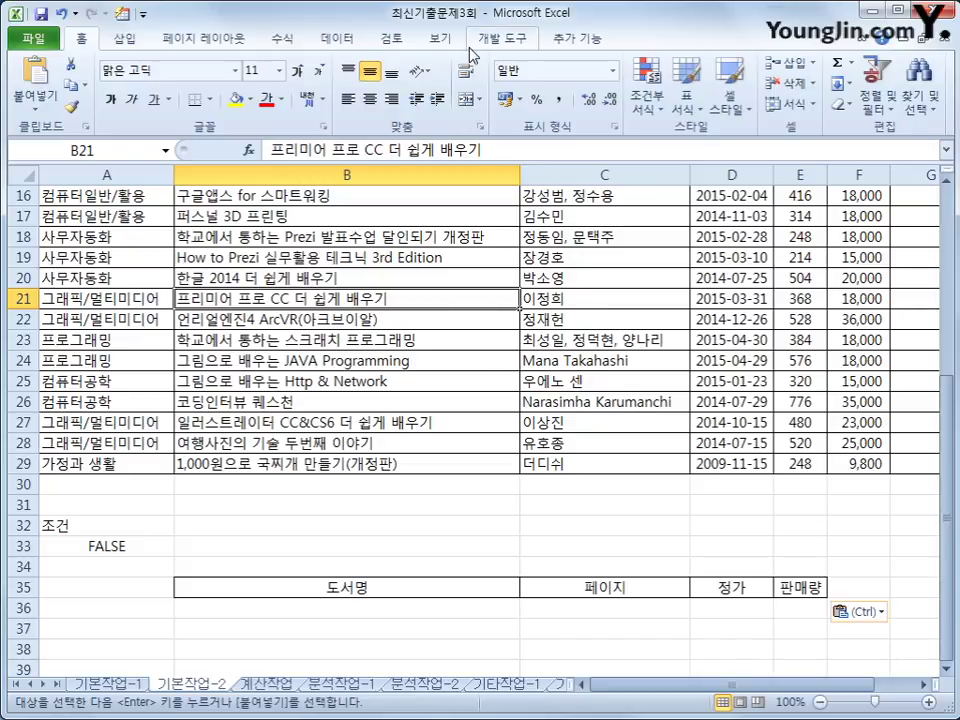
Run Advanced Filter on $A$2:$H$29 with criteria A32:A33, copying results to B35:E35.
{"action": "left_click", "coordinate": [334, 42]}
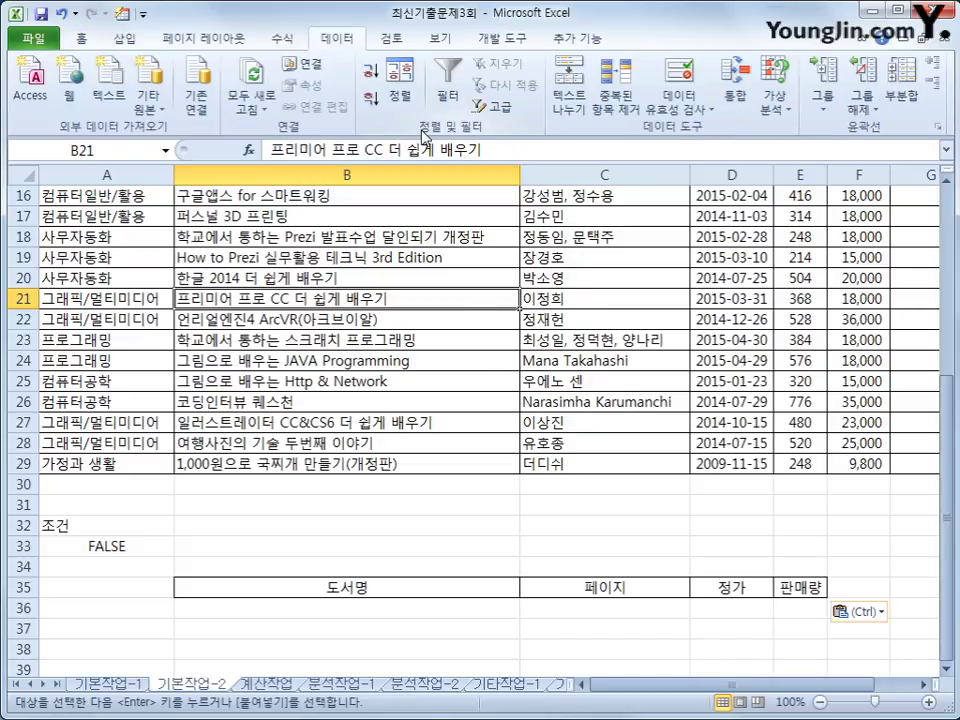
{"action": "left_click", "coordinate": [497, 107]}
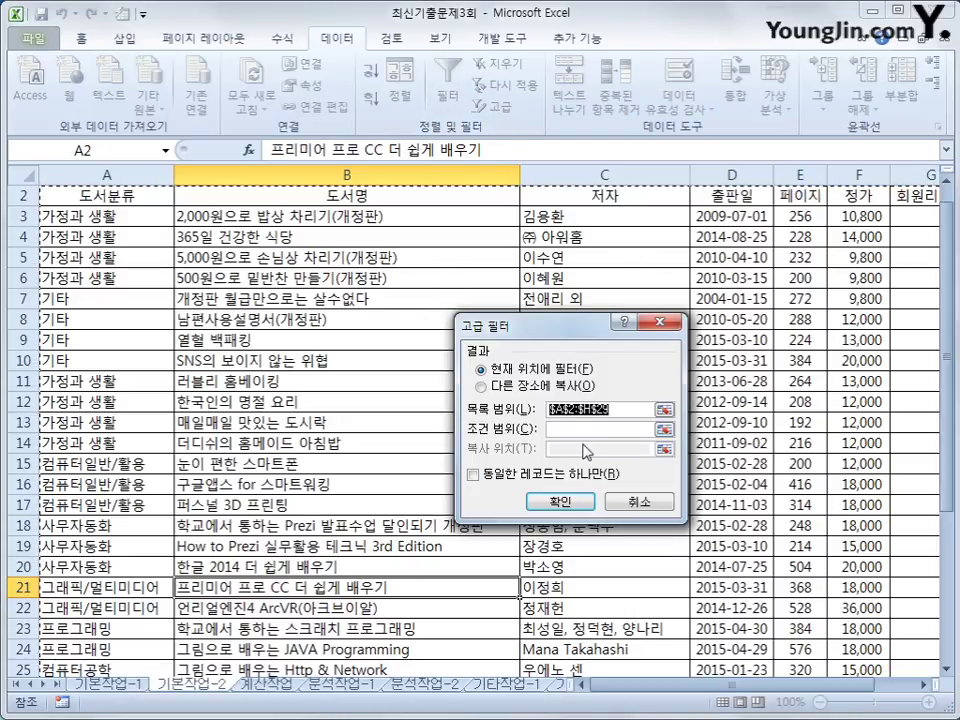
{"action": "key", "text": "Tab"}
{"action": "scroll", "coordinate": [460, 492], "scroll_direction": "down", "scroll_amount": 3}
{"action": "scroll", "coordinate": [400, 510], "scroll_direction": "down", "scroll_amount": 2}
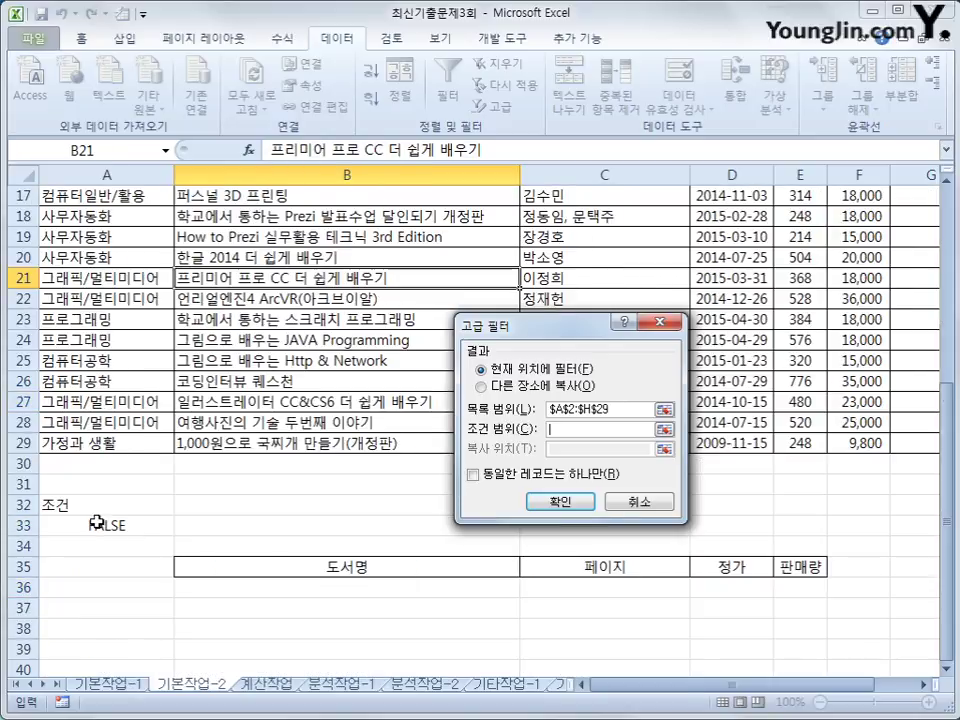
{"action": "left_click_drag", "start_coordinate": [94, 508], "coordinate": [96, 534]}
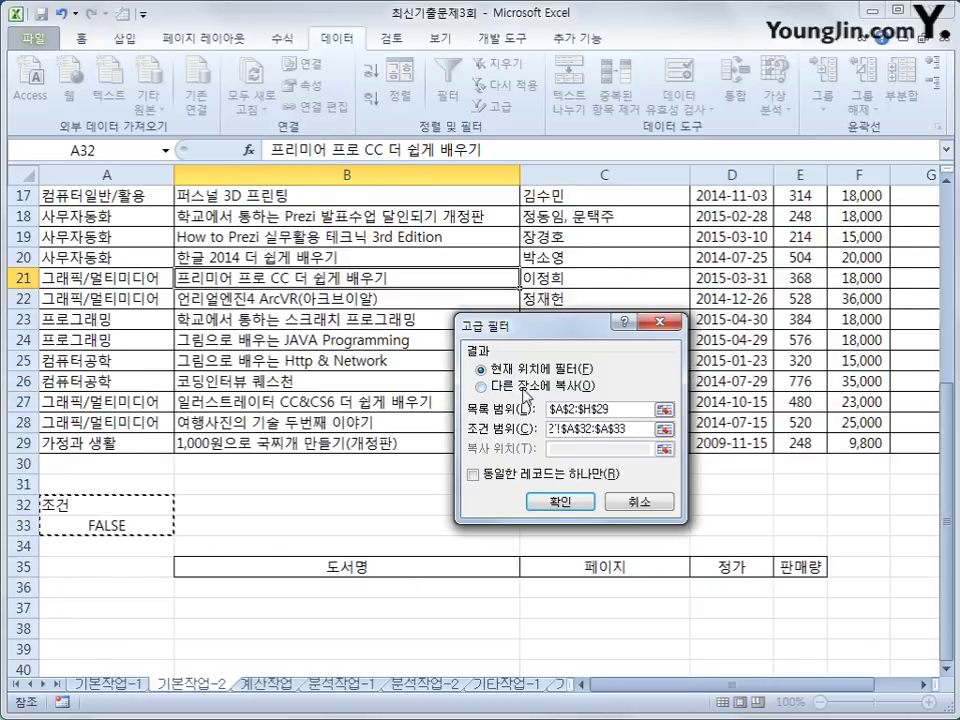
{"action": "left_click", "coordinate": [481, 386]}
{"action": "left_click_drag", "start_coordinate": [370, 566], "coordinate": [803, 575]}
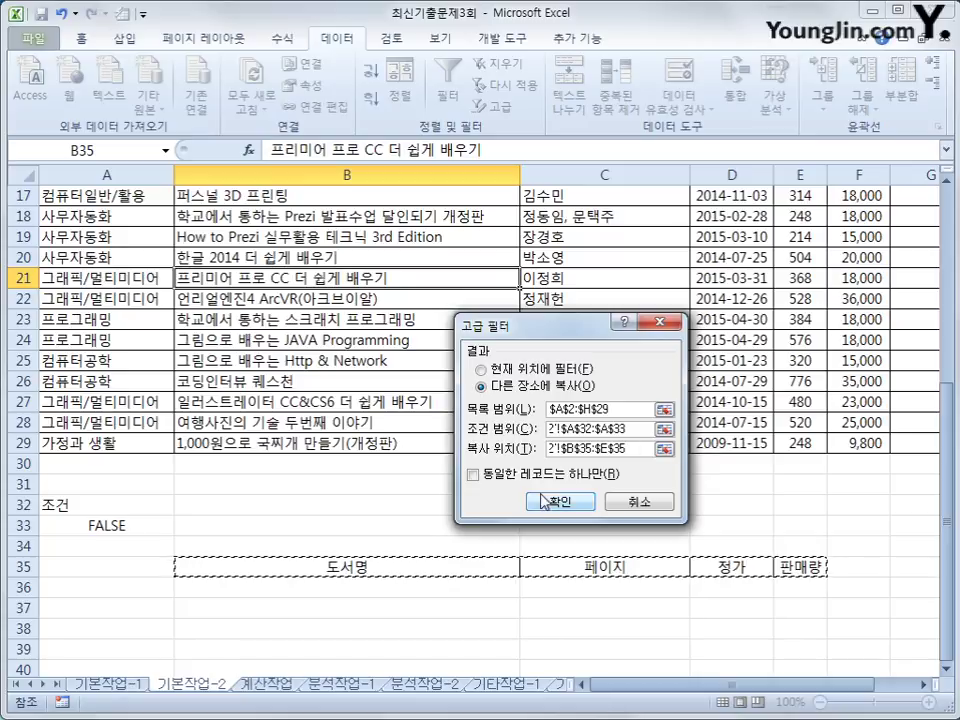
{"action": "left_click", "coordinate": [541, 502]}
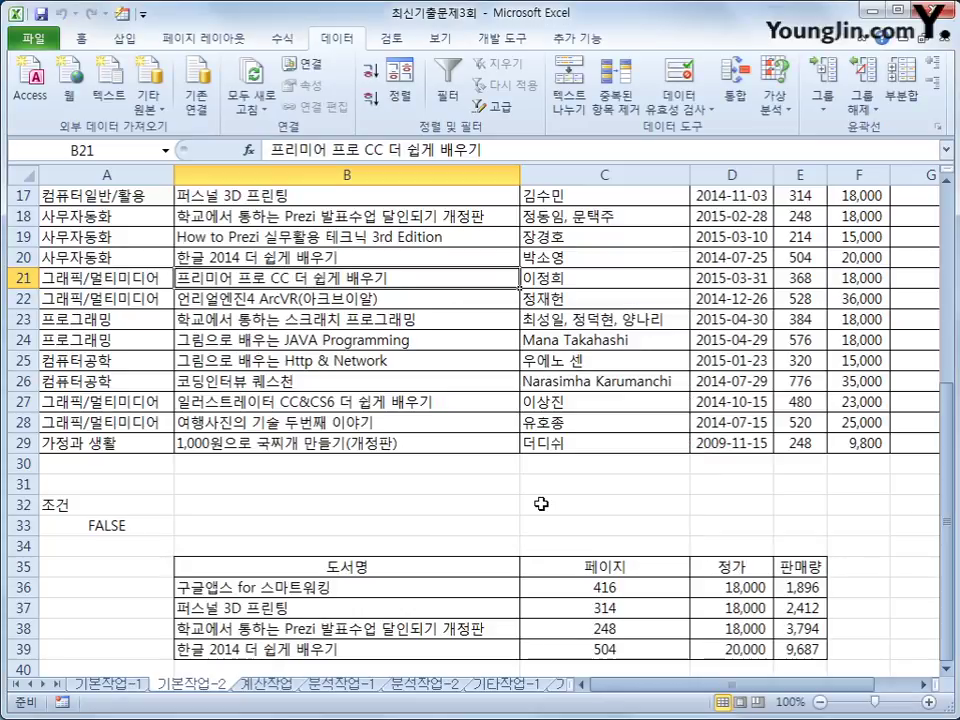
Review the four extracted books in B36:E39, then select the records A3:H29.
{"action": "left_click_drag", "start_coordinate": [137, 506], "coordinate": [114, 520]}
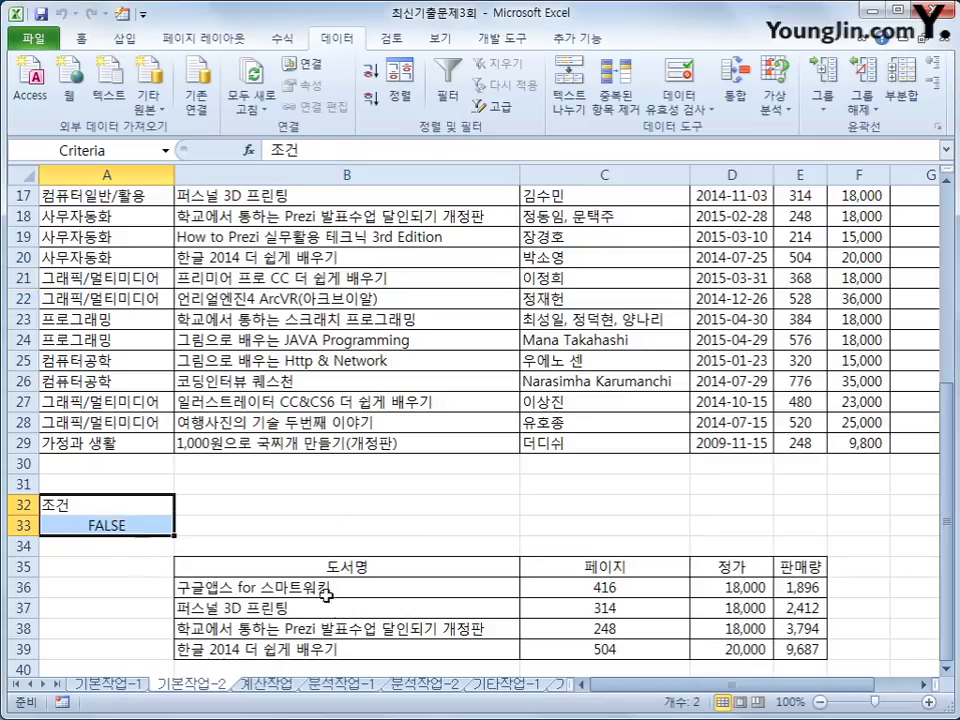
{"action": "left_click_drag", "start_coordinate": [327, 590], "coordinate": [782, 650]}
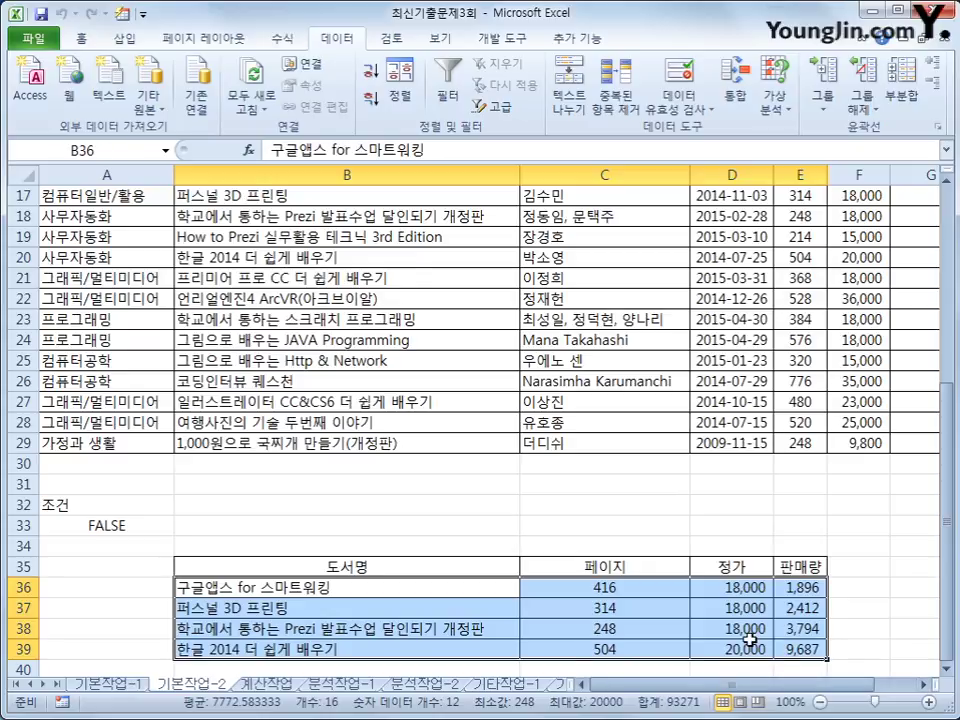
{"action": "left_click_drag", "start_coordinate": [735, 587], "coordinate": [745, 654]}
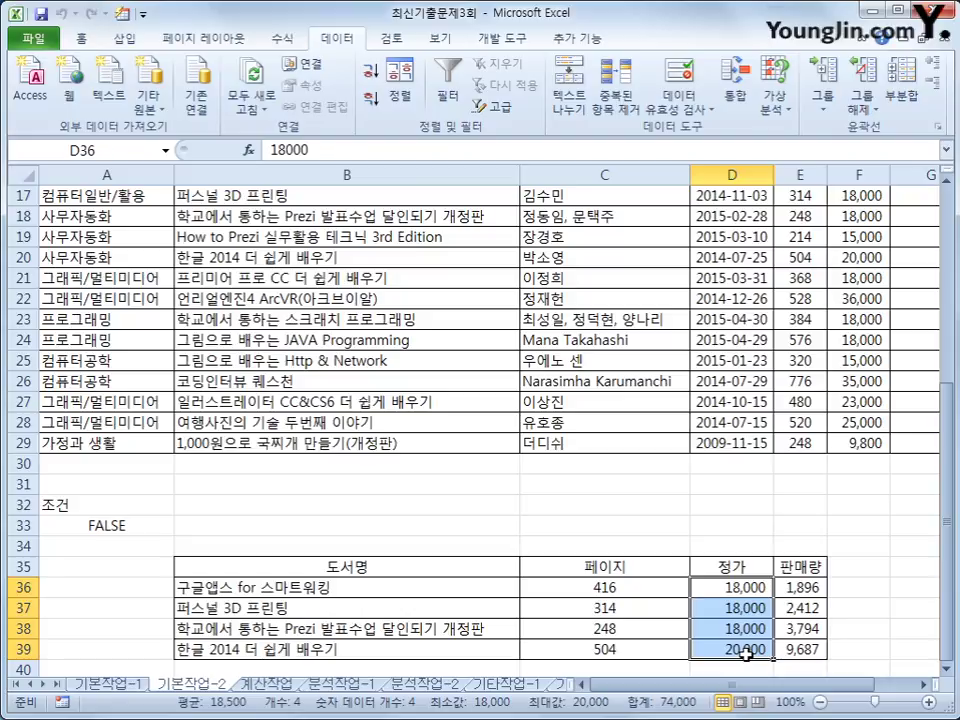
{"action": "scroll", "coordinate": [745, 654], "scroll_direction": "up", "scroll_amount": 2}
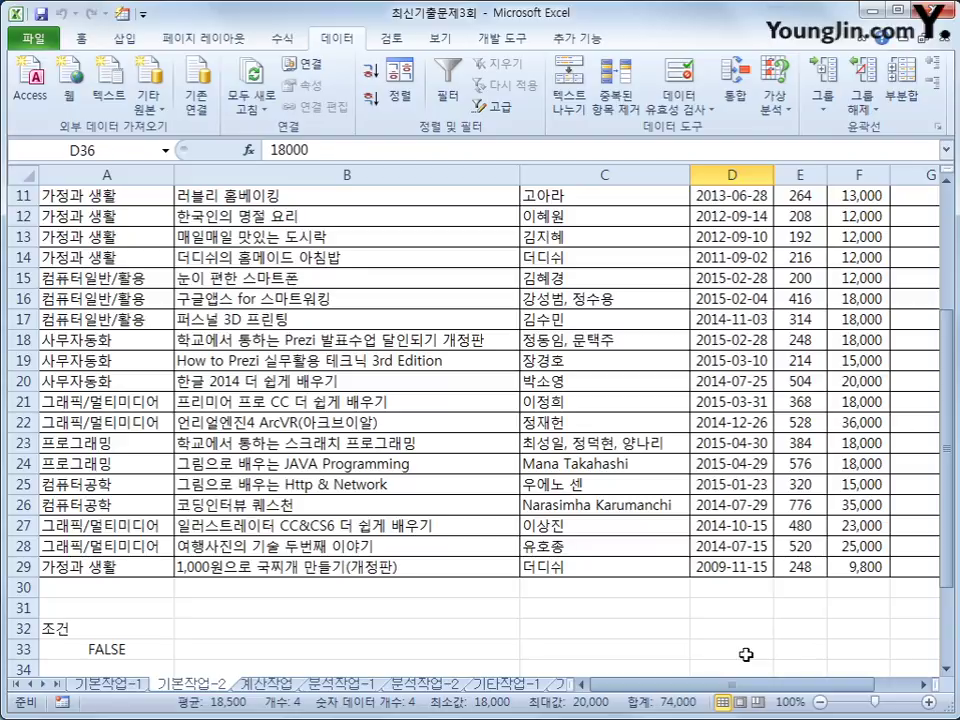
{"action": "scroll", "coordinate": [745, 654], "scroll_direction": "up", "scroll_amount": 3}
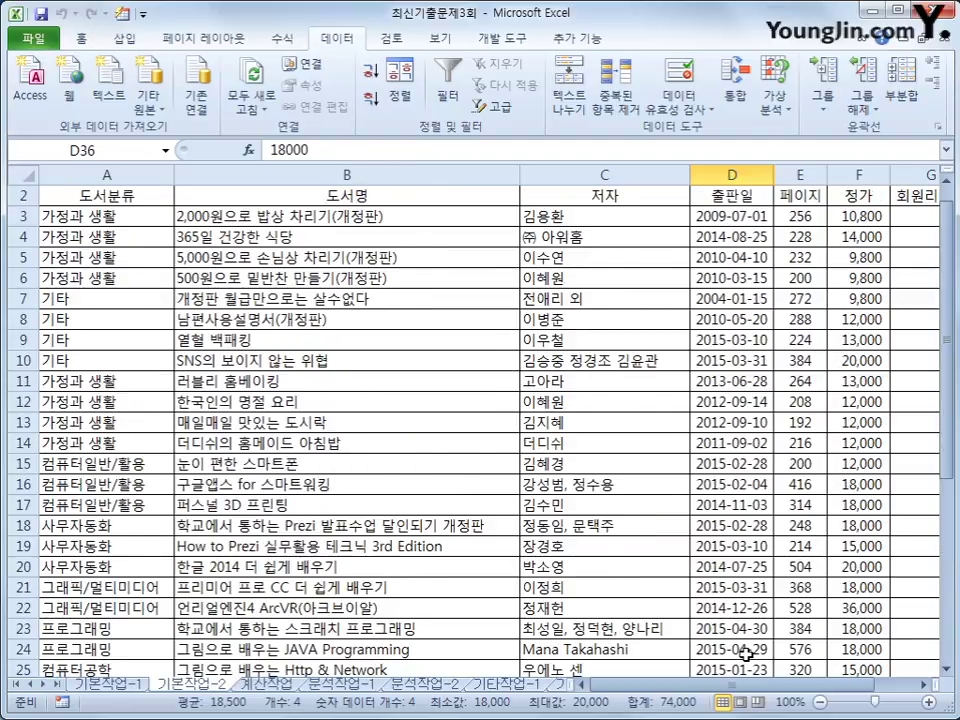
{"action": "scroll", "coordinate": [745, 654], "scroll_direction": "up", "scroll_amount": 1}
{"action": "left_click_drag", "start_coordinate": [100, 236], "coordinate": [843, 626]}
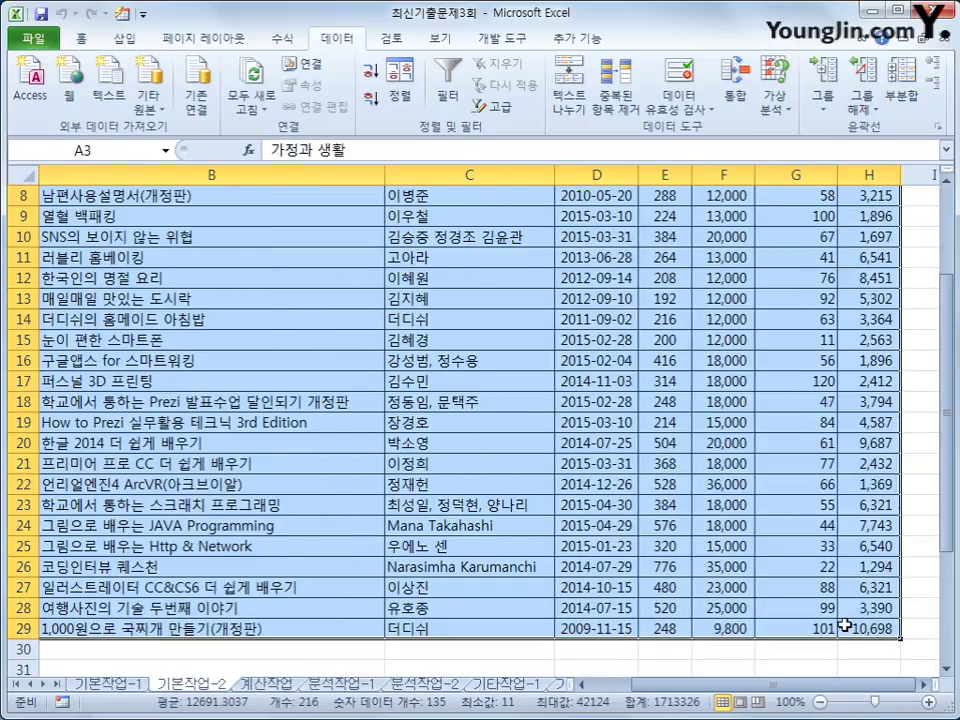
Start a new conditional formatting rule using a formula to determine which cells to format.
{"action": "left_click", "coordinate": [81, 38]}
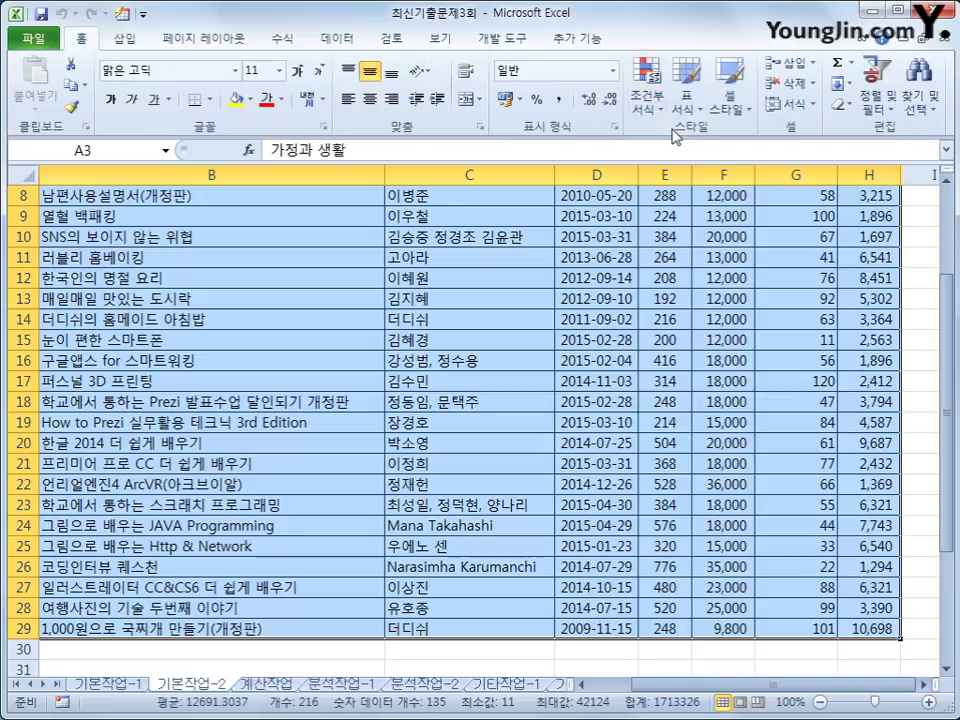
{"action": "left_click", "coordinate": [647, 88]}
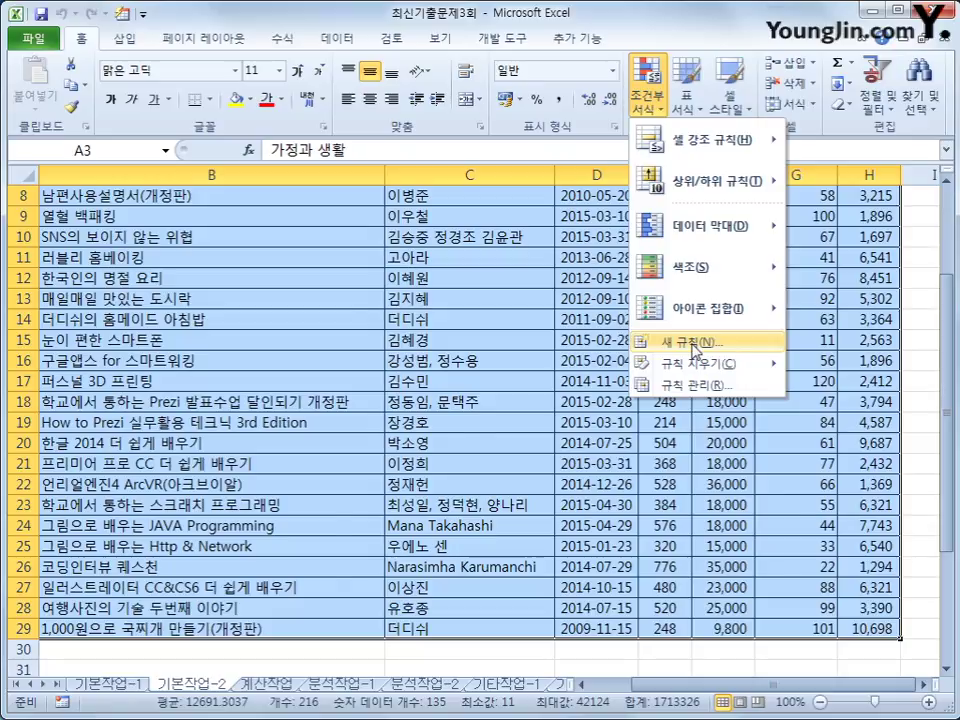
{"action": "left_click", "coordinate": [694, 346]}
{"action": "left_click", "coordinate": [483, 382]}
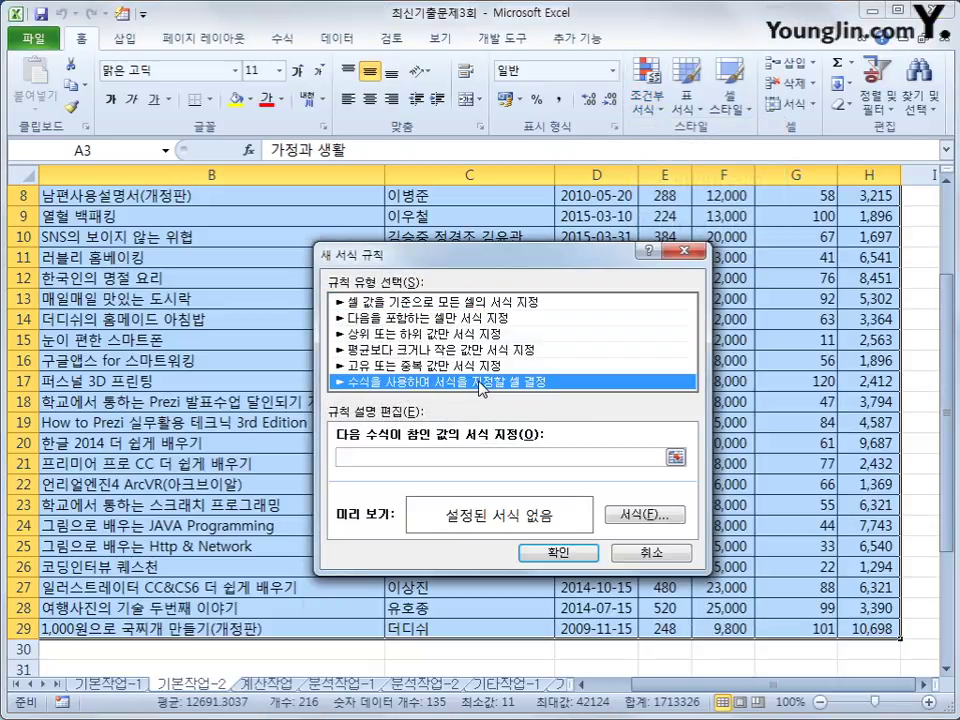
Begin the rule formula with =year(today())- and move the dialog to uncover the dates.
{"action": "left_click", "coordinate": [437, 456]}
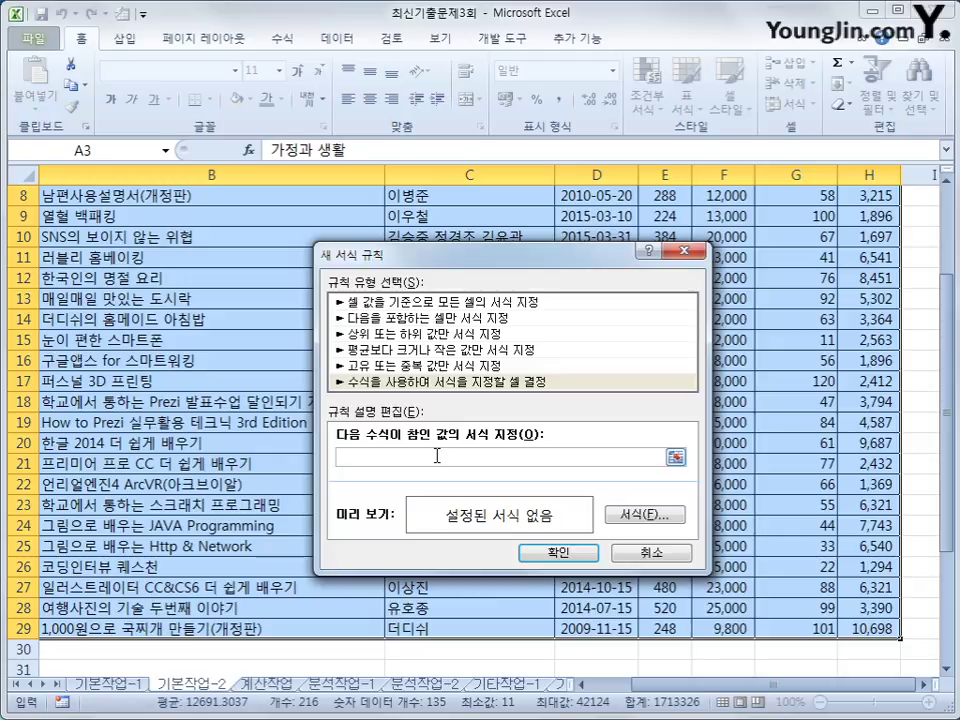
{"action": "type", "text": "ㅋ"}
{"action": "type", "text": "ㅋ"}
{"action": "key", "text": "BackSpace"}
{"action": "type", "text": "=year(today()"}
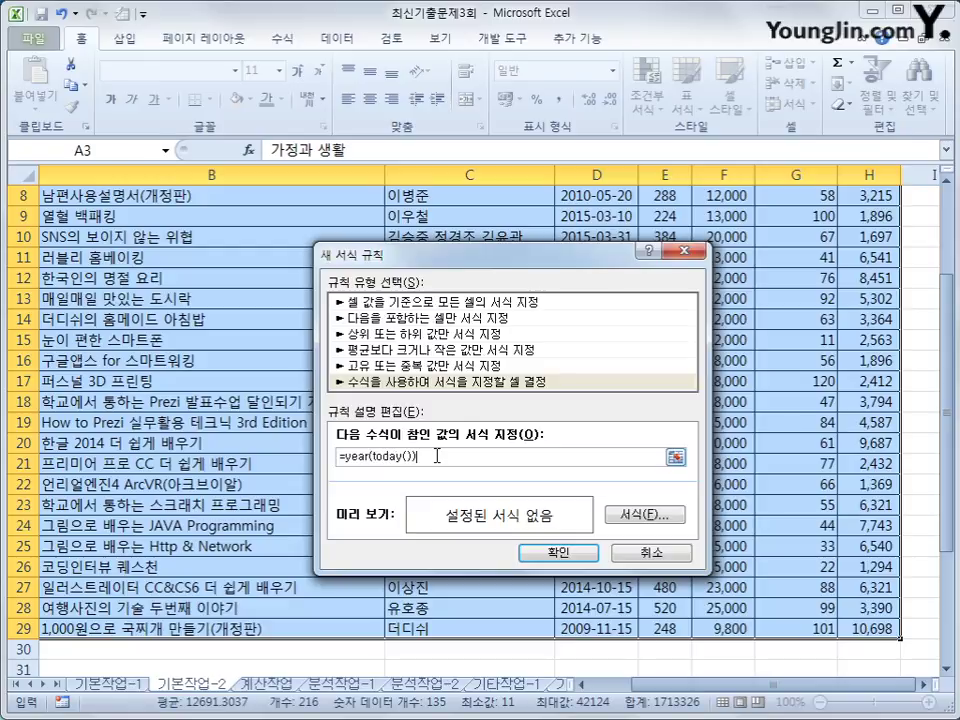
{"action": "type", "text": ")"}
{"action": "type", "text": "-"}
{"action": "scroll", "coordinate": [437, 456], "scroll_direction": "up", "scroll_amount": 3}
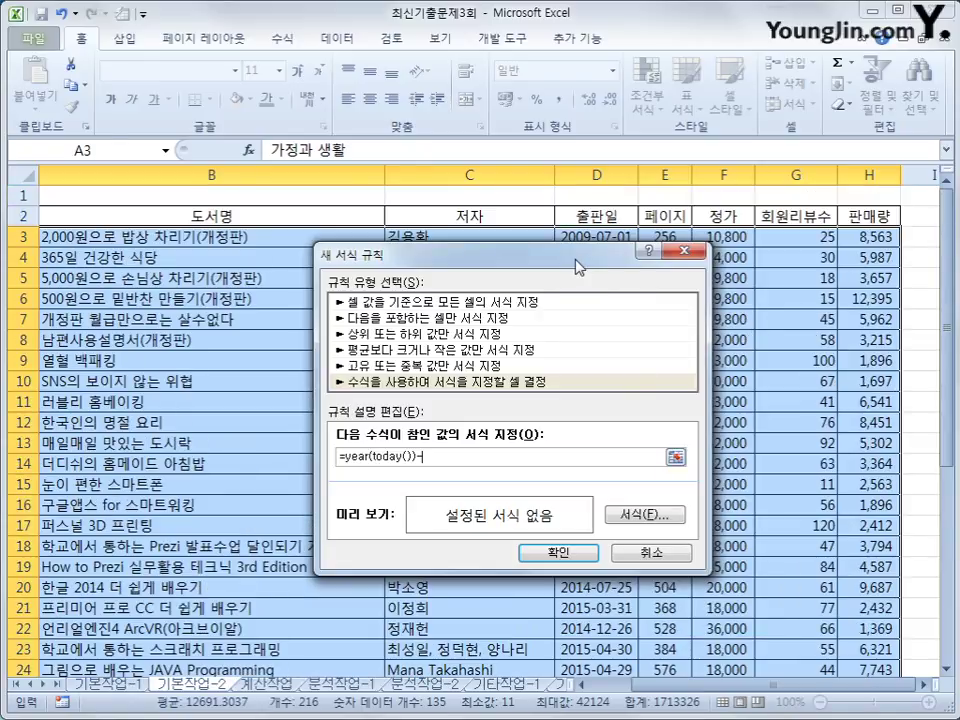
{"action": "left_click_drag", "start_coordinate": [578, 262], "coordinate": [620, 330]}
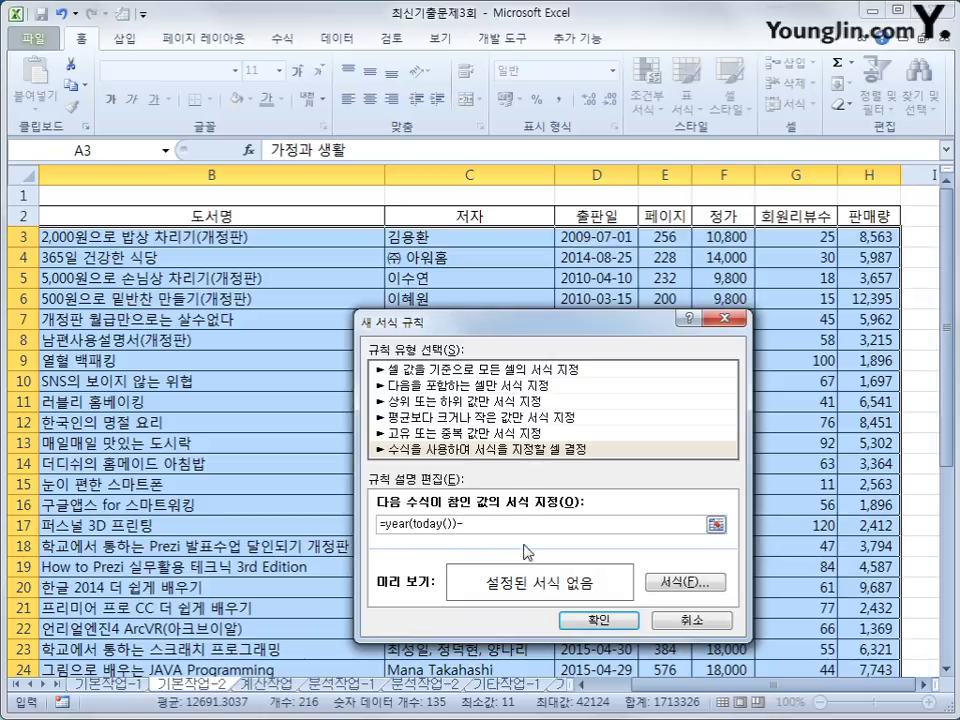
Add the first condition year(today())-year($D3)>=2 to the rule formula.
{"action": "type", "text": "year("}
{"action": "left_click", "coordinate": [588, 238]}
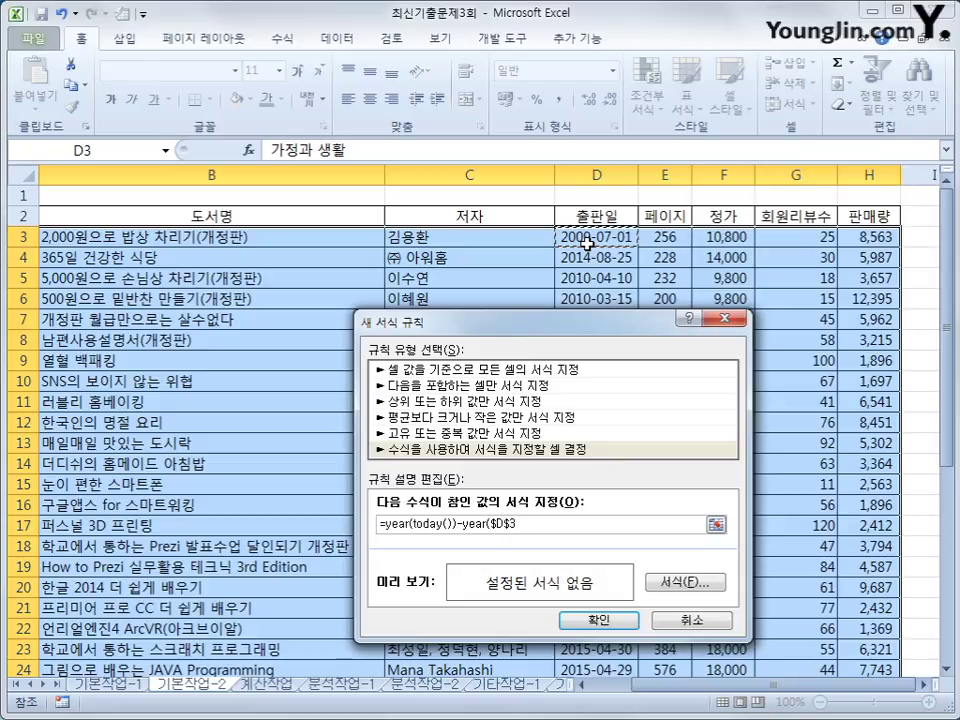
{"action": "key", "text": "F4"}
{"action": "key", "text": "F4"}
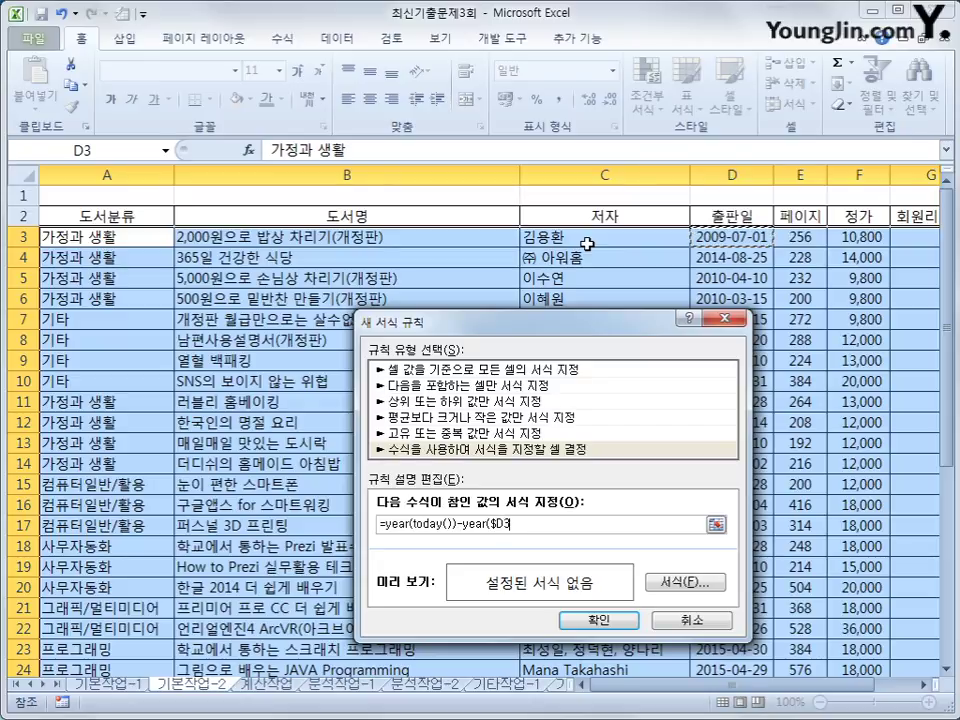
{"action": "type", "text": ")"}
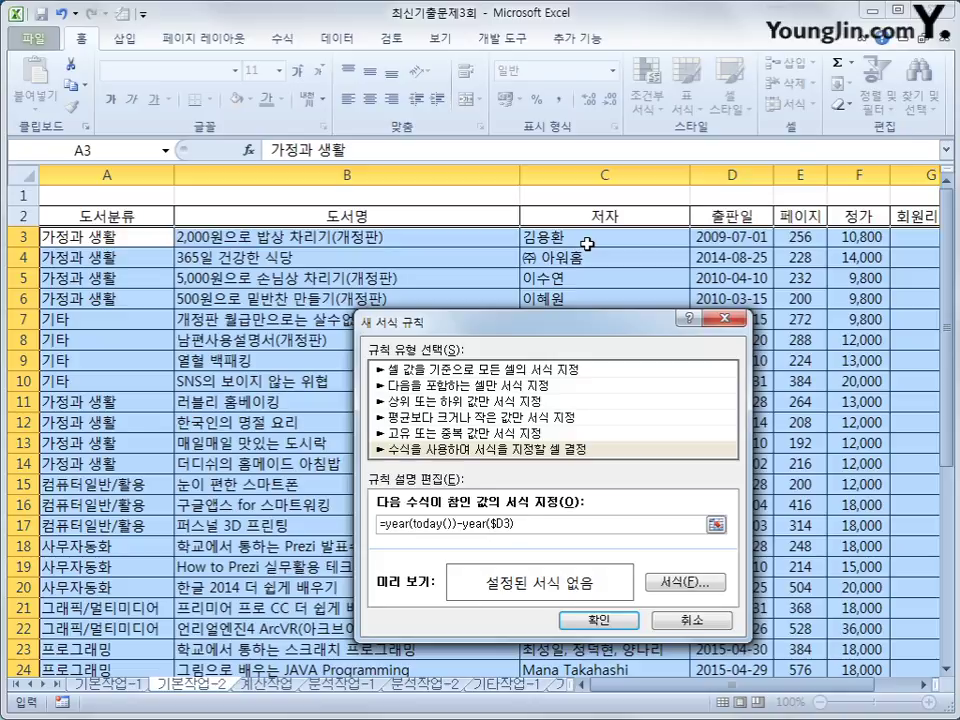
{"action": "type", "text": ">=2"}
Wrap it in AND with a second condition year(today())-year($D3)<=4, then open Format.
{"action": "type", "text": "and("}
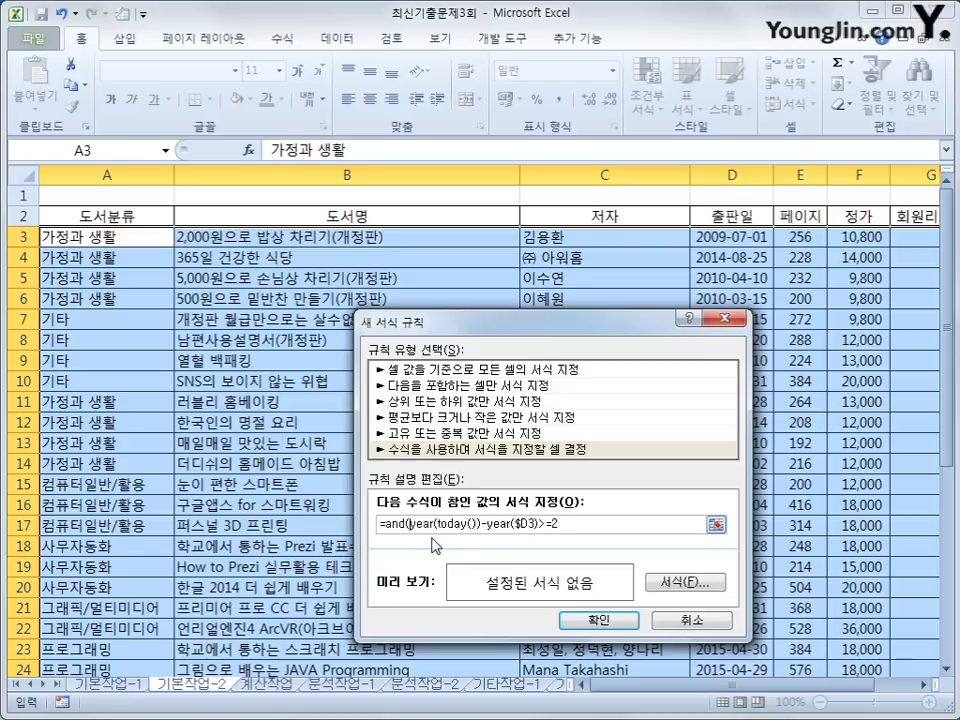
{"action": "left_click_drag", "start_coordinate": [413, 527], "coordinate": [566, 526]}
{"action": "key", "text": "ctrl+c"}
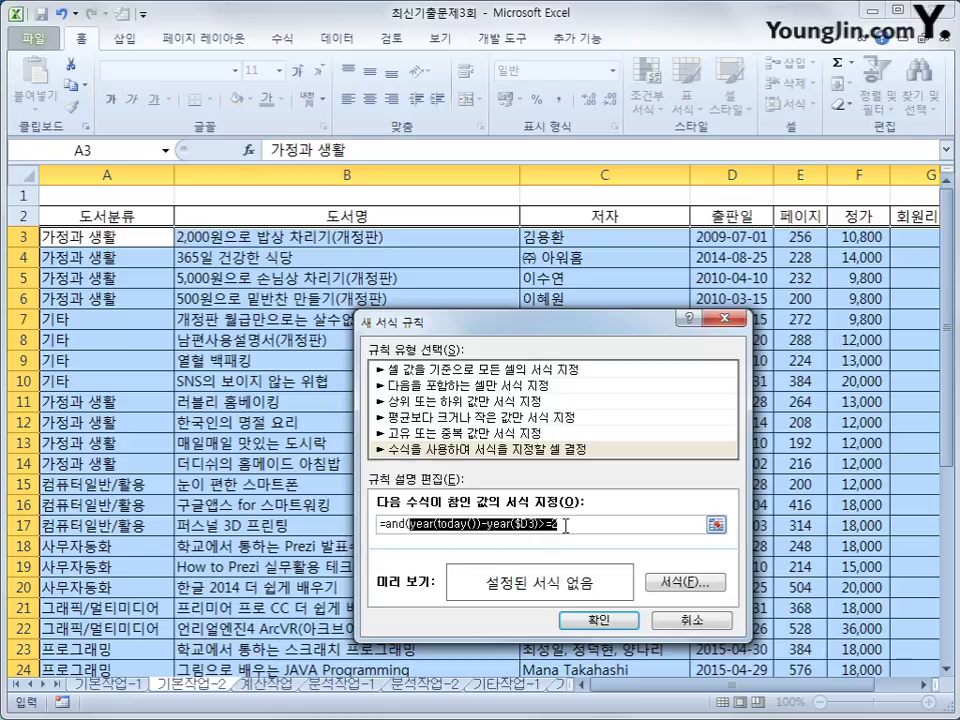
{"action": "left_click", "coordinate": [566, 526]}
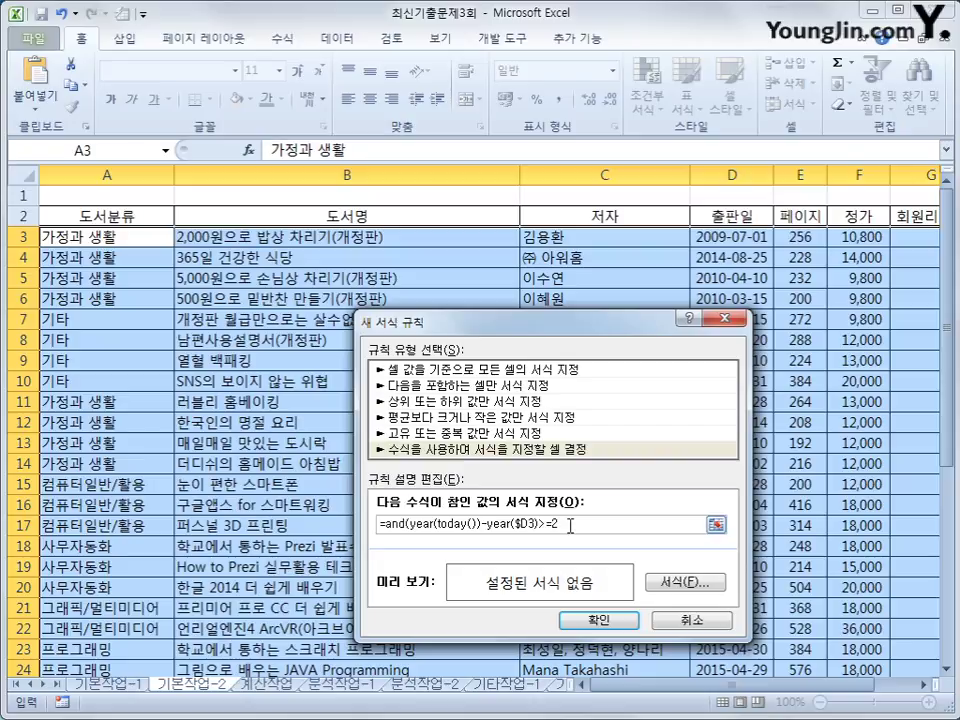
{"action": "type", "text": ","}
{"action": "key", "text": "ctrl+v"}
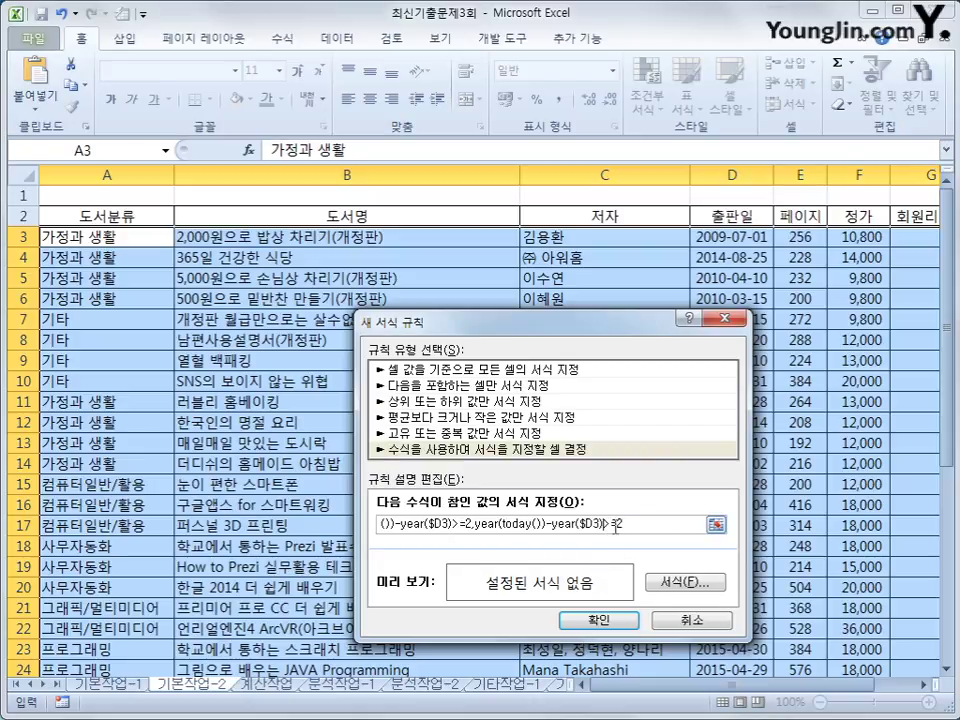
{"action": "key", "text": "Left"}
{"action": "key", "text": "Left"}
{"action": "key", "text": "Left"}
{"action": "type", "text": "<"}
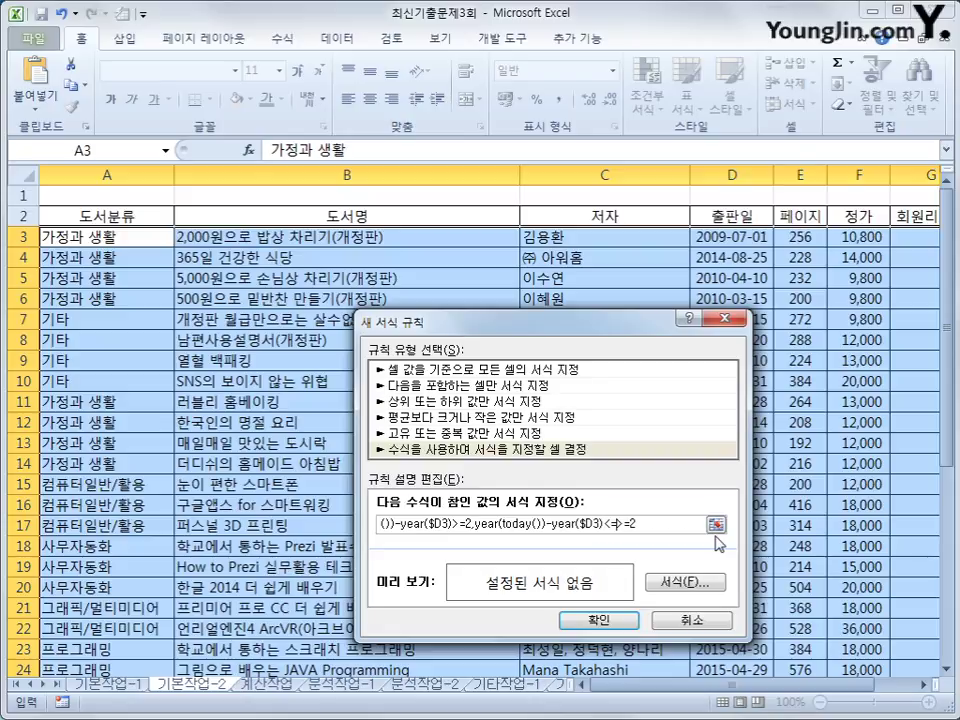
{"action": "key", "text": "Delete"}
{"action": "key", "text": "End"}
{"action": "key", "text": "BackSpace"}
{"action": "type", "text": "4)"}
{"action": "left_click", "coordinate": [662, 586]}
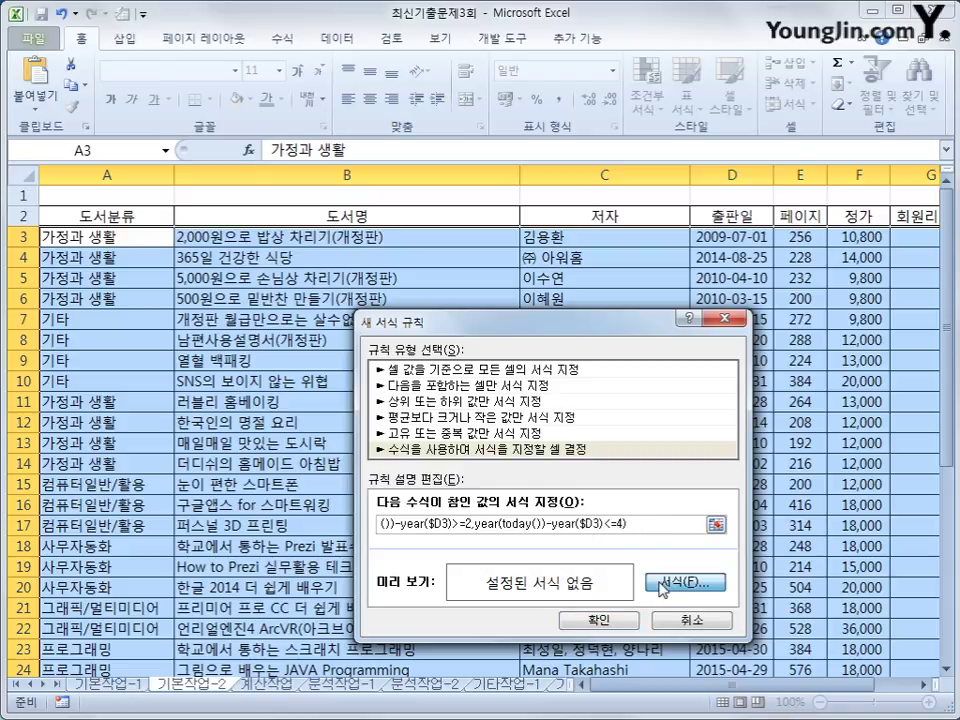
{"action": "left_click", "coordinate": [662, 586]}
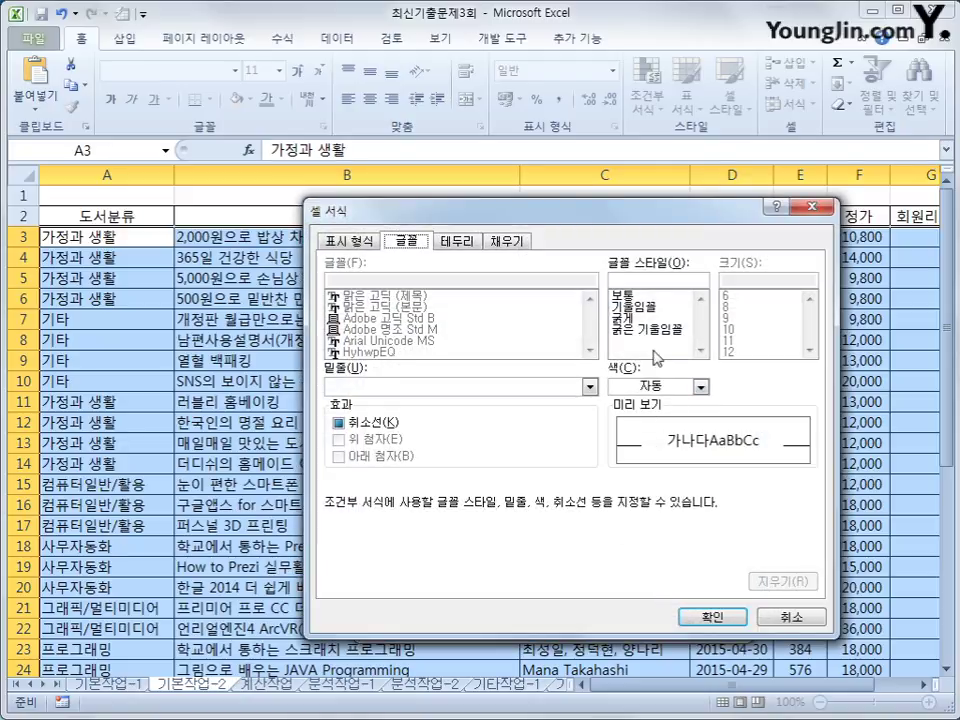
Format matching book rows in bold italic standard blue and apply the rule.
{"action": "left_click", "coordinate": [650, 331]}
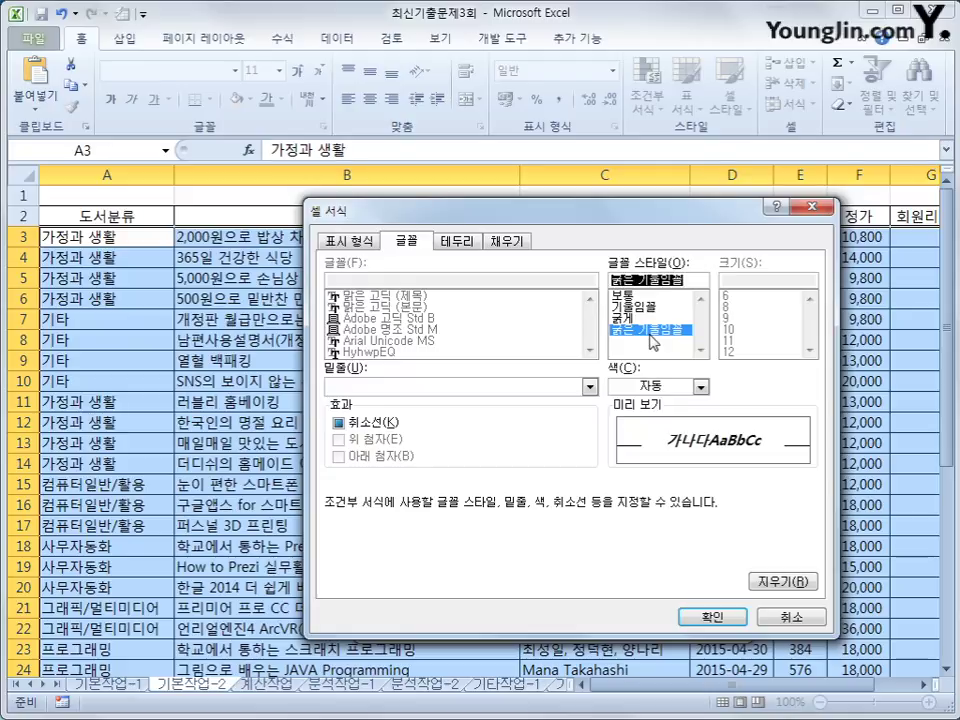
{"action": "left_click", "coordinate": [701, 386]}
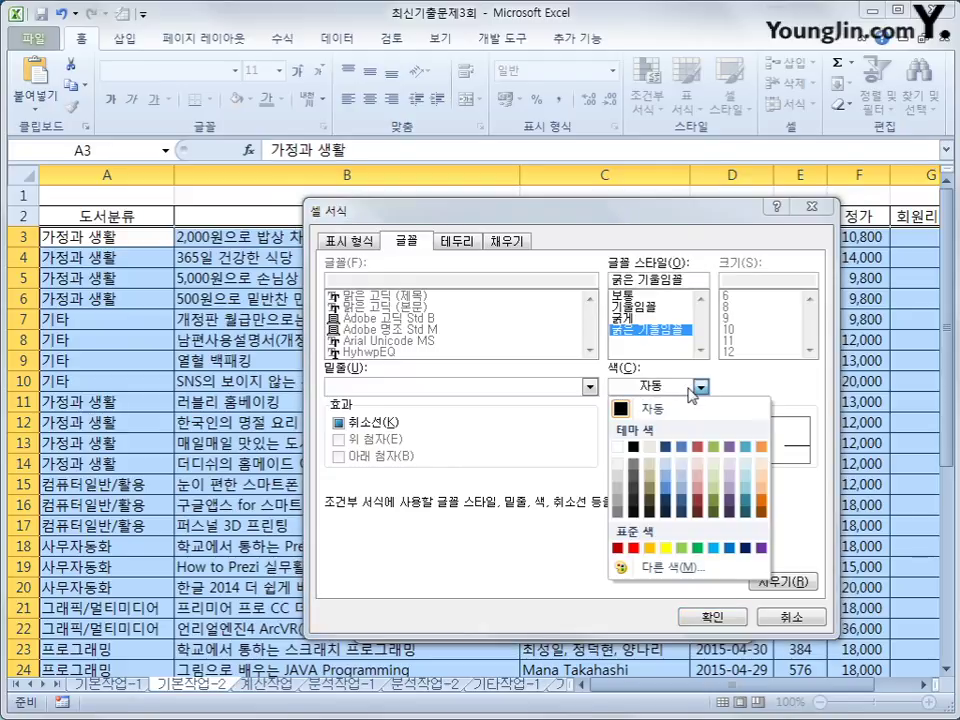
{"action": "left_click", "coordinate": [729, 548]}
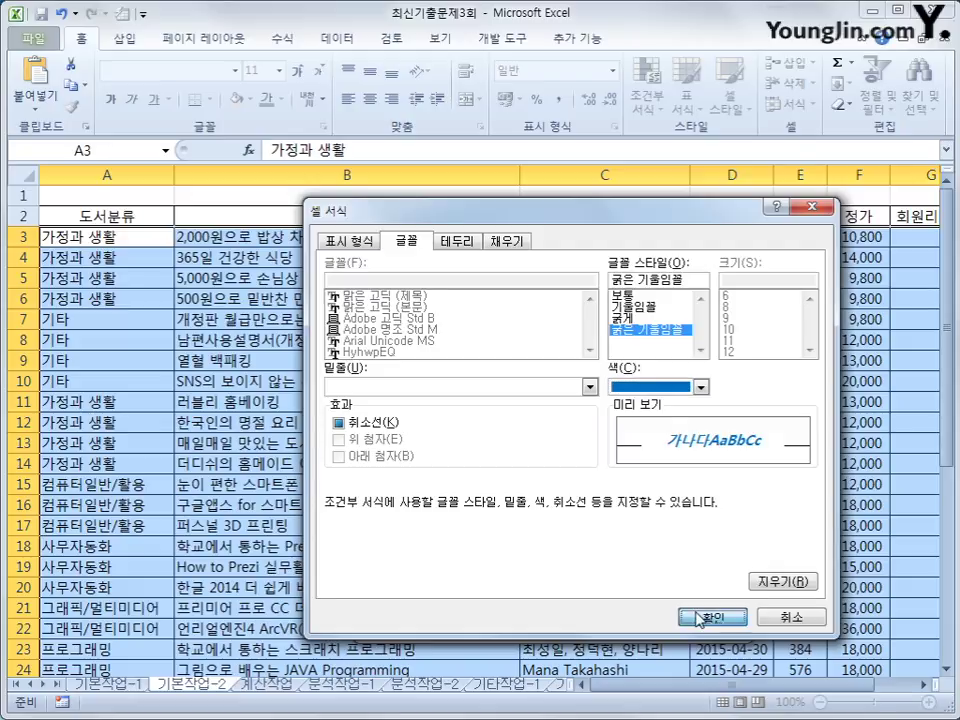
{"action": "left_click", "coordinate": [680, 617]}
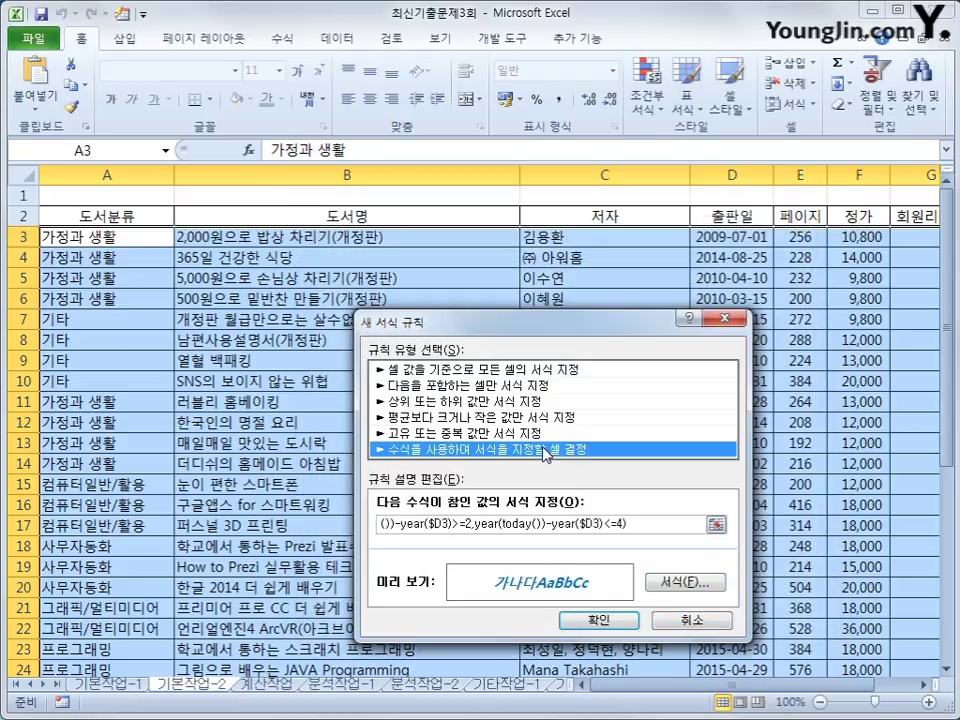
{"action": "left_click", "coordinate": [597, 619]}
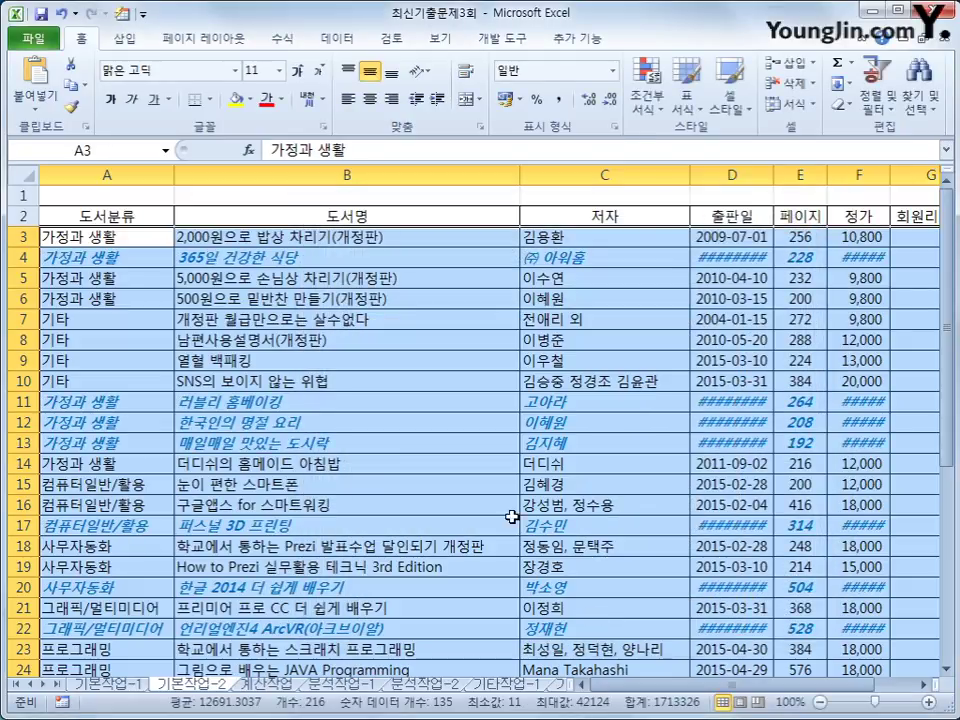
Auto-fit columns D and F so dates and prices display, then select E30:H30.
{"action": "double_click", "coordinate": [772, 176]}
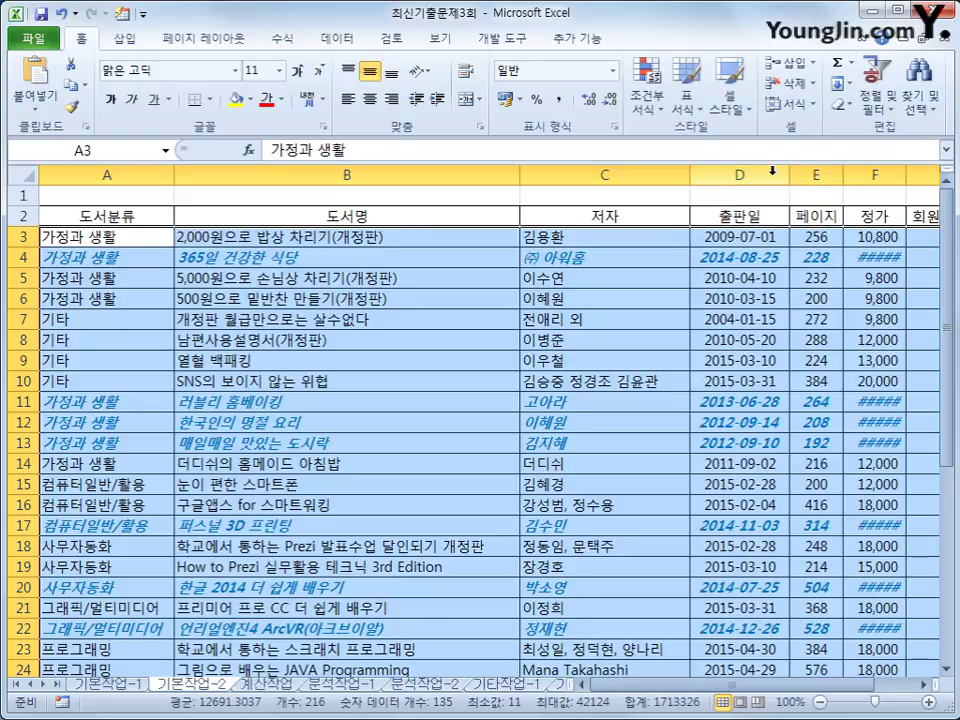
{"action": "double_click", "coordinate": [906, 175]}
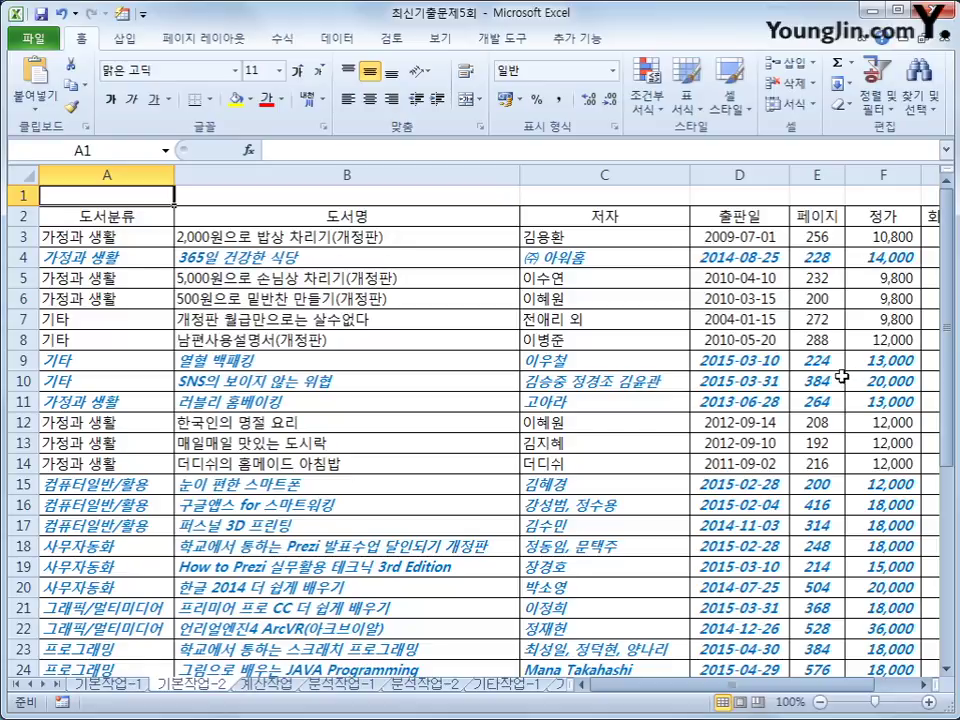
{"action": "scroll", "coordinate": [842, 376], "scroll_direction": "down", "scroll_amount": 3}
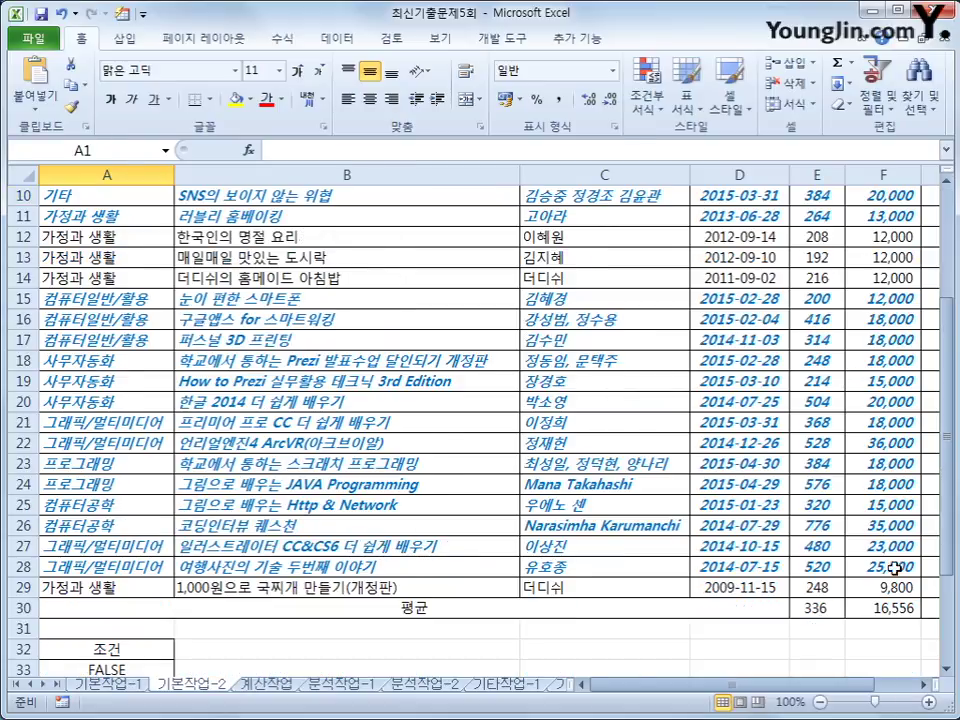
{"action": "left_click_drag", "start_coordinate": [815, 608], "coordinate": [912, 613]}
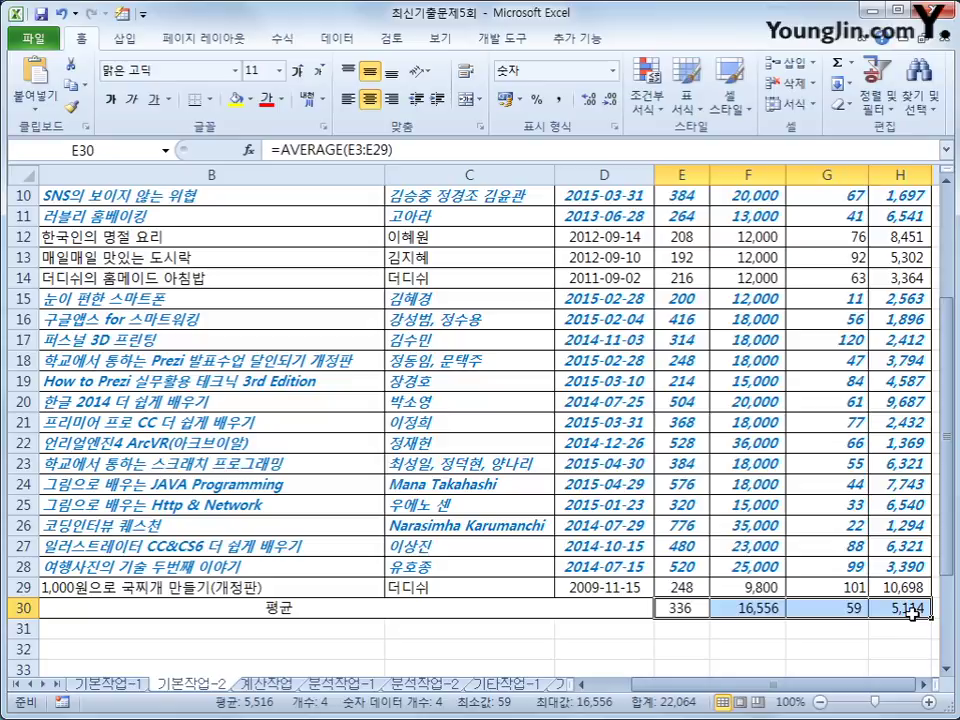
Mark the average cells E30:H30 as Hidden on the Protection tab.
{"action": "key", "text": "shift+F10"}
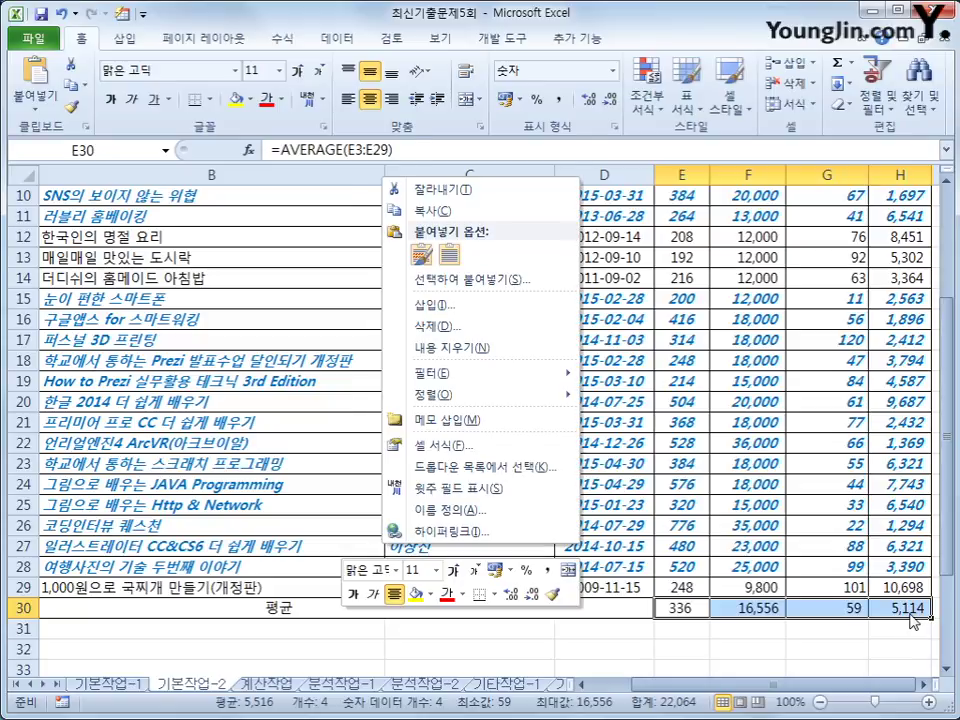
{"action": "left_click", "coordinate": [486, 444]}
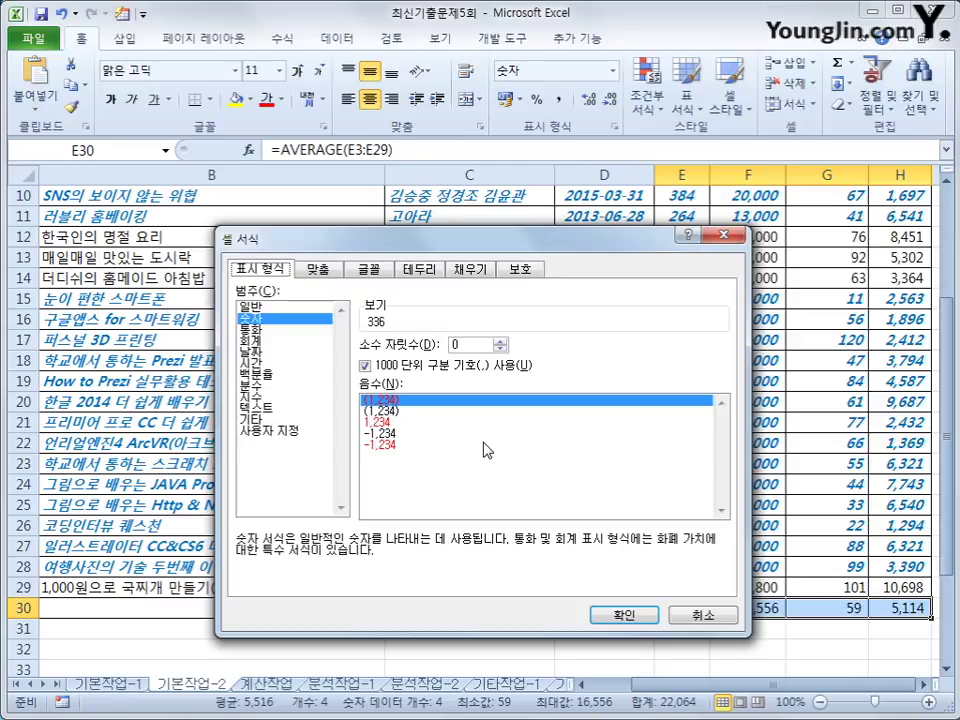
{"action": "left_click", "coordinate": [515, 270]}
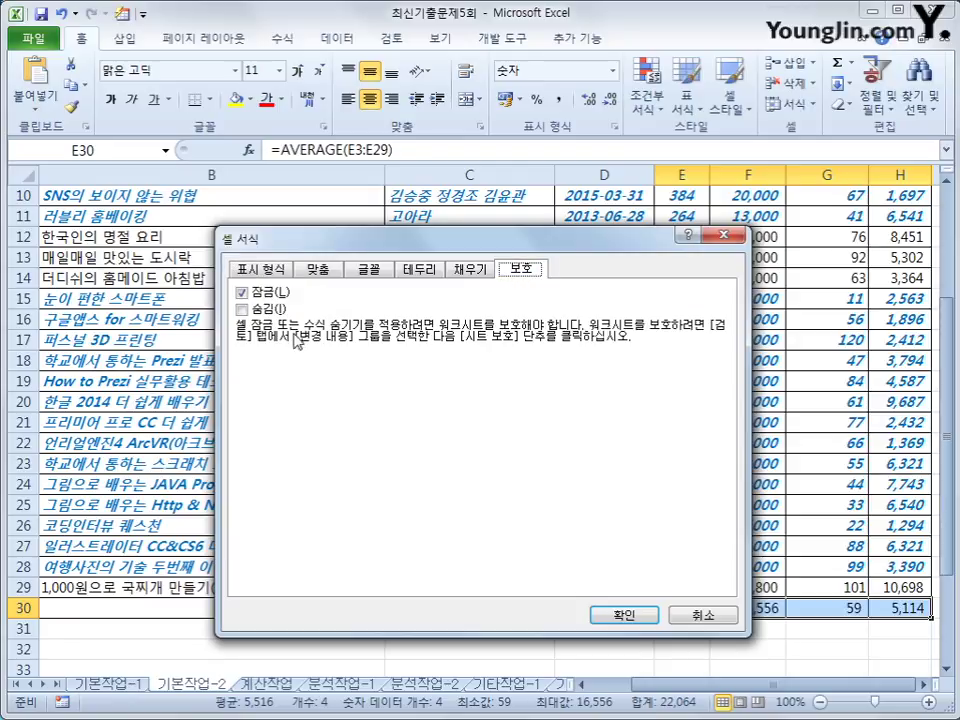
{"action": "left_click", "coordinate": [266, 311]}
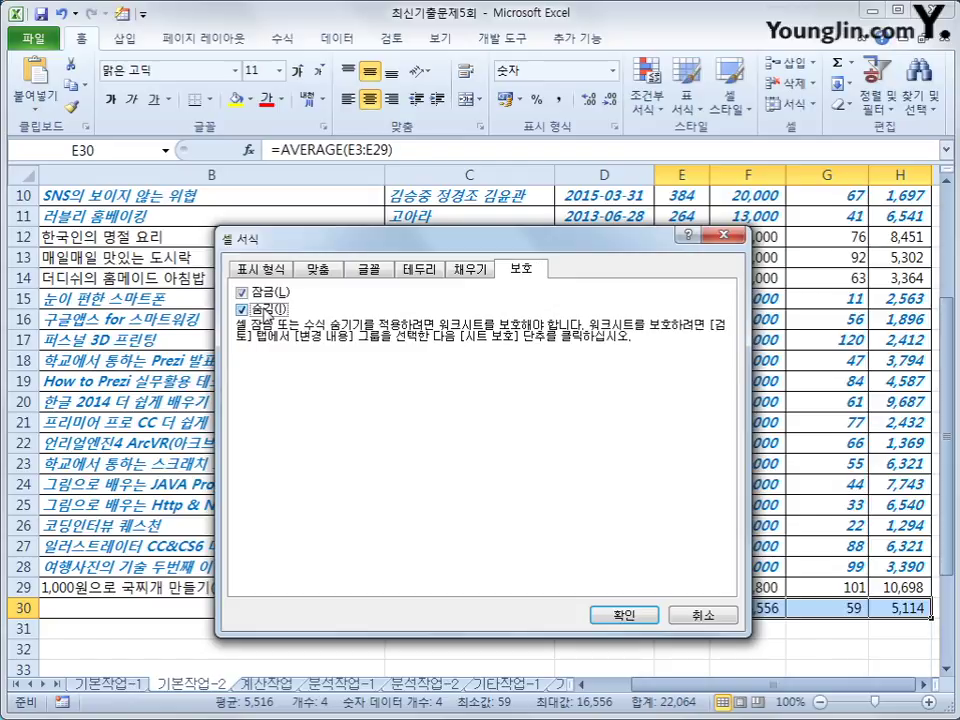
{"action": "left_click", "coordinate": [635, 615]}
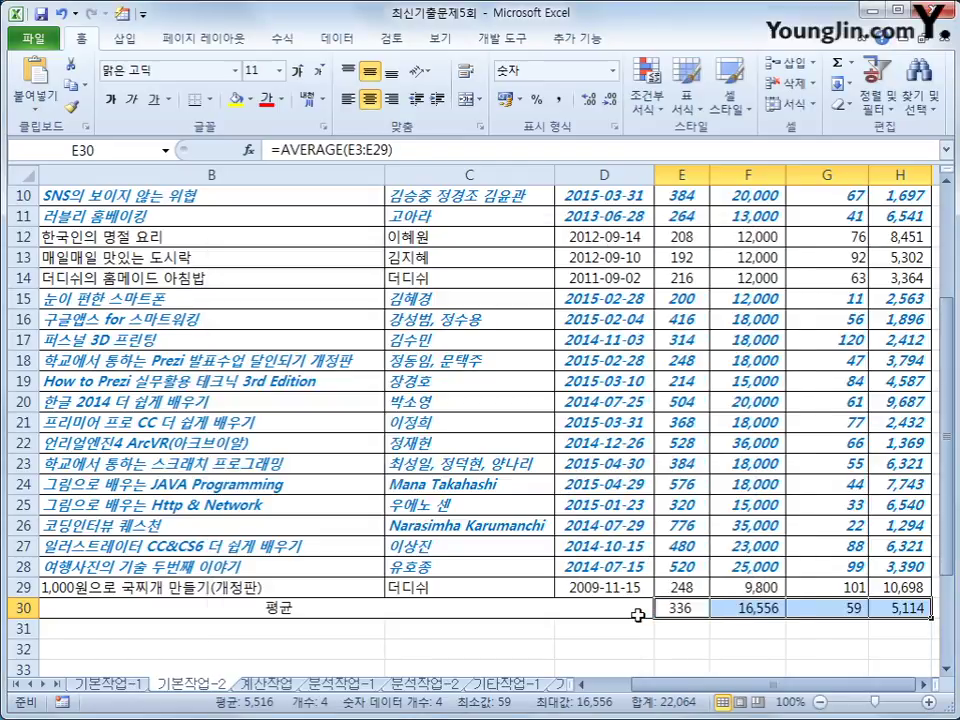
{"action": "left_click", "coordinate": [793, 545]}
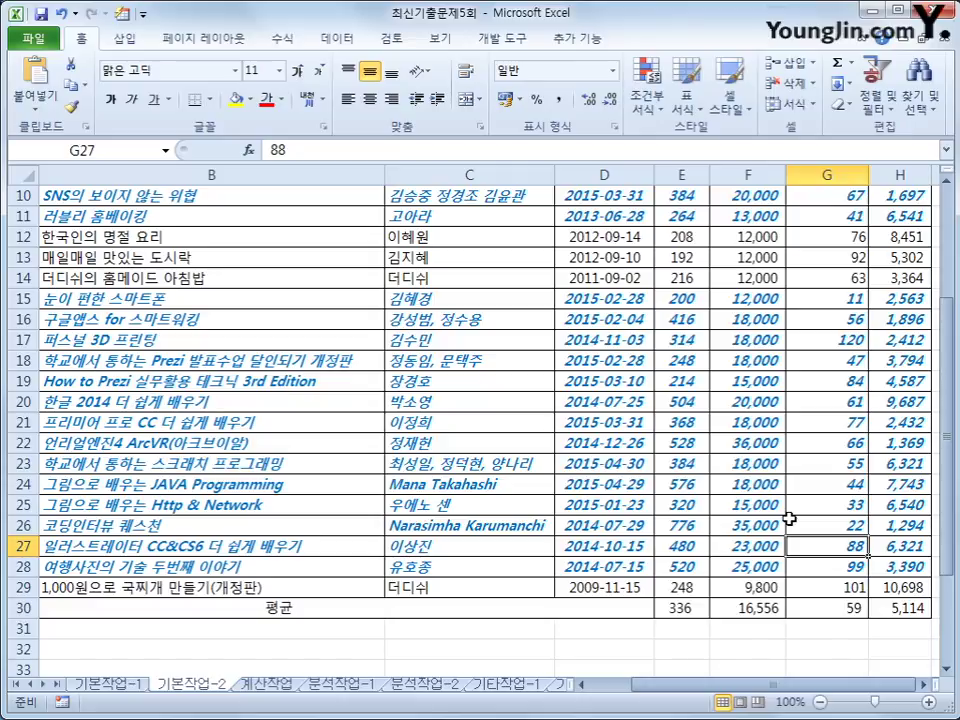
Protect the 기본작업-2 sheet with default permissions, then bring up Protect Workbook with Structure checked.
{"action": "left_click", "coordinate": [391, 38]}
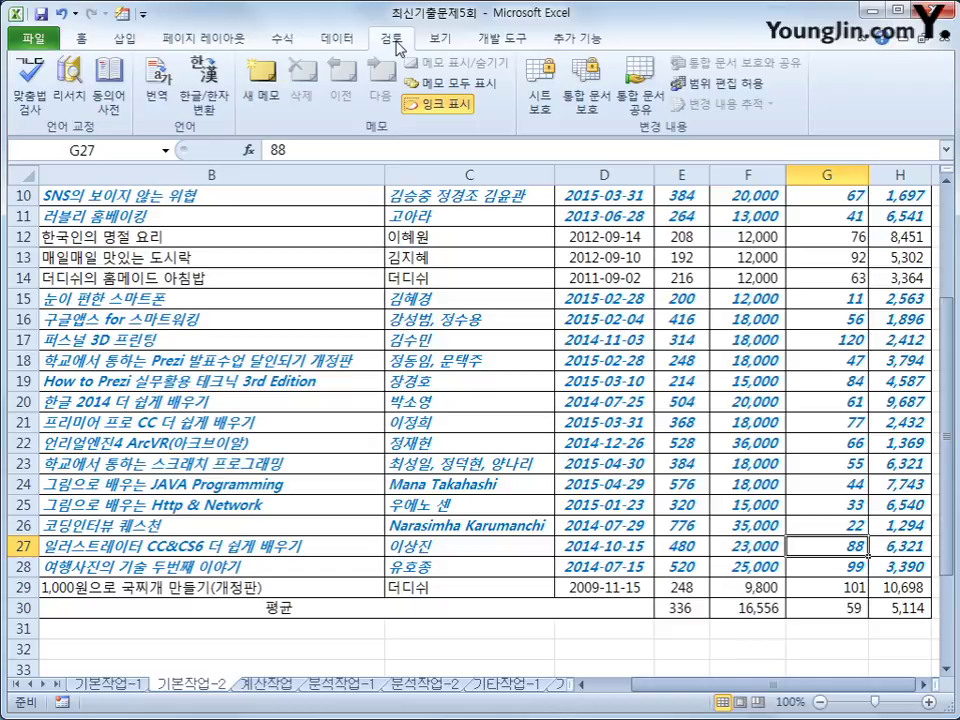
{"action": "left_click", "coordinate": [540, 100]}
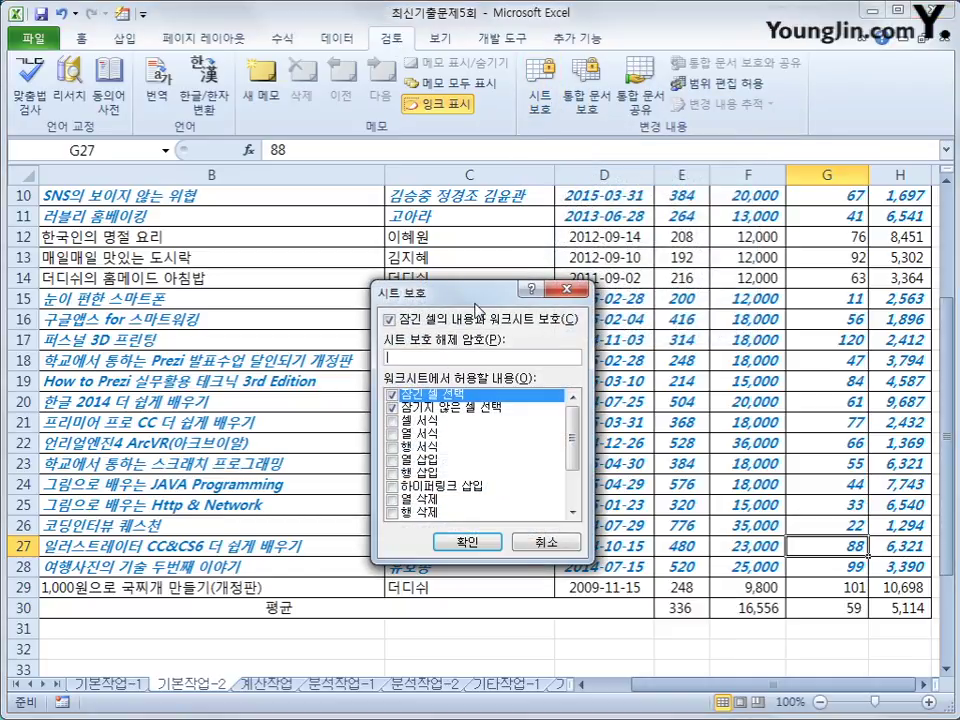
{"action": "left_click_drag", "start_coordinate": [507, 286], "coordinate": [507, 223]}
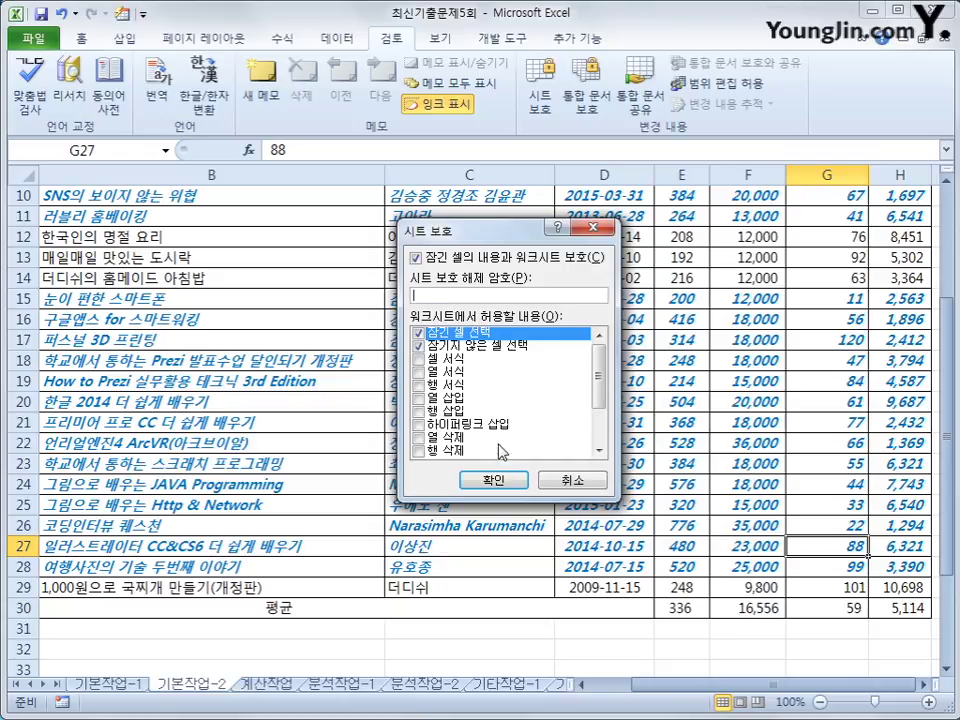
{"action": "left_click", "coordinate": [493, 480]}
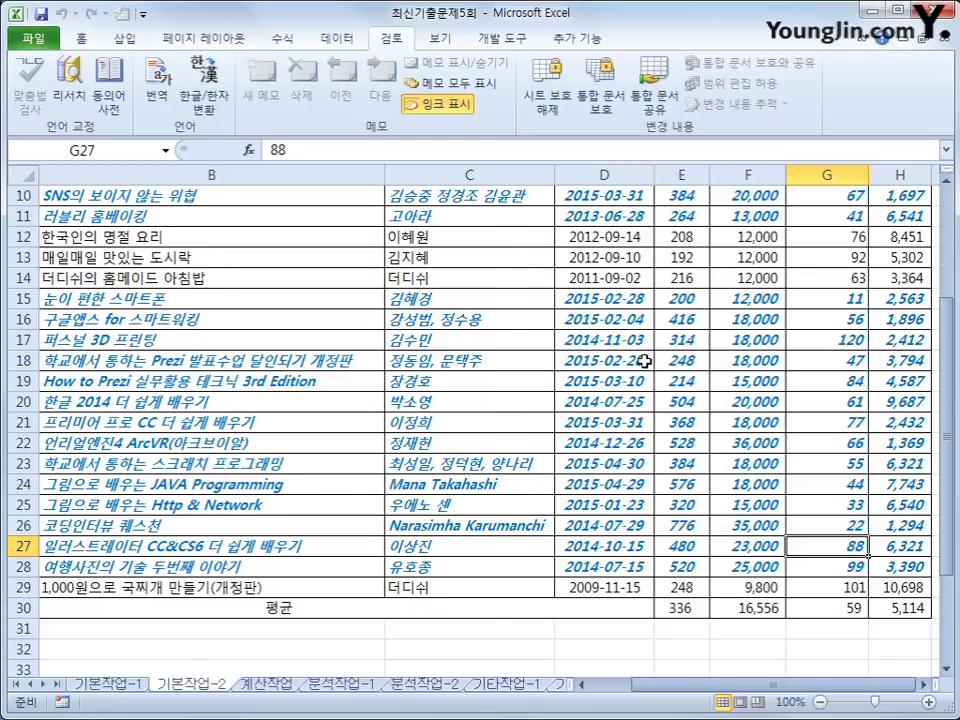
{"action": "scroll", "coordinate": [645, 361], "scroll_direction": "up", "scroll_amount": 2}
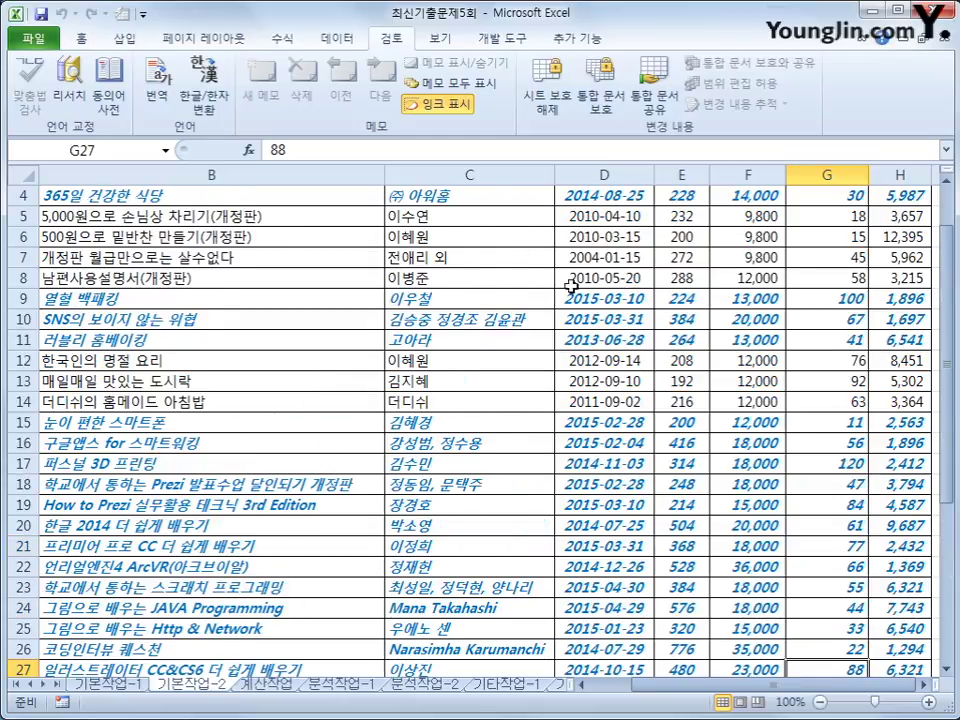
{"action": "left_click", "coordinate": [606, 106]}
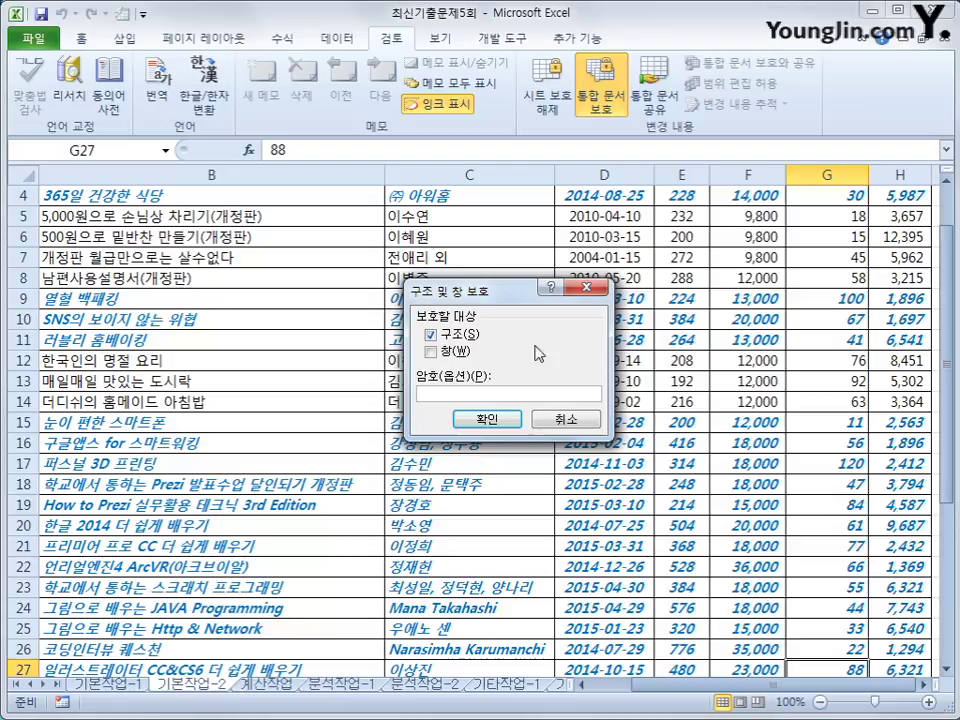
Confirm workbook structure protection and switch to the 계산작업 sheet.
{"action": "left_click", "coordinate": [487, 422]}
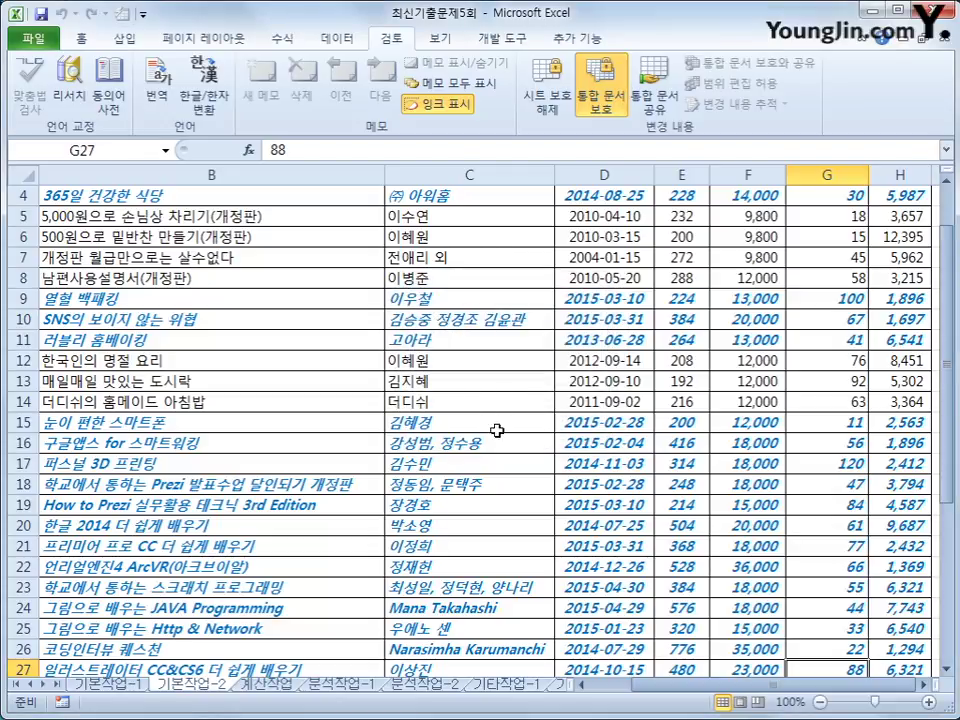
{"action": "scroll", "coordinate": [505, 441], "scroll_direction": "up", "scroll_amount": 1}
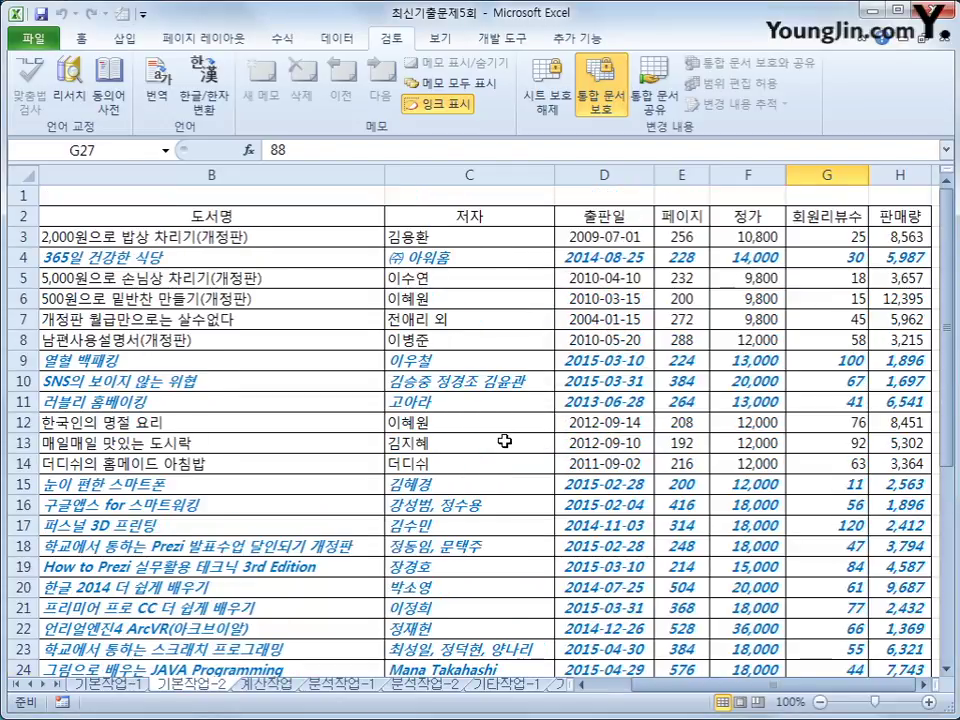
{"action": "left_click", "coordinate": [124, 197]}
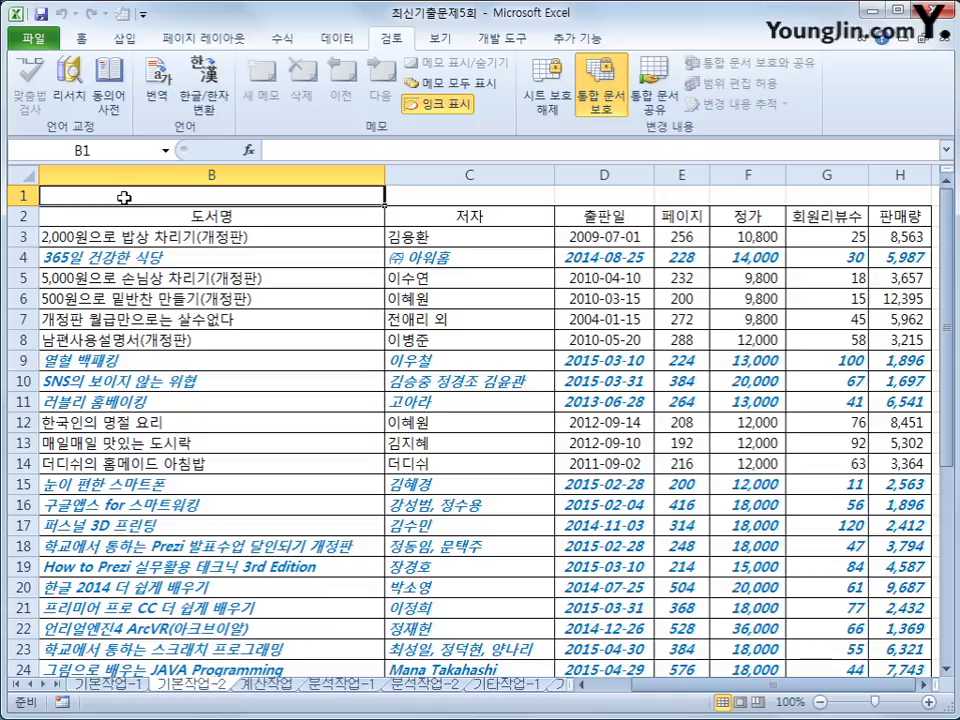
{"action": "left_click", "coordinate": [266, 685]}
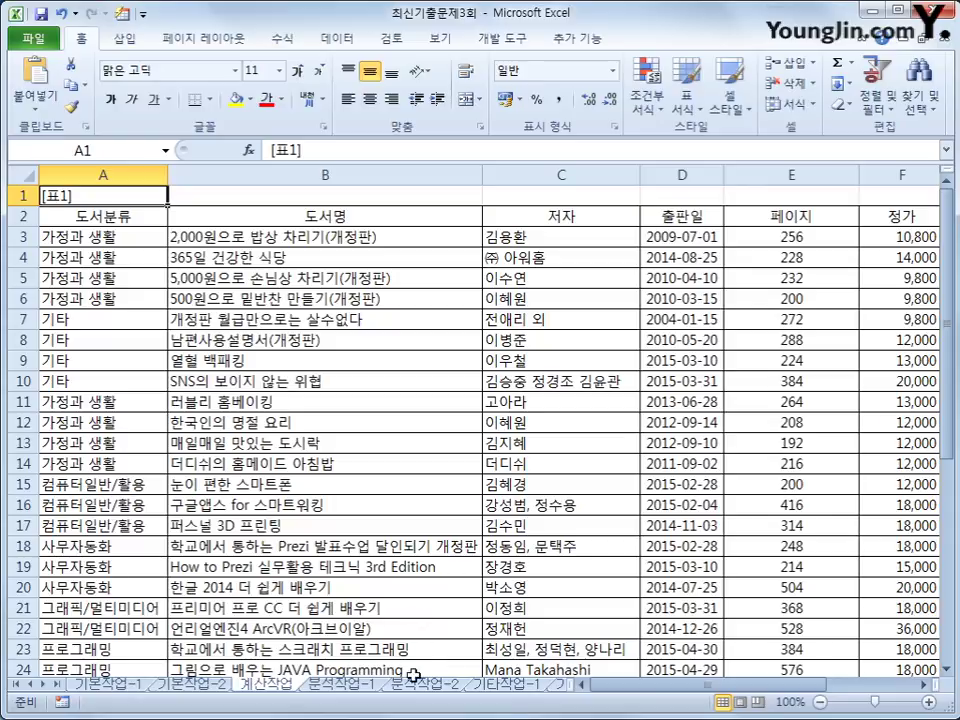
{"action": "left_click_drag", "start_coordinate": [697, 685], "coordinate": [780, 697]}
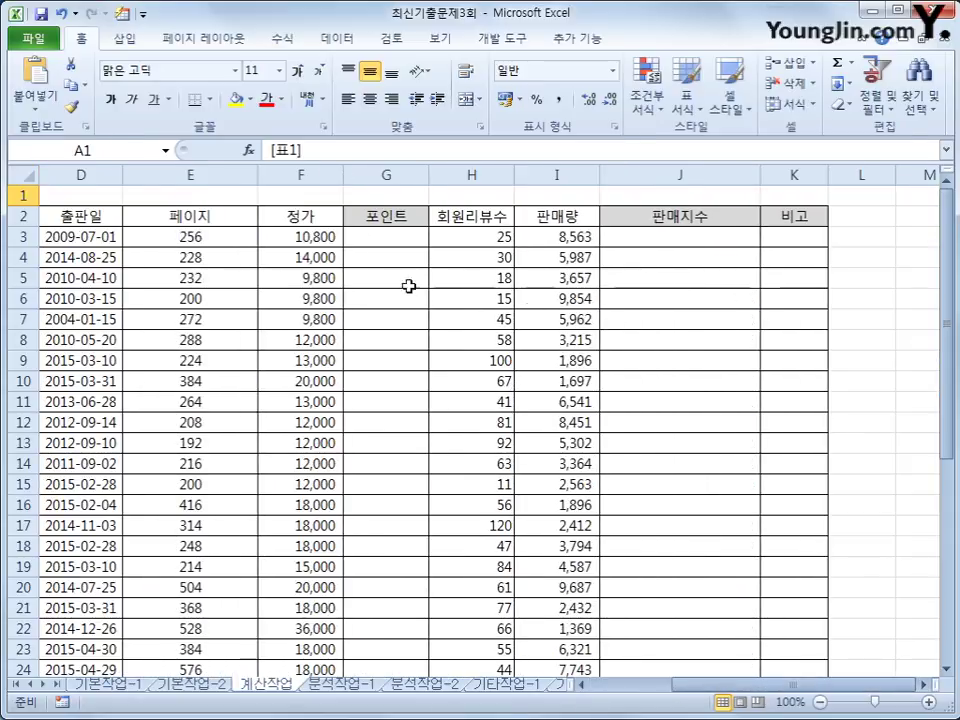
{"action": "left_click", "coordinate": [396, 241]}
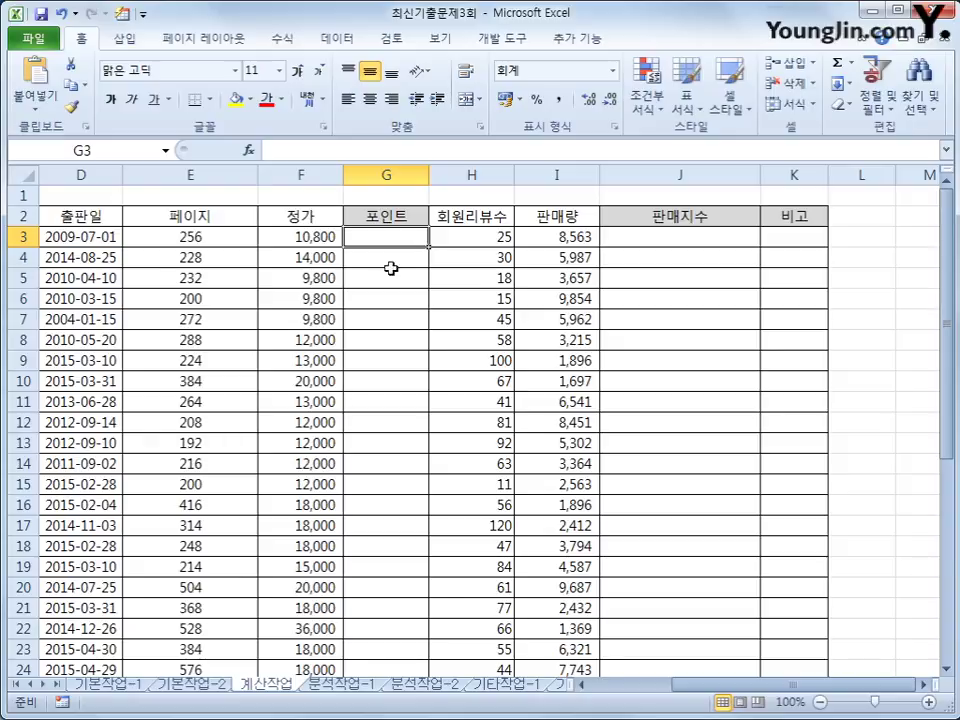
{"action": "scroll", "coordinate": [392, 268], "scroll_direction": "down", "scroll_amount": 7}
{"action": "left_click_drag", "start_coordinate": [202, 411], "coordinate": [556, 571]}
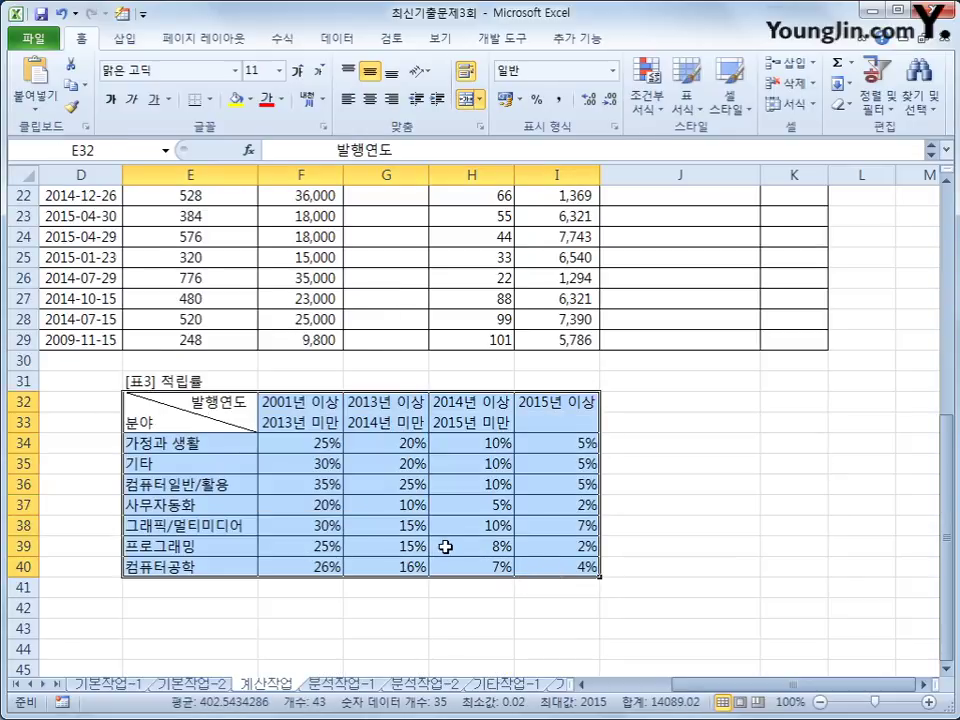
{"action": "scroll", "coordinate": [440, 544], "scroll_direction": "up", "scroll_amount": 3}
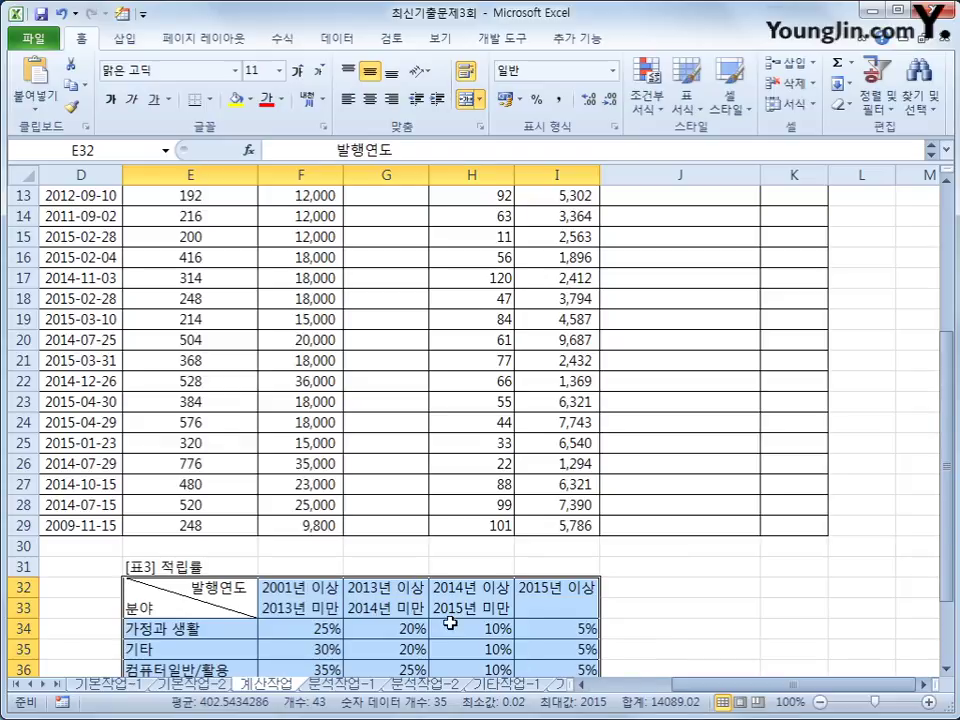
{"action": "scroll", "coordinate": [448, 541], "scroll_direction": "down", "scroll_amount": 3}
{"action": "left_click", "coordinate": [209, 447]}
{"action": "left_click", "coordinate": [204, 569]}
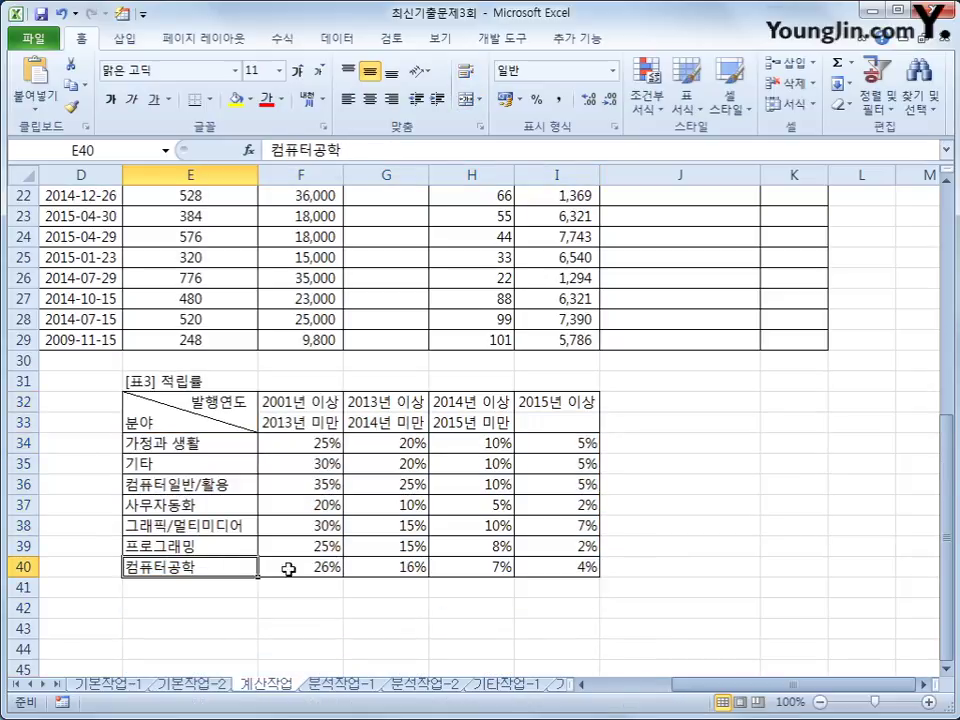
{"action": "scroll", "coordinate": [420, 360], "scroll_direction": "up", "scroll_amount": 2}
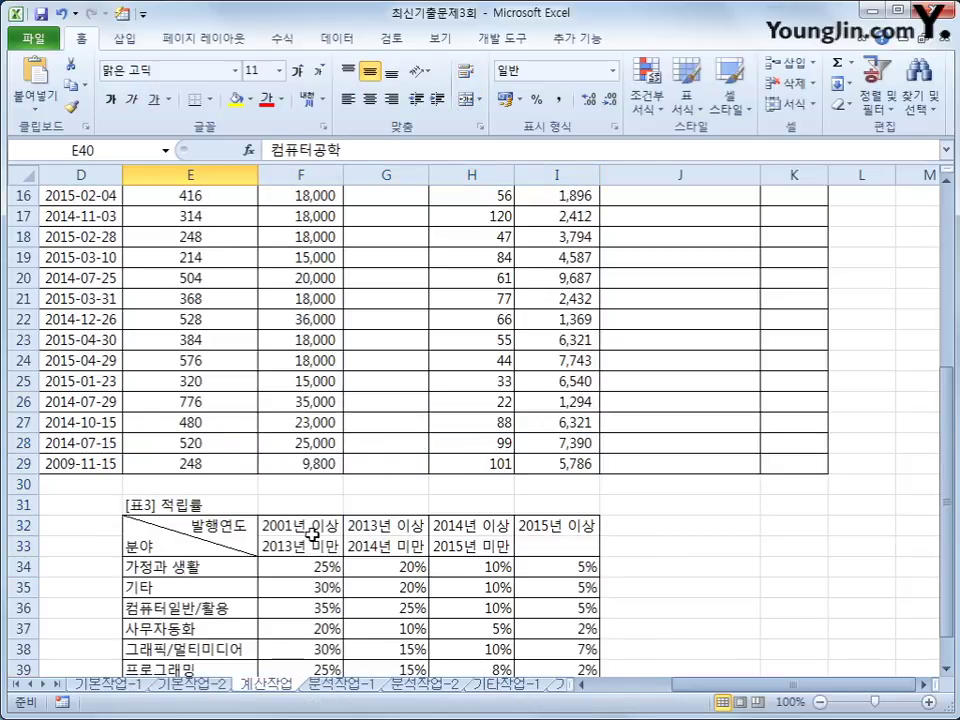
{"action": "scroll", "coordinate": [345, 595], "scroll_direction": "down", "scroll_amount": 3}
{"action": "left_click", "coordinate": [315, 464]}
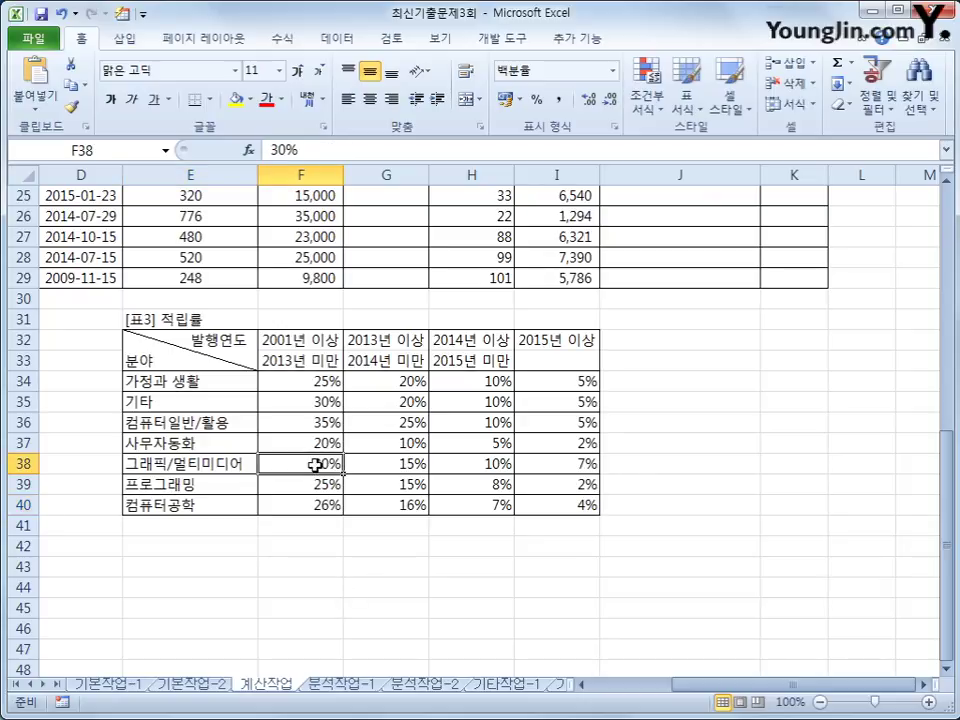
{"action": "scroll", "coordinate": [316, 462], "scroll_direction": "up", "scroll_amount": 3}
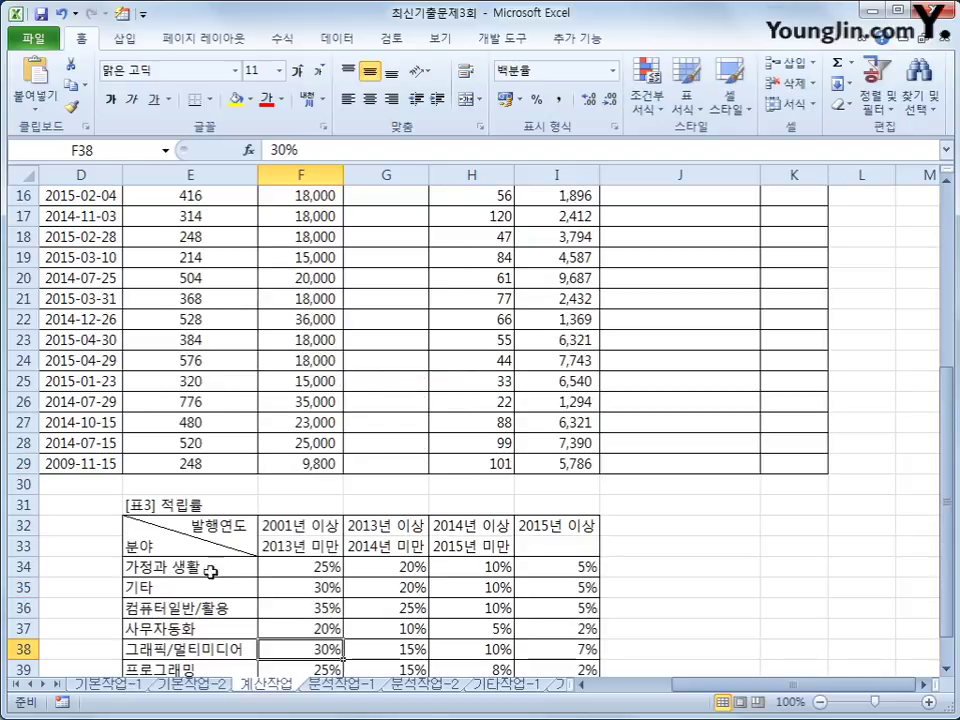
{"action": "scroll", "coordinate": [507, 540], "scroll_direction": "up", "scroll_amount": 4}
{"action": "scroll", "coordinate": [507, 540], "scroll_direction": "up", "scroll_amount": 1}
{"action": "left_click", "coordinate": [372, 252]}
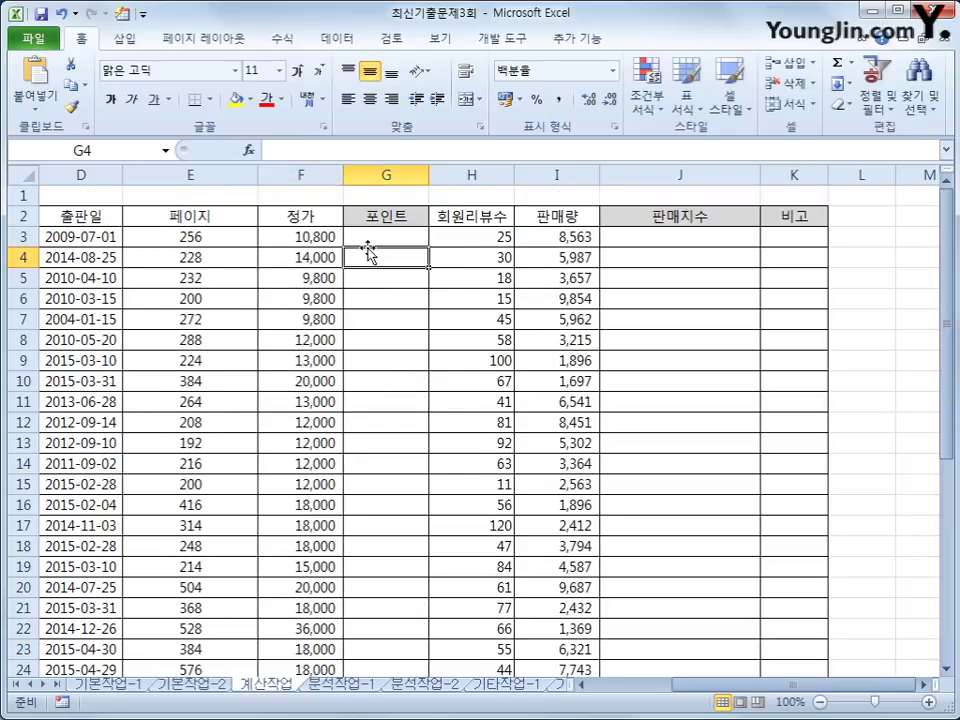
Start G3's 포인트 formula as =F3*INDEX( using the INDEX autocomplete.
{"action": "left_click", "coordinate": [379, 238]}
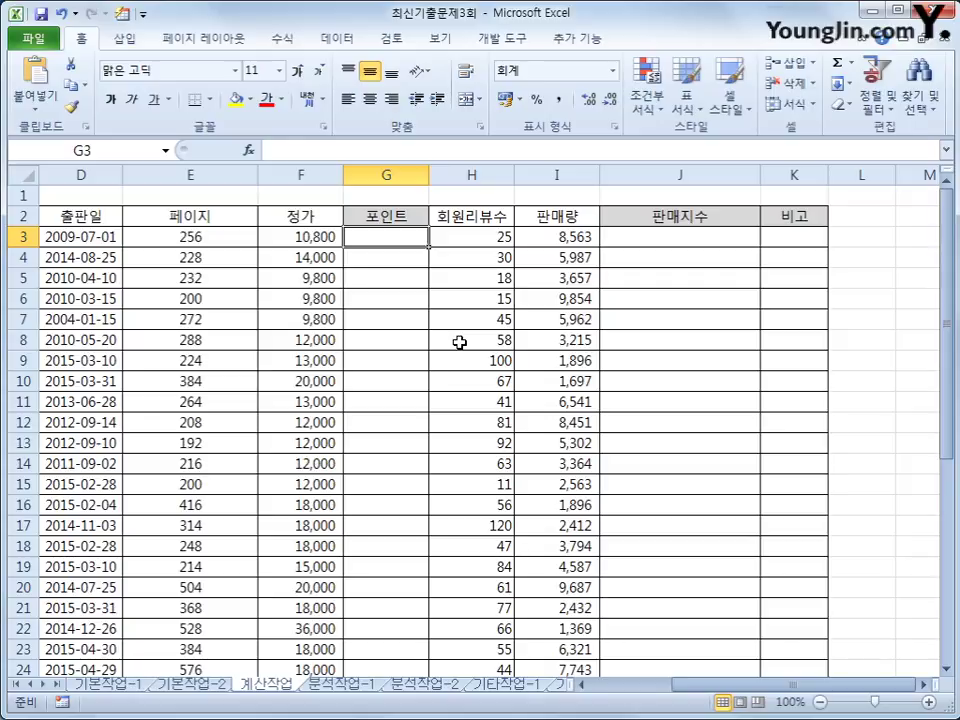
{"action": "type", "text": "="}
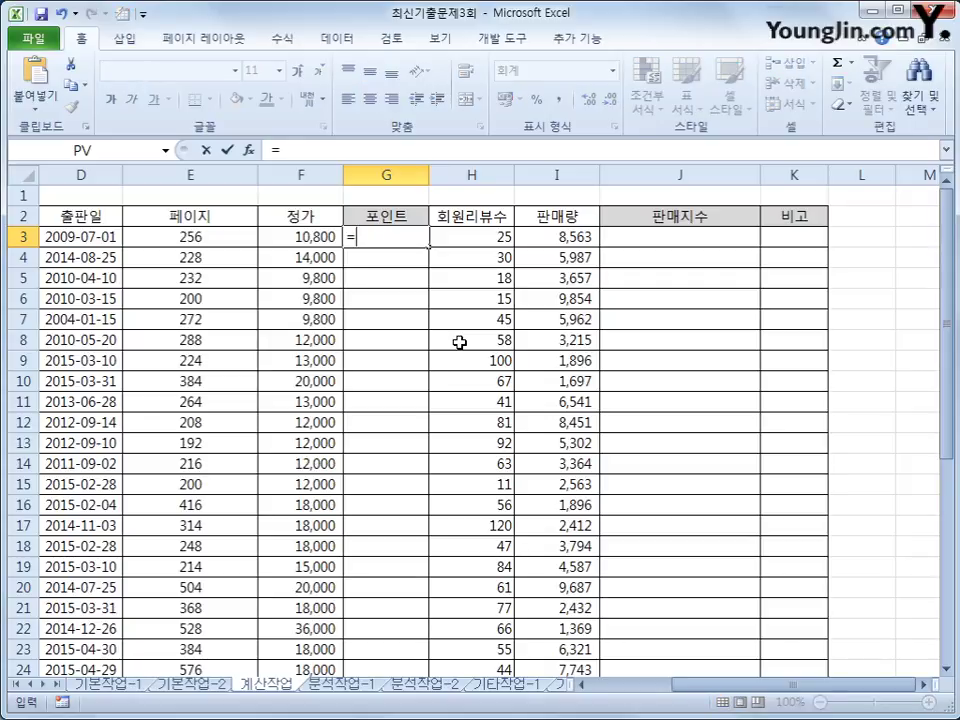
{"action": "key", "text": "Left"}
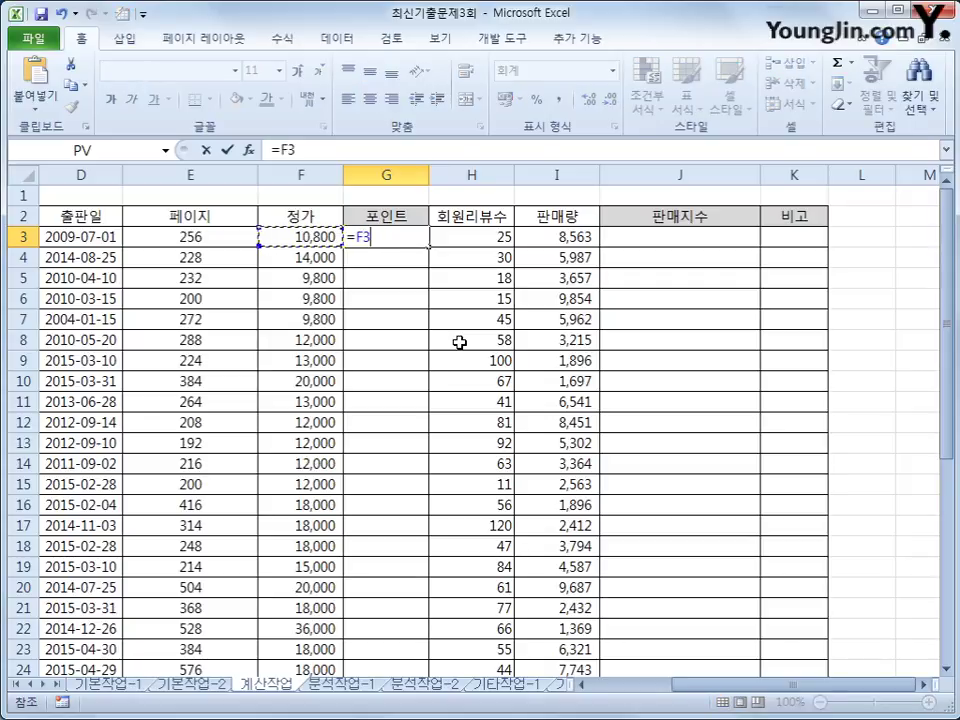
{"action": "type", "text": "*in"}
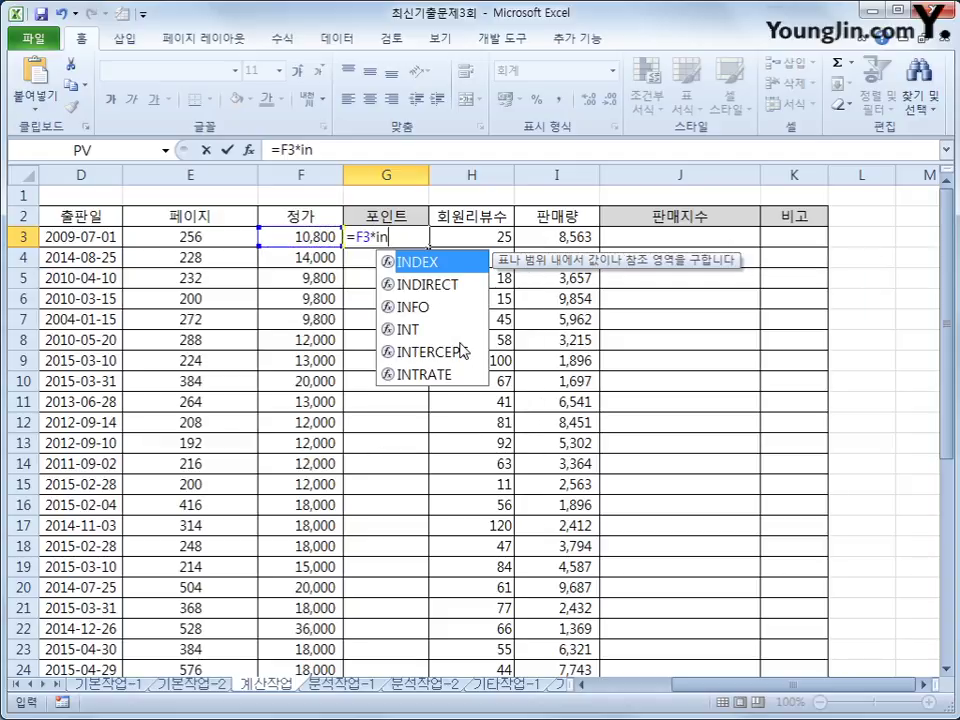
{"action": "key", "text": "Tab"}
Give INDEX the absolute rate range $F$34:$I$40 followed by a comma.
{"action": "scroll", "coordinate": [459, 342], "scroll_direction": "down", "scroll_amount": 6}
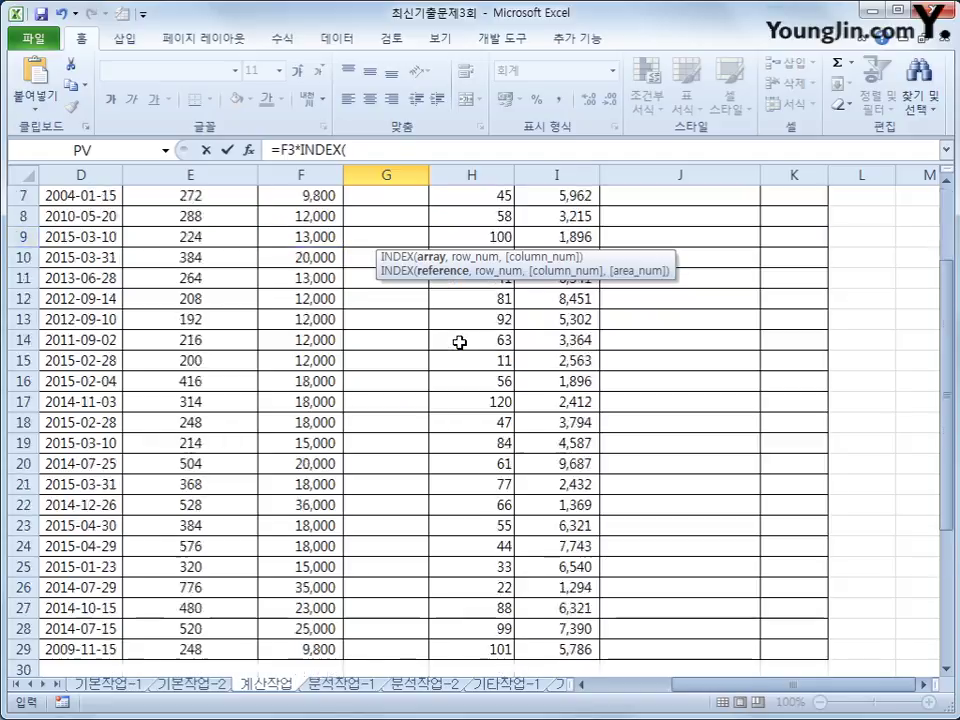
{"action": "left_click_drag", "start_coordinate": [317, 438], "coordinate": [546, 567]}
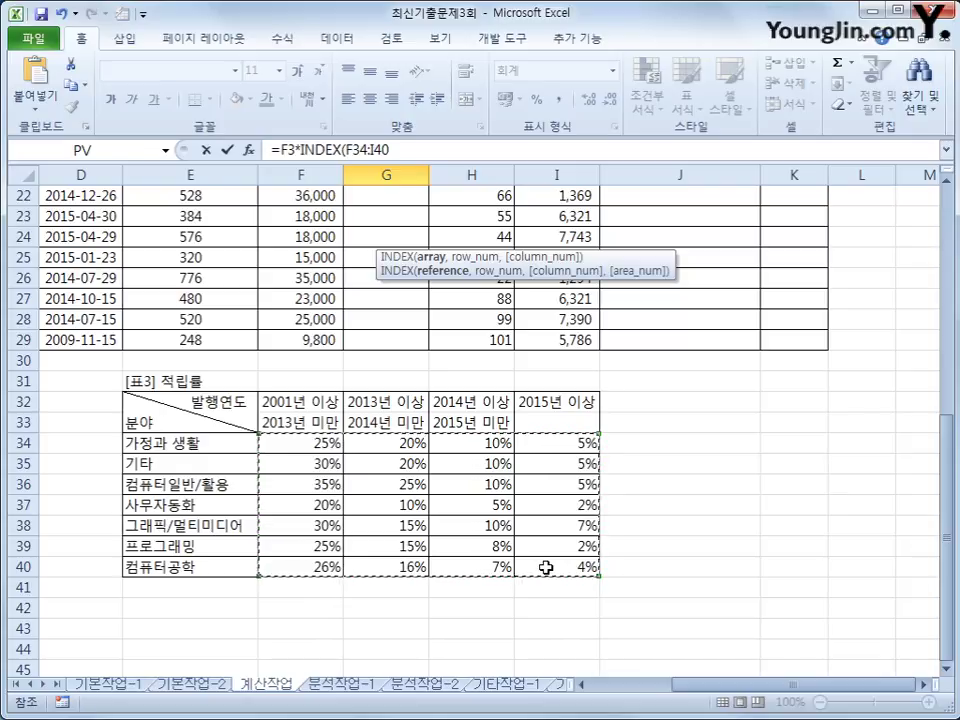
{"action": "key", "text": "F4"}
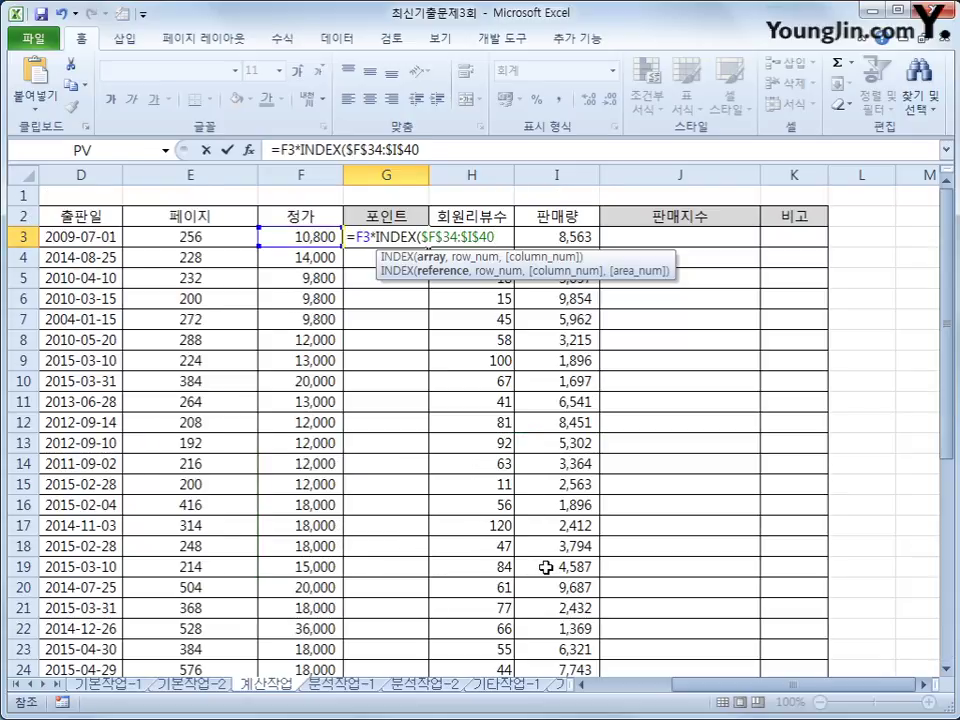
{"action": "type", "text": ","}
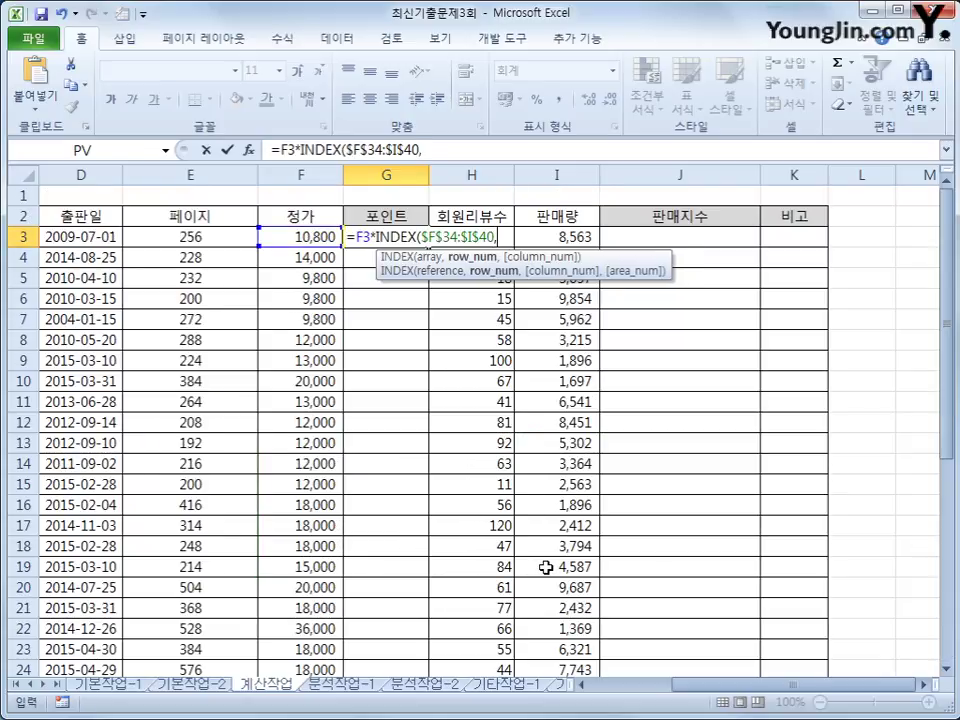
{"action": "scroll", "coordinate": [546, 567], "scroll_direction": "down", "scroll_amount": 6}
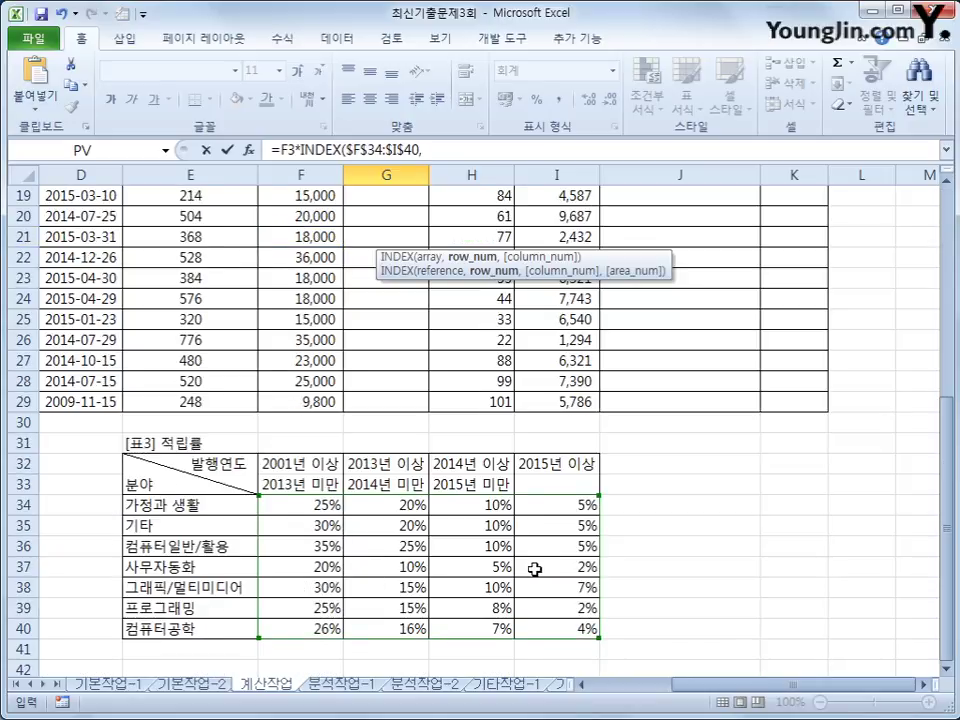
{"action": "scroll", "coordinate": [416, 574], "scroll_direction": "up", "scroll_amount": 6}
{"action": "left_click_drag", "start_coordinate": [735, 688], "coordinate": [663, 688]}
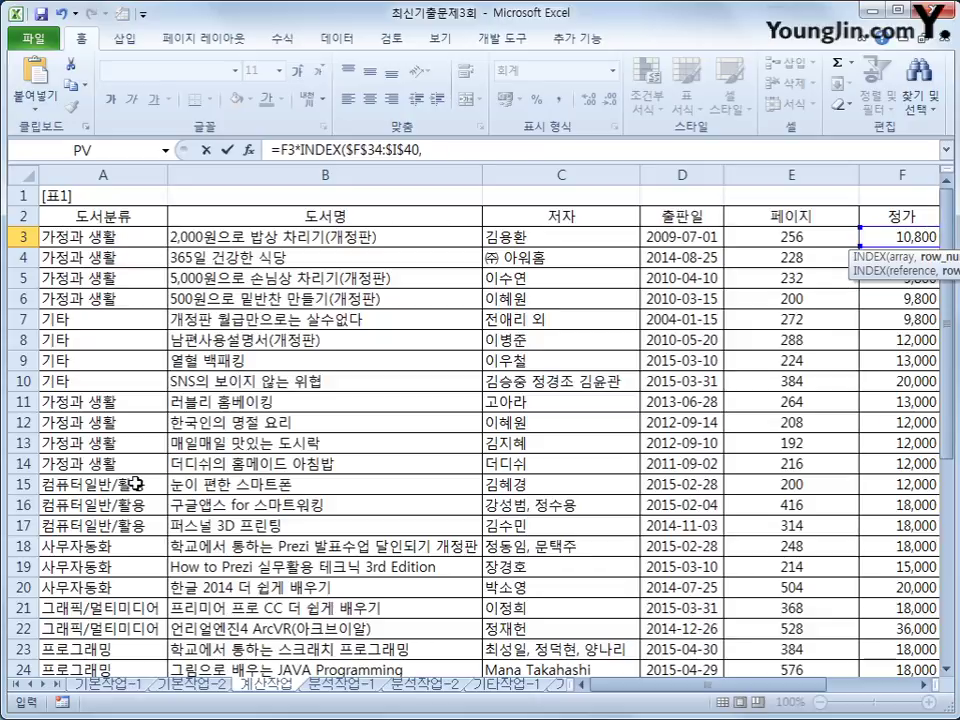
{"action": "scroll", "coordinate": [173, 489], "scroll_direction": "down", "scroll_amount": 13}
{"action": "scroll", "coordinate": [173, 489], "scroll_direction": "up", "scroll_amount": 4}
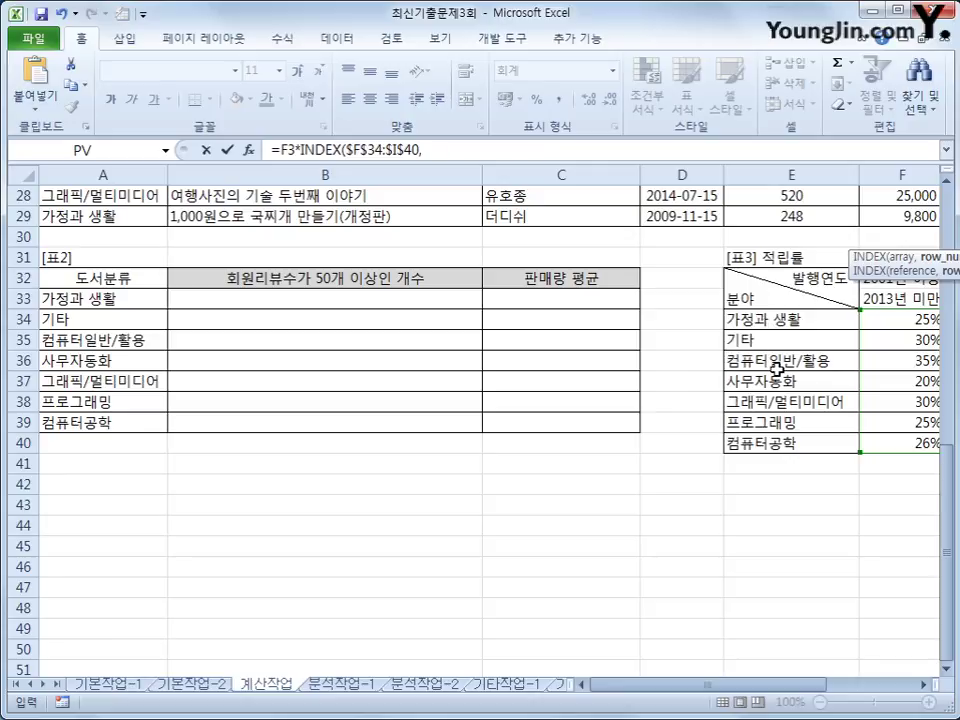
{"action": "scroll", "coordinate": [485, 260], "scroll_direction": "up", "scroll_amount": 3}
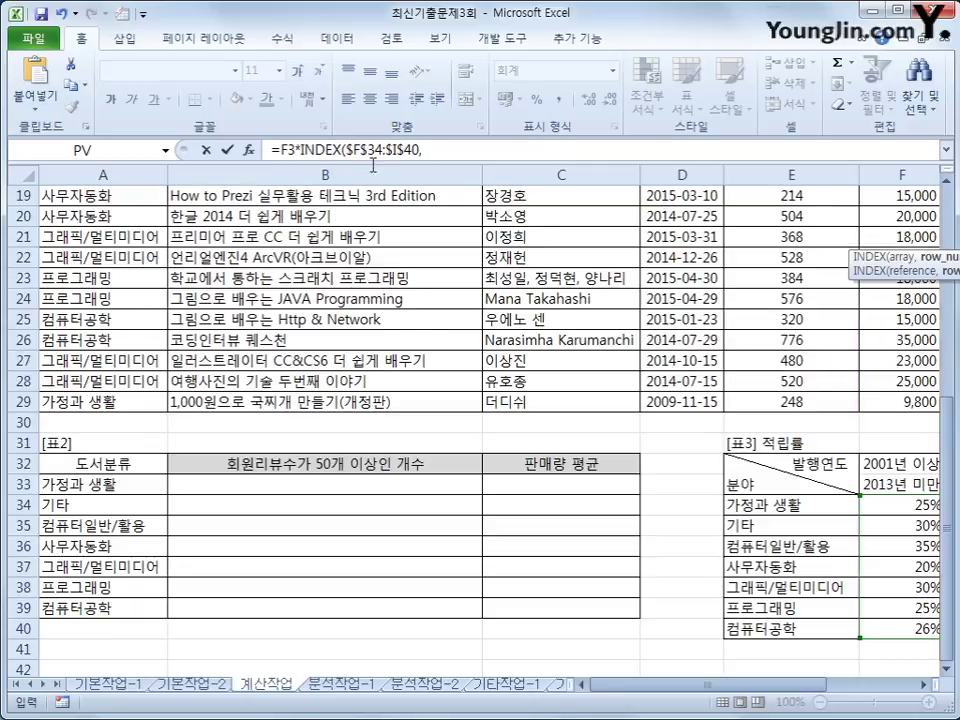
Insert MATCH as INDEX's row argument with the category A3 as lookup value.
{"action": "type", "text": "ma"}
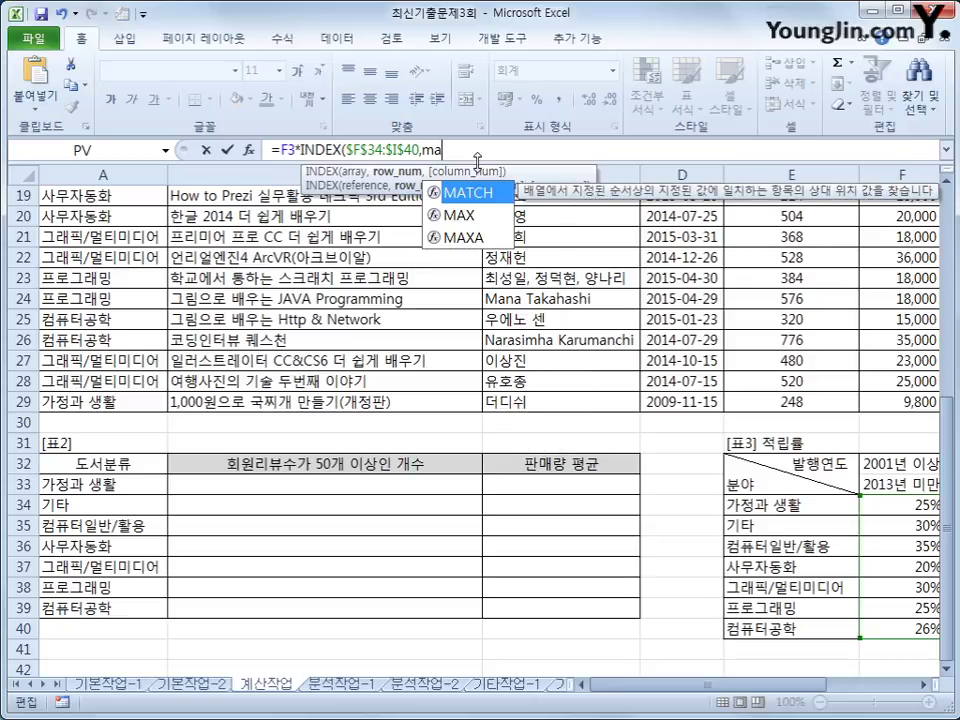
{"action": "key", "text": "Tab"}
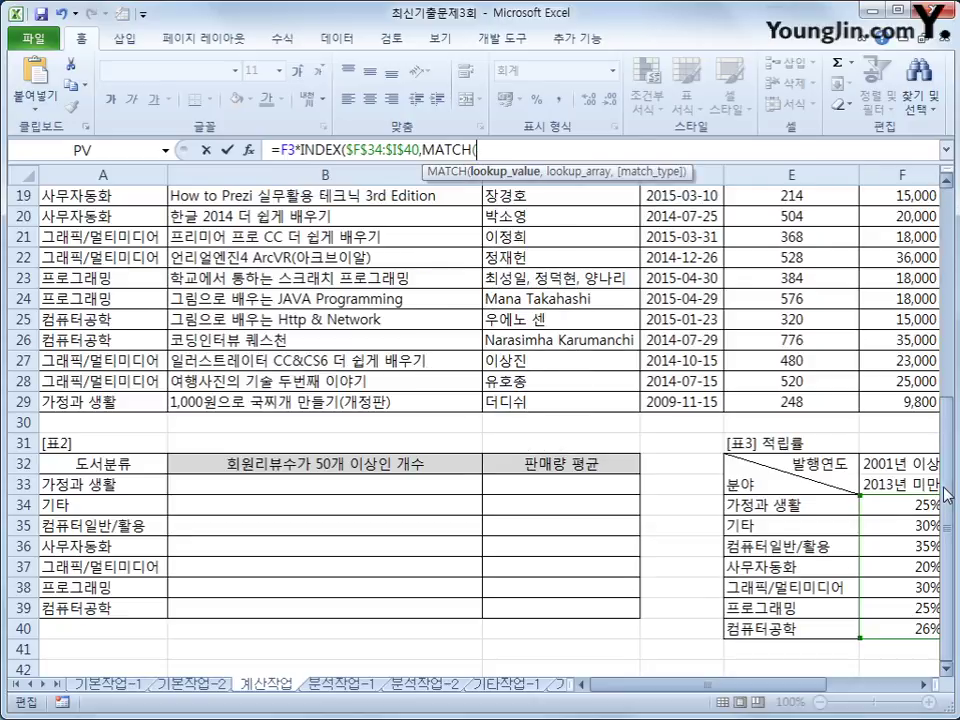
{"action": "scroll", "coordinate": [668, 392], "scroll_direction": "up", "scroll_amount": 5}
{"action": "scroll", "coordinate": [683, 258], "scroll_direction": "up", "scroll_amount": 1}
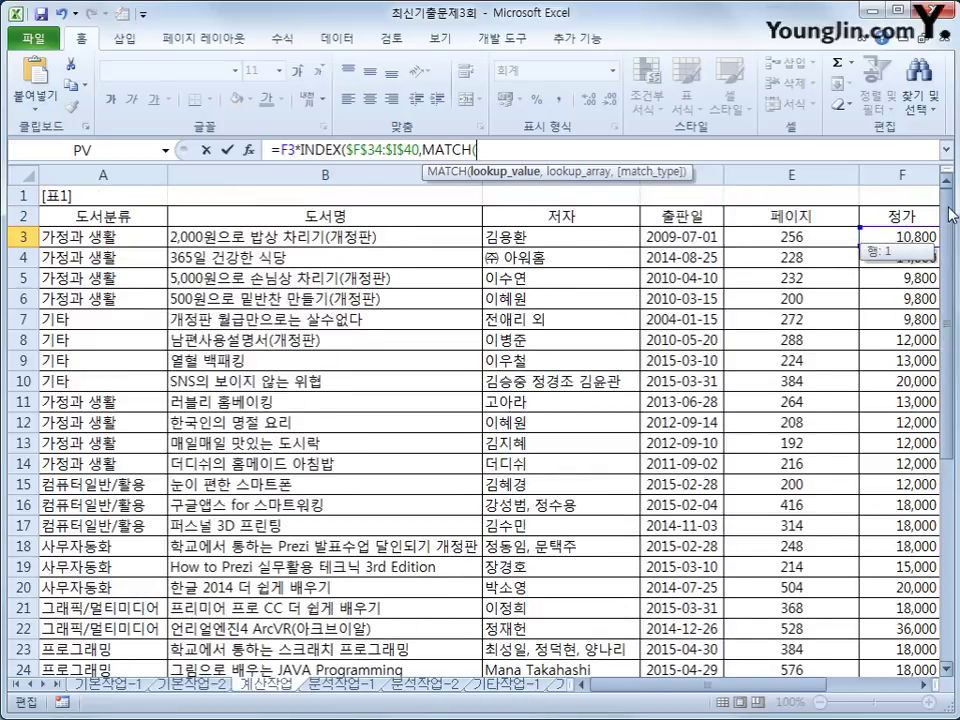
{"action": "left_click", "coordinate": [55, 237]}
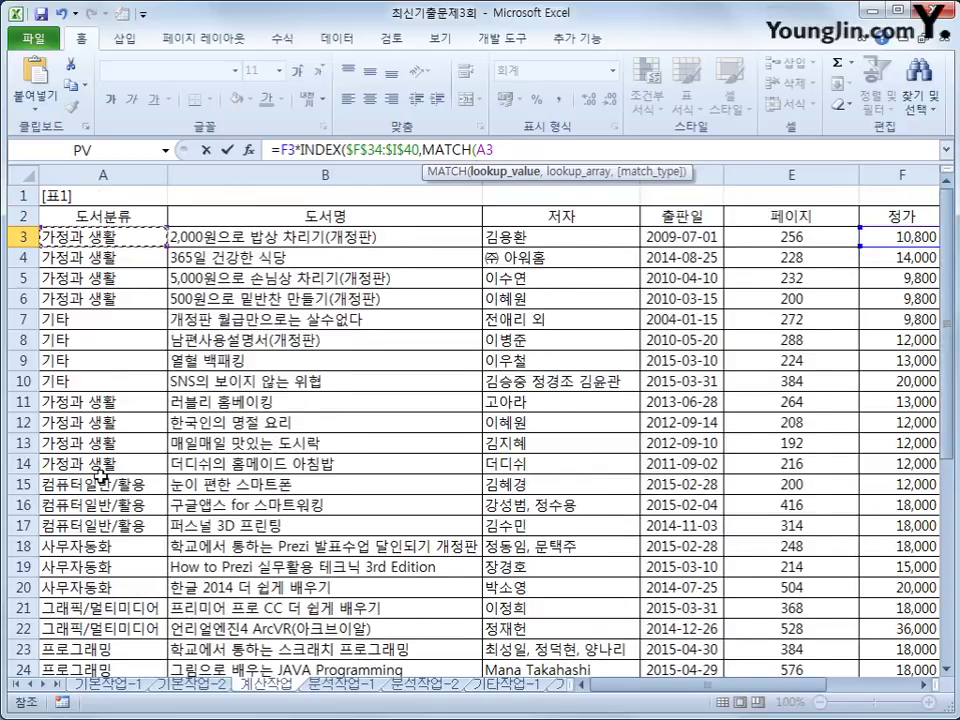
{"action": "type", "text": ","}
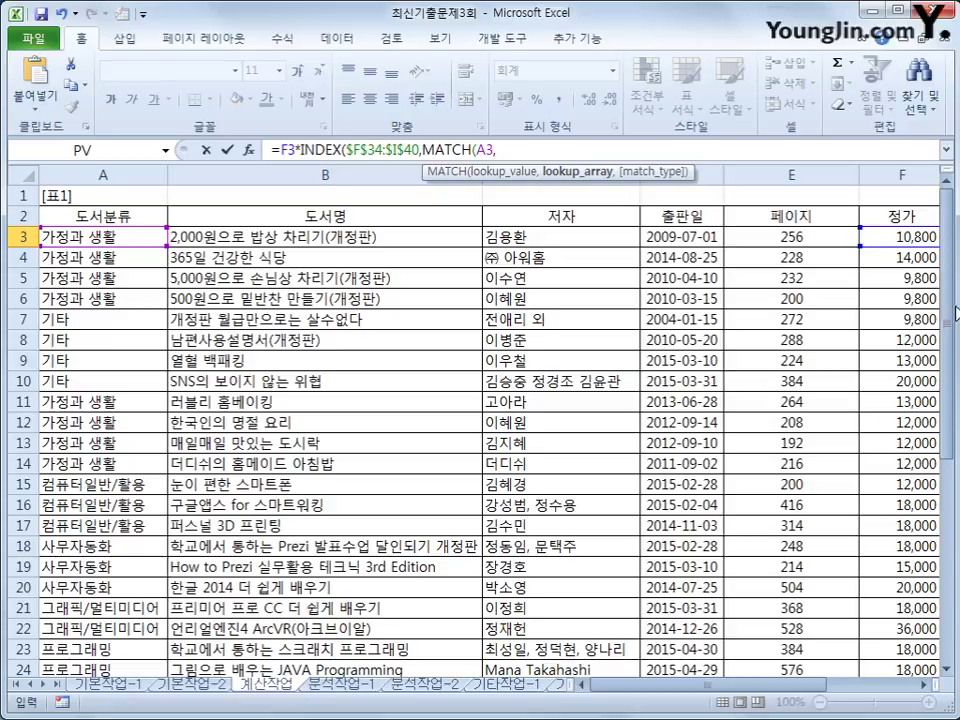
Finish the first MATCH with range $E$34:$E$40 and exact match 0, then begin a second MATCH.
{"action": "left_click_drag", "start_coordinate": [955, 313], "coordinate": [955, 518]}
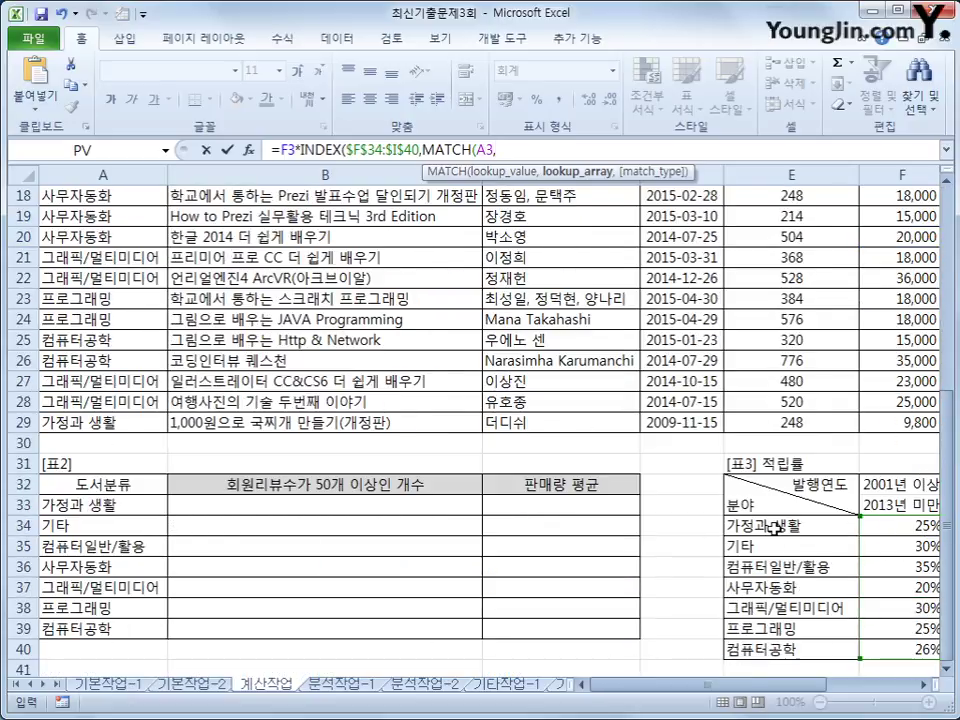
{"action": "left_click_drag", "start_coordinate": [775, 527], "coordinate": [773, 651]}
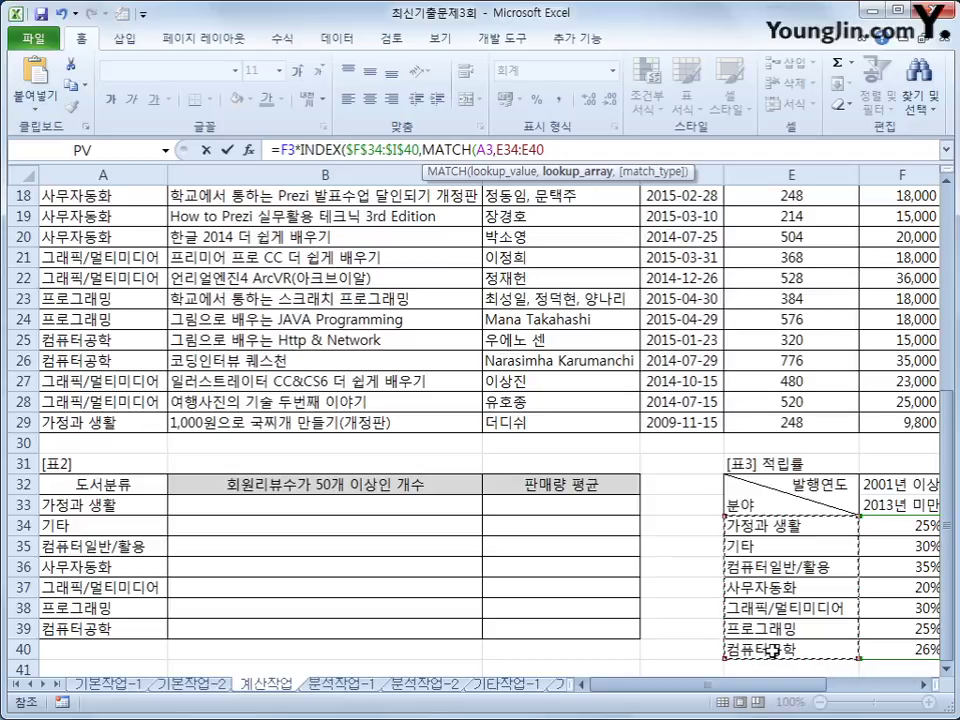
{"action": "key", "text": "F4"}
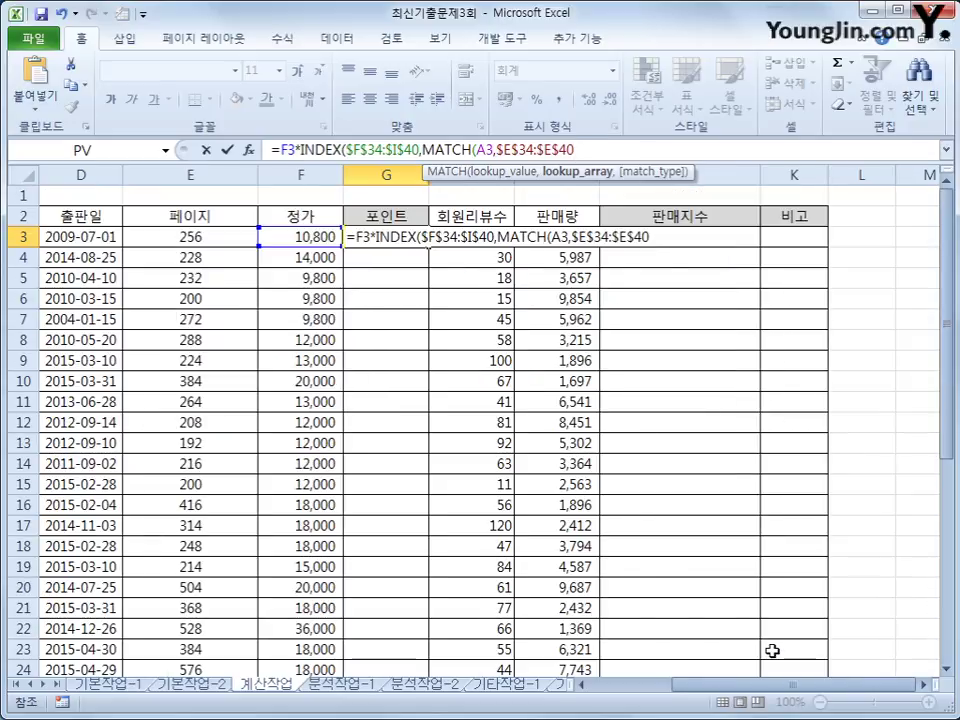
{"action": "type", "text": ","}
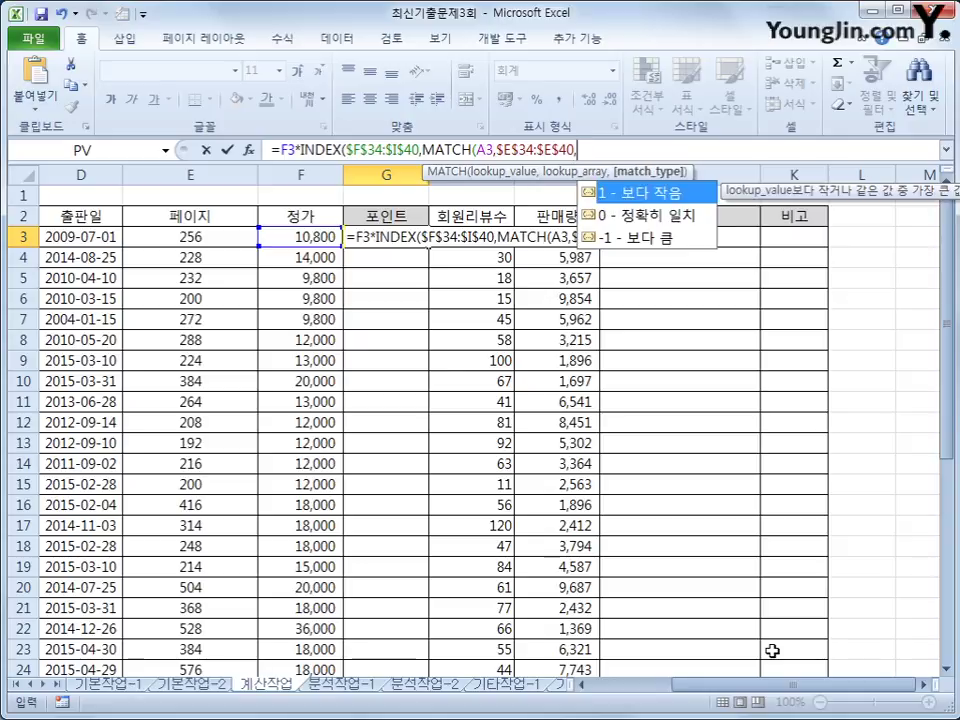
{"action": "type", "text": "0"}
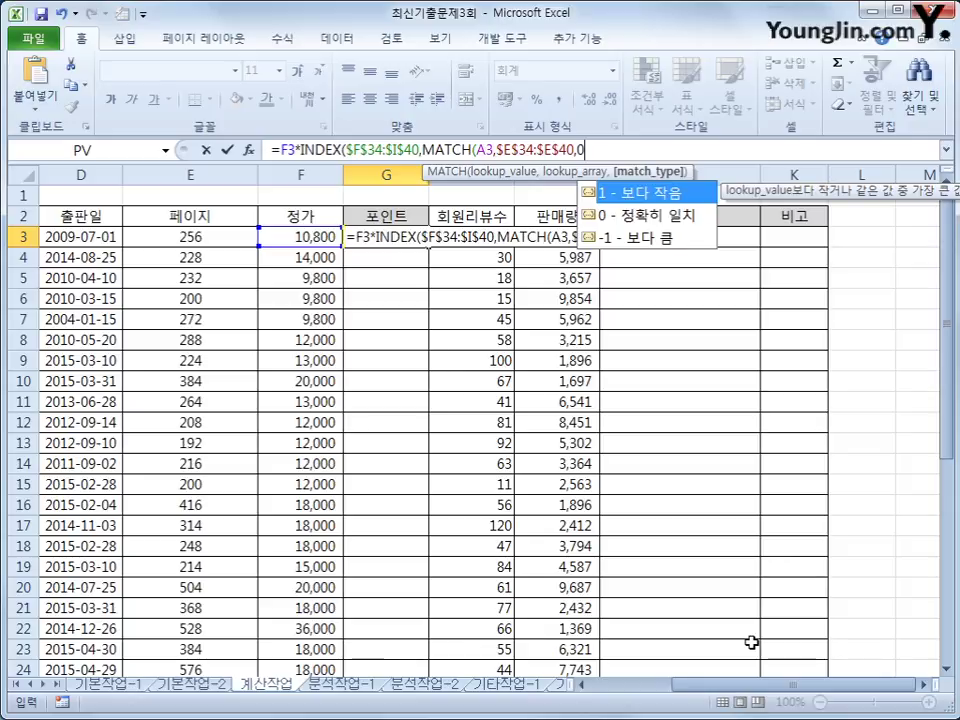
{"action": "type", "text": ")"}
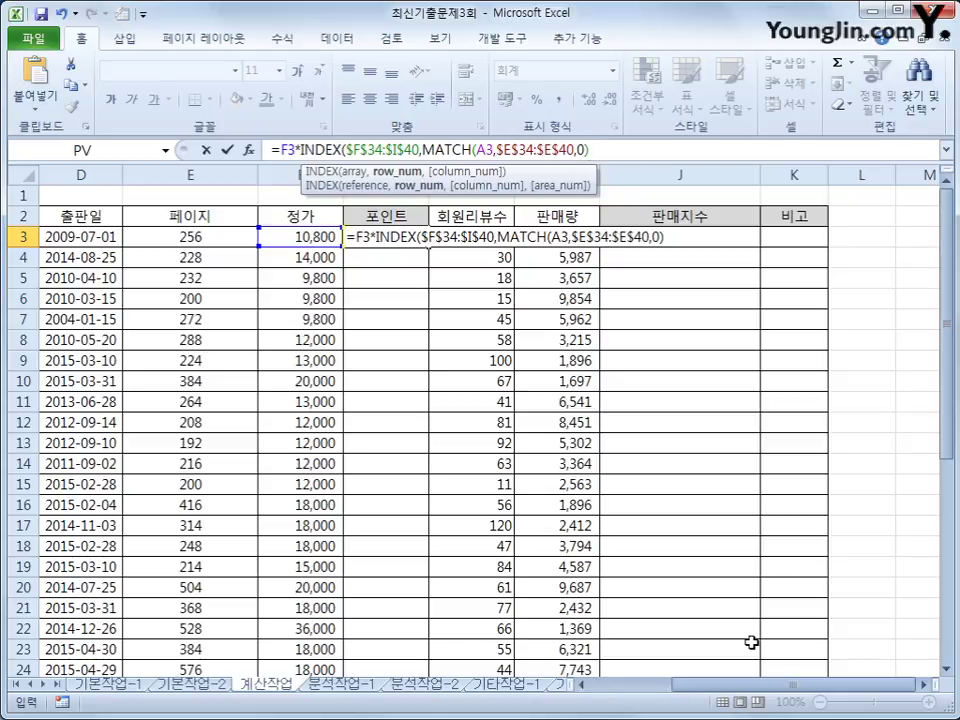
{"action": "type", "text": ","}
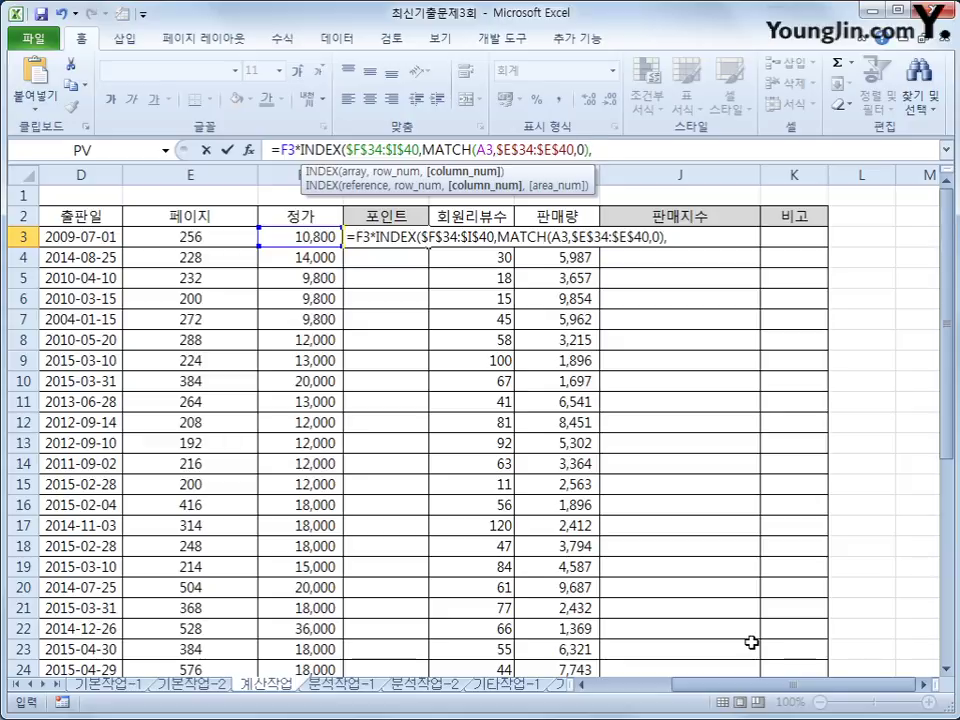
{"action": "type", "text": "mat"}
{"action": "key", "text": "Tab"}
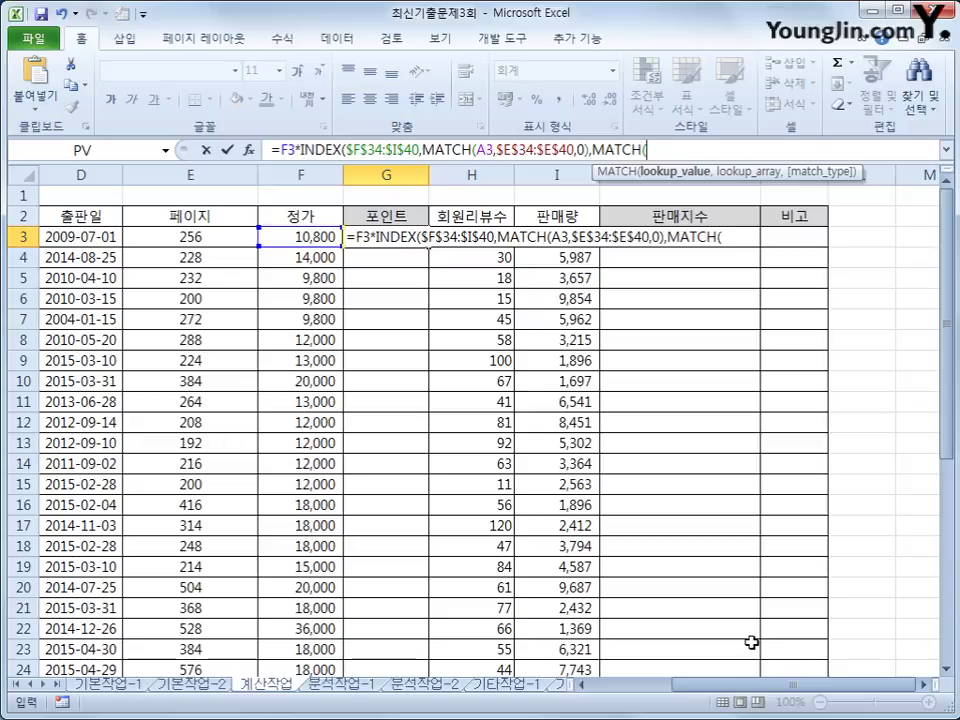
Give the second MATCH the lookup value year(D3) followed by a comma.
{"action": "left_click_drag", "start_coordinate": [946, 315], "coordinate": [948, 530]}
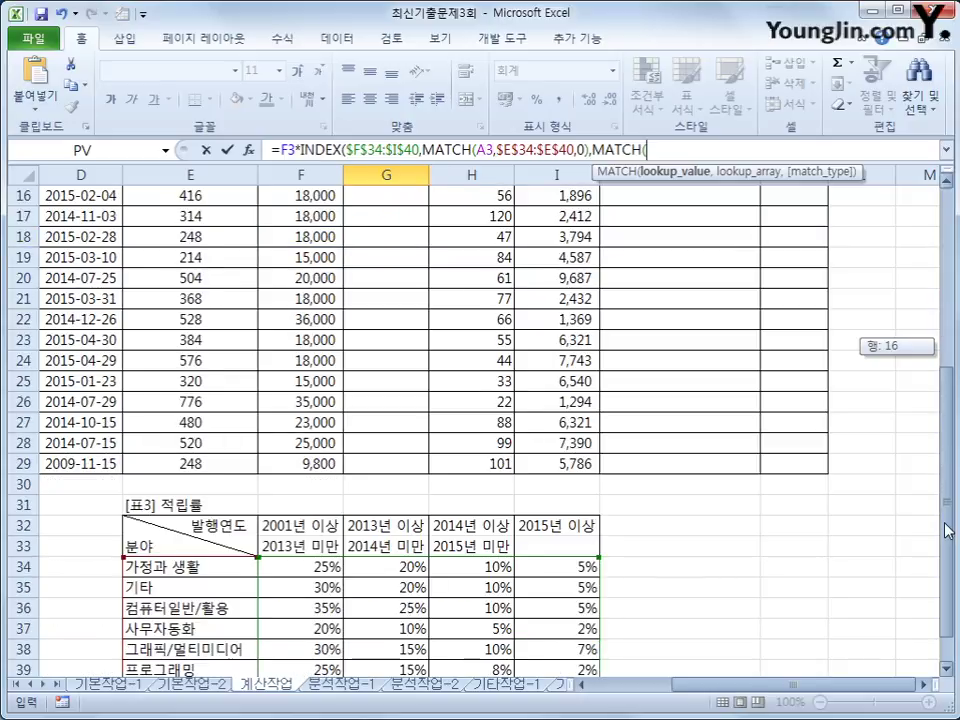
{"action": "left_click_drag", "start_coordinate": [948, 530], "coordinate": [946, 530]}
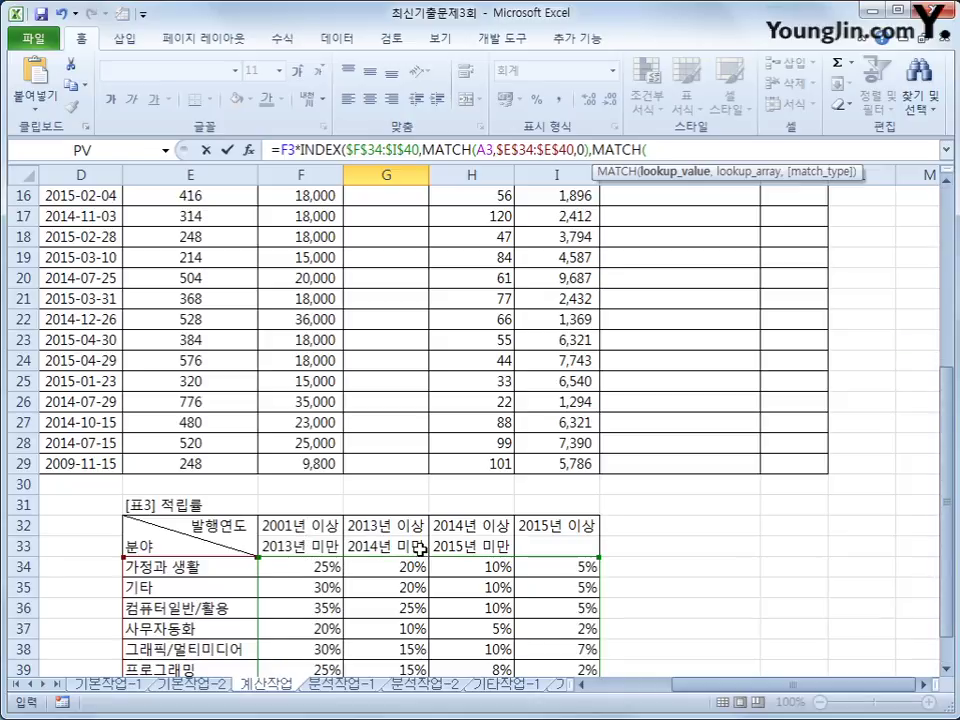
{"action": "left_click_drag", "start_coordinate": [763, 688], "coordinate": [700, 670]}
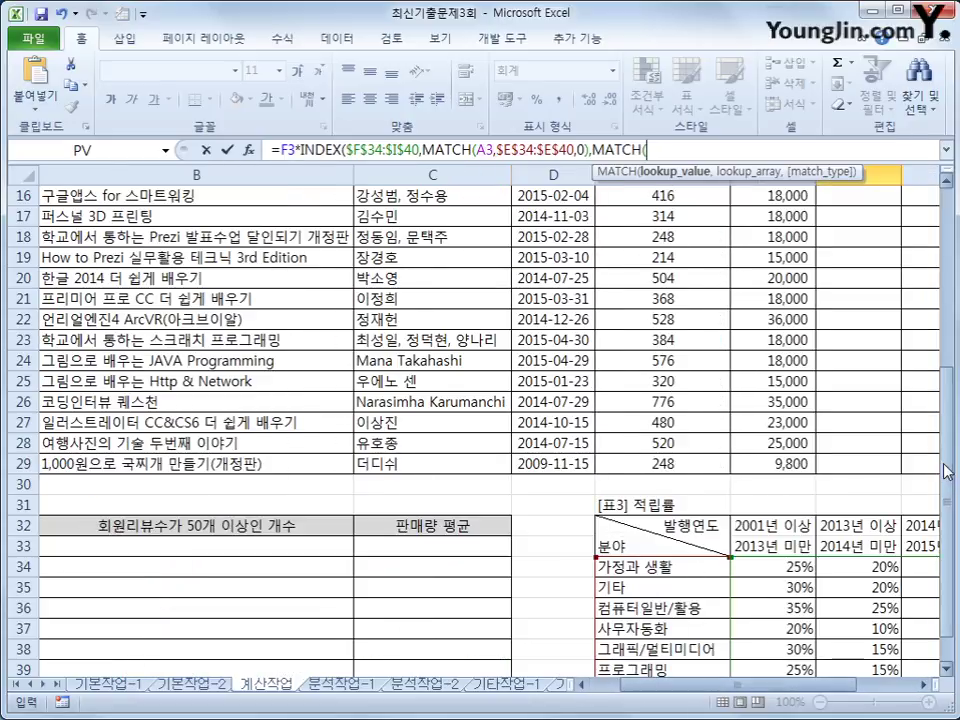
{"action": "left_click", "coordinate": [950, 283]}
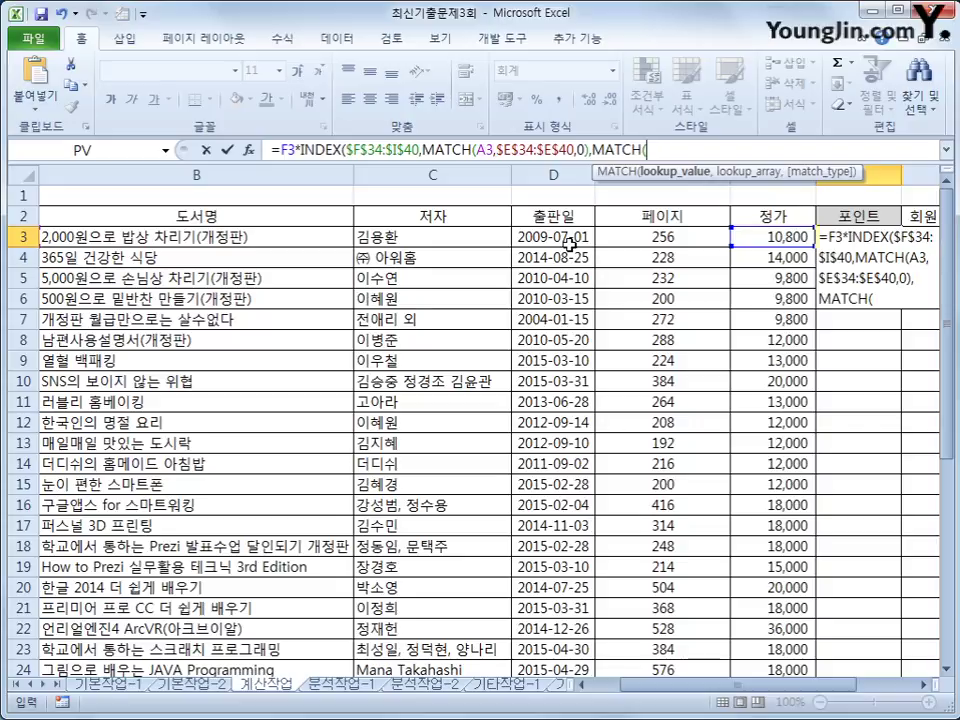
{"action": "type", "text": "year("}
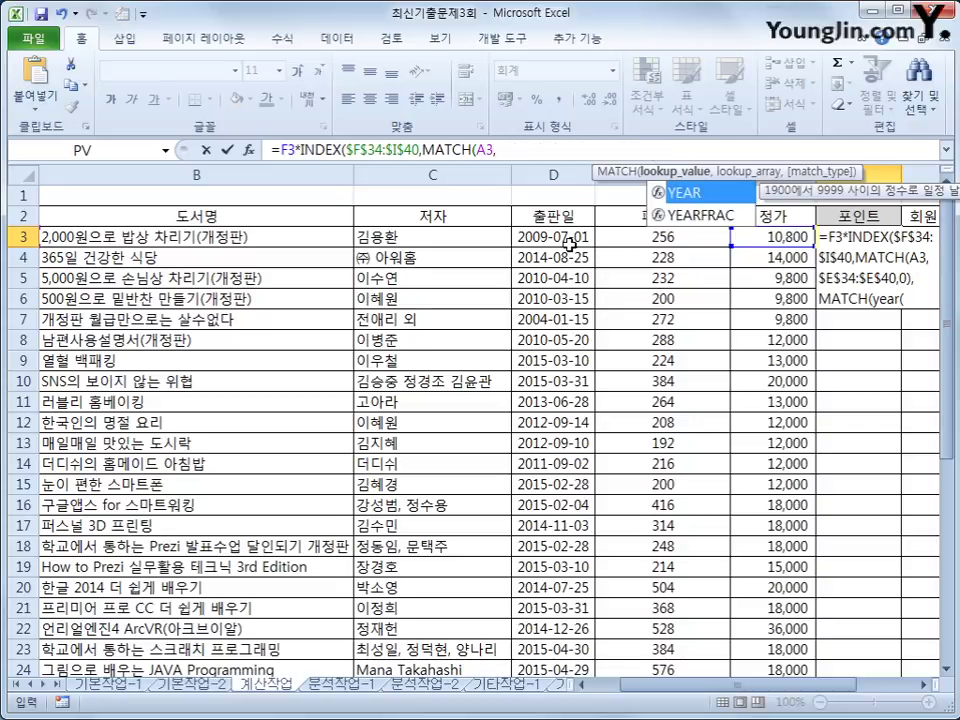
{"action": "left_click", "coordinate": [573, 243]}
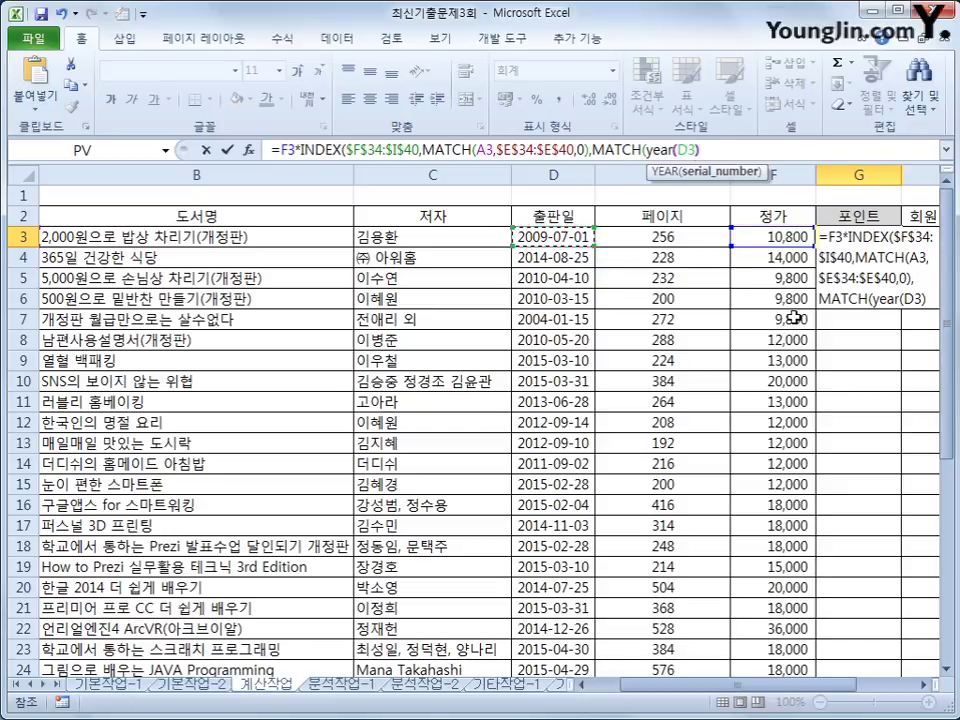
{"action": "type", "text": "),"}
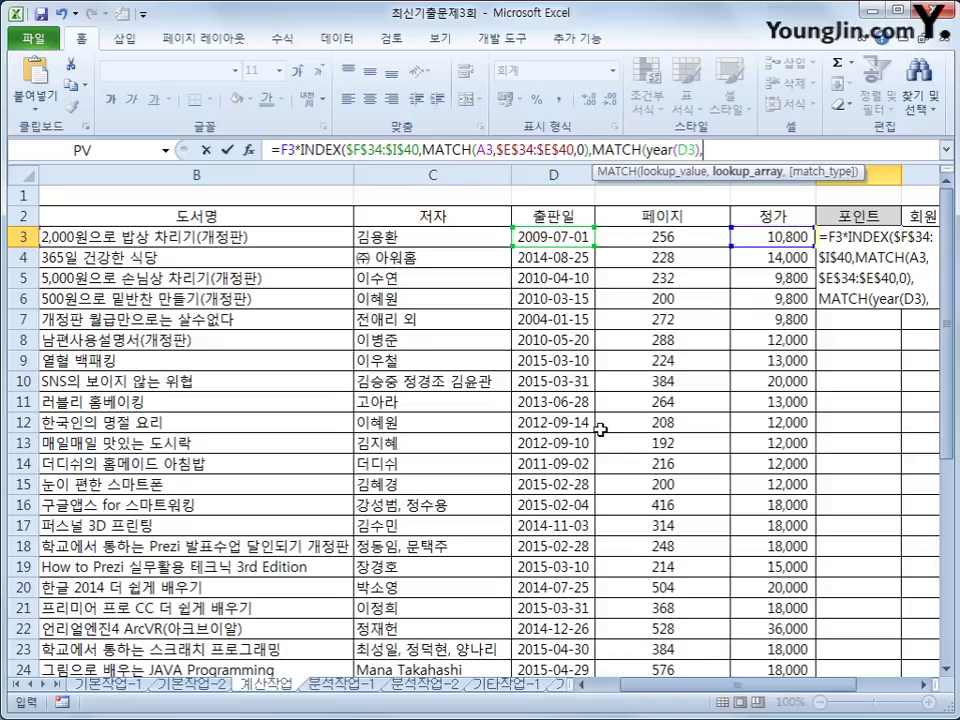
{"action": "scroll", "coordinate": [950, 393], "scroll_direction": "down", "scroll_amount": 5}
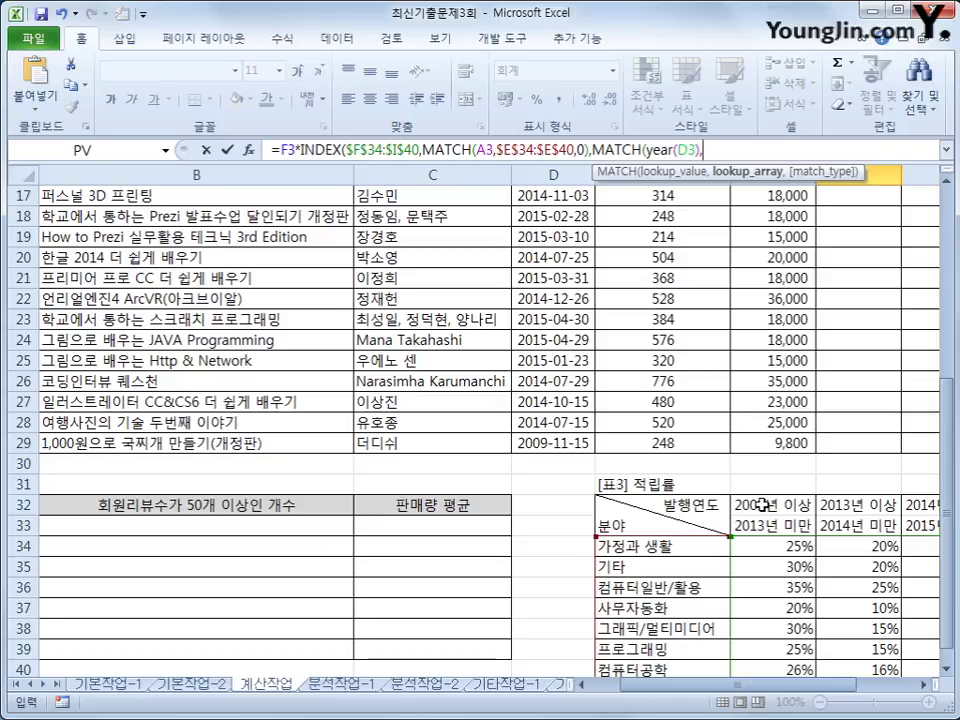
Finish G3's 포인트 formula with MATCH(YEAR(D3),$F$32:$I$32,1)) against the year headers.
{"action": "left_click_drag", "start_coordinate": [762, 505], "coordinate": [716, 518]}
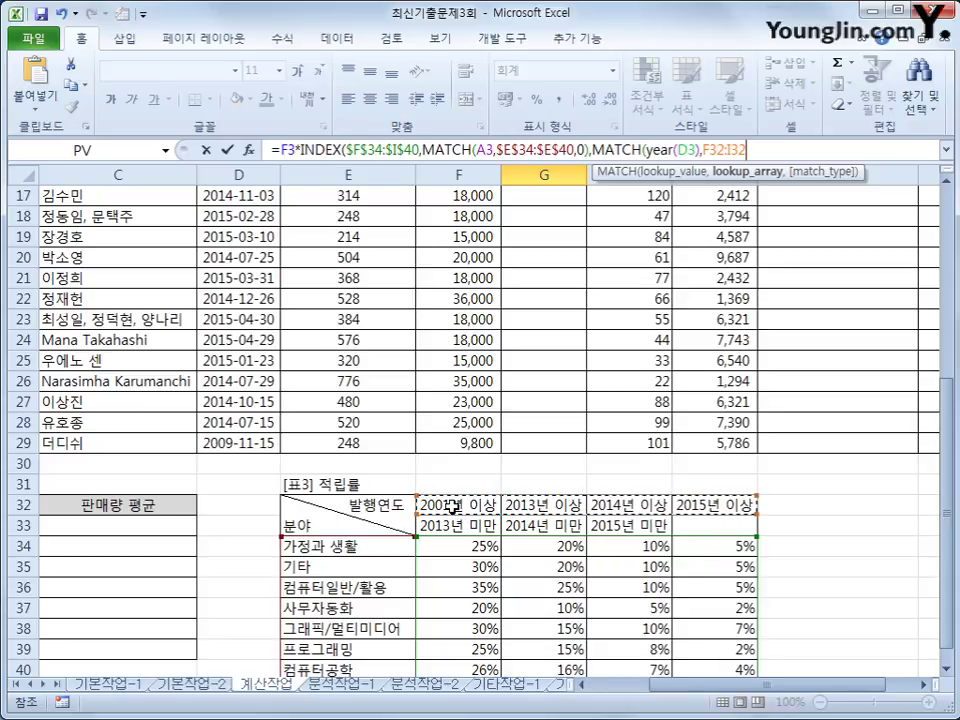
{"action": "key", "text": "F4"}
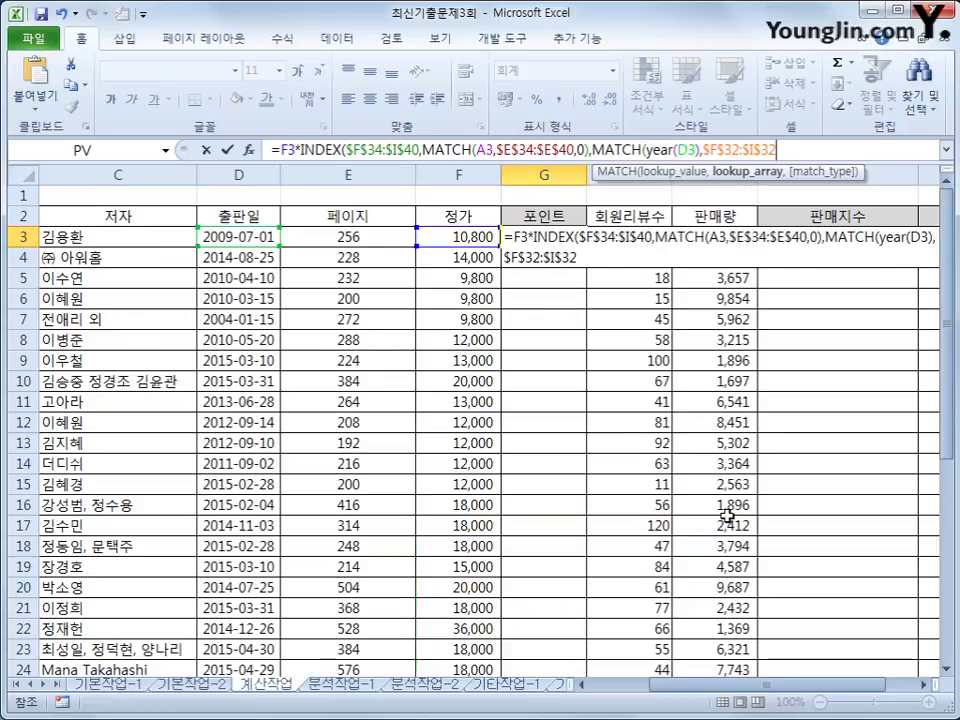
{"action": "type", "text": ","}
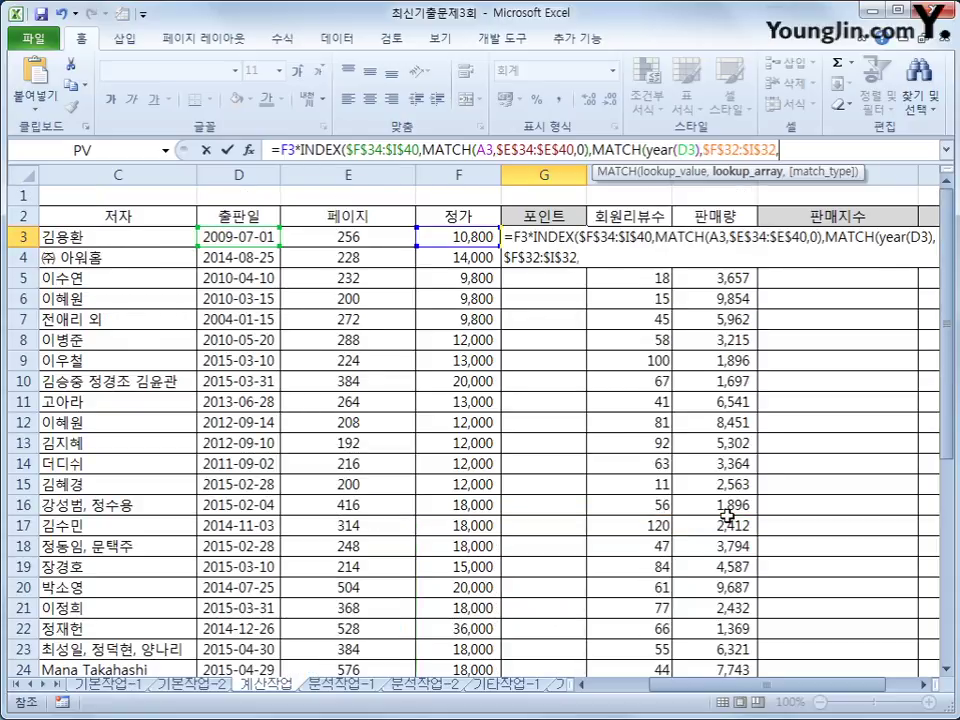
{"action": "left_click_drag", "start_coordinate": [945, 322], "coordinate": [945, 330]}
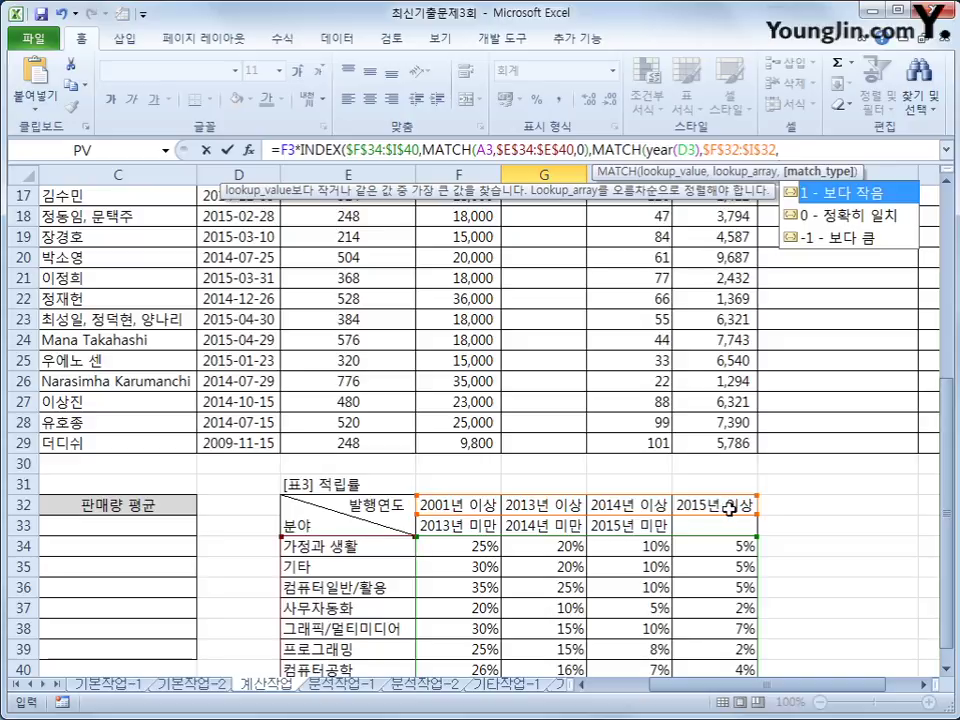
{"action": "type", "text": "1)"}
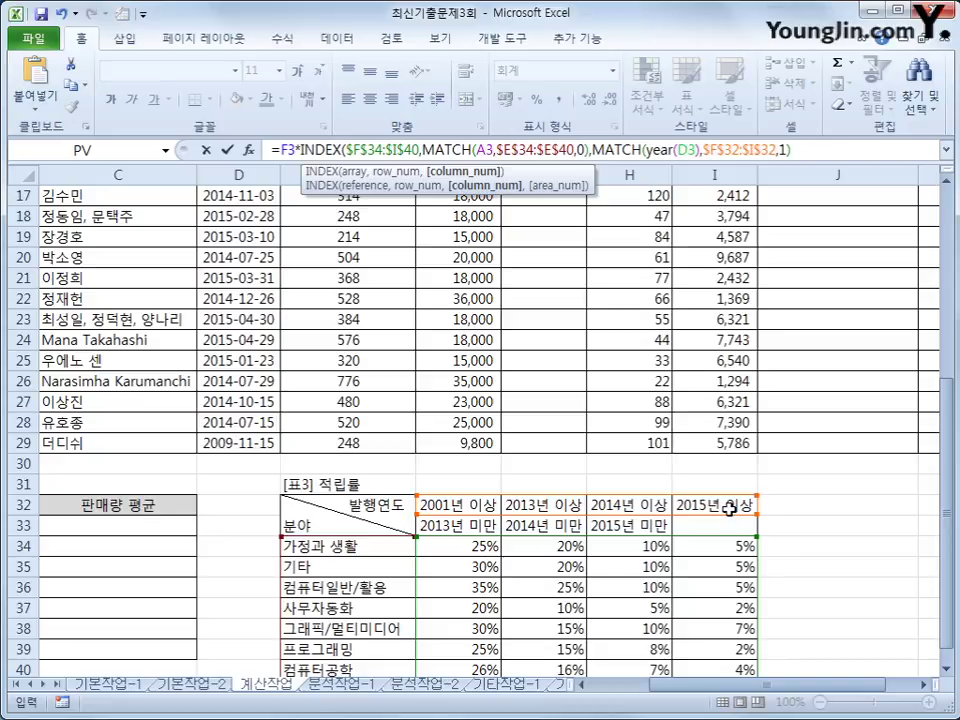
{"action": "type", "text": ")"}
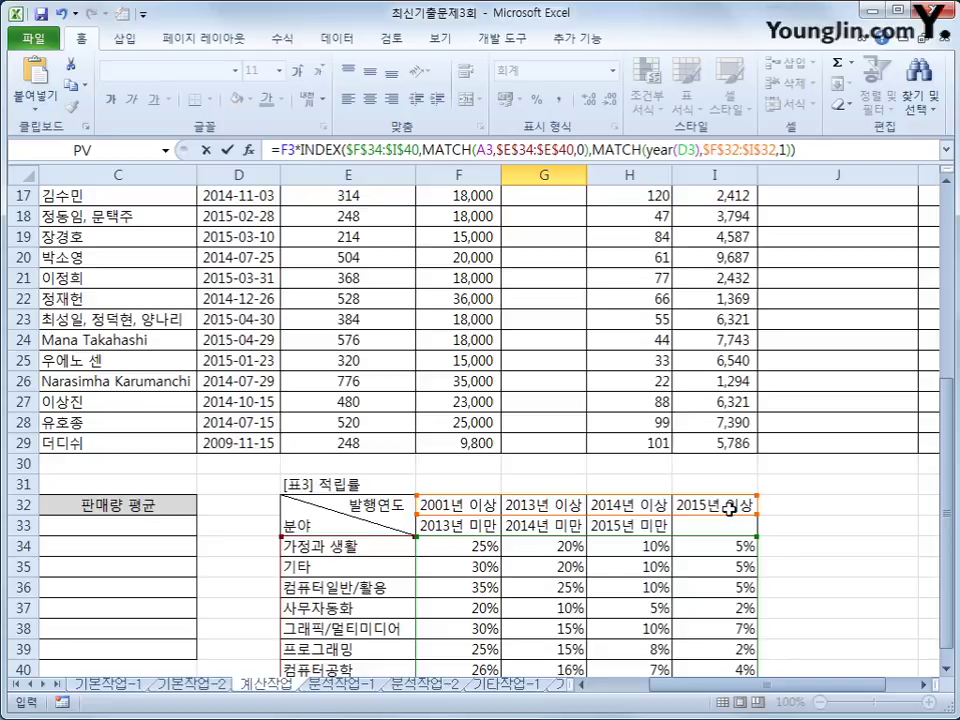
{"action": "key", "text": "Return"}
Fill G3's points formula down column G for every book, G3 showing 2,700.
{"action": "scroll", "coordinate": [729, 508], "scroll_direction": "up", "scroll_amount": 1}
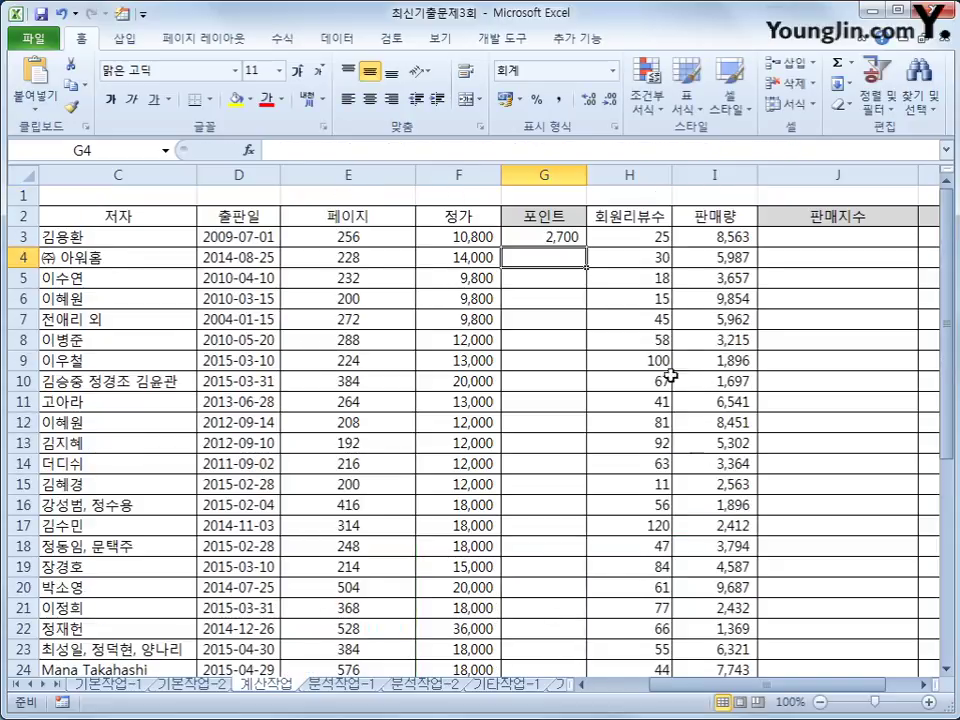
{"action": "left_click", "coordinate": [555, 236]}
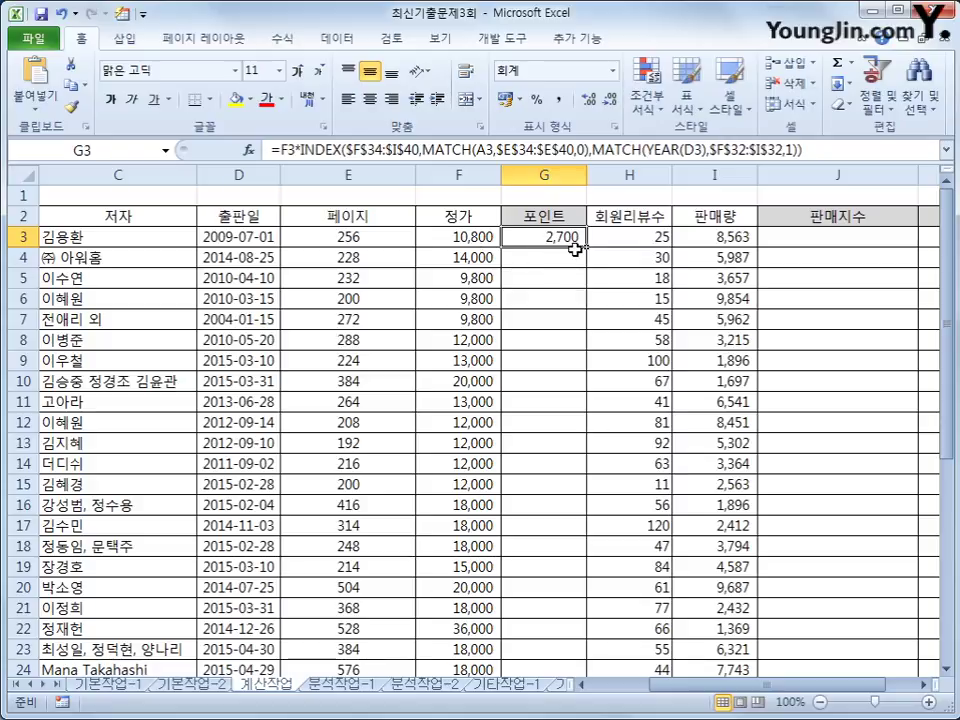
{"action": "double_click", "coordinate": [586, 246]}
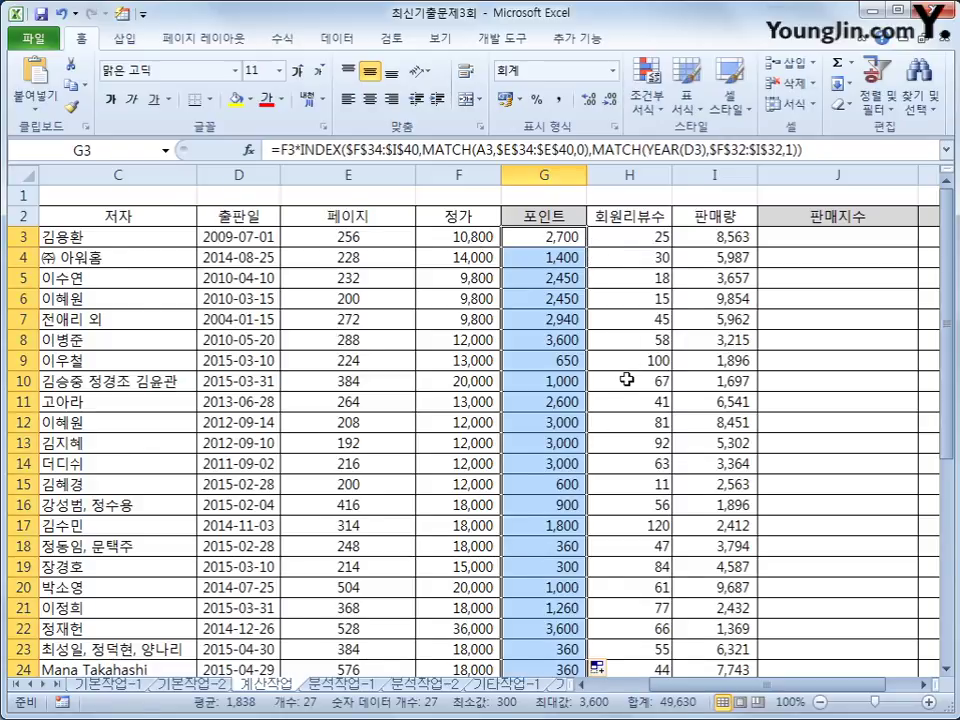
{"action": "scroll", "coordinate": [628, 375], "scroll_direction": "down", "scroll_amount": 3}
{"action": "left_click", "coordinate": [440, 587]}
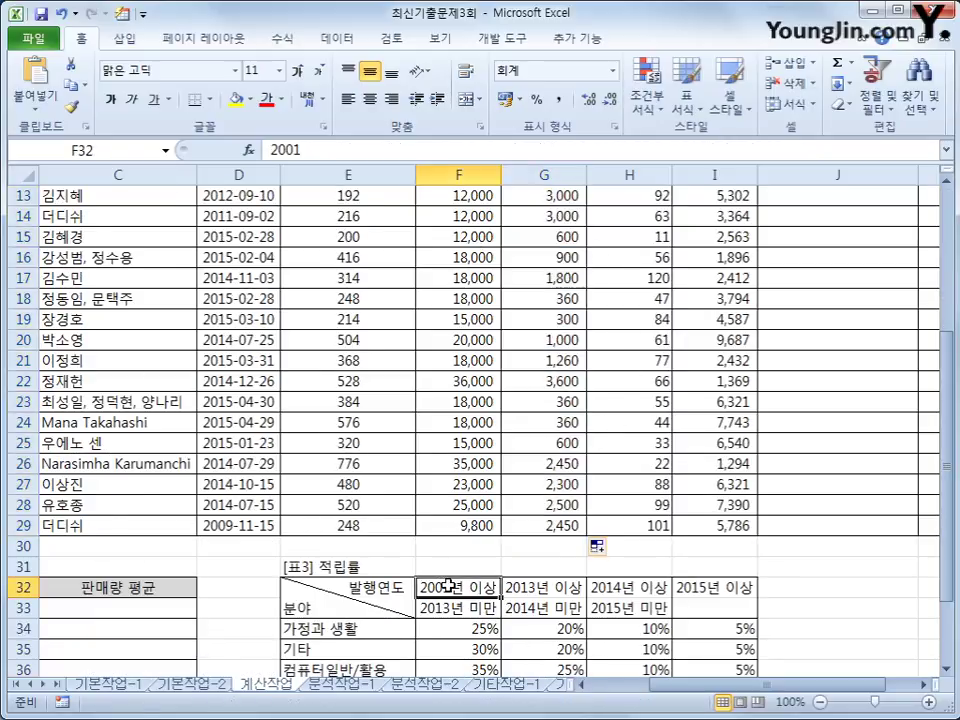
{"action": "left_click", "coordinate": [545, 588]}
{"action": "left_click", "coordinate": [625, 590]}
{"action": "left_click", "coordinate": [703, 587]}
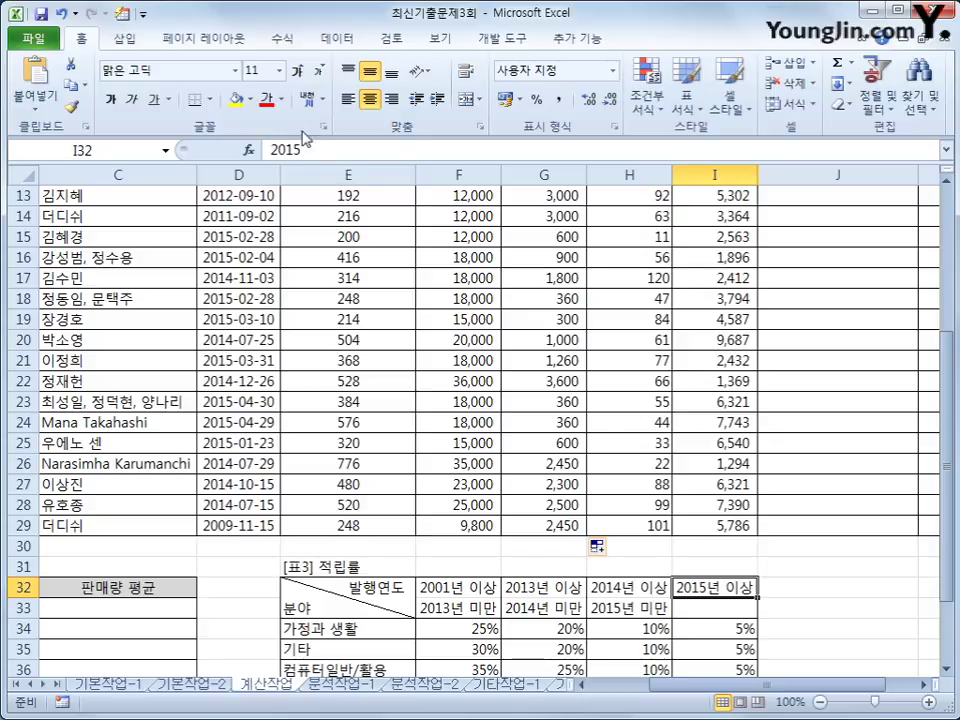
{"action": "left_click", "coordinate": [478, 588]}
{"action": "left_click_drag", "start_coordinate": [478, 588], "coordinate": [698, 590]}
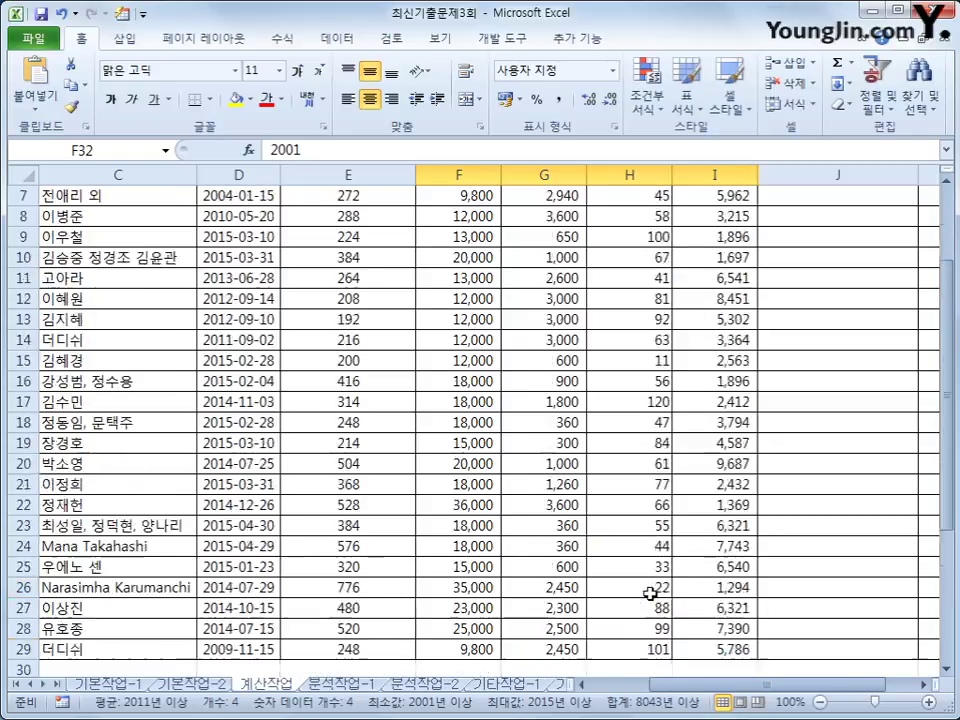
{"action": "scroll", "coordinate": [640, 585], "scroll_direction": "up", "scroll_amount": 4}
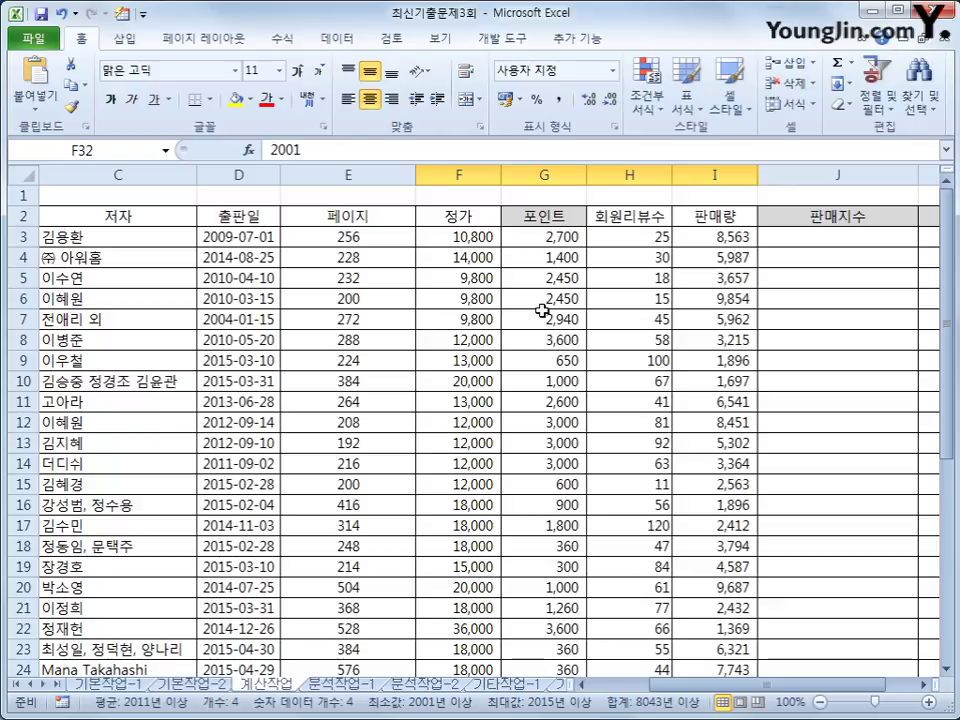
{"action": "left_click", "coordinate": [709, 238]}
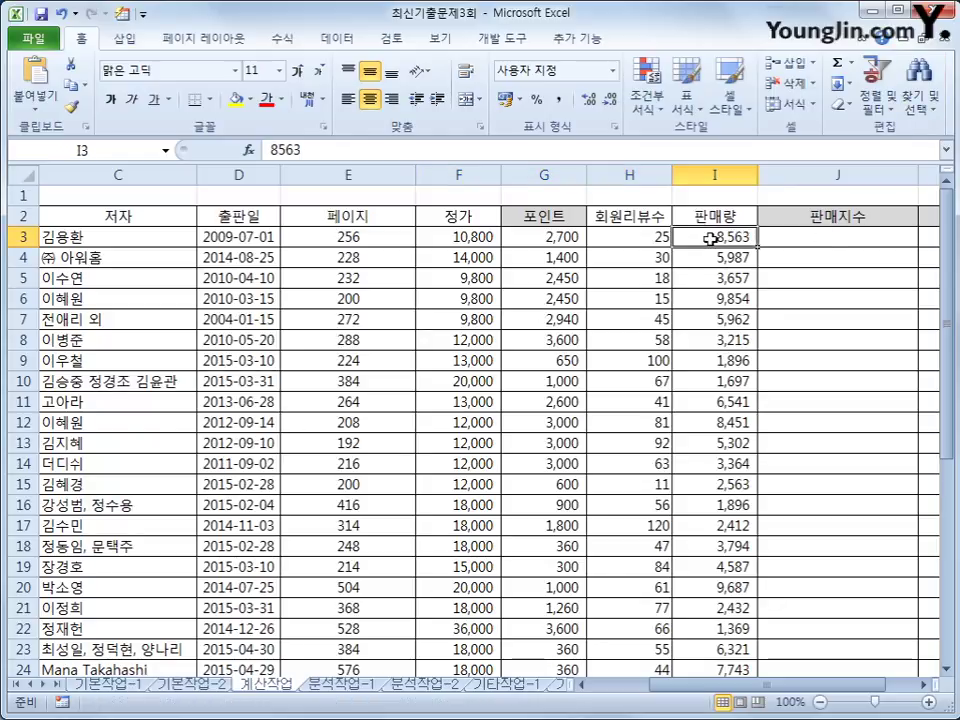
{"action": "left_click", "coordinate": [795, 238]}
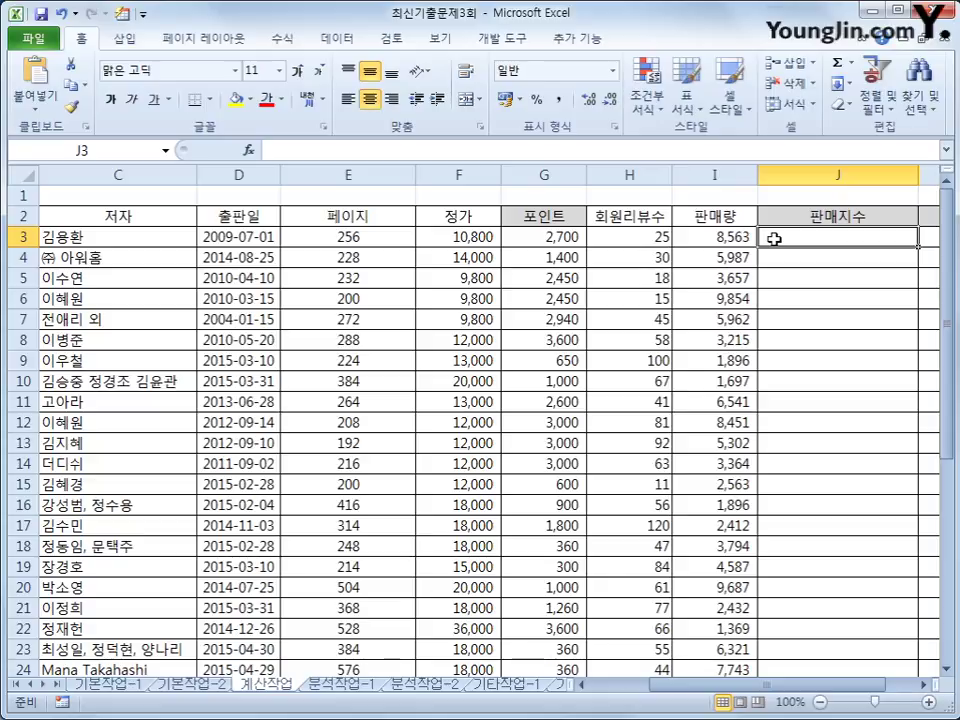
{"action": "left_click", "coordinate": [706, 242]}
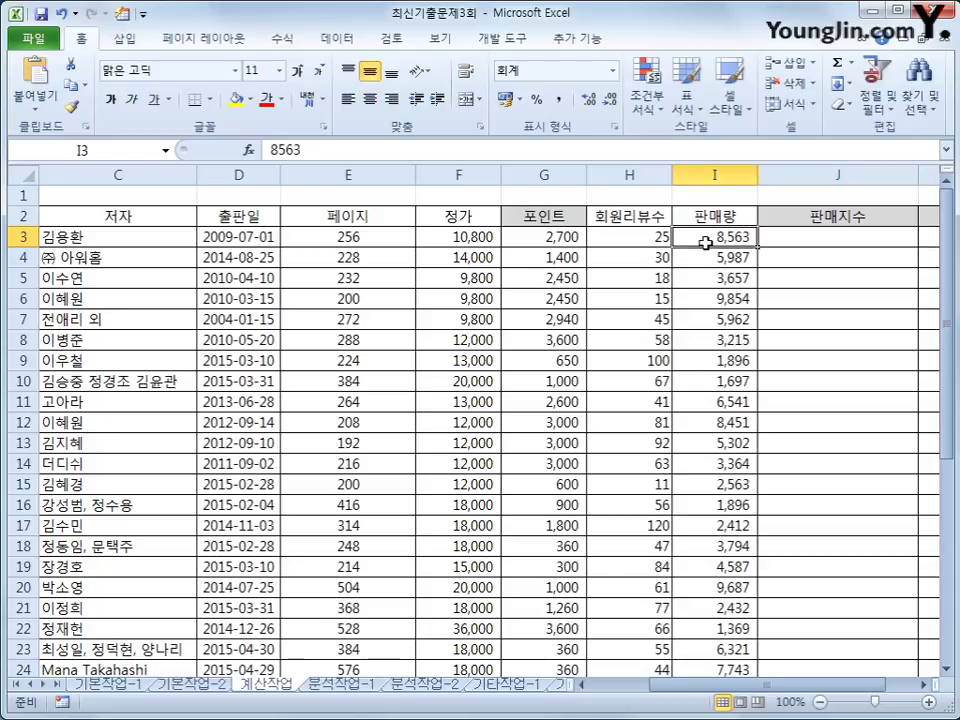
{"action": "left_click", "coordinate": [773, 242]}
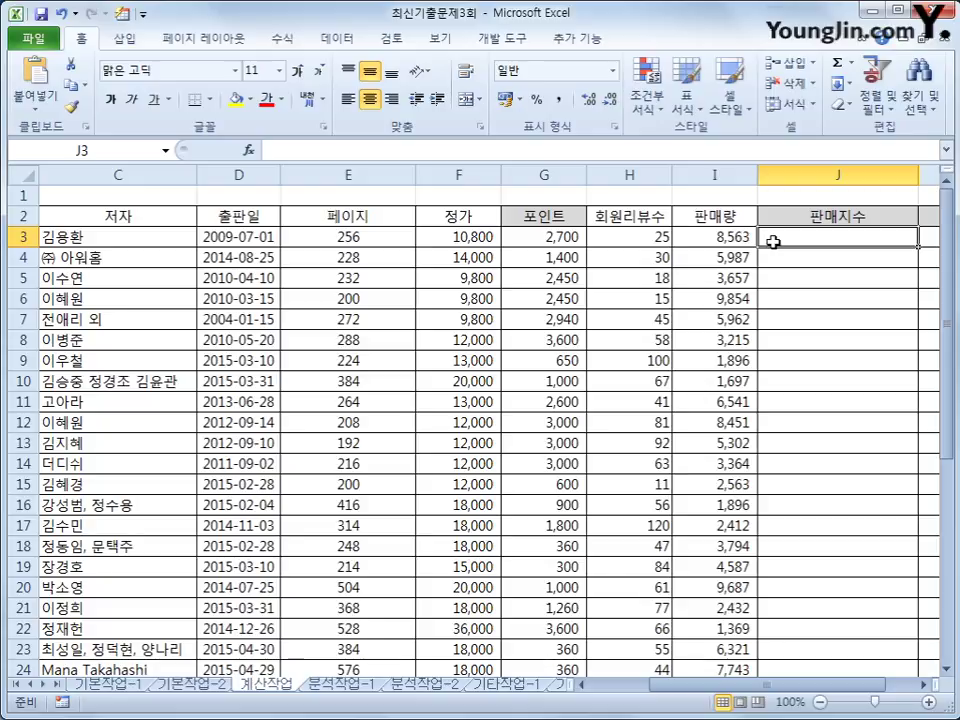
{"action": "left_click", "coordinate": [737, 256]}
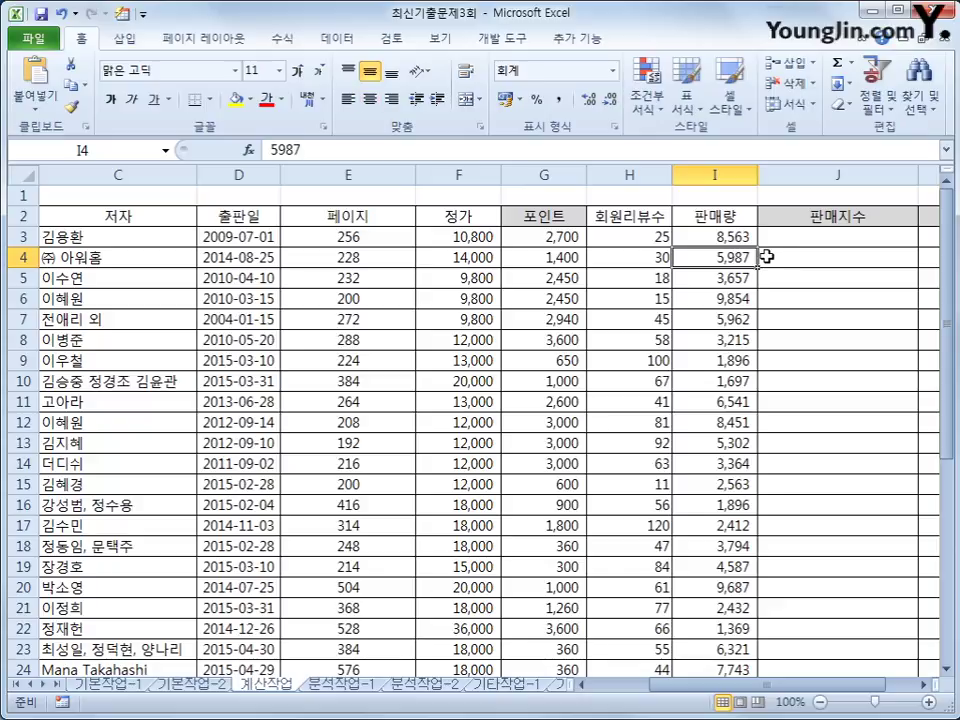
{"action": "left_click", "coordinate": [765, 256]}
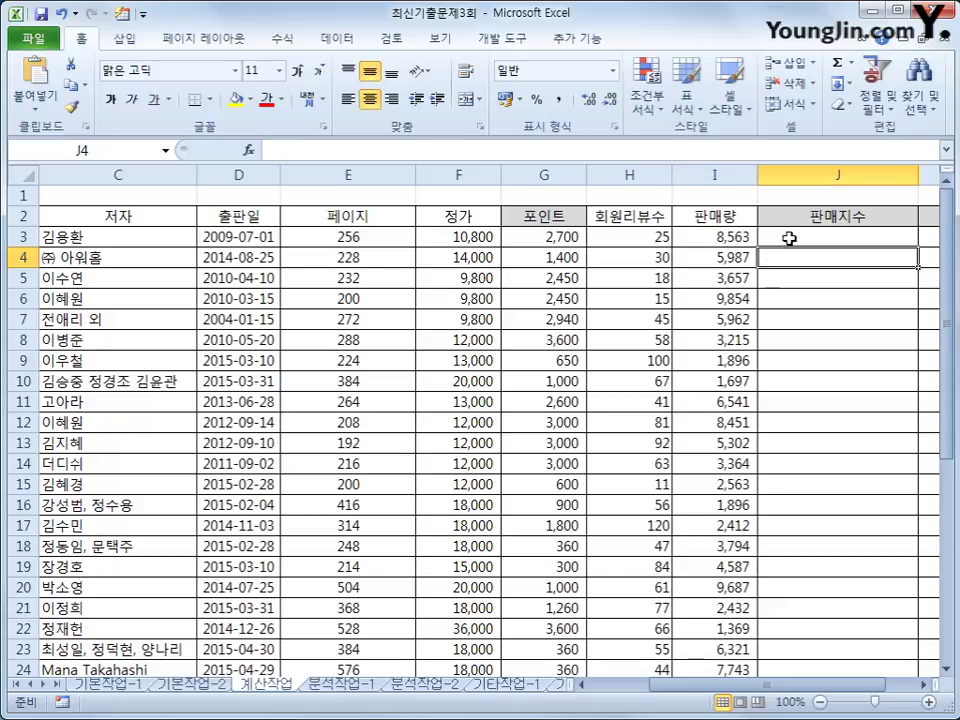
{"action": "left_click", "coordinate": [789, 238]}
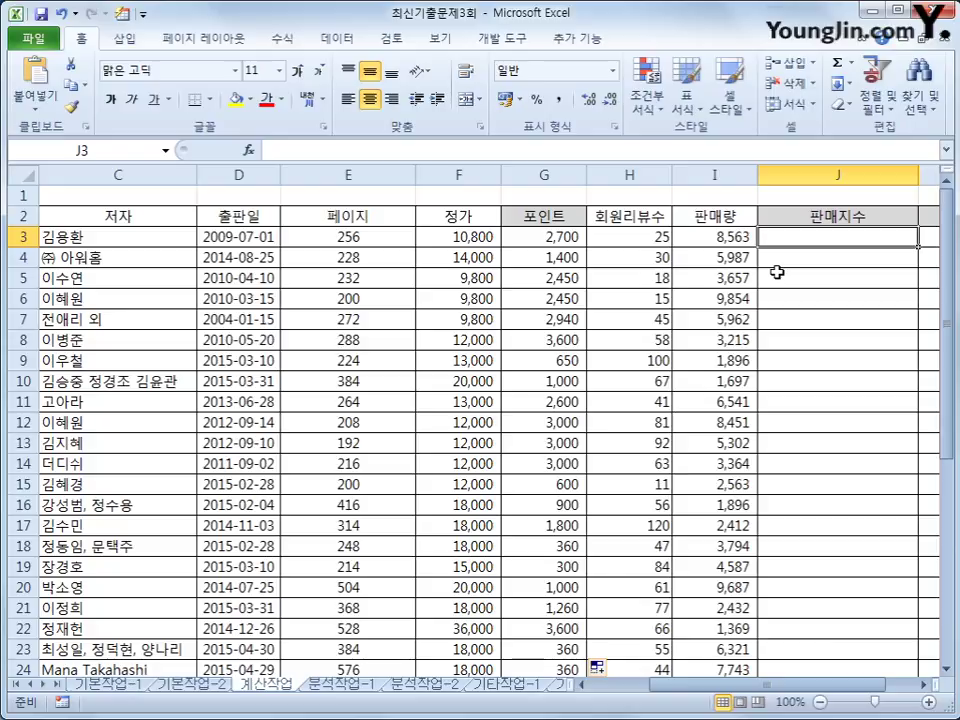
Begin J3 as =REPT("★", inserting the black star from the ㅁ Hanja symbol list.
{"action": "type", "text": "="}
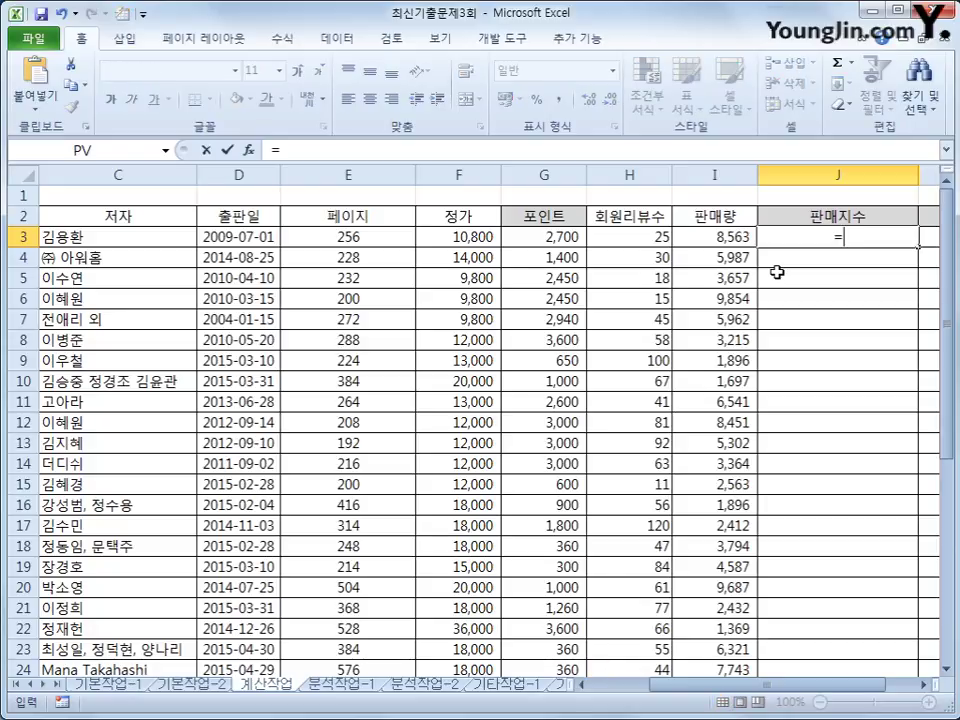
{"action": "type", "text": "rep"}
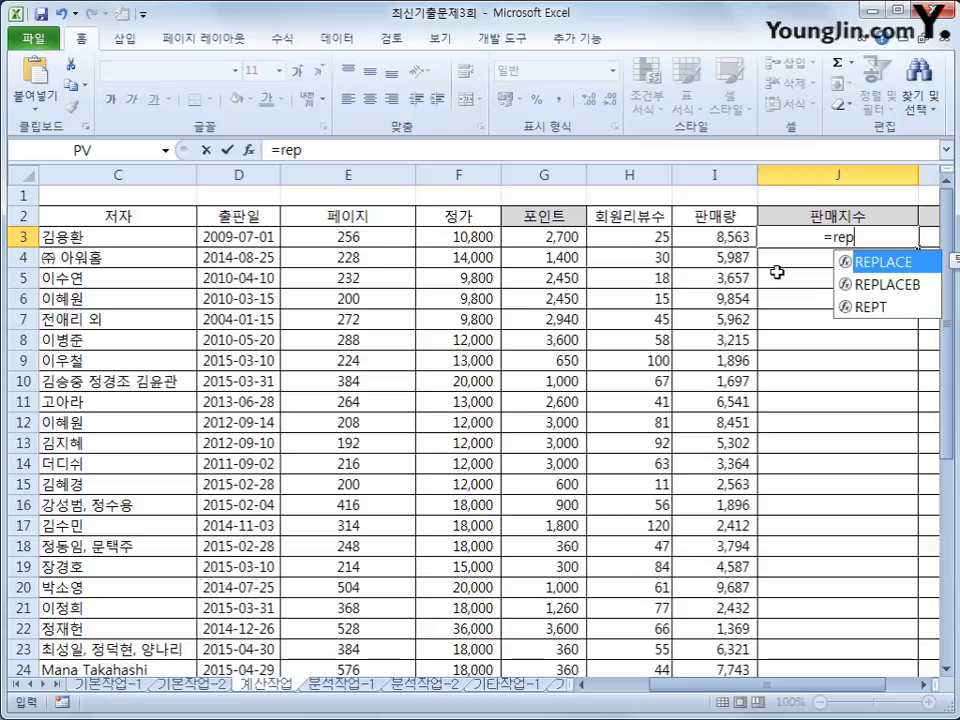
{"action": "key", "text": "Down"}
{"action": "key", "text": "Down"}
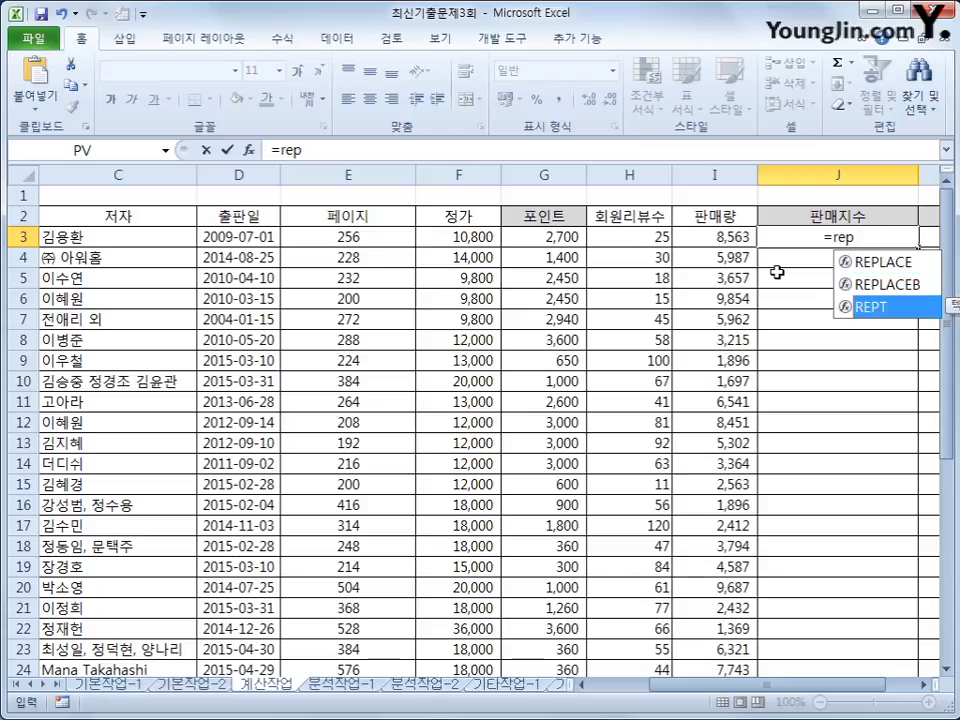
{"action": "key", "text": "Tab"}
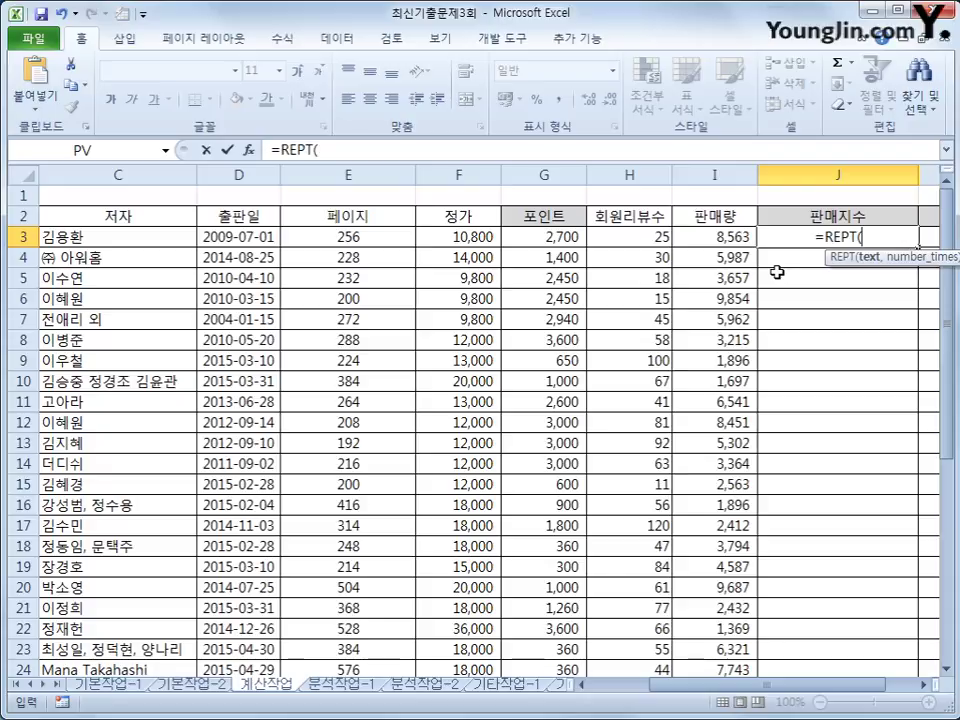
{"action": "type", "text": "\"a"}
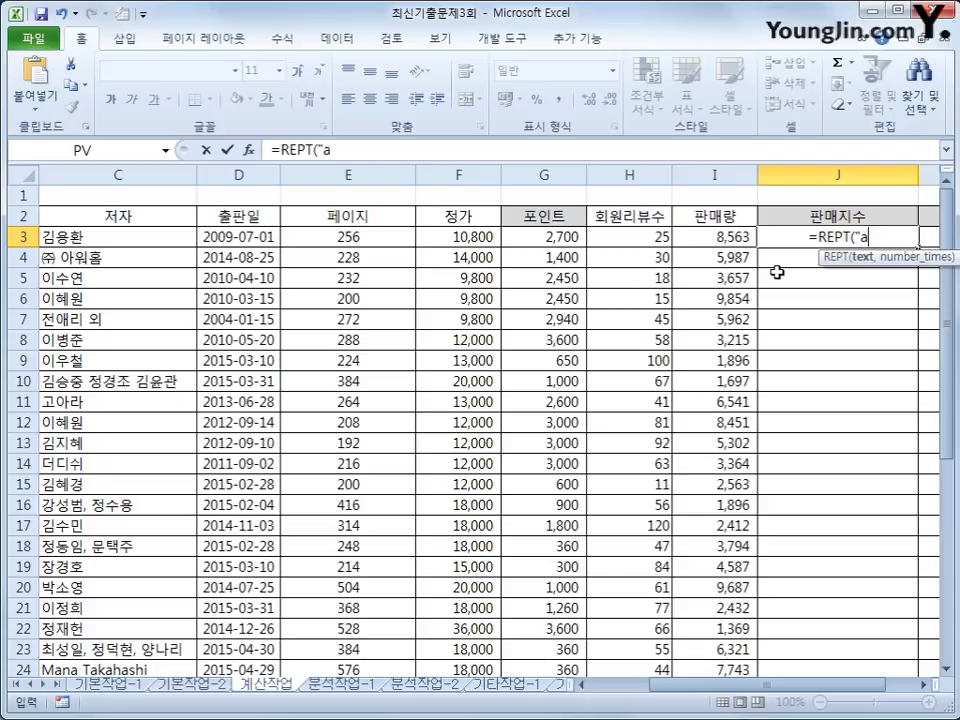
{"action": "key", "text": "BackSpace"}
{"action": "key", "text": "Hangul"}
{"action": "type", "text": "ㅁ"}
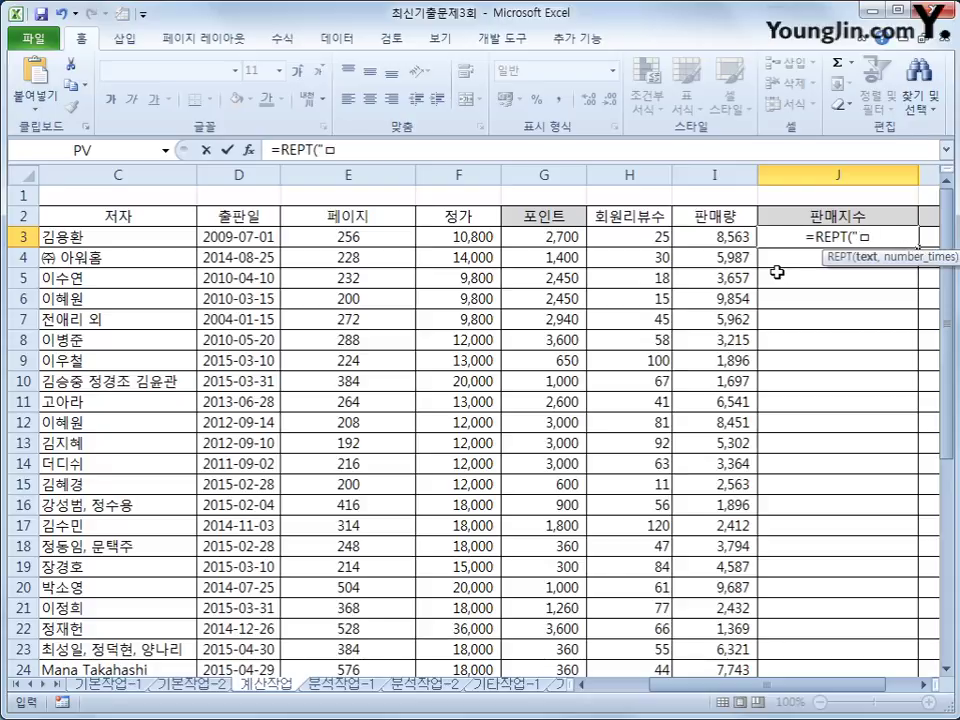
{"action": "key", "text": "Hangul_Hanja"}
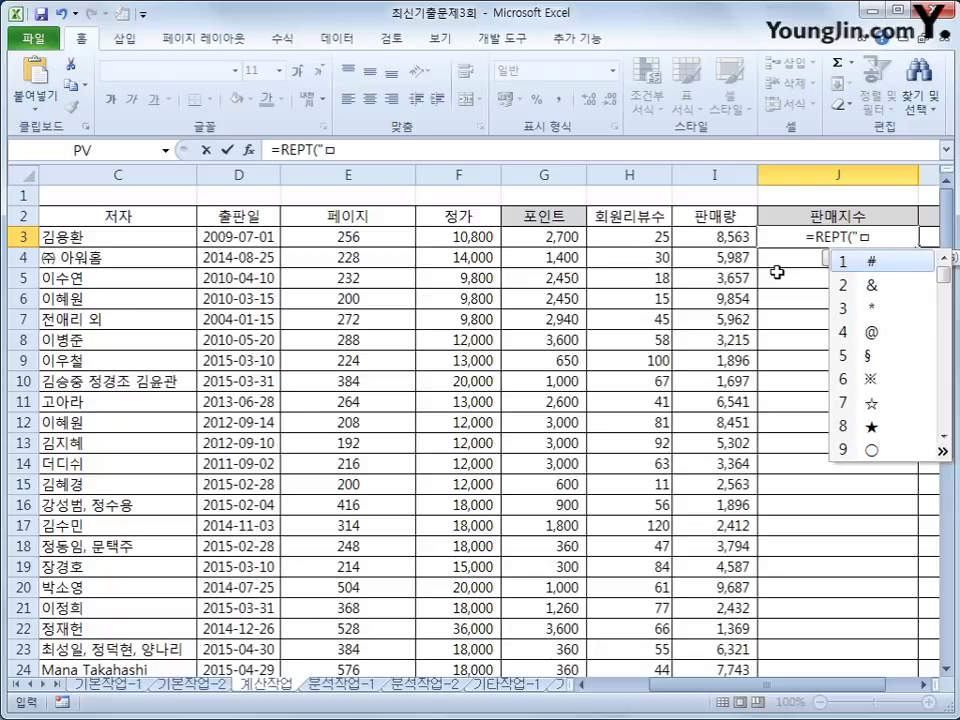
{"action": "left_click", "coordinate": [872, 427]}
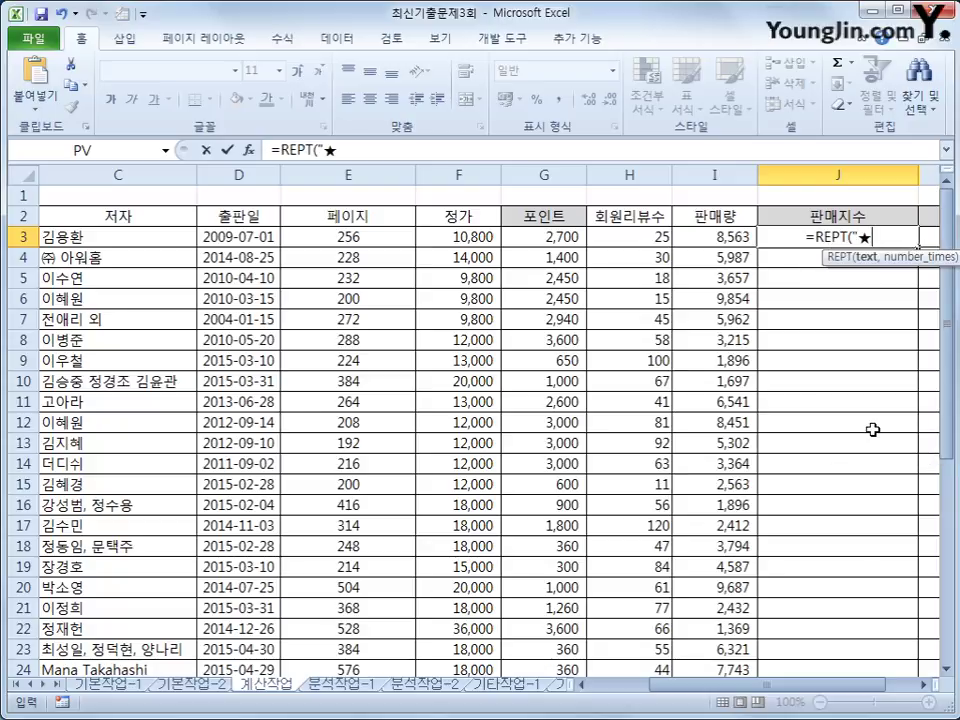
{"action": "type", "text": "\""}
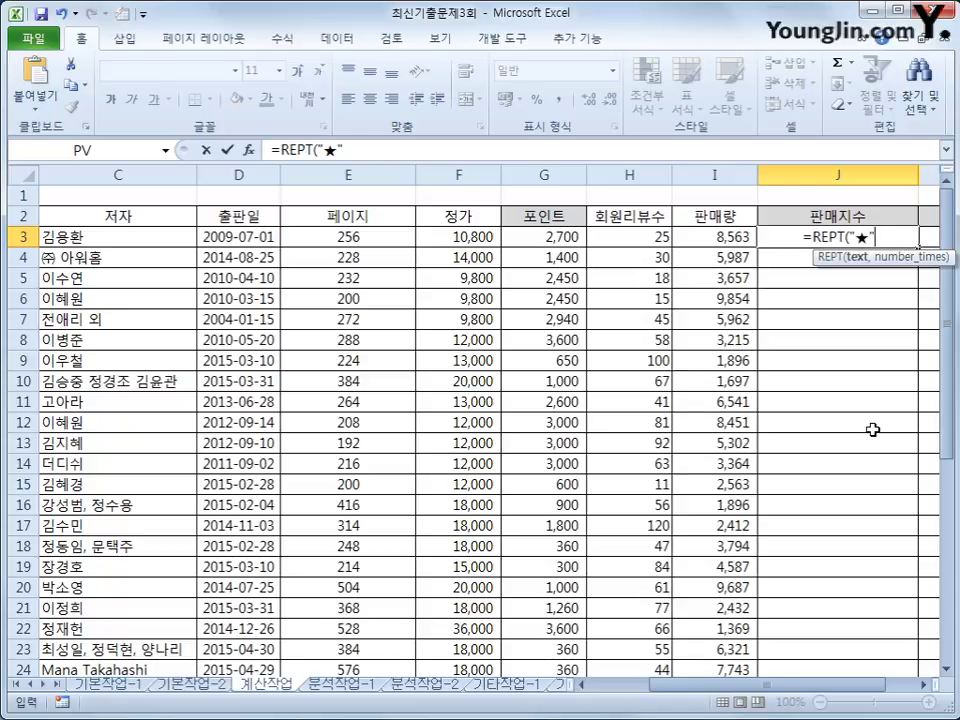
{"action": "type", "text": ","}
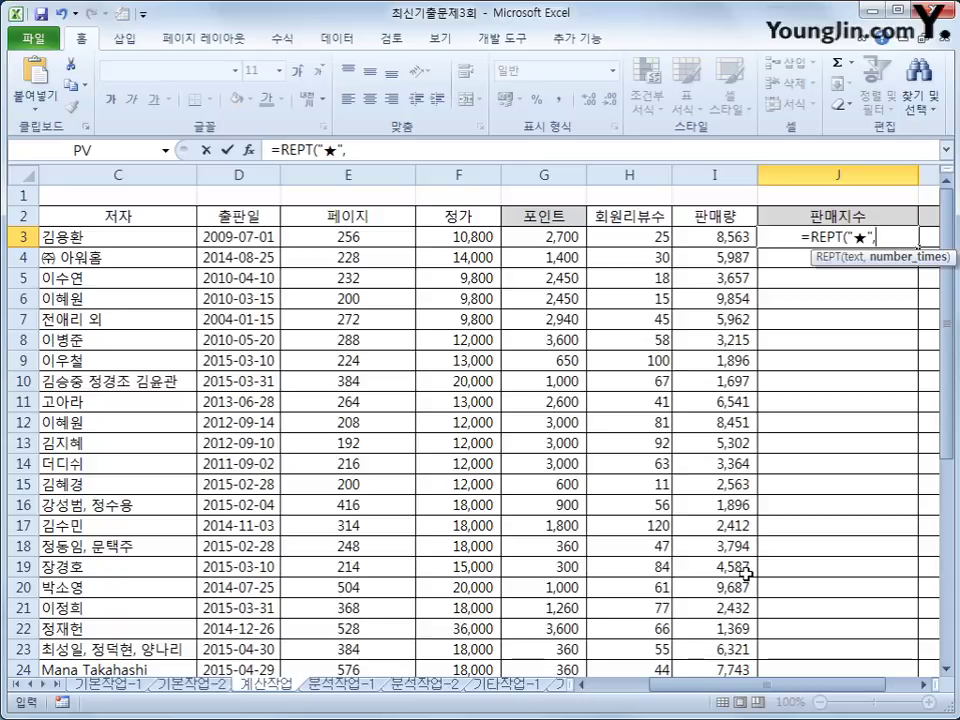
Complete J3 as =REPT("★",QUOTIENT(I3,1000)), showing eight stars for 8,563 sales.
{"action": "type", "text": "ㅂ"}
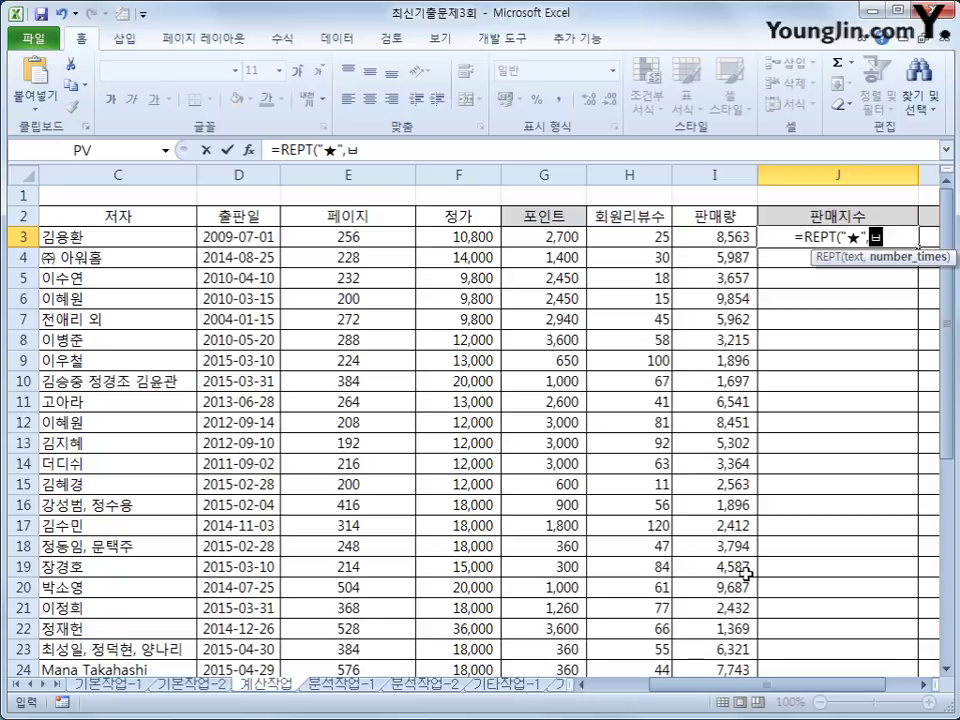
{"action": "key", "text": "BackSpace"}
{"action": "type", "text": "qu"}
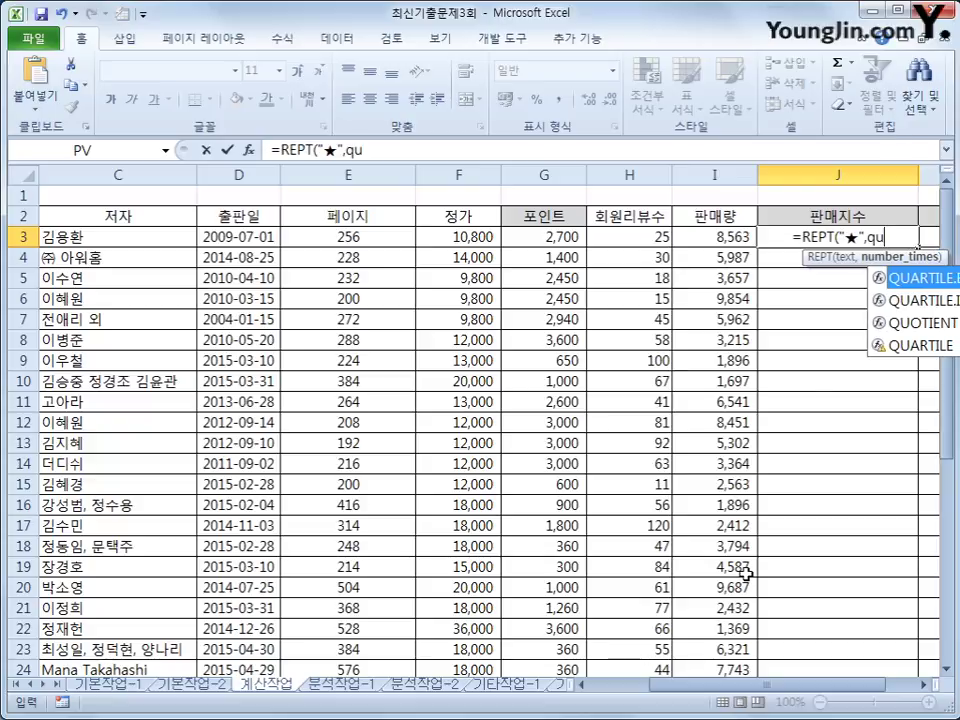
{"action": "key", "text": "Down"}
{"action": "key", "text": "Down"}
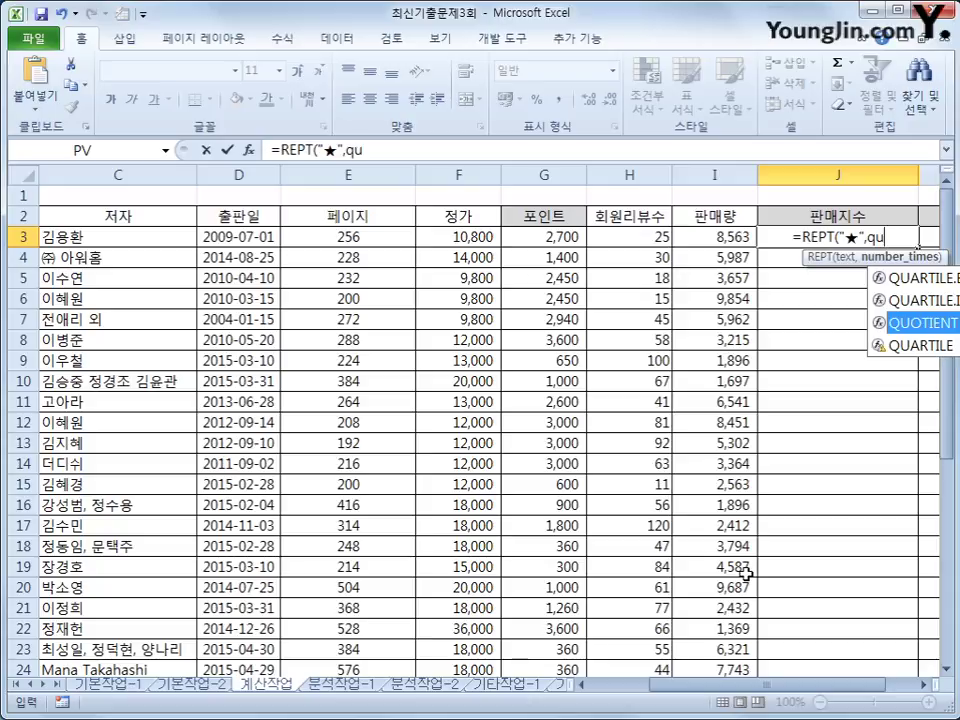
{"action": "key", "text": "Tab"}
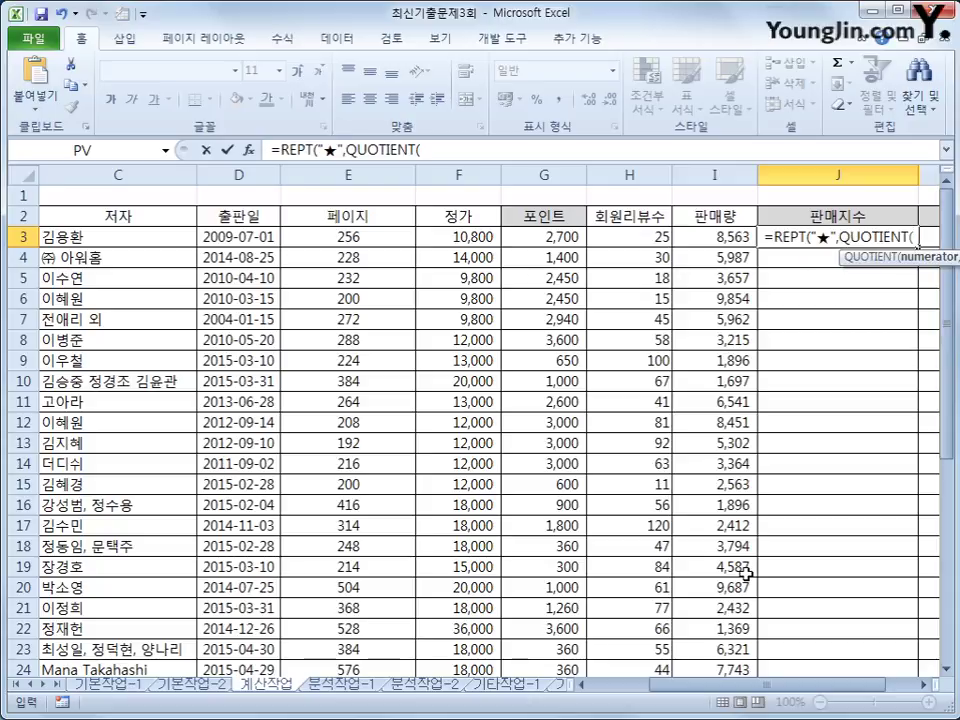
{"action": "key", "text": "Left"}
{"action": "key", "text": "Left"}
{"action": "key", "text": "Right"}
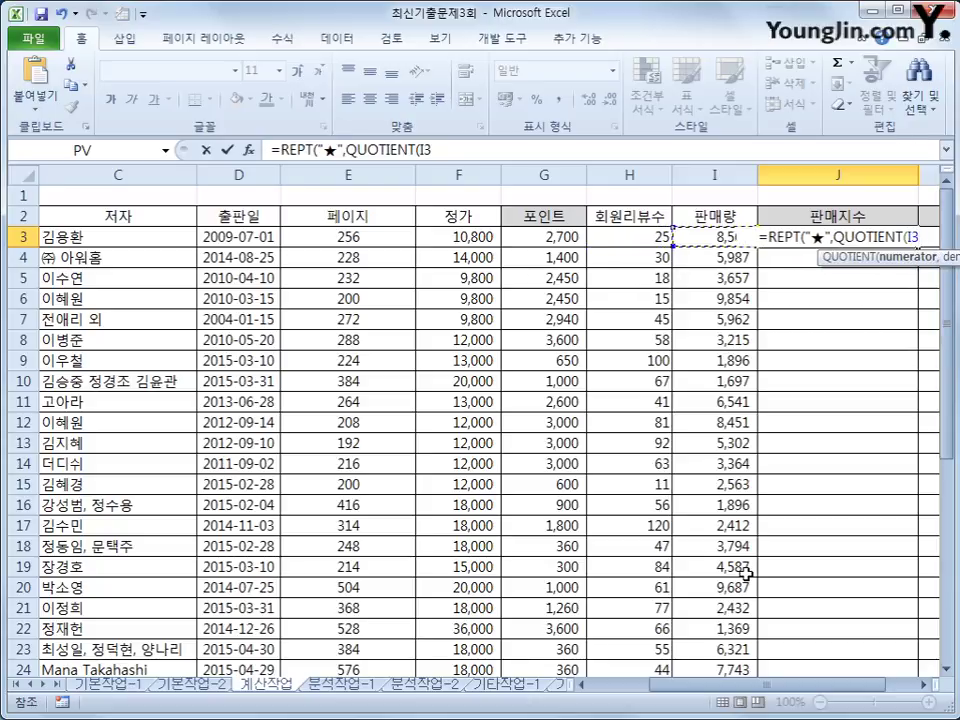
{"action": "type", "text": ","}
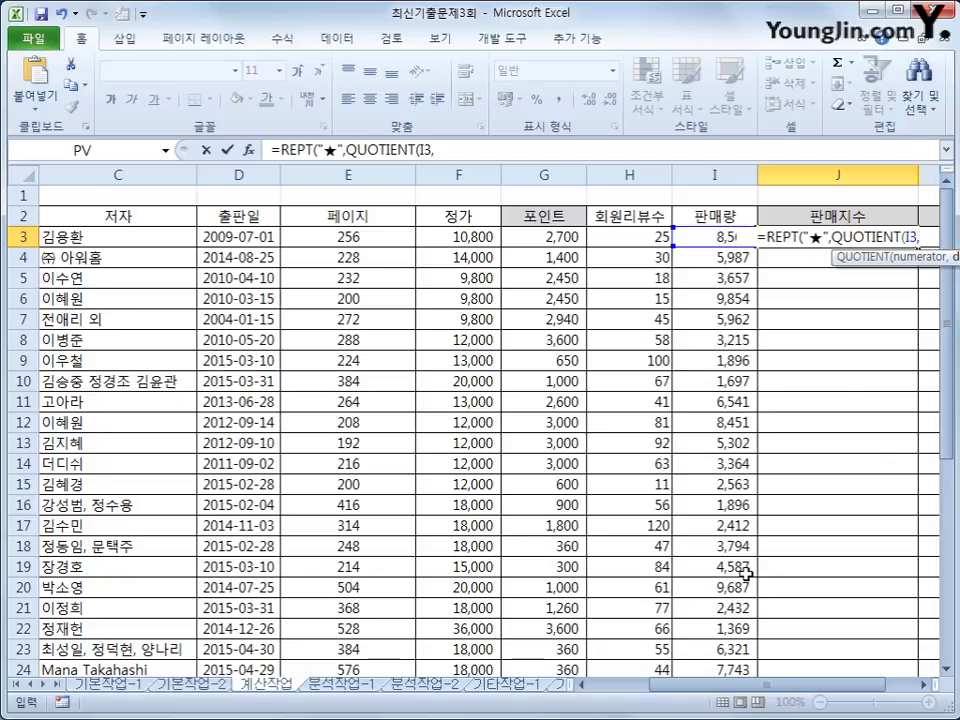
{"action": "type", "text": "1000"}
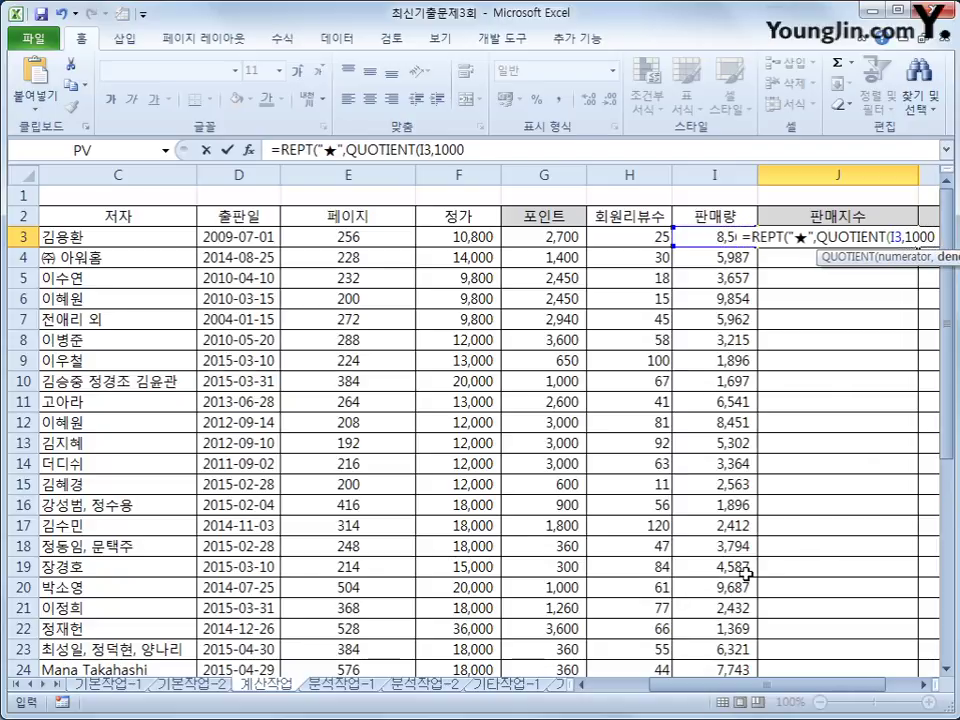
{"action": "type", "text": ")"}
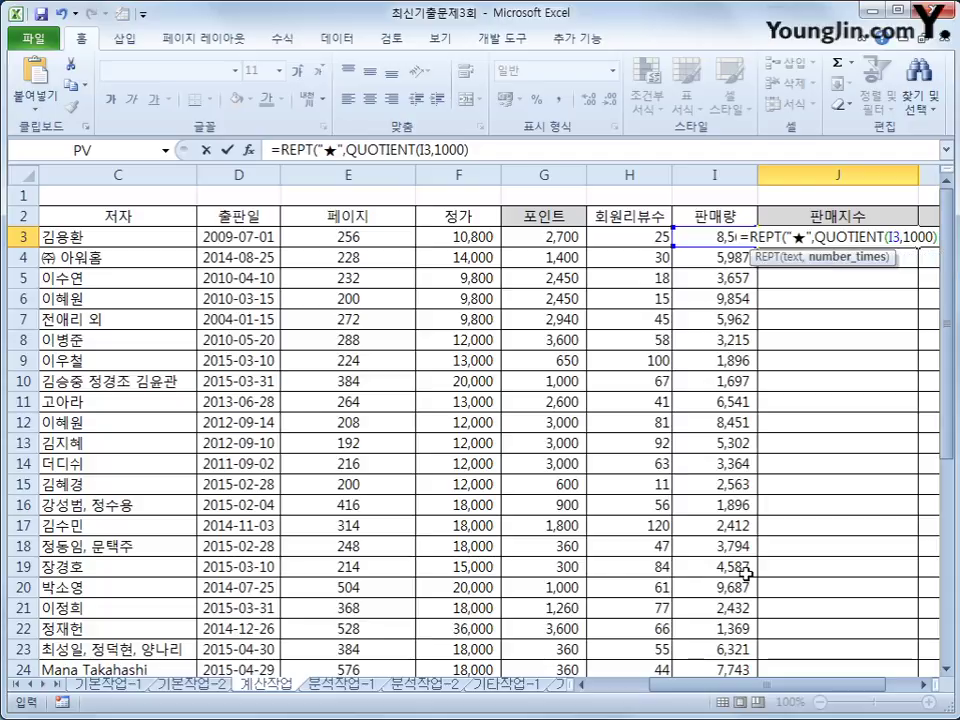
{"action": "type", "text": ")"}
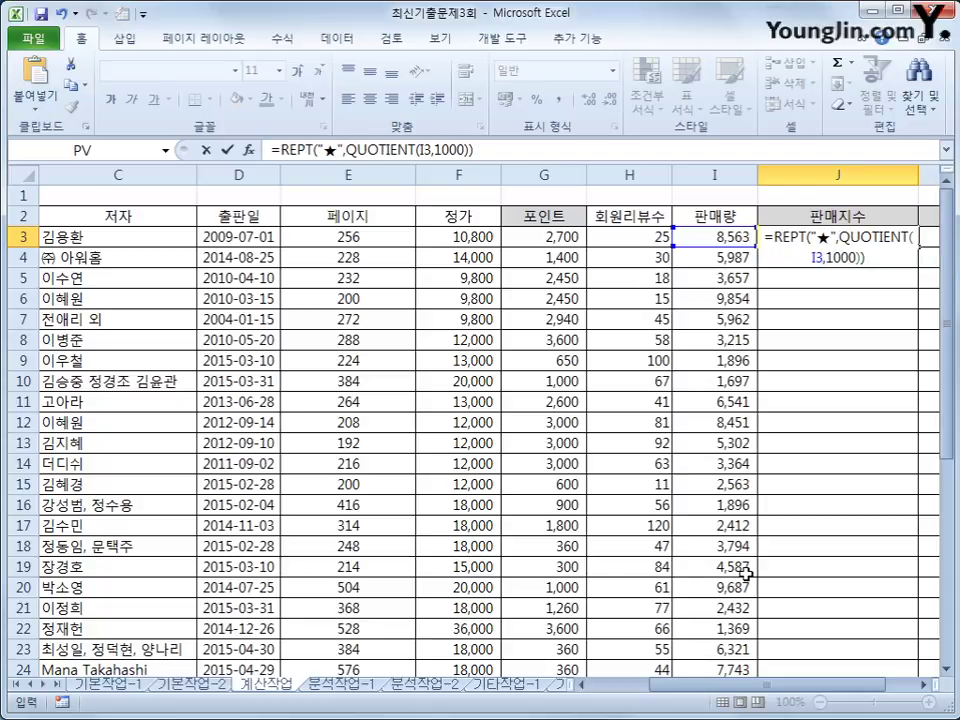
{"action": "key", "text": "Return"}
{"action": "key", "text": "Up"}
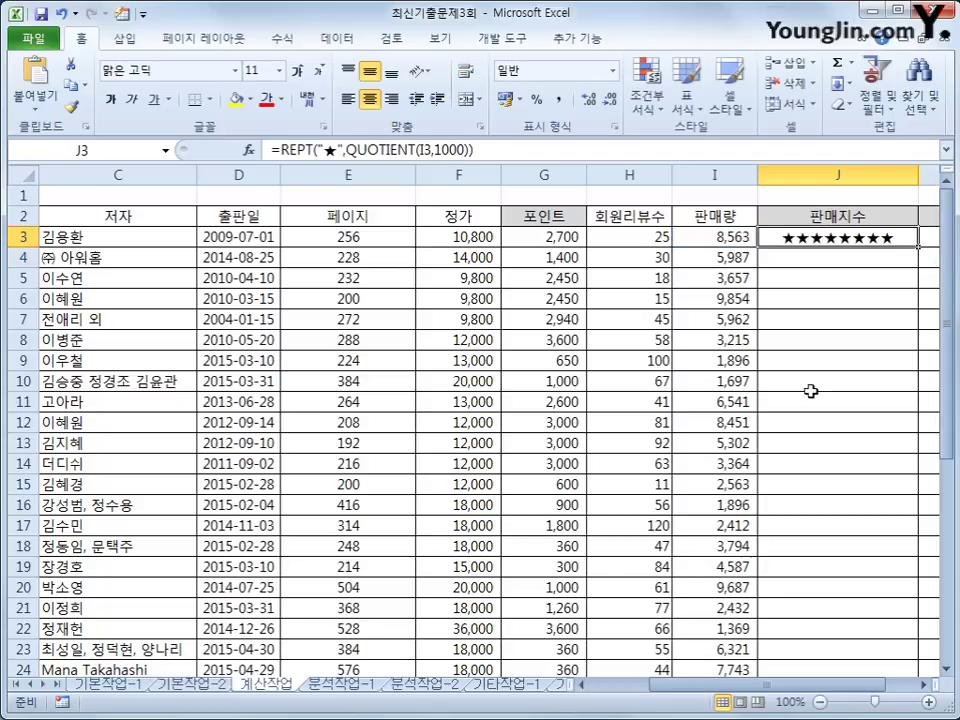
Copy J3's star formula down column J through row 29 for every book.
{"action": "left_click_drag", "start_coordinate": [921, 249], "coordinate": [921, 249]}
{"action": "double_click", "coordinate": [921, 249]}
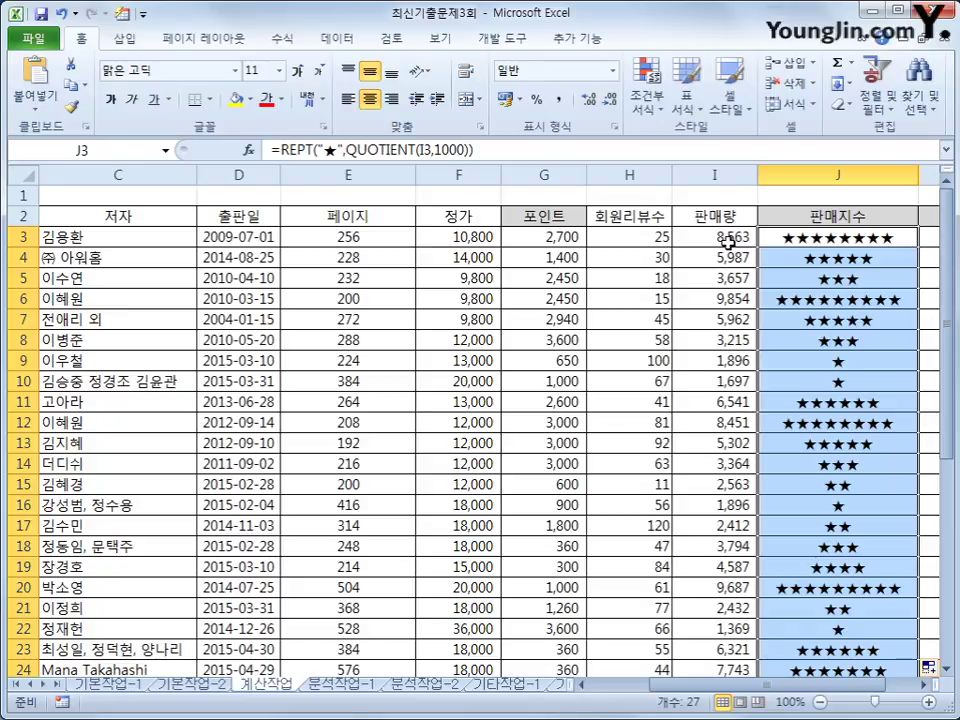
{"action": "scroll", "coordinate": [848, 452], "scroll_direction": "down", "scroll_amount": 2}
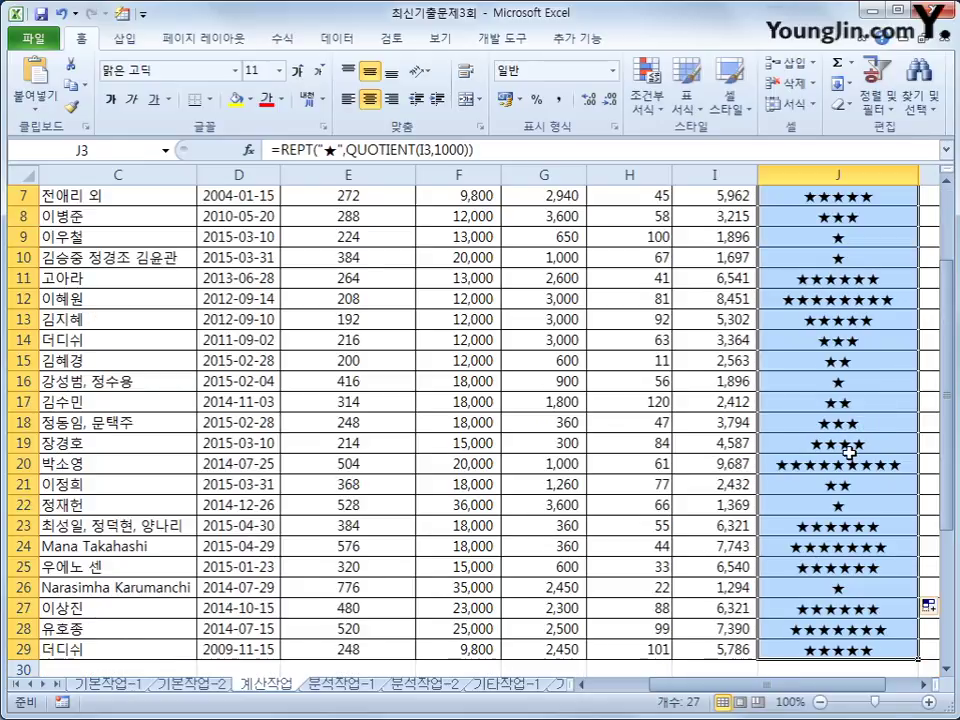
{"action": "scroll", "coordinate": [851, 451], "scroll_direction": "up", "scroll_amount": 2}
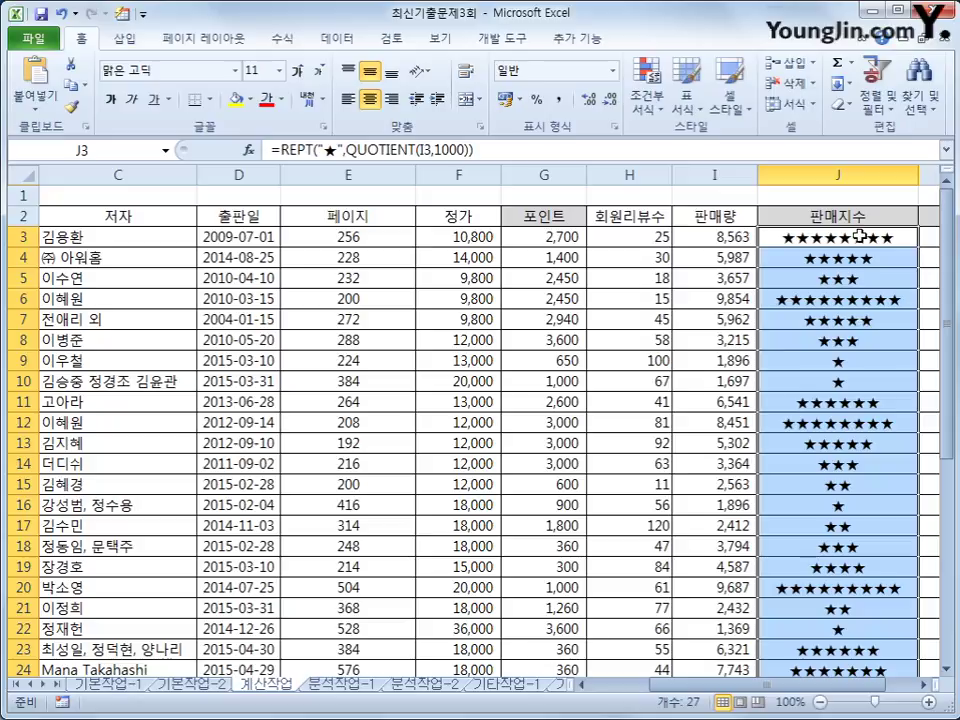
{"action": "left_click", "coordinate": [860, 236]}
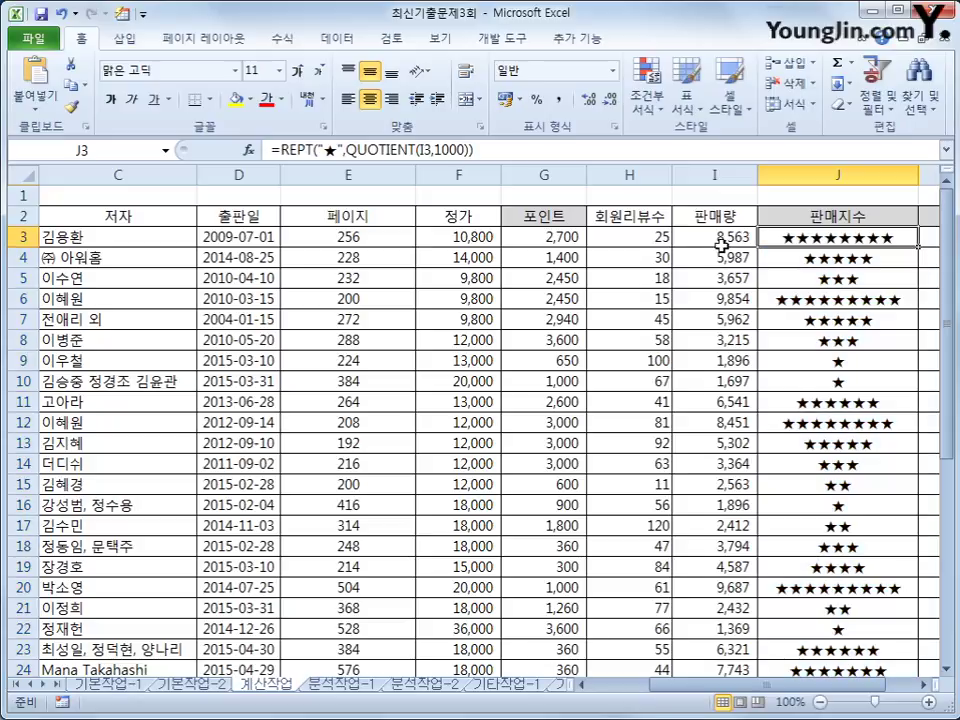
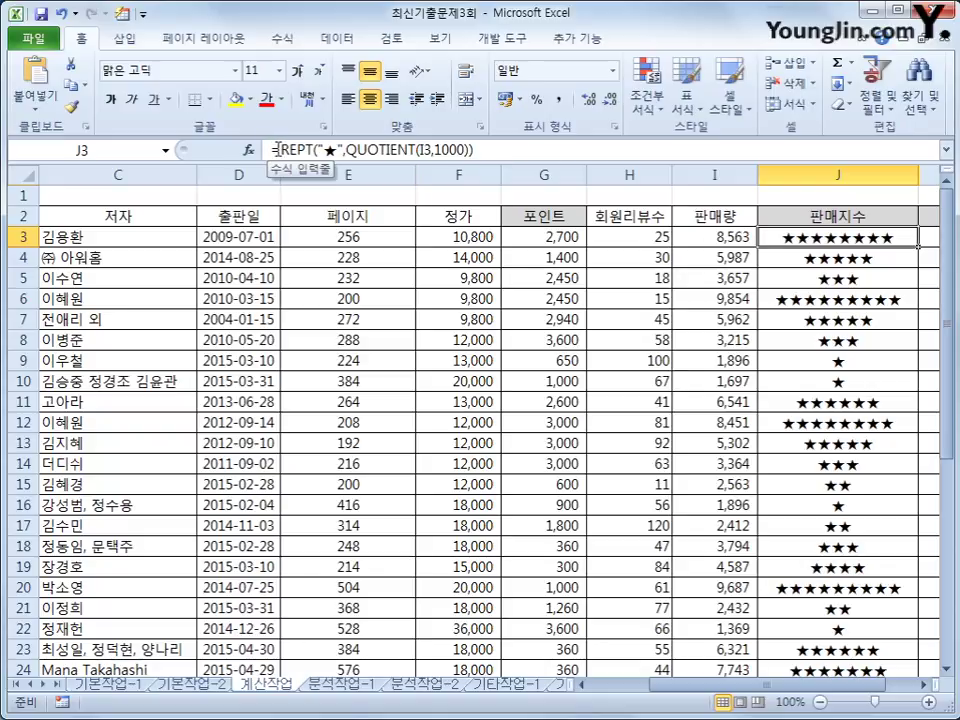
Wrap J3's formula in CONCATENATE and add a second REPT repeating the white star ☆.
{"action": "left_click", "coordinate": [278, 148]}
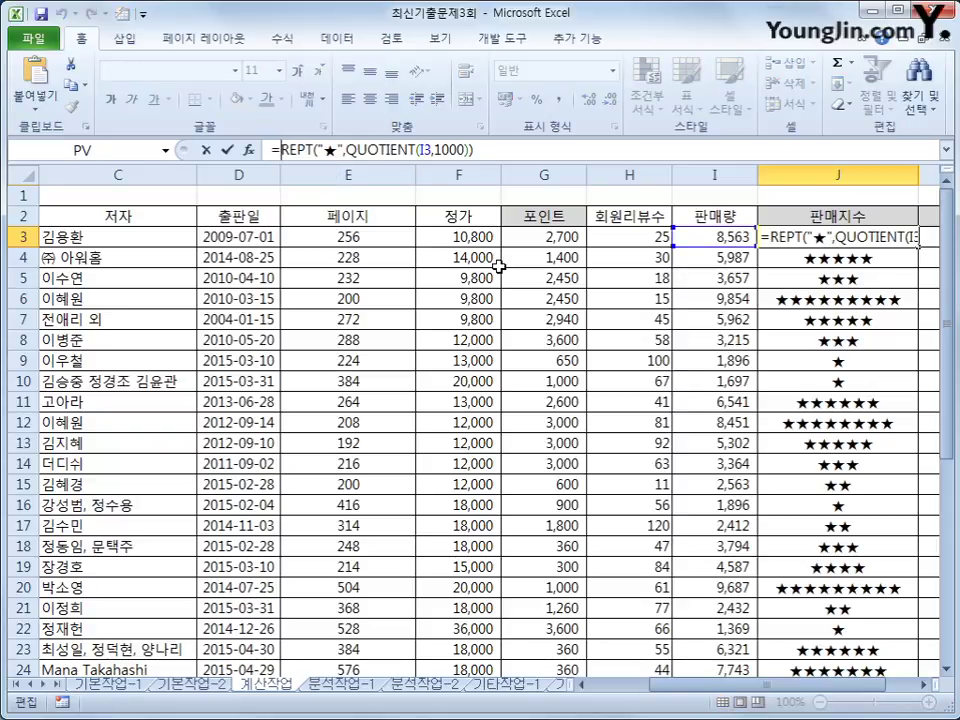
{"action": "type", "text": "con"}
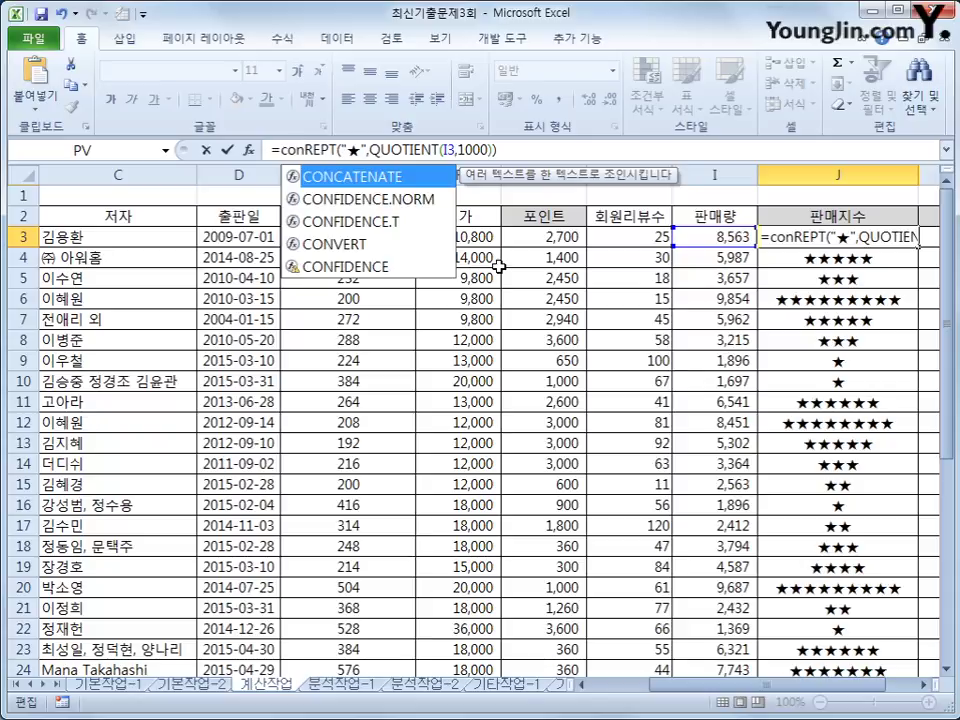
{"action": "key", "text": "Tab"}
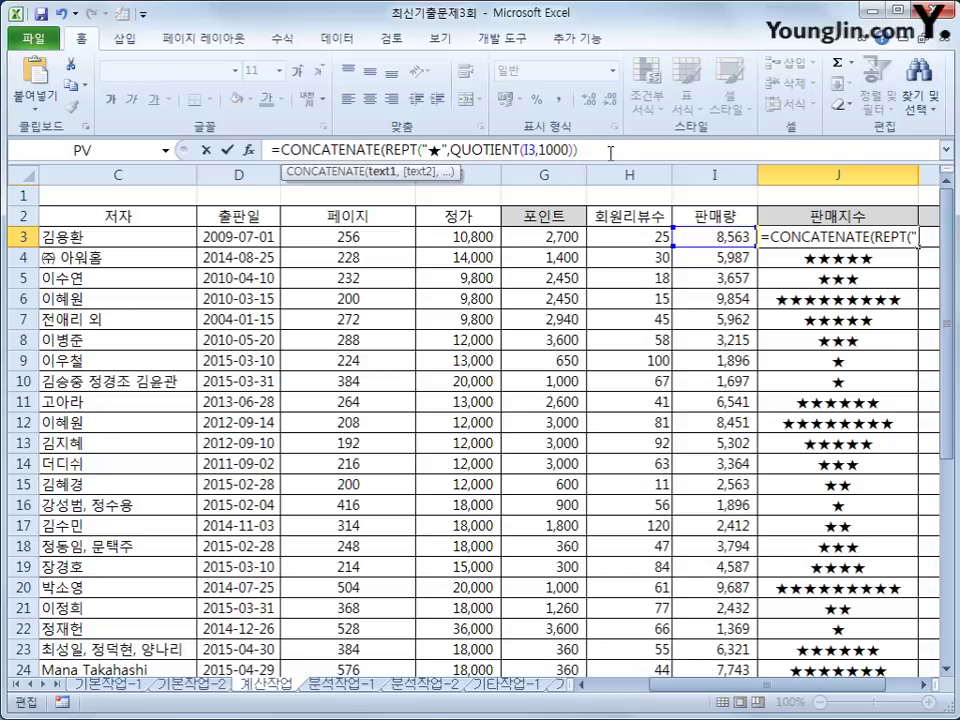
{"action": "type", "text": ","}
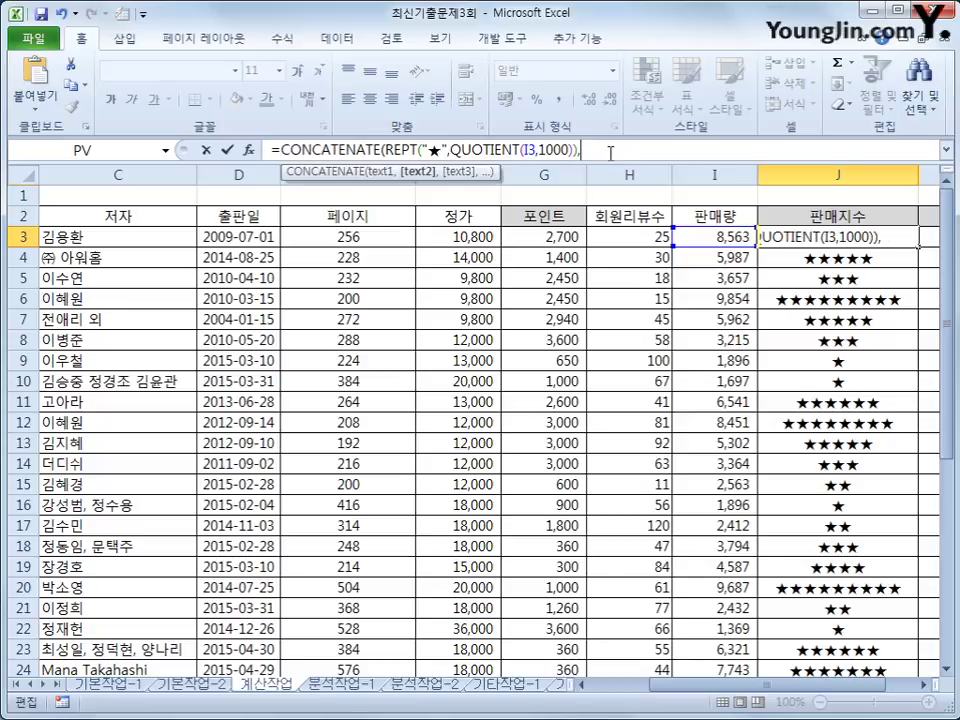
{"action": "type", "text": "rep"}
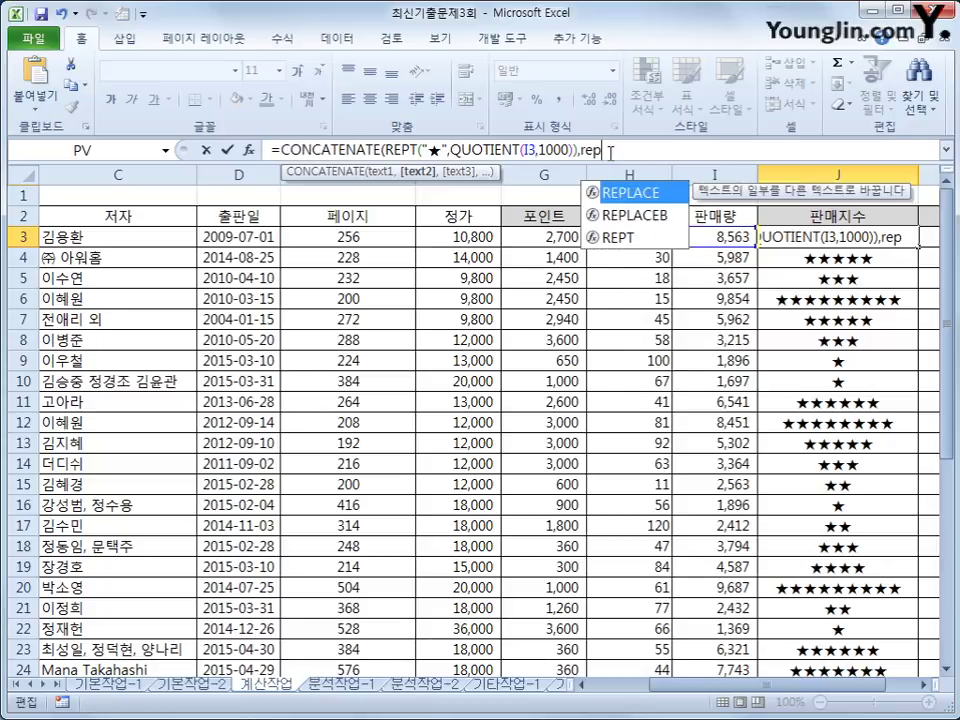
{"action": "type", "text": "t(\""}
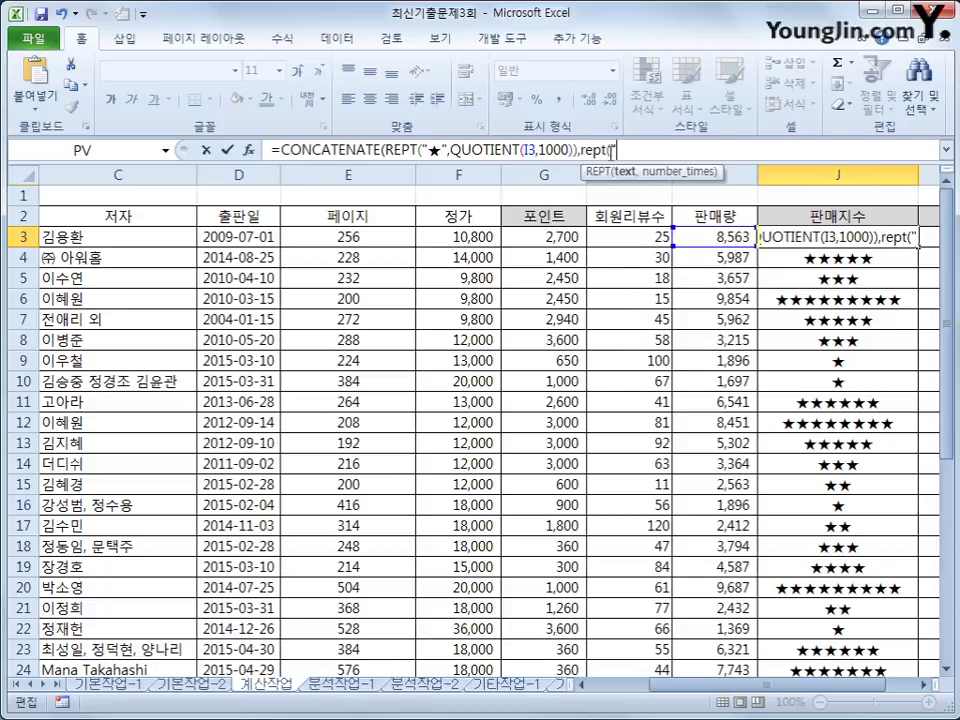
{"action": "type", "text": "a"}
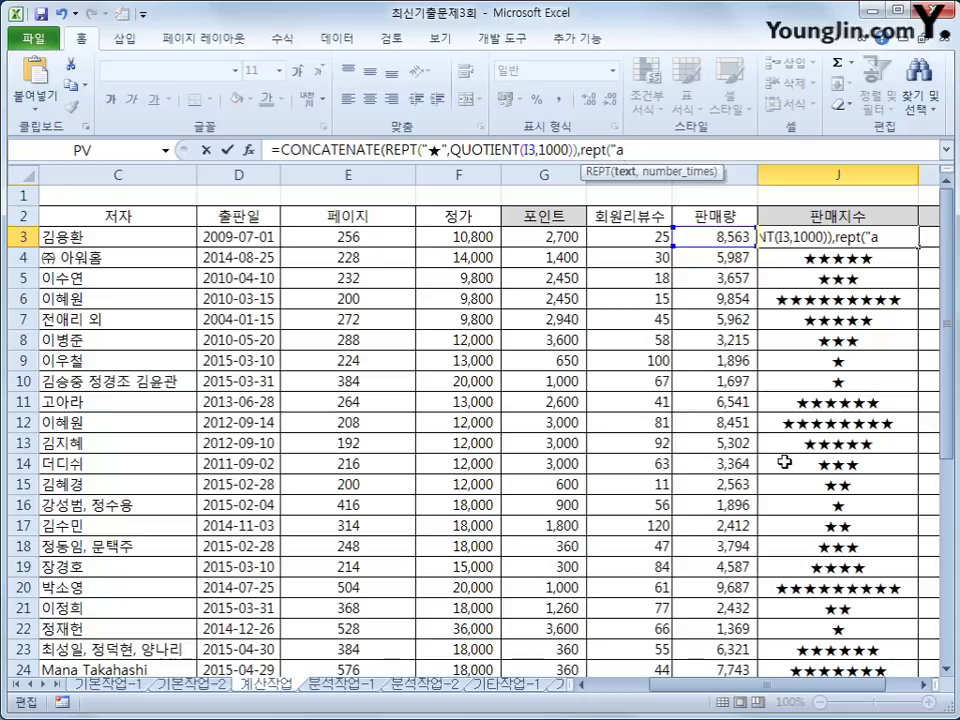
{"action": "key", "text": "BackSpace"}
{"action": "type", "text": "ㅁ"}
{"action": "key", "text": "Hangul_Hanja"}
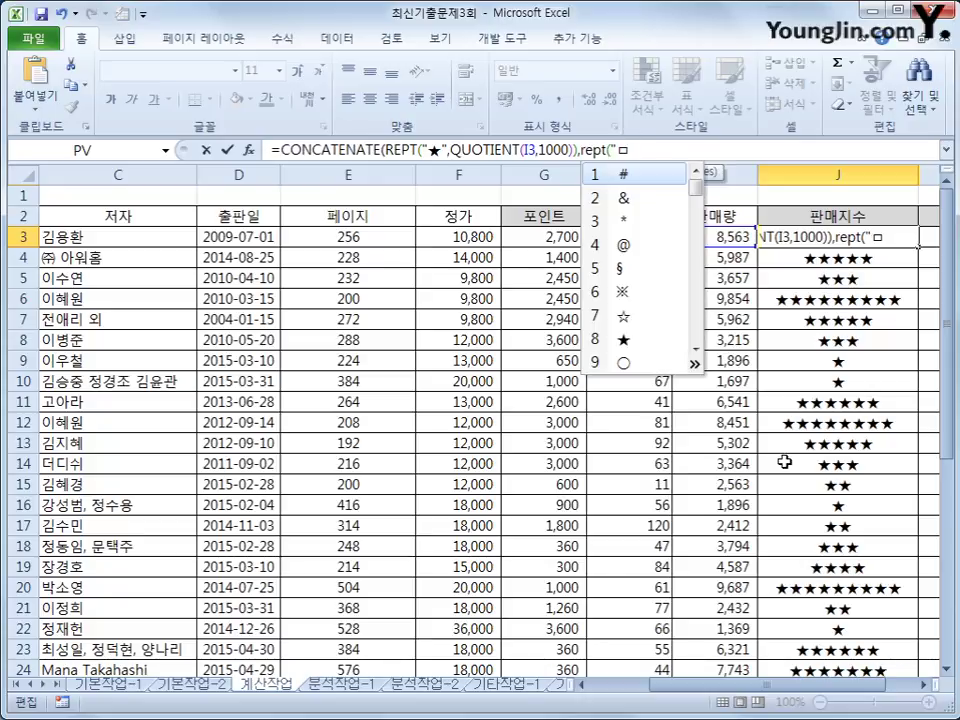
{"action": "left_click", "coordinate": [636, 323]}
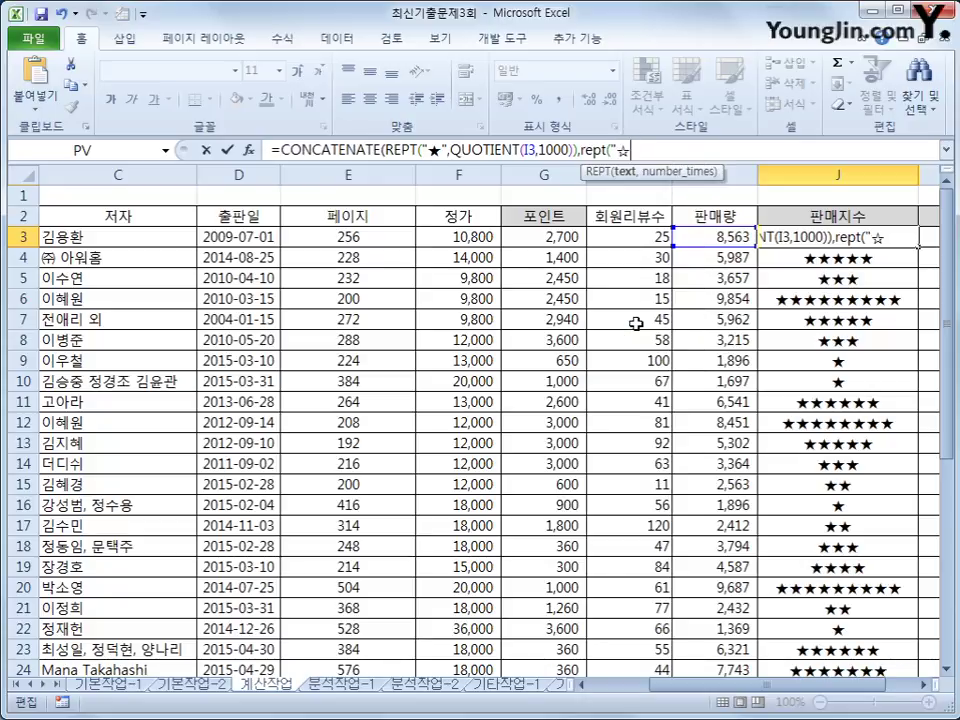
Set the white-star count to 10-QUOTIENT(I3,1000), close the brackets and commit J3.
{"action": "type", "text": "\","}
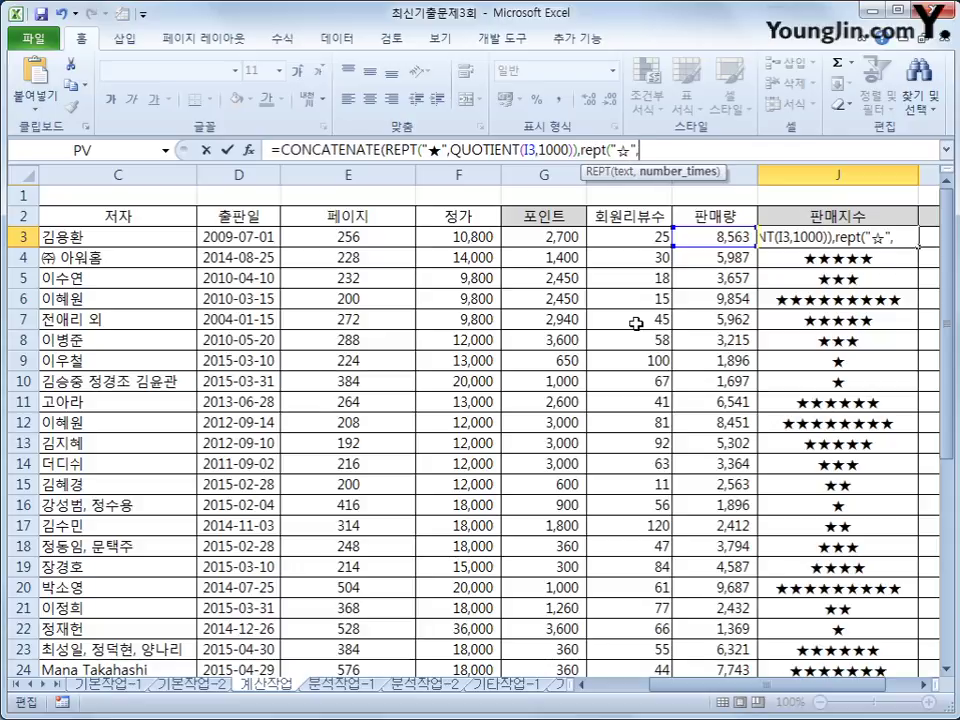
{"action": "type", "text": "10-"}
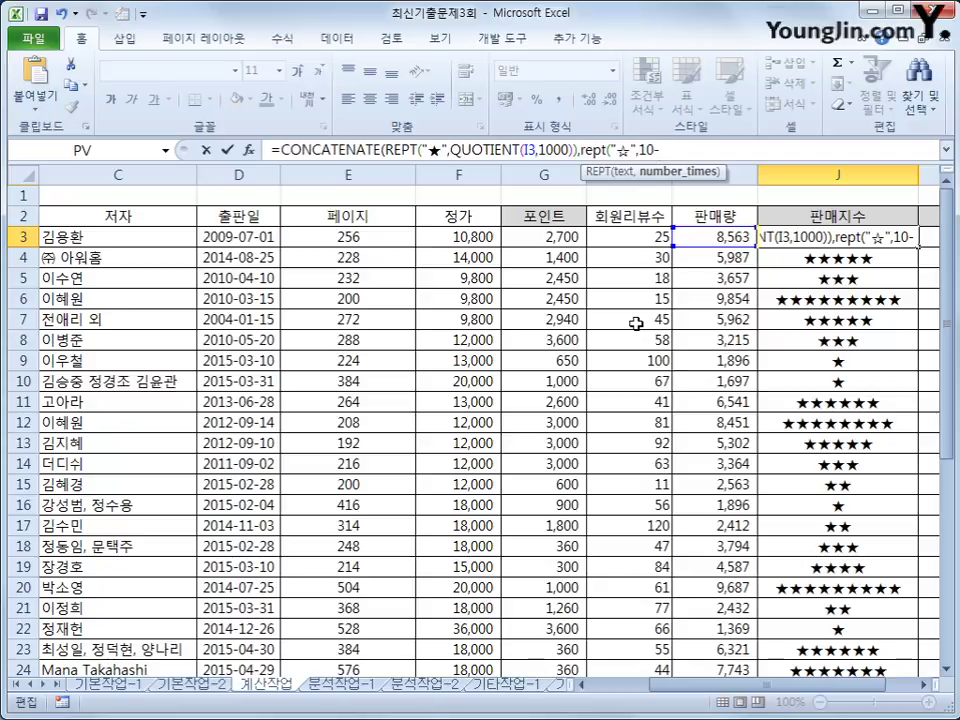
{"action": "type", "text": "qu"}
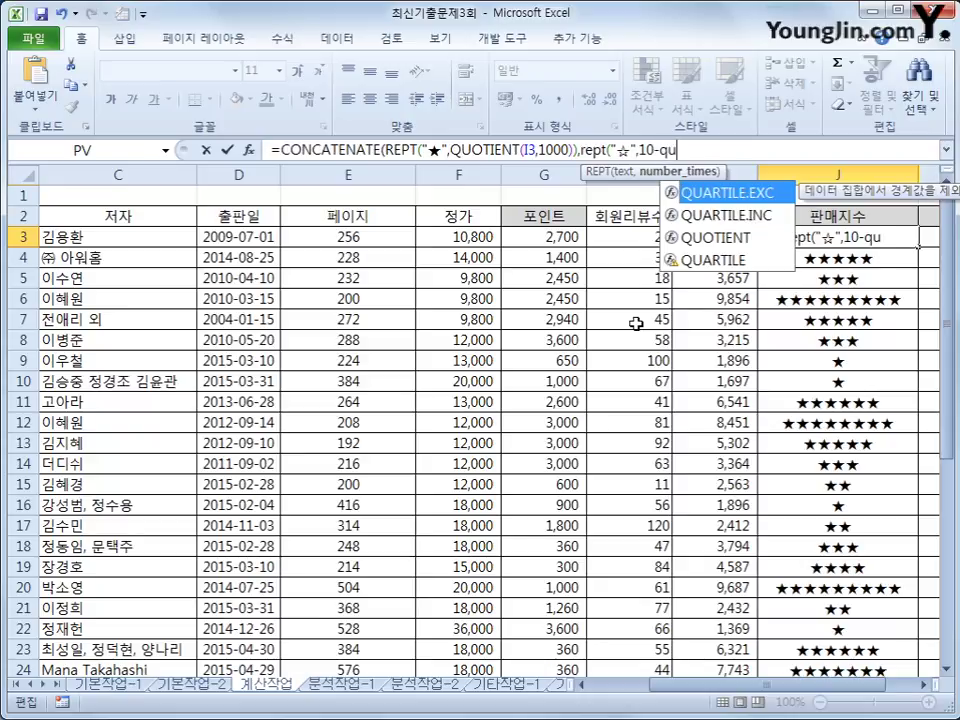
{"action": "key", "text": "Down"}
{"action": "key", "text": "Down"}
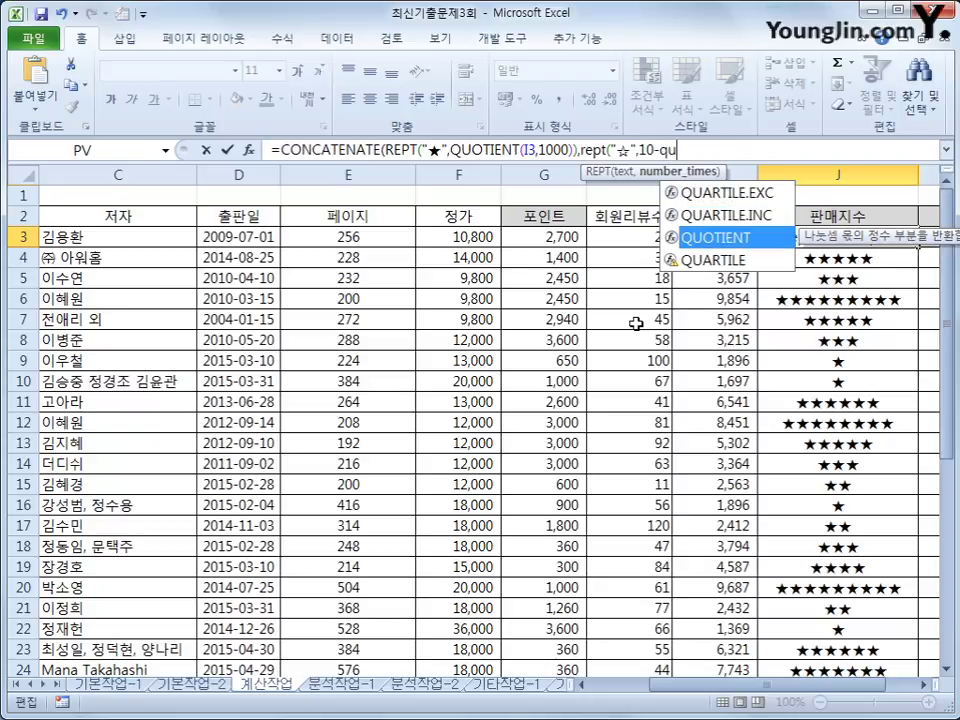
{"action": "key", "text": "Tab"}
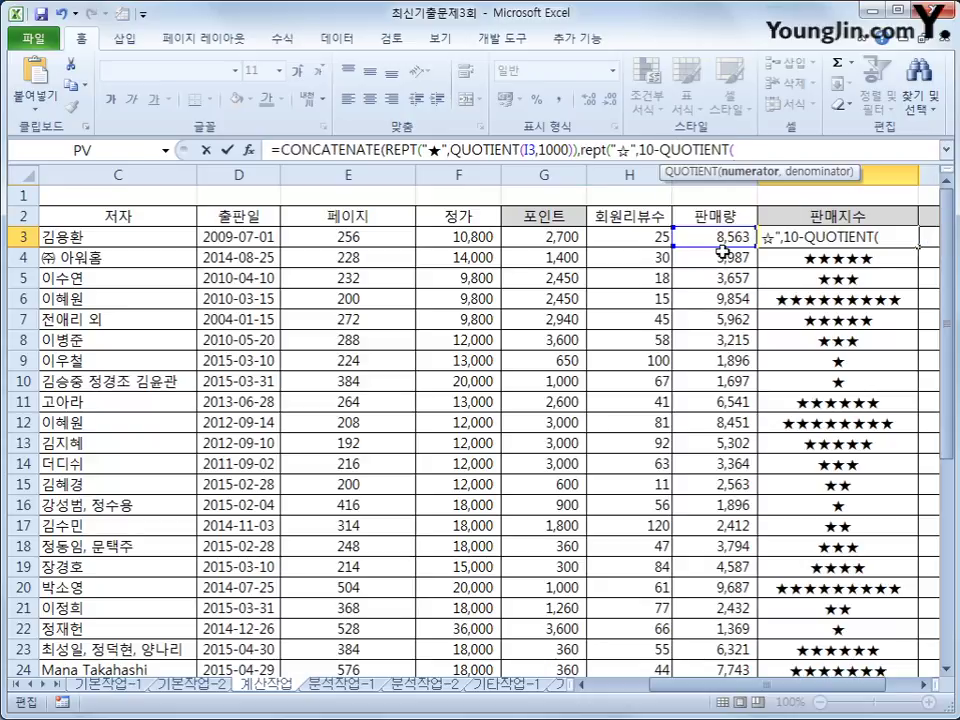
{"action": "left_click", "coordinate": [724, 238]}
{"action": "type", "text": ",1000"}
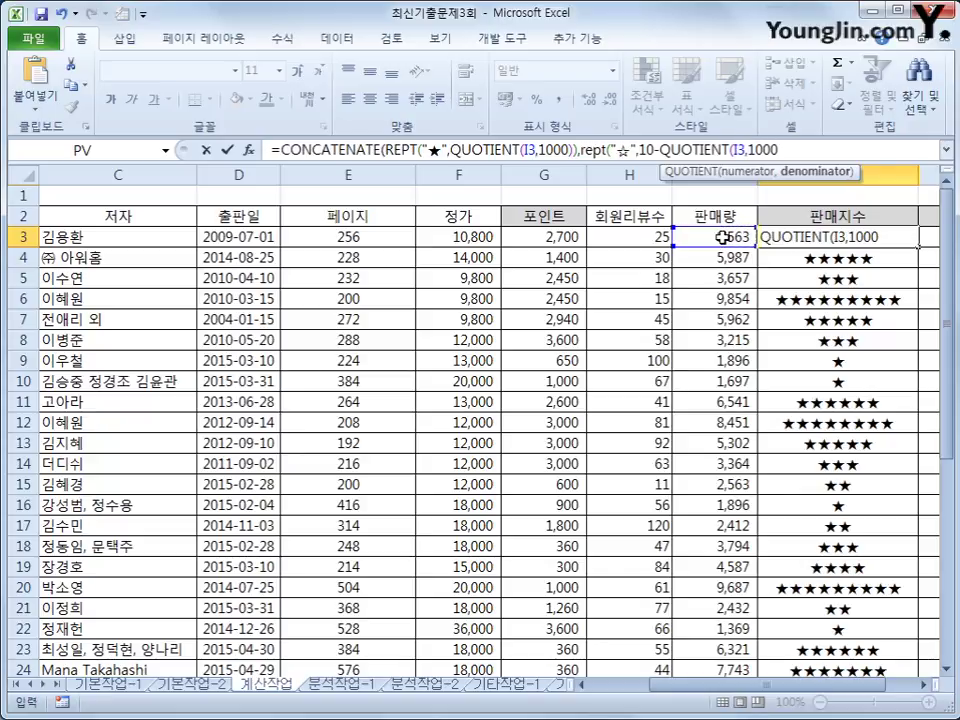
{"action": "type", "text": "))"}
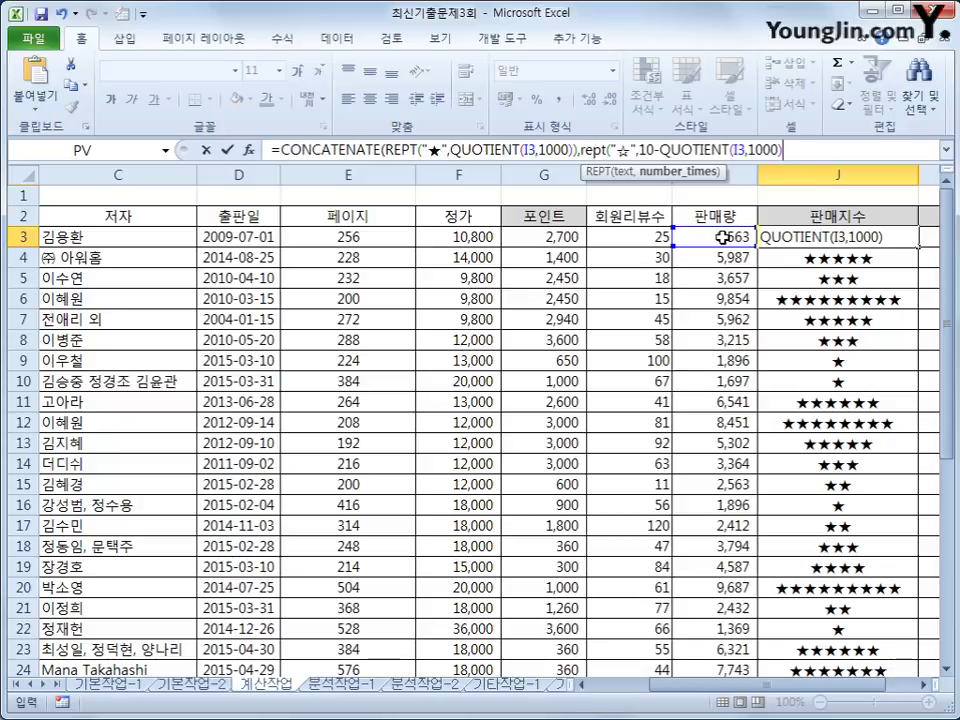
{"action": "type", "text": ")"}
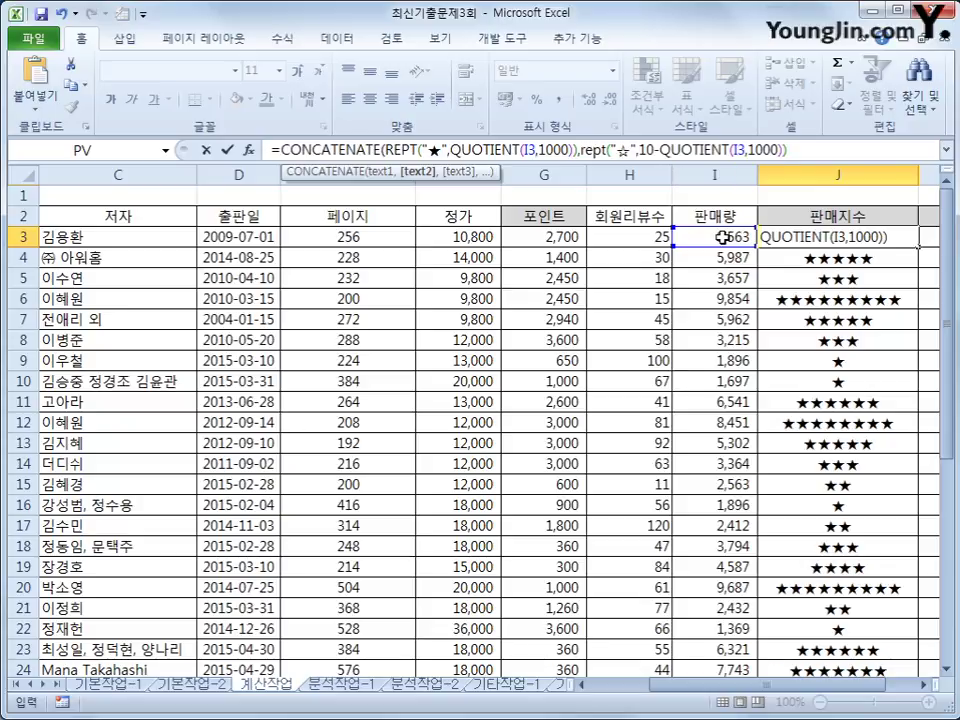
{"action": "key", "text": "Return"}
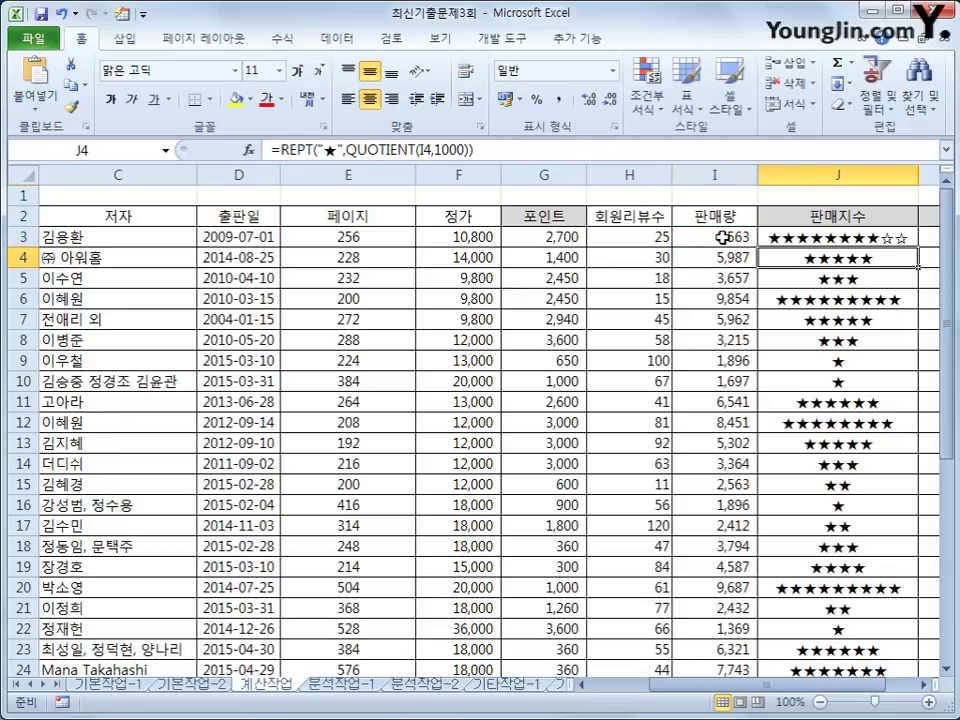
Fill the J3 star formula down to J29 and check the copy in J9.
{"action": "key", "text": "Up"}
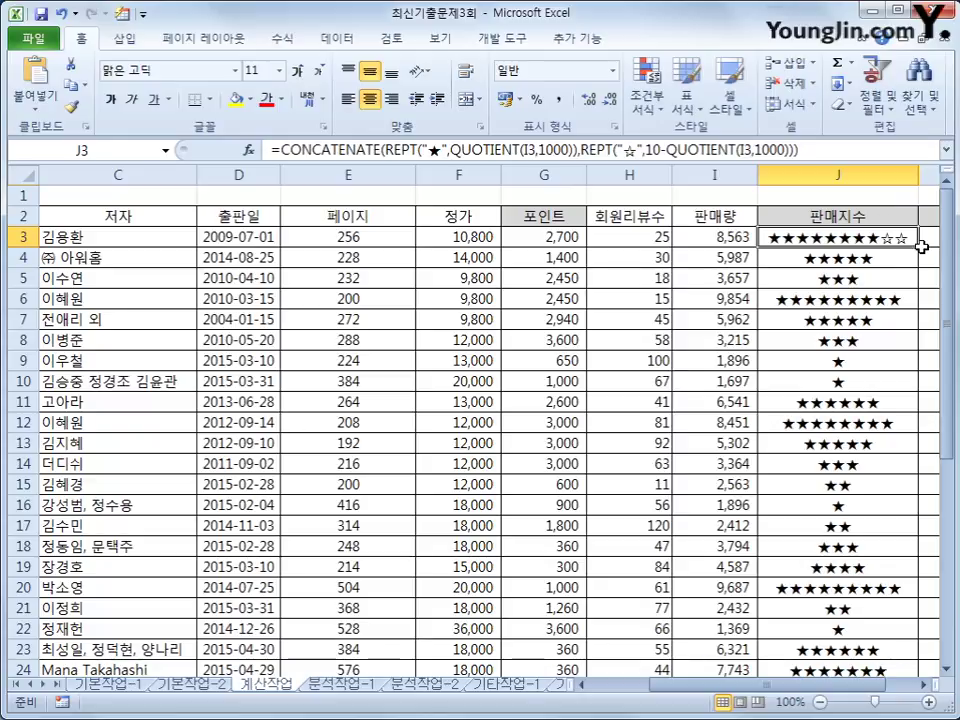
{"action": "double_click", "coordinate": [915, 246]}
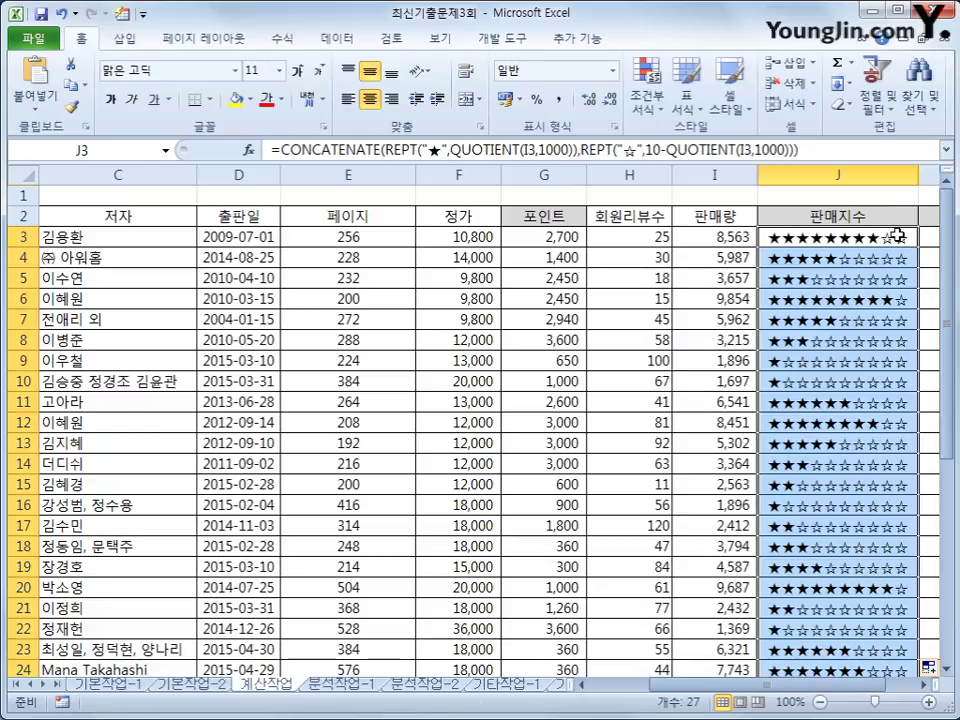
{"action": "scroll", "coordinate": [906, 566], "scroll_direction": "down", "scroll_amount": 1}
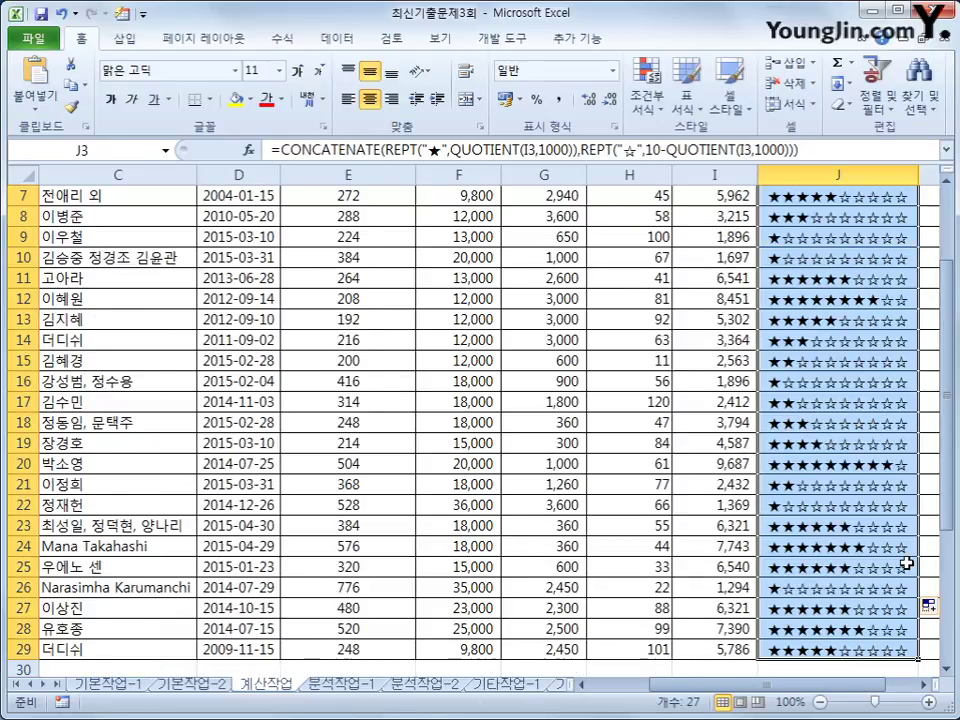
{"action": "scroll", "coordinate": [904, 561], "scroll_direction": "up", "scroll_amount": 2}
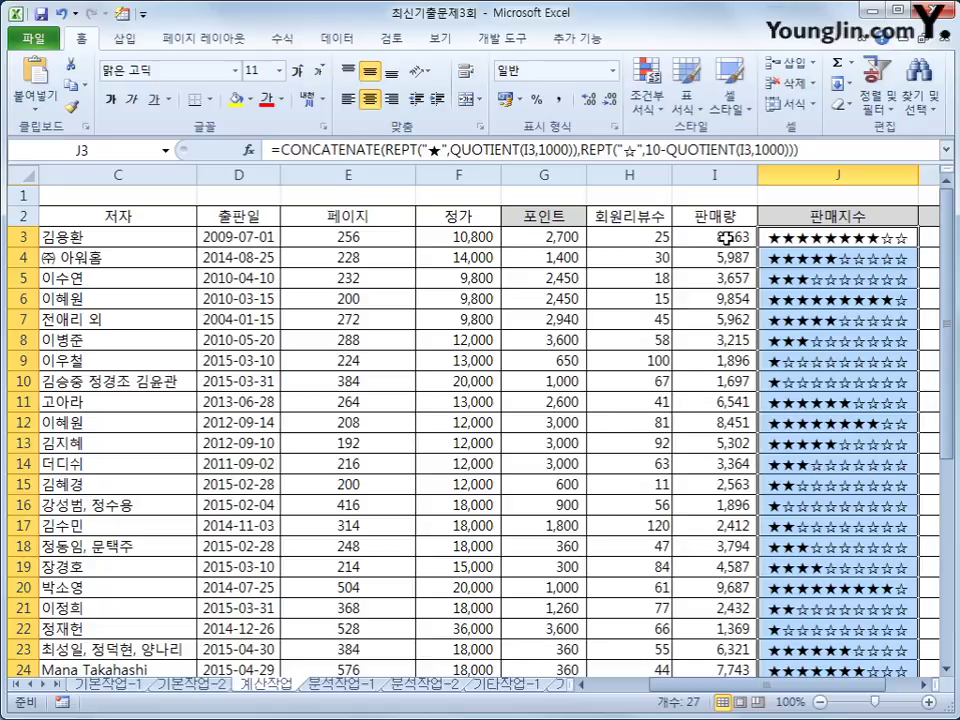
{"action": "left_click", "coordinate": [876, 363]}
{"action": "left_click", "coordinate": [908, 238]}
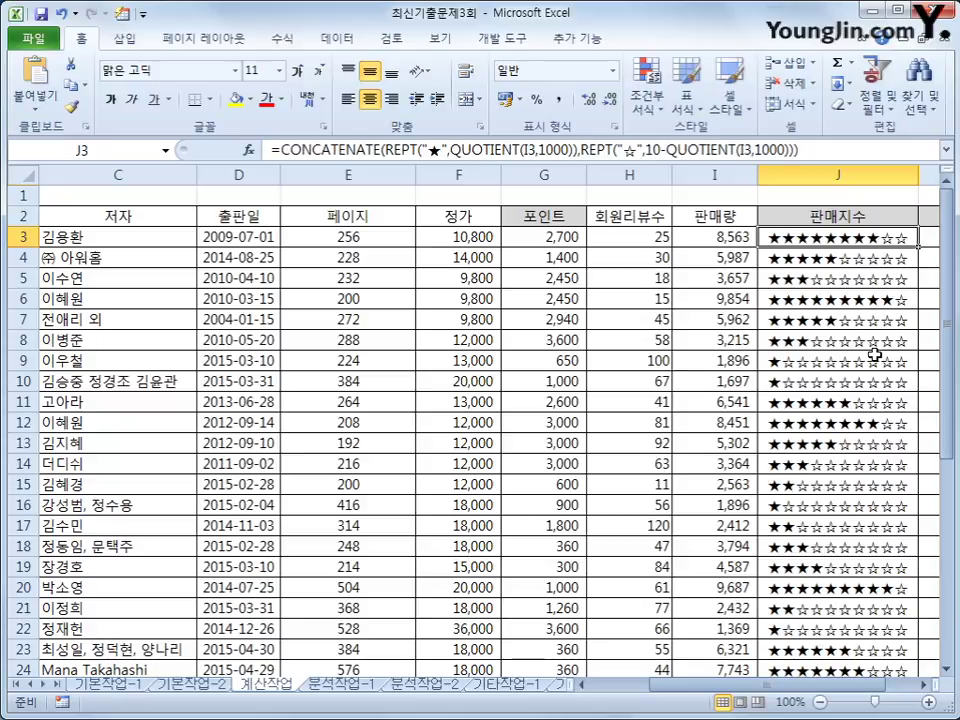
{"action": "left_click_drag", "start_coordinate": [784, 688], "coordinate": [855, 690]}
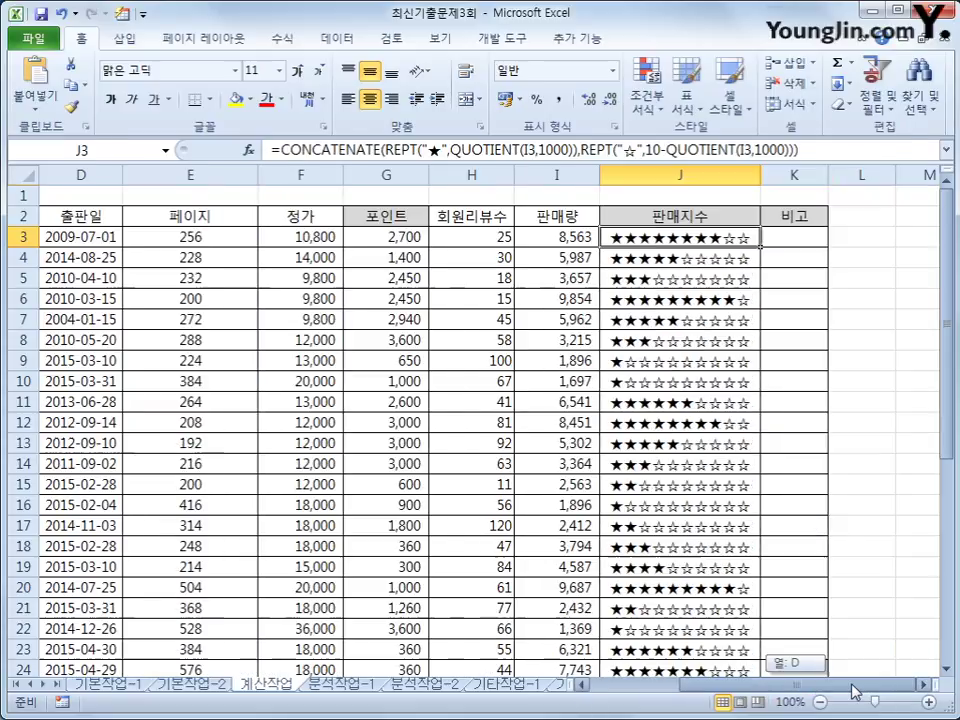
With K3 selected, launch the Visual Basic editor from Developer and insert a new module.
{"action": "left_click", "coordinate": [797, 238]}
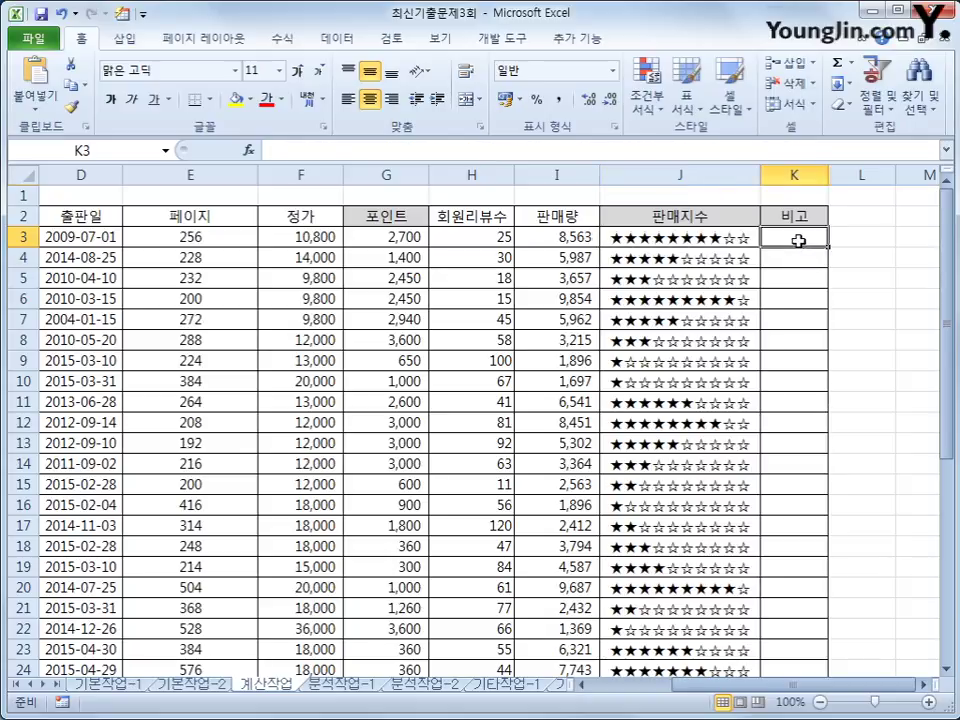
{"action": "left_click", "coordinate": [495, 40]}
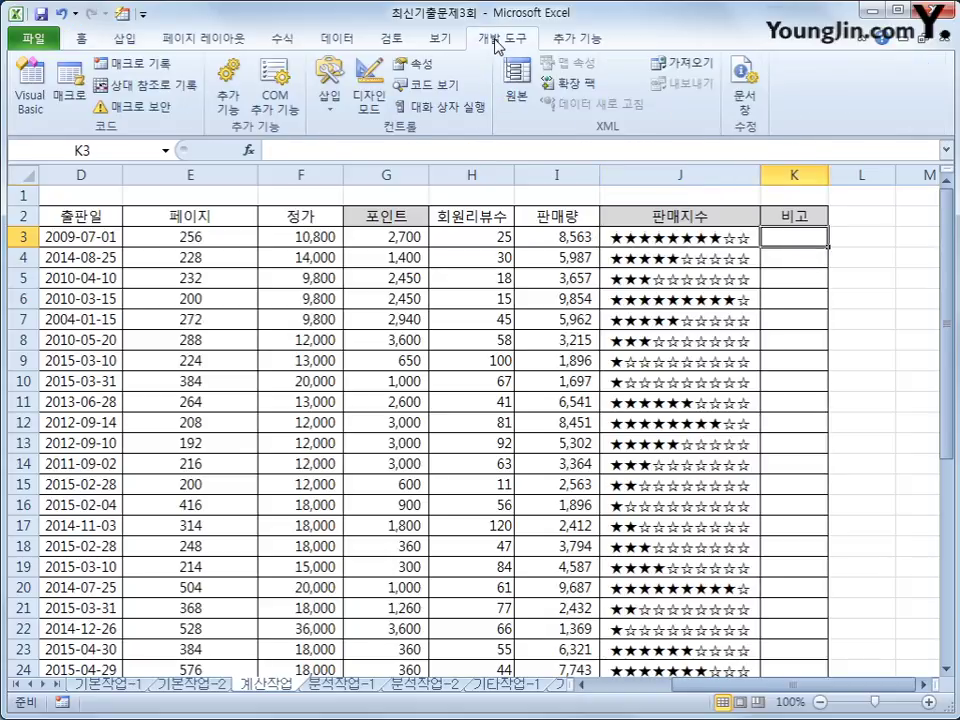
{"action": "left_click", "coordinate": [30, 88]}
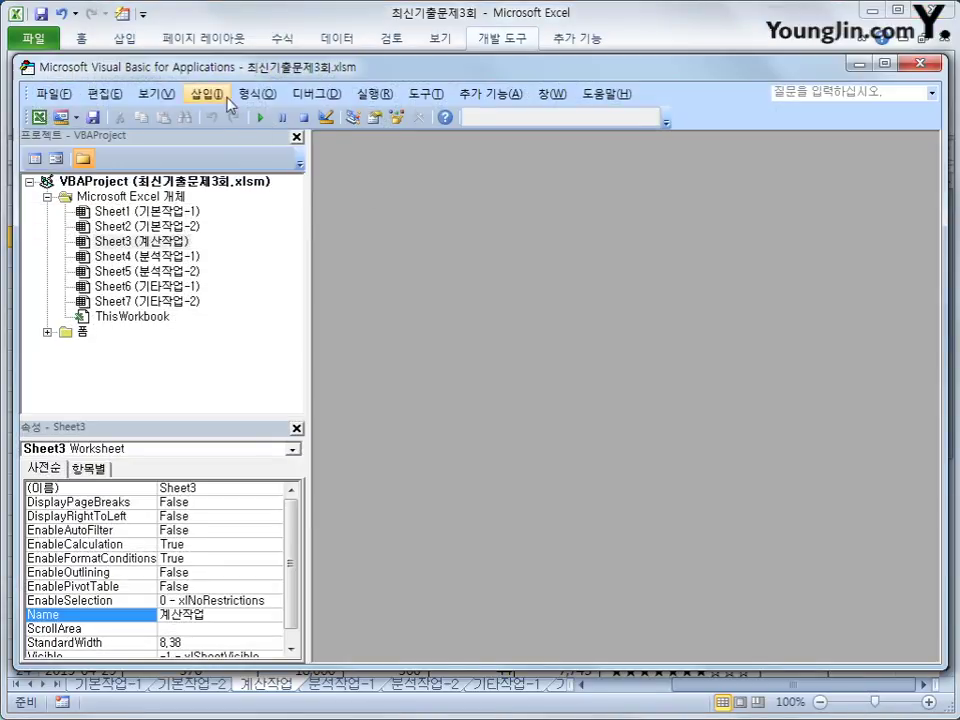
{"action": "left_click", "coordinate": [207, 93]}
{"action": "left_click", "coordinate": [240, 165]}
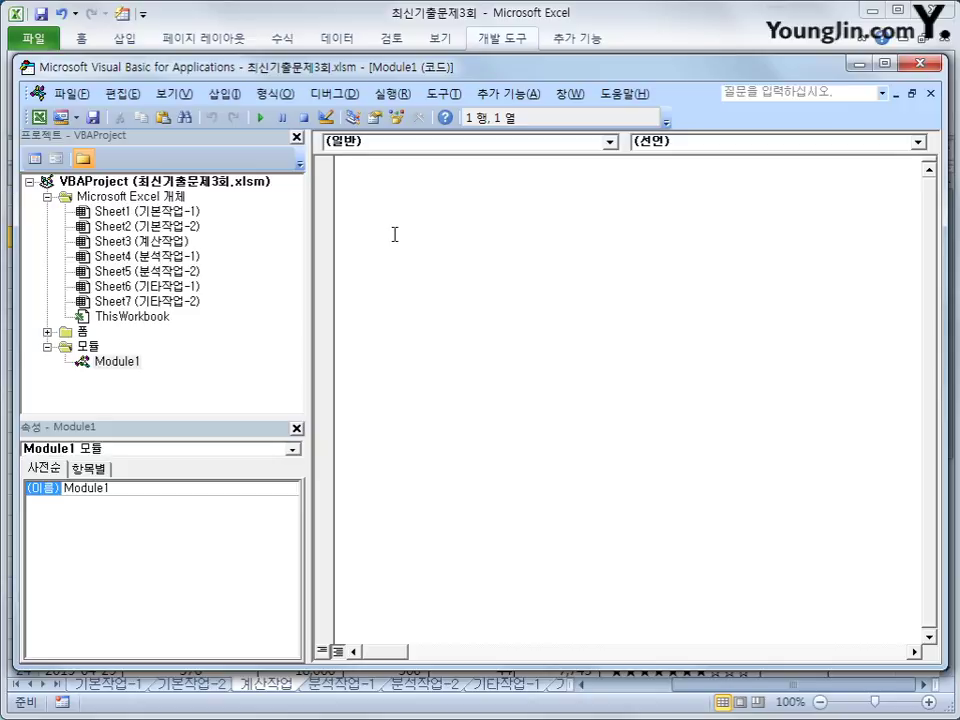
Enter the declaration Public Function fn비고(회원리뷰수, 판매량) and leave blank lines in its body.
{"action": "type", "text": "public function fn"}
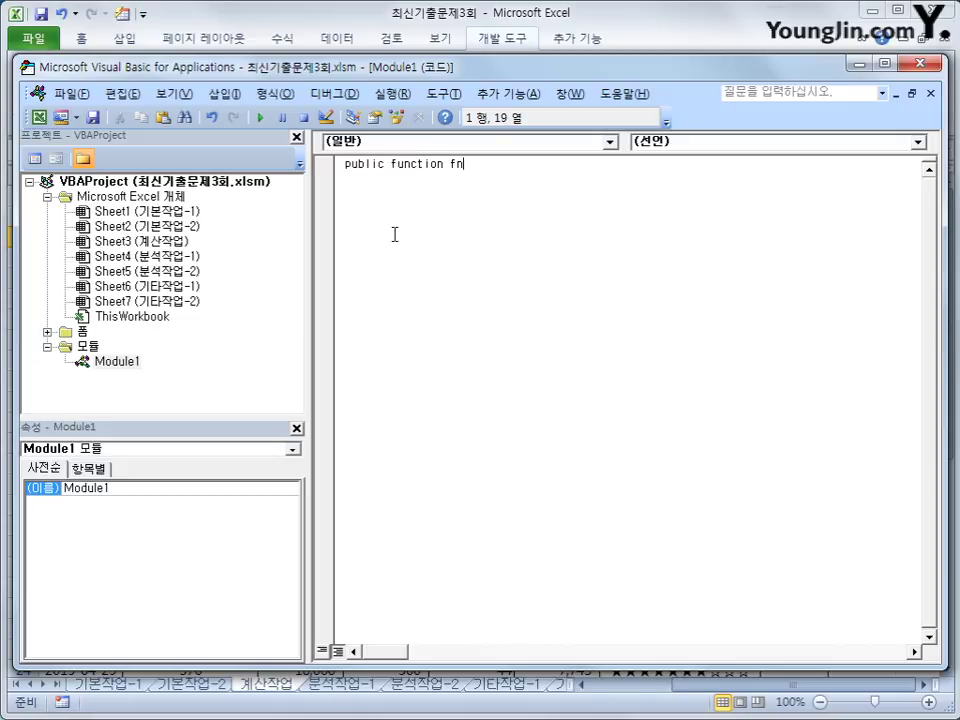
{"action": "type", "text": "비고("}
{"action": "type", "text": "회원"}
{"action": "type", "text": "ㅂ"}
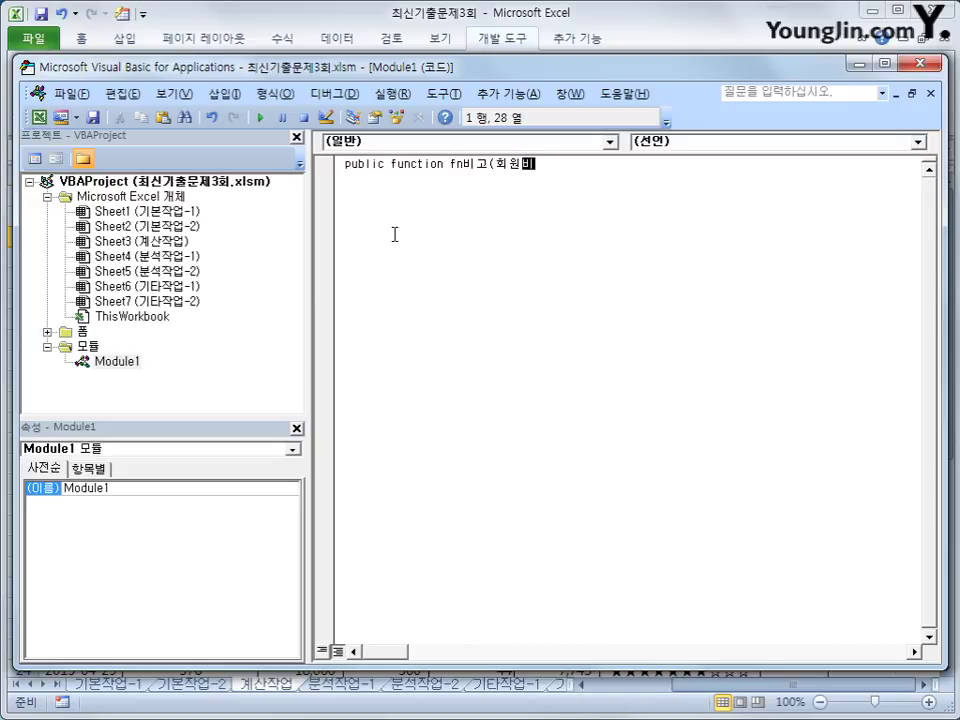
{"action": "type", "text": "비"}
{"action": "key", "text": "BackSpace"}
{"action": "type", "text": "뷰수, 판매량)"}
{"action": "key", "text": "Return"}
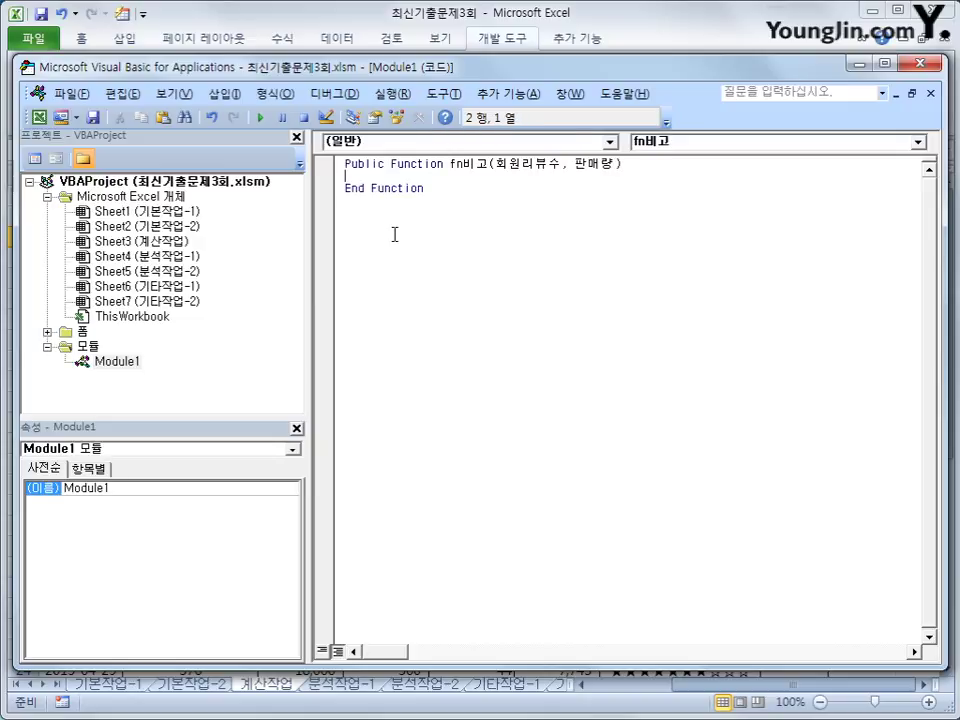
{"action": "key", "text": "Return"}
{"action": "key", "text": "Up"}
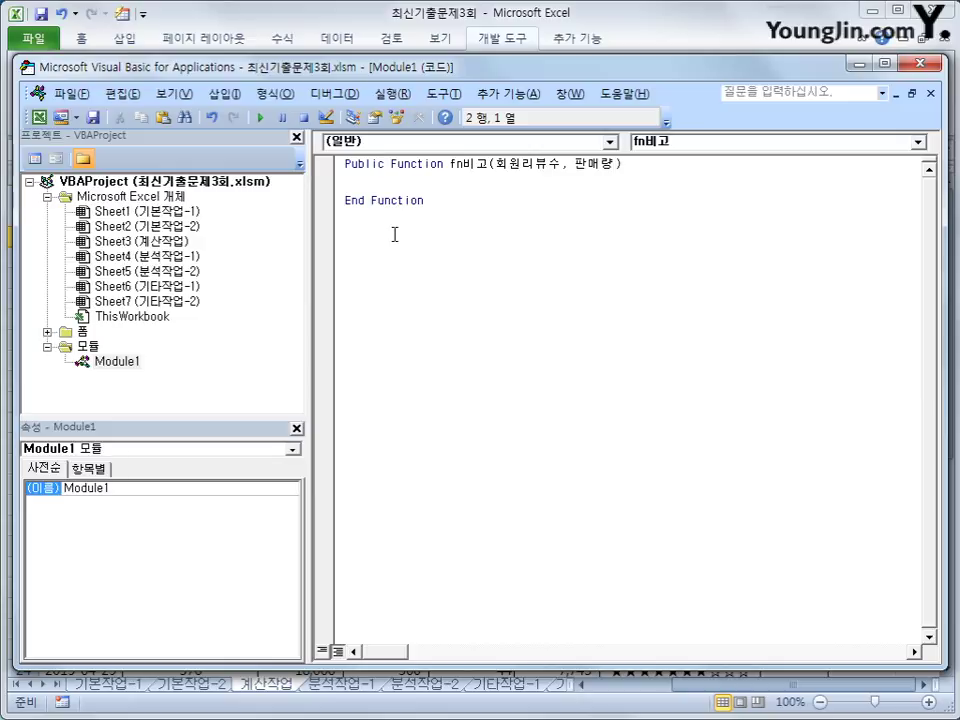
{"action": "key", "text": "Down"}
Write the If branch: 회원리뷰수 >=80 and 판매량 >=6000 returns "추천".
{"action": "key", "text": "Tab"}
{"action": "type", "text": "if 회원ㄹ"}
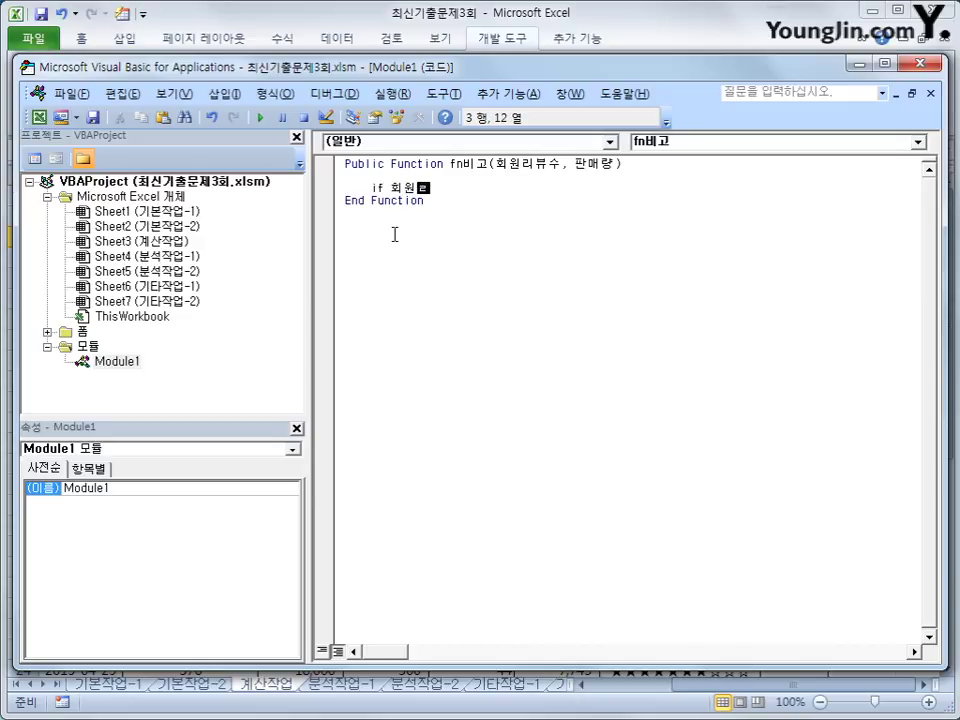
{"action": "type", "text": "리뷰수 >=80 "}
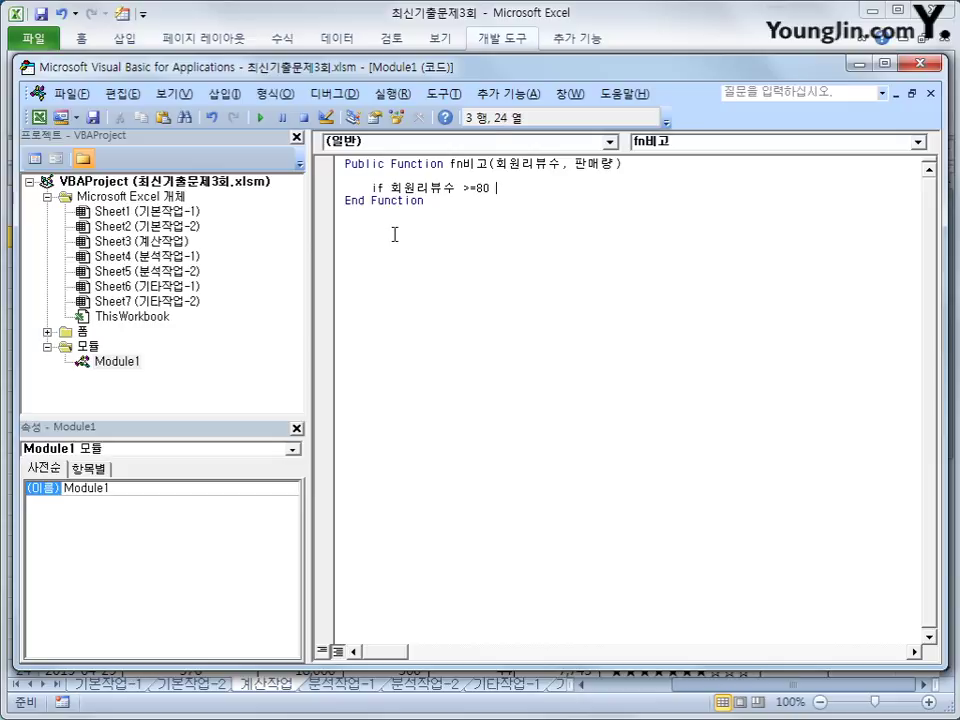
{"action": "type", "text": "무"}
{"action": "key", "text": "BackSpace"}
{"action": "type", "text": "and 판매량 ?"}
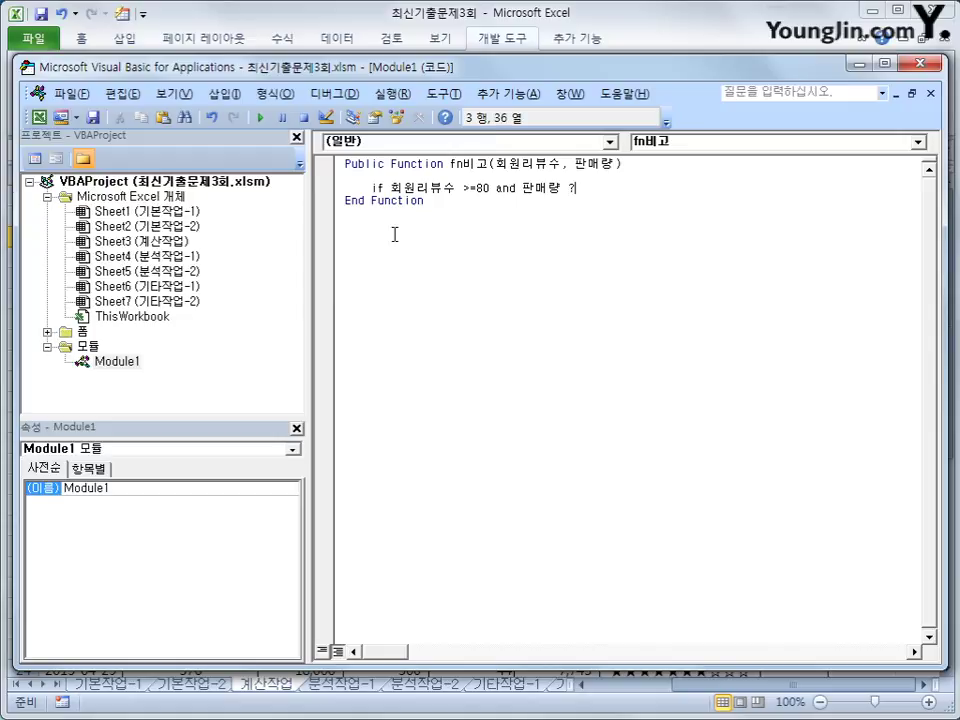
{"action": "key", "text": "BackSpace"}
{"action": "type", "text": ">=6000 then"}
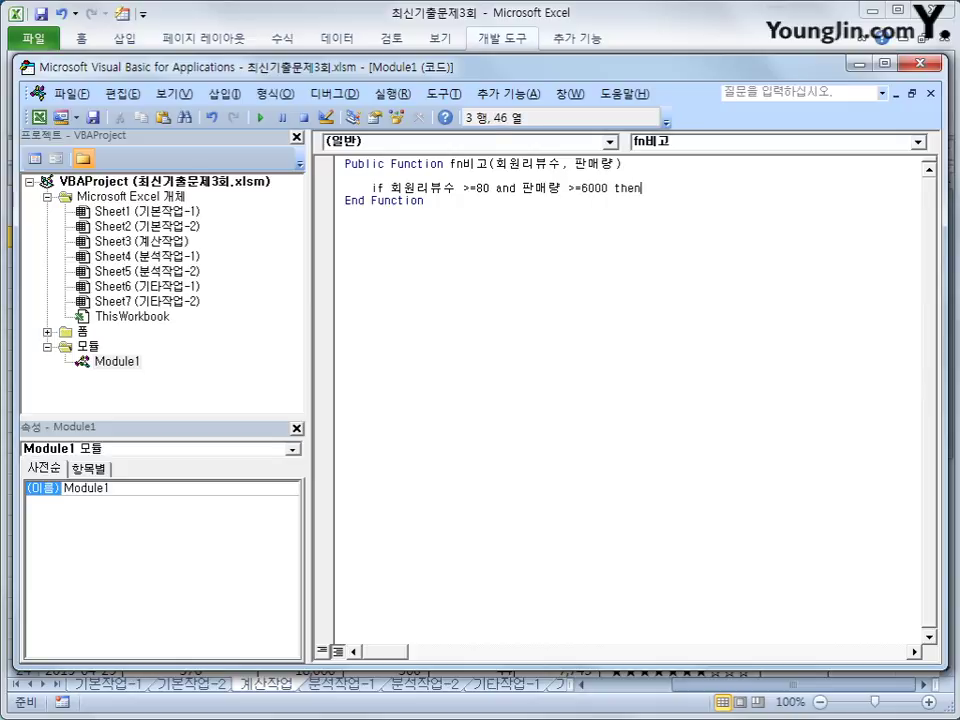
{"action": "key", "text": "Return"}
{"action": "key", "text": "Tab"}
{"action": "type", "text": "fn"}
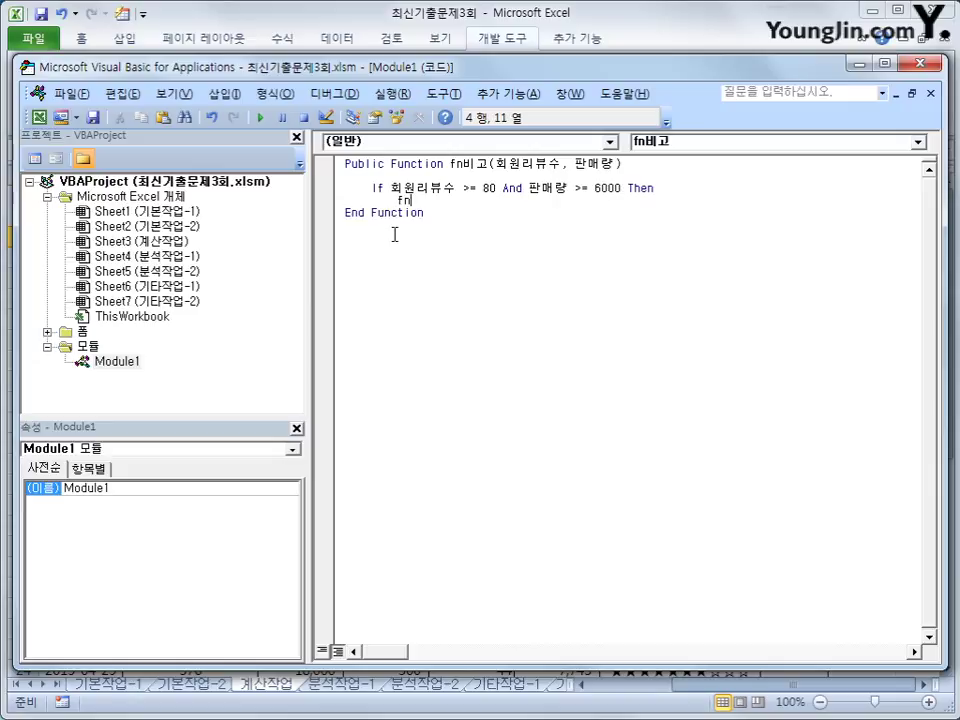
{"action": "type", "text": "비고 "}
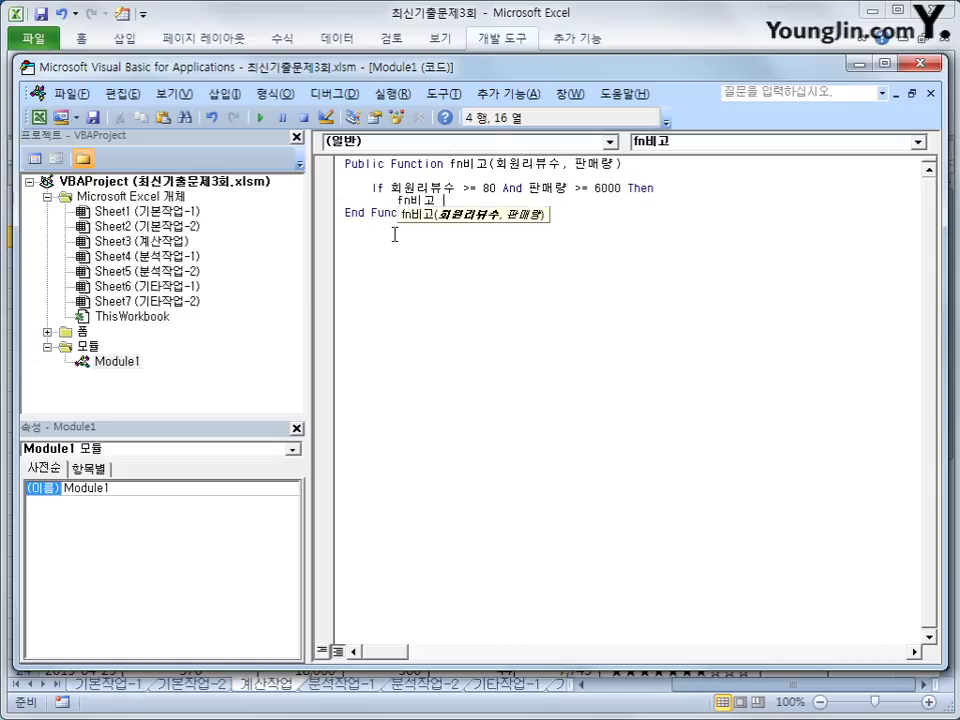
{"action": "type", "text": "=\"최"}
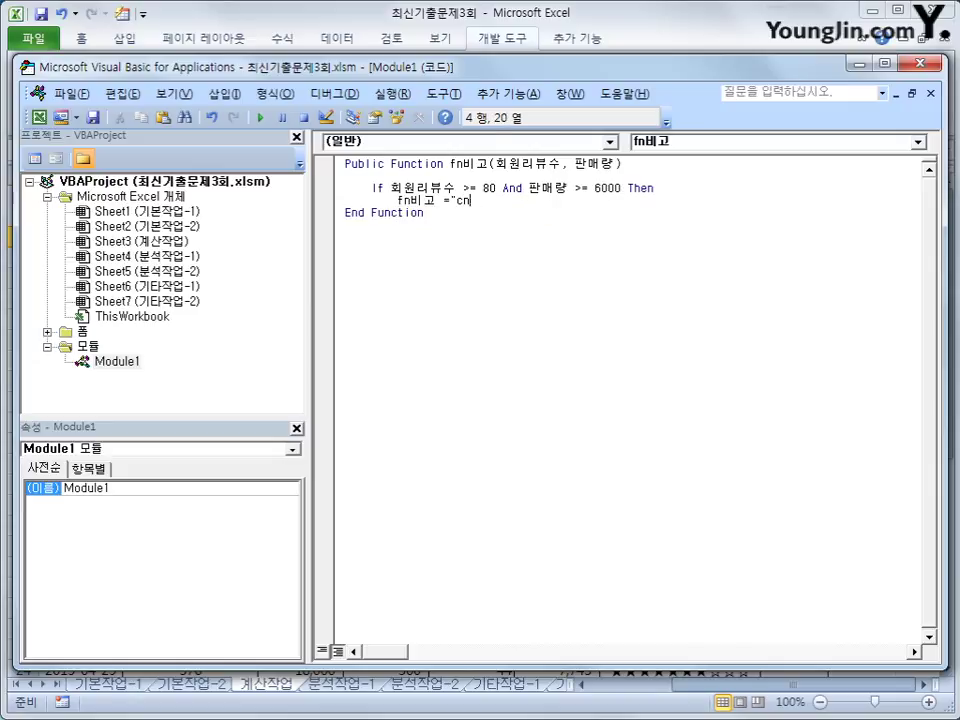
{"action": "key", "text": "BackSpace"}
{"action": "type", "text": "ㅊ추천\""}
{"action": "key", "text": "Return"}
{"action": "key", "text": "BackSpace"}
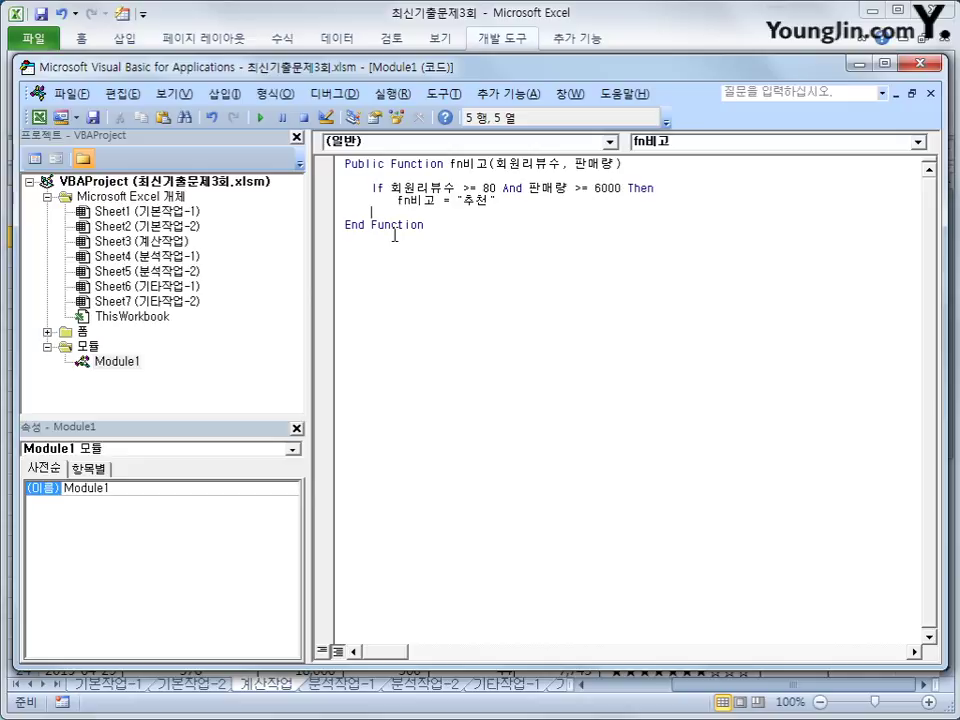
Add an ElseIf branch: 회원리뷰수 >=80 alone returns "관심도서".
{"action": "type", "text": "elseif 회원리뷰"}
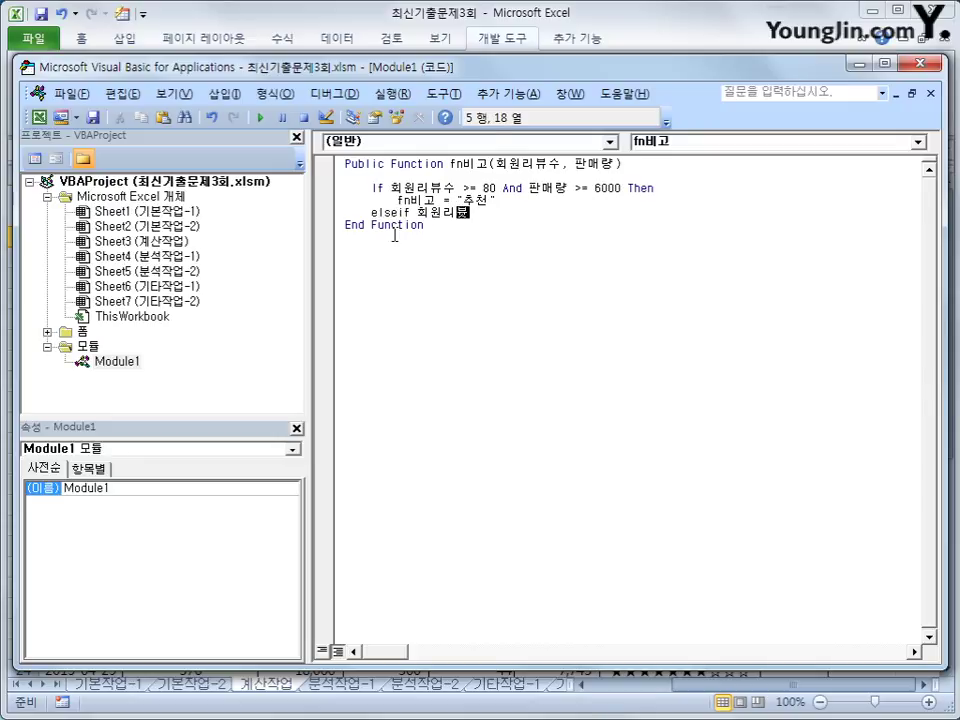
{"action": "type", "text": "수 >=80 then"}
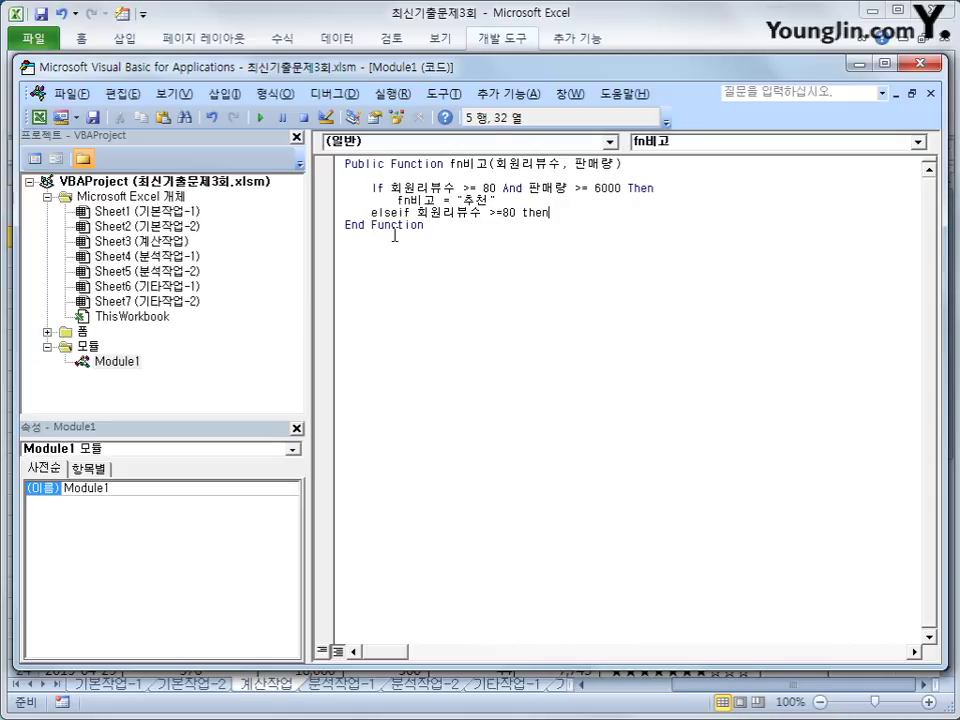
{"action": "key", "text": "Return"}
{"action": "key", "text": "Tab"}
{"action": "type", "text": "fn비고 "}
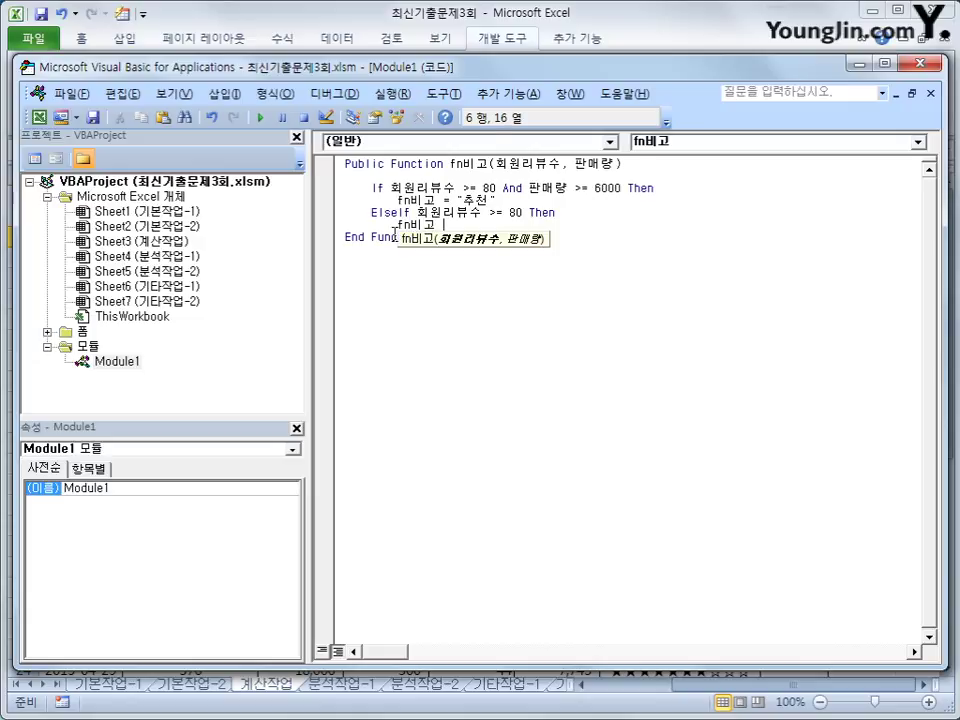
{"action": "type", "text": "= \"관"}
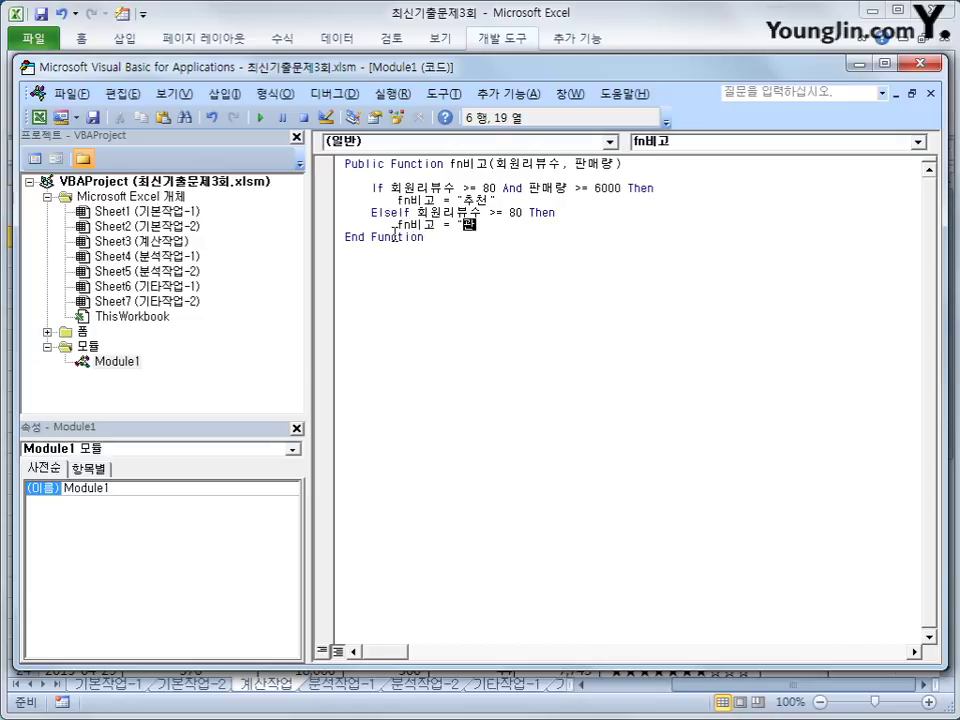
{"action": "type", "text": "심도서\""}
{"action": "key", "text": "Return"}
{"action": "key", "text": "BackSpace"}
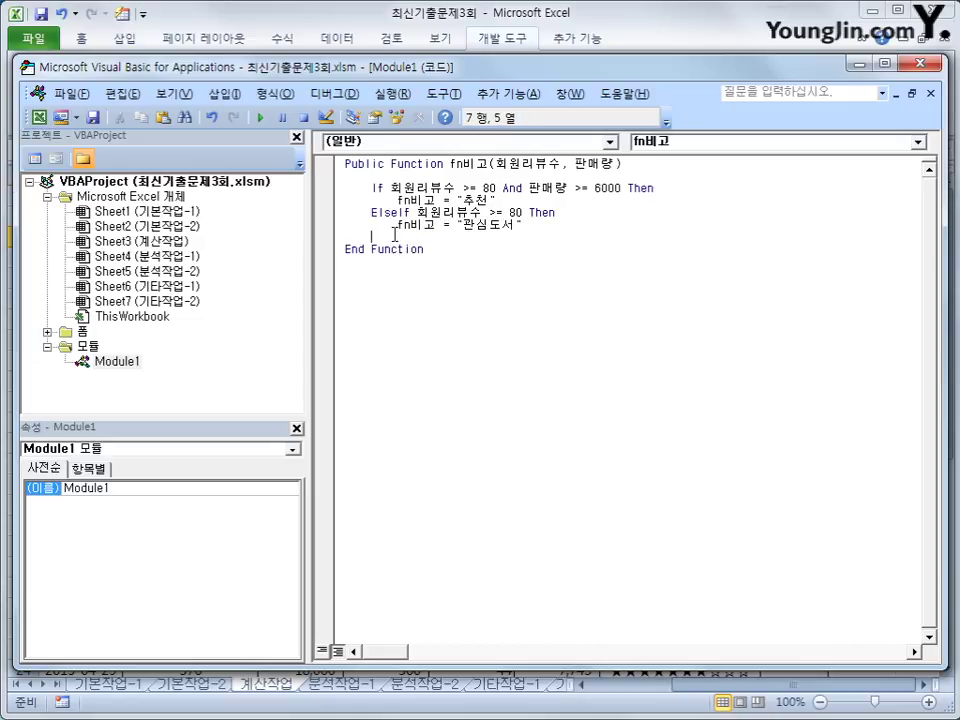
Add an ElseIf branch: 판매량 >=6000 alone returns "인기도서".
{"action": "type", "text": "else"}
{"action": "type", "text": "if "}
{"action": "type", "text": "판매"}
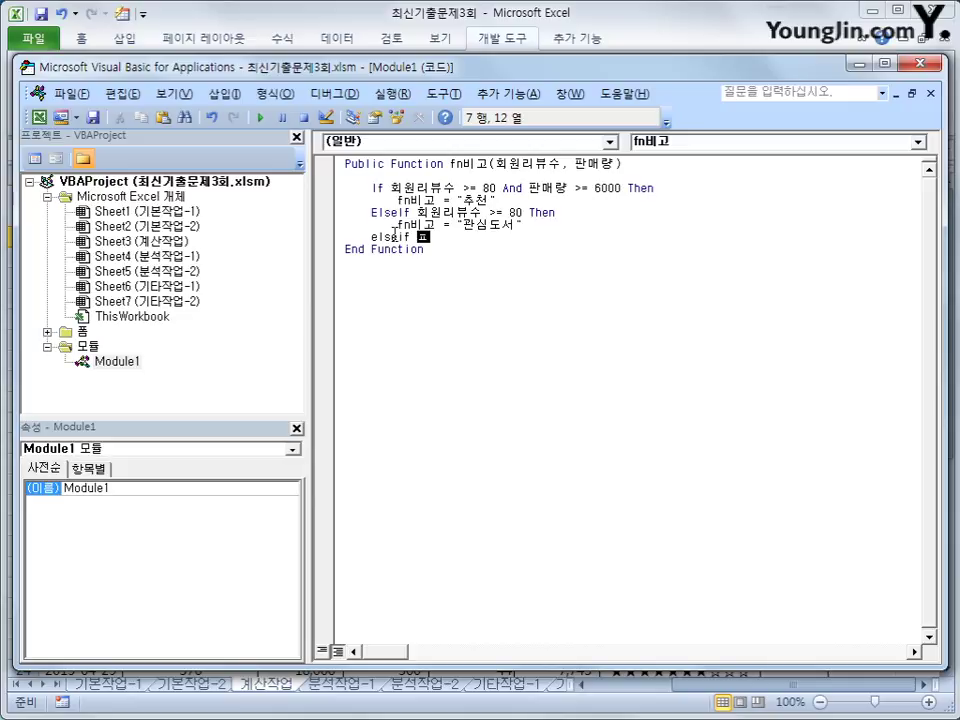
{"action": "type", "text": "량 >=6000 "}
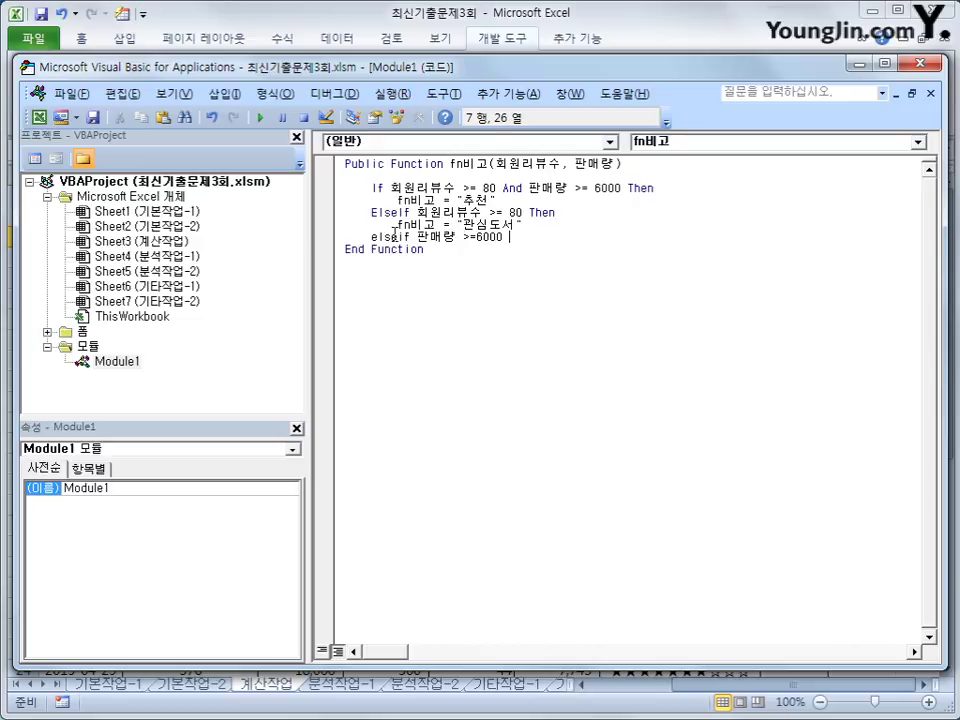
{"action": "type", "text": "then"}
{"action": "key", "text": "Return"}
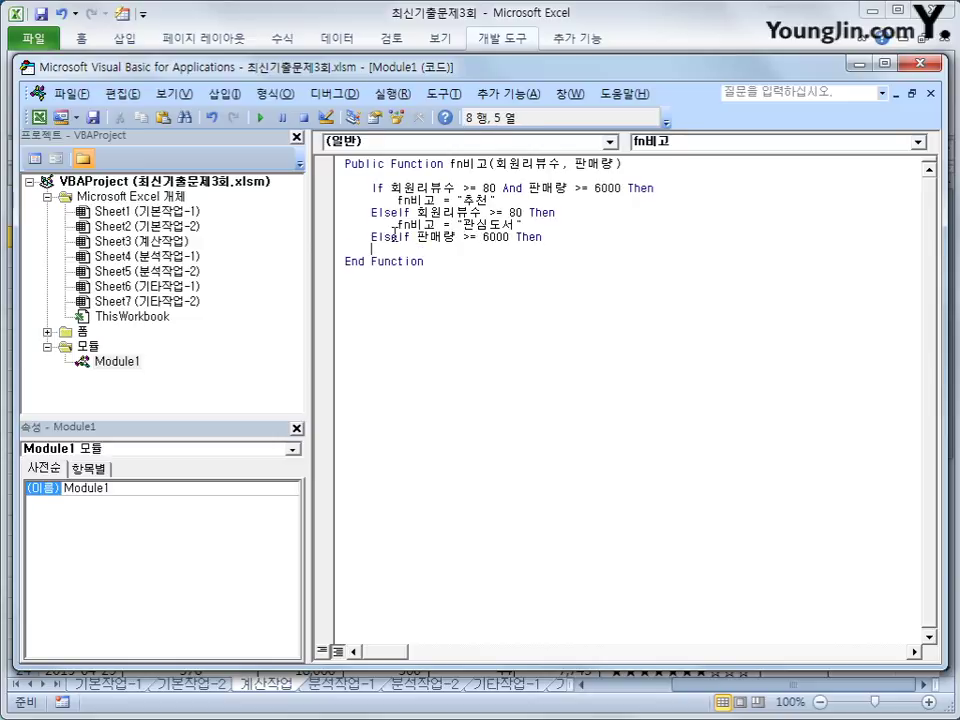
{"action": "key", "text": "Tab"}
{"action": "type", "text": "fn비고 = "}
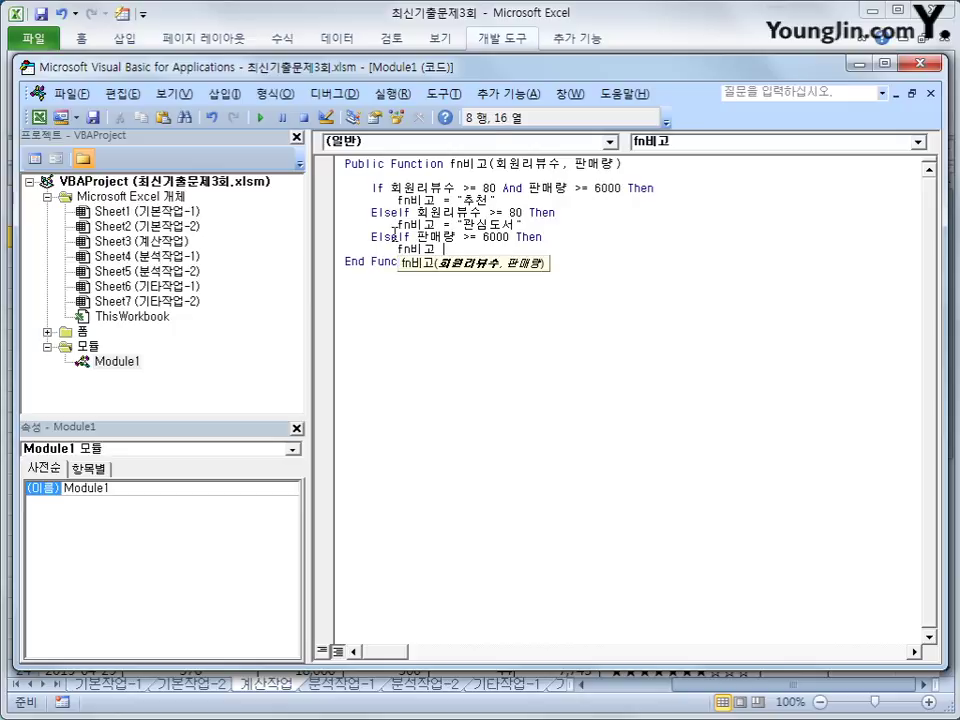
{"action": "type", "text": "\"인기도서"}
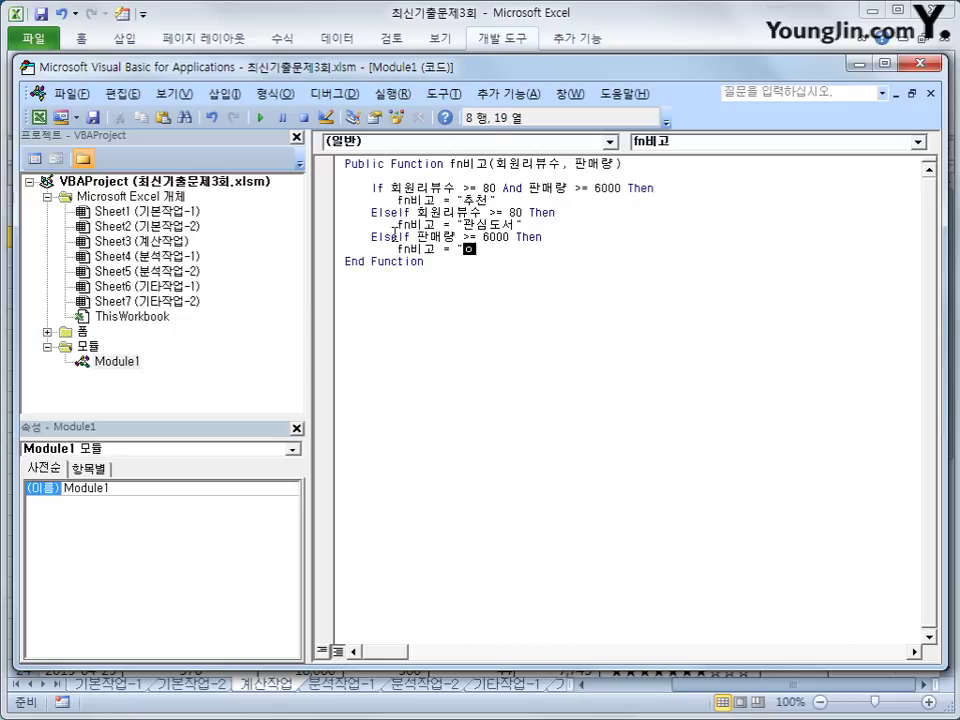
{"action": "type", "text": "\""}
{"action": "key", "text": "Return"}
{"action": "key", "text": "BackSpace"}
Add an Else branch returning "" and close the block with End If.
{"action": "type", "text": "else"}
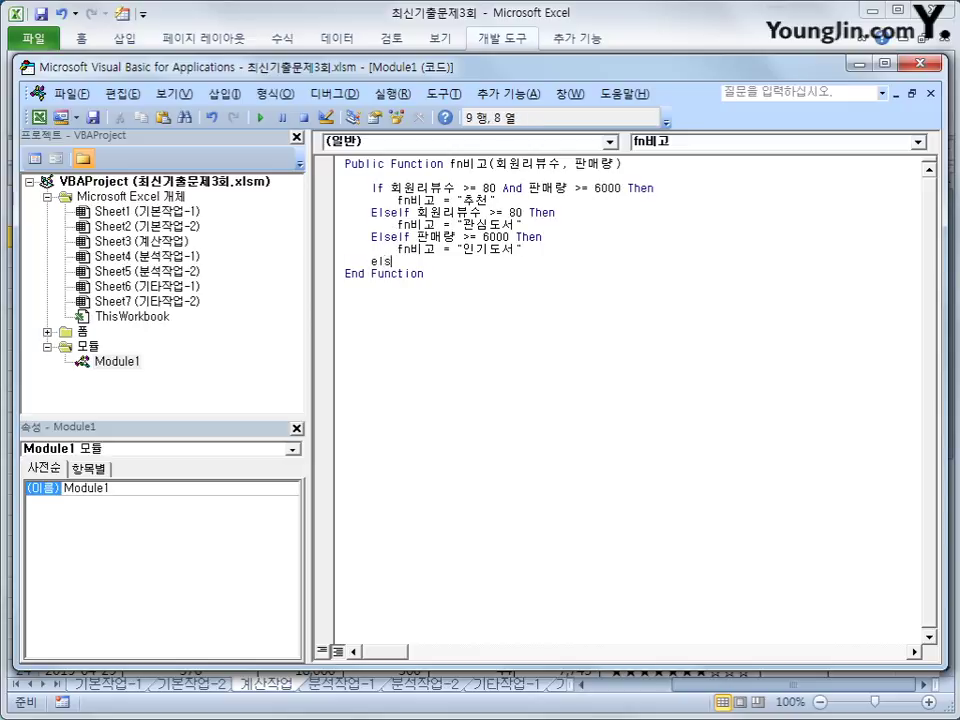
{"action": "key", "text": "Return"}
{"action": "key", "text": "Tab"}
{"action": "type", "text": "fn"}
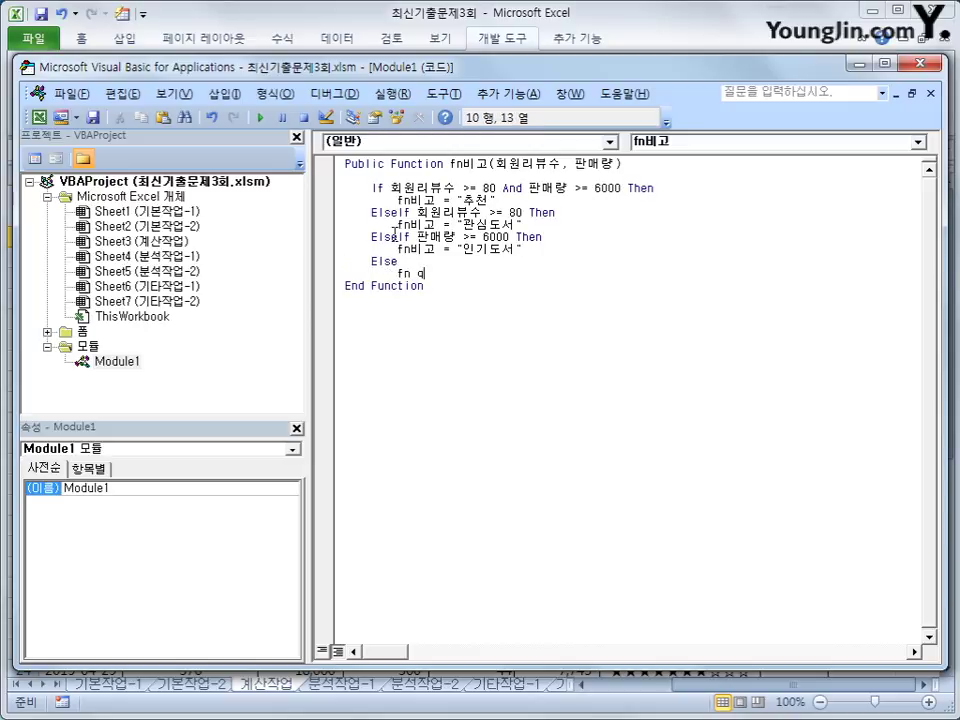
{"action": "key", "text": "BackSpace"}
{"action": "type", "text": "비고 =\"\""}
{"action": "key", "text": "Return"}
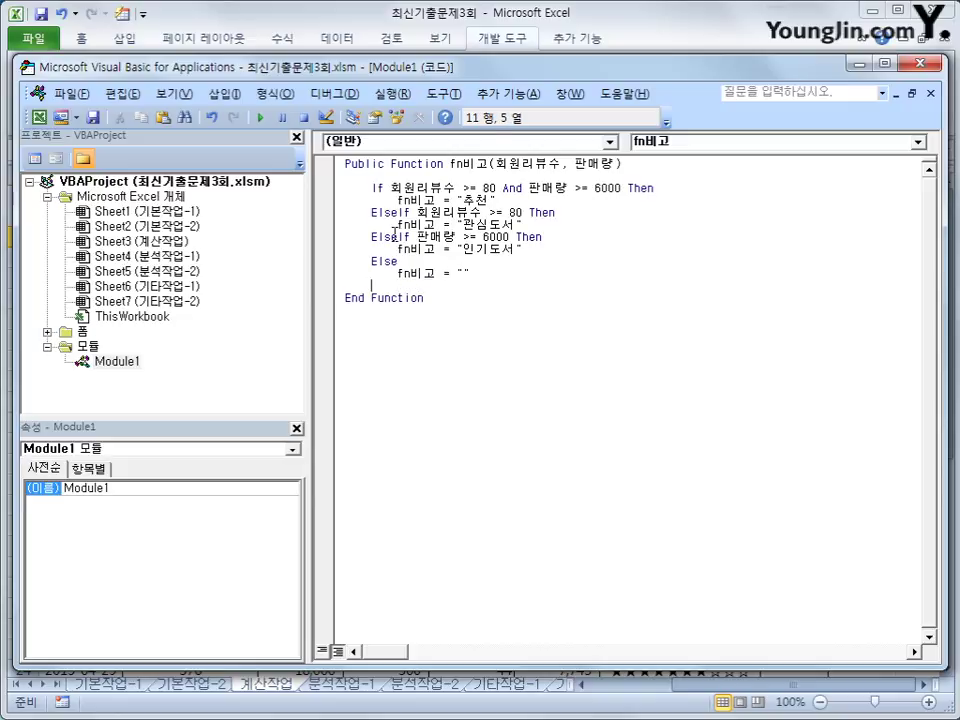
{"action": "type", "text": "end if"}
{"action": "key", "text": "Return"}
{"action": "key", "text": "End"}
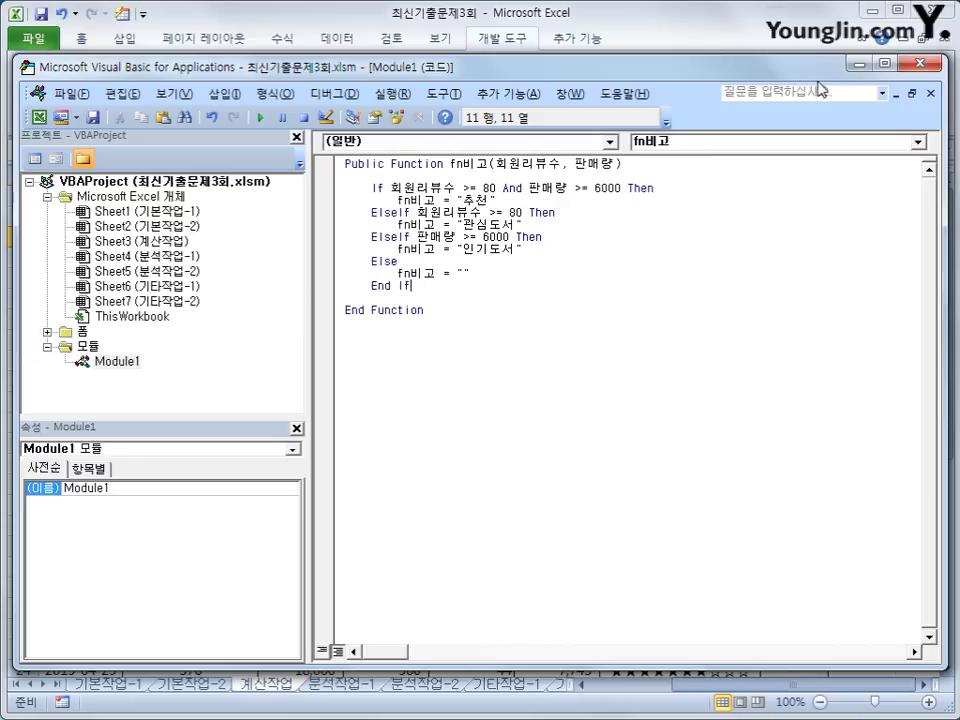
Enter =fn비고(H3,I3) in K3 via the user-defined function category of Insert Function.
{"action": "left_click", "coordinate": [690, 46]}
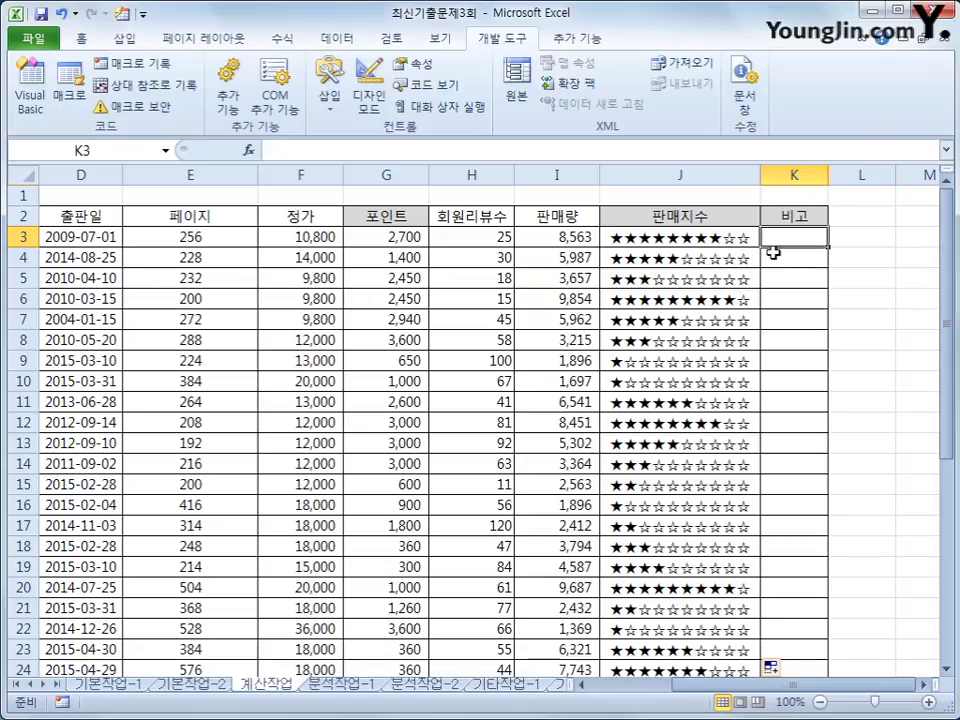
{"action": "left_click", "coordinate": [250, 151]}
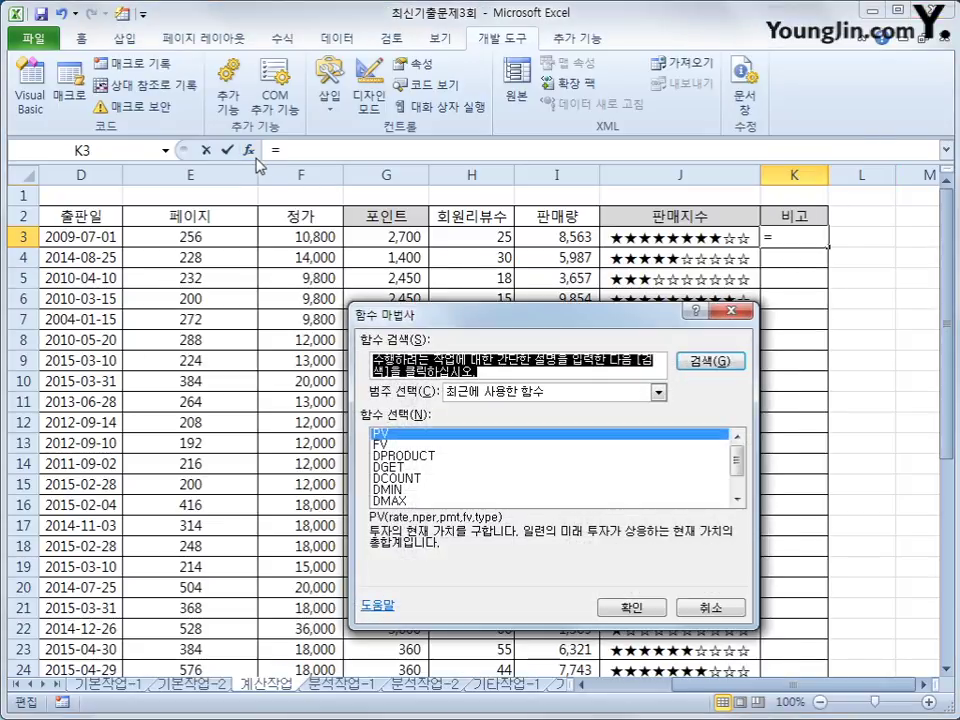
{"action": "left_click", "coordinate": [496, 399]}
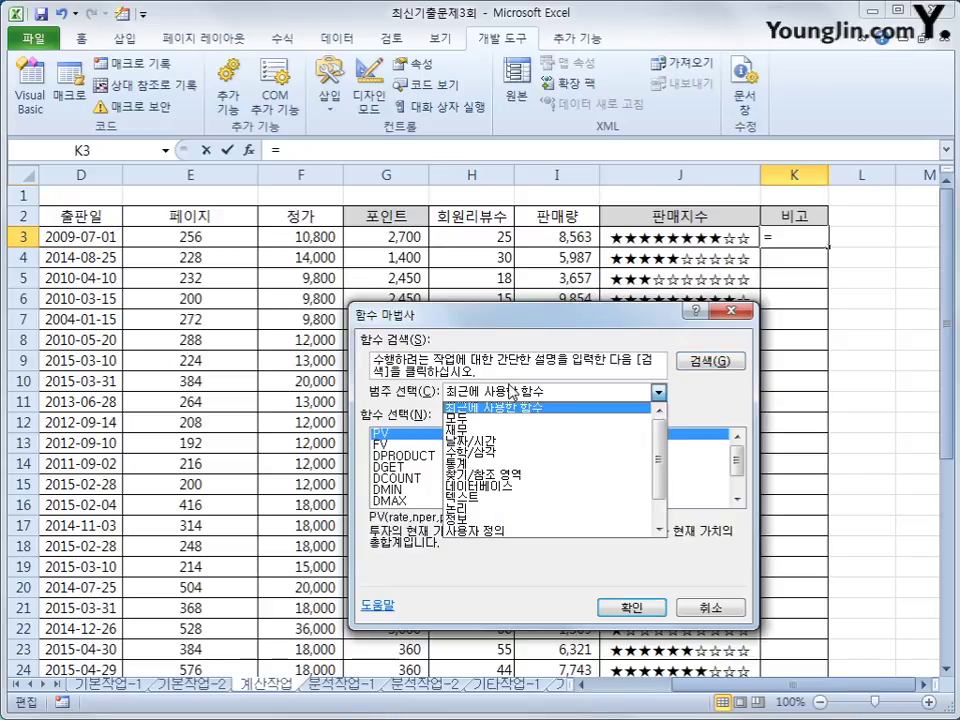
{"action": "left_click", "coordinate": [522, 530]}
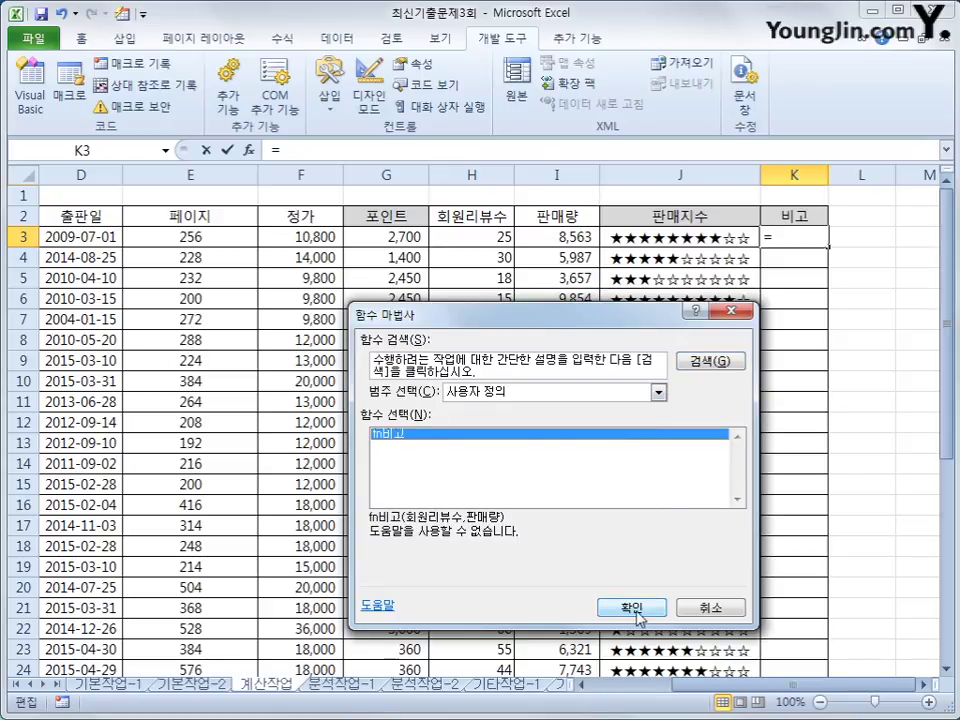
{"action": "left_click", "coordinate": [630, 607]}
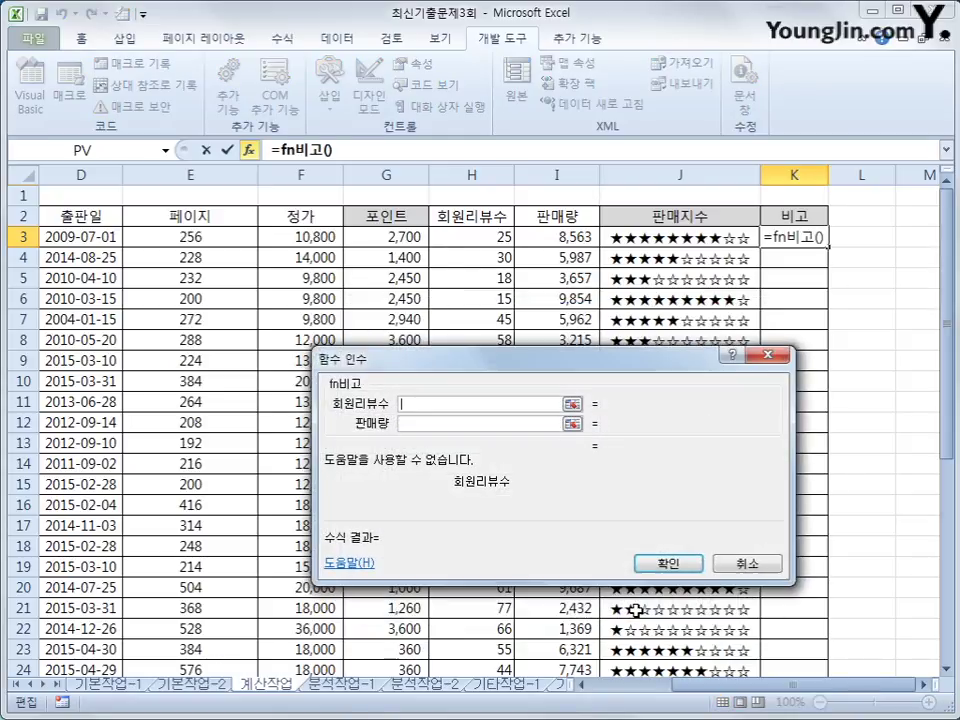
{"action": "left_click", "coordinate": [460, 237]}
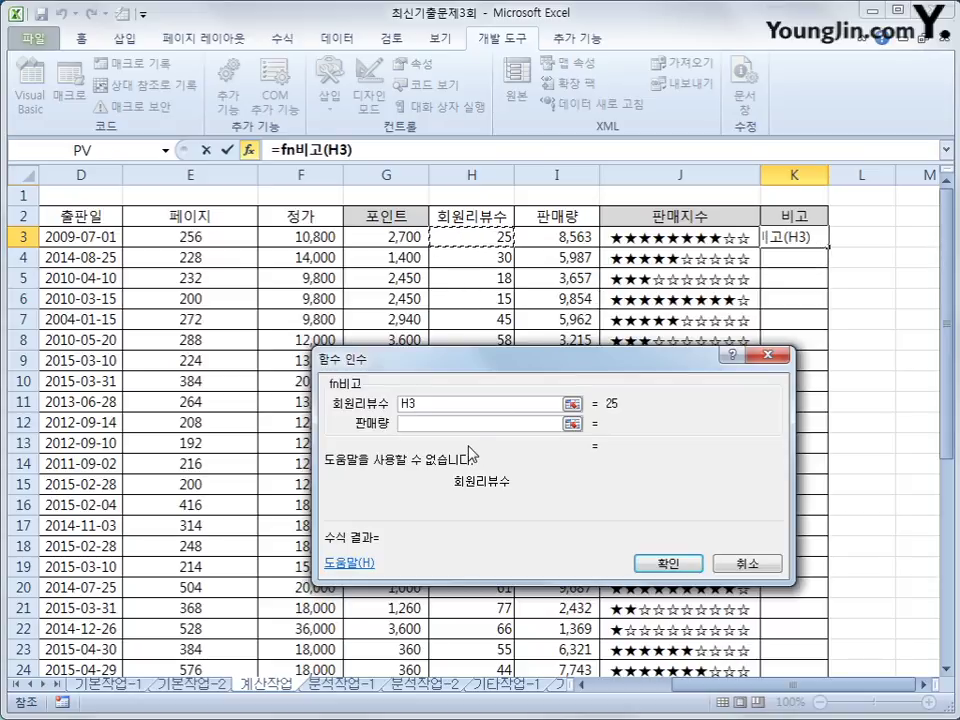
{"action": "left_click", "coordinate": [457, 425]}
{"action": "left_click", "coordinate": [559, 241]}
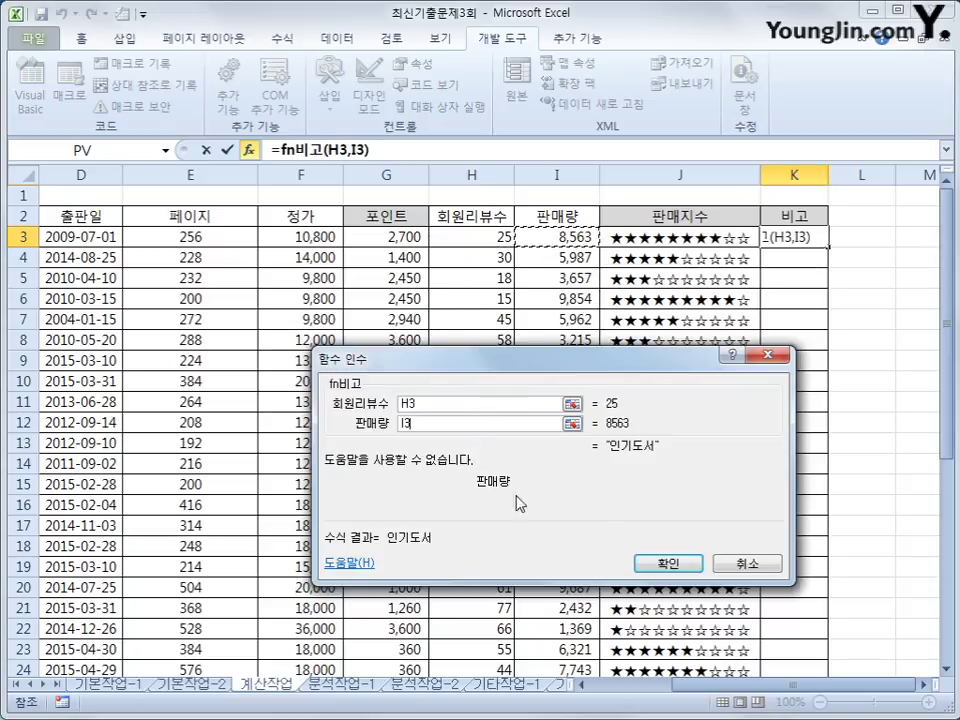
{"action": "left_click", "coordinate": [669, 563]}
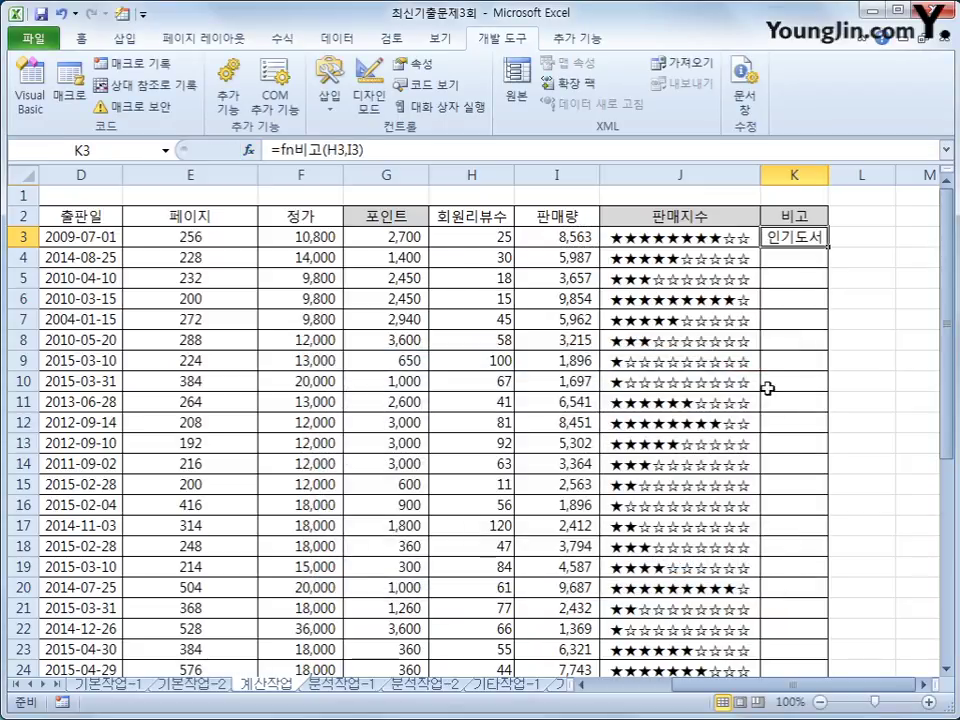
Fill the K3 fn비고 formula down to K29 and review the remarks.
{"action": "double_click", "coordinate": [828, 248]}
{"action": "scroll", "coordinate": [797, 497], "scroll_direction": "down", "scroll_amount": 3}
{"action": "scroll", "coordinate": [799, 503], "scroll_direction": "up", "scroll_amount": 4}
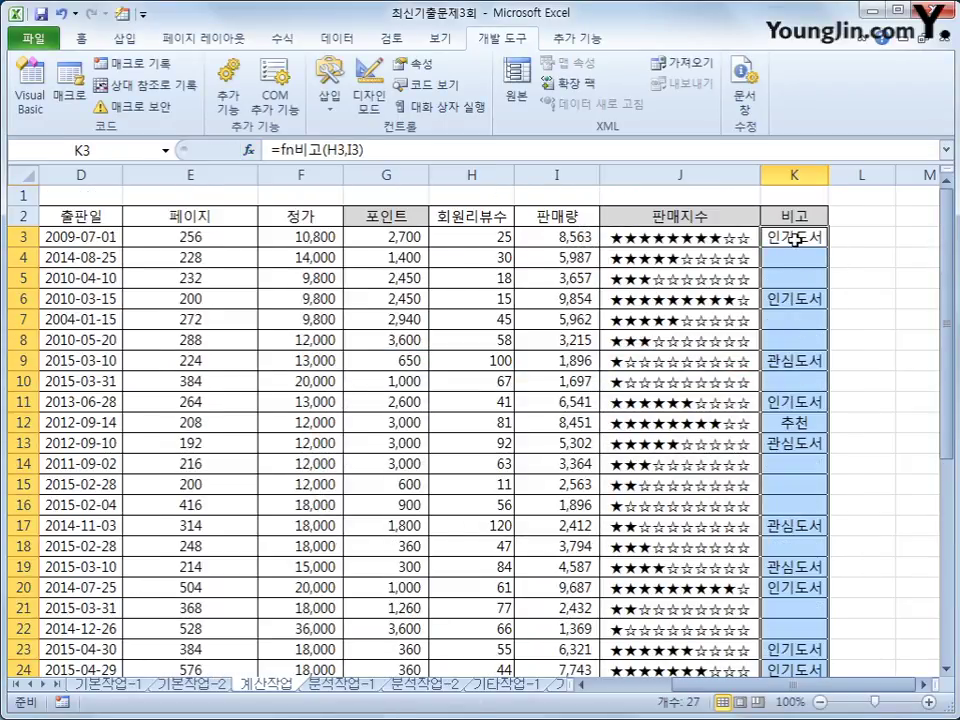
{"action": "left_click", "coordinate": [795, 240]}
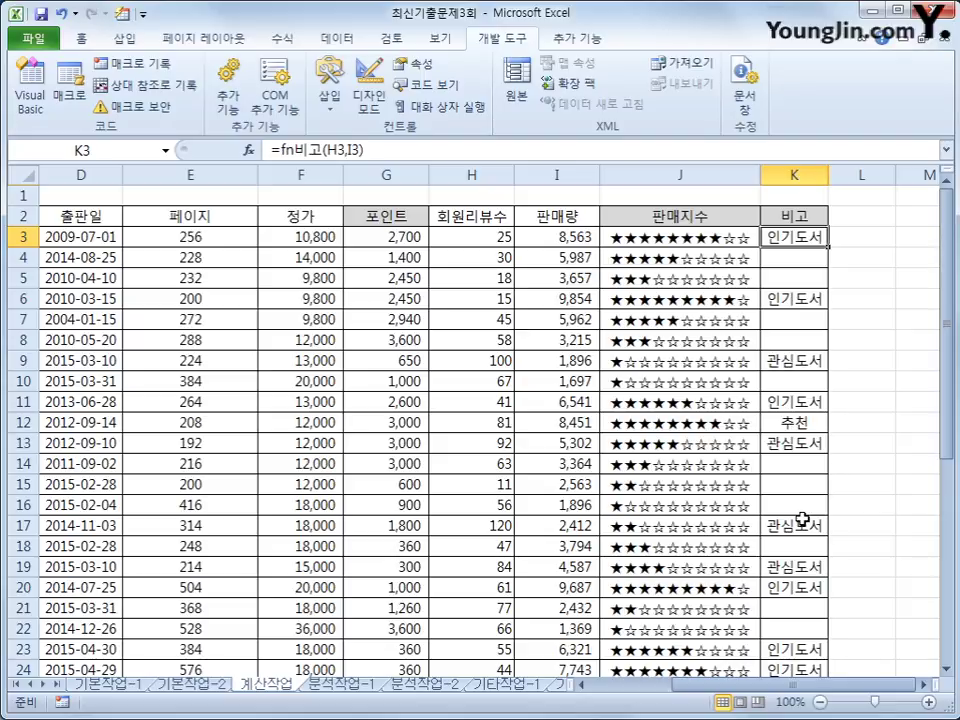
{"action": "scroll", "coordinate": [802, 519], "scroll_direction": "down", "scroll_amount": 6}
{"action": "left_click_drag", "start_coordinate": [792, 688], "coordinate": [697, 690]}
Begin B33's formula as =SUM(IF($A$3:$A$29=A33, comparing categories to A33.
{"action": "left_click", "coordinate": [364, 482]}
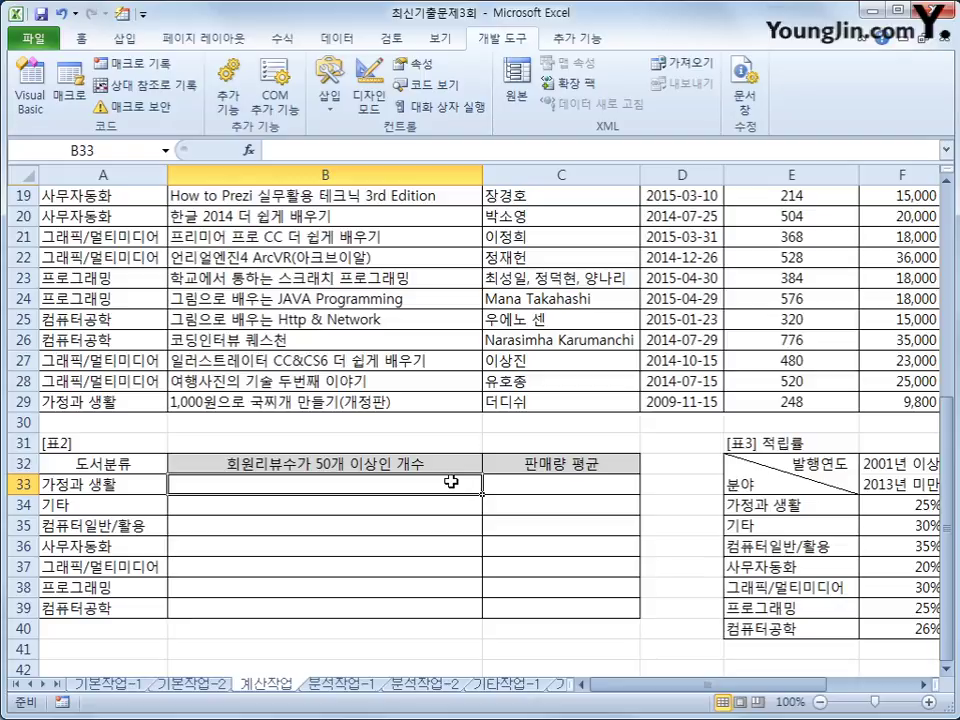
{"action": "type", "text": "=sum"}
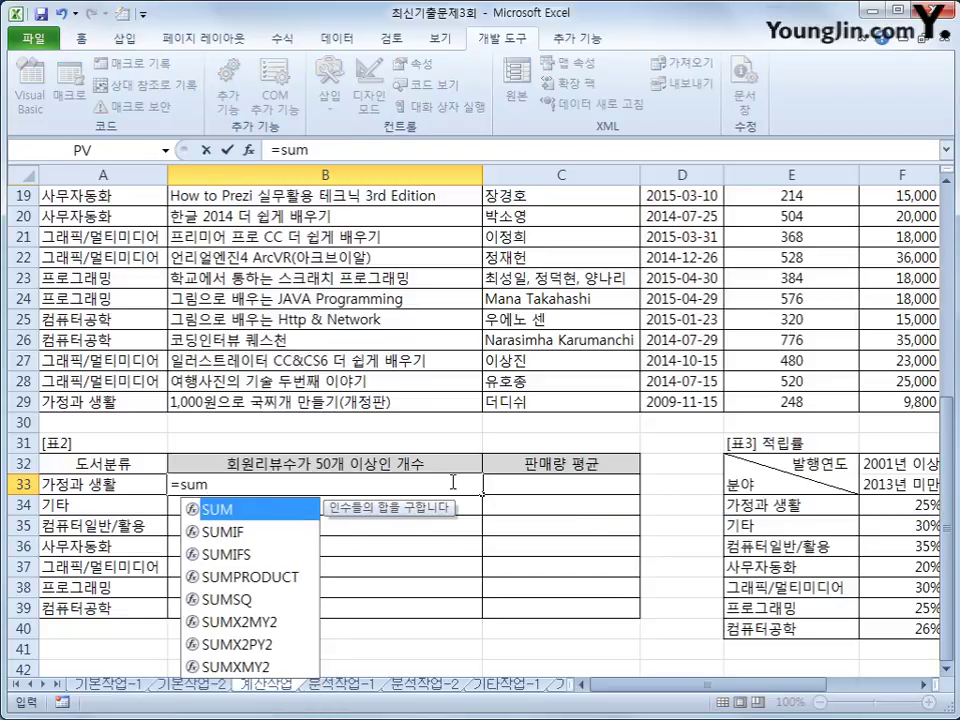
{"action": "type", "text": "(if("}
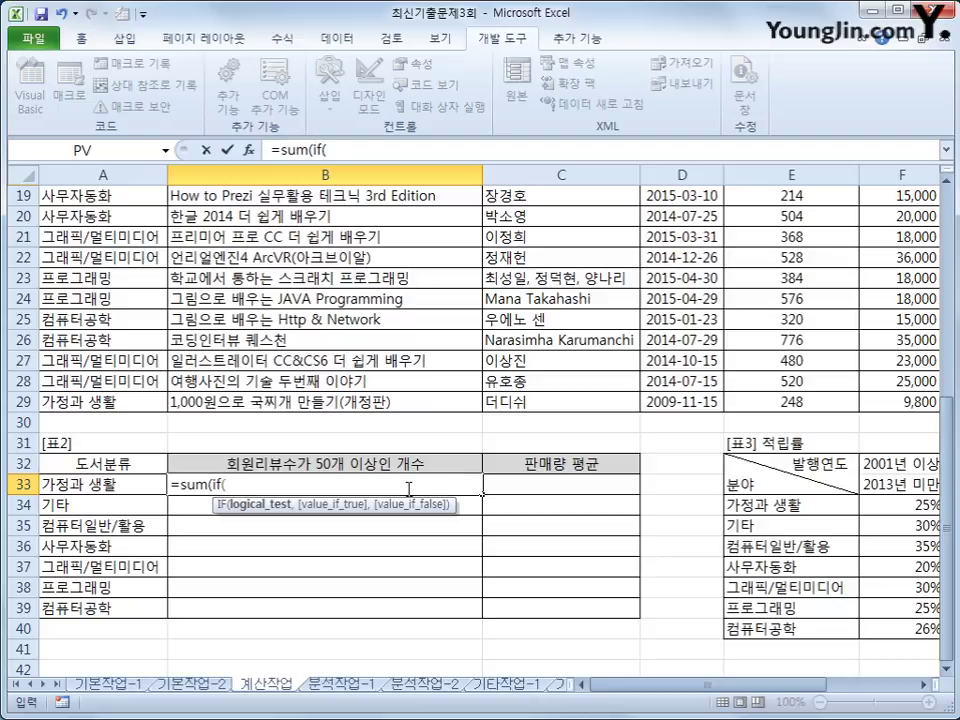
{"action": "scroll", "coordinate": [186, 587], "scroll_direction": "up", "scroll_amount": 6}
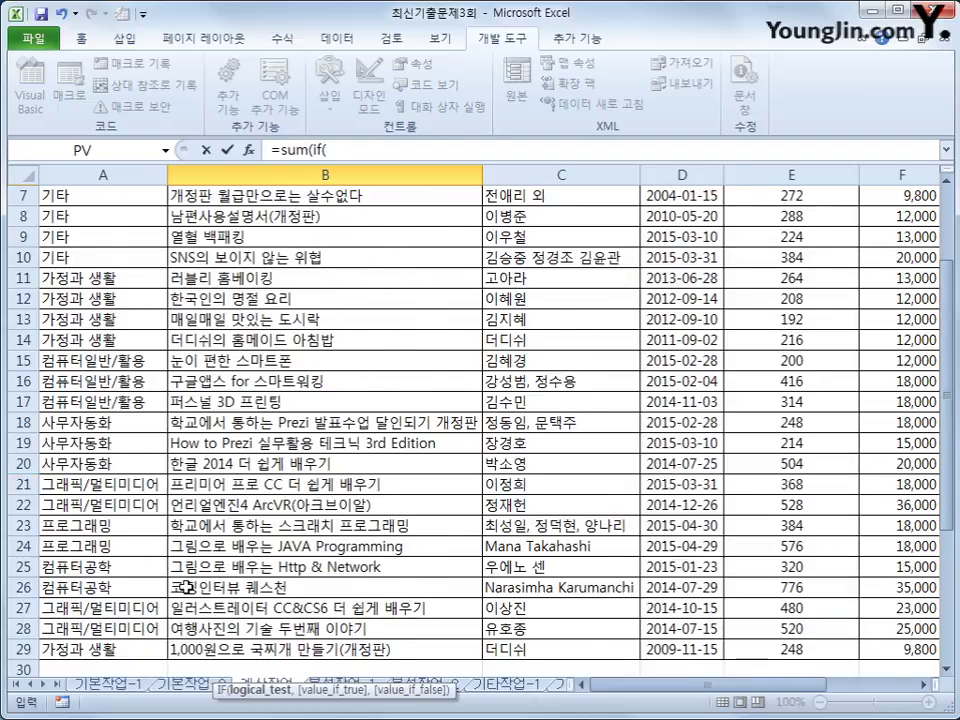
{"action": "left_click", "coordinate": [105, 237]}
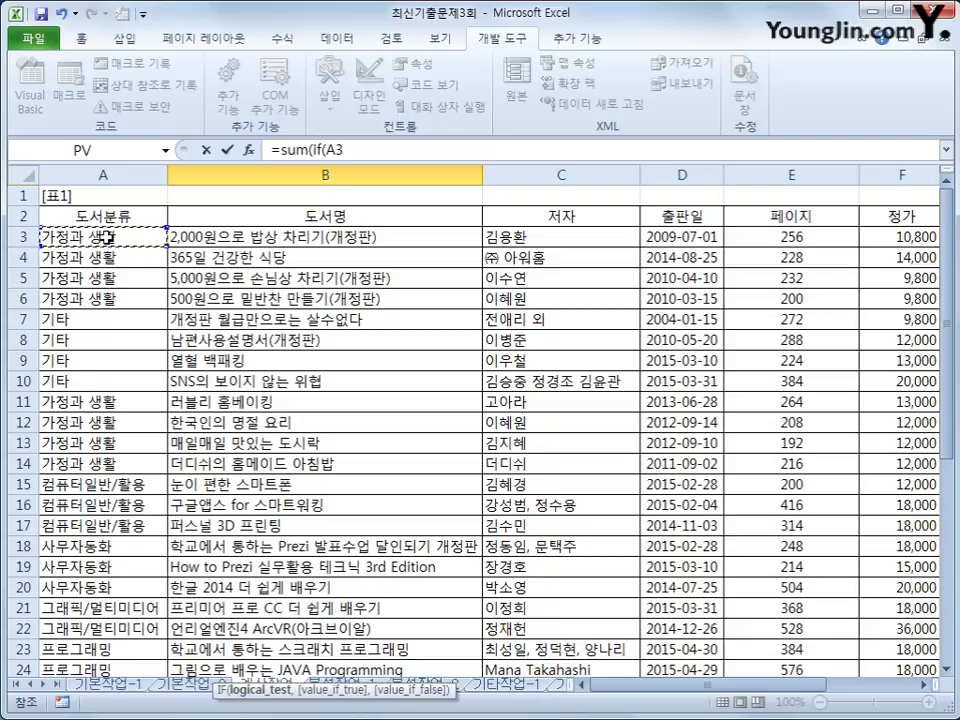
{"action": "left_click_drag", "start_coordinate": [105, 237], "coordinate": [105, 628]}
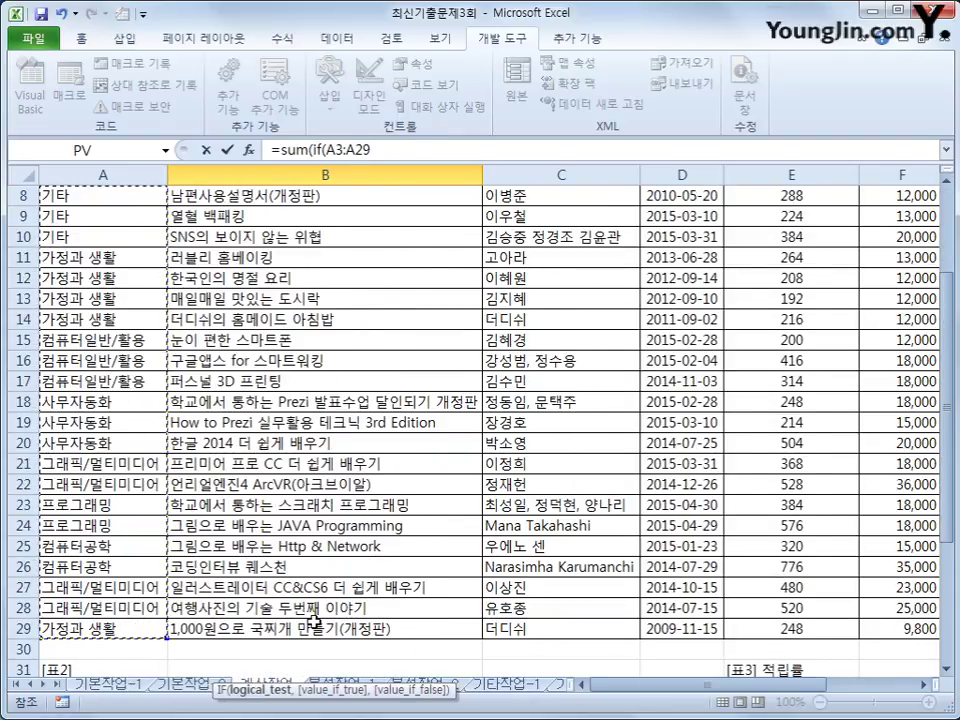
{"action": "key", "text": "F4"}
{"action": "type", "text": "="}
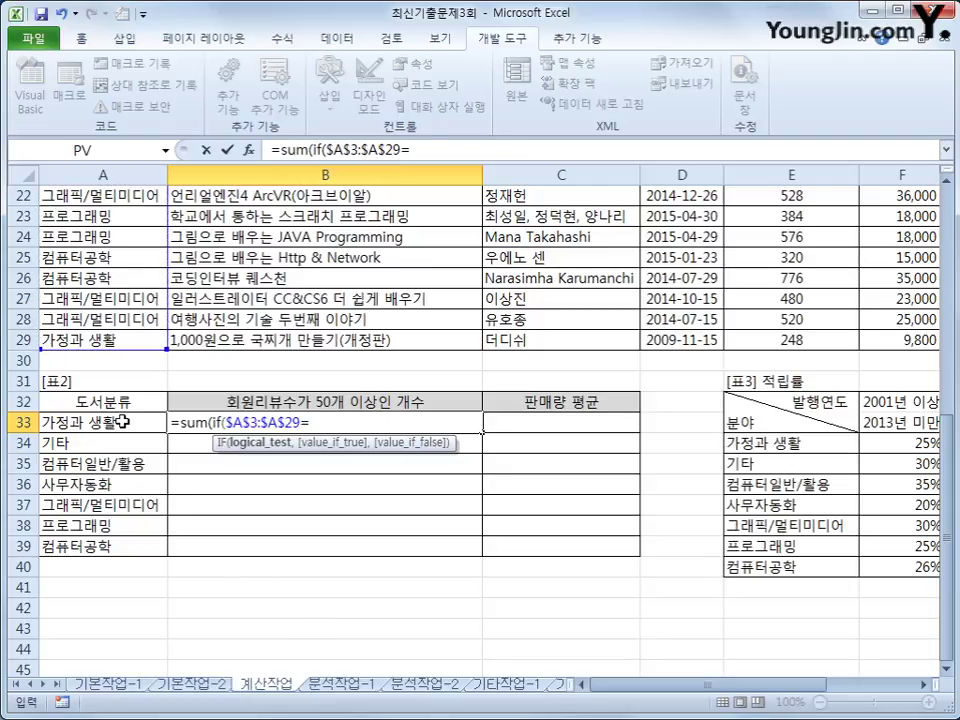
{"action": "left_click", "coordinate": [121, 422]}
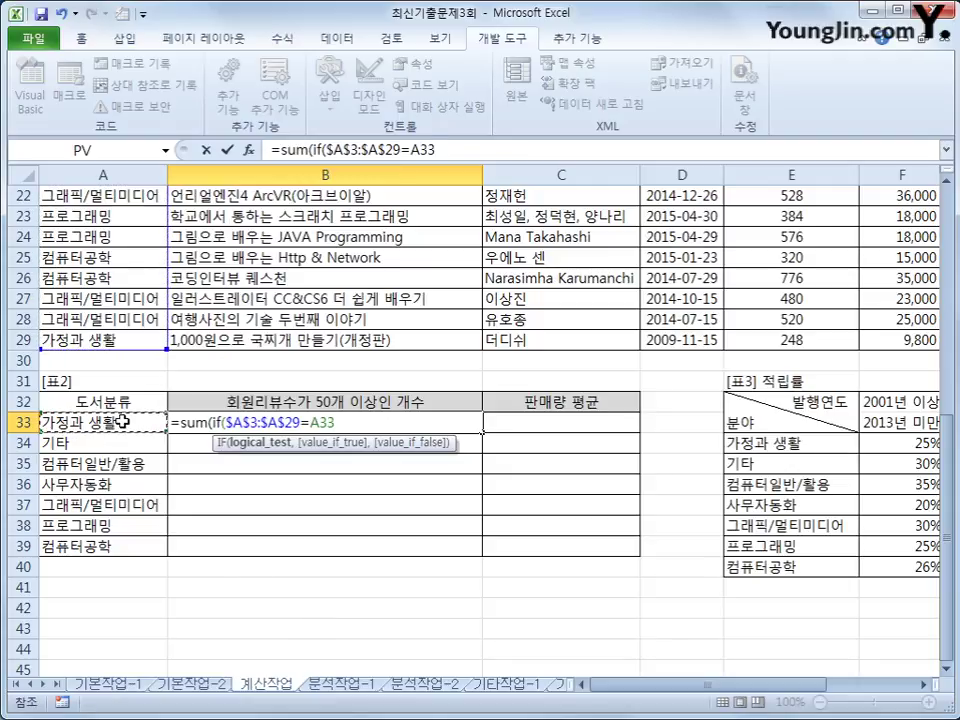
{"action": "type", "text": ")"}
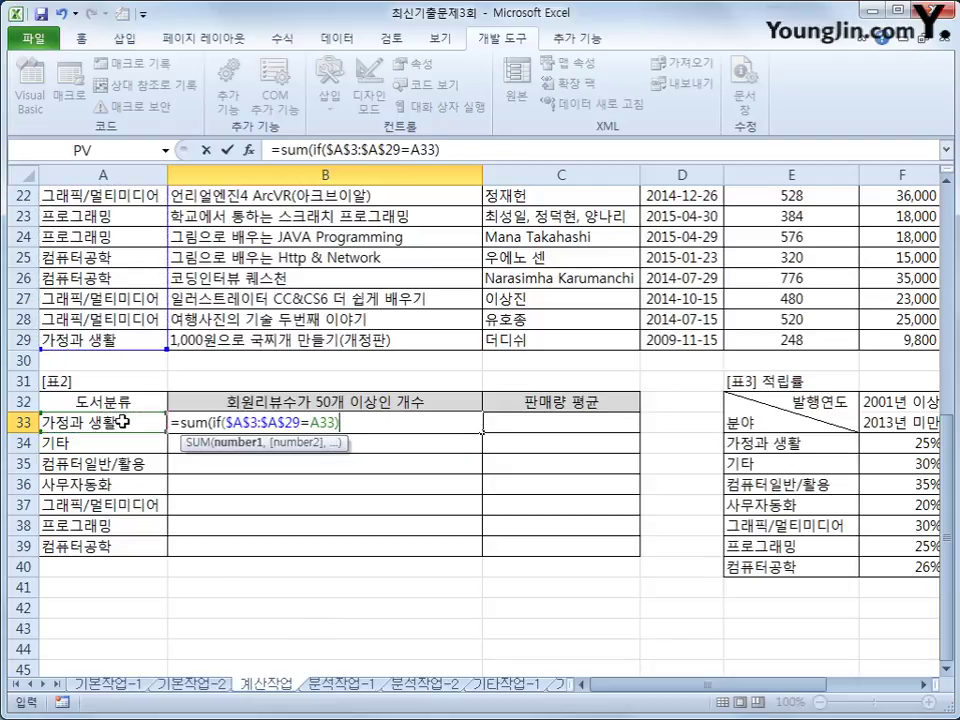
Bracket the category test and multiply it by the review condition $H$3:$H$29>=50.
{"action": "left_click", "coordinate": [220, 422]}
{"action": "type", "text": "("}
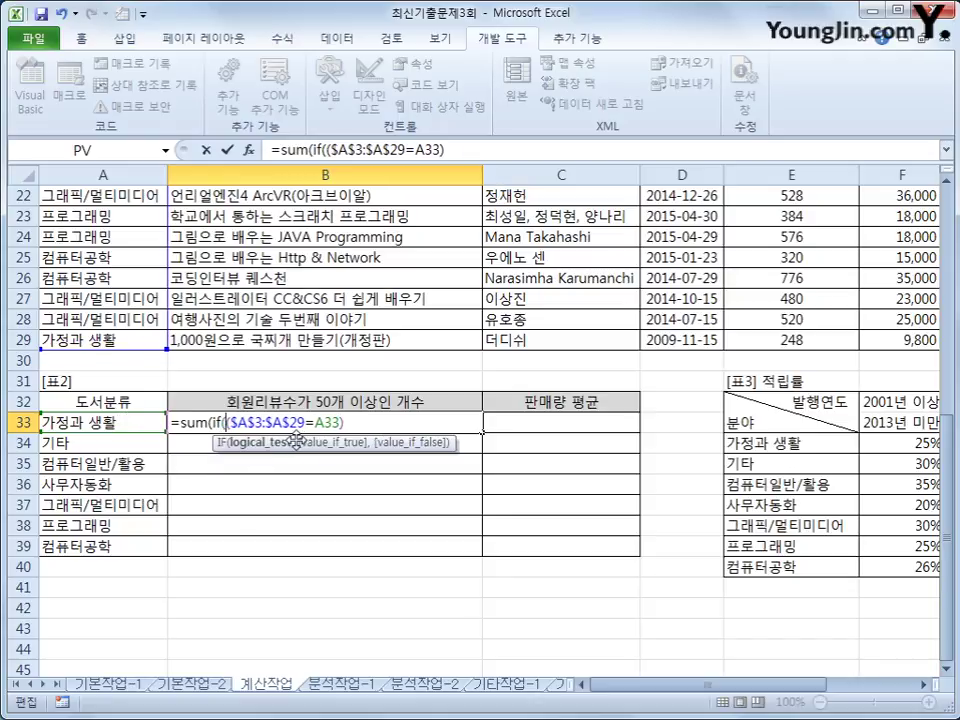
{"action": "left_click_drag", "start_coordinate": [226, 422], "coordinate": [316, 423]}
{"action": "key", "text": "End"}
{"action": "type", "text": "*"}
{"action": "scroll", "coordinate": [398, 576], "scroll_direction": "up", "scroll_amount": 7}
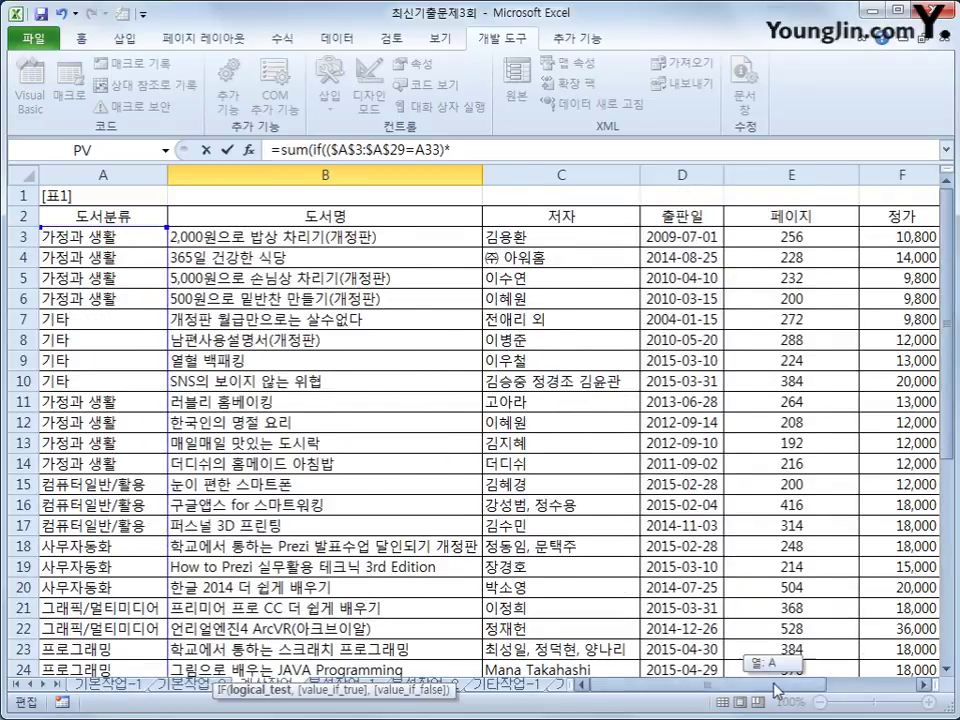
{"action": "left_click_drag", "start_coordinate": [770, 686], "coordinate": [842, 694]}
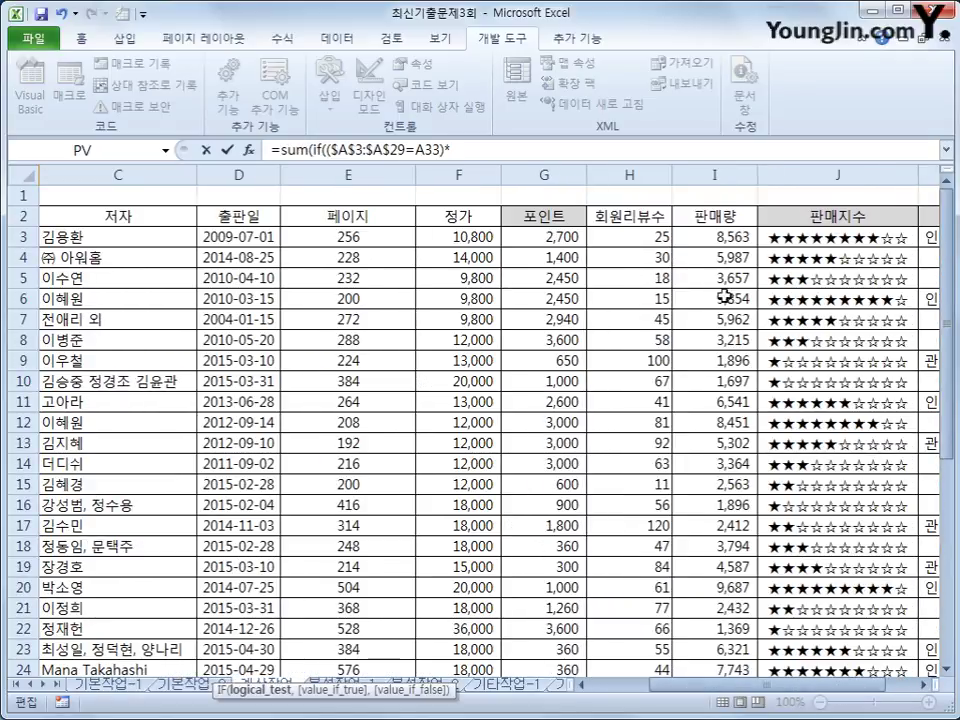
{"action": "left_click", "coordinate": [634, 238]}
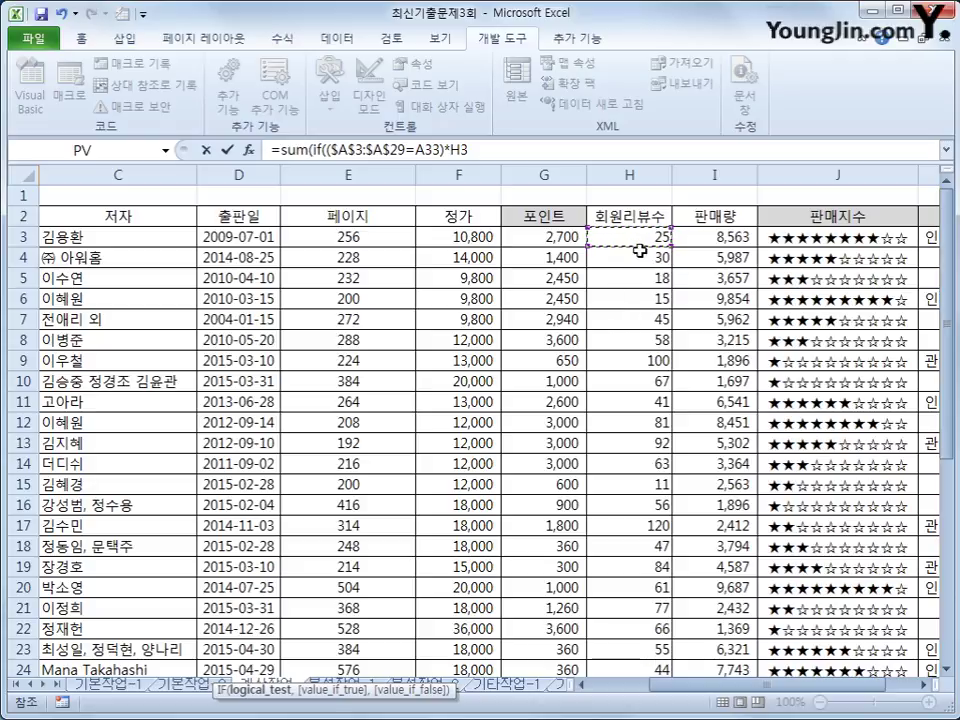
{"action": "left_click_drag", "start_coordinate": [636, 240], "coordinate": [638, 590]}
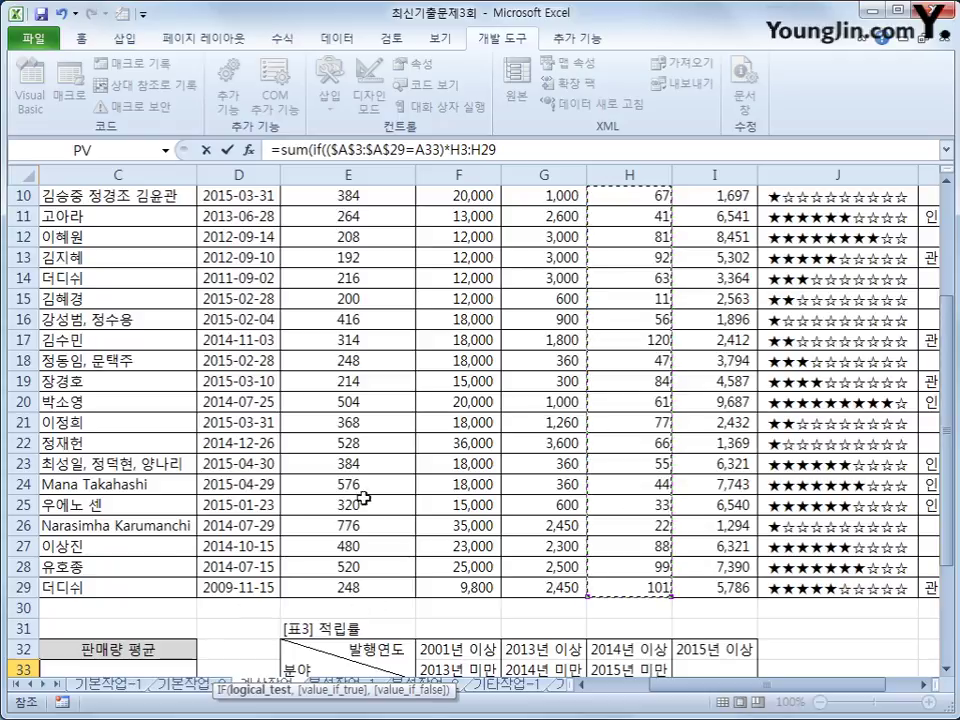
{"action": "key", "text": "F4"}
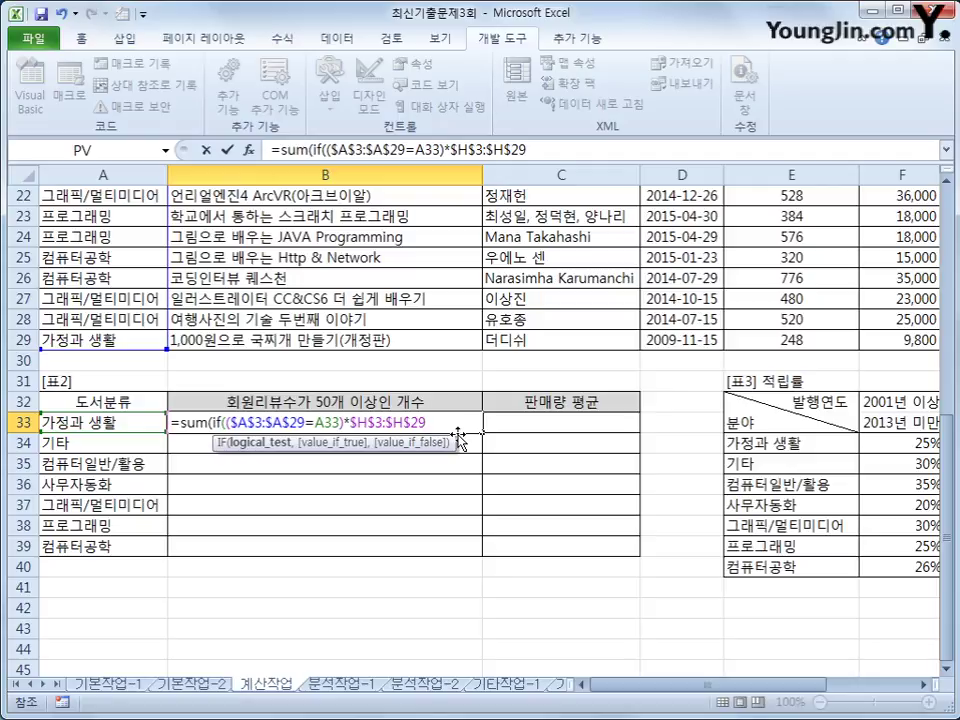
{"action": "type", "text": ">=50"}
Finish =SUM(IF(($A$3:$A$29=A33)*($H$3:$H$29>=50),1)) as an array formula and fill to B39.
{"action": "left_click", "coordinate": [449, 149]}
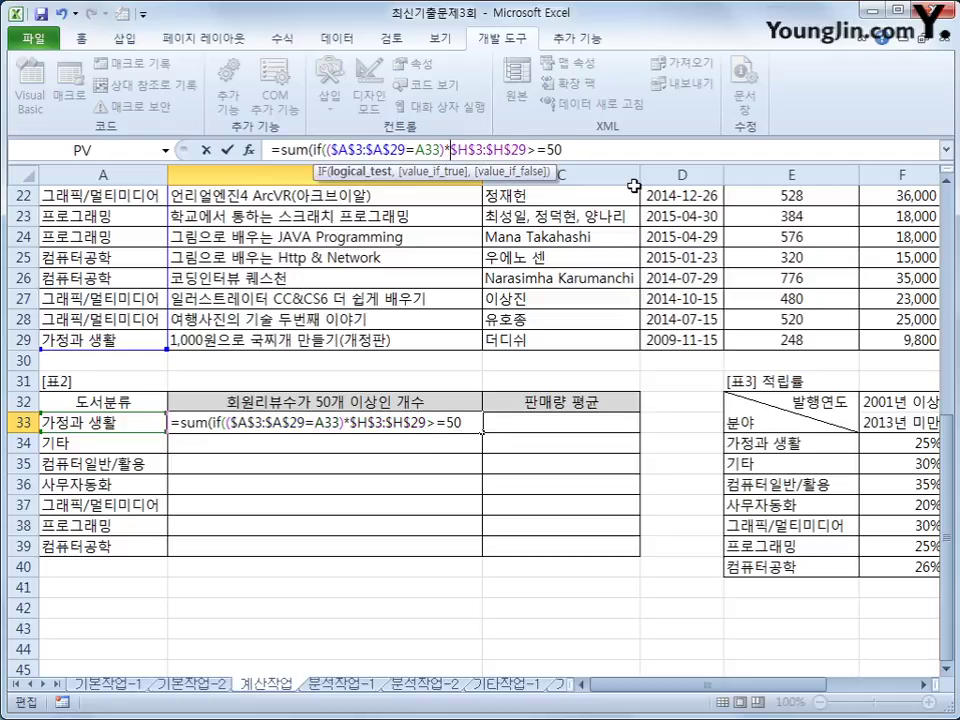
{"action": "type", "text": "("}
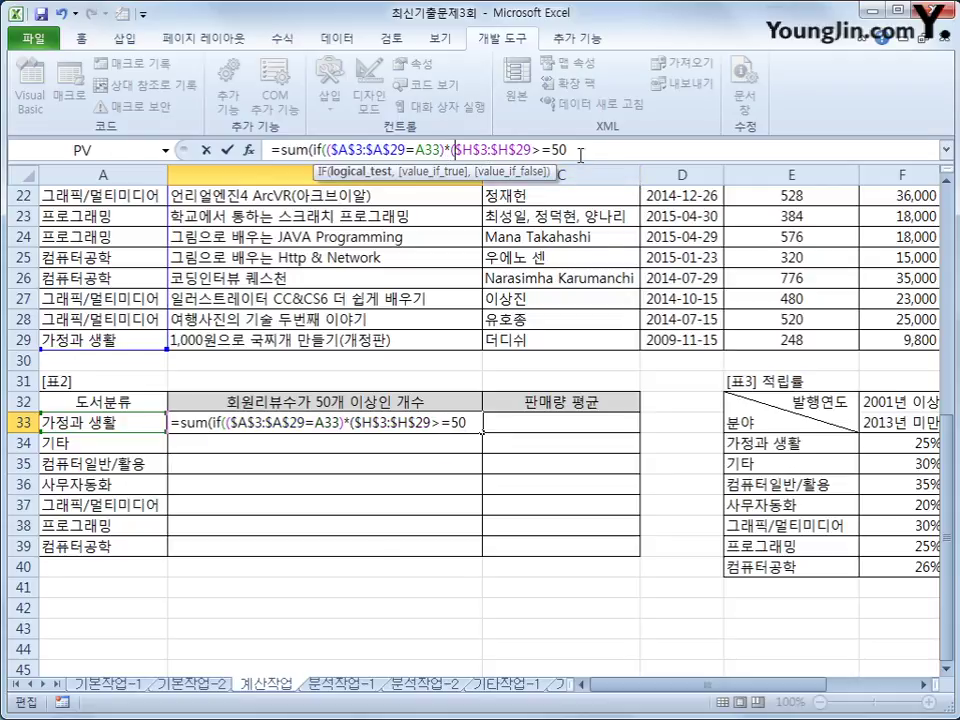
{"action": "left_click", "coordinate": [580, 149]}
{"action": "type", "text": "),"}
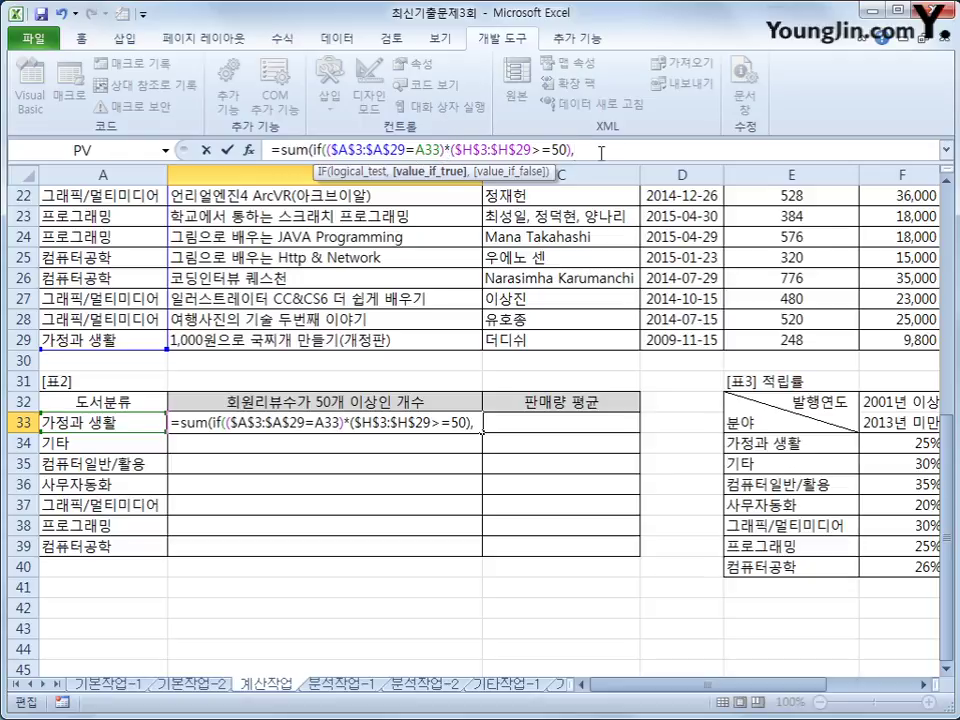
{"action": "type", "text": "1"}
{"action": "type", "text": "))"}
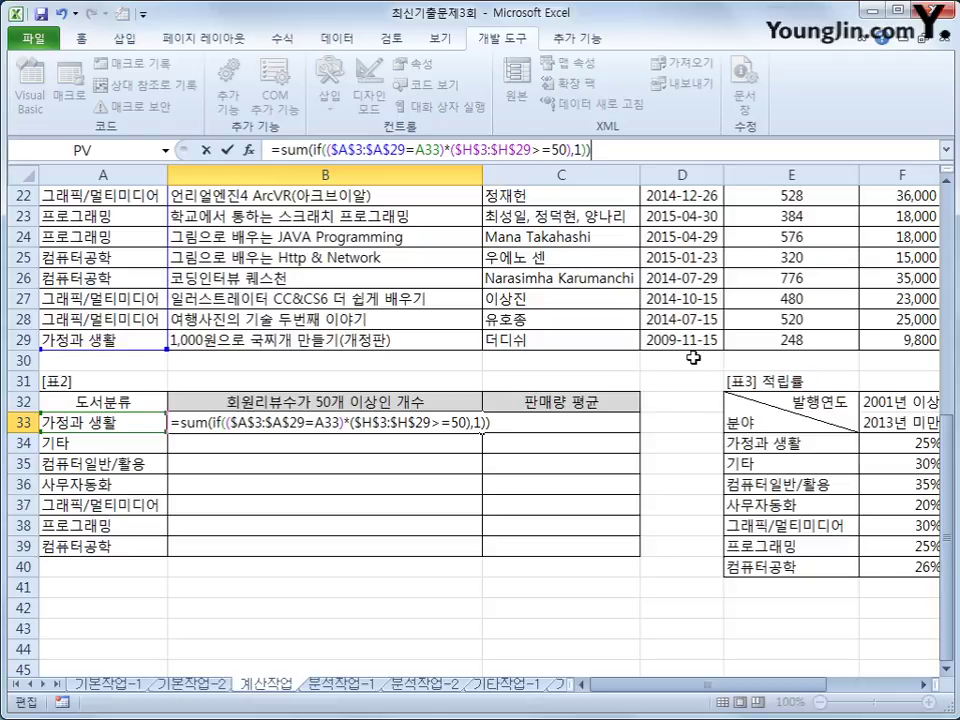
{"action": "key", "text": "ctrl+shift+Return"}
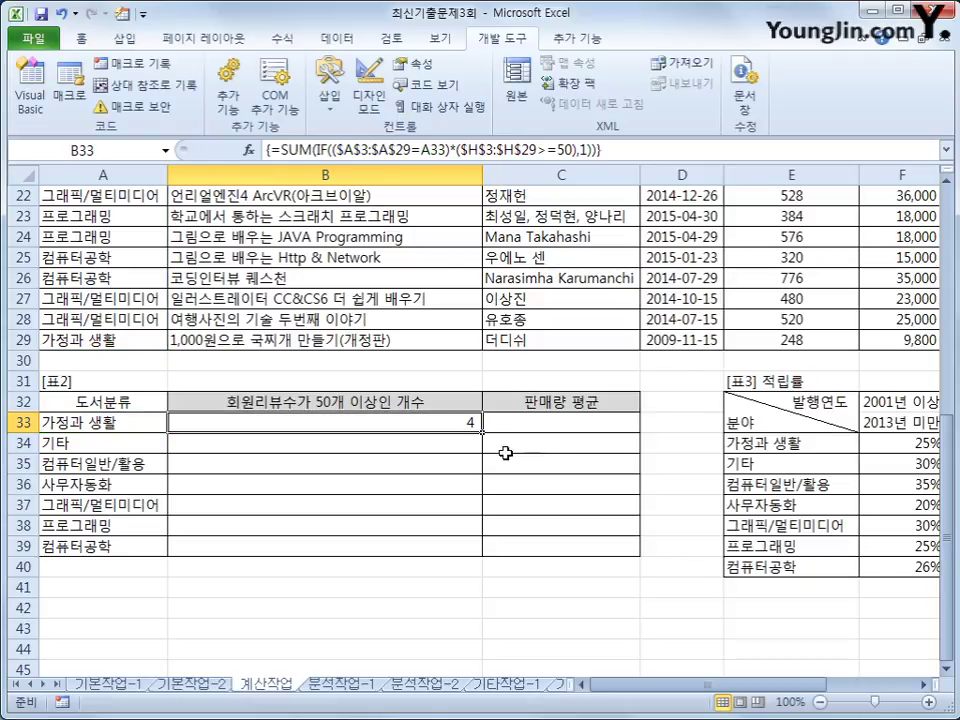
{"action": "left_click_drag", "start_coordinate": [483, 432], "coordinate": [469, 563]}
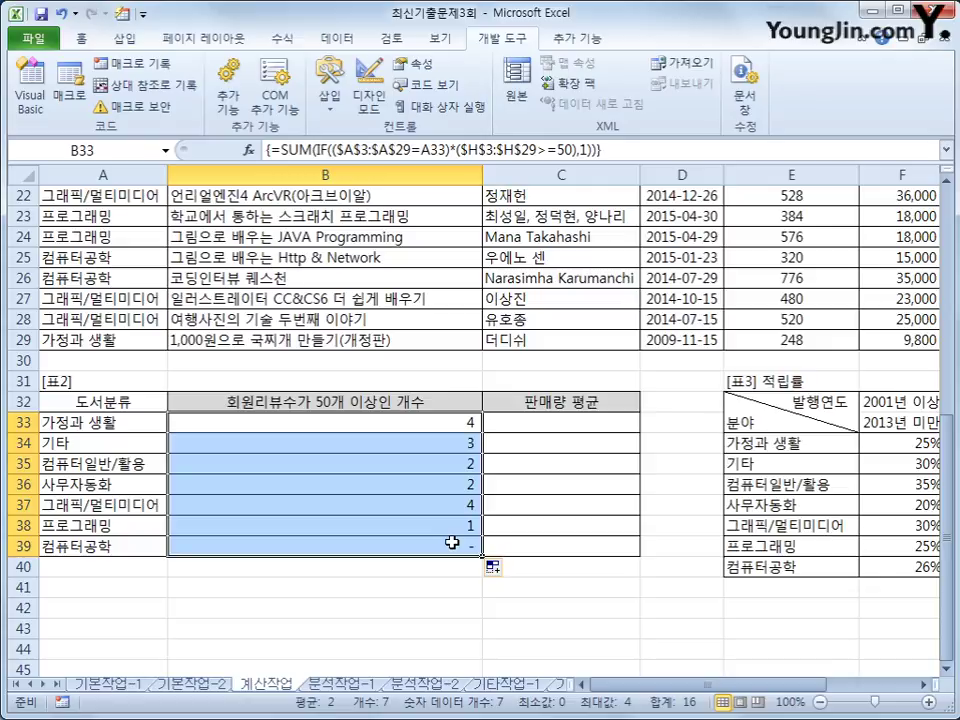
{"action": "left_click", "coordinate": [549, 420]}
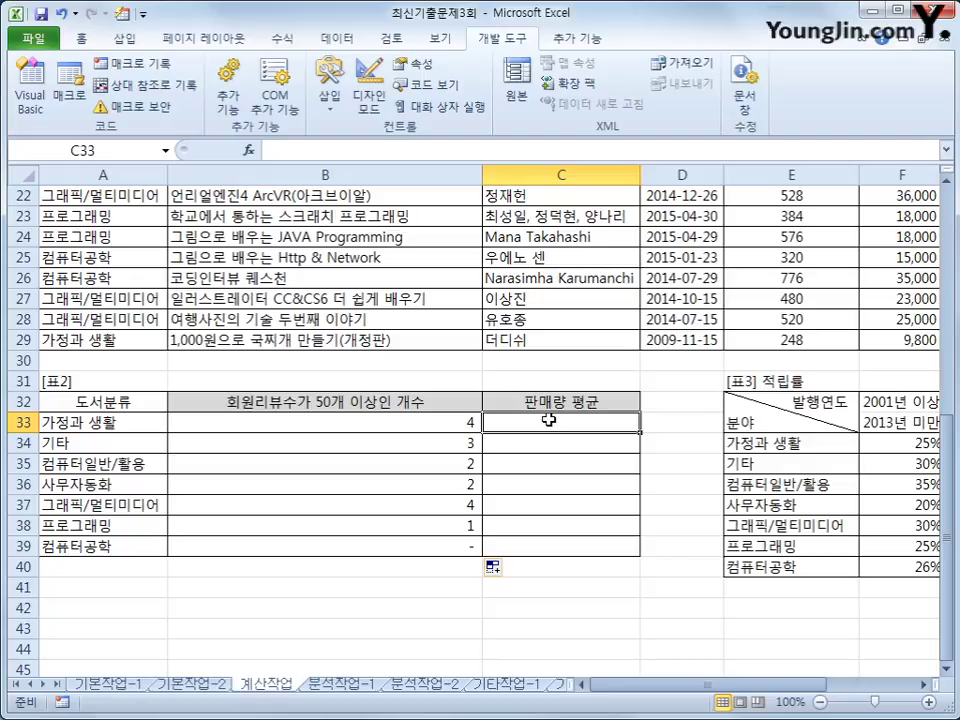
Start C33's formula as =AVERAGE(IF($A$3:$A$29=A33, comparing categories to A33.
{"action": "type", "text": "=av"}
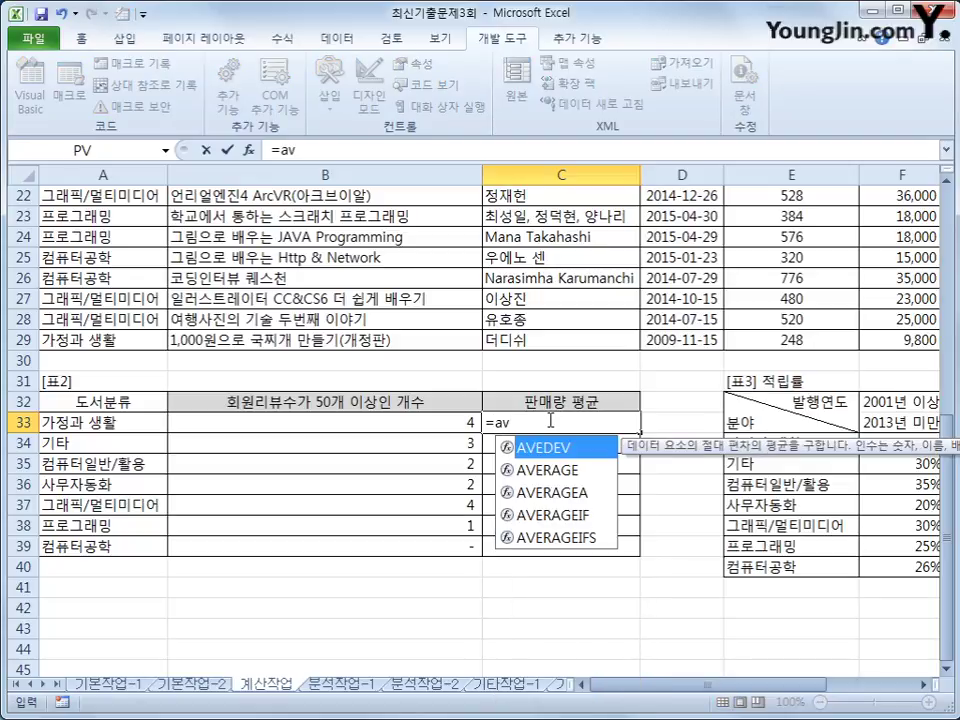
{"action": "key", "text": "Down"}
{"action": "key", "text": "Tab"}
{"action": "type", "text": "if("}
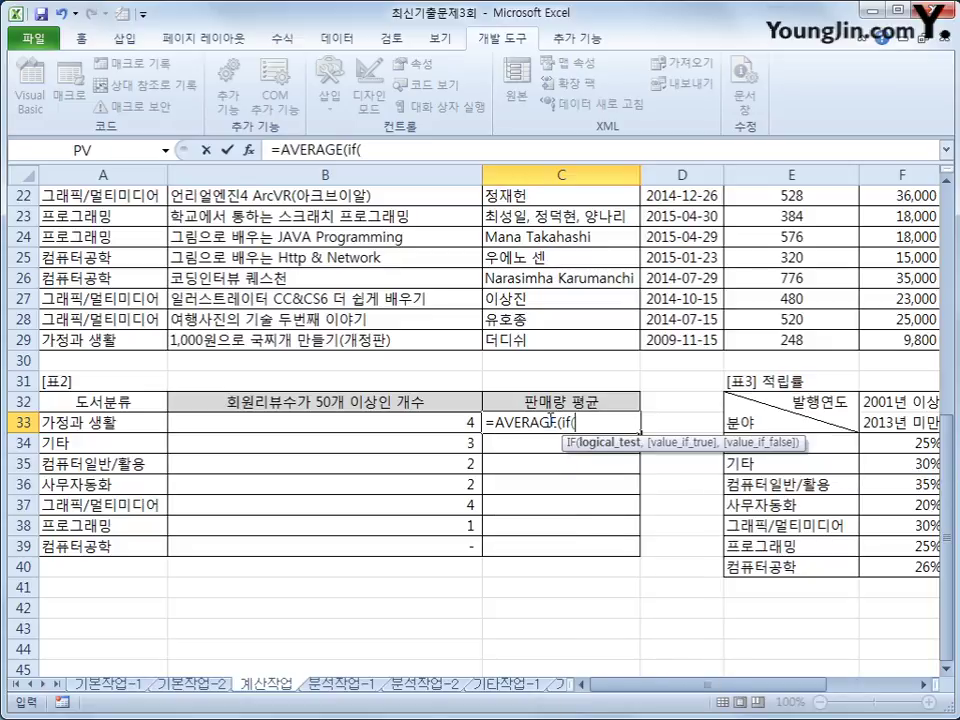
{"action": "scroll", "coordinate": [190, 300], "scroll_direction": "up", "scroll_amount": 7}
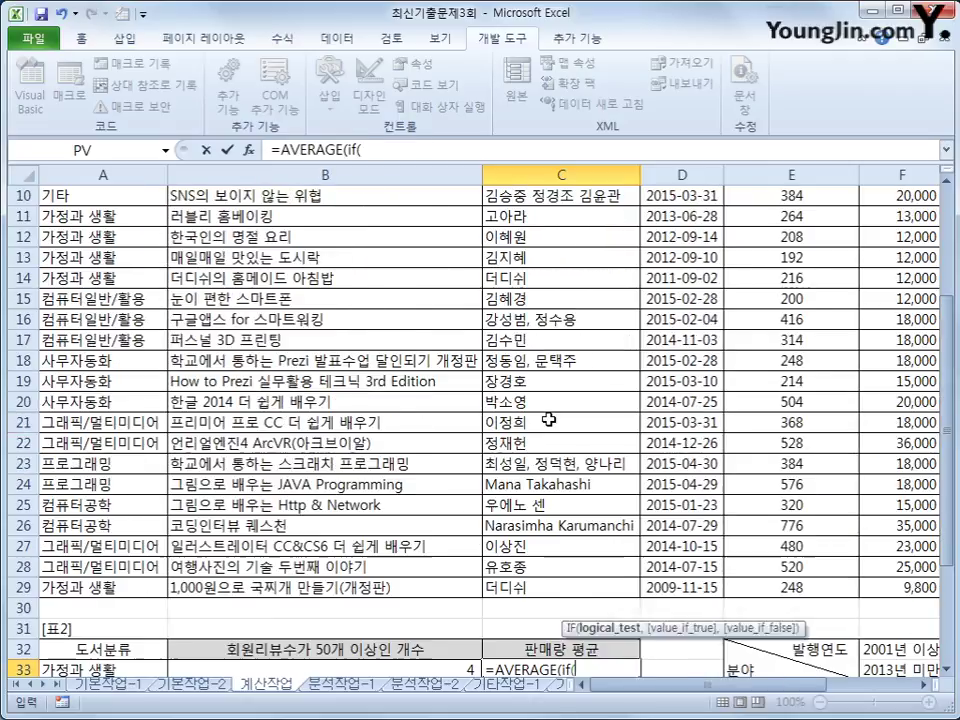
{"action": "left_click_drag", "start_coordinate": [64, 237], "coordinate": [125, 631]}
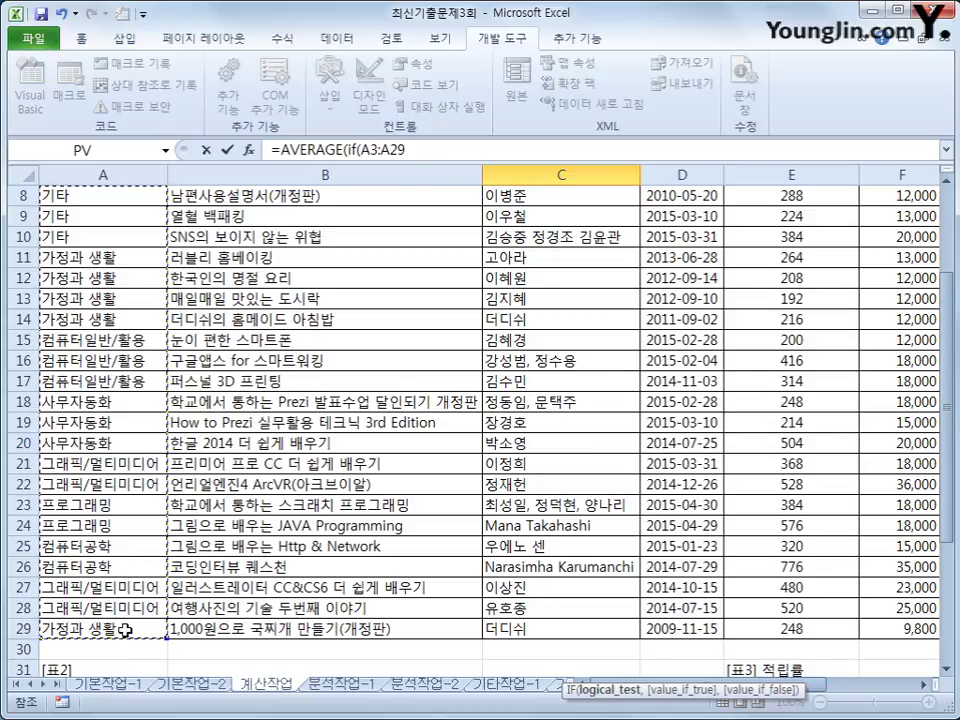
{"action": "key", "text": "F4"}
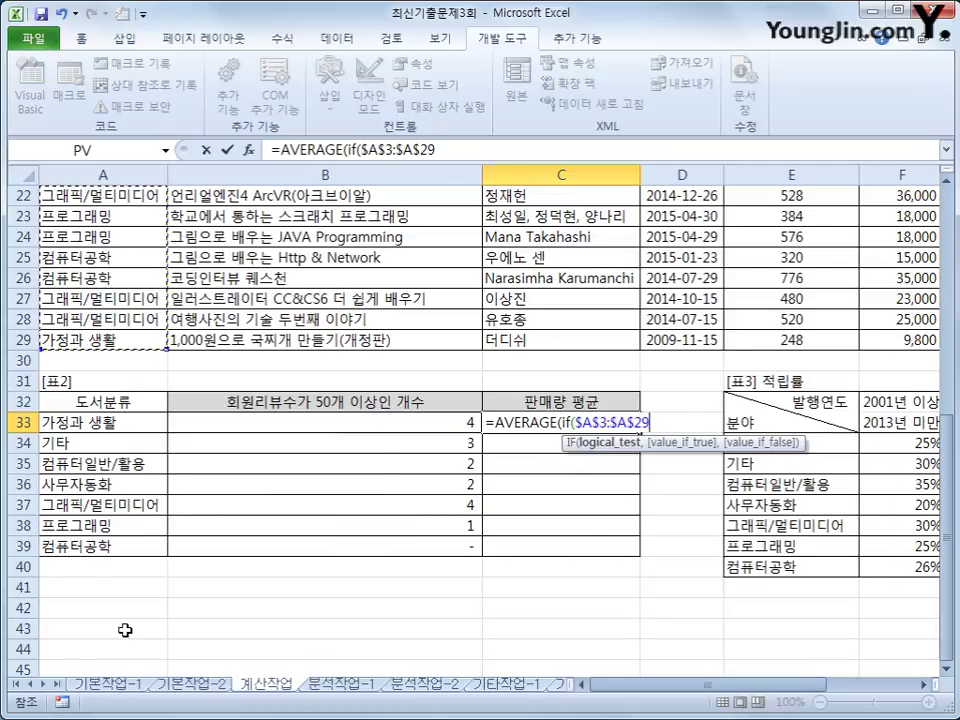
{"action": "type", "text": "="}
{"action": "key", "text": "Left"}
{"action": "key", "text": "Left"}
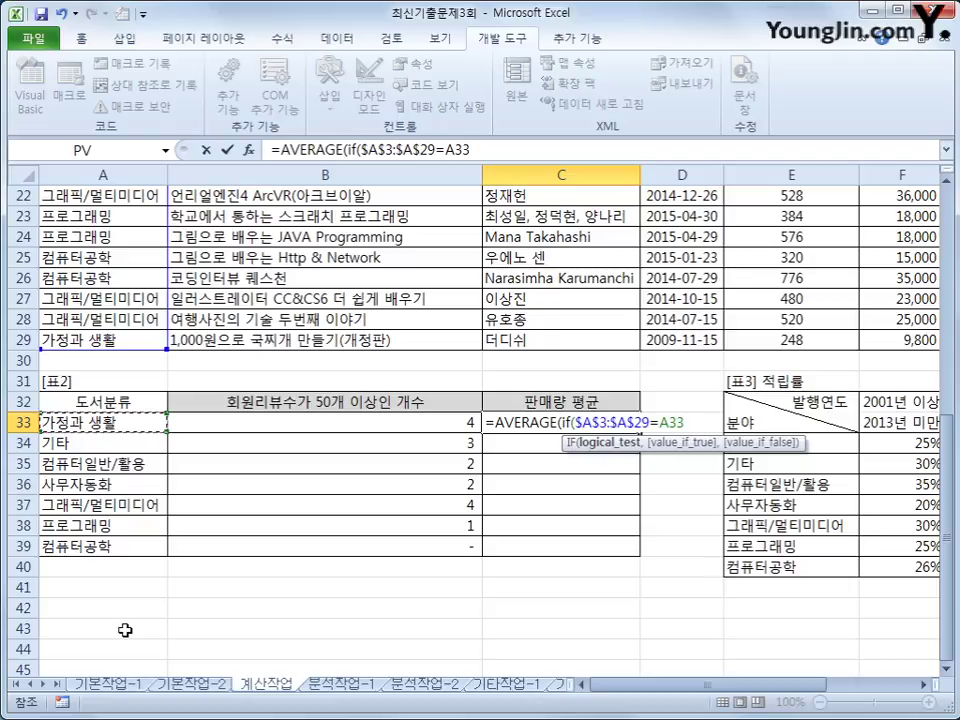
{"action": "type", "text": ","}
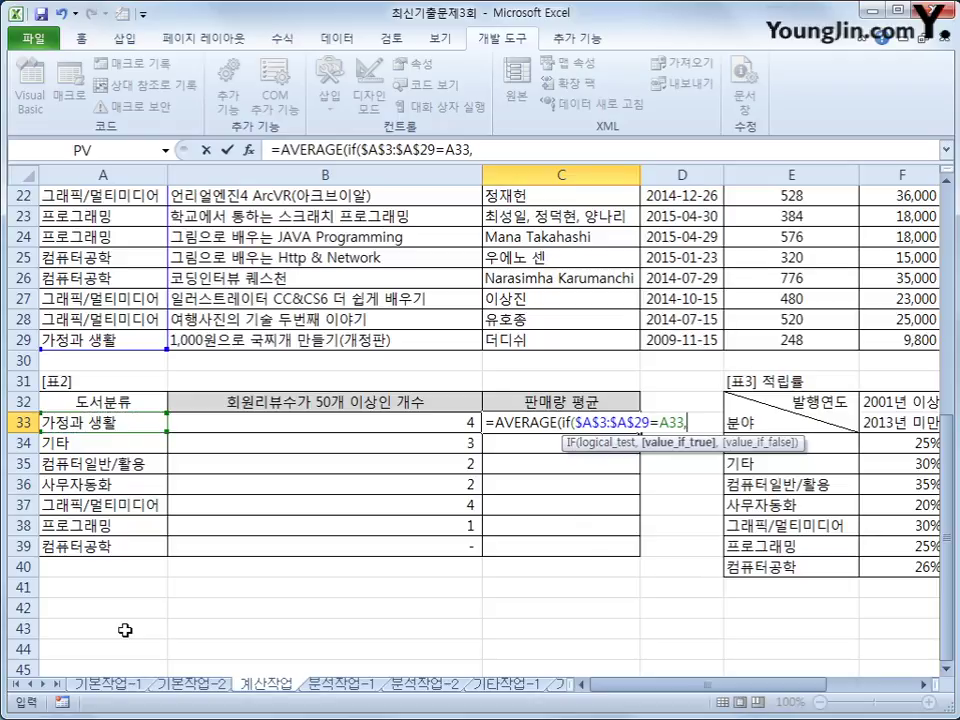
Add the sales range $I$3:$I$29, array-enter, fill to C39, then go to sheet 분석작업-1.
{"action": "scroll", "coordinate": [604, 577], "scroll_direction": "up", "scroll_amount": 7}
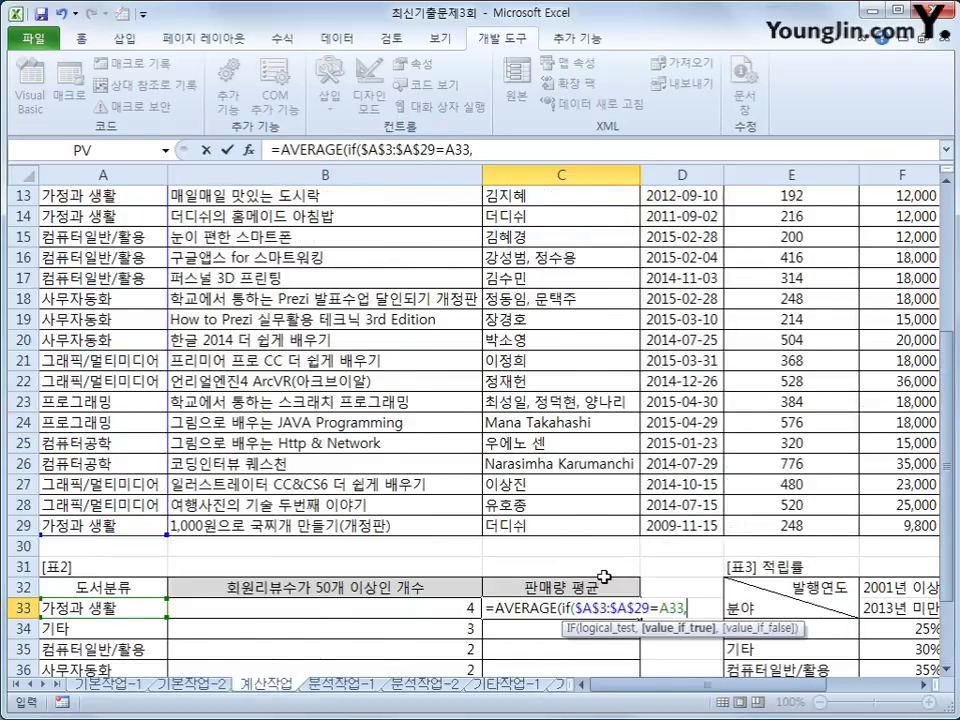
{"action": "left_click_drag", "start_coordinate": [845, 697], "coordinate": [885, 697]}
{"action": "left_click", "coordinate": [573, 241]}
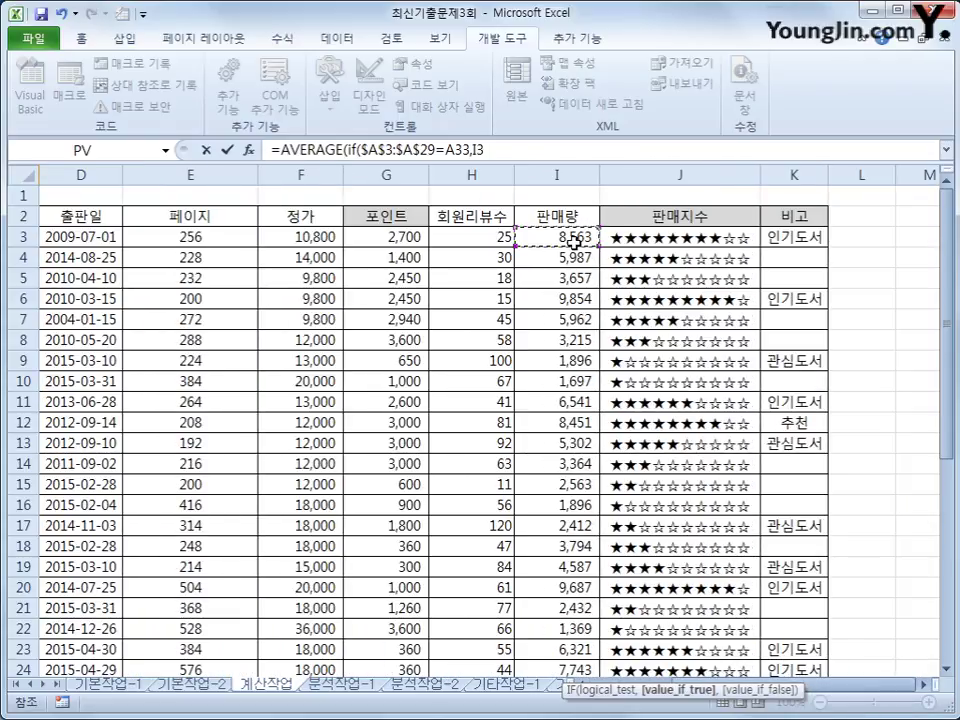
{"action": "left_click_drag", "start_coordinate": [573, 241], "coordinate": [591, 638]}
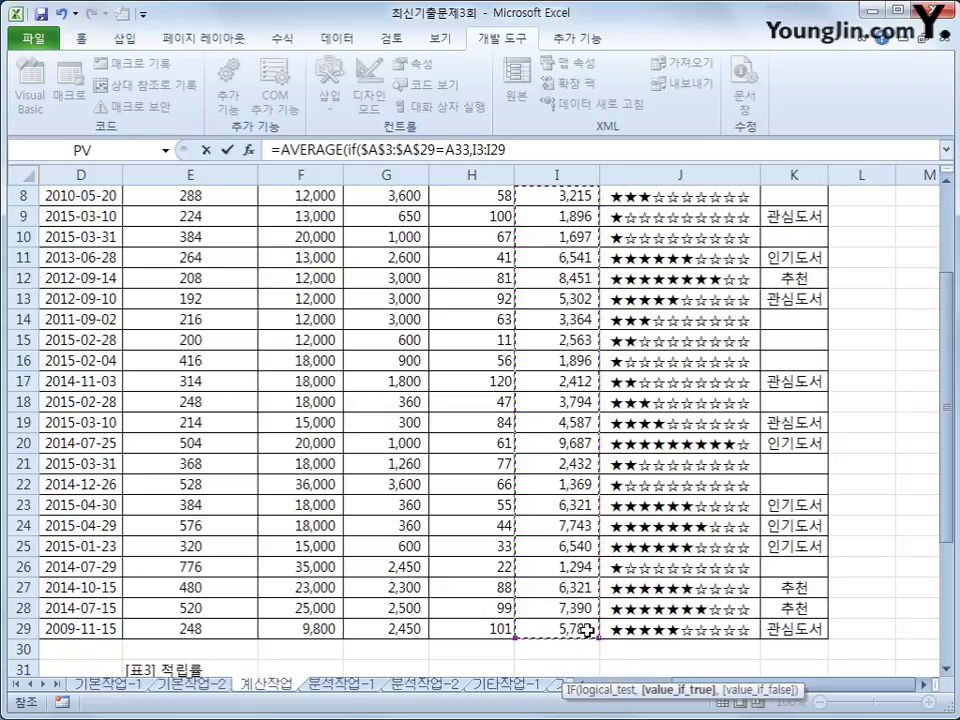
{"action": "key", "text": "F4"}
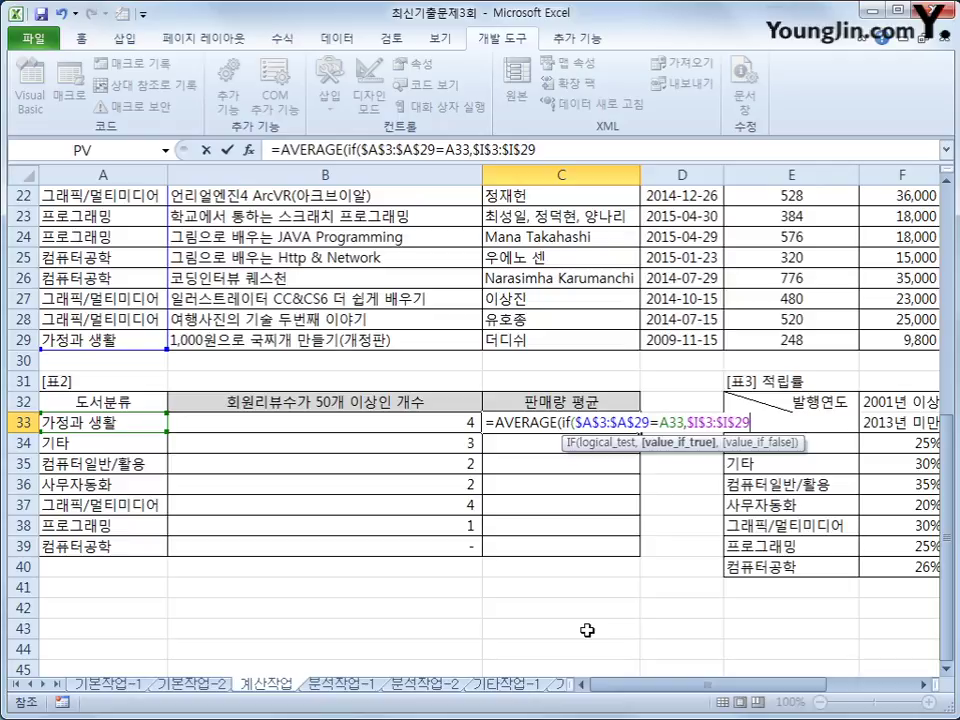
{"action": "type", "text": ")"}
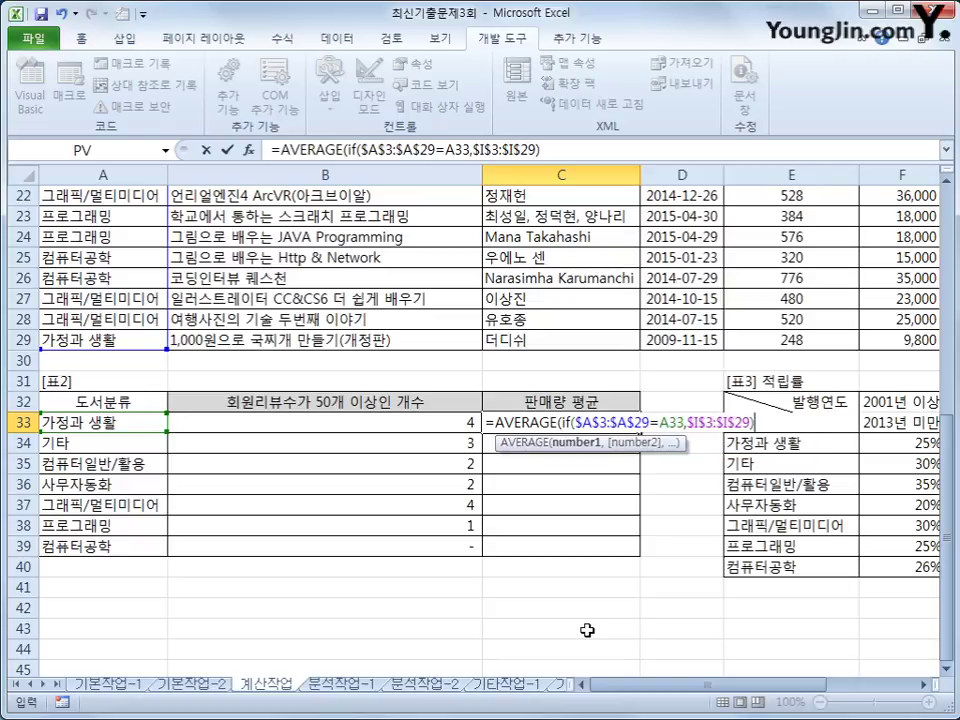
{"action": "type", "text": ")"}
{"action": "key", "text": "ctrl+shift+Return"}
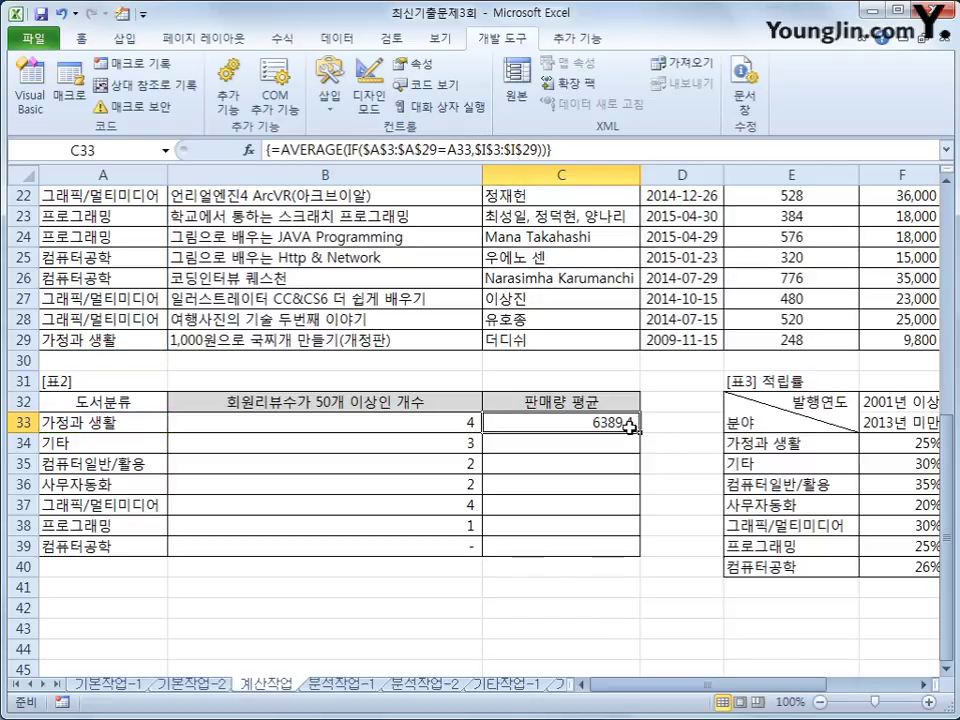
{"action": "left_click_drag", "start_coordinate": [640, 432], "coordinate": [636, 547]}
{"action": "left_click", "coordinate": [634, 547]}
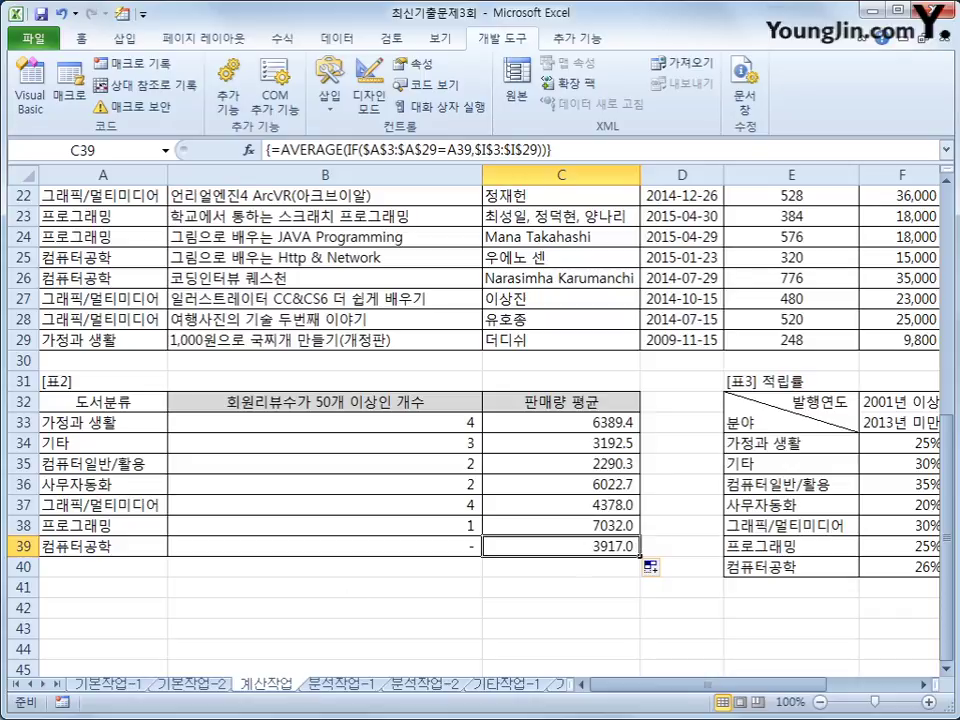
{"action": "key", "text": "ctrl+Page_Down"}
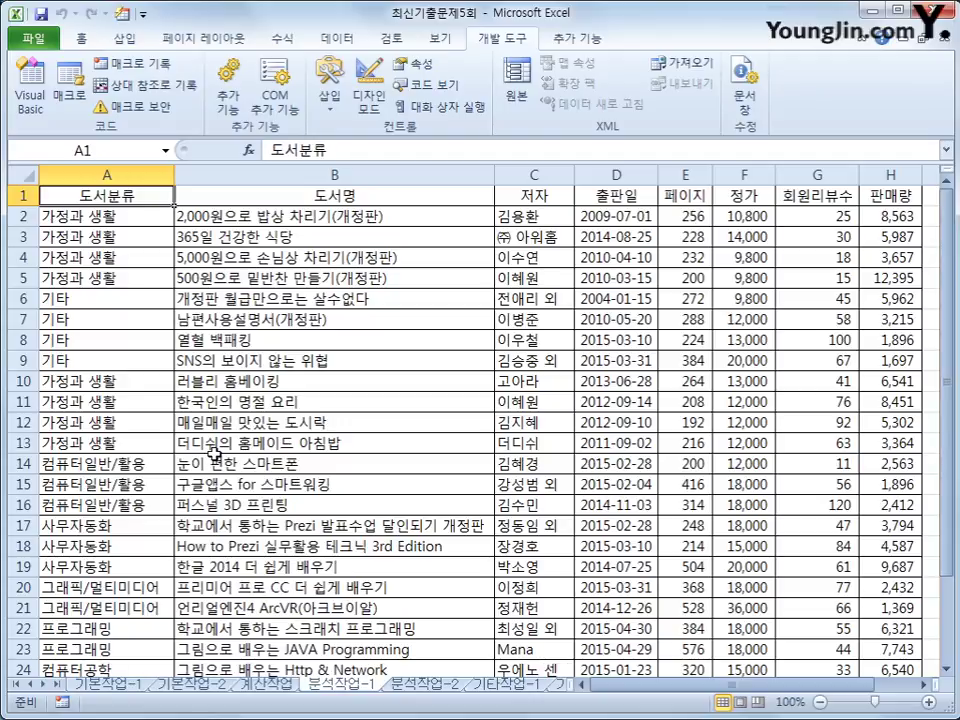
Create a pivot table from '분석작업-1'!$A$1:$H$28, placed at cell J4 on the existing sheet.
{"action": "left_click", "coordinate": [125, 40]}
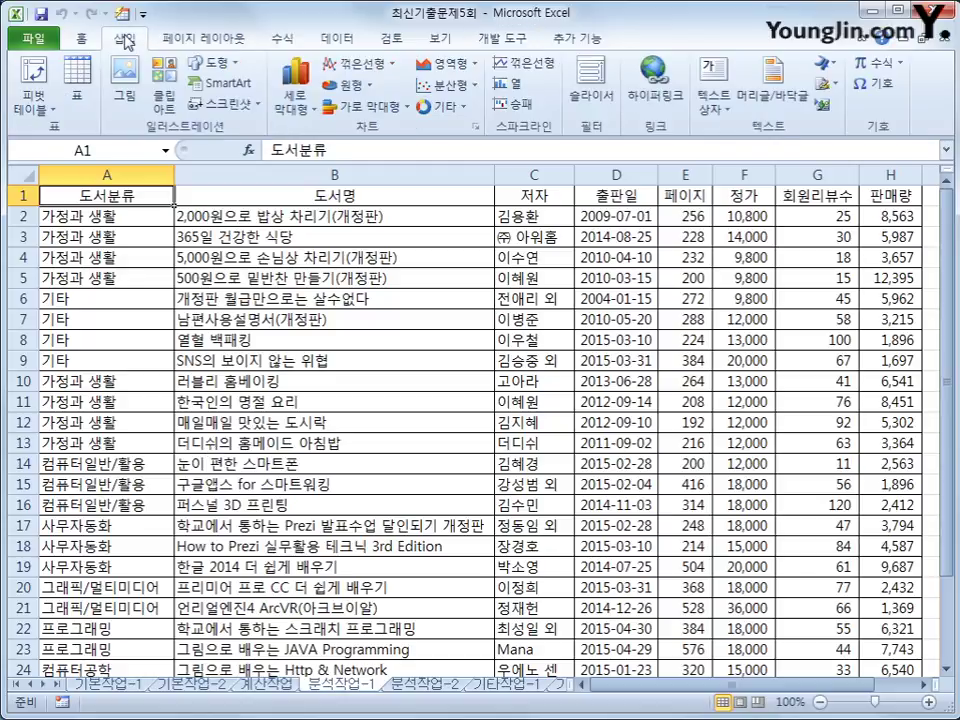
{"action": "left_click", "coordinate": [33, 100]}
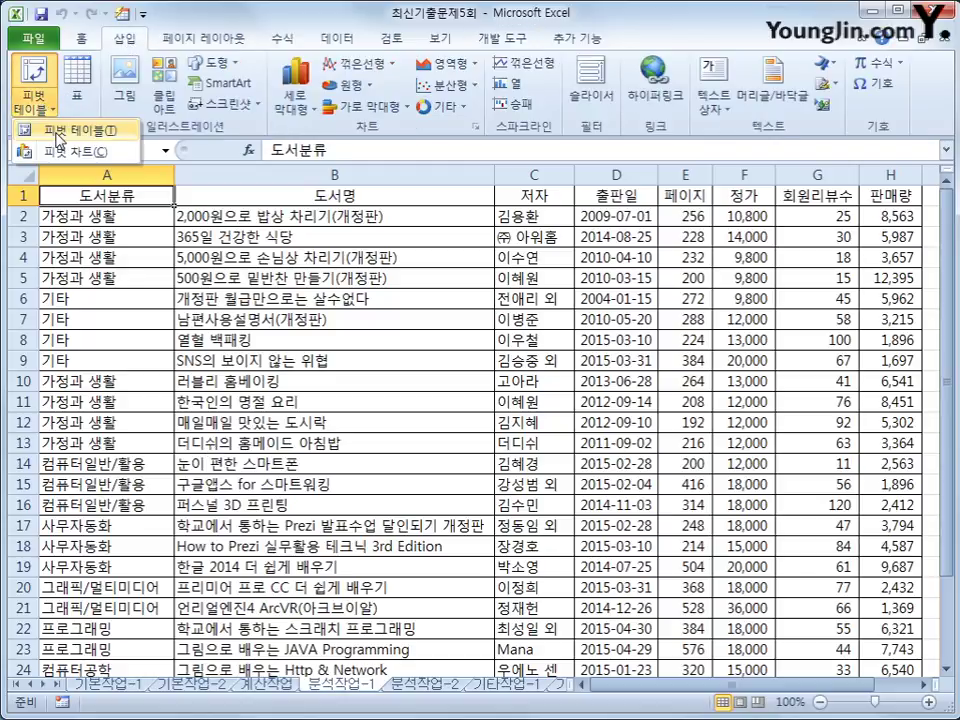
{"action": "left_click", "coordinate": [56, 132]}
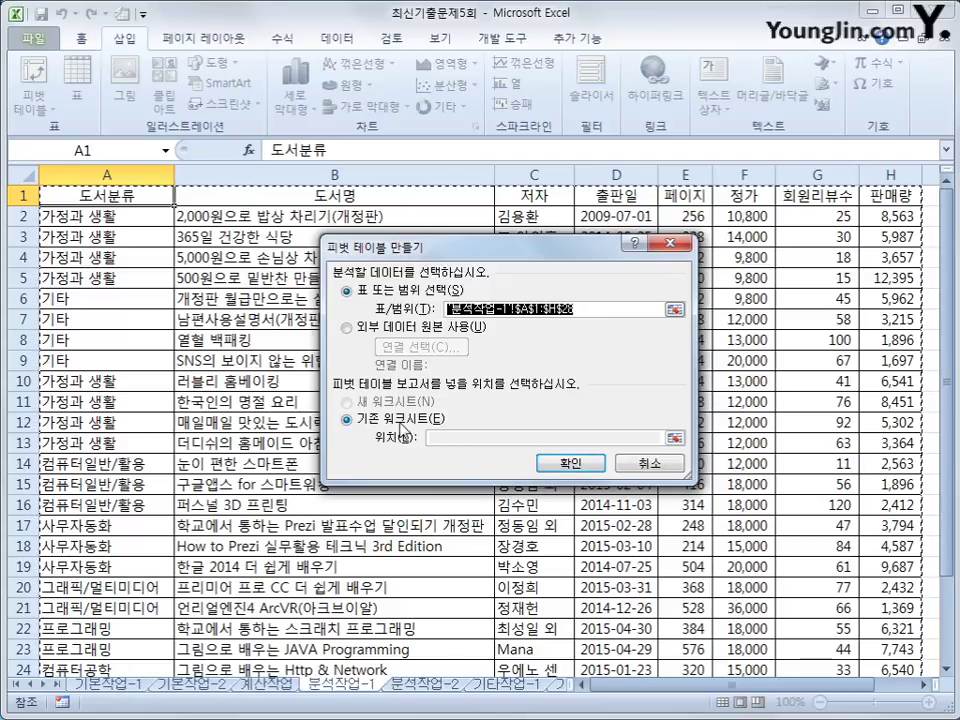
{"action": "left_click", "coordinate": [476, 440]}
{"action": "scroll", "coordinate": [488, 480], "scroll_direction": "down", "scroll_amount": 3}
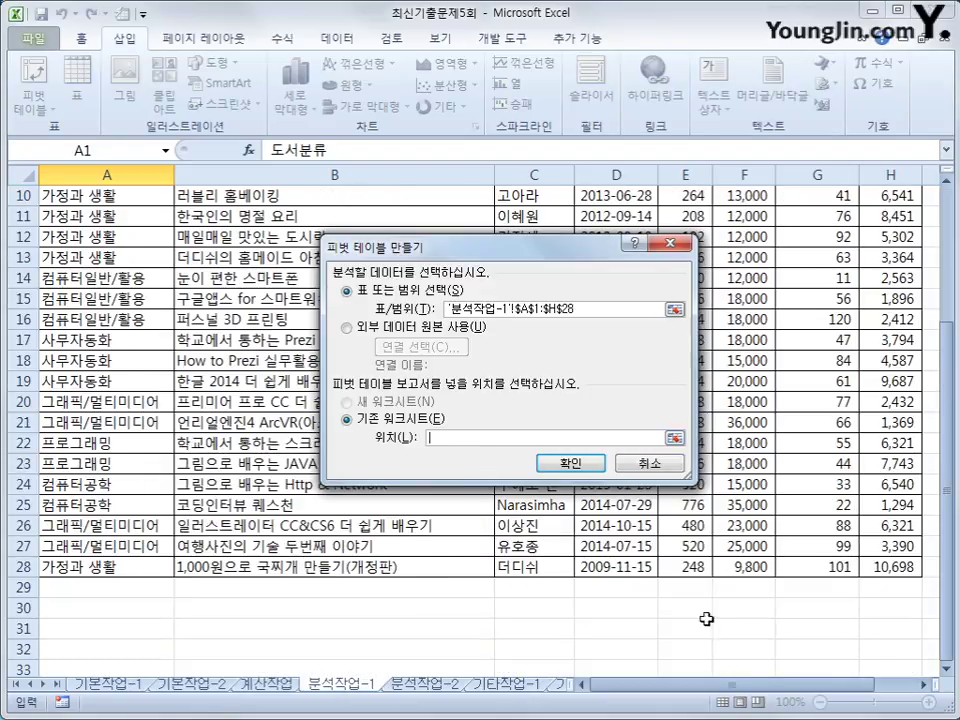
{"action": "left_click_drag", "start_coordinate": [754, 690], "coordinate": [857, 692]}
{"action": "scroll", "coordinate": [868, 386], "scroll_direction": "up", "scroll_amount": 2}
{"action": "scroll", "coordinate": [868, 386], "scroll_direction": "up", "scroll_amount": 1}
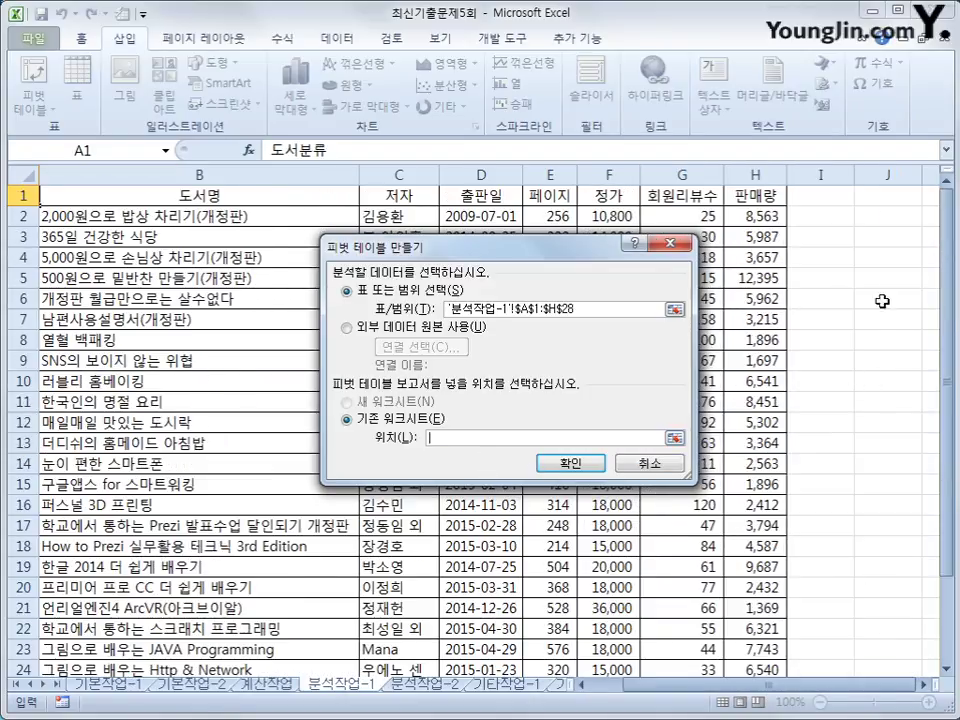
{"action": "left_click", "coordinate": [881, 240]}
{"action": "left_click", "coordinate": [881, 259]}
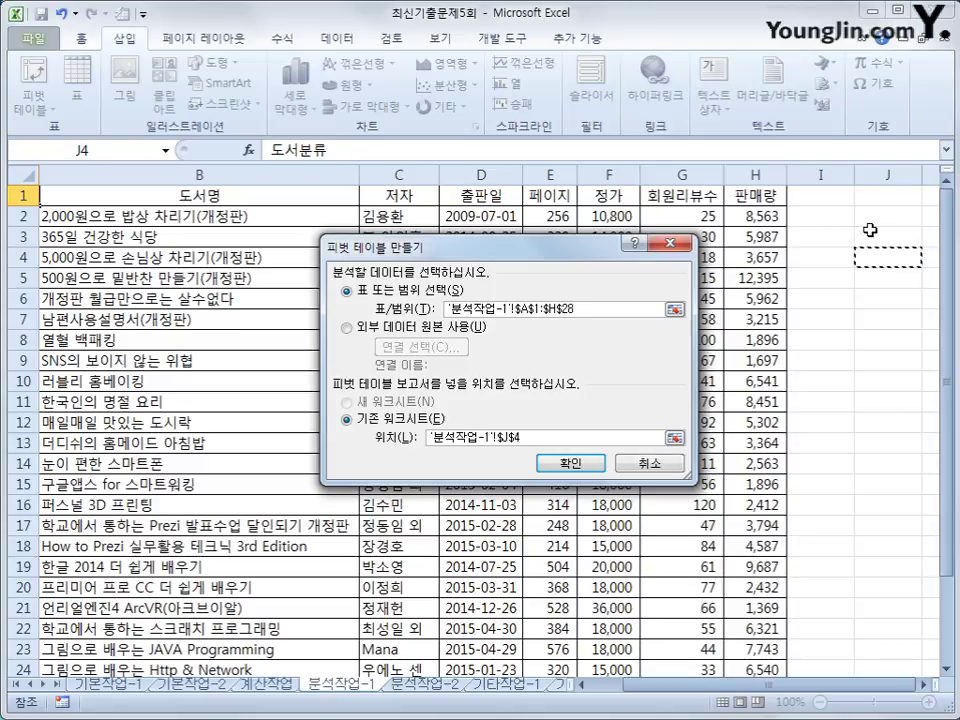
{"action": "left_click", "coordinate": [584, 467]}
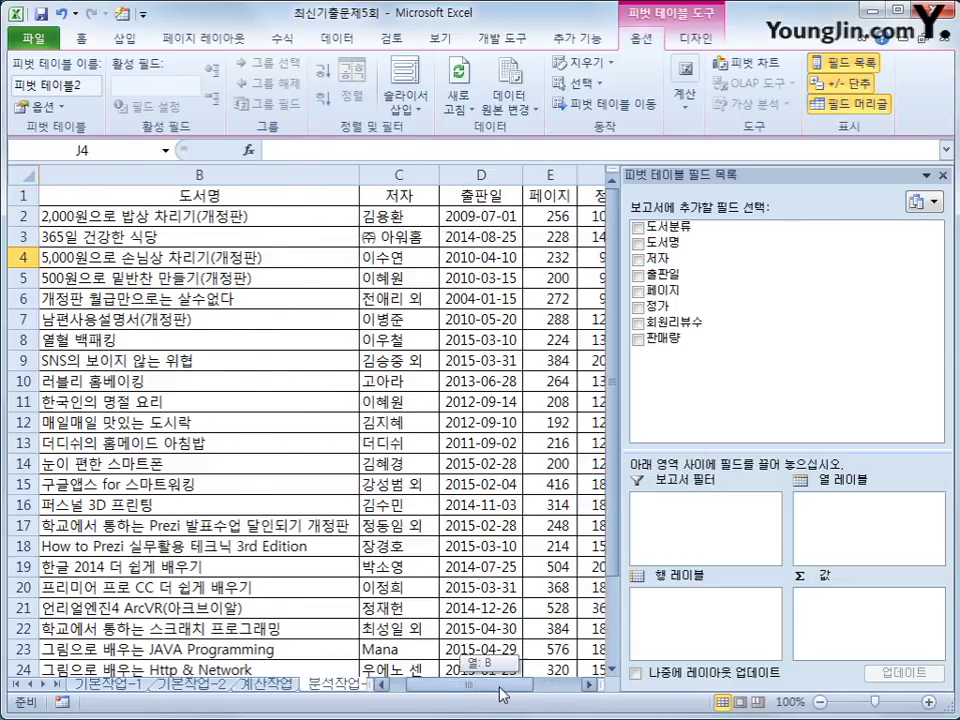
Put 도서분류 in Report Filter, 출판일 in Row Labels, and 도서명 count plus 판매량 sum in Values.
{"action": "left_click_drag", "start_coordinate": [499, 690], "coordinate": [570, 690]}
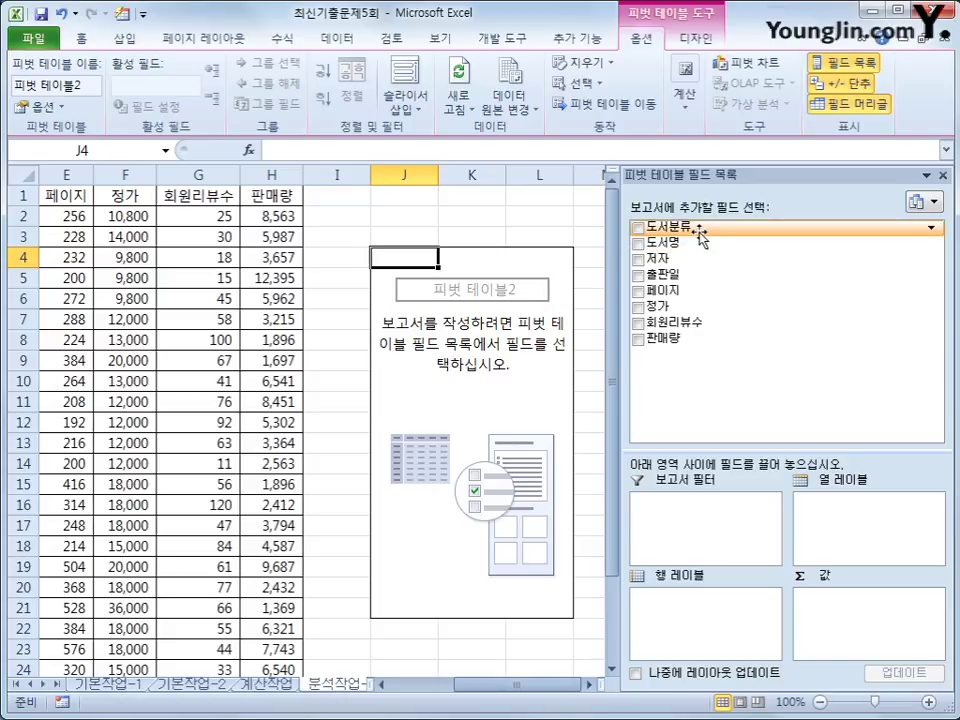
{"action": "left_click_drag", "start_coordinate": [668, 227], "coordinate": [690, 512]}
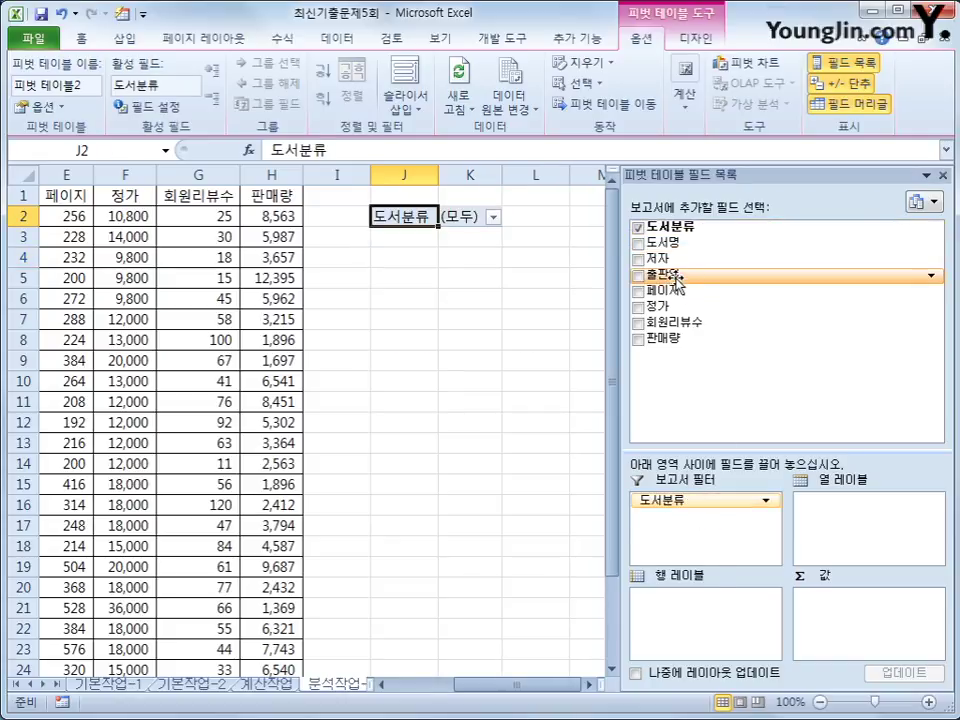
{"action": "left_click_drag", "start_coordinate": [676, 282], "coordinate": [700, 610]}
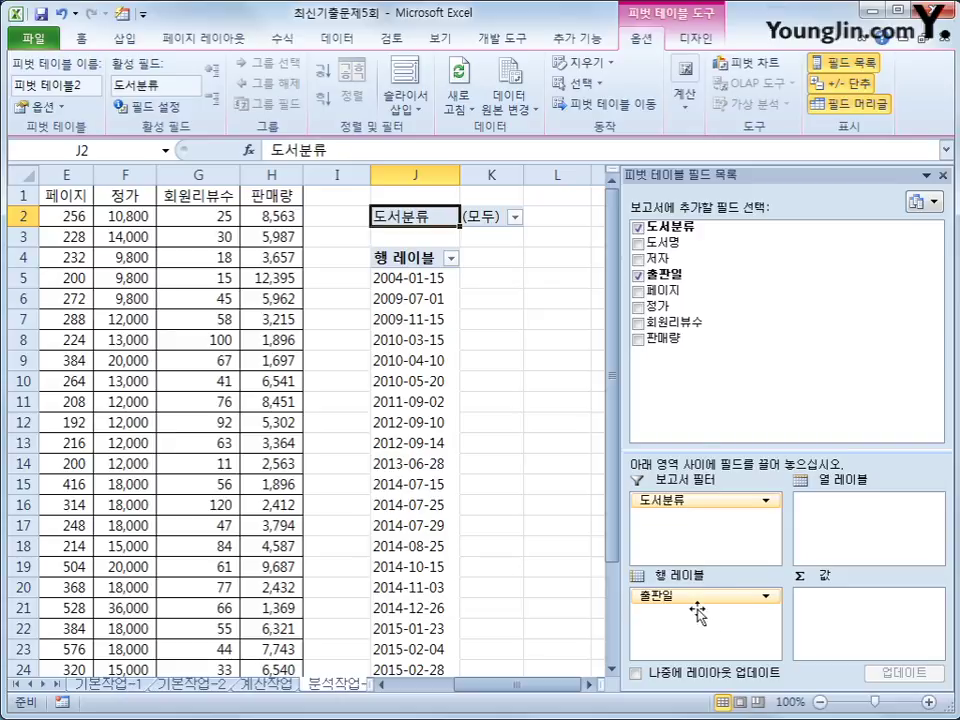
{"action": "left_click_drag", "start_coordinate": [664, 242], "coordinate": [851, 626]}
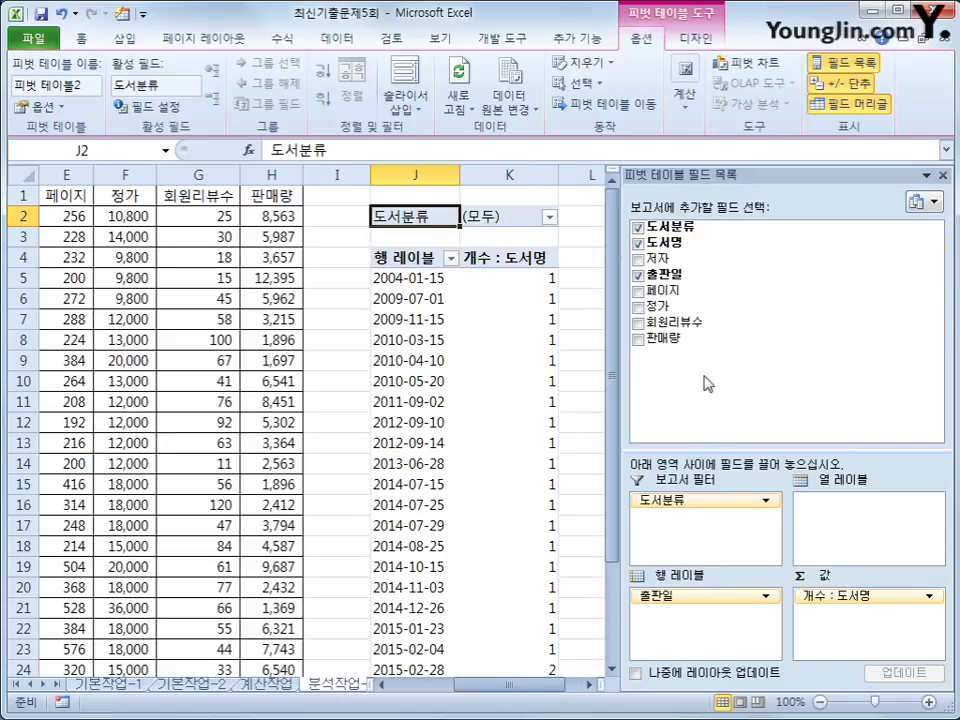
{"action": "left_click_drag", "start_coordinate": [700, 336], "coordinate": [849, 612]}
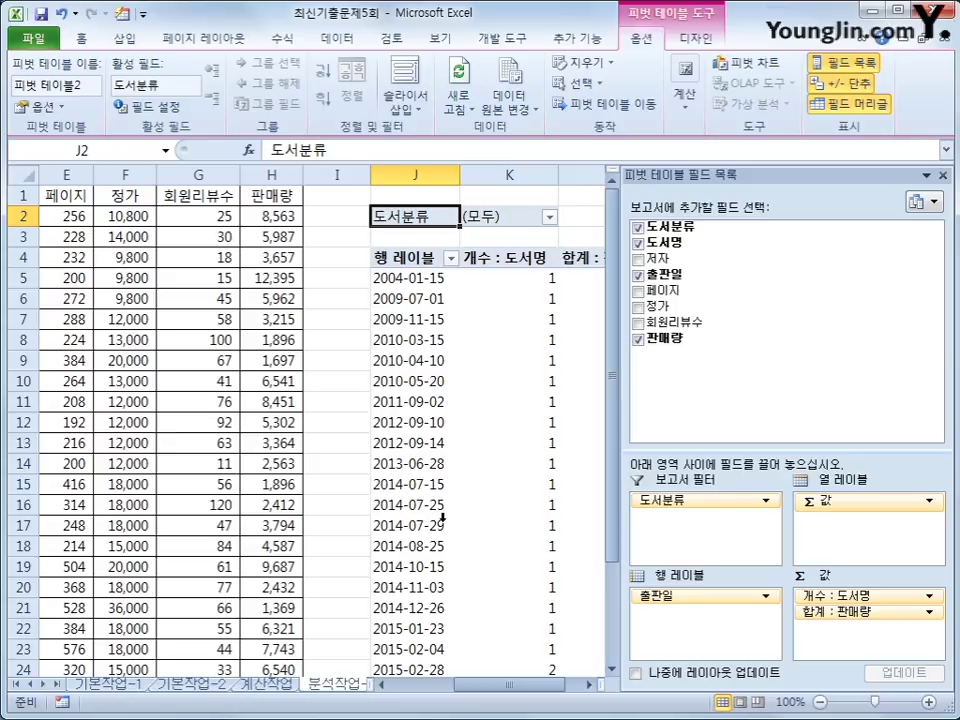
{"action": "left_click", "coordinate": [692, 40]}
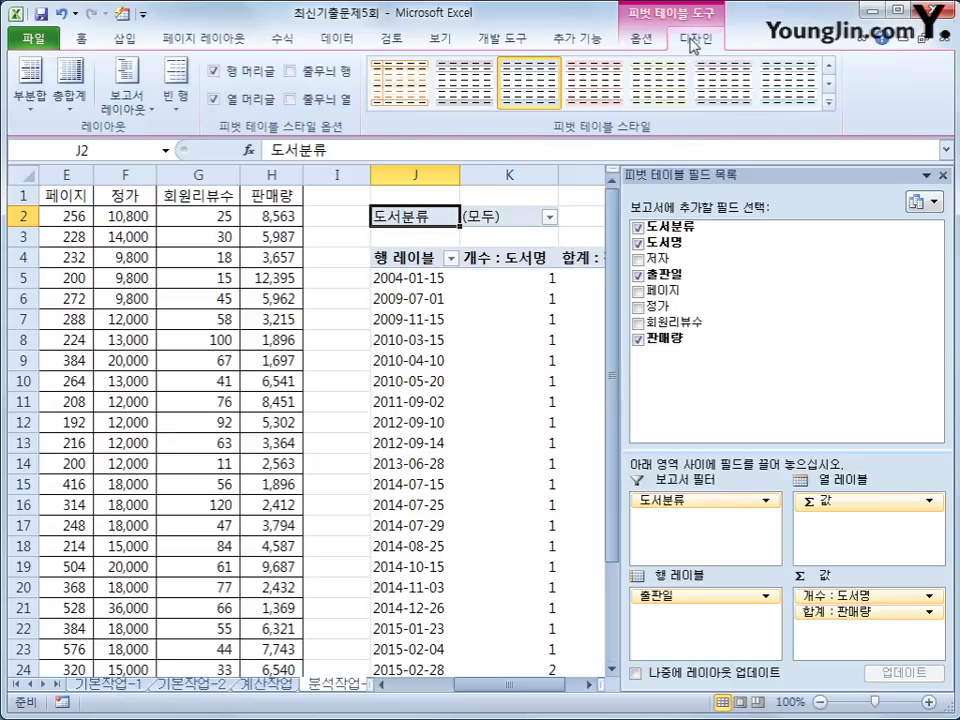
Change the pivot's report layout to Show in Outline Form, replacing 행 레이블 with 출판일.
{"action": "left_click", "coordinate": [127, 105]}
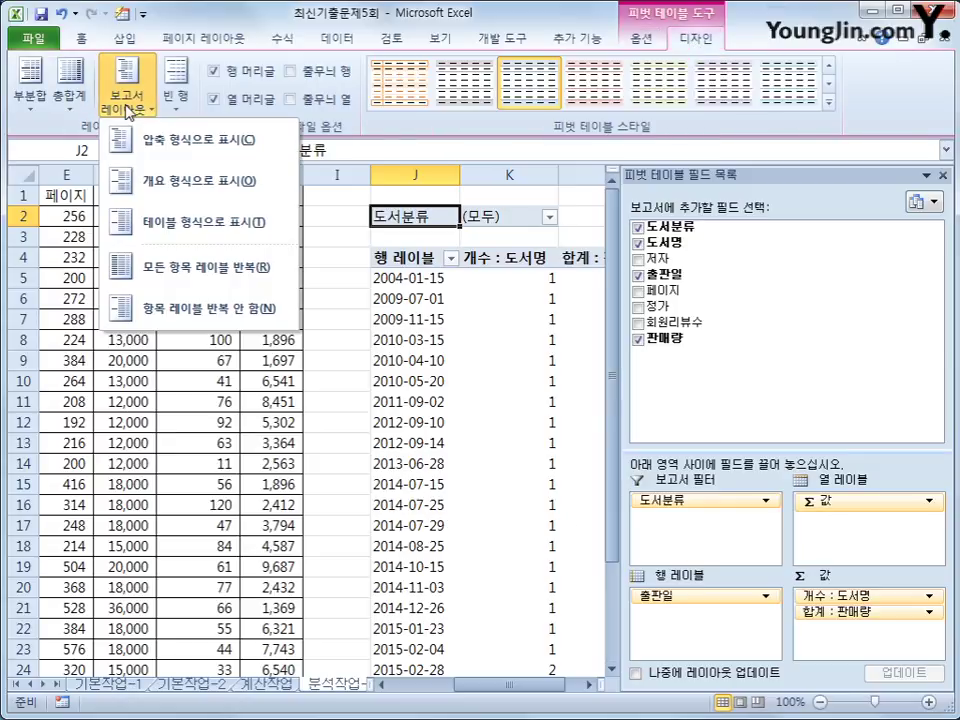
{"action": "left_click", "coordinate": [197, 182]}
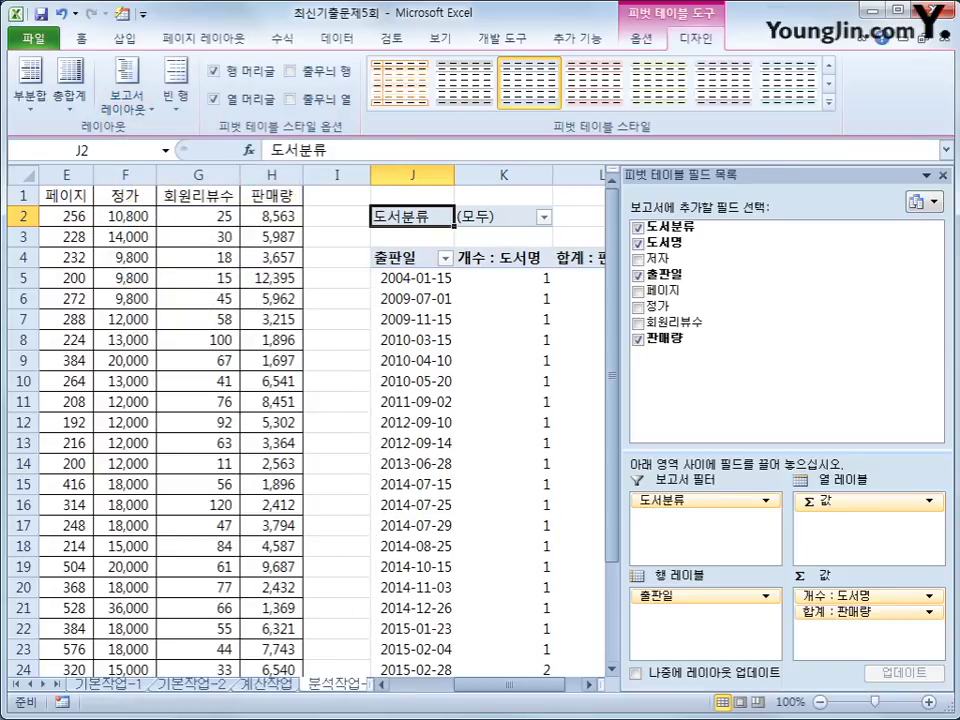
{"action": "left_click_drag", "start_coordinate": [510, 690], "coordinate": [530, 690]}
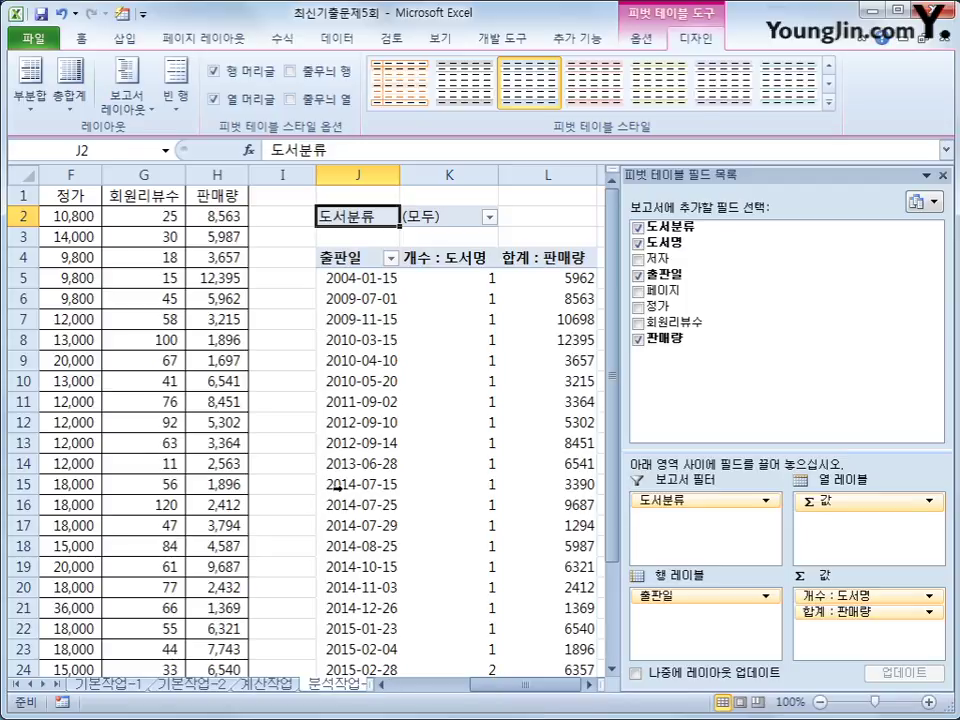
{"action": "left_click", "coordinate": [381, 276]}
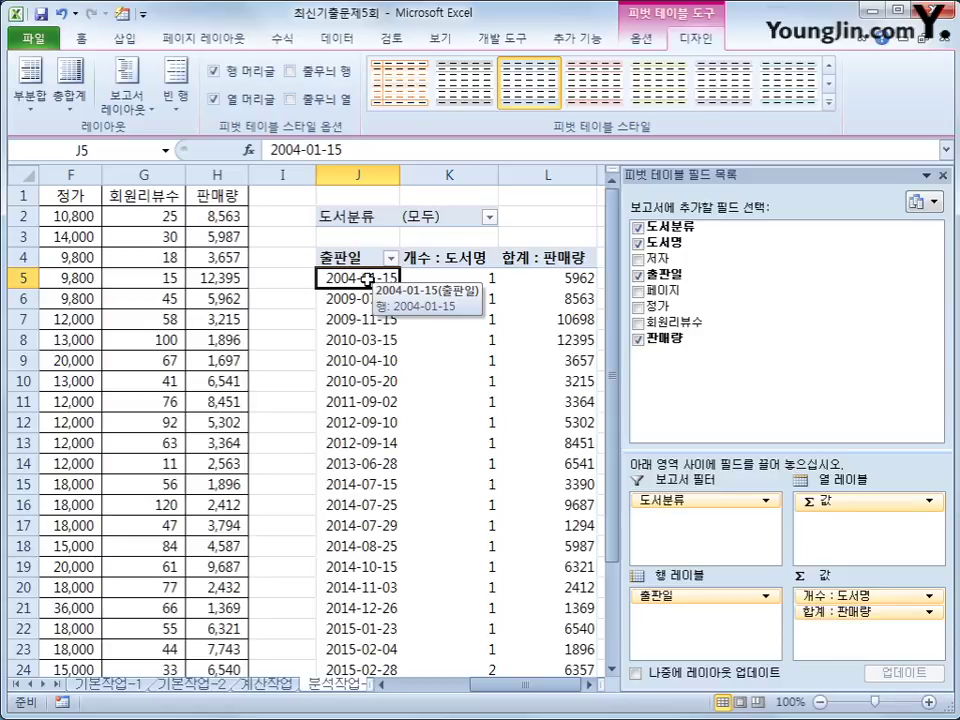
Group the 출판일 dates by year instead of month, giving rows 2004년 to 2015년.
{"action": "right_click", "coordinate": [367, 279]}
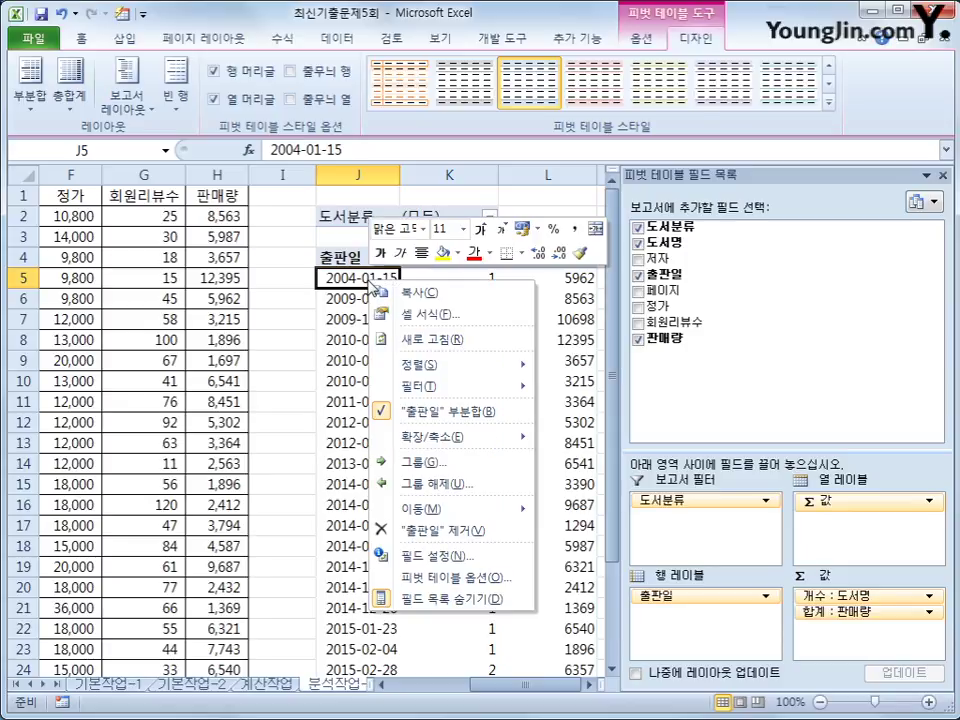
{"action": "left_click", "coordinate": [478, 461]}
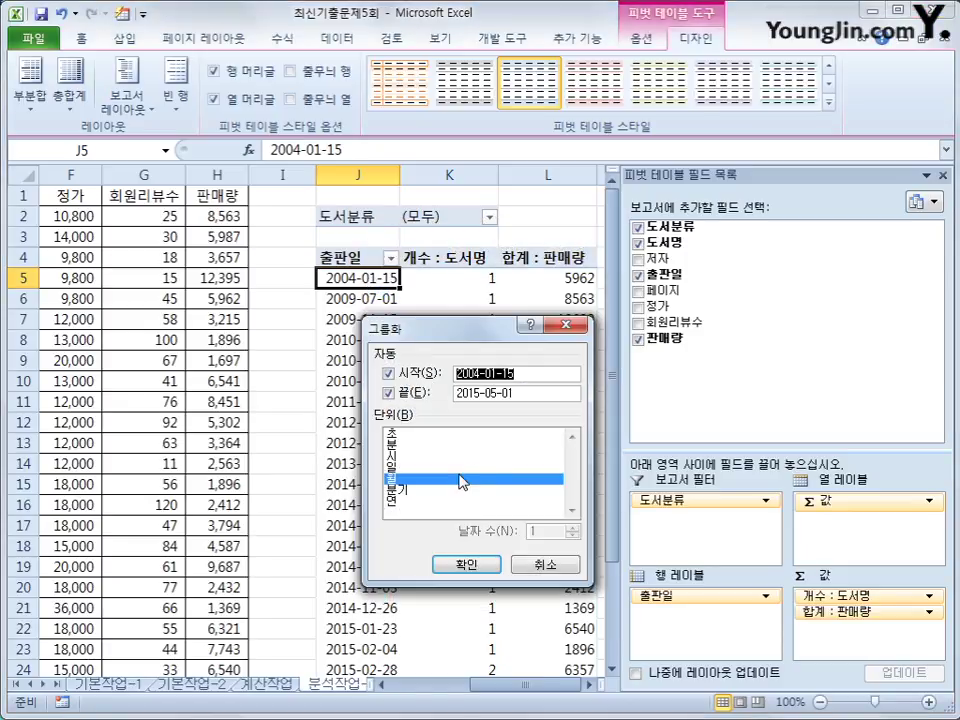
{"action": "left_click", "coordinate": [453, 481]}
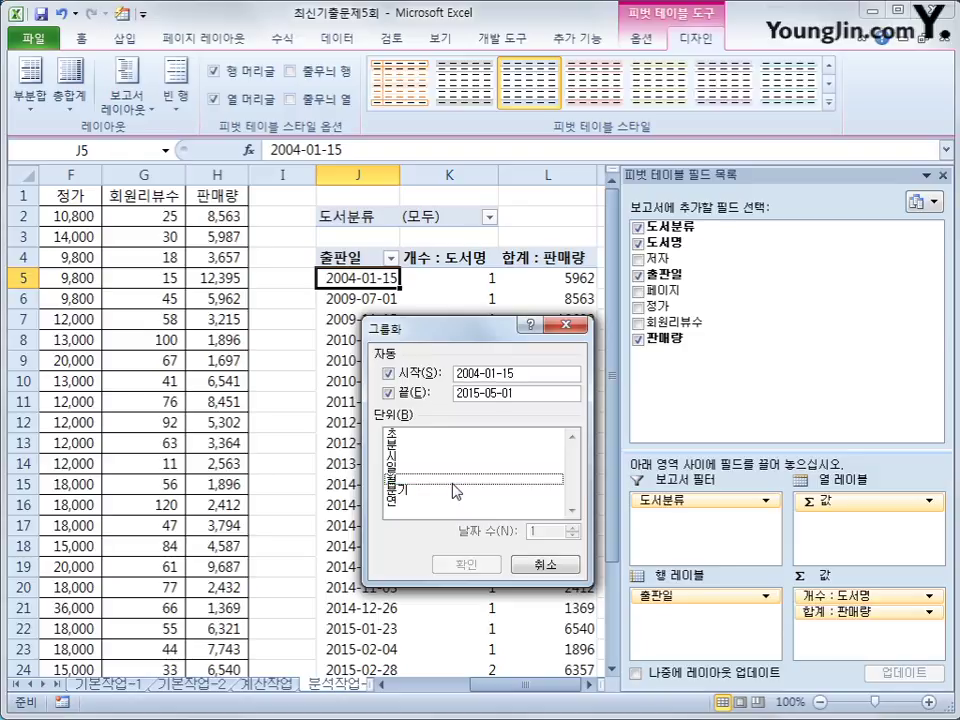
{"action": "left_click", "coordinate": [437, 503]}
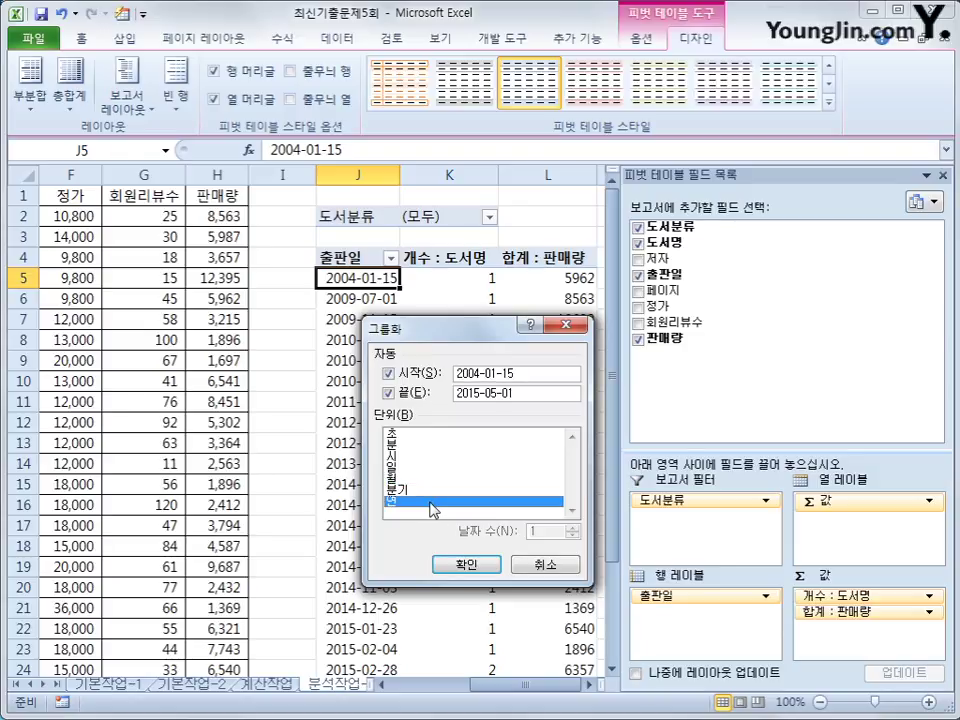
{"action": "left_click", "coordinate": [474, 564]}
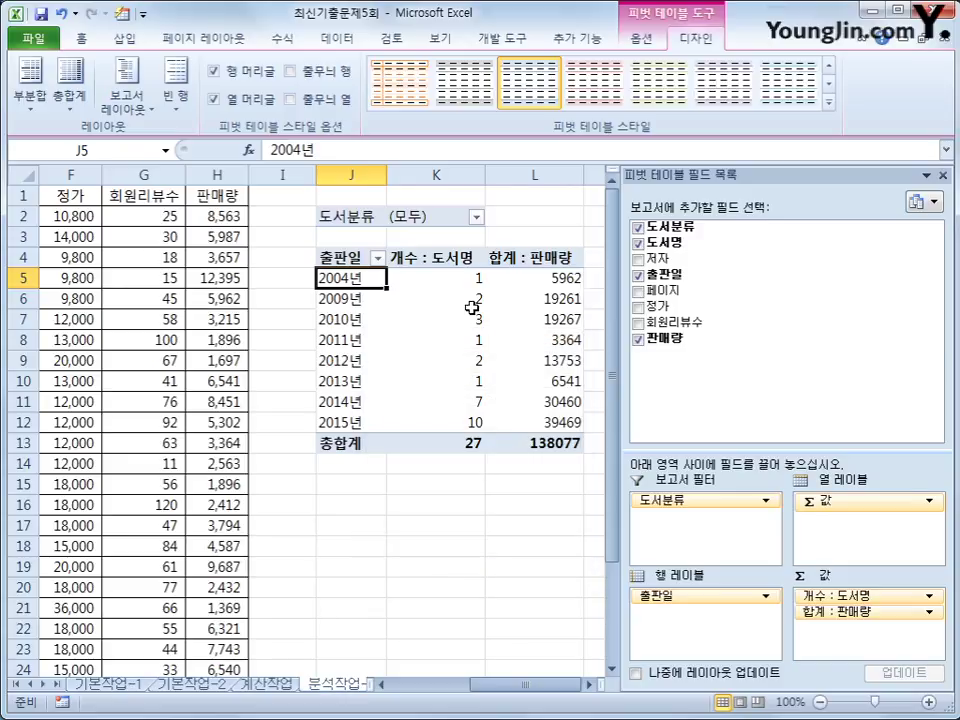
{"action": "left_click", "coordinate": [447, 261]}
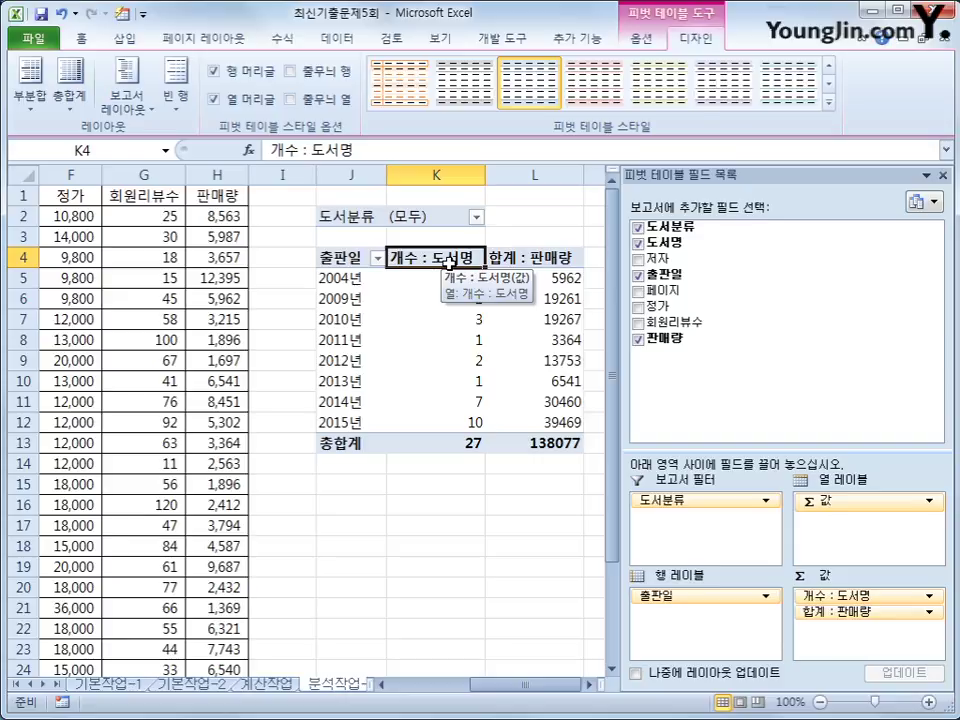
Give the 도서명 count field the custom format G/표준"권", showing values like 1권 and 27권.
{"action": "right_click", "coordinate": [448, 263]}
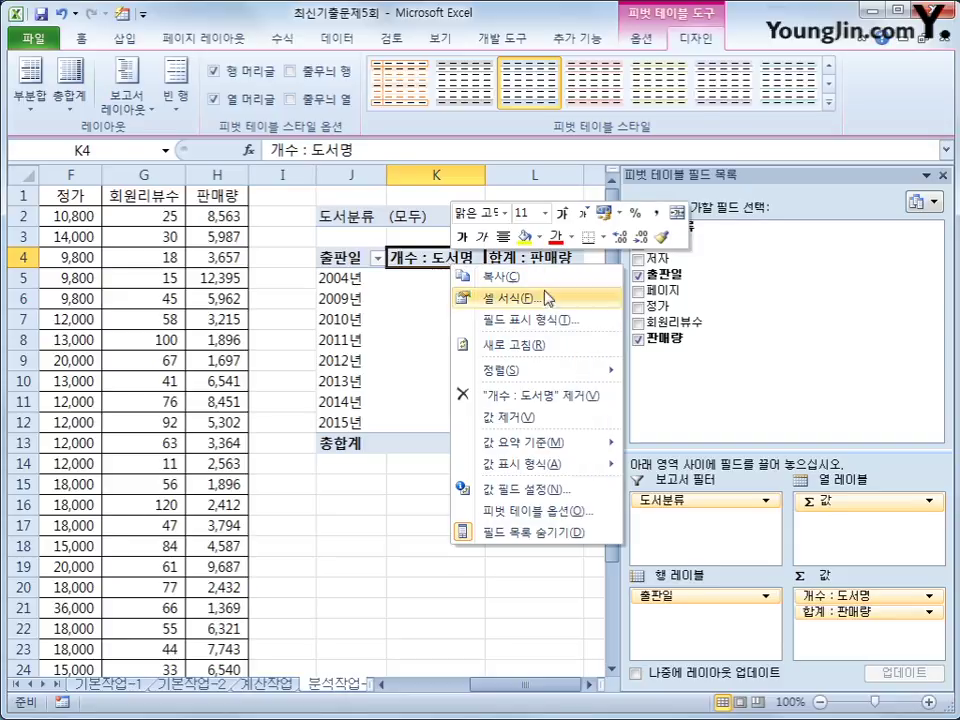
{"action": "left_click", "coordinate": [559, 326]}
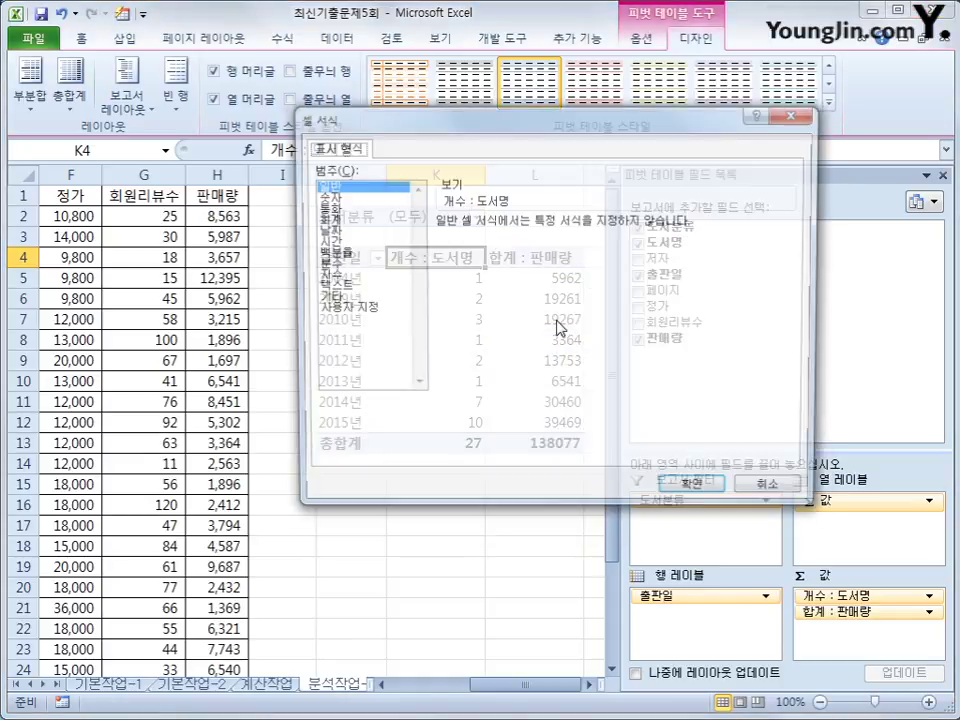
{"action": "left_click", "coordinate": [362, 310]}
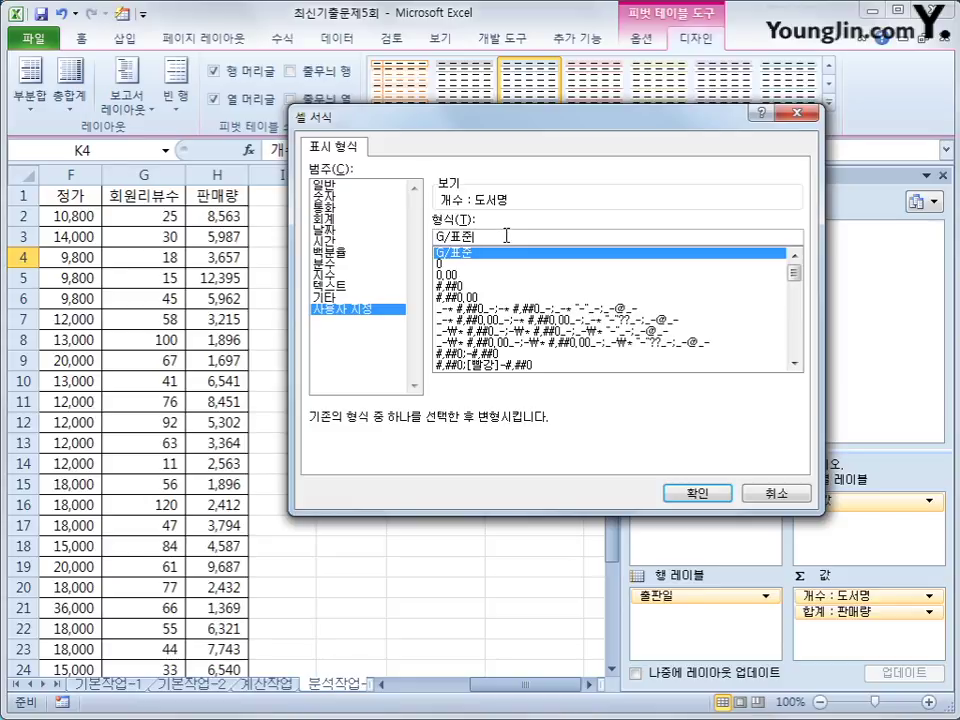
{"action": "type", "text": "\""}
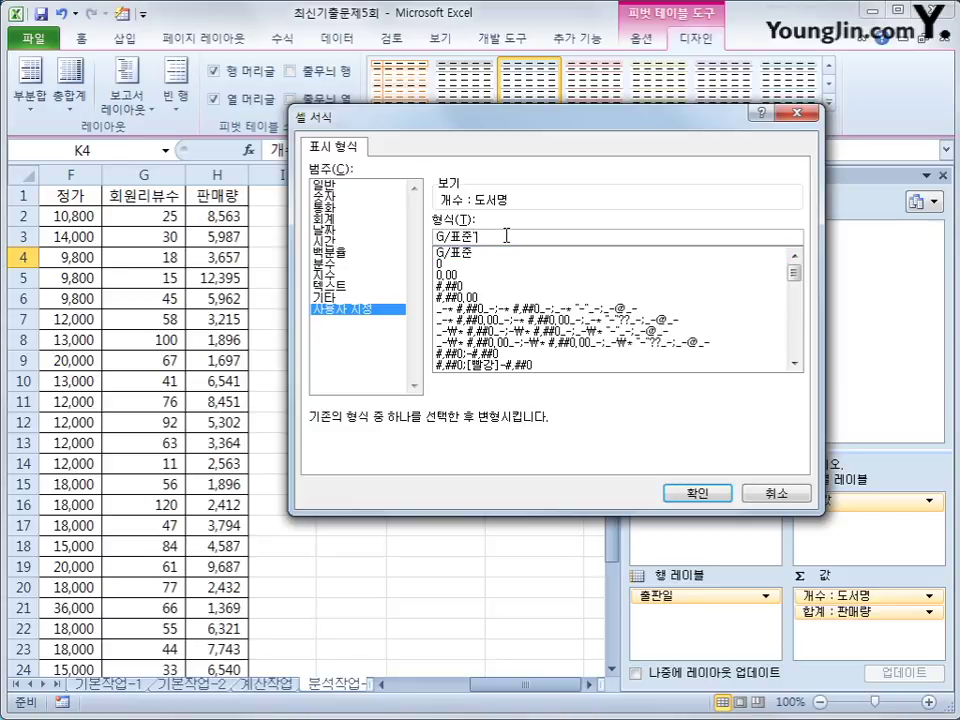
{"action": "type", "text": "권"}
{"action": "left_click", "coordinate": [722, 496]}
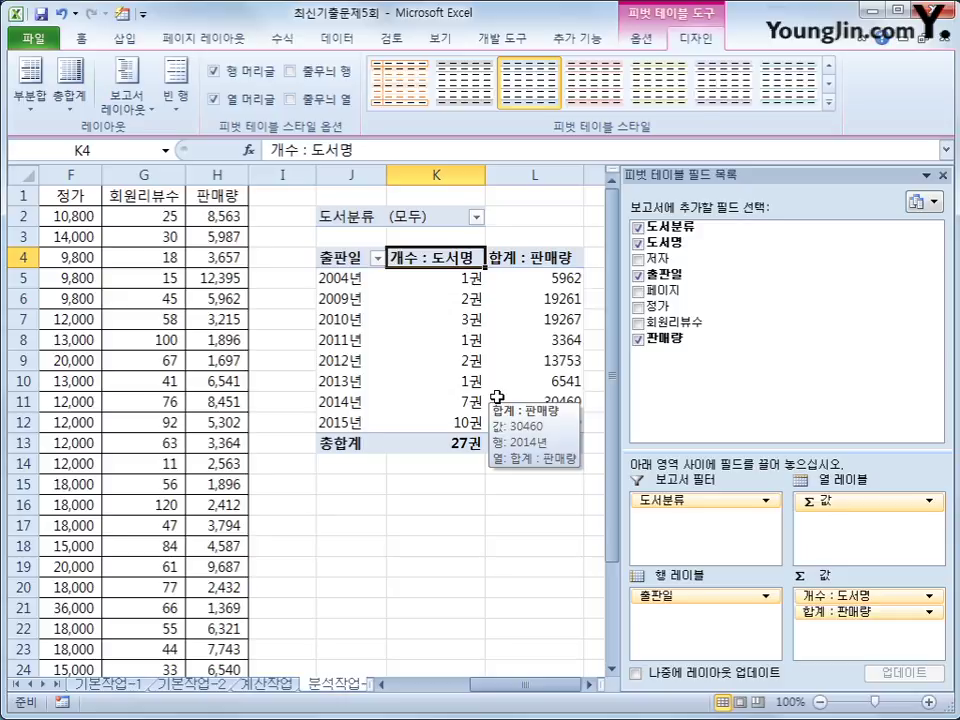
{"action": "left_click", "coordinate": [561, 258]}
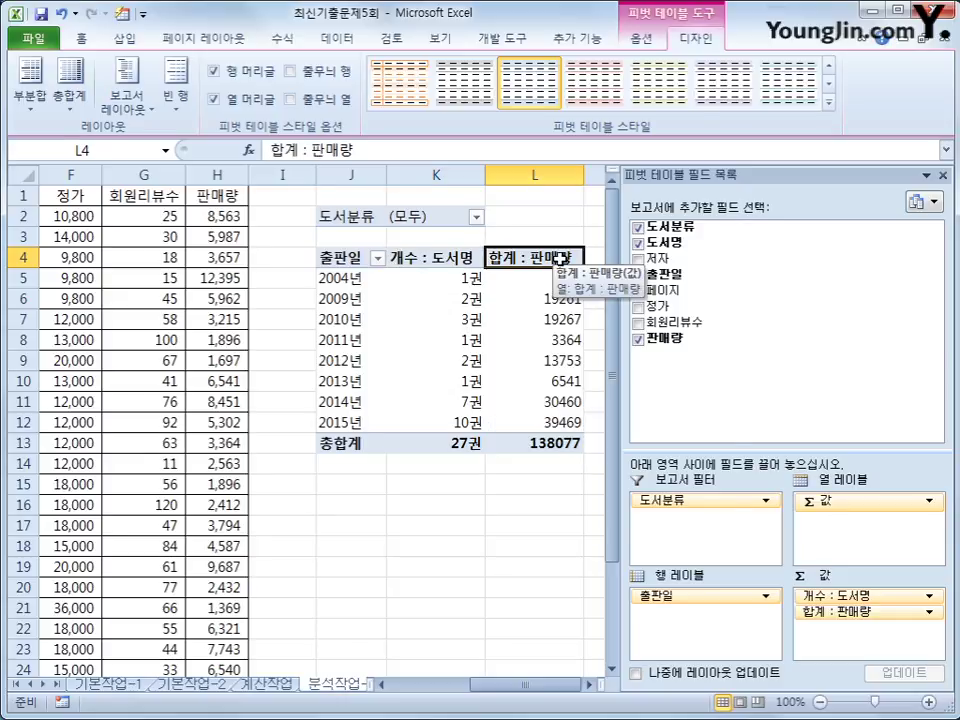
Format the 판매량 totals as 숫자 with the 1000 단위 구분 기호.
{"action": "right_click", "coordinate": [561, 258]}
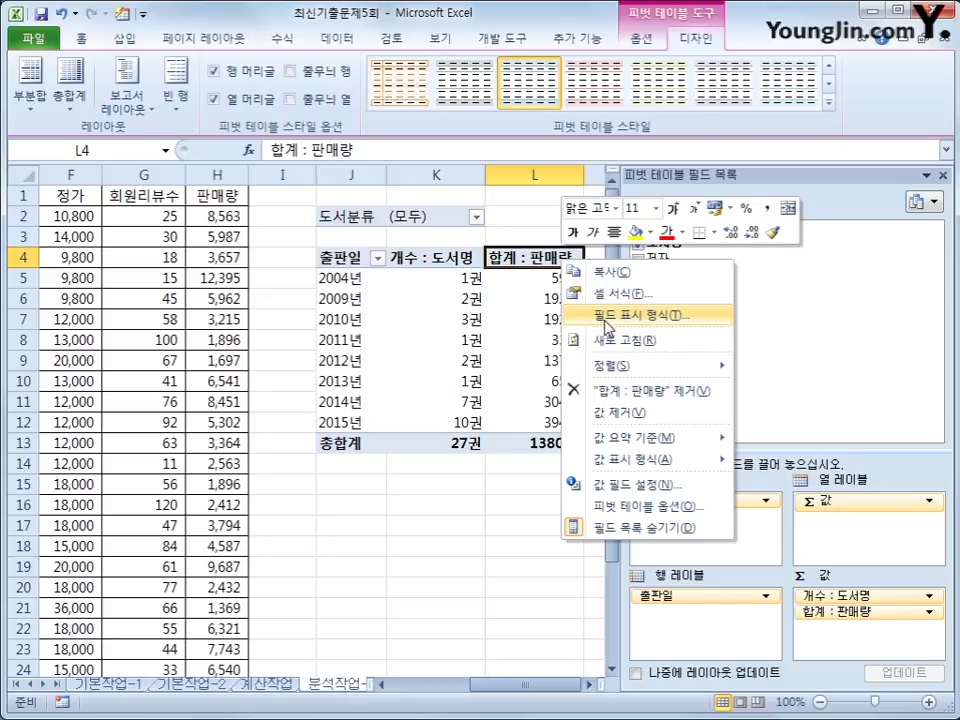
{"action": "left_click", "coordinate": [605, 316]}
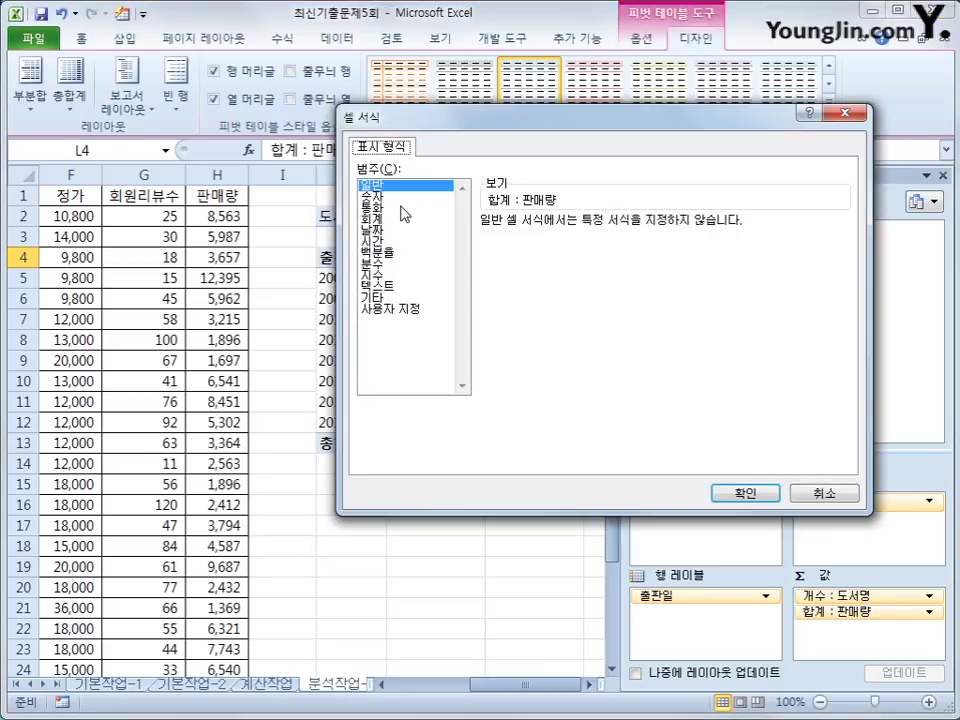
{"action": "left_click", "coordinate": [372, 196]}
{"action": "left_click", "coordinate": [500, 244]}
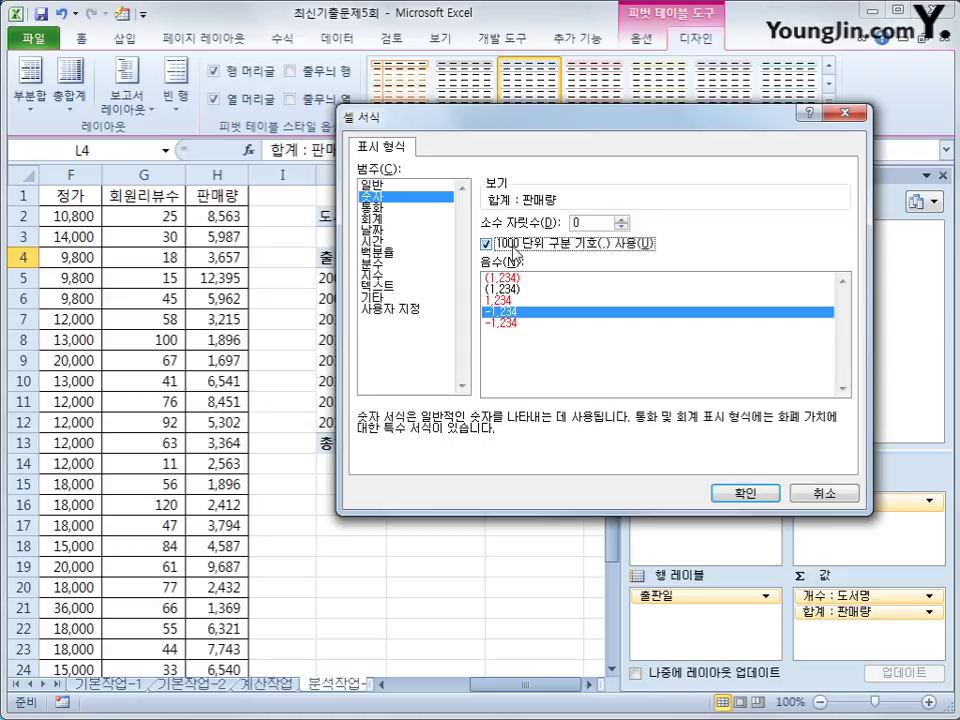
{"action": "left_click", "coordinate": [720, 494]}
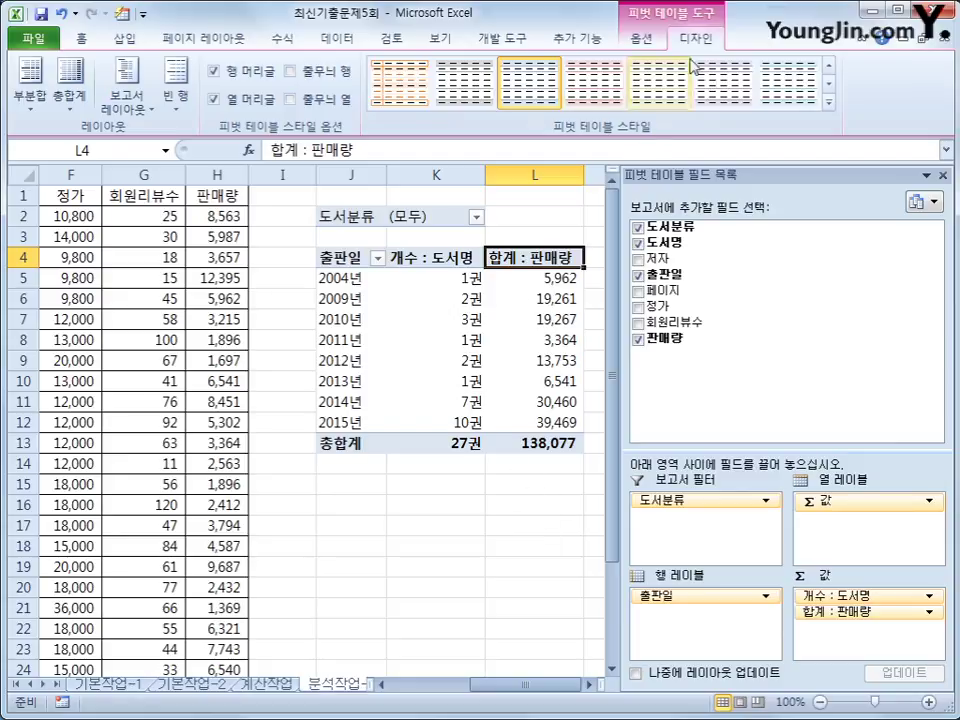
Apply the 피벗 스타일 밝게 22 style to the pivot table.
{"action": "left_click", "coordinate": [829, 105]}
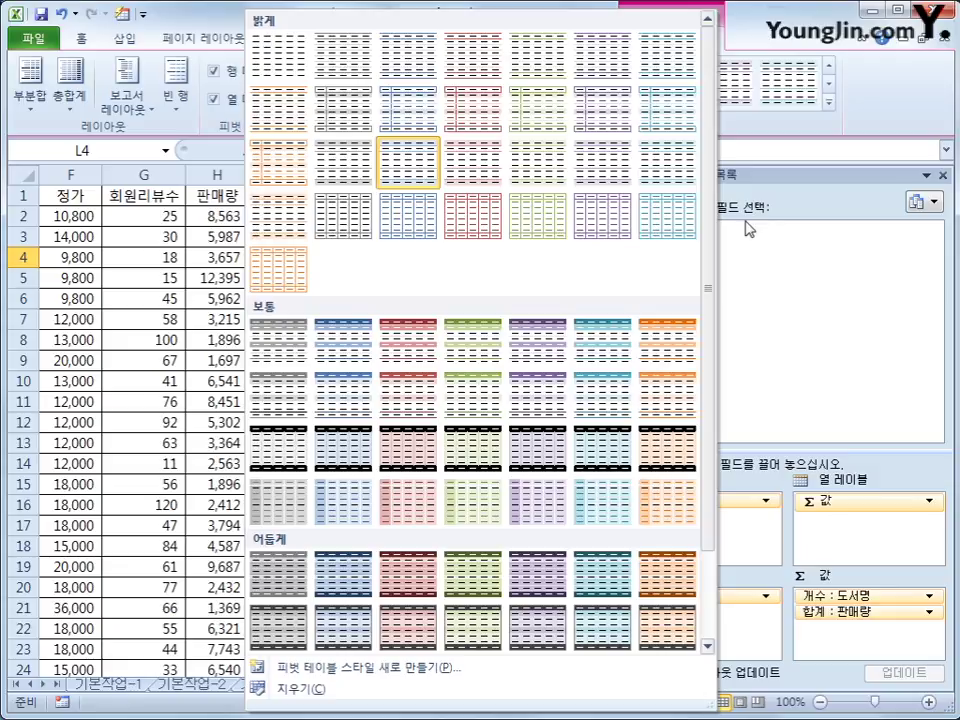
{"action": "left_click", "coordinate": [366, 236]}
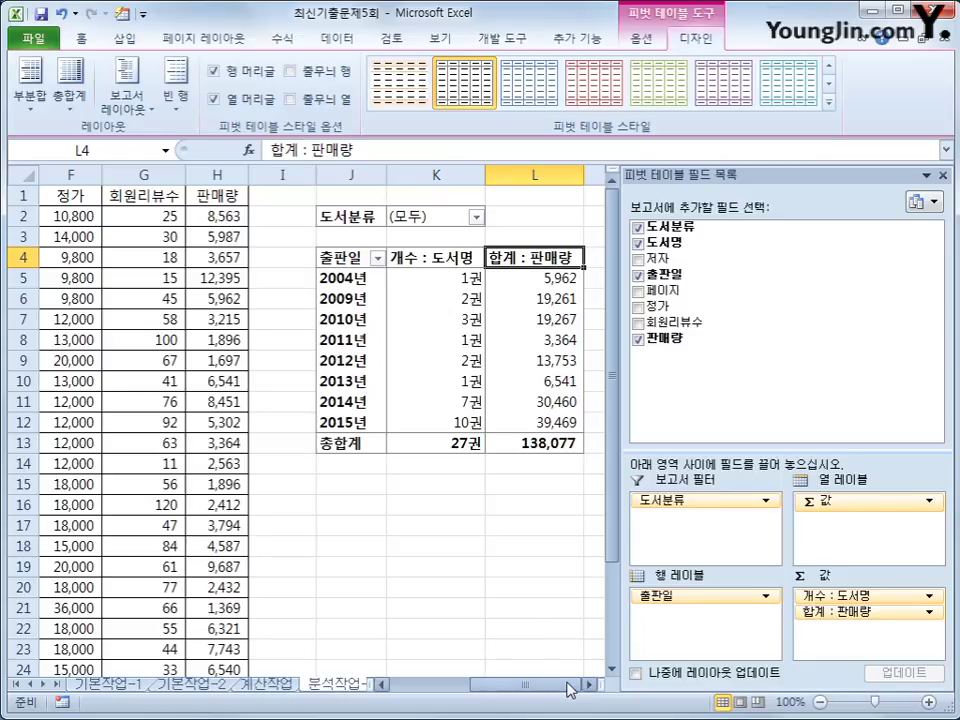
{"action": "left_click", "coordinate": [540, 442]}
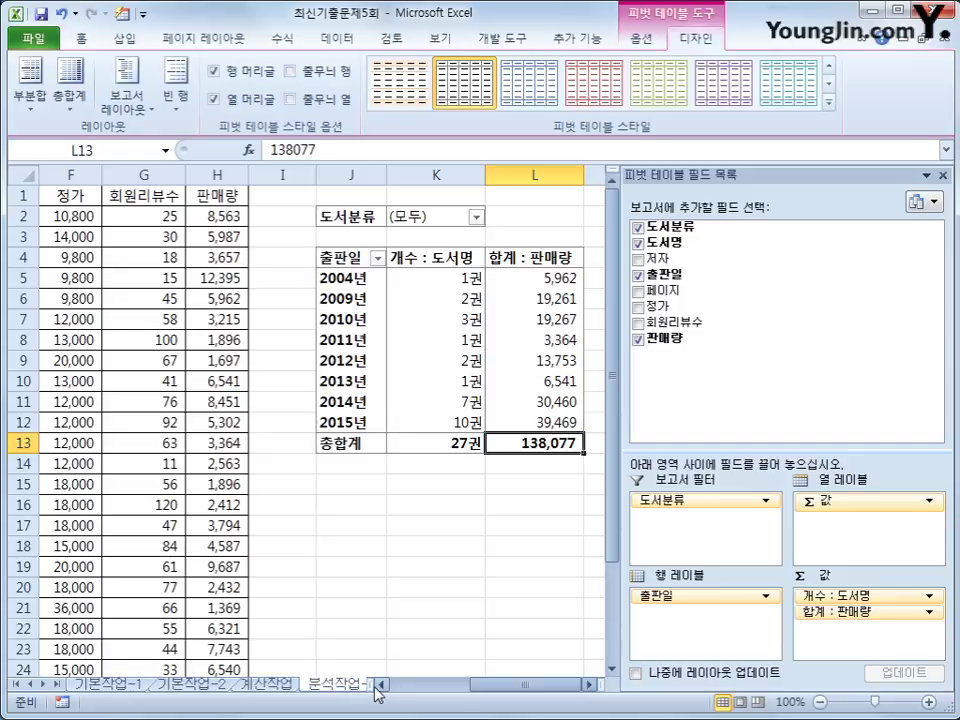
{"action": "left_click_drag", "start_coordinate": [373, 686], "coordinate": [514, 688]}
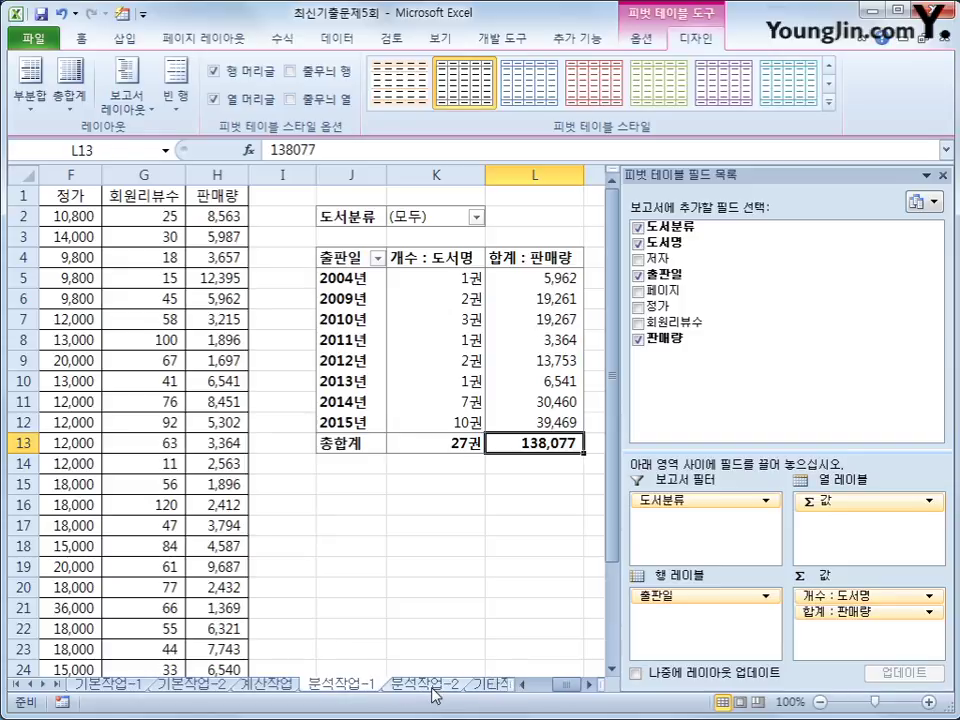
On the 분석작업-2 sheet, begin recording macro 평균통합 and select A17:D17 as the destination.
{"action": "left_click", "coordinate": [428, 685]}
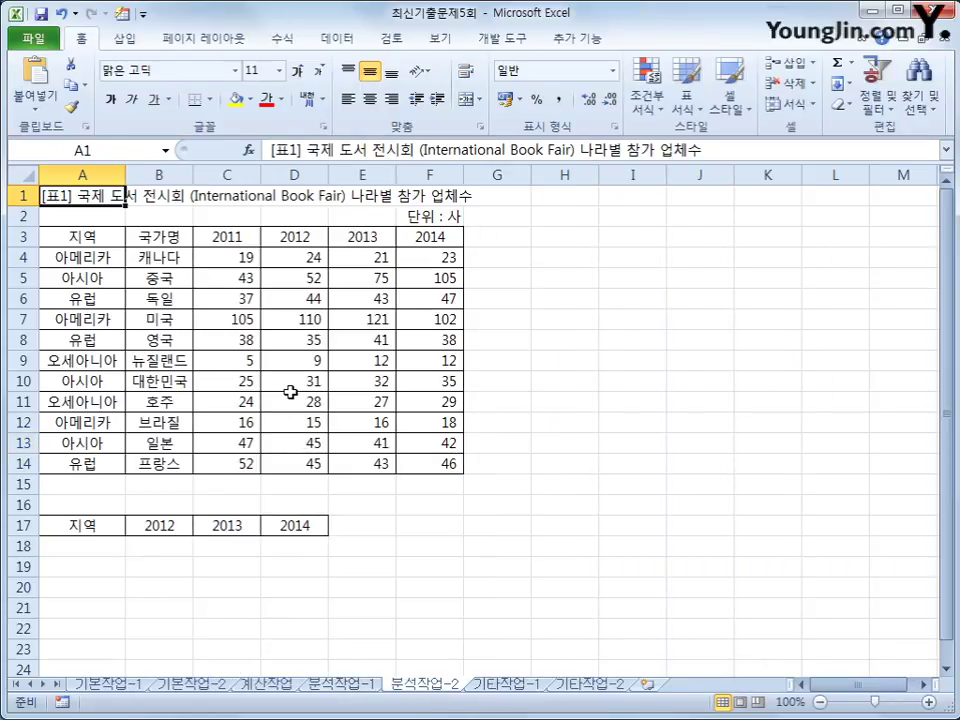
{"action": "left_click", "coordinate": [550, 566]}
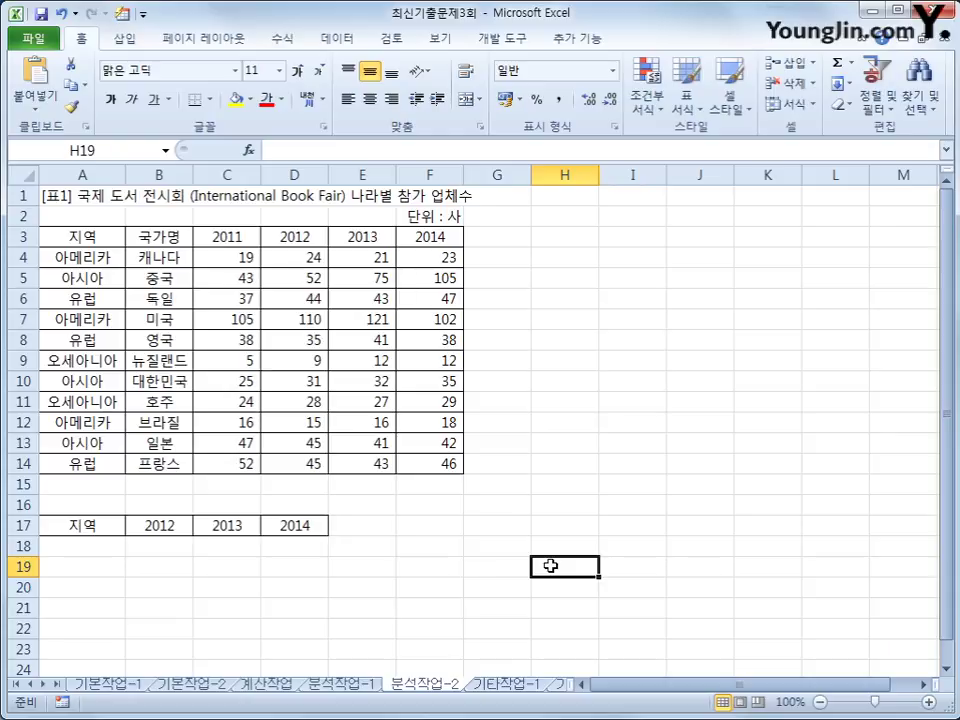
{"action": "left_click", "coordinate": [502, 38]}
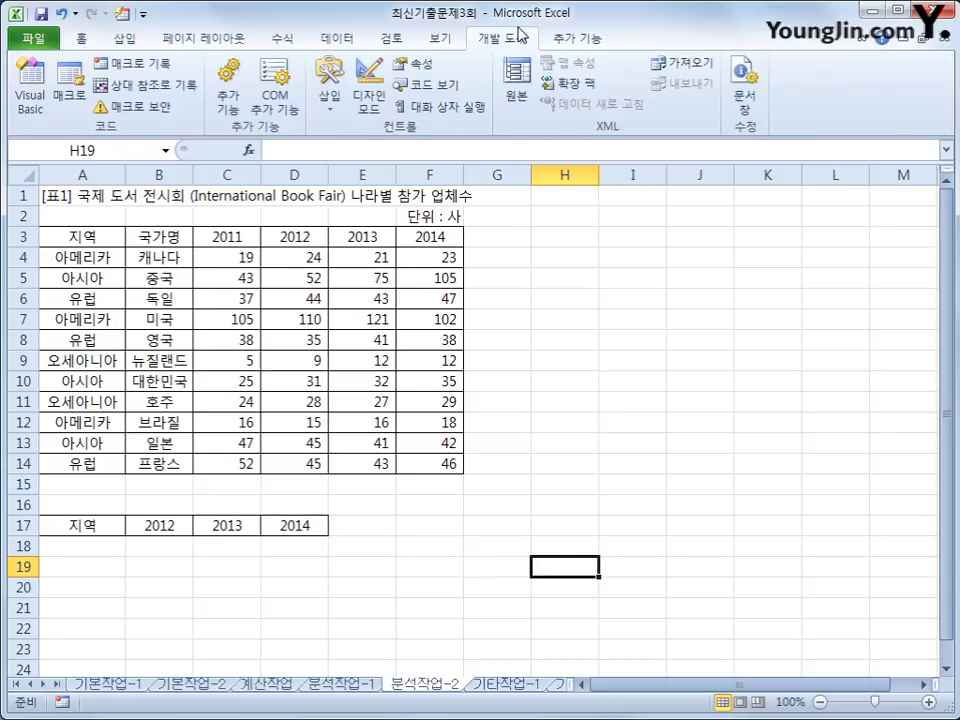
{"action": "left_click", "coordinate": [118, 73]}
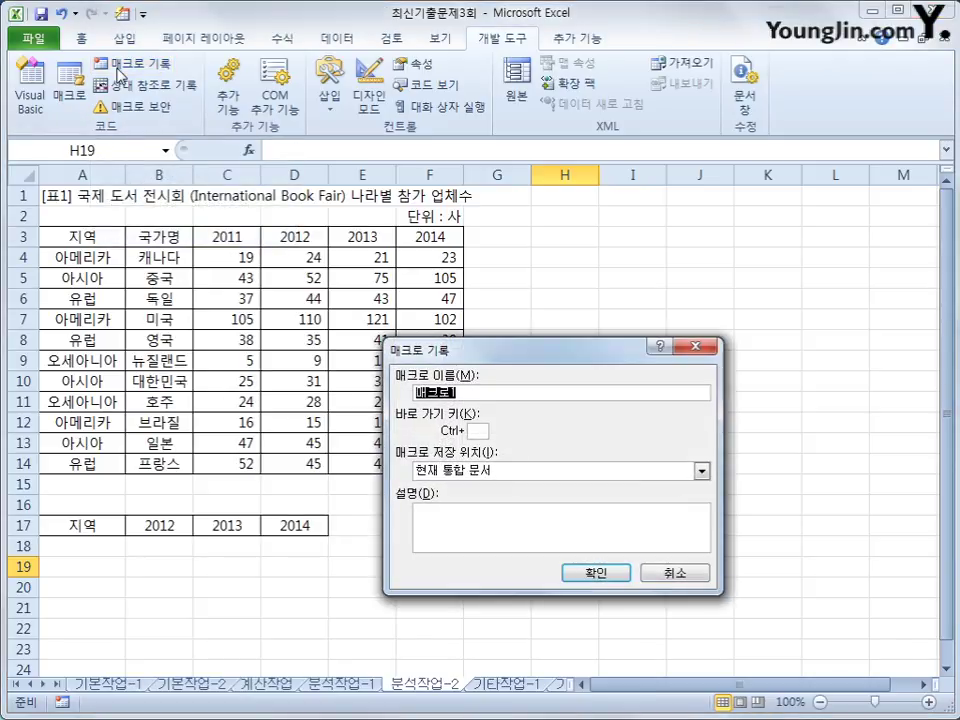
{"action": "key", "text": "BackSpace"}
{"action": "type", "text": "ㅅ"}
{"action": "key", "text": "BackSpace"}
{"action": "type", "text": "평균통하ㅂ"}
{"action": "left_click", "coordinate": [573, 574]}
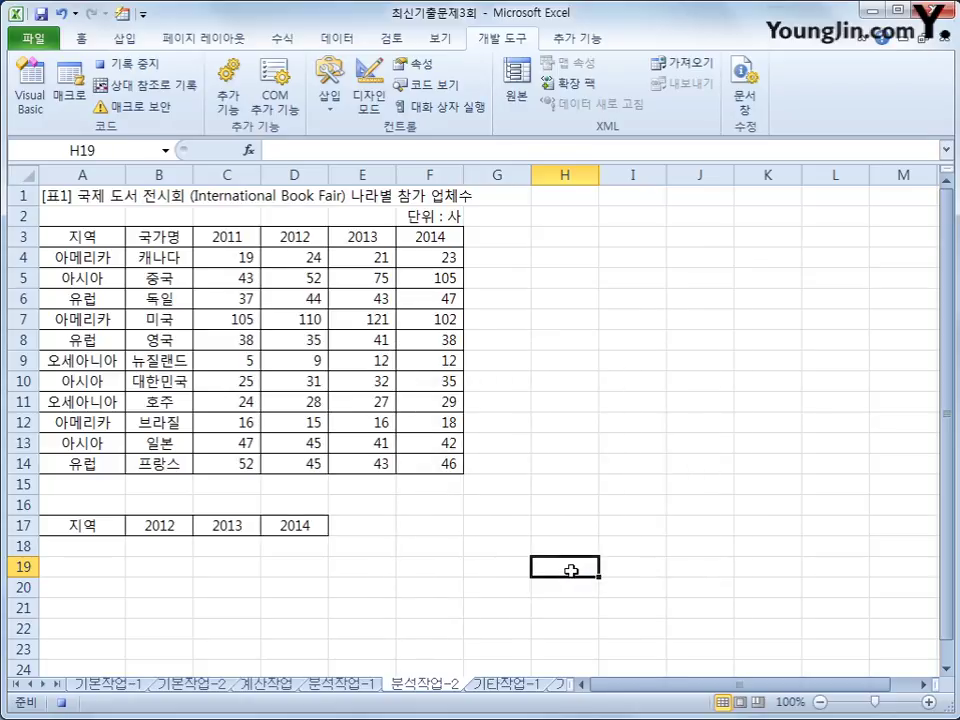
{"action": "left_click_drag", "start_coordinate": [84, 525], "coordinate": [292, 540]}
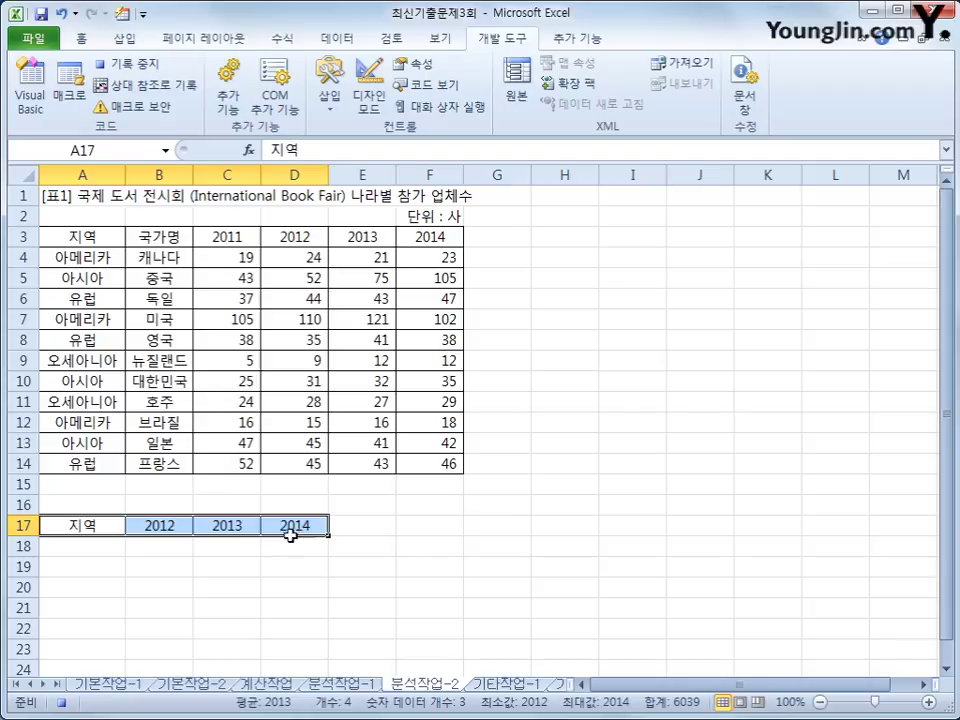
Consolidate A3:F14 into A17:D17 with the 평균 function, using 첫 행 and 왼쪽 열 labels.
{"action": "left_click", "coordinate": [336, 40]}
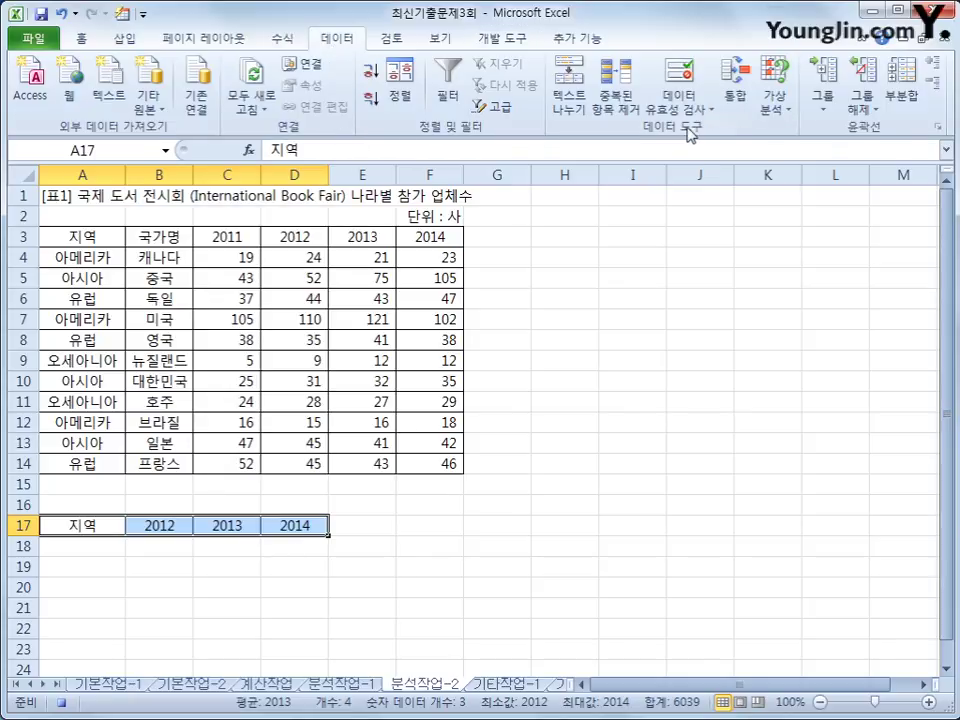
{"action": "left_click", "coordinate": [739, 104]}
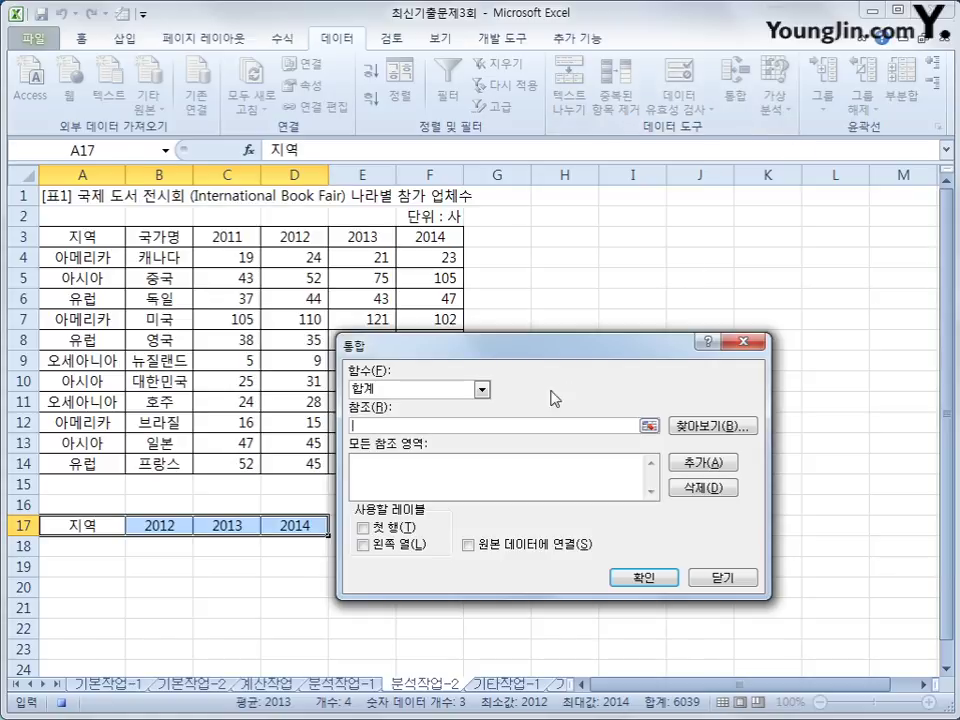
{"action": "left_click", "coordinate": [482, 389]}
{"action": "left_click", "coordinate": [469, 429]}
{"action": "left_click_drag", "start_coordinate": [100, 237], "coordinate": [433, 472]}
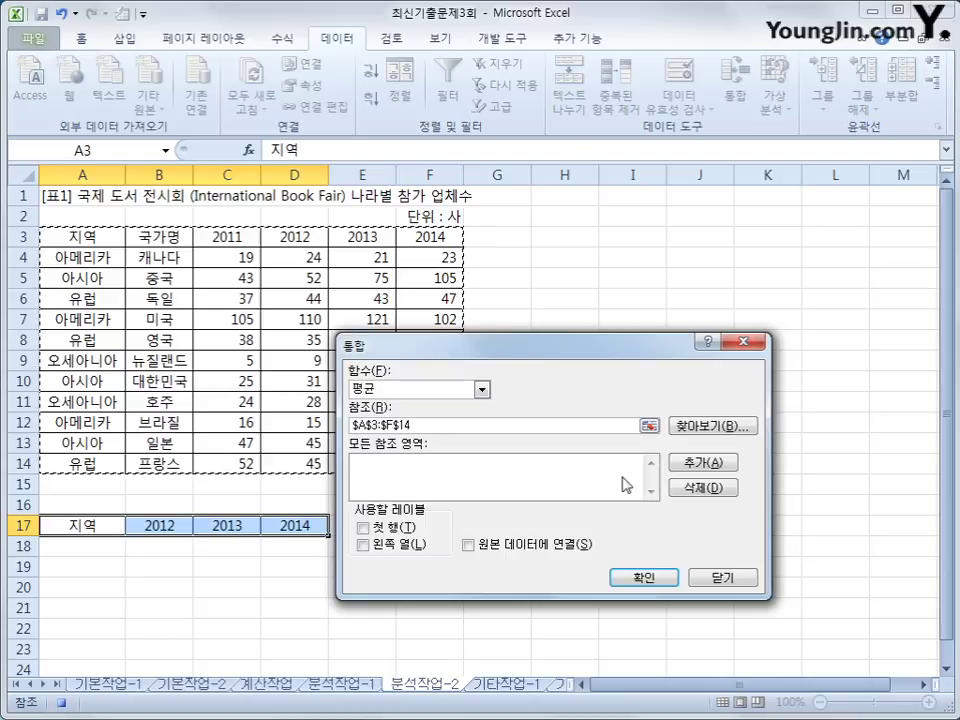
{"action": "left_click", "coordinate": [700, 463]}
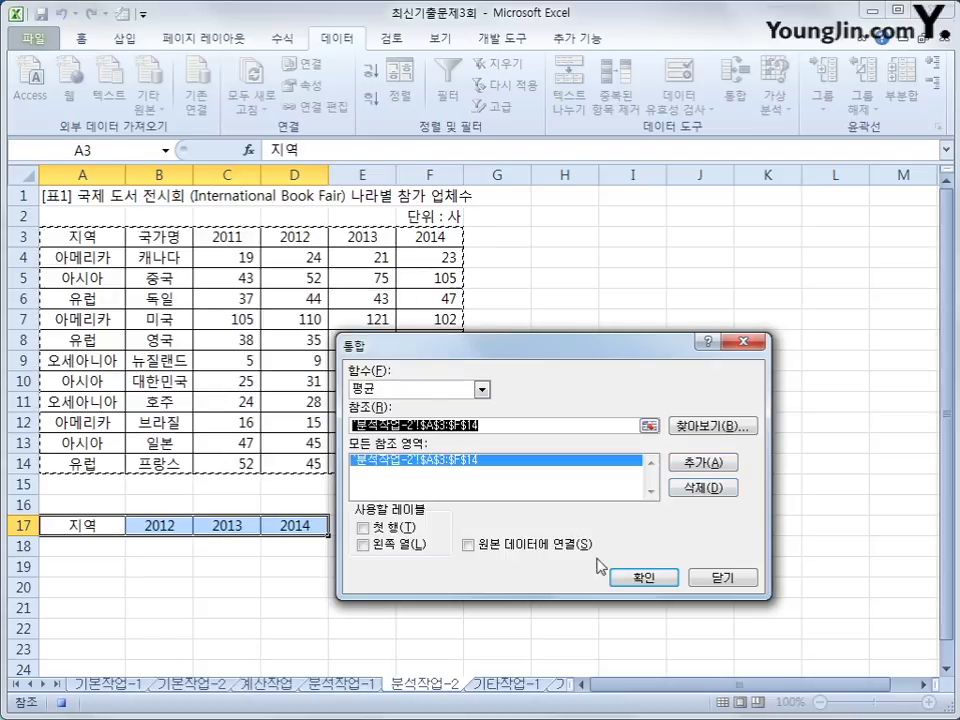
{"action": "left_click", "coordinate": [395, 527]}
{"action": "left_click", "coordinate": [408, 548]}
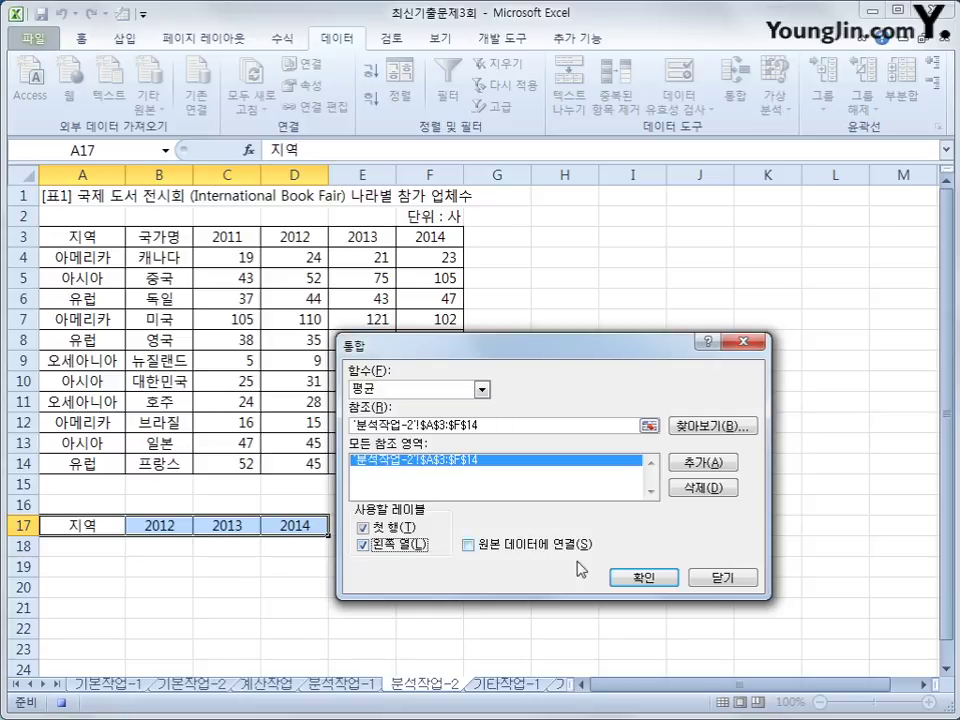
{"action": "left_click", "coordinate": [658, 576]}
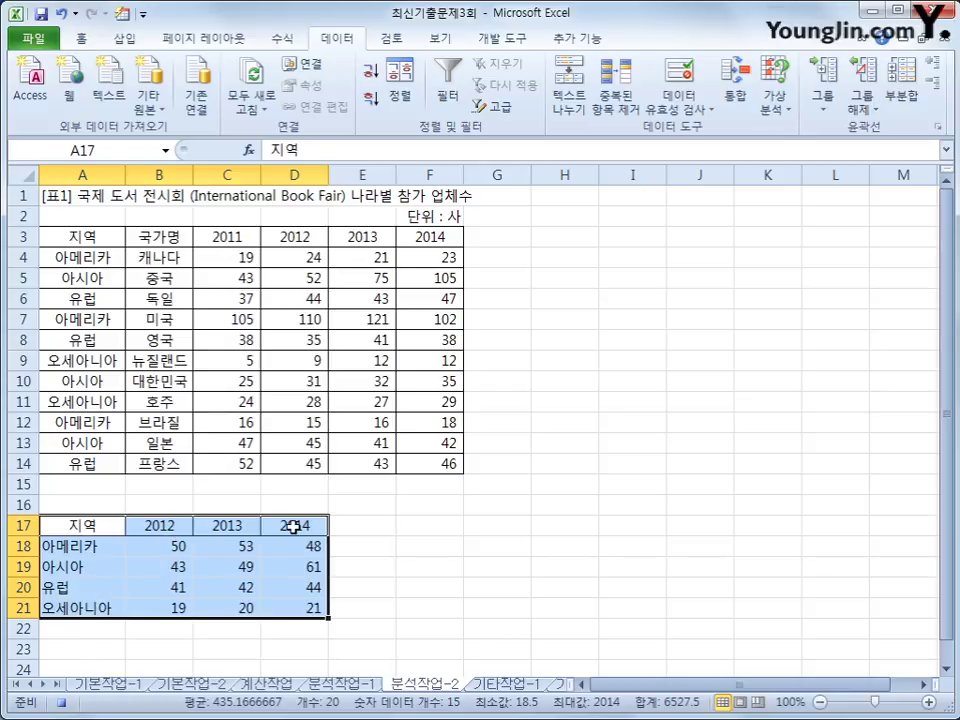
{"action": "left_click", "coordinate": [302, 609]}
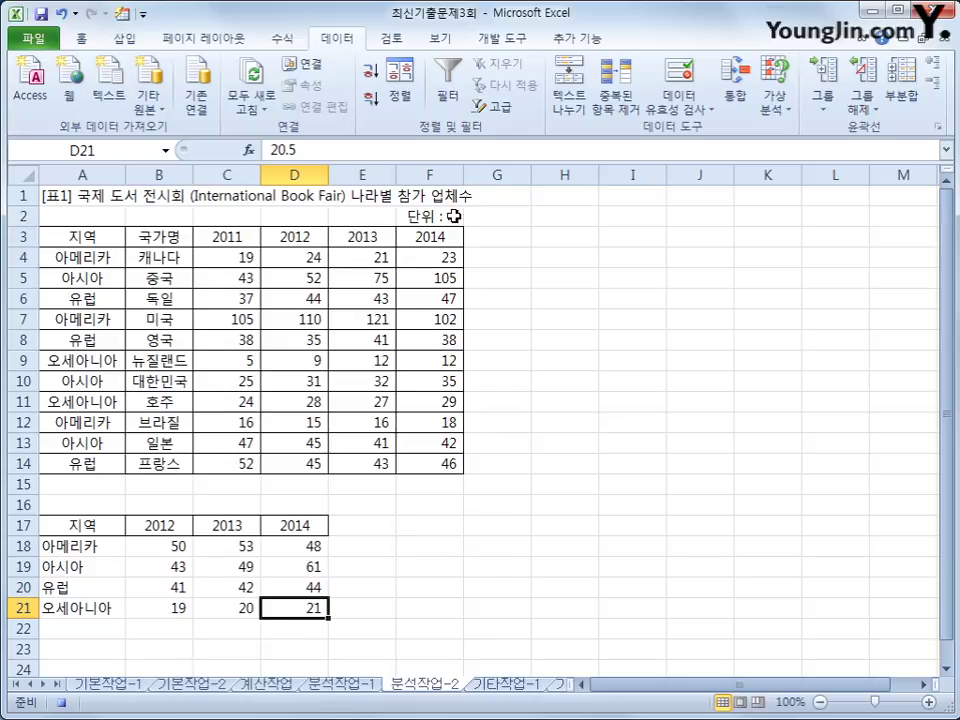
Stop recording the 평균통합 macro.
{"action": "left_click", "coordinate": [511, 44]}
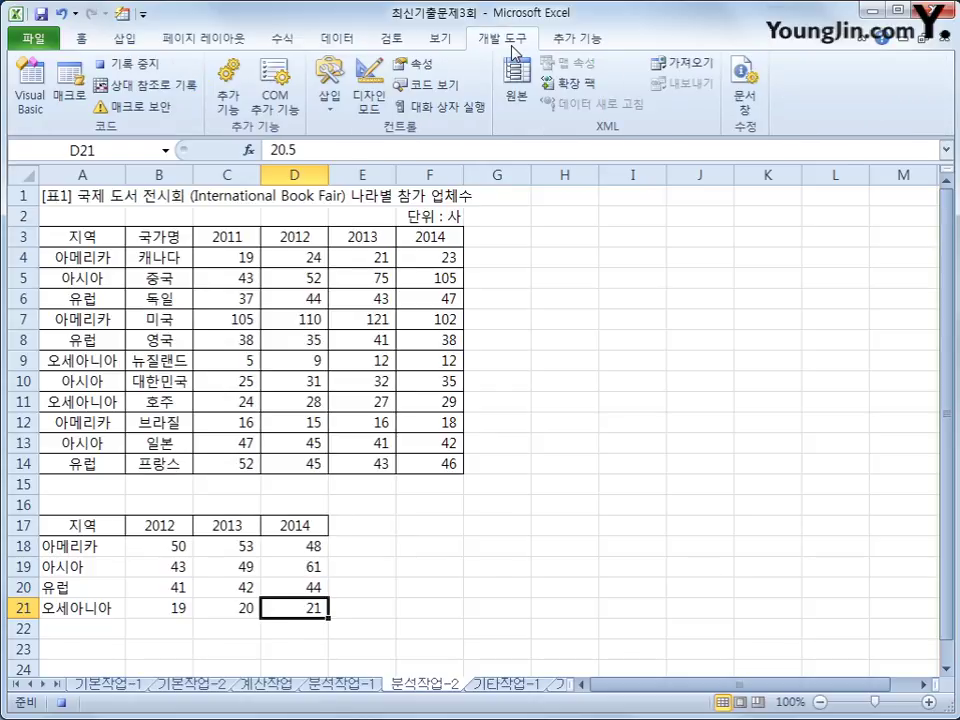
{"action": "left_click", "coordinate": [132, 63]}
{"action": "left_click", "coordinate": [573, 505]}
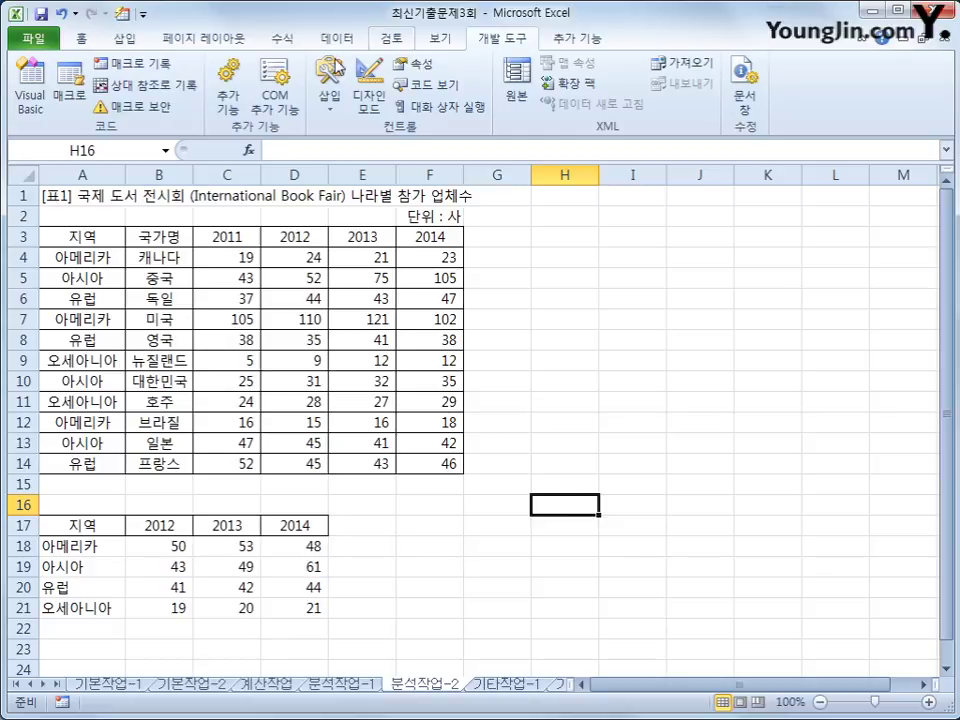
{"action": "left_click", "coordinate": [128, 42]}
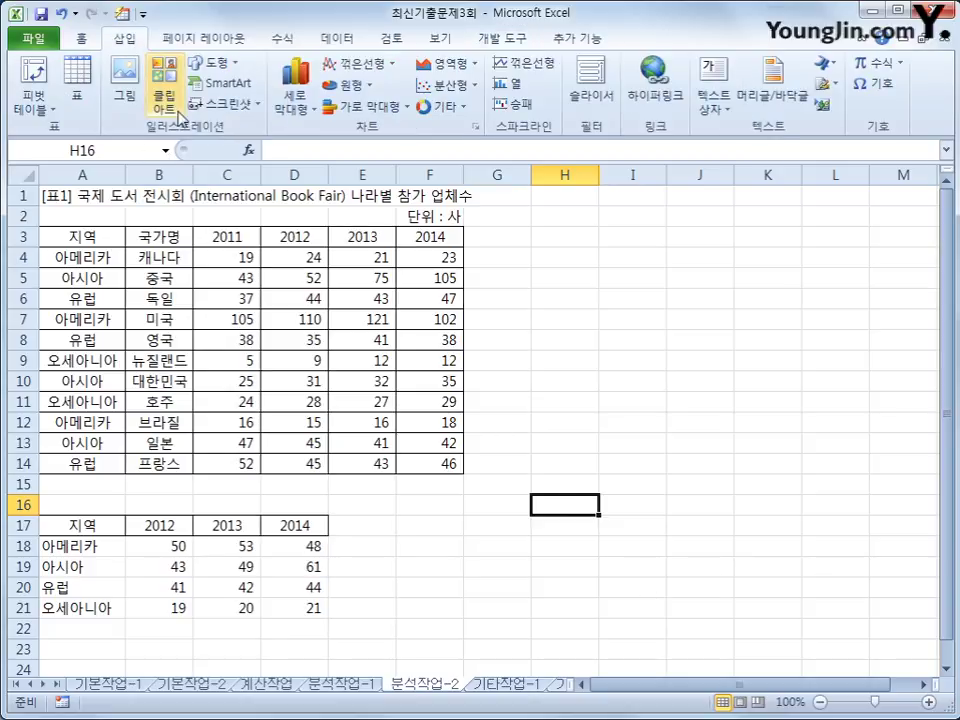
Draw a 배지 badge shape right of the region table and label it 통합실행.
{"action": "left_click", "coordinate": [213, 64]}
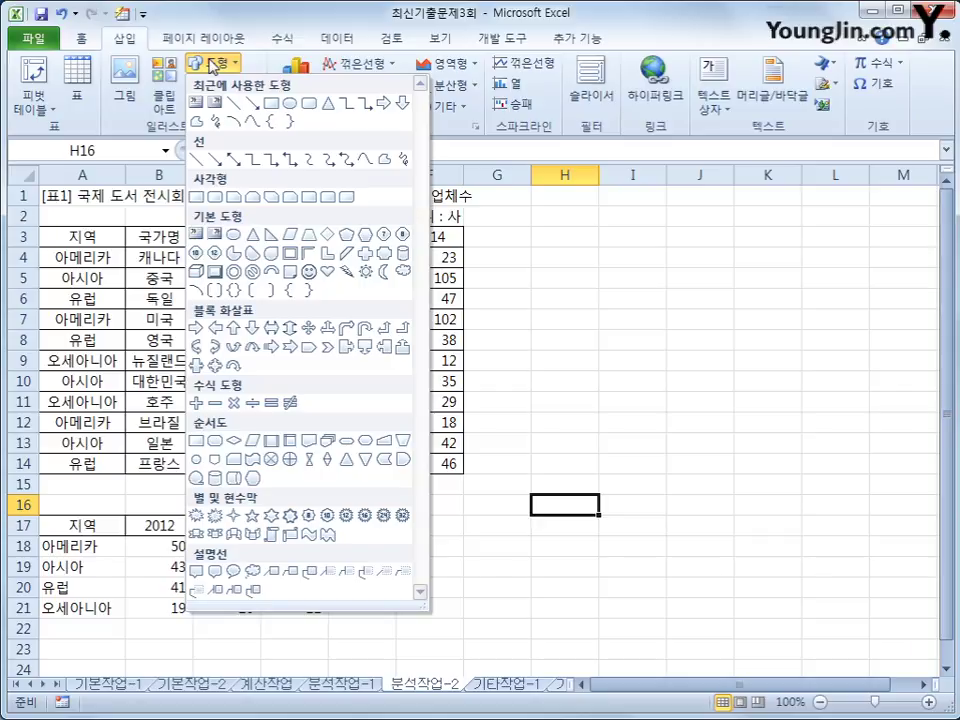
{"action": "left_click", "coordinate": [386, 256]}
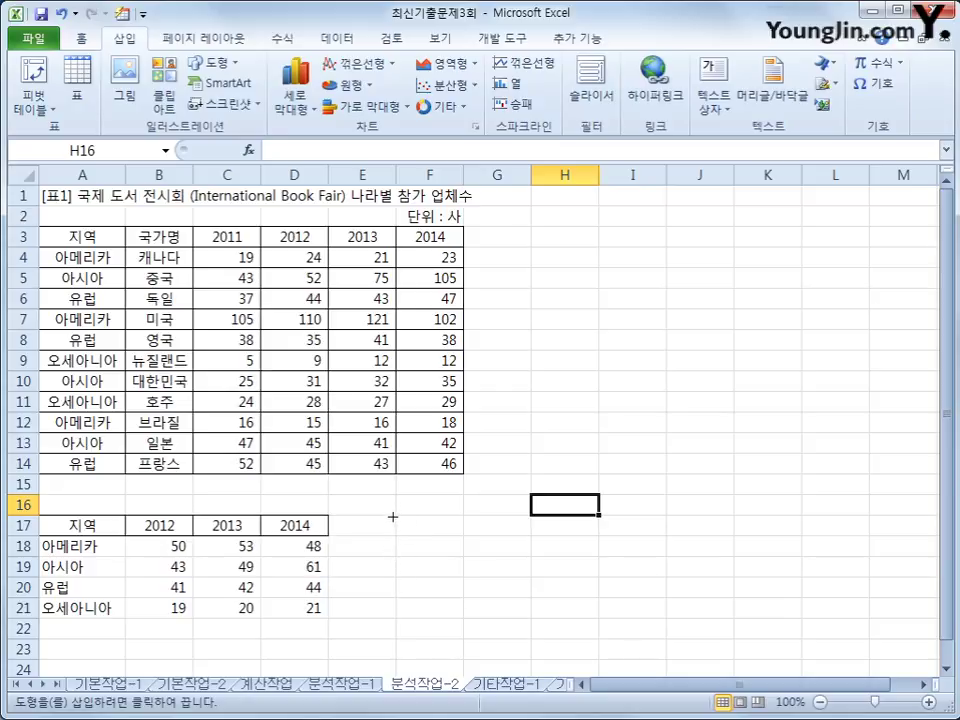
{"action": "mouse_move", "coordinate": [395, 516]}
{"action": "left_mouse_down"}
{"action": "mouse_move", "coordinate": [401, 537]}
{"action": "mouse_move", "coordinate": [437, 553]}
{"action": "mouse_move", "coordinate": [570, 565]}
{"action": "mouse_move", "coordinate": [572, 574]}
{"action": "left_mouse_up"}
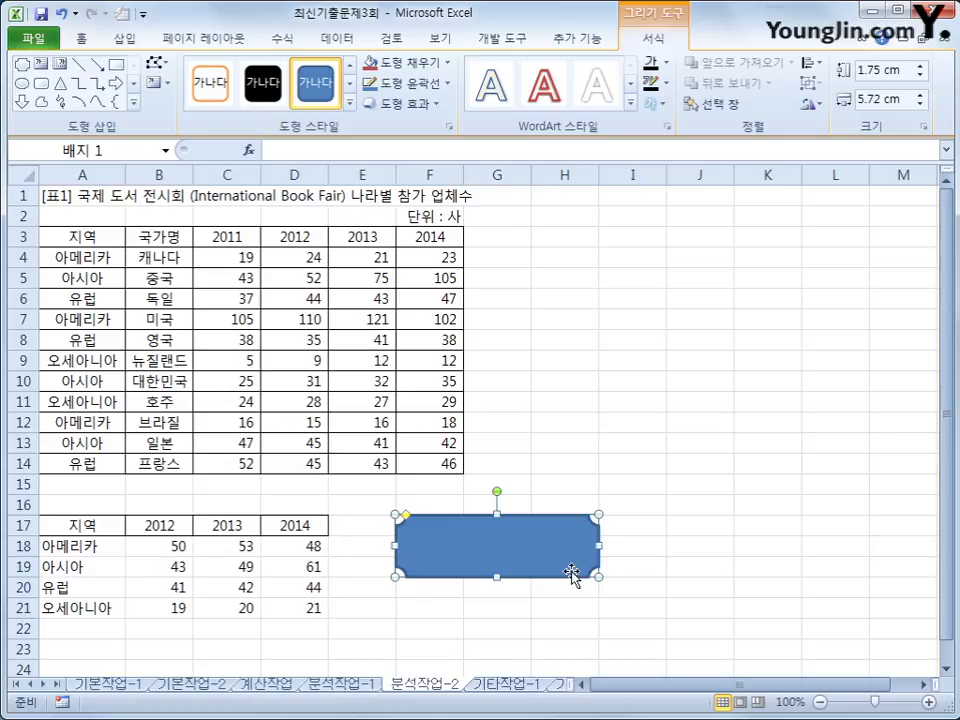
{"action": "type", "text": "통합실행"}
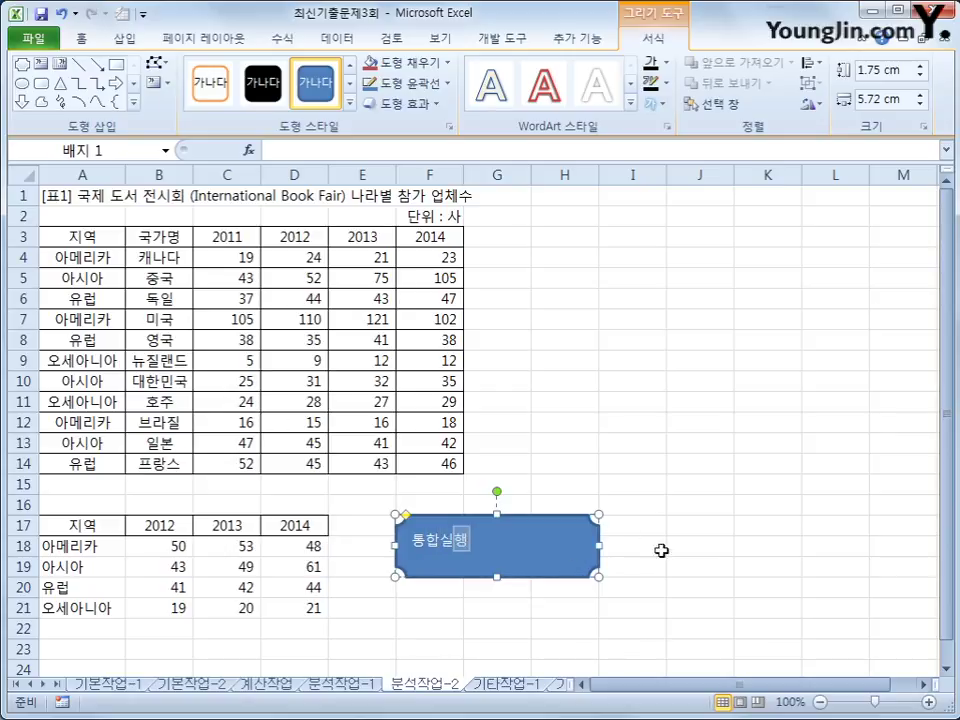
Assign the 평균통합 macro to the 통합실행 shape.
{"action": "right_click", "coordinate": [515, 553]}
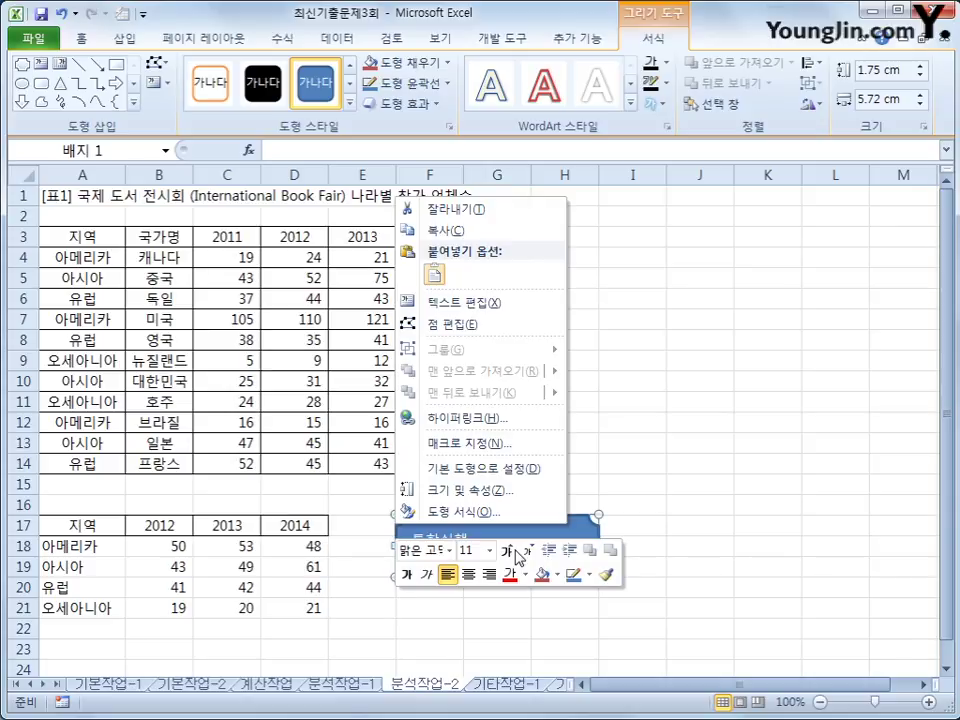
{"action": "left_click", "coordinate": [490, 445]}
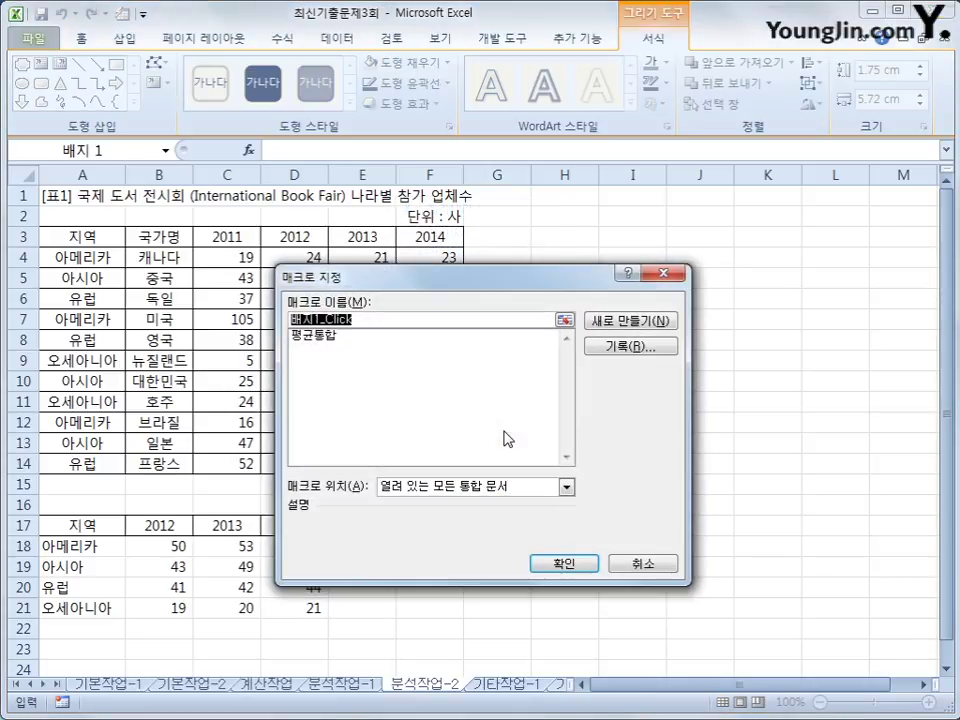
{"action": "left_click", "coordinate": [351, 338]}
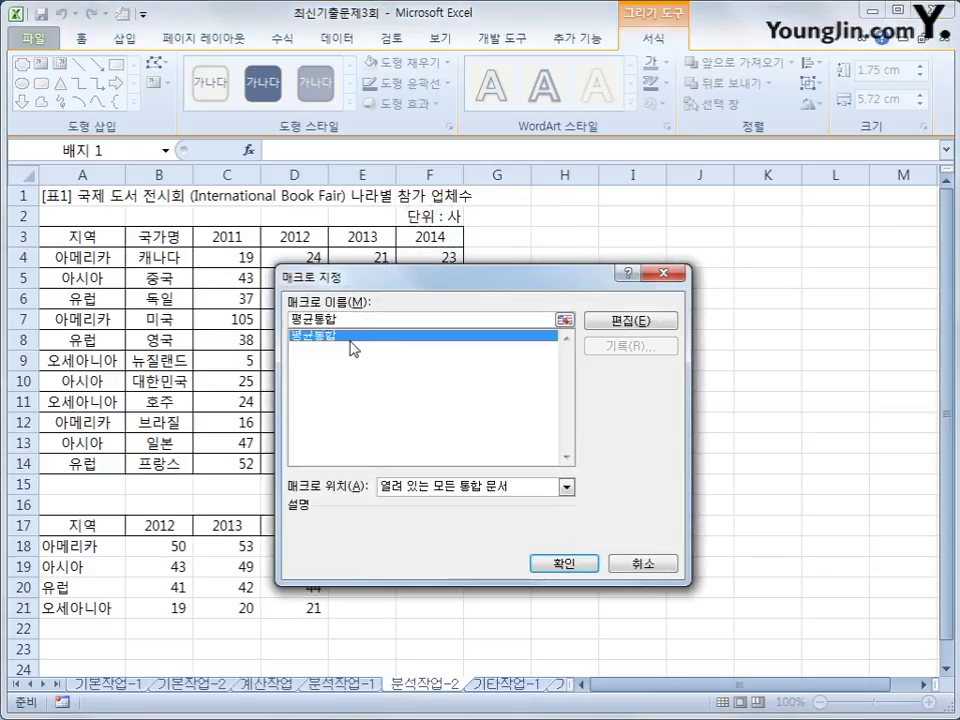
{"action": "left_click", "coordinate": [582, 565]}
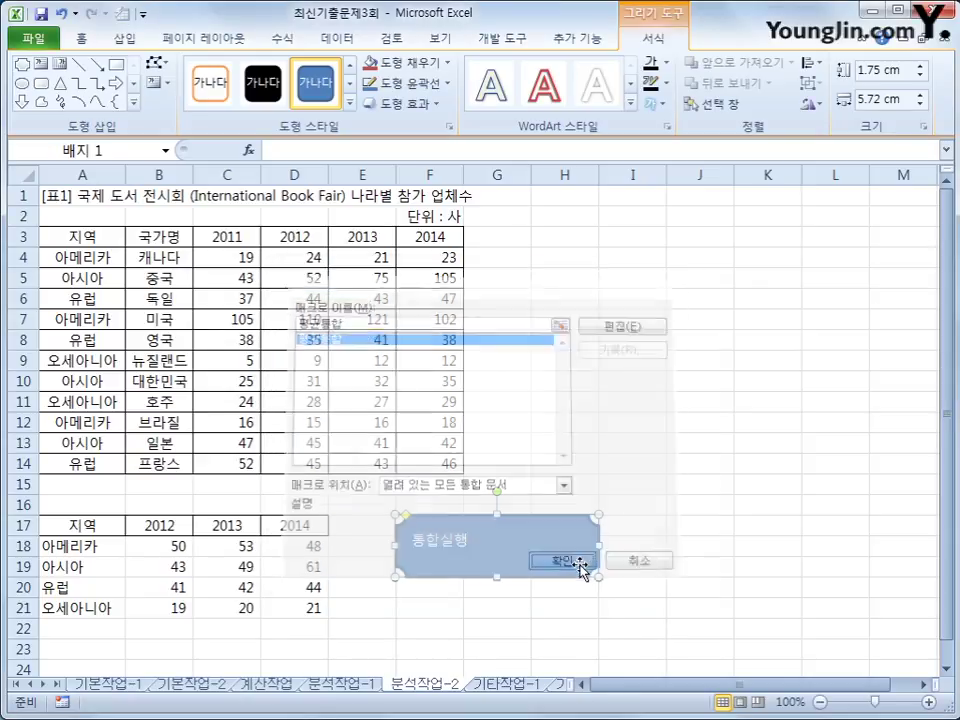
Center the 통합실행 text horizontally and vertically within the shape.
{"action": "left_click", "coordinate": [81, 37]}
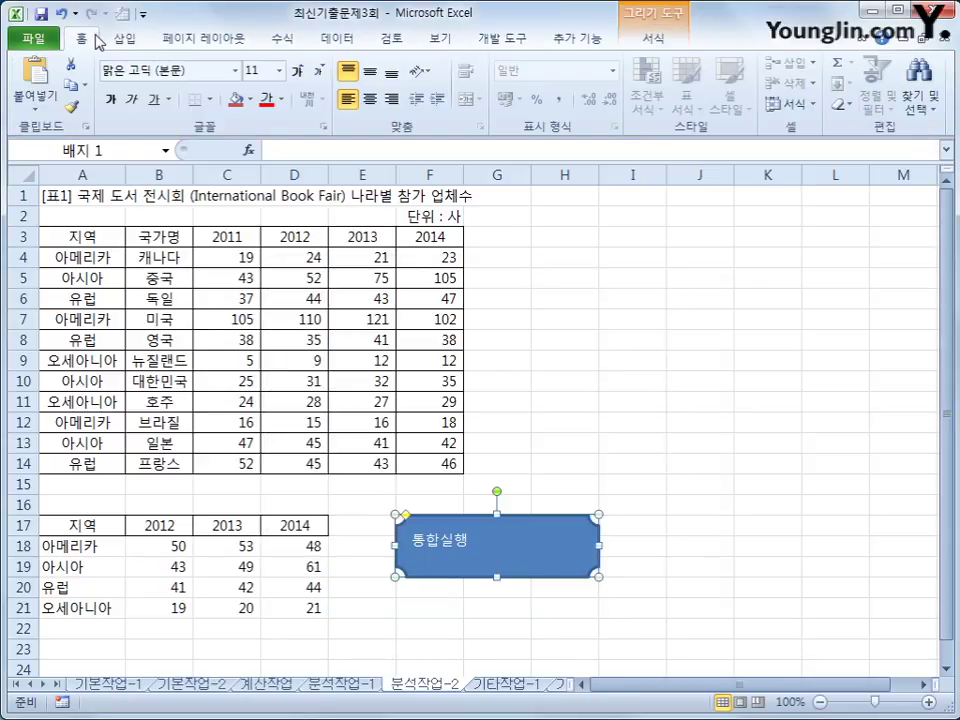
{"action": "left_click", "coordinate": [369, 100]}
{"action": "left_click", "coordinate": [370, 74]}
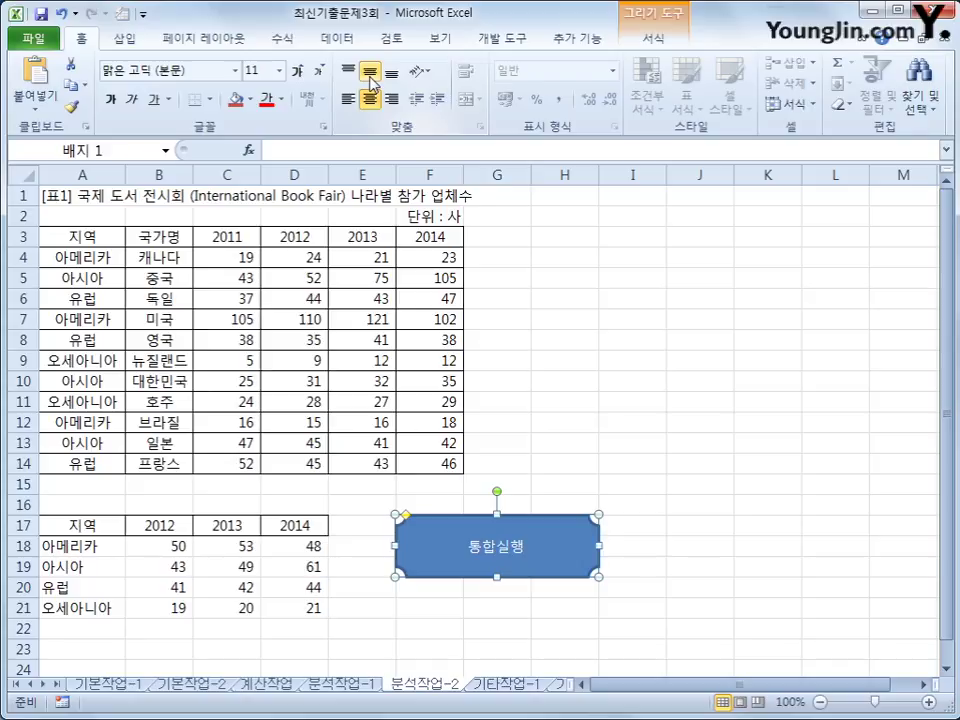
{"action": "left_click", "coordinate": [650, 402]}
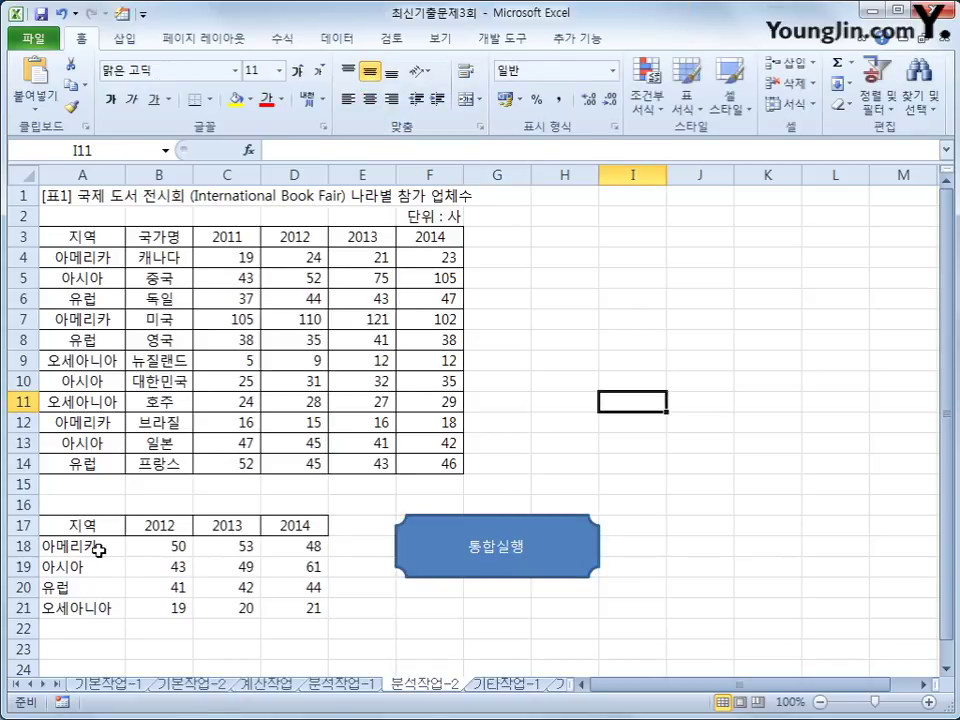
Clear A18:D21, refill it with the 통합실행 button, then go to sheet 기타작업-1.
{"action": "left_click_drag", "start_coordinate": [99, 549], "coordinate": [286, 613]}
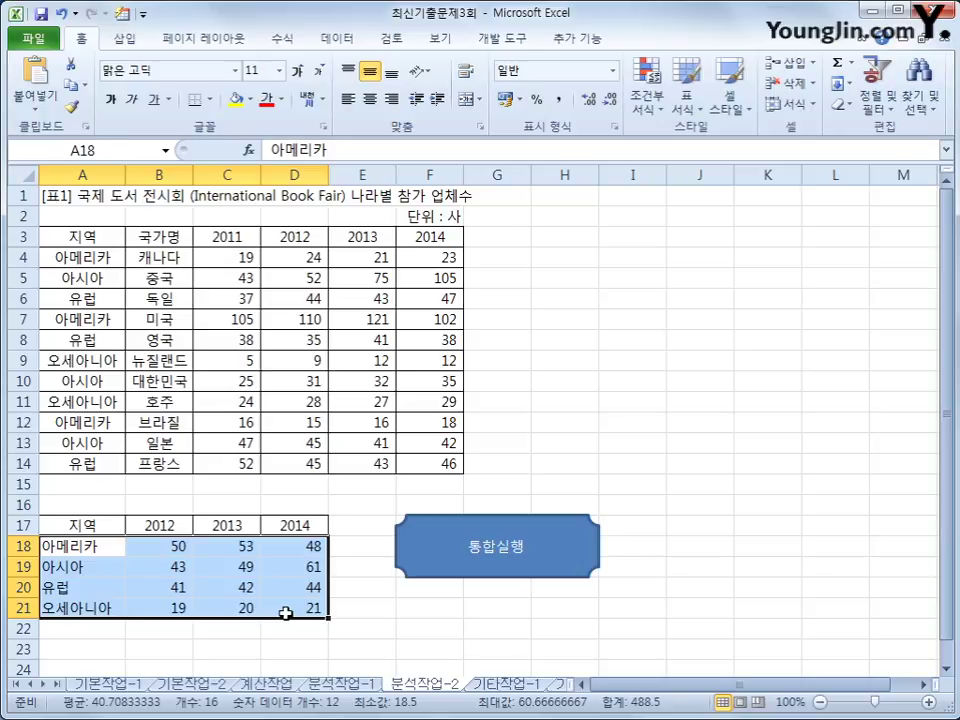
{"action": "key", "text": "Delete"}
{"action": "left_click", "coordinate": [405, 648]}
{"action": "left_click", "coordinate": [480, 566]}
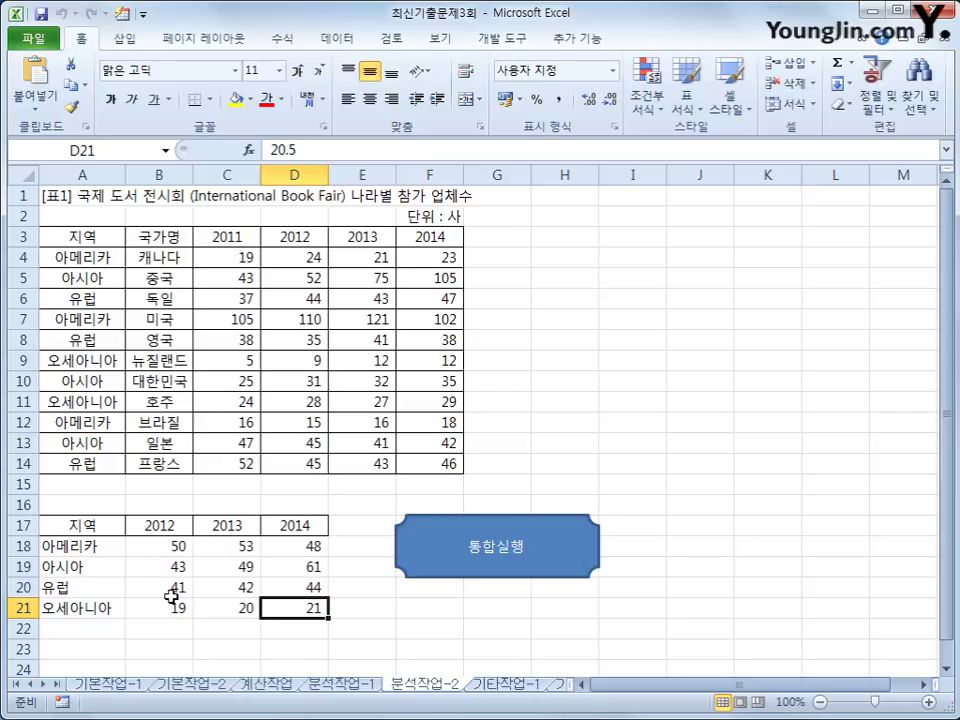
{"action": "left_click", "coordinate": [488, 684]}
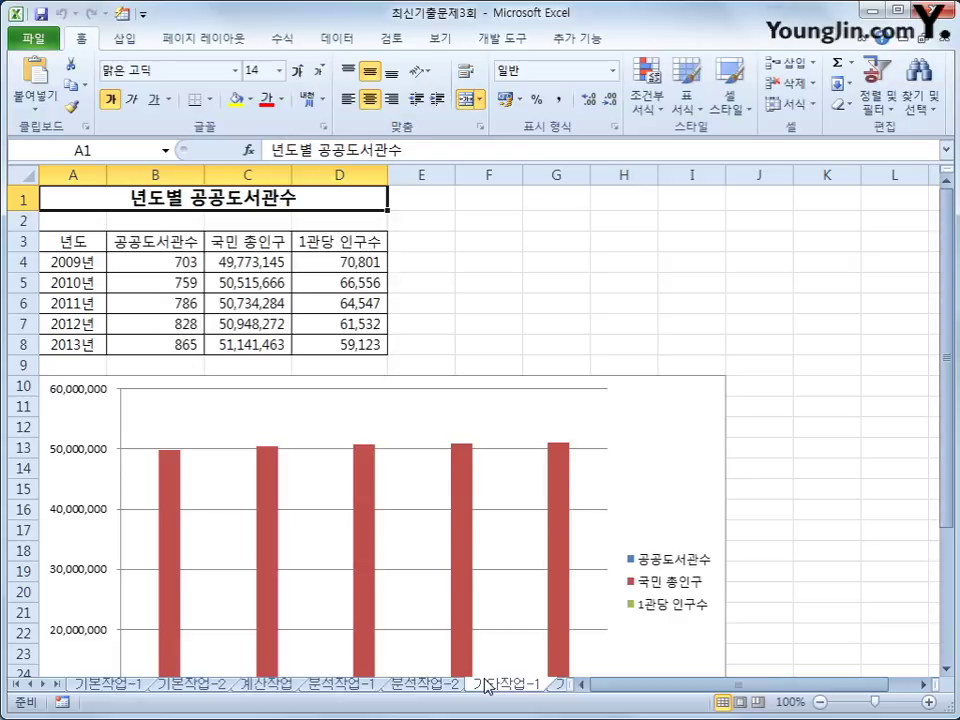
Delete the red 국민 총인구 bars from the column chart.
{"action": "scroll", "coordinate": [484, 686], "scroll_direction": "down", "scroll_amount": 2}
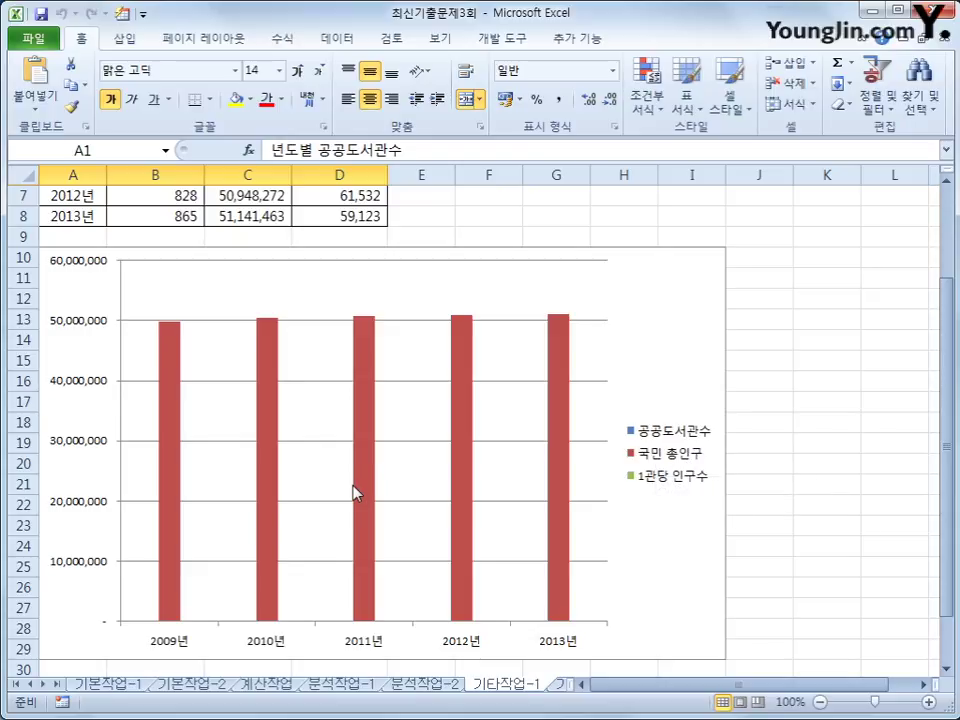
{"action": "mouse_move", "coordinate": [354, 493]}
{"action": "left_click", "coordinate": [175, 443]}
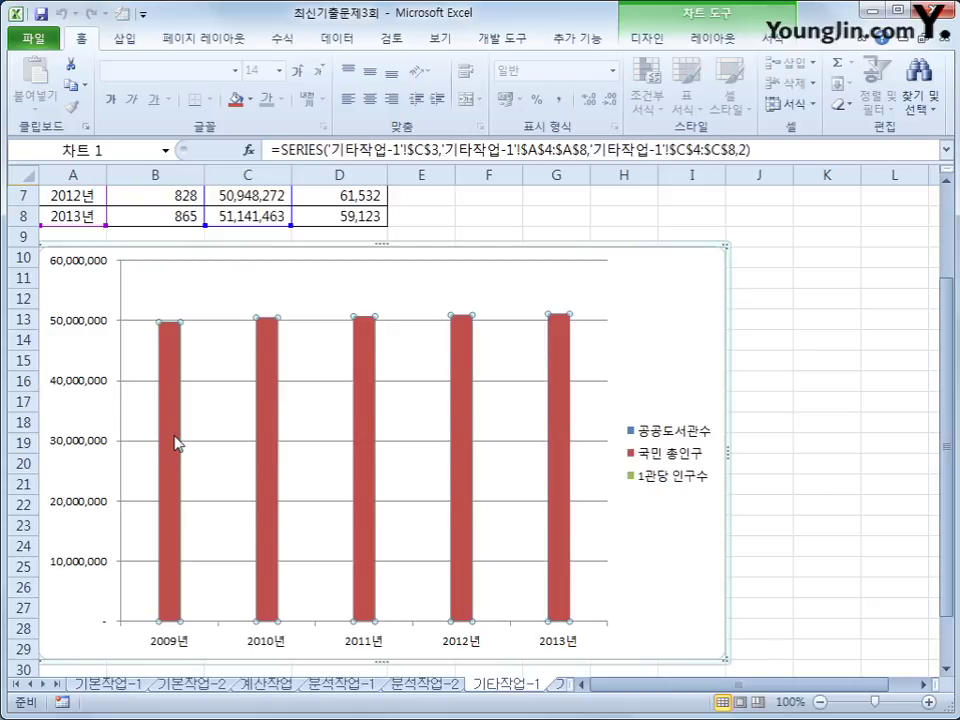
{"action": "right_click", "coordinate": [175, 443]}
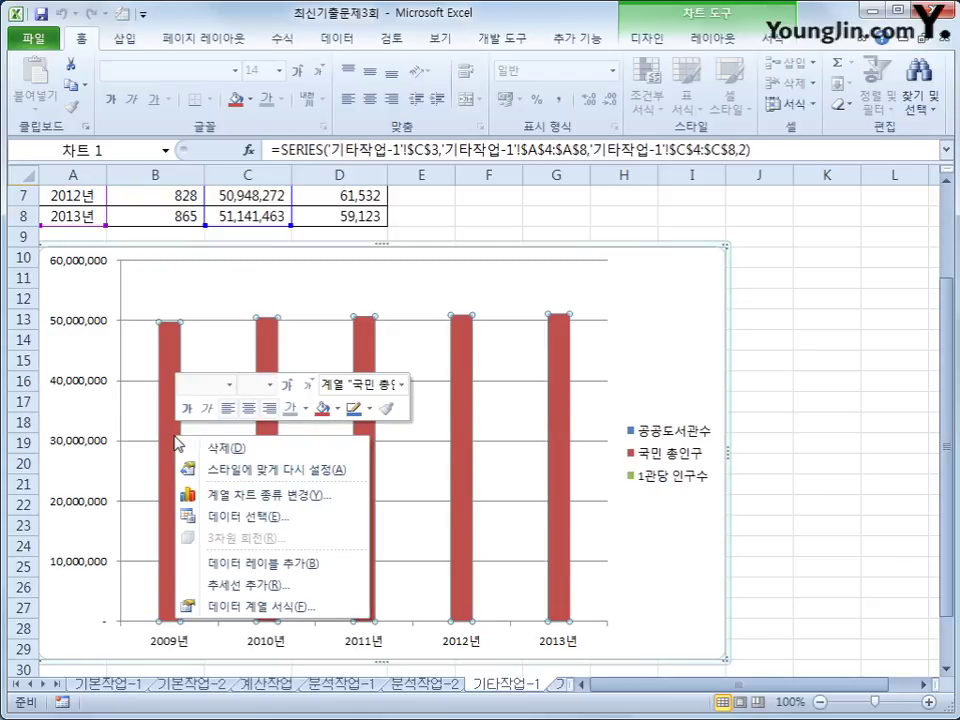
{"action": "left_click", "coordinate": [235, 450]}
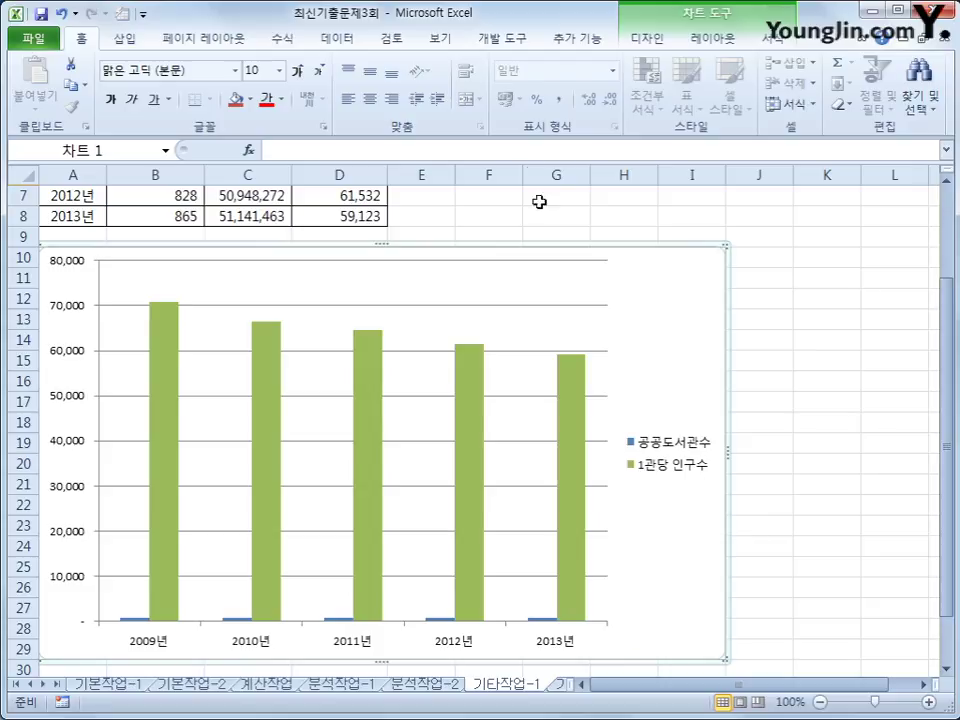
{"action": "left_click", "coordinate": [338, 621]}
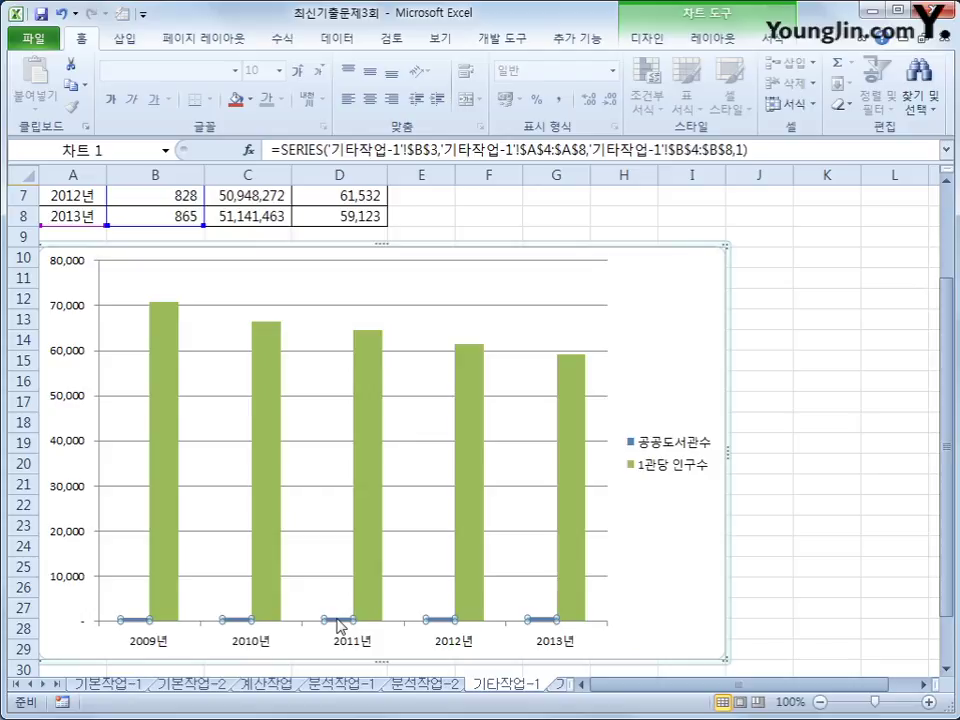
Change the 공공도서관수 series to a line chart with markers.
{"action": "right_click", "coordinate": [339, 624]}
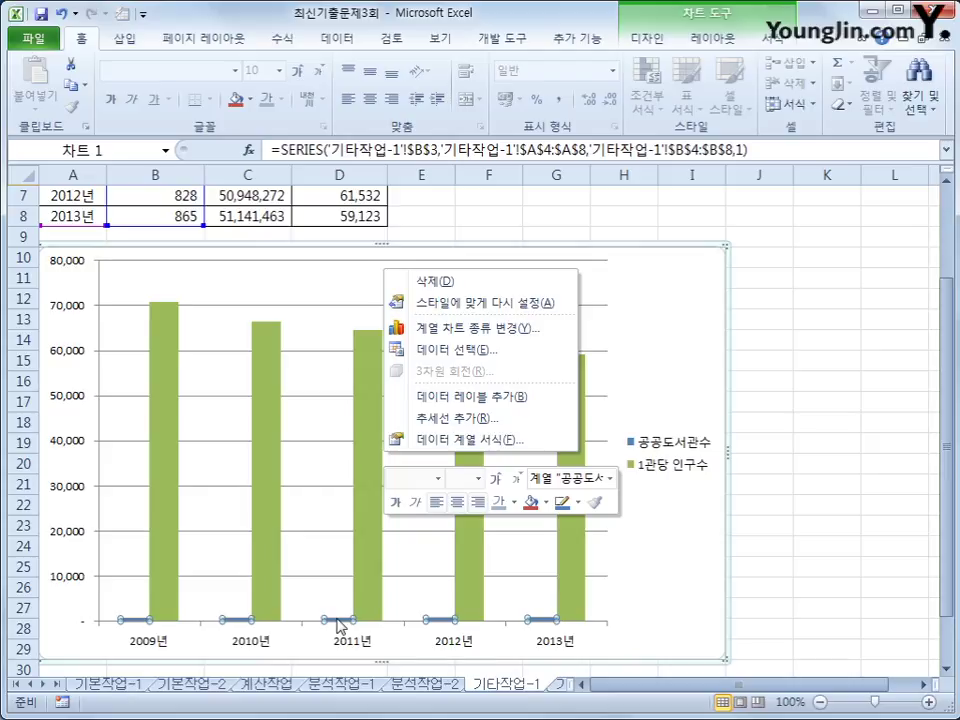
{"action": "left_click", "coordinate": [485, 330]}
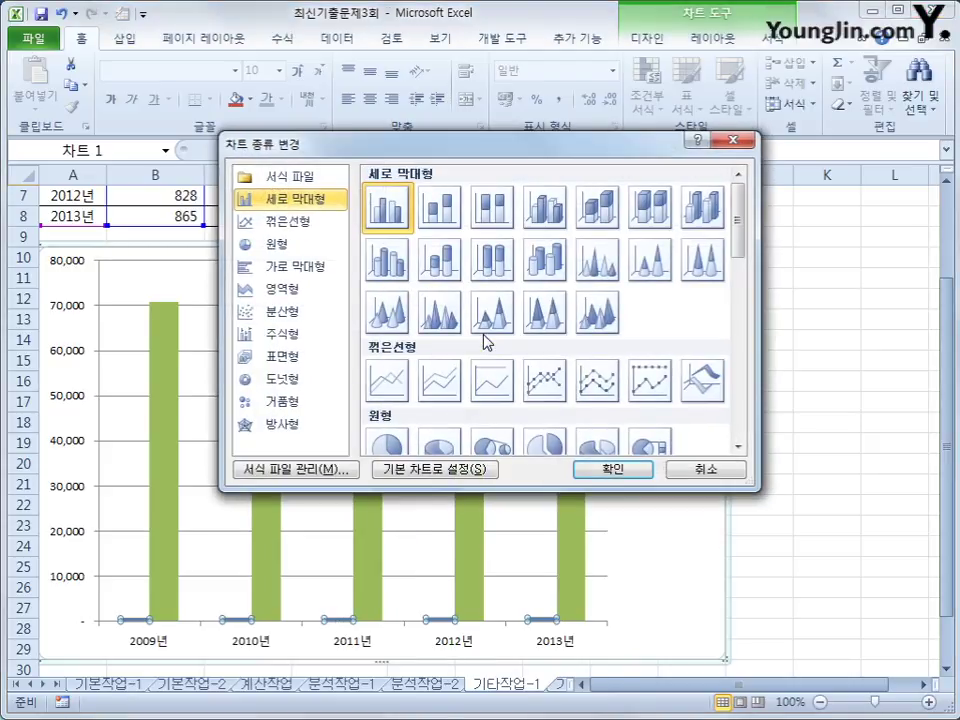
{"action": "left_click", "coordinate": [545, 383]}
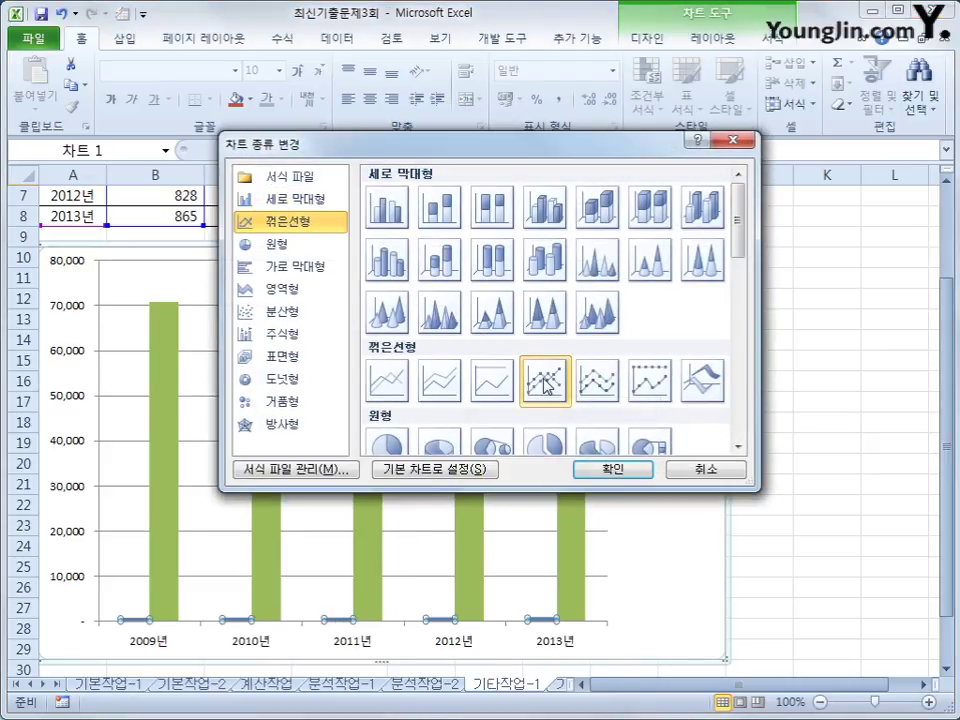
{"action": "left_click", "coordinate": [610, 469]}
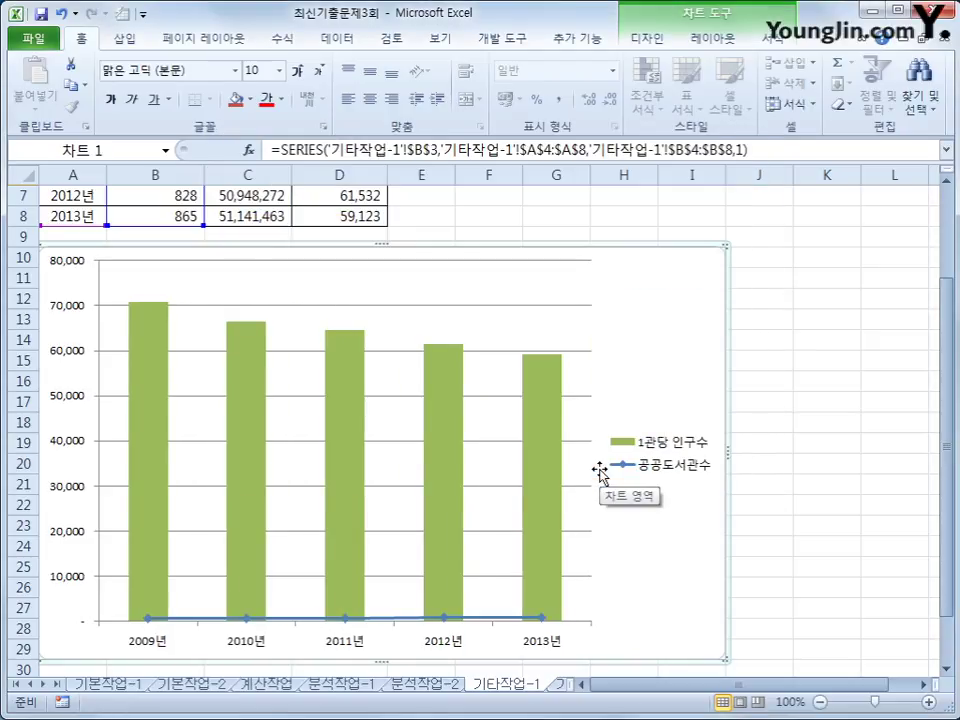
Plot the 공공도서관수 line on a secondary axis.
{"action": "left_click", "coordinate": [345, 622]}
{"action": "right_click", "coordinate": [345, 622]}
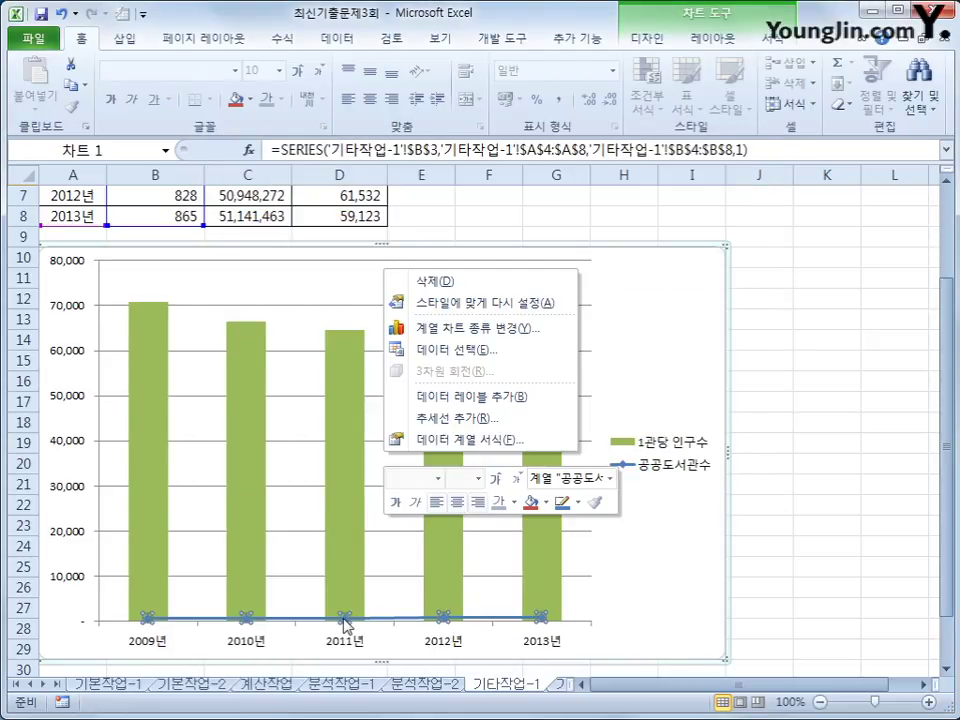
{"action": "left_click", "coordinate": [445, 440]}
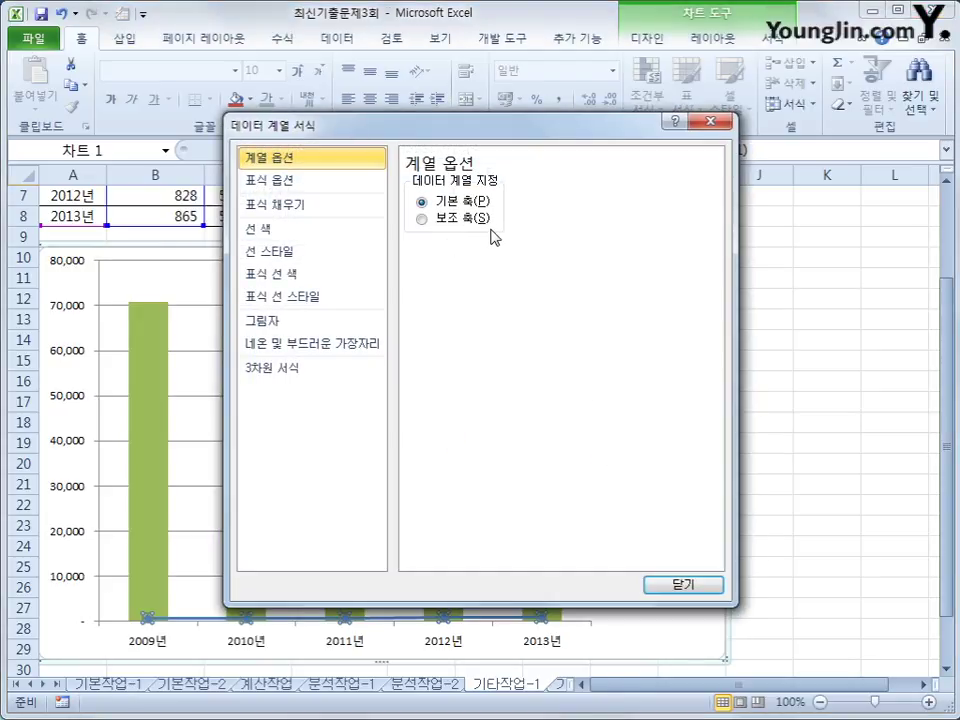
{"action": "left_click", "coordinate": [422, 218]}
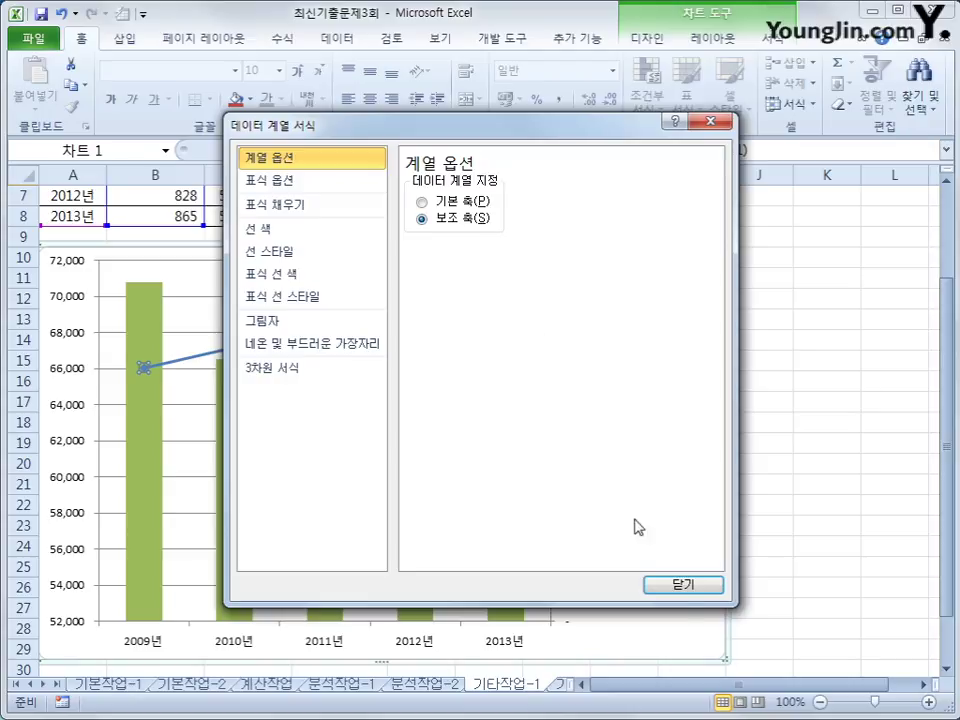
{"action": "left_click", "coordinate": [683, 584]}
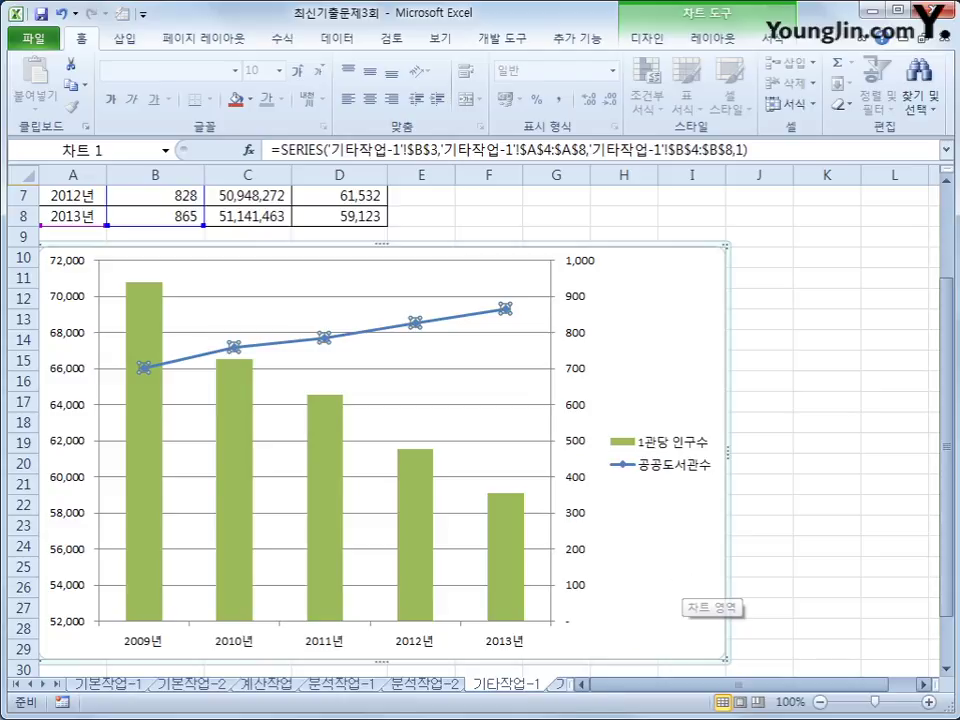
{"action": "left_click_drag", "start_coordinate": [636, 690], "coordinate": [630, 690]}
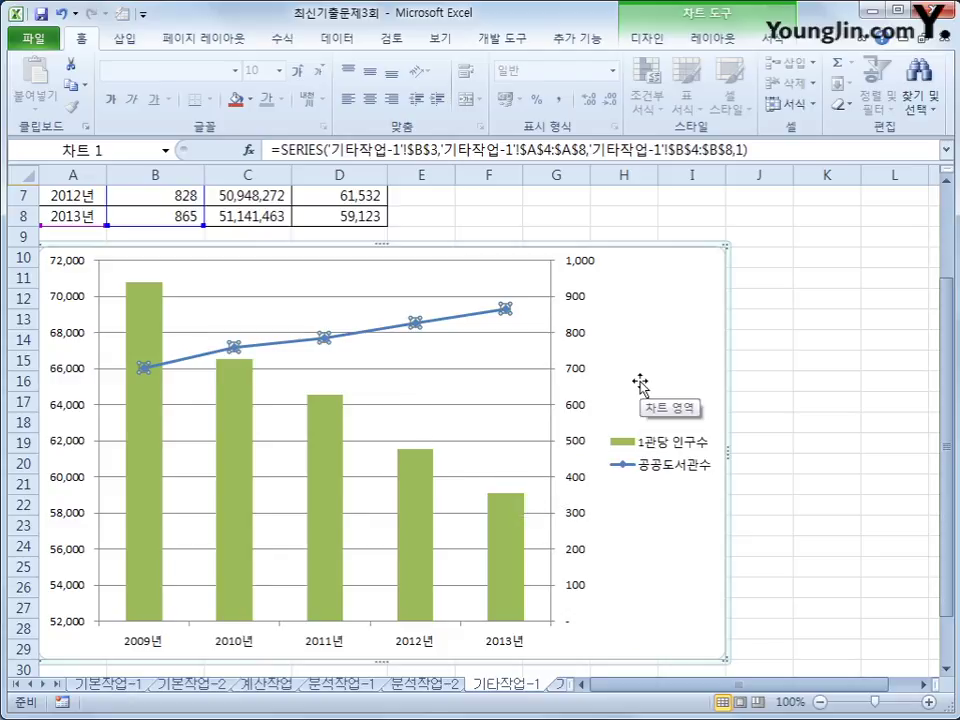
Open the chart's Select Data Source window and cancel it unchanged, then scroll to view the chart.
{"action": "left_click", "coordinate": [636, 318]}
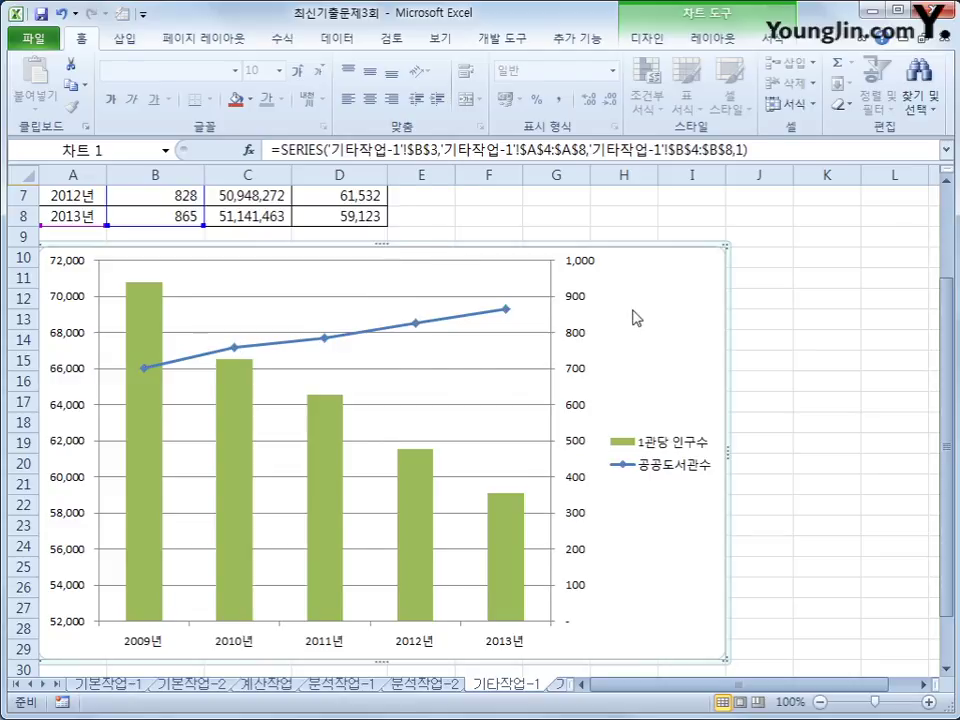
{"action": "right_click", "coordinate": [636, 318]}
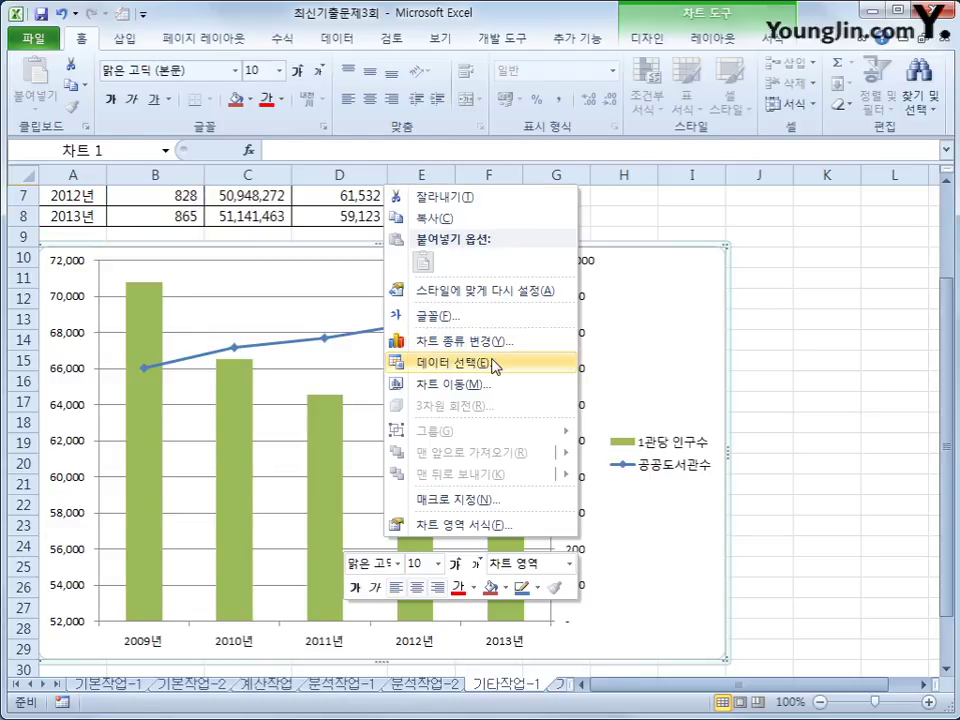
{"action": "left_click", "coordinate": [495, 366]}
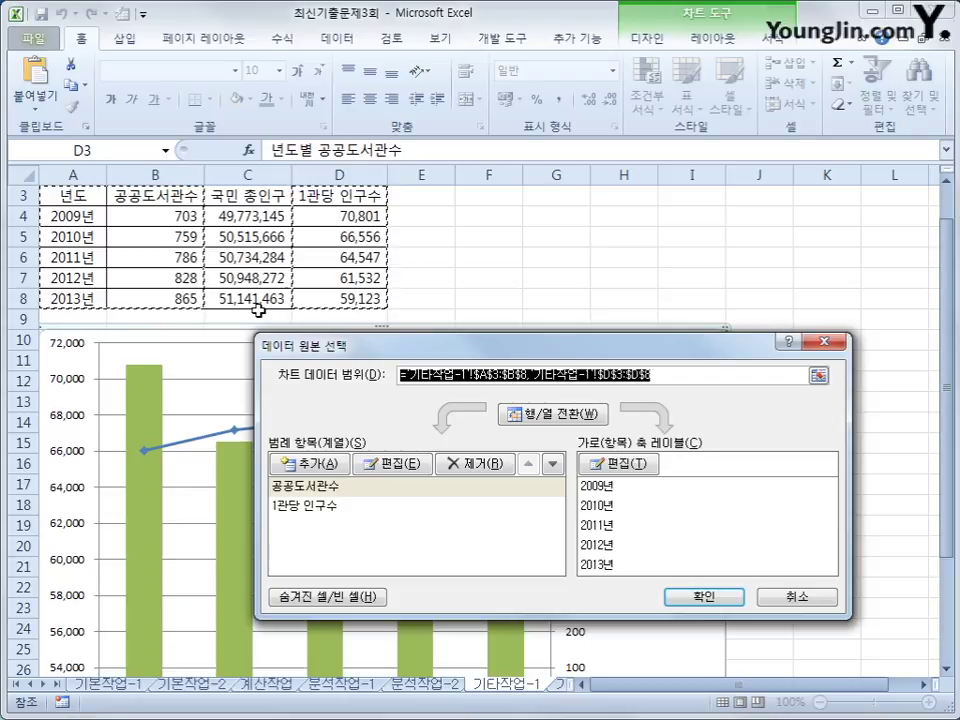
{"action": "left_click", "coordinate": [781, 605]}
{"action": "scroll", "coordinate": [675, 489], "scroll_direction": "down", "scroll_amount": 2}
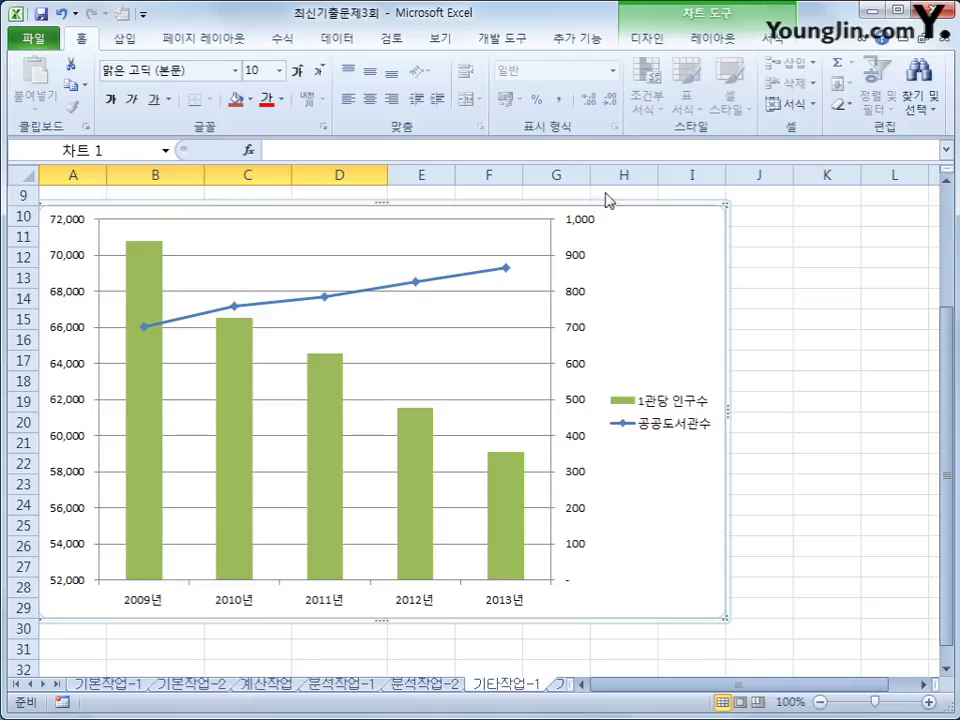
Add the title '년도별 공공도서관' above the chart.
{"action": "left_click", "coordinate": [713, 39]}
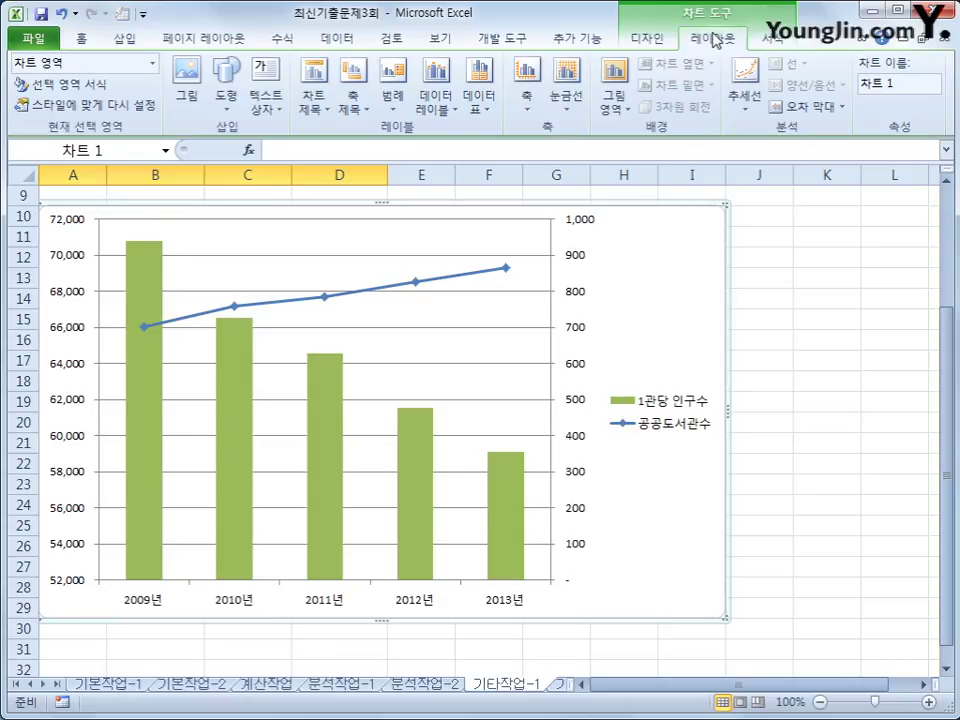
{"action": "left_click", "coordinate": [314, 100]}
{"action": "left_click", "coordinate": [375, 245]}
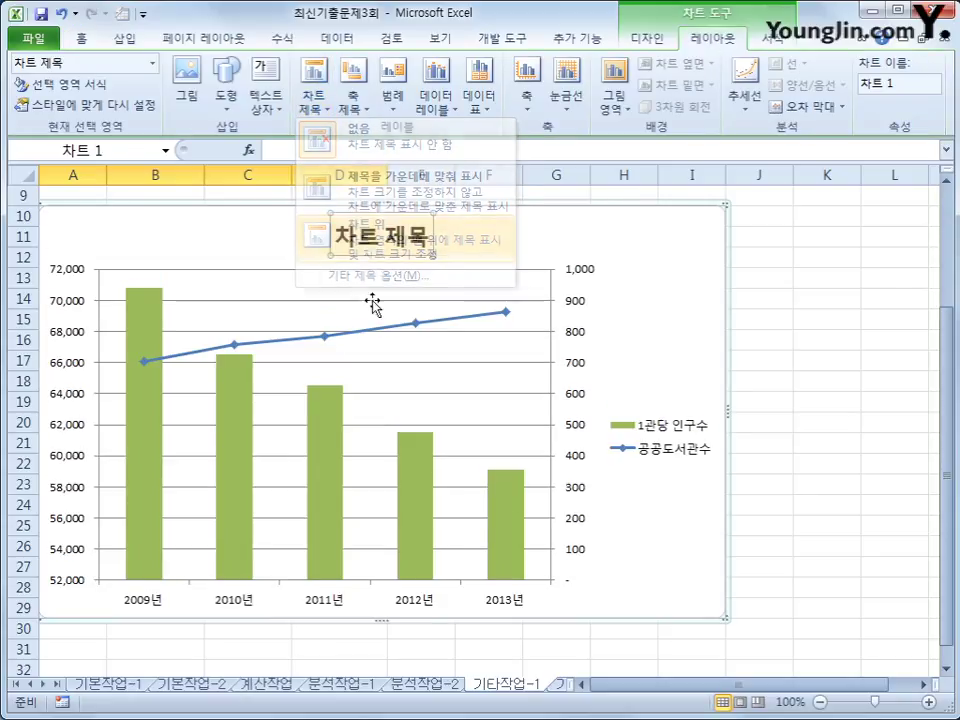
{"action": "left_click_drag", "start_coordinate": [337, 240], "coordinate": [425, 250]}
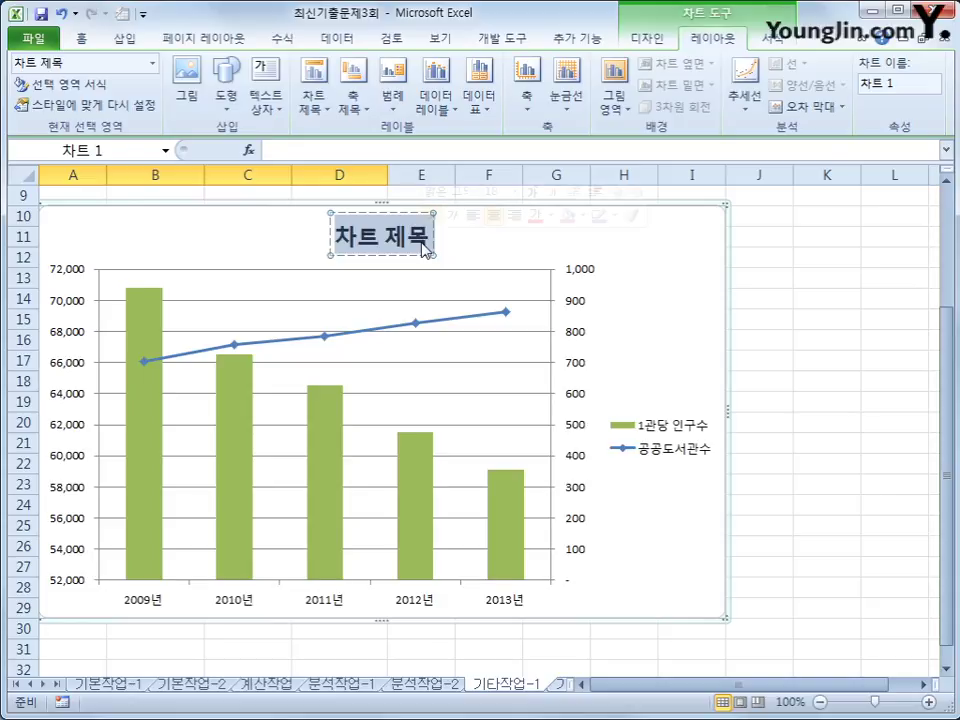
{"action": "type", "text": "년도별 공"}
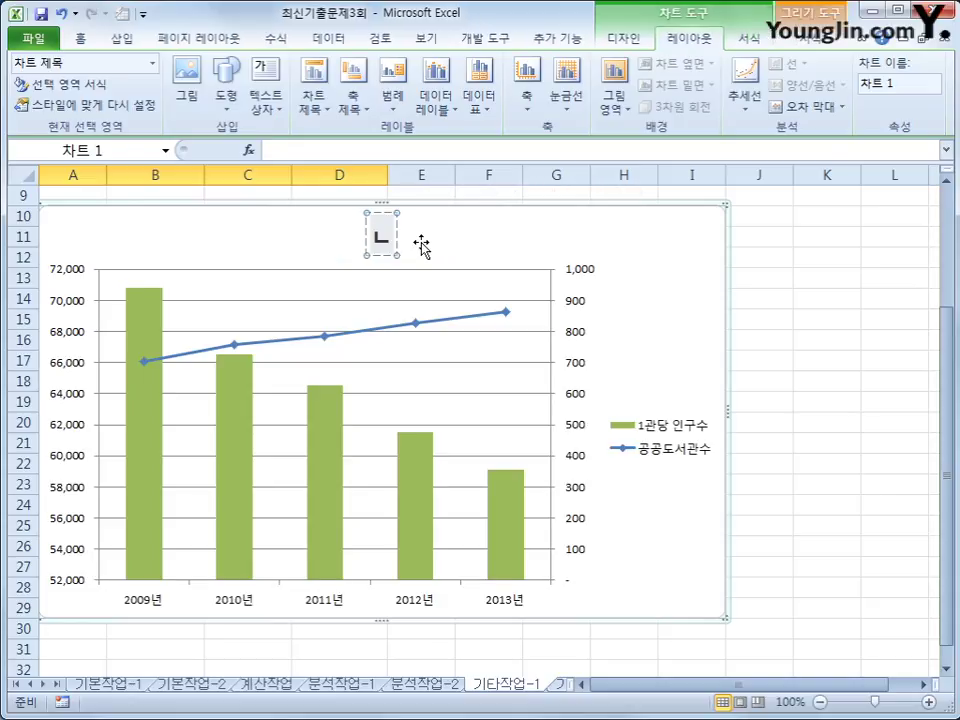
{"action": "type", "text": "공"}
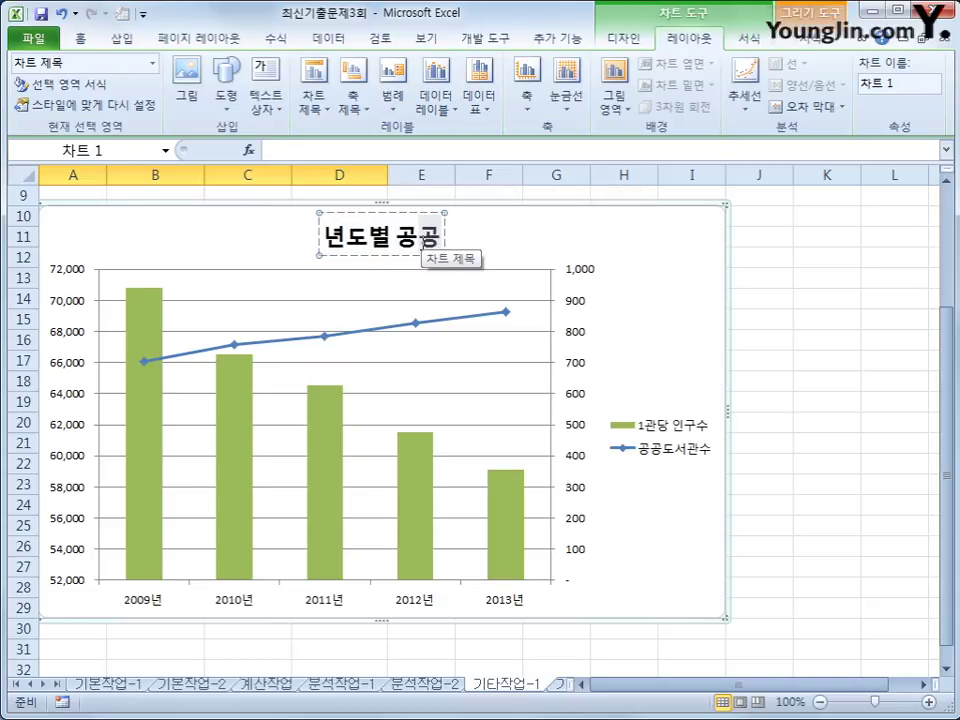
{"action": "type", "text": "도서관"}
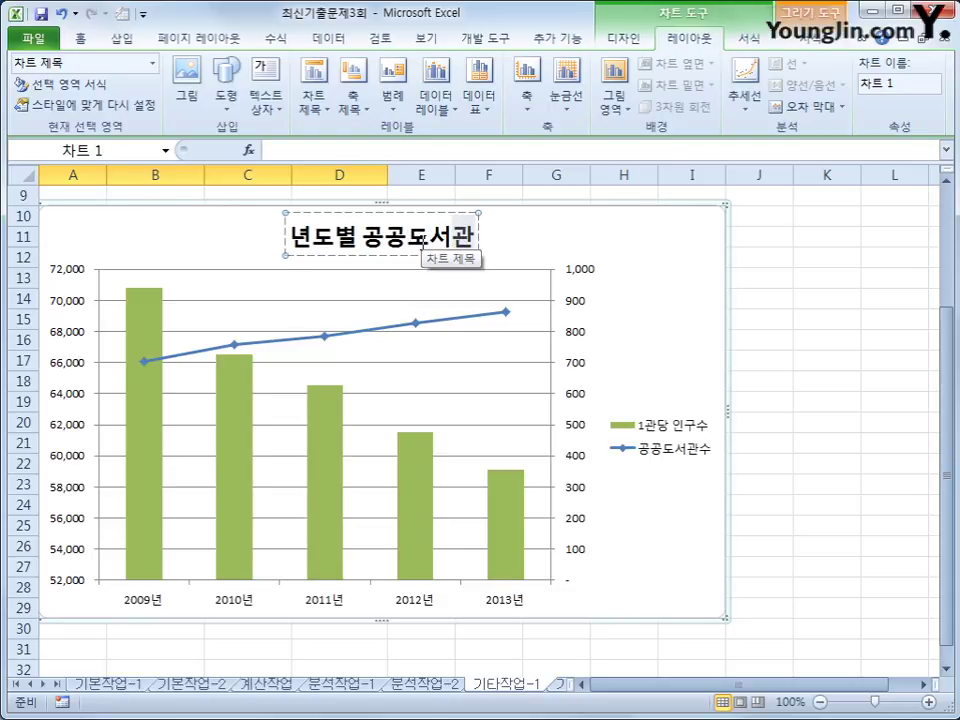
Title the primary vertical axis '인구수'.
{"action": "left_click", "coordinate": [352, 110]}
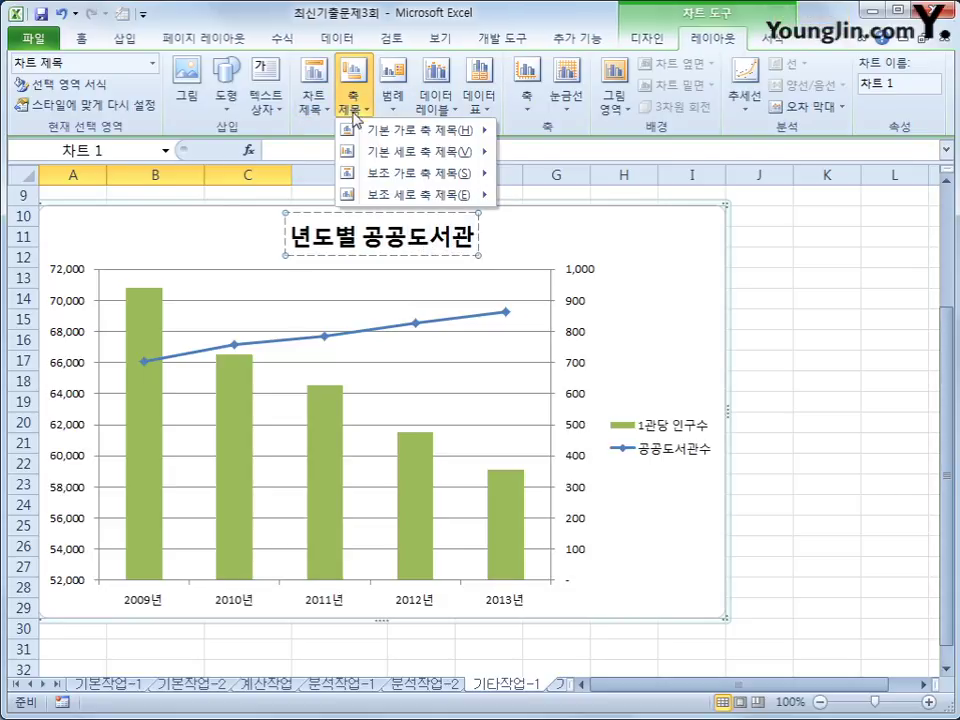
{"action": "mouse_move", "coordinate": [410, 151]}
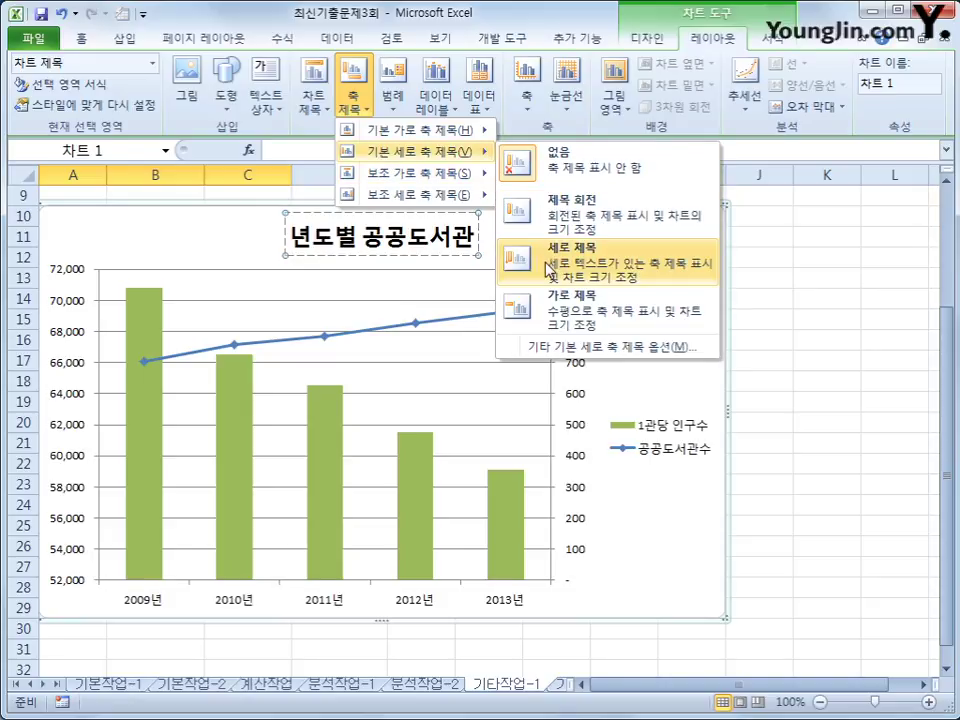
{"action": "left_click", "coordinate": [548, 268]}
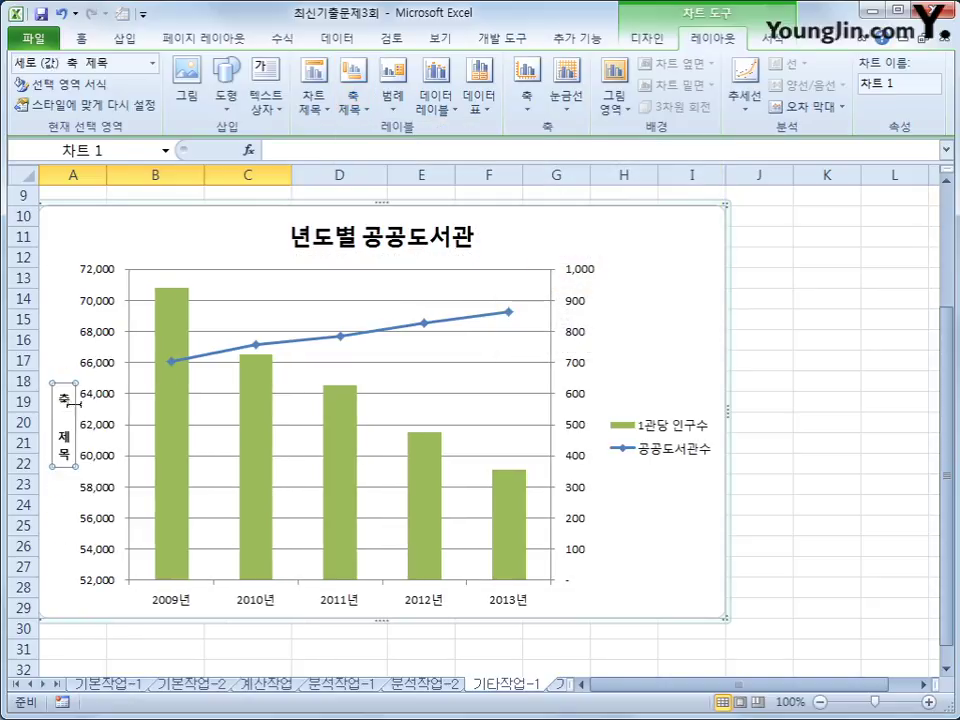
{"action": "left_click_drag", "start_coordinate": [64, 392], "coordinate": [68, 460]}
{"action": "type", "text": "인구수"}
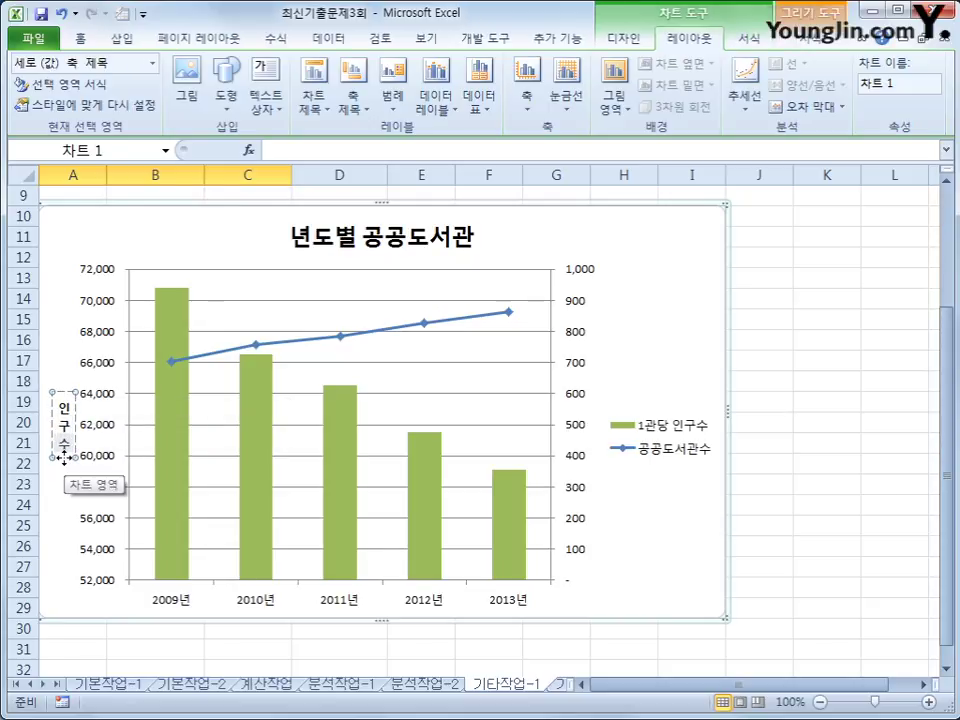
Title the secondary vertical axis '도서관수'.
{"action": "left_click", "coordinate": [352, 100]}
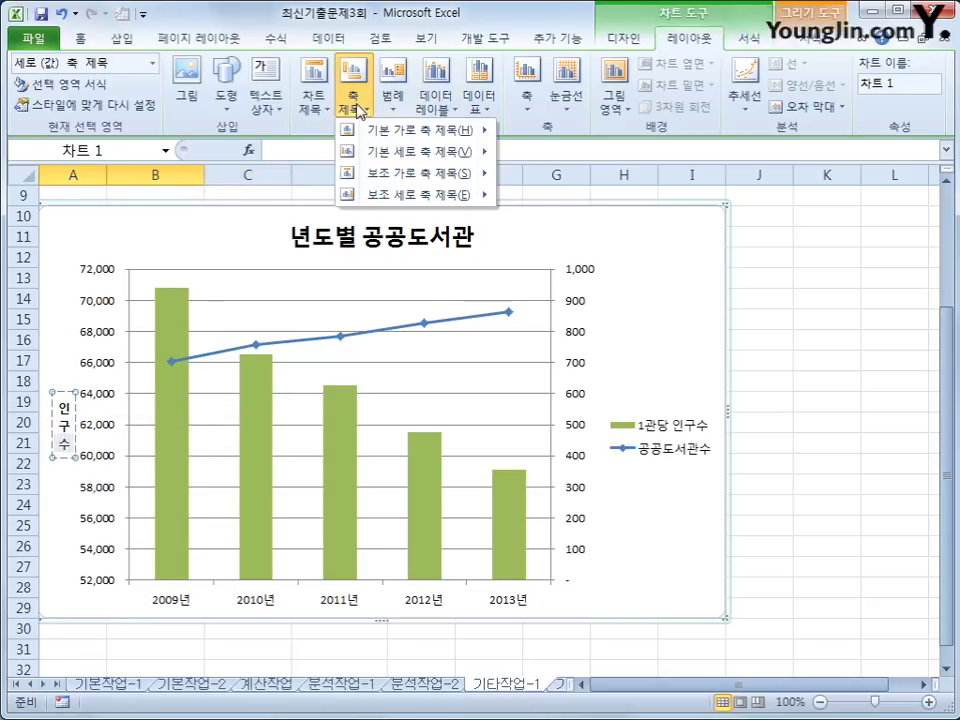
{"action": "mouse_move", "coordinate": [400, 207]}
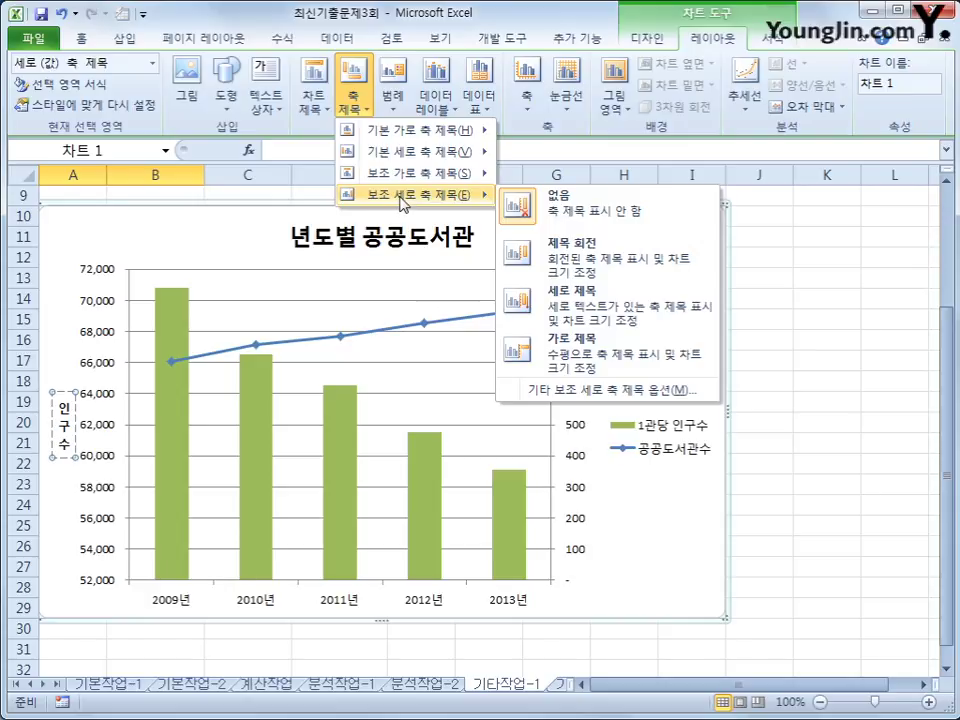
{"action": "left_click", "coordinate": [588, 312]}
{"action": "left_click_drag", "start_coordinate": [579, 390], "coordinate": [577, 480]}
{"action": "type", "text": "도서관수"}
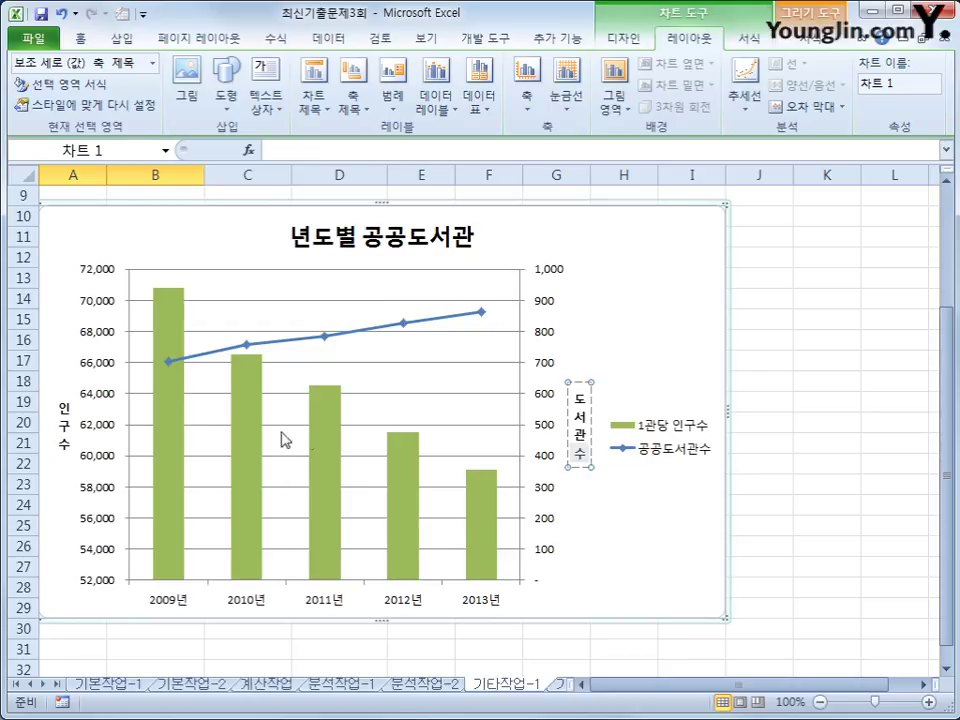
{"action": "left_click", "coordinate": [169, 405]}
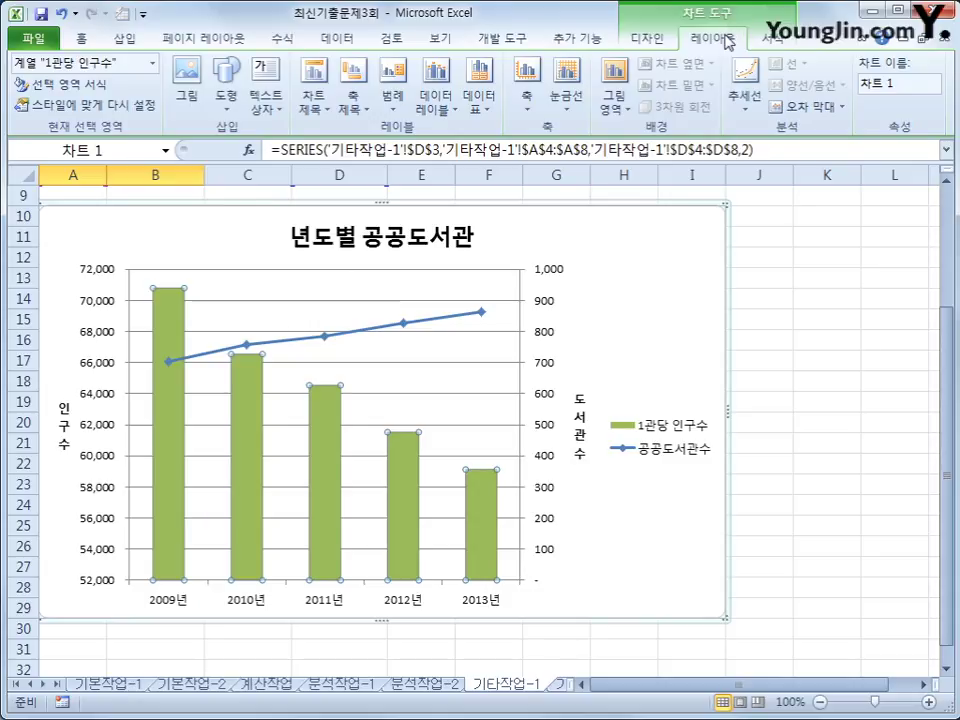
Add outside-end value labels to the 1관당 인구수 bars and move the legend to the bottom.
{"action": "left_click", "coordinate": [435, 100]}
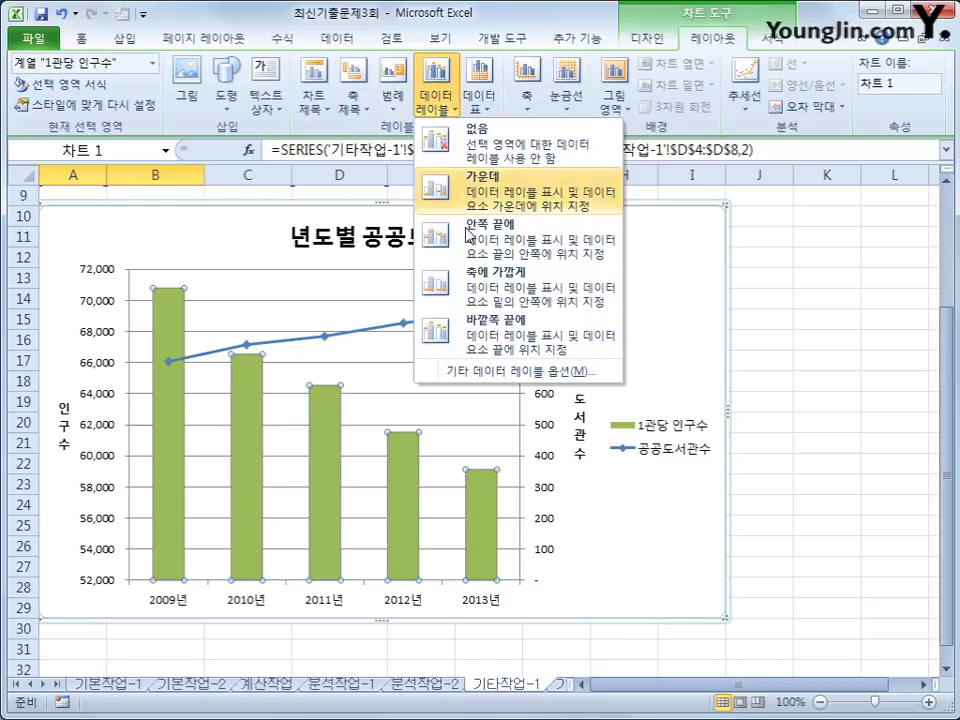
{"action": "left_click", "coordinate": [487, 340]}
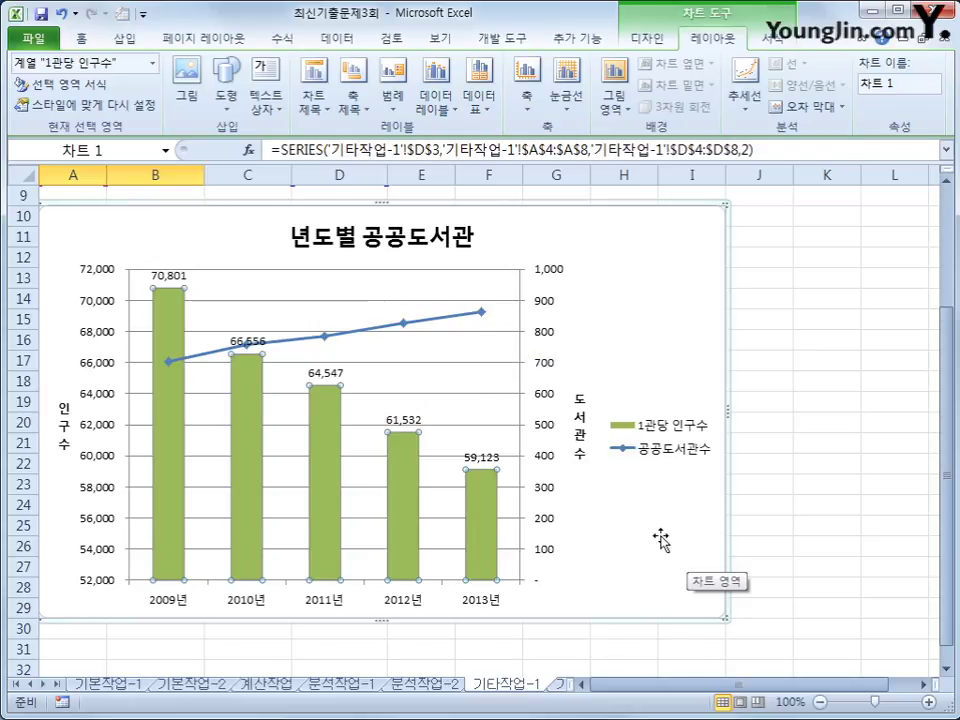
{"action": "left_click", "coordinate": [392, 85]}
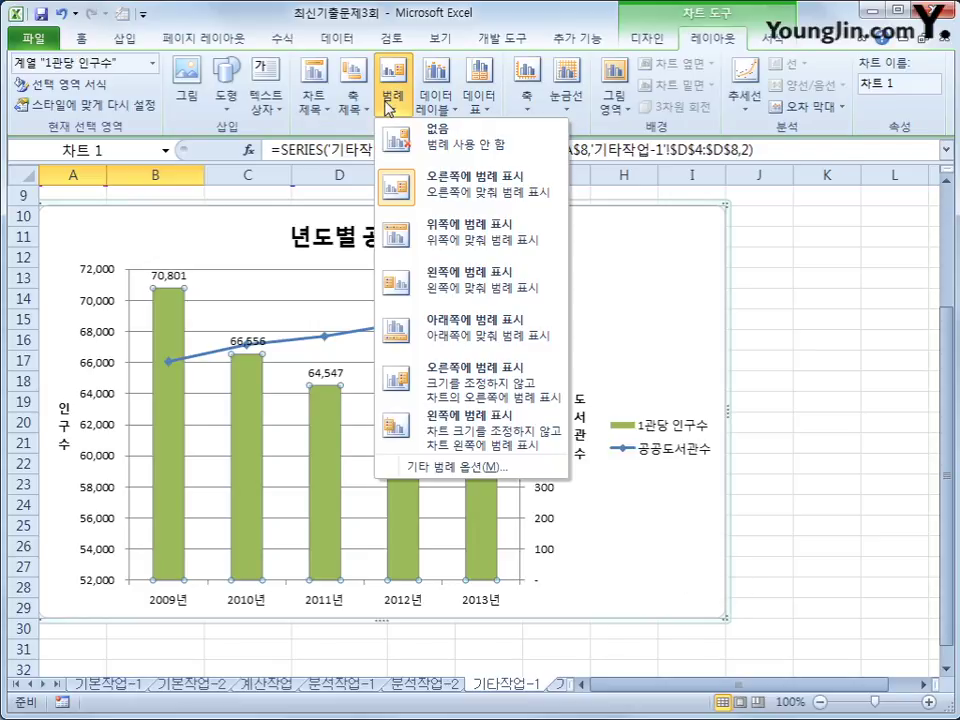
{"action": "left_click", "coordinate": [466, 334]}
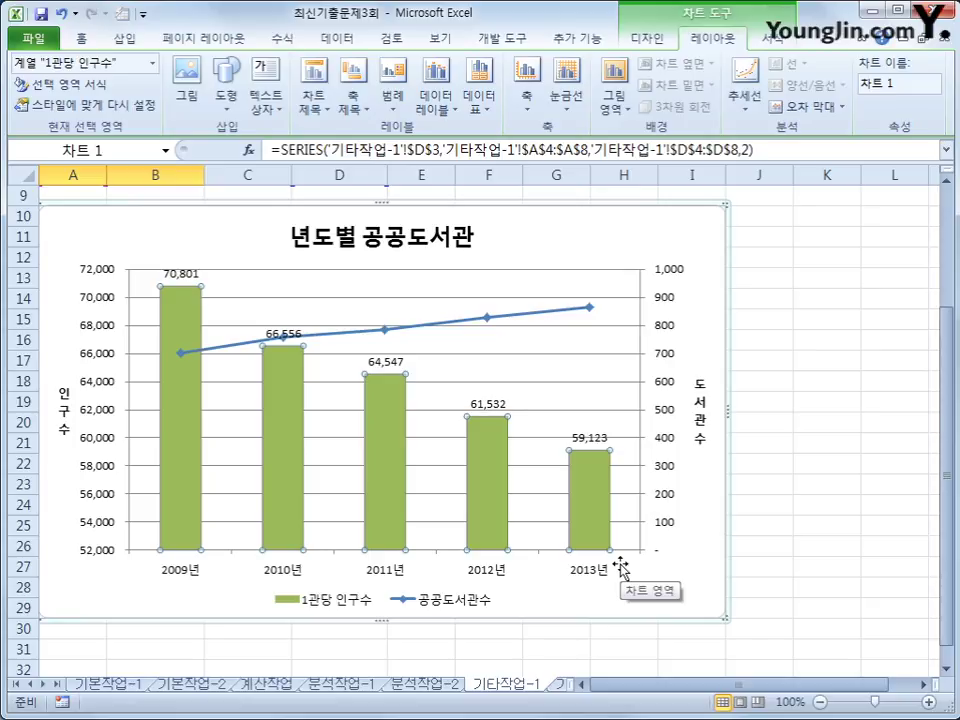
{"action": "left_click", "coordinate": [692, 238]}
{"action": "key", "text": "shift+F10"}
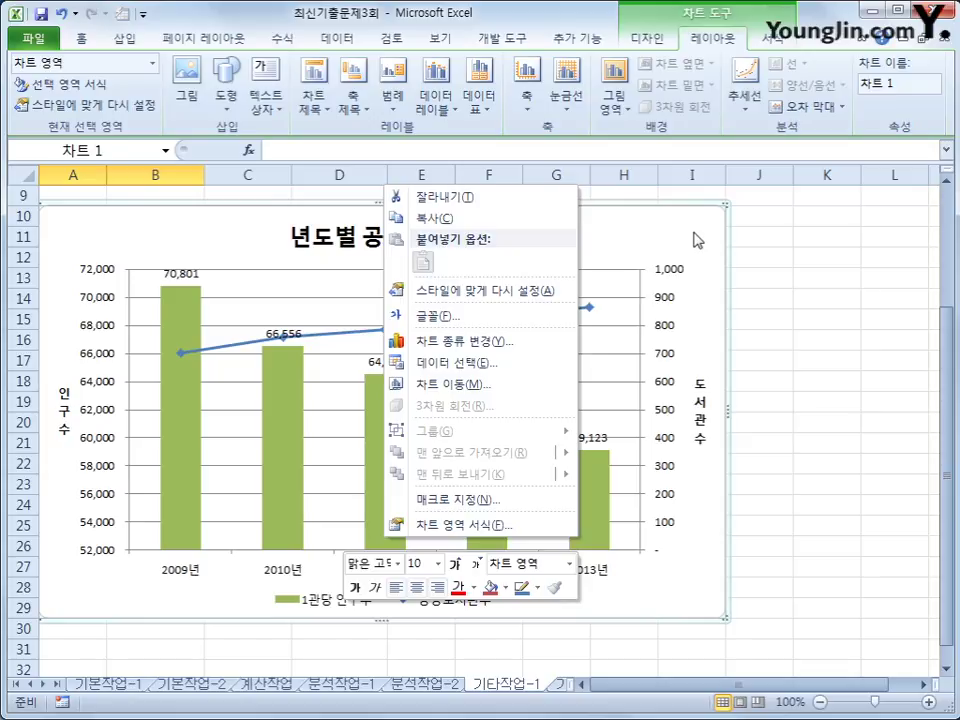
Turn on rounded corners for the chart area border, then go to the 기타작업-2 sheet.
{"action": "left_click", "coordinate": [533, 525]}
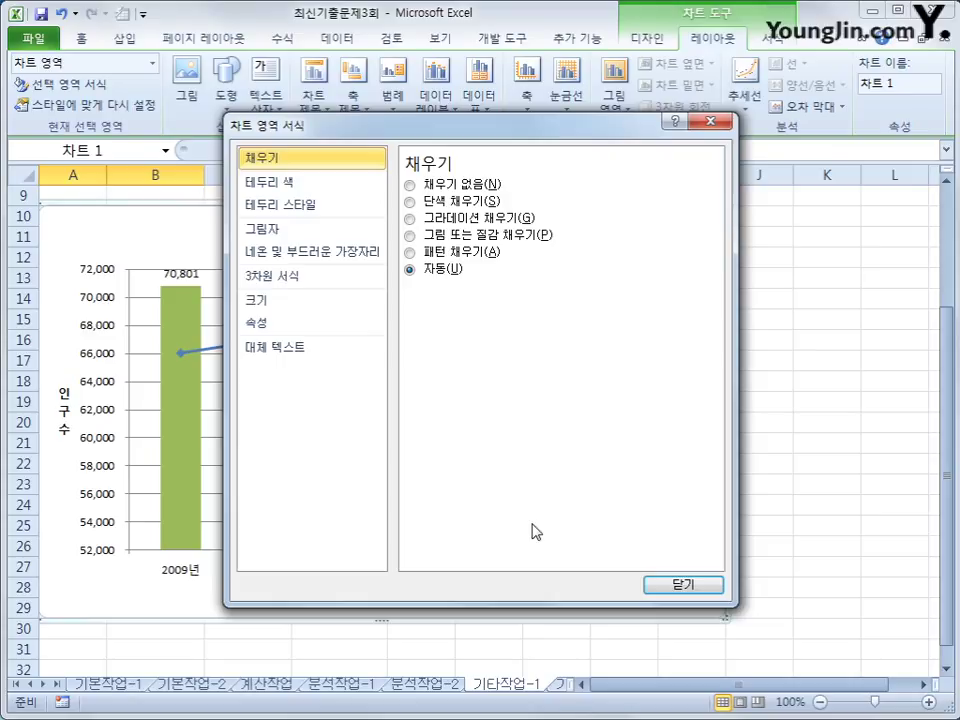
{"action": "left_click", "coordinate": [338, 207]}
{"action": "left_click", "coordinate": [477, 372]}
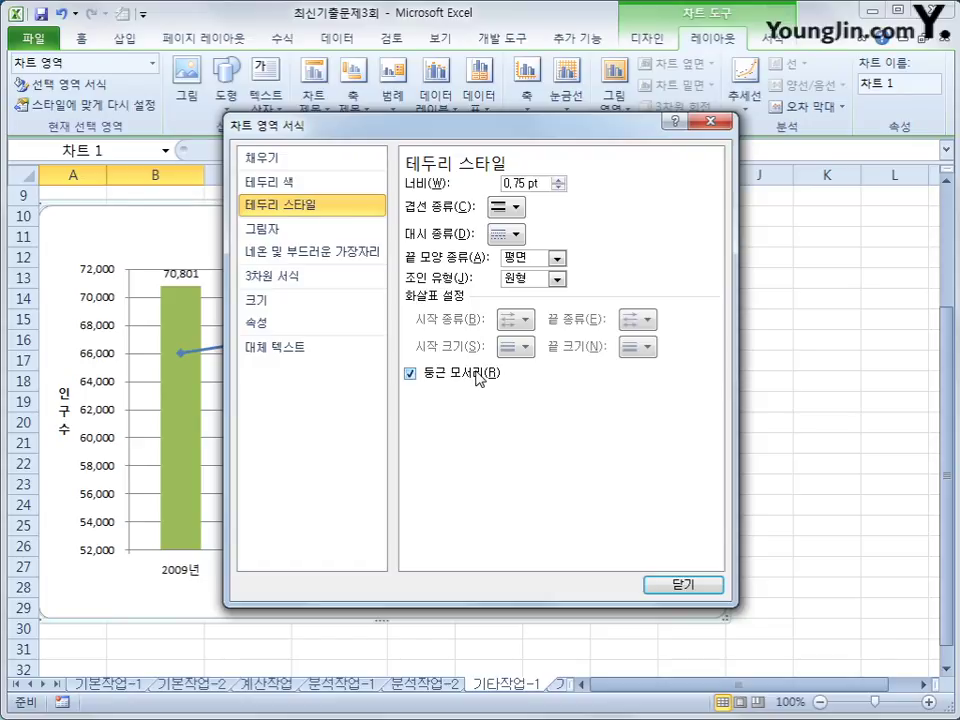
{"action": "left_click", "coordinate": [706, 587]}
{"action": "left_click", "coordinate": [805, 612]}
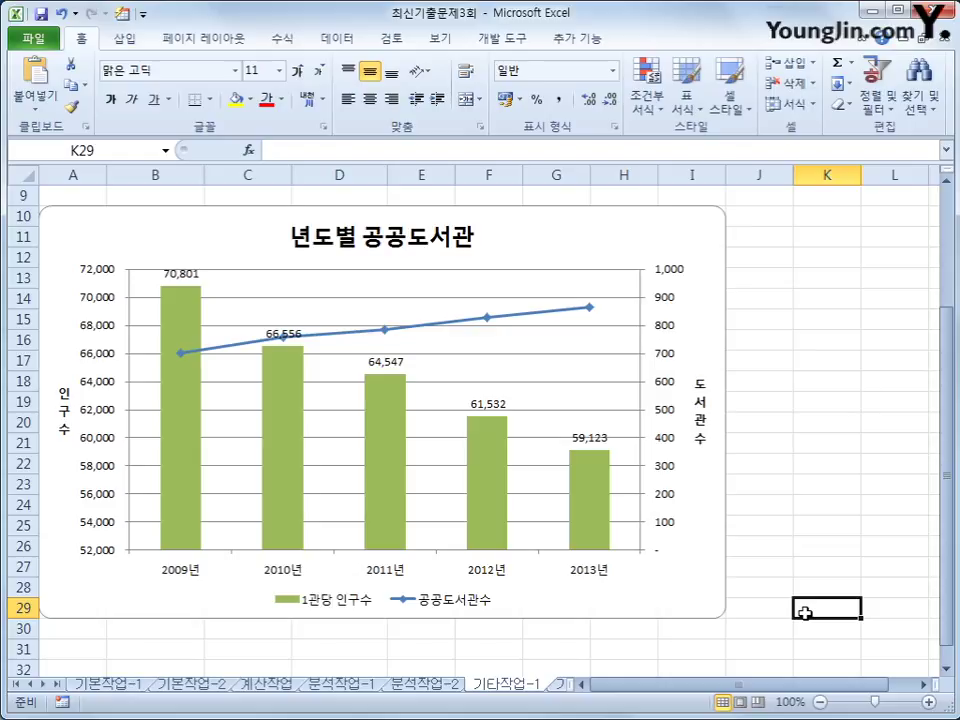
{"action": "left_click", "coordinate": [561, 684]}
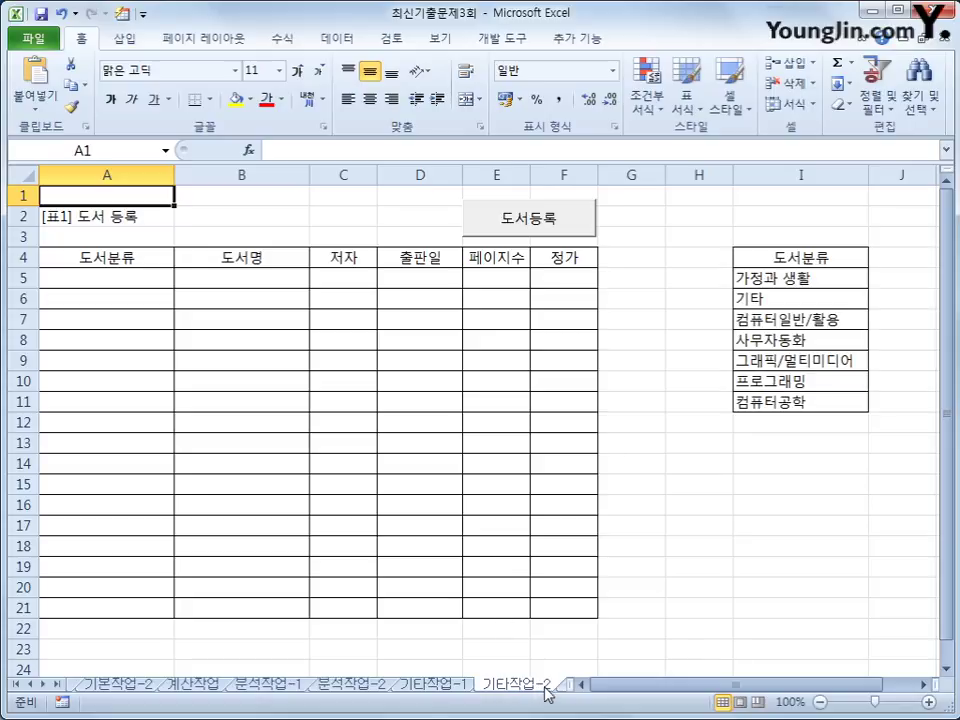
Open the cmd도서등록 button's Click event code in design mode.
{"action": "left_click", "coordinate": [529, 220], "text": "ctrl"}
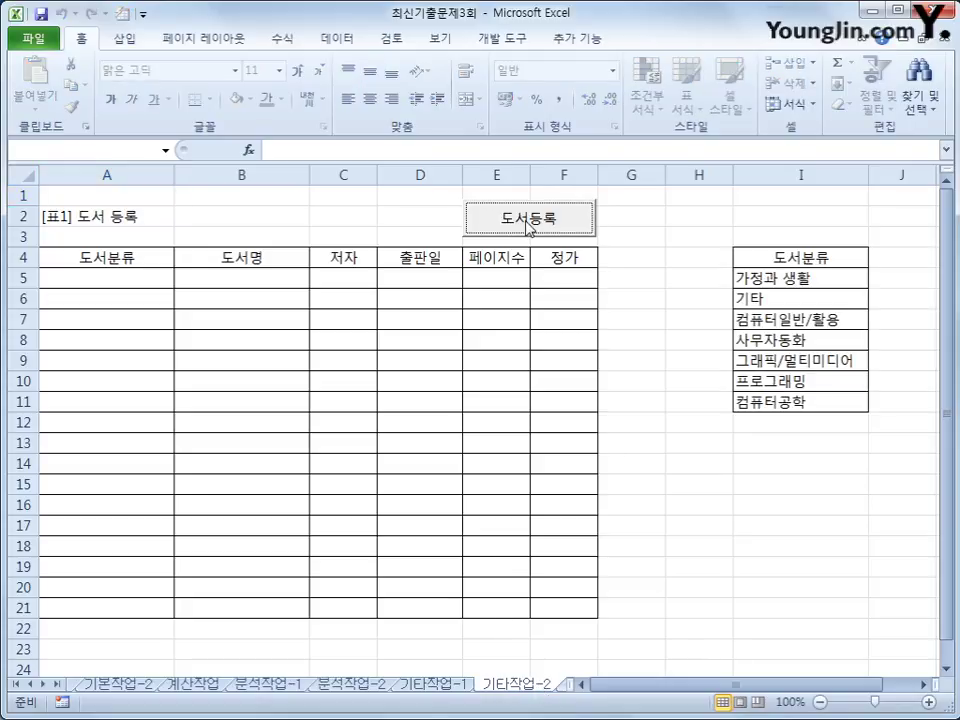
{"action": "left_click", "coordinate": [663, 298]}
{"action": "left_click", "coordinate": [516, 39]}
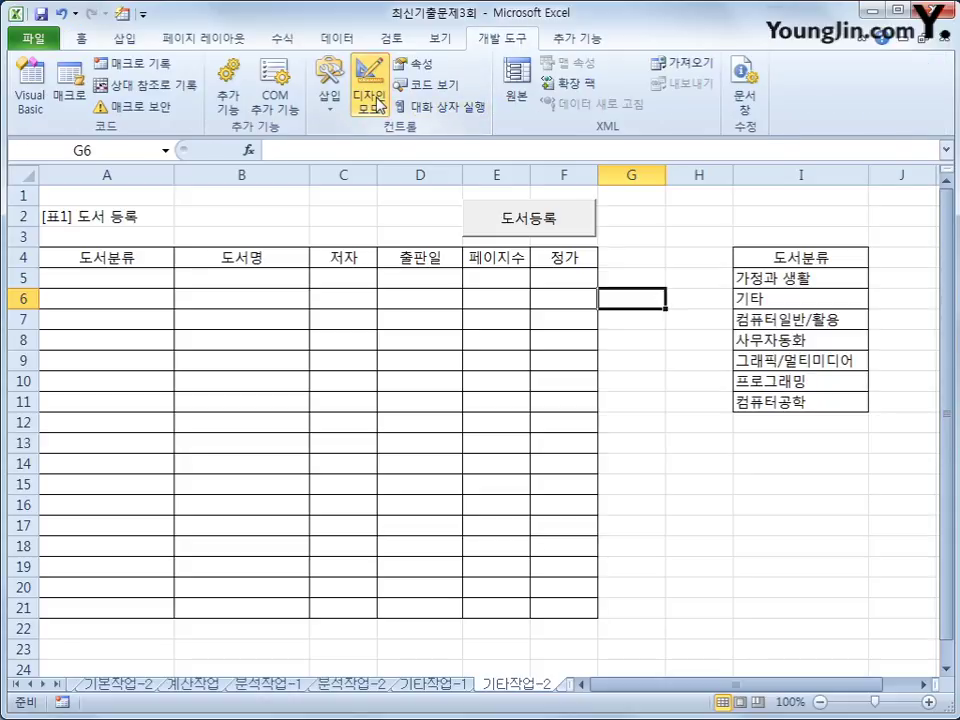
{"action": "left_click", "coordinate": [503, 218]}
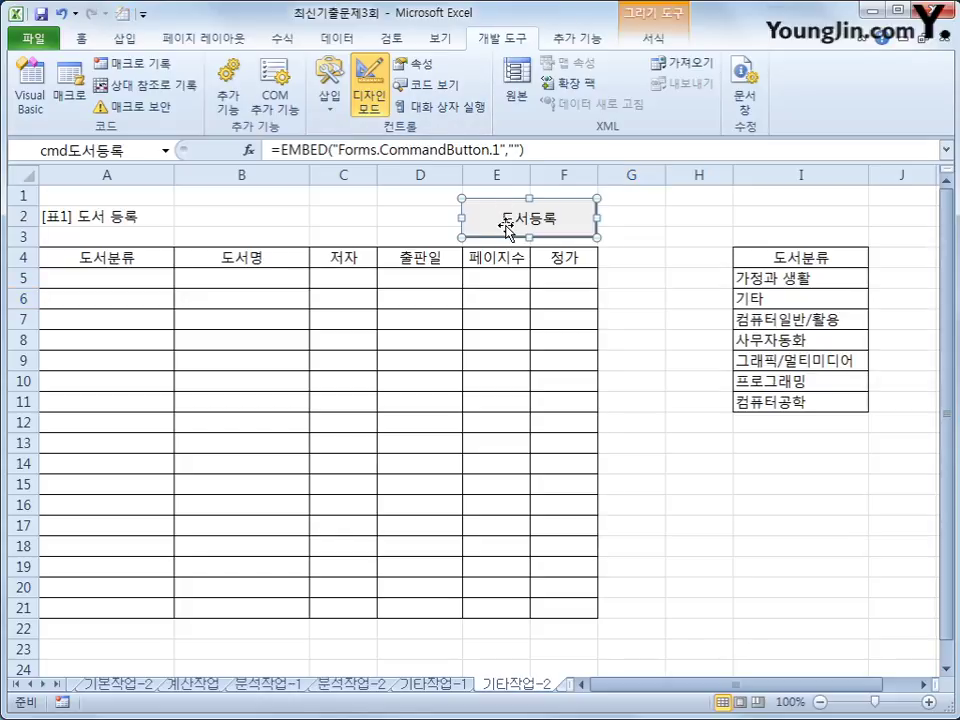
{"action": "double_click", "coordinate": [507, 226]}
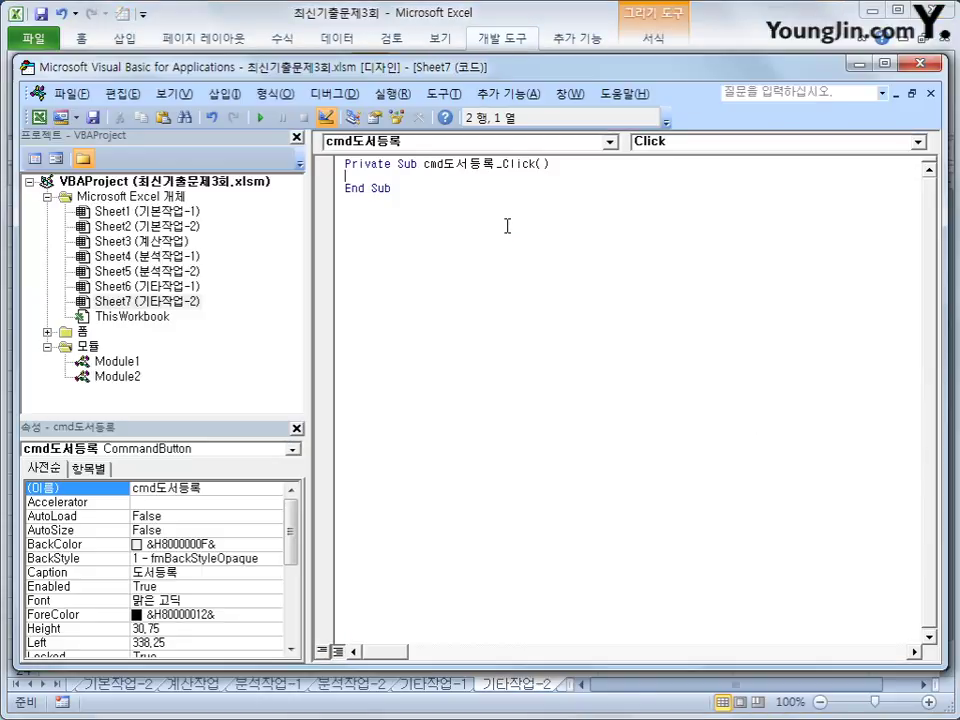
Enter 도서등록.Show in the Click procedure and select the 도서등록 form under 폼.
{"action": "key", "text": "Tab"}
{"action": "type", "text": "도섬"}
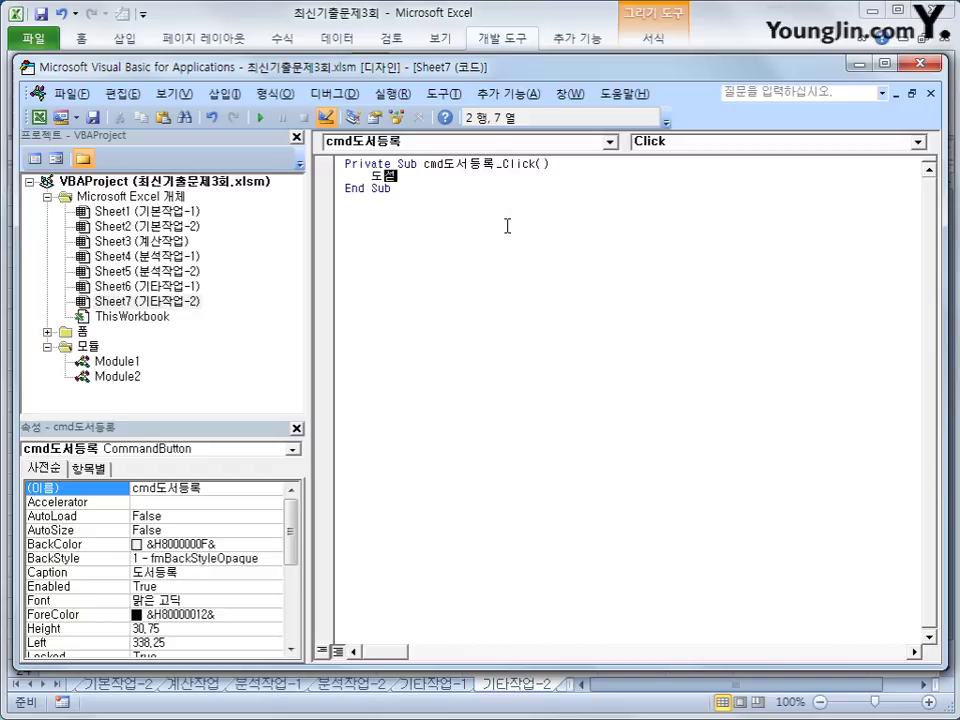
{"action": "type", "text": "등록.sho"}
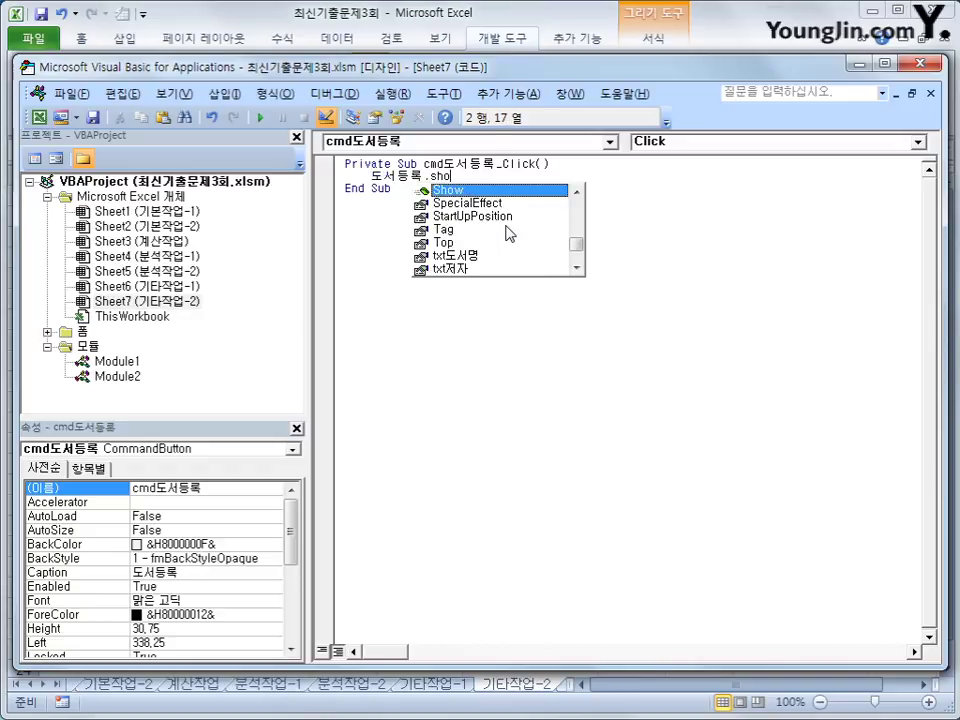
{"action": "key", "text": "Tab"}
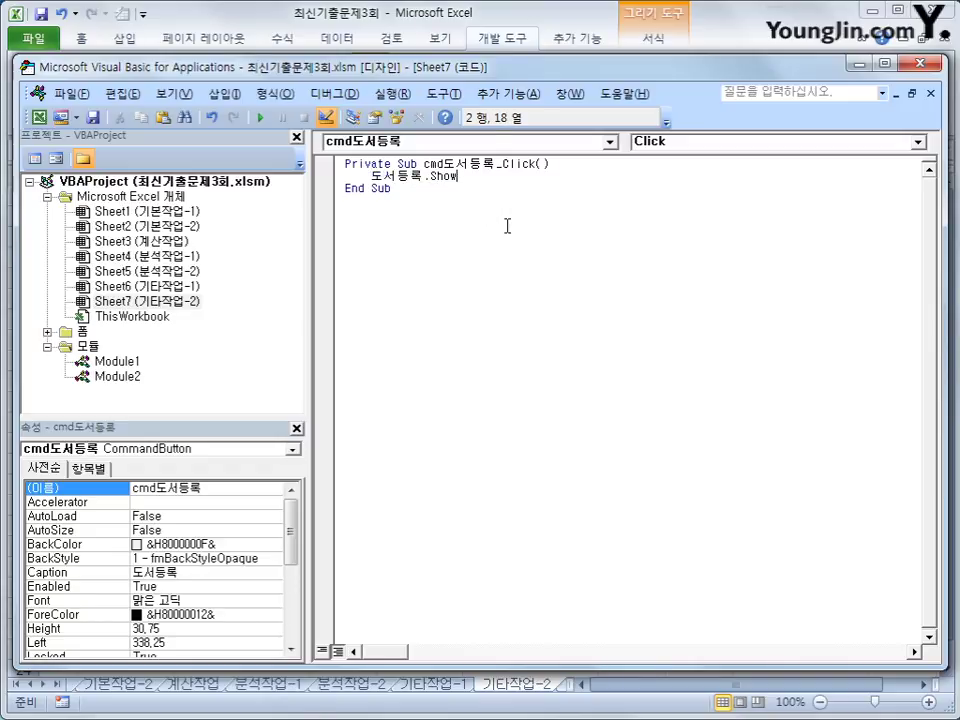
{"action": "left_click", "coordinate": [514, 268]}
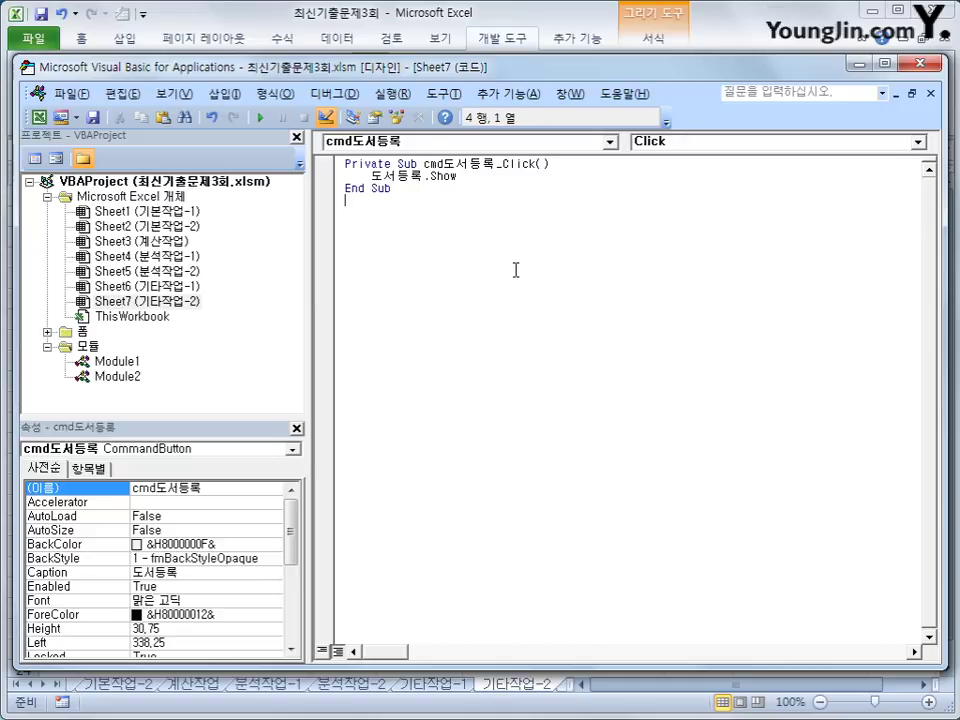
{"action": "double_click", "coordinate": [82, 331]}
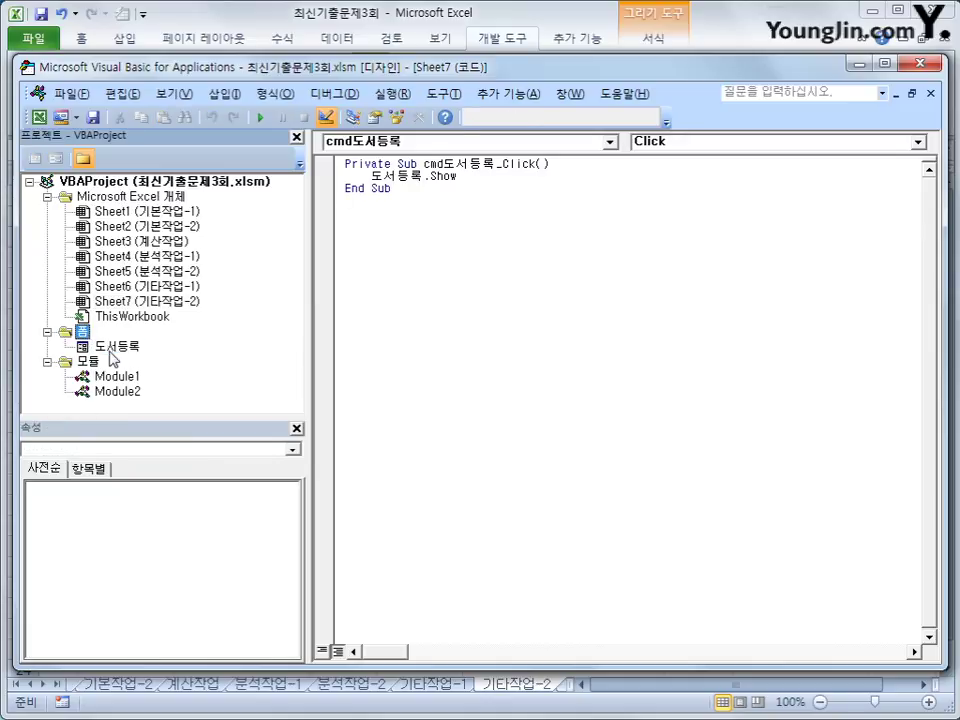
{"action": "left_click", "coordinate": [113, 347]}
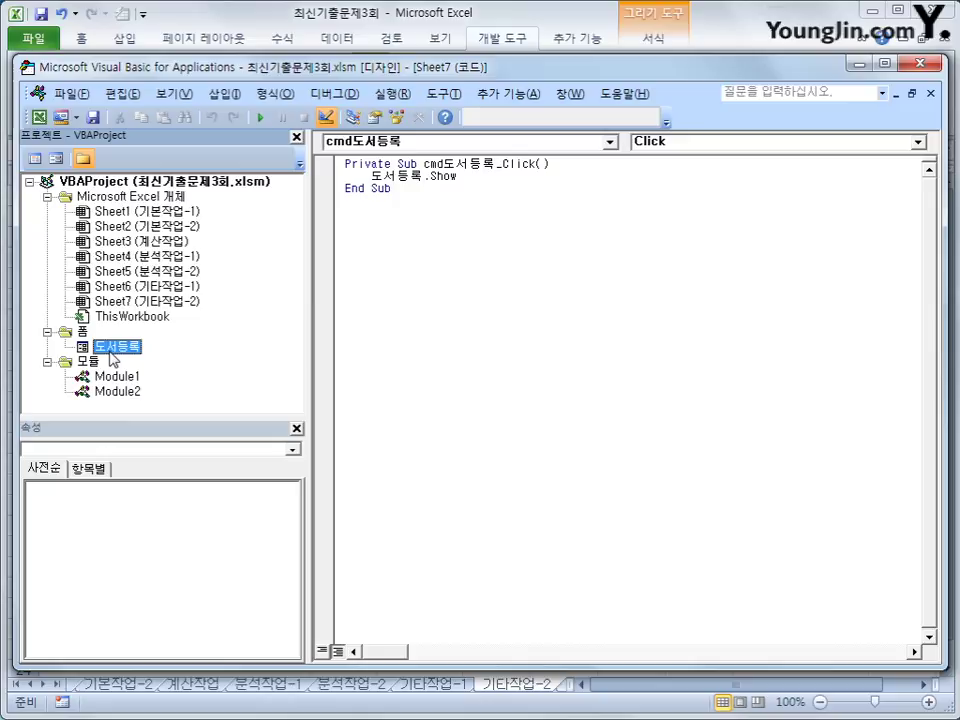
Open the 도서등록 form's code and create a UserForm_Initialize procedure.
{"action": "left_click", "coordinate": [36, 159]}
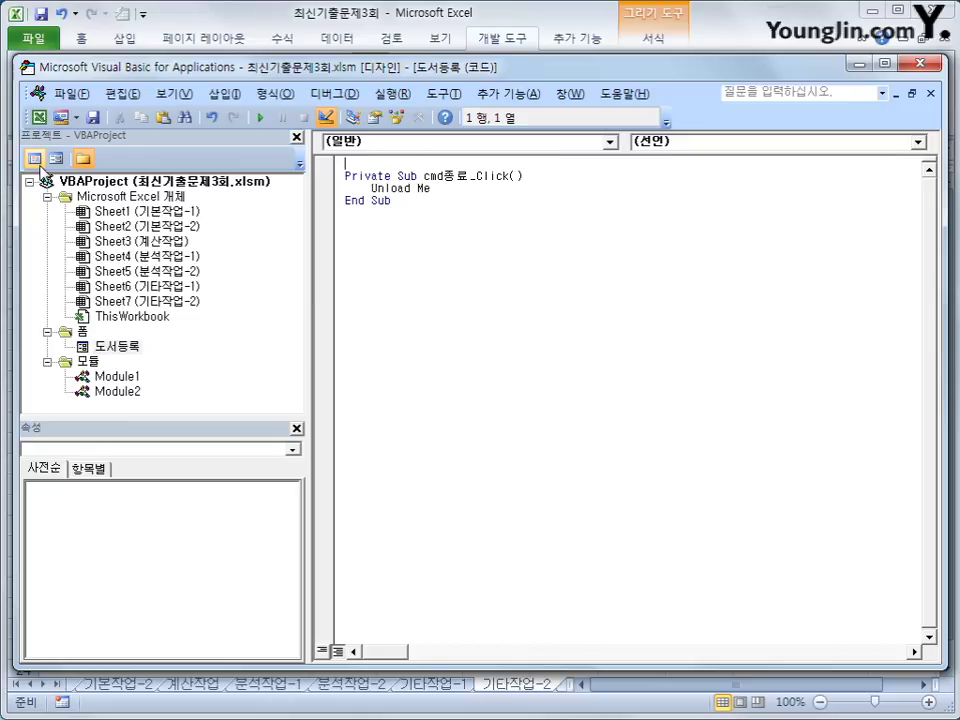
{"action": "left_click", "coordinate": [385, 147]}
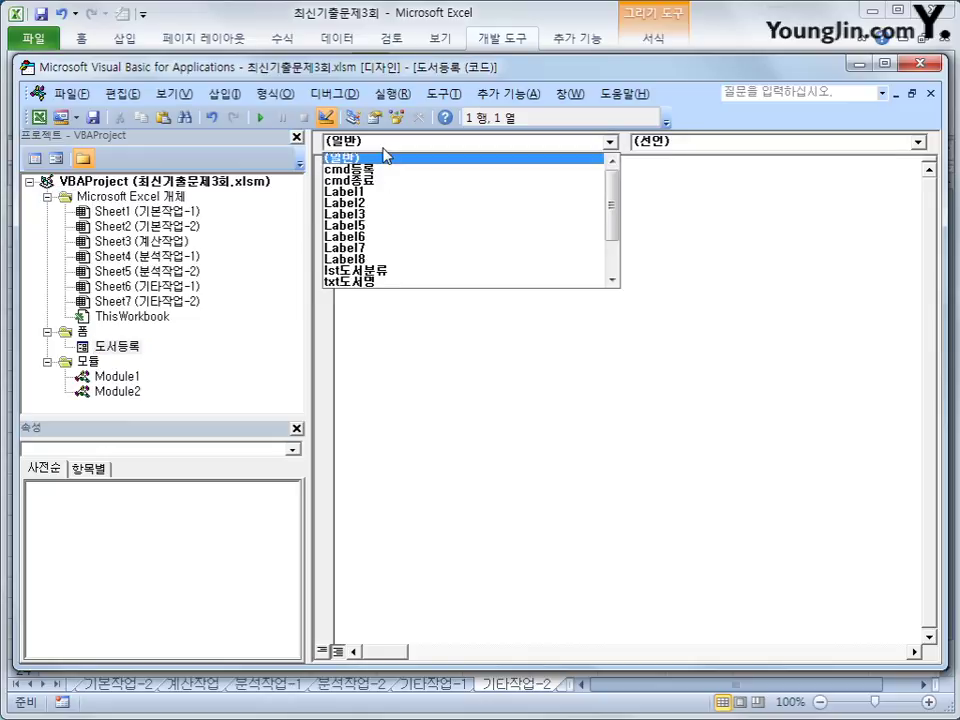
{"action": "left_click_drag", "start_coordinate": [613, 222], "coordinate": [615, 268]}
{"action": "left_click", "coordinate": [527, 281]}
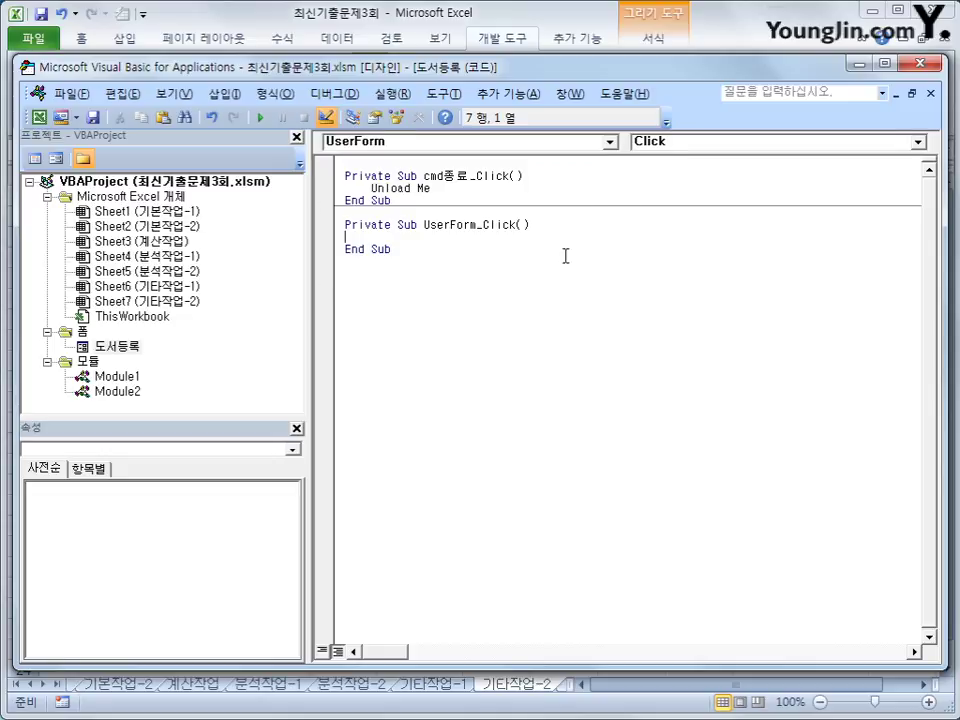
{"action": "left_click", "coordinate": [674, 143]}
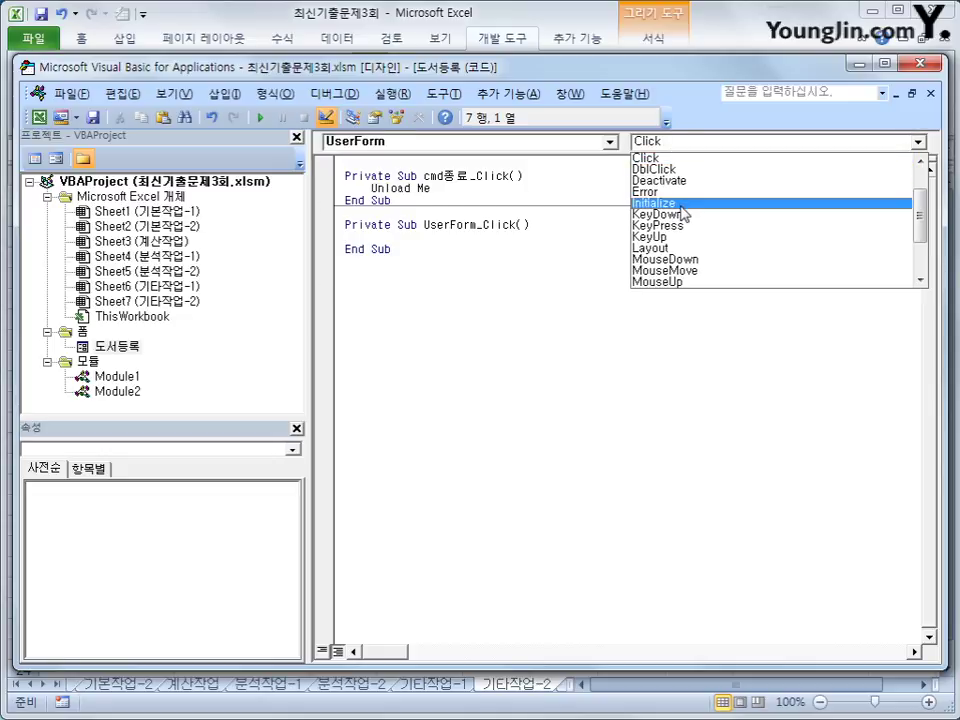
{"action": "left_click", "coordinate": [682, 206]}
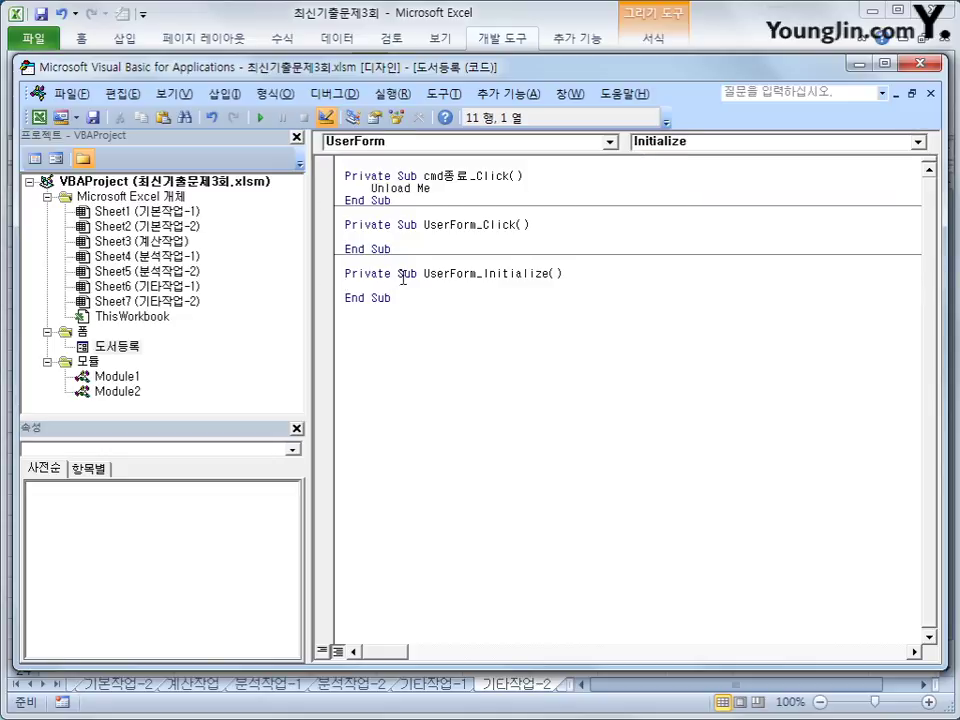
Set lst도서분류.RowSource = "I5:I11" in Initialize and return to Excel.
{"action": "key", "text": "Tab"}
{"action": "type", "text": "lst도서분"}
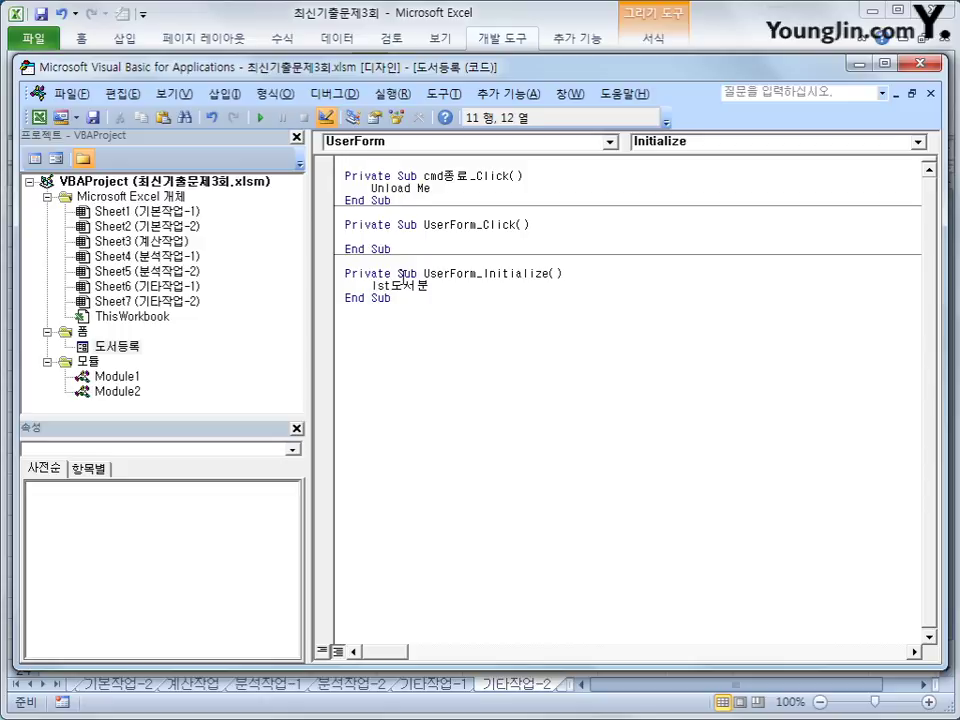
{"action": "type", "text": "류.RowSource"}
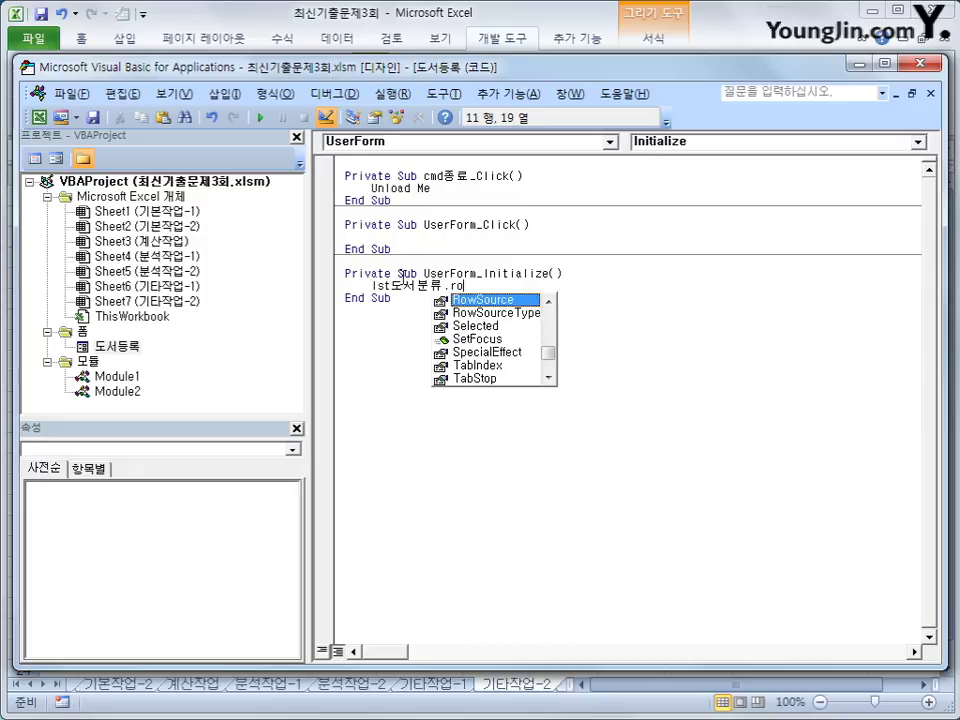
{"action": "type", "text": " = "}
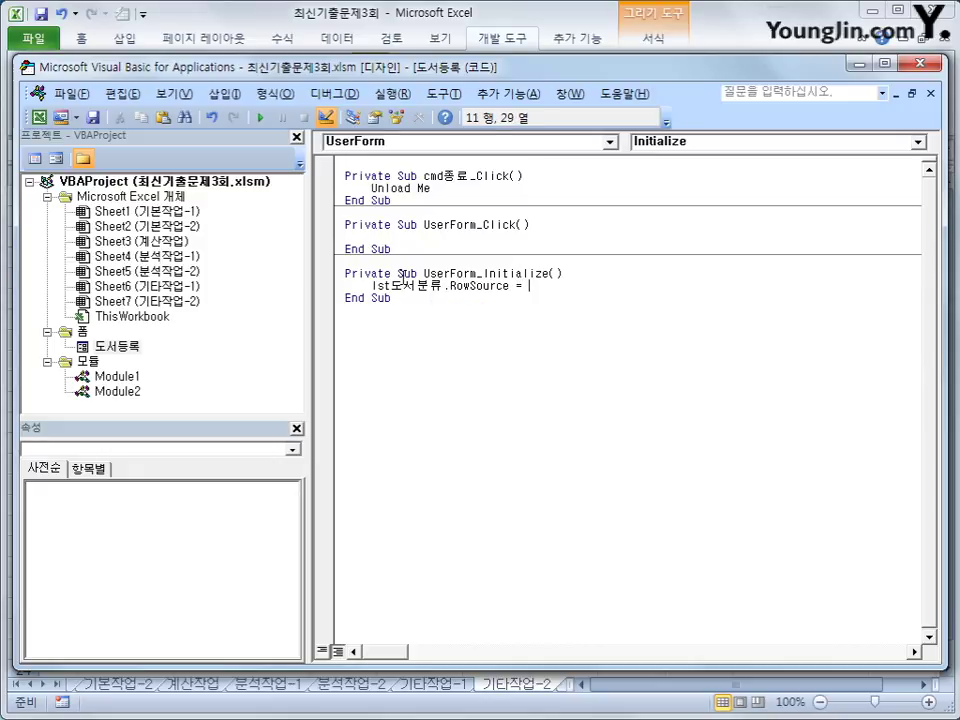
{"action": "type", "text": "\"'"}
{"action": "type", "text": "5:I11"}
{"action": "type", "text": "\""}
{"action": "key", "text": "Down"}
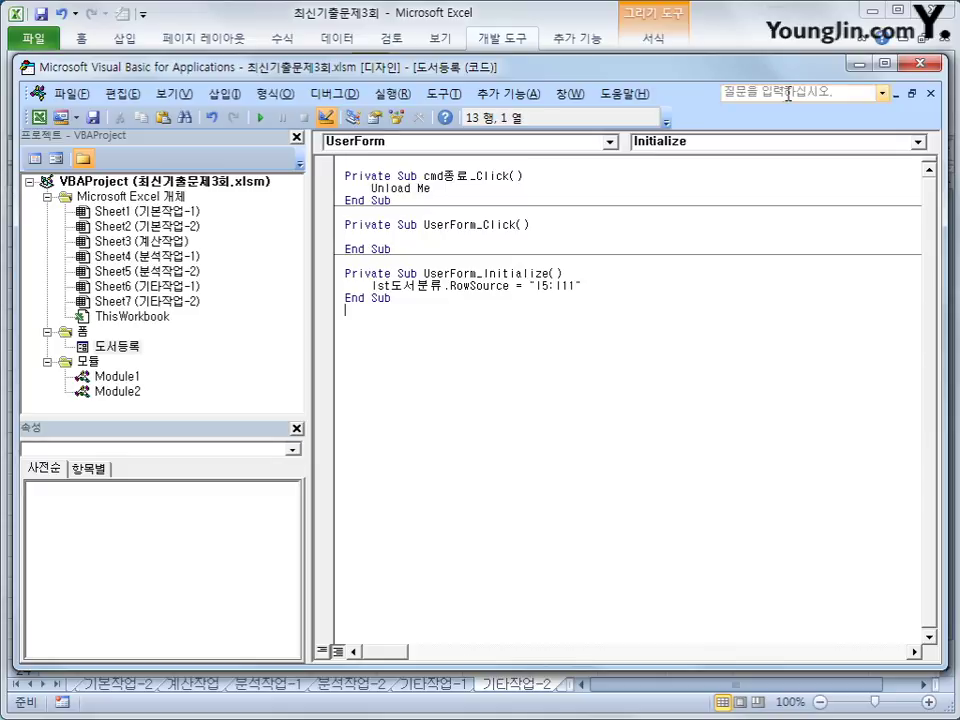
{"action": "left_click", "coordinate": [928, 64]}
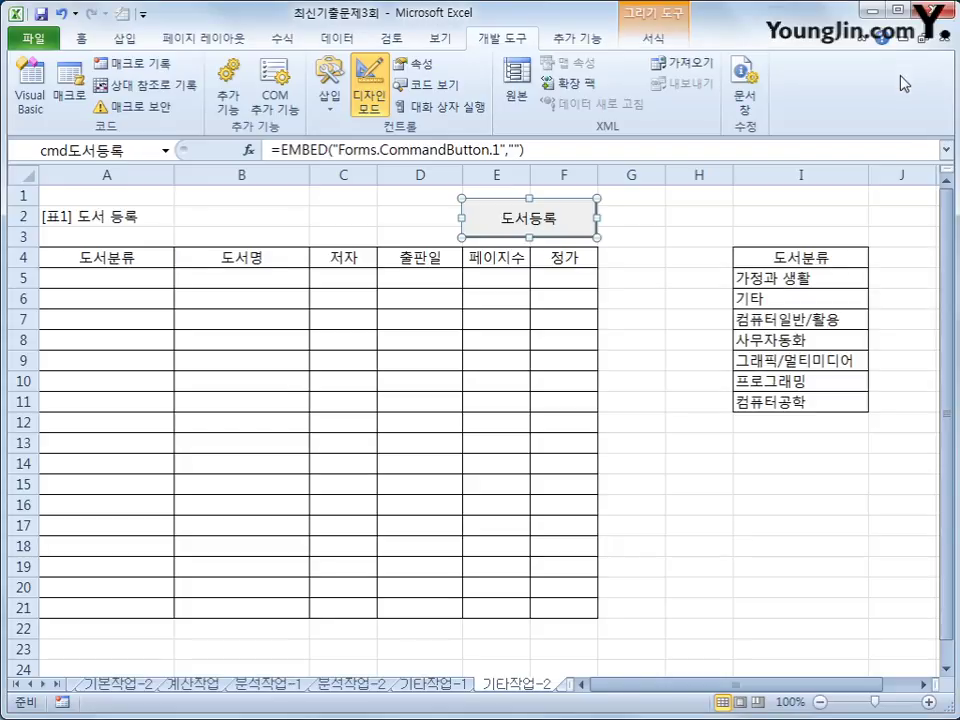
Exit design mode and open the 도서등록 form with its button.
{"action": "left_click", "coordinate": [369, 95]}
{"action": "left_click", "coordinate": [698, 451]}
{"action": "left_click", "coordinate": [527, 230]}
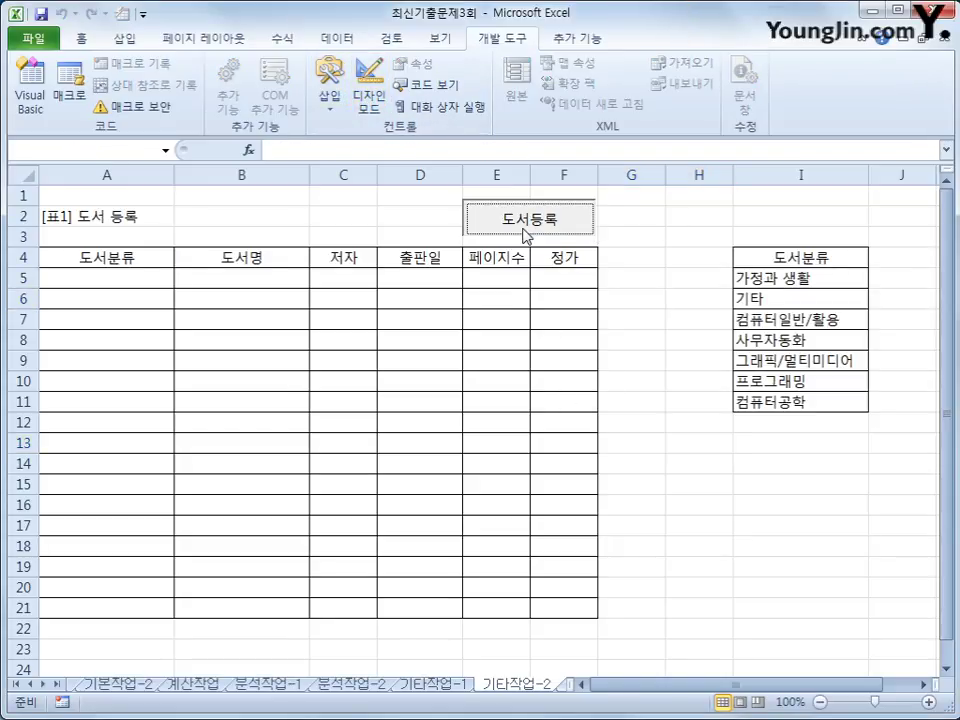
{"action": "left_click_drag", "start_coordinate": [519, 188], "coordinate": [570, 297]}
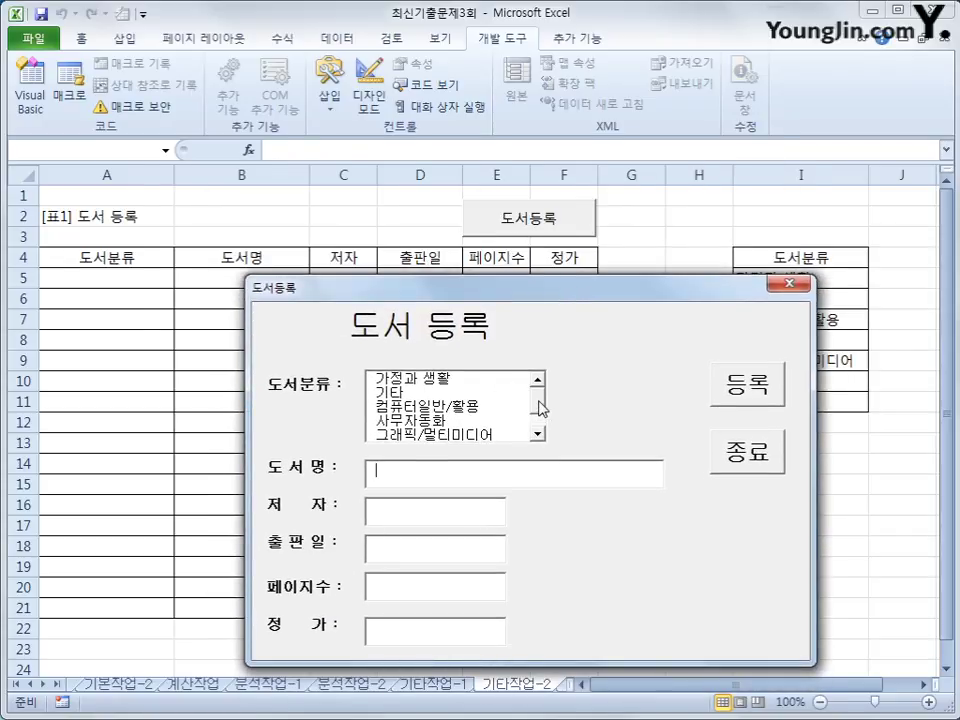
Check the filled 도서분류 list and each entry field, then close the form.
{"action": "left_click", "coordinate": [539, 405]}
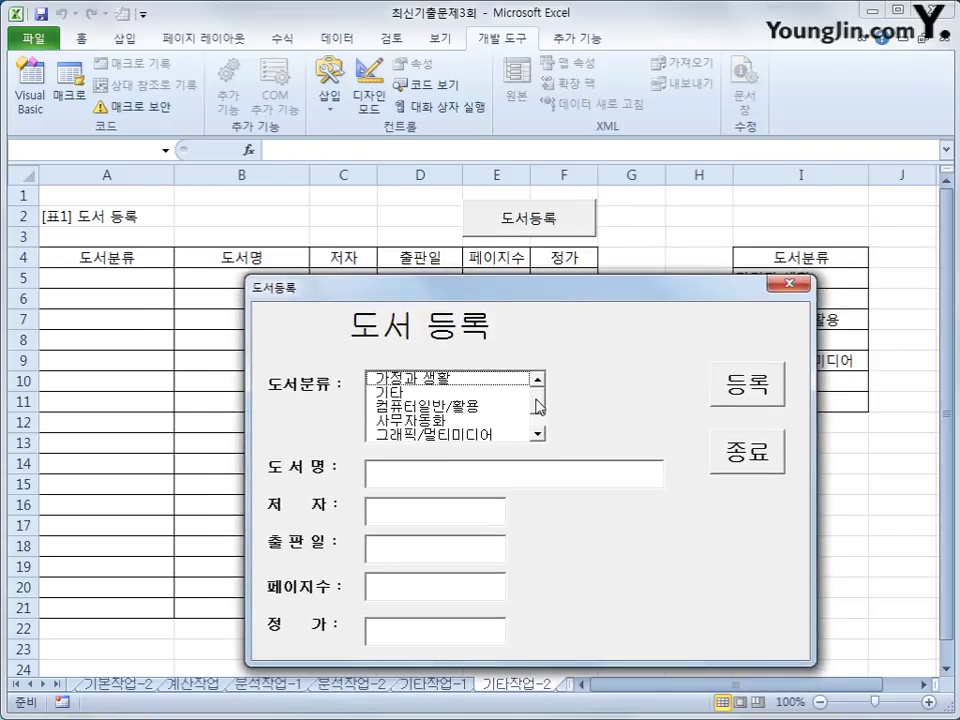
{"action": "left_click", "coordinate": [449, 380]}
{"action": "left_click", "coordinate": [424, 476]}
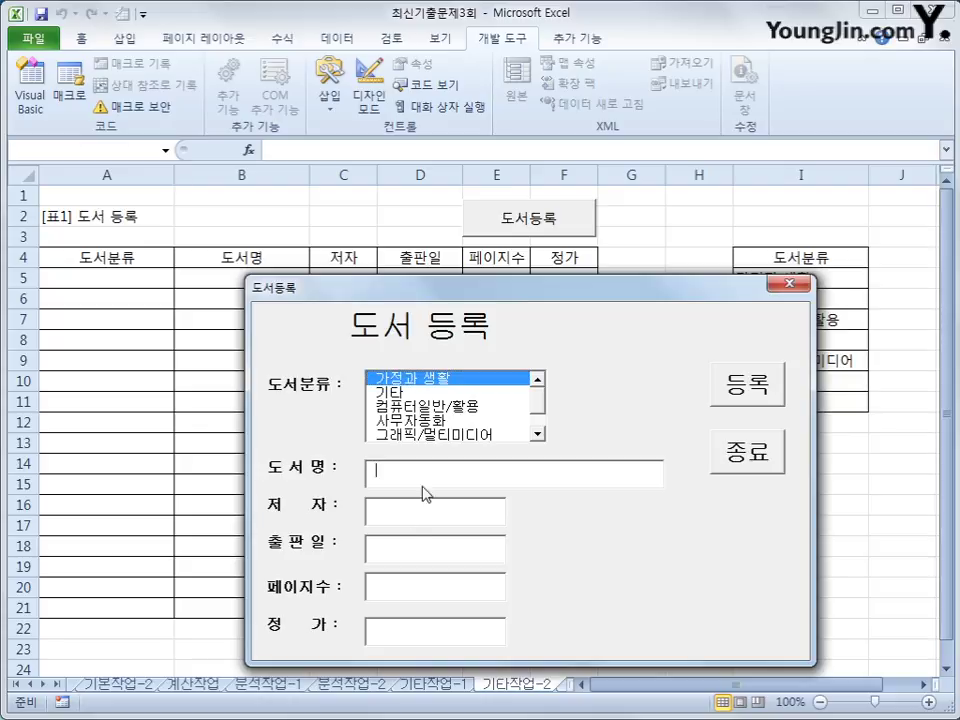
{"action": "left_click", "coordinate": [408, 520]}
{"action": "left_click", "coordinate": [400, 548]}
{"action": "left_click", "coordinate": [396, 585]}
{"action": "left_click", "coordinate": [397, 632]}
{"action": "key", "text": "Tab"}
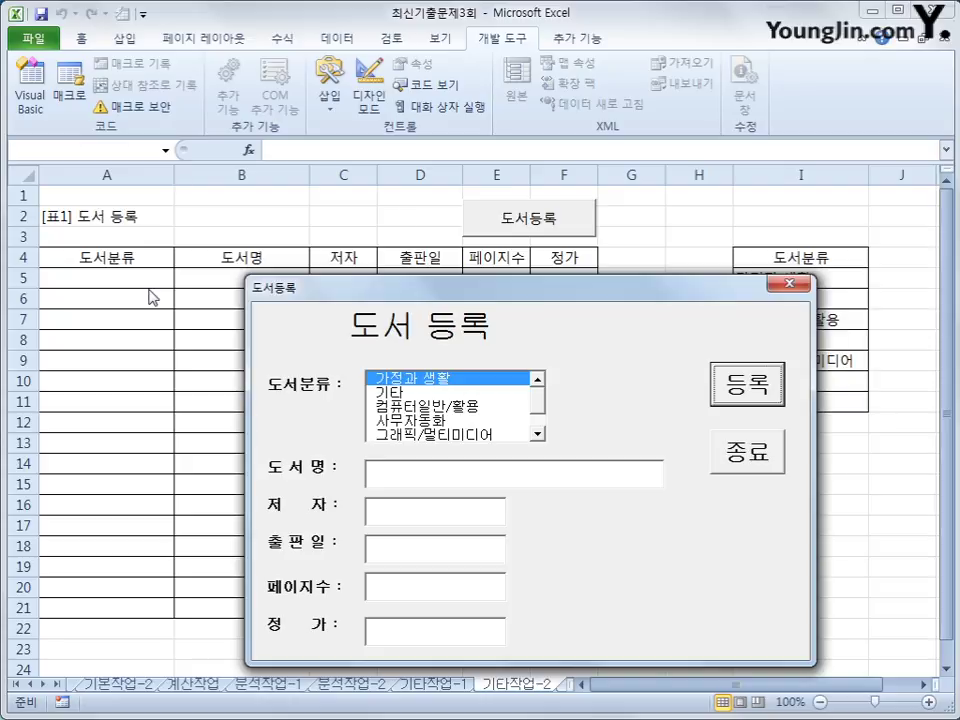
{"action": "left_click", "coordinate": [781, 288]}
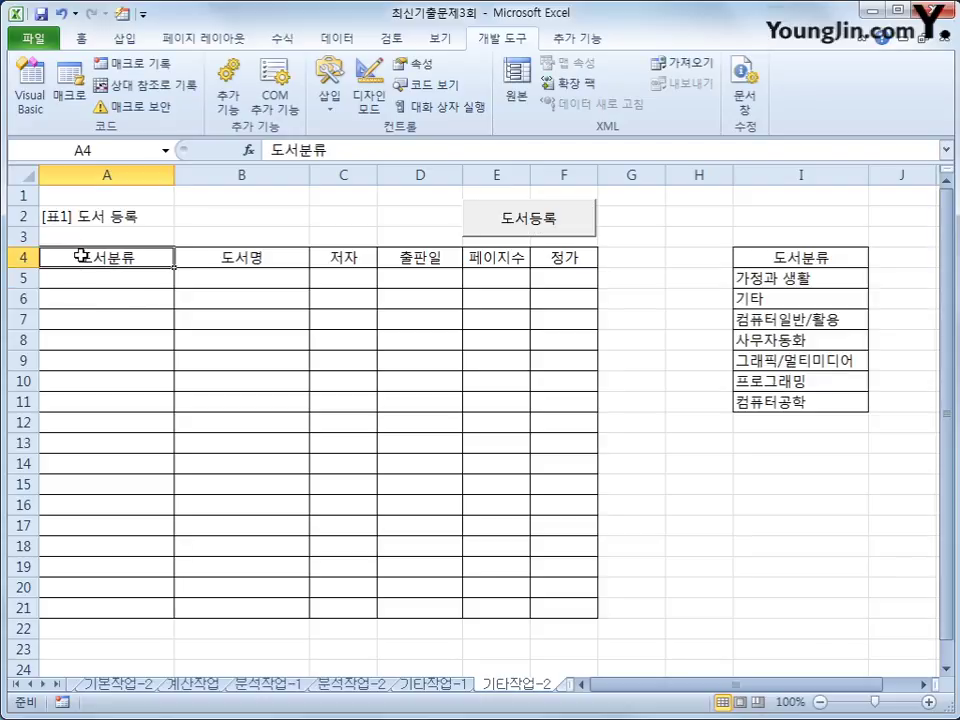
{"action": "left_click_drag", "start_coordinate": [79, 256], "coordinate": [553, 257]}
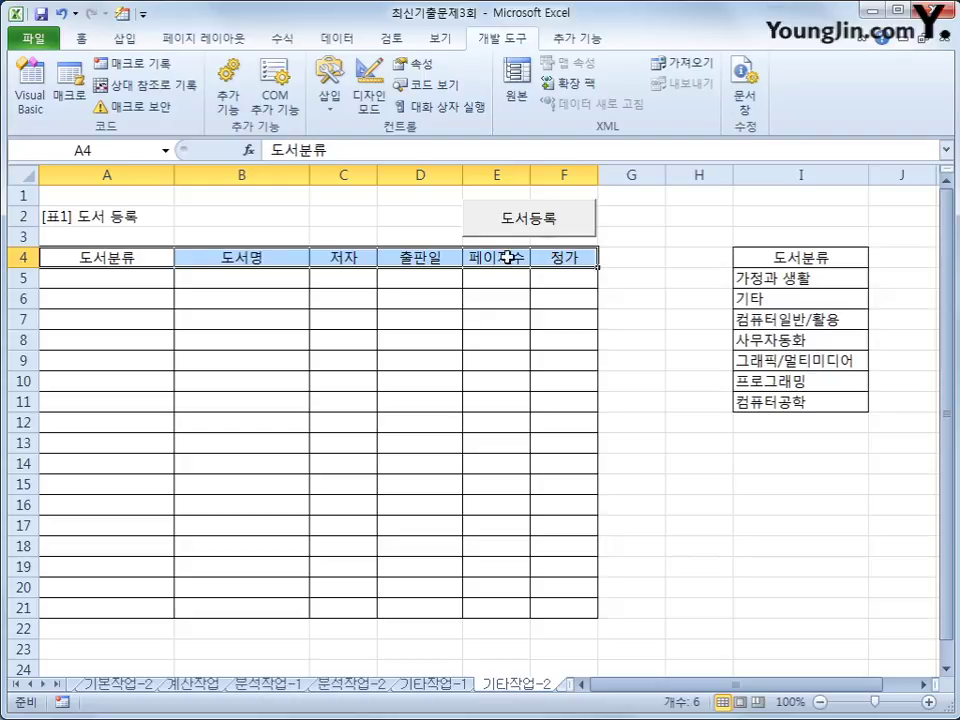
{"action": "left_click", "coordinate": [62, 218]}
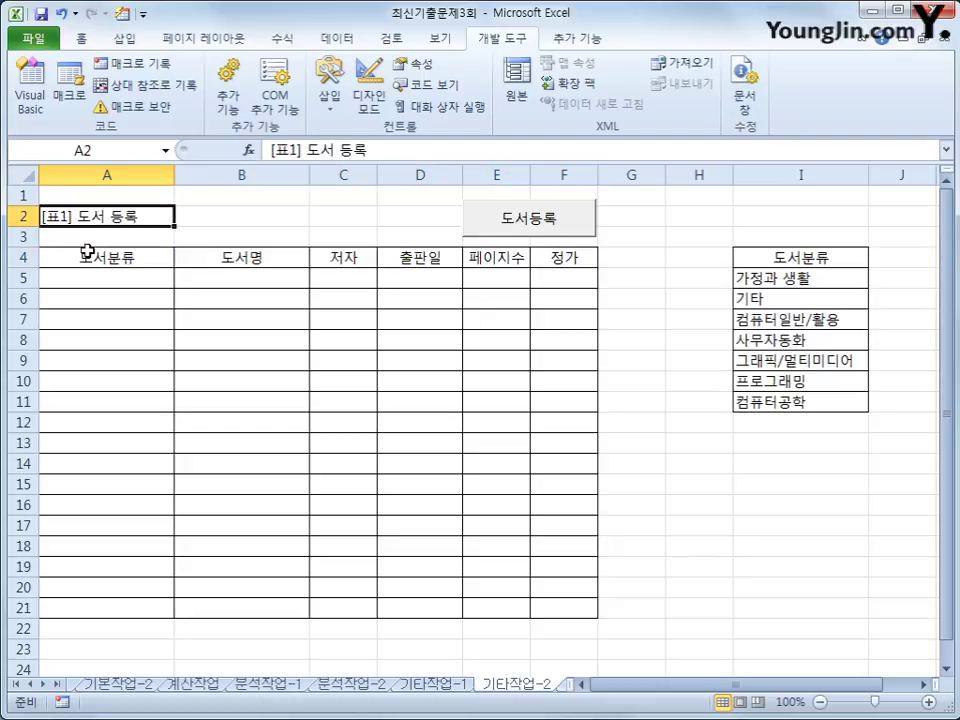
{"action": "left_click_drag", "start_coordinate": [80, 242], "coordinate": [560, 244]}
{"action": "left_click_drag", "start_coordinate": [120, 259], "coordinate": [592, 253]}
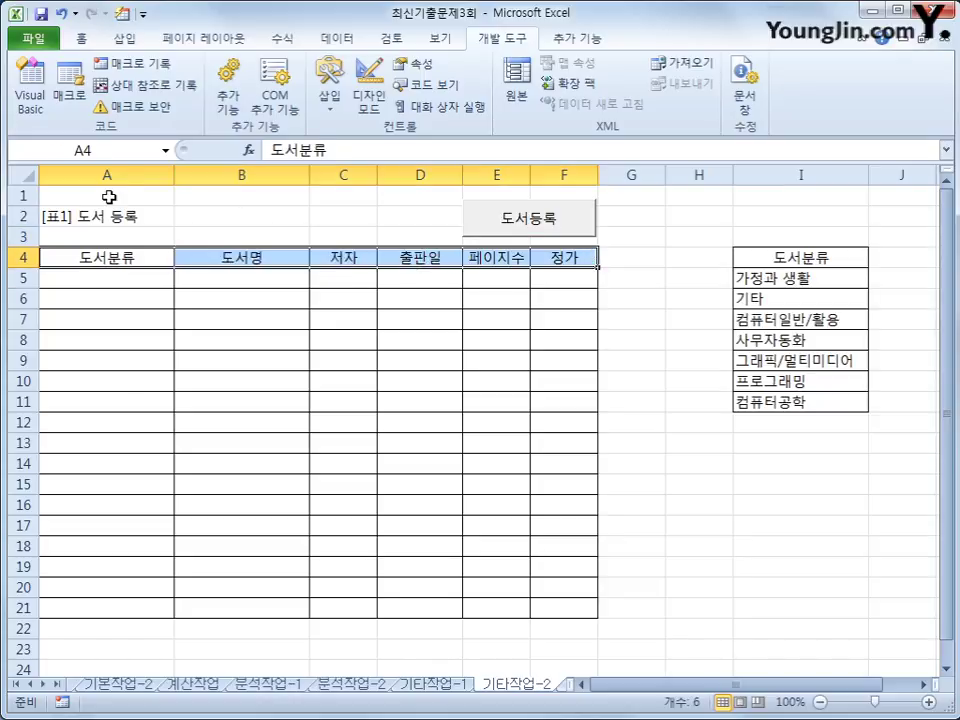
{"action": "left_click_drag", "start_coordinate": [96, 195], "coordinate": [70, 236]}
{"action": "left_click", "coordinate": [71, 277]}
{"action": "left_click", "coordinate": [67, 278]}
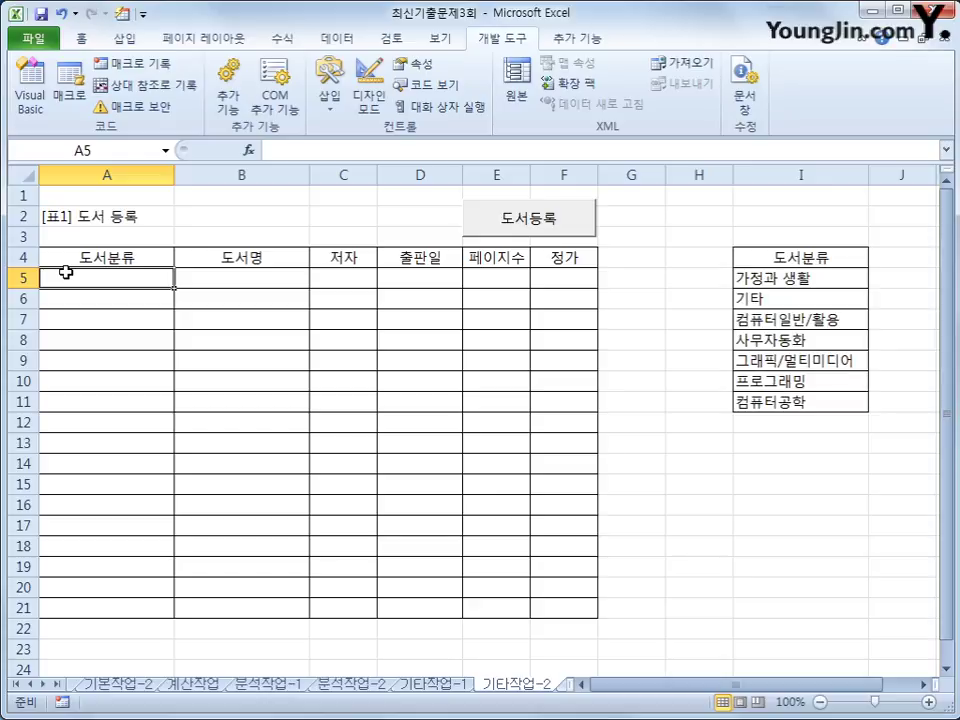
Test-run the 도서등록 form, close it, and open its code in the Visual Basic editor.
{"action": "left_click", "coordinate": [576, 236], "text": "ctrl"}
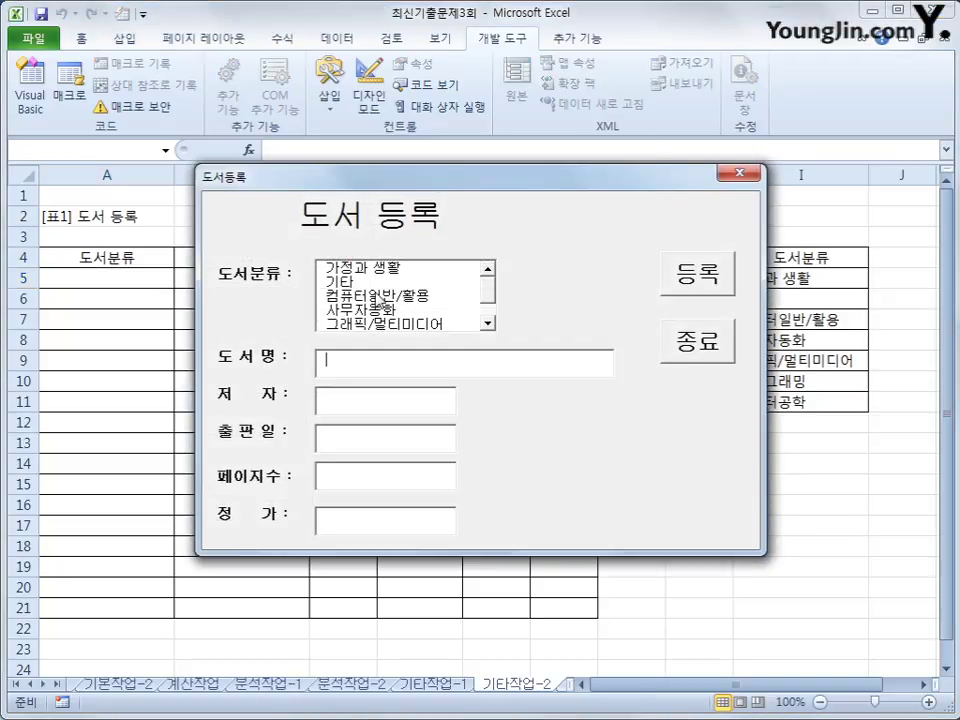
{"action": "left_click", "coordinate": [739, 174]}
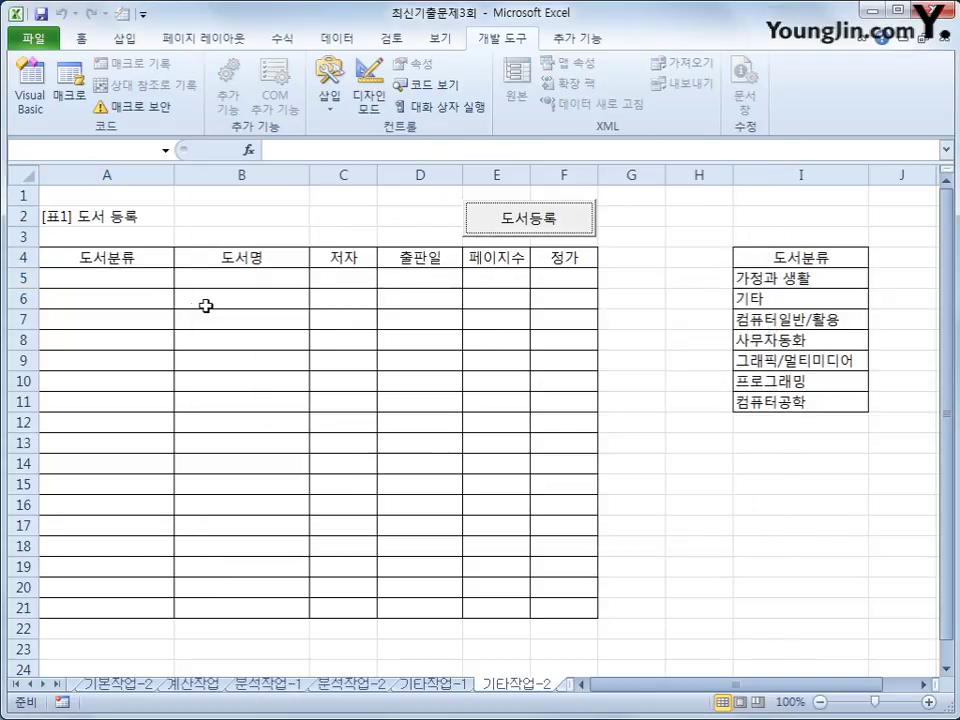
{"action": "left_click", "coordinate": [136, 280]}
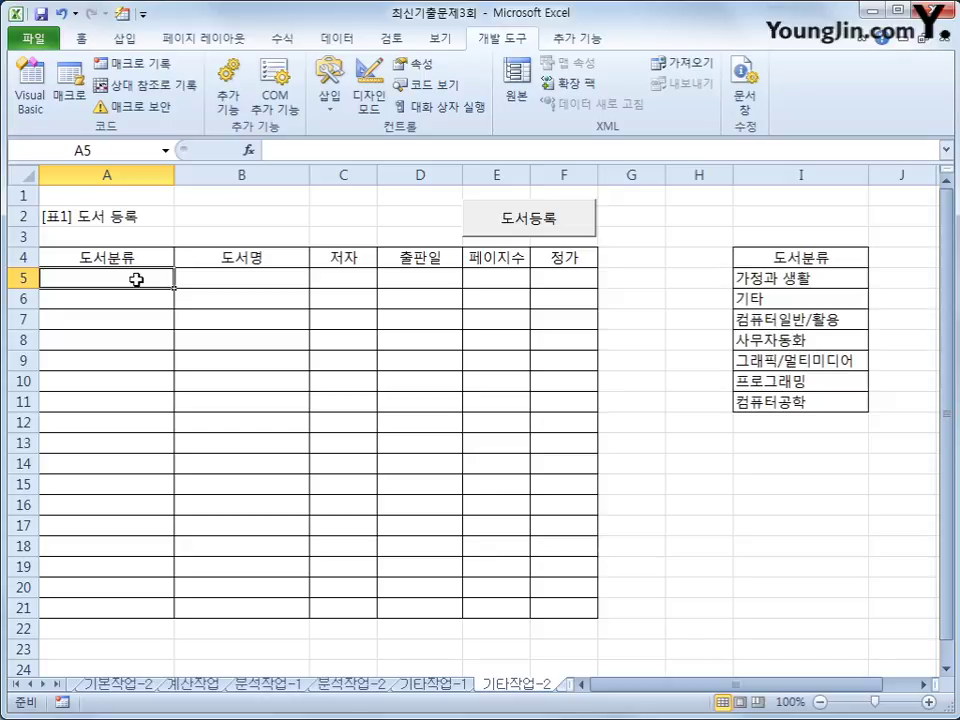
{"action": "left_click", "coordinate": [31, 88]}
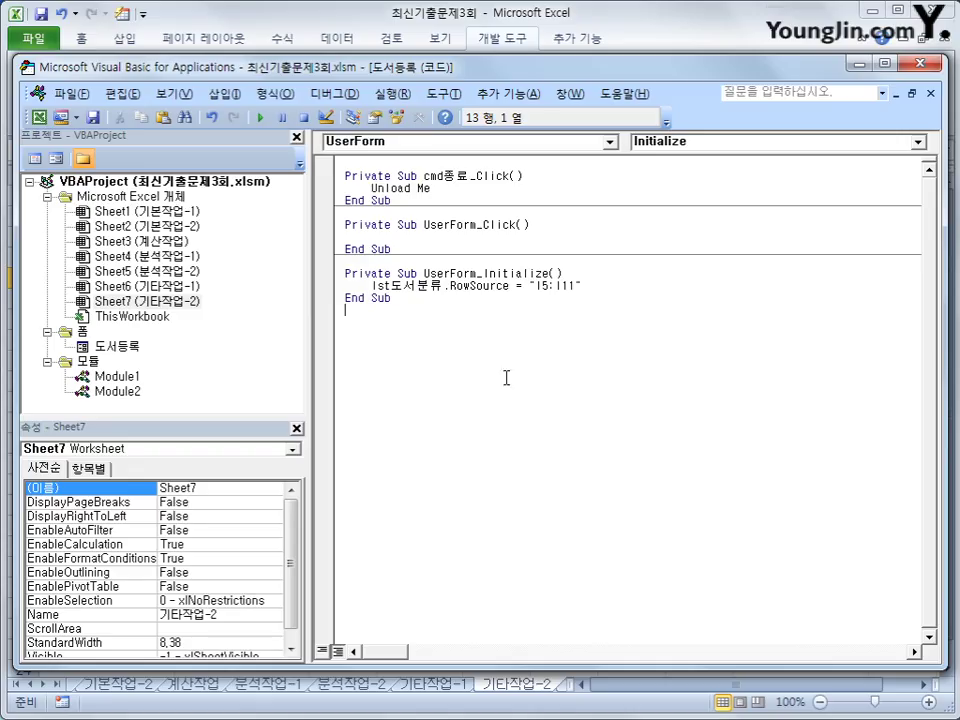
Create the cmd등록 Click procedure with i = Range("A4").CurrentRegion.Rows.Count + 4.
{"action": "left_click", "coordinate": [418, 141]}
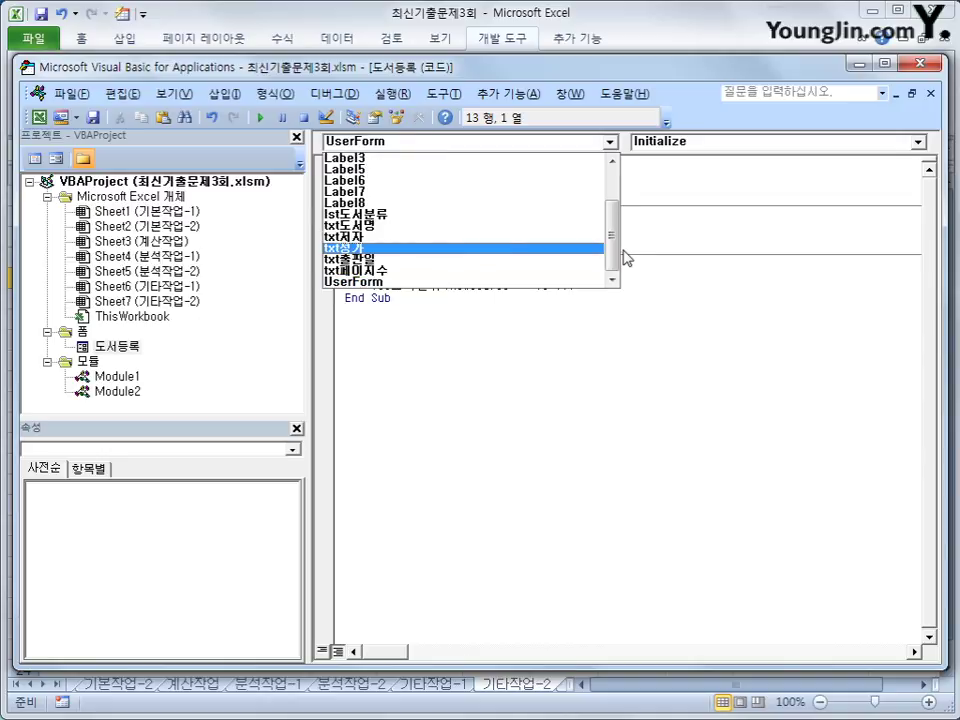
{"action": "left_click_drag", "start_coordinate": [615, 257], "coordinate": [616, 185]}
{"action": "left_click", "coordinate": [489, 170]}
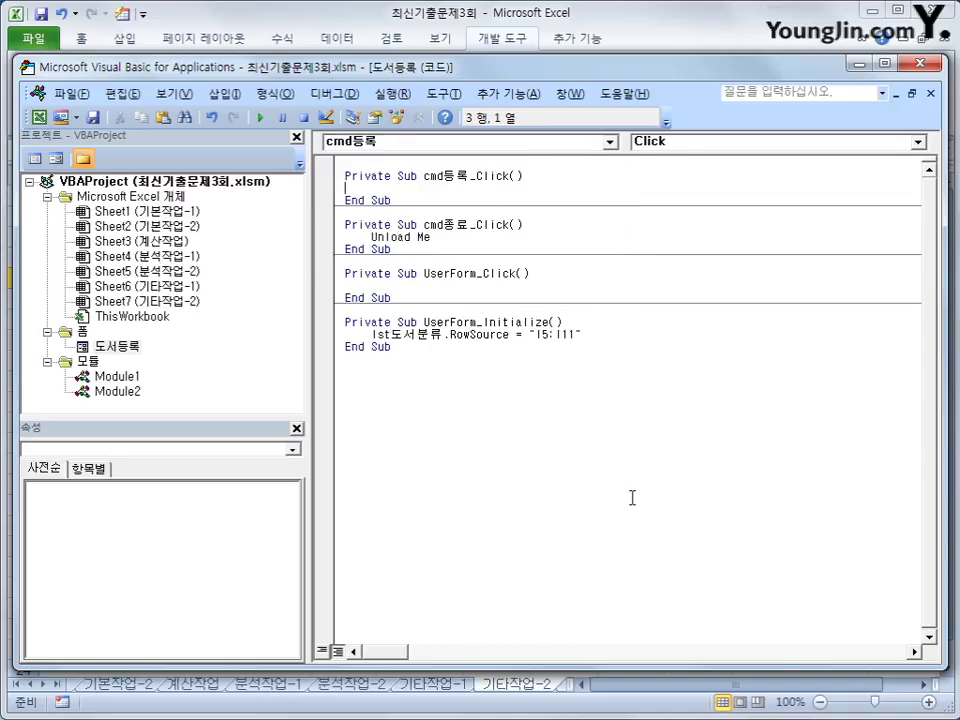
{"action": "key", "text": "Return"}
{"action": "key", "text": "Tab"}
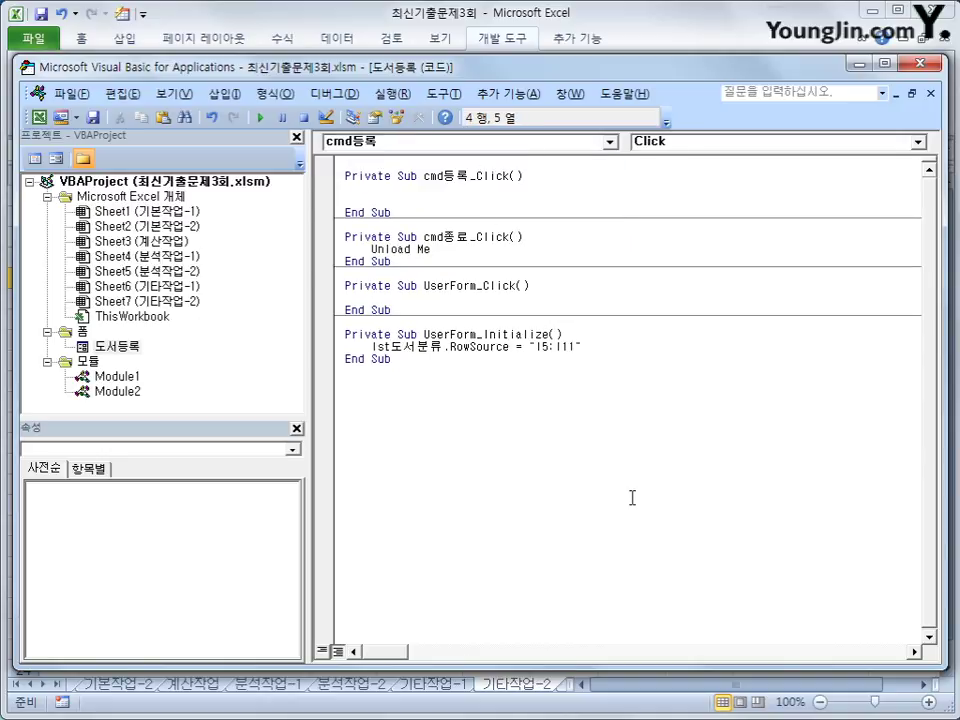
{"action": "type", "text": "i = range("}
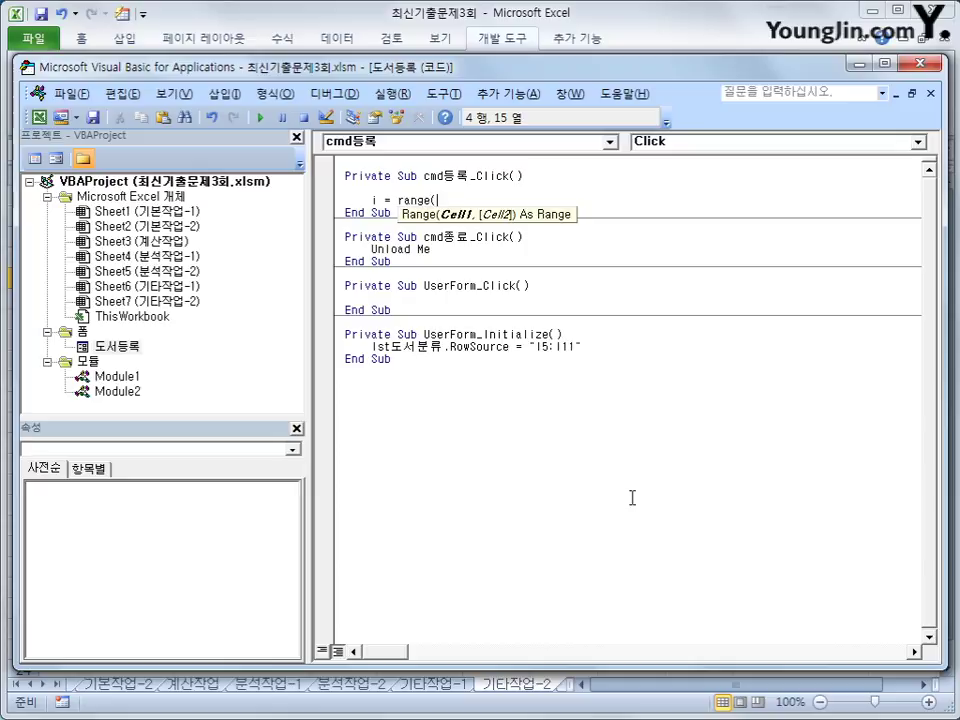
{"action": "type", "text": "\"A4\").cur"}
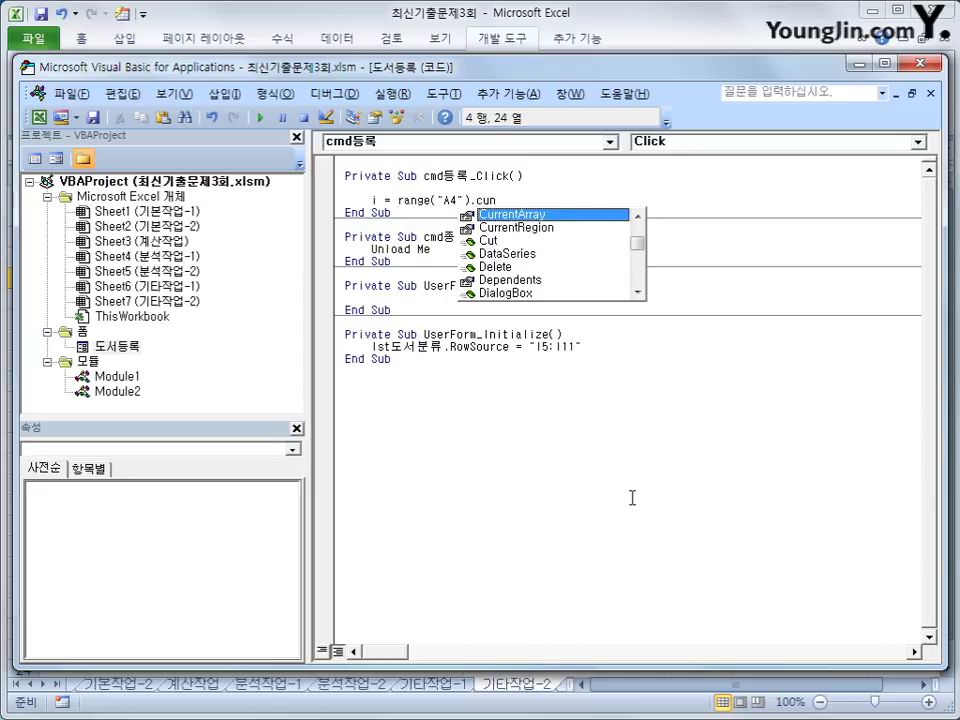
{"action": "key", "text": "Down"}
{"action": "key", "text": "Tab"}
{"action": "type", "text": ".Rows.Count "}
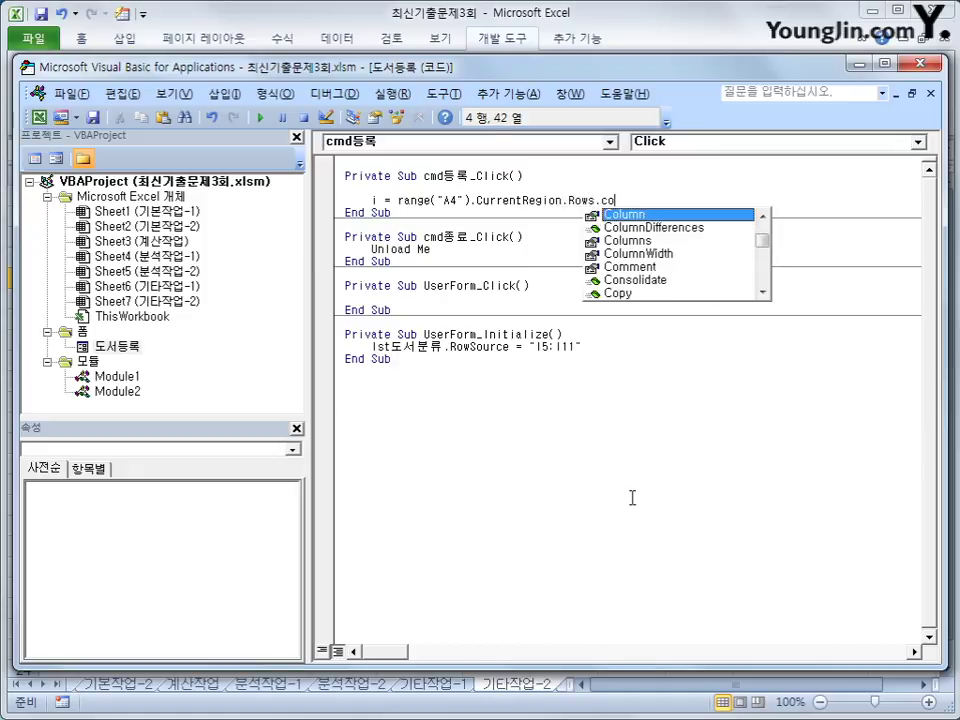
{"action": "type", "text": "+ 4"}
{"action": "key", "text": "Return"}
{"action": "key", "text": "Return"}
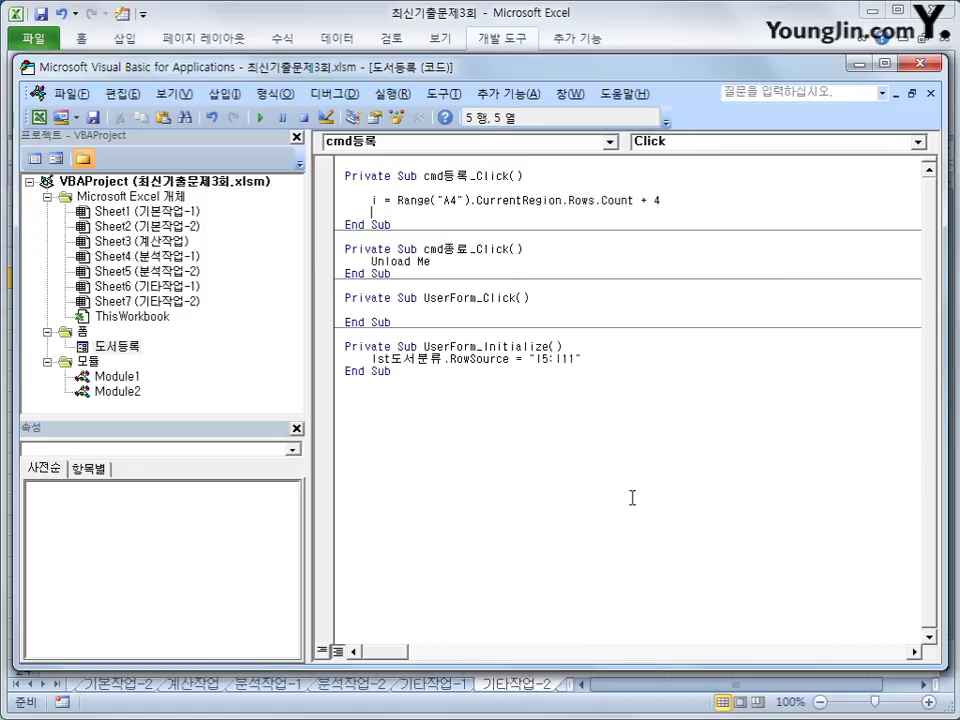
Add Cells(i, 1) = lst도서분류 and copy that line for reuse.
{"action": "type", "text": "cells(i,1) ="}
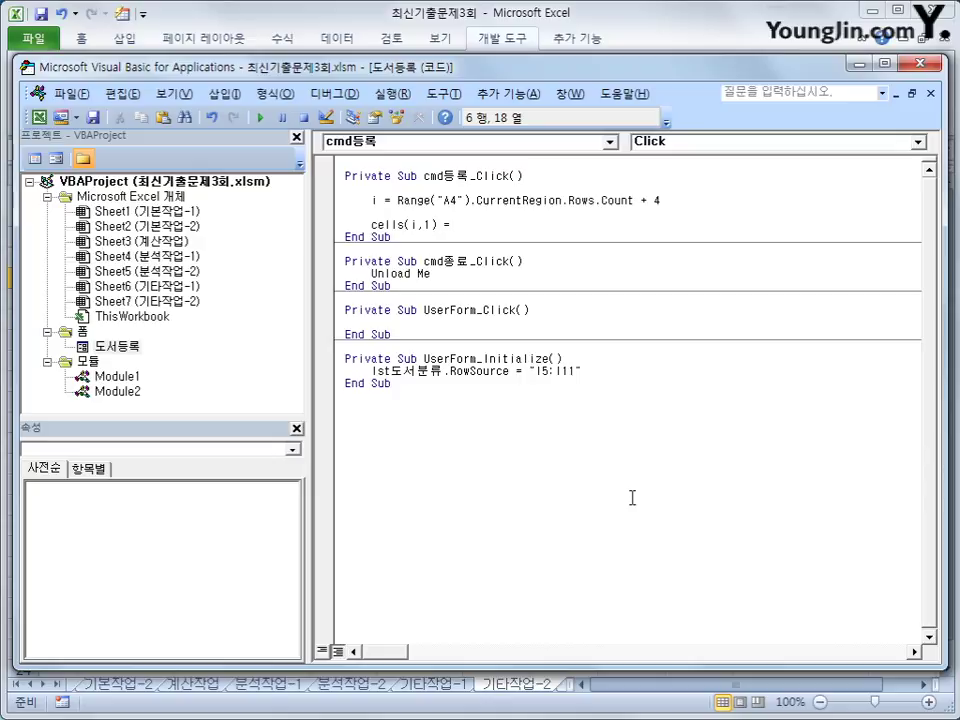
{"action": "type", "text": " lst도서분류"}
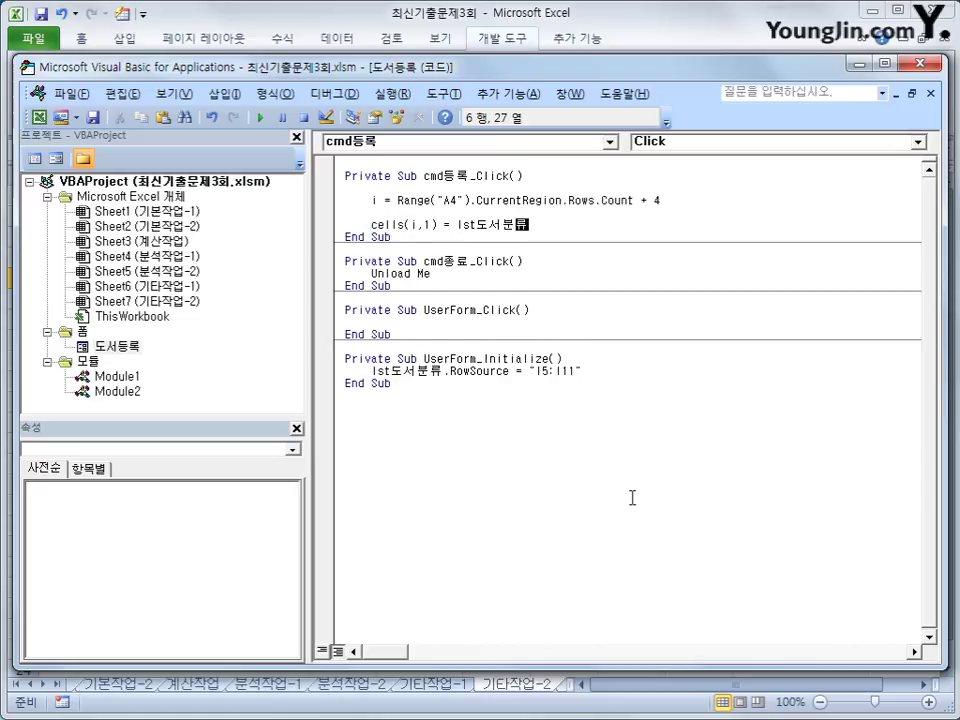
{"action": "key", "text": "Return"}
{"action": "key", "text": "Up"}
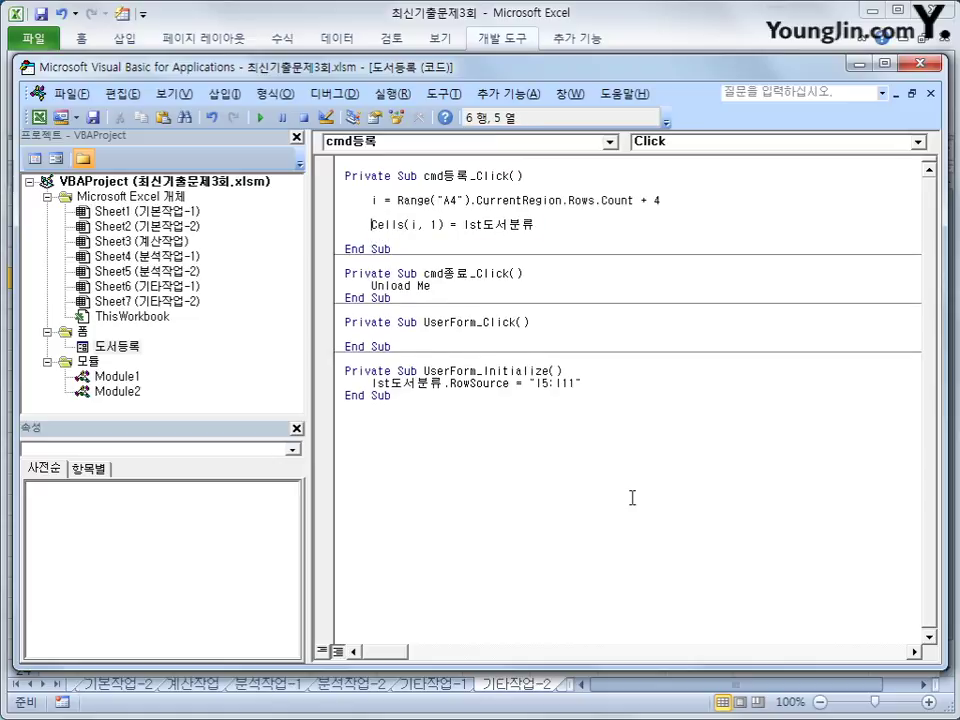
{"action": "key", "text": "shift+End"}
{"action": "key", "text": "ctrl+c"}
{"action": "key", "text": "Down"}
Turn the pasted copy into Cells(i, 2) = txt도서명 for the book title.
{"action": "key", "text": "ctrl+v"}
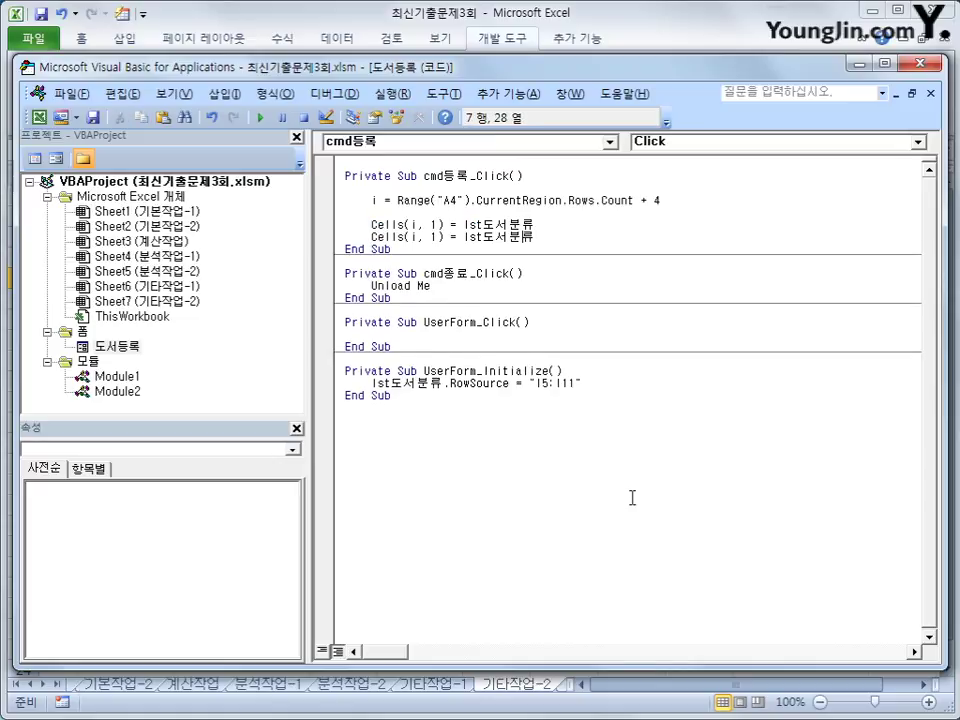
{"action": "key", "text": "Left"}
{"action": "key", "text": "Left"}
{"action": "key", "text": "Left"}
{"action": "key", "text": "Left"}
{"action": "key", "text": "Left"}
{"action": "key", "text": "Left"}
{"action": "key", "text": "Left"}
{"action": "key", "text": "Left"}
{"action": "key", "text": "Left"}
{"action": "key", "text": "Left"}
{"action": "key", "text": "Left"}
{"action": "key", "text": "Left"}
{"action": "key", "text": "Left"}
{"action": "key", "text": "Left"}
{"action": "key", "text": "Left"}
{"action": "key", "text": "BackSpace"}
{"action": "type", "text": "2"}
{"action": "key", "text": "End"}
{"action": "key", "text": "Left"}
{"action": "key", "text": "Left"}
{"action": "key", "text": "Left"}
{"action": "key", "text": "Left"}
{"action": "key", "text": "Left"}
{"action": "key", "text": "Left"}
{"action": "key", "text": "Left"}
{"action": "key", "text": "Left"}
{"action": "key", "text": "Left"}
{"action": "key", "text": "Left"}
{"action": "key", "text": "Left"}
{"action": "key", "text": "Left"}
{"action": "key", "text": "Left"}
{"action": "key", "text": "Left"}
{"action": "key", "text": "Right"}
{"action": "key", "text": "Right"}
{"action": "key", "text": "Right"}
{"action": "key", "text": "Right"}
{"action": "key", "text": "Right"}
{"action": "key", "text": "Right"}
{"action": "key", "text": "Right"}
{"action": "key", "text": "shift+End"}
{"action": "type", "text": "txt도서명"}
Duplicate the title line and change it to Cells(i, 3) = txt저자 for the author.
{"action": "key", "text": "shift+Home"}
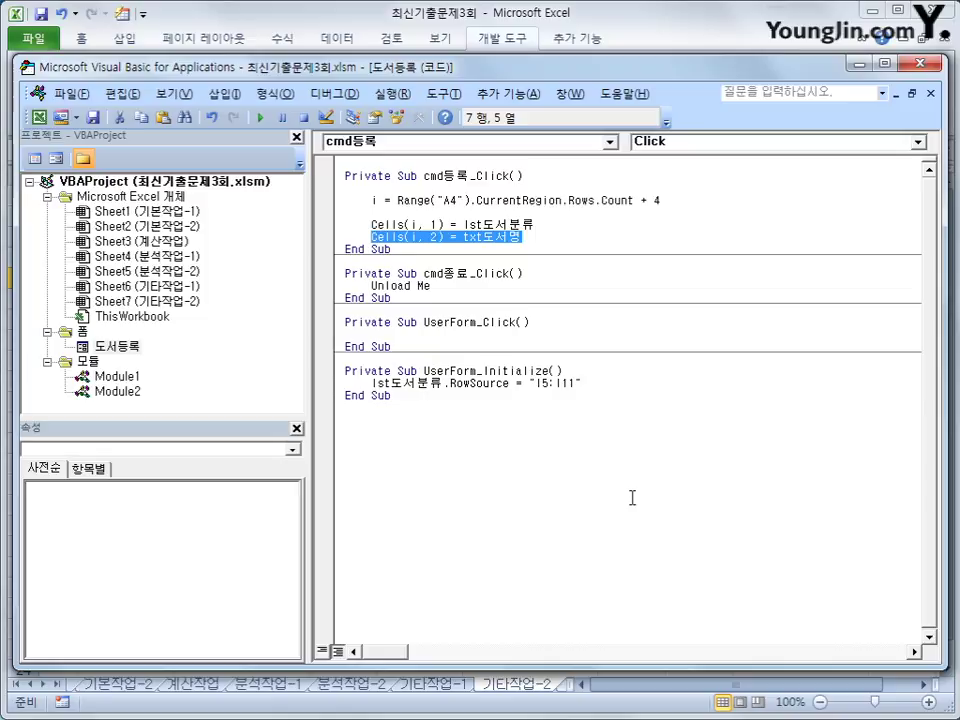
{"action": "key", "text": "ctrl+c"}
{"action": "key", "text": "End"}
{"action": "key", "text": "Return"}
{"action": "key", "text": "ctrl+v"}
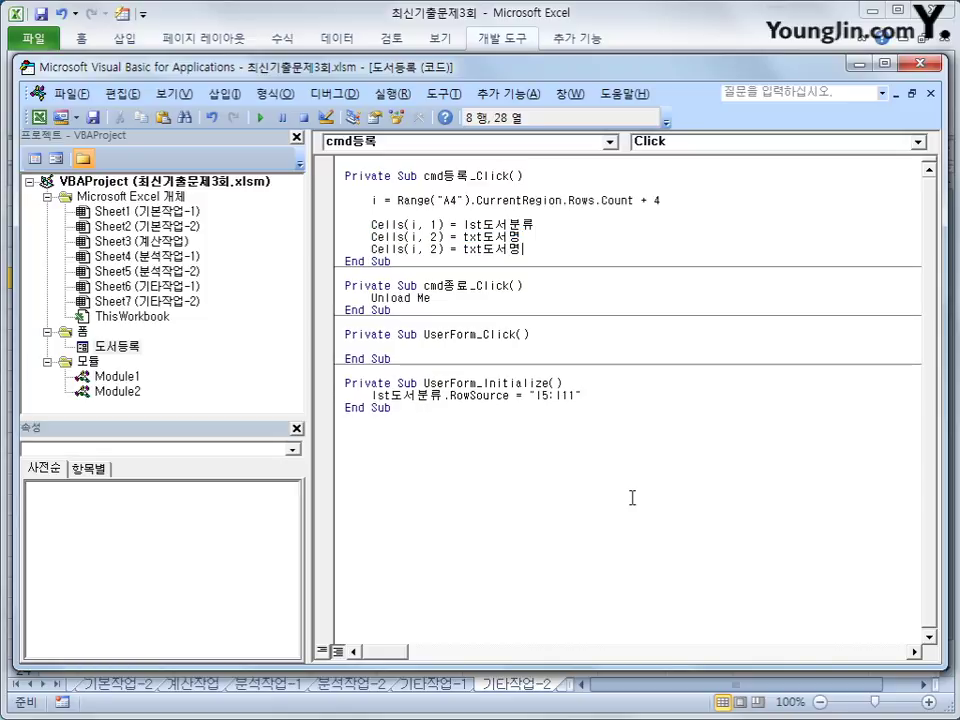
{"action": "key", "text": "Left"}
{"action": "key", "text": "Left"}
{"action": "key", "text": "Left"}
{"action": "key", "text": "Left"}
{"action": "key", "text": "Left"}
{"action": "key", "text": "Left"}
{"action": "key", "text": "Left"}
{"action": "key", "text": "Left"}
{"action": "key", "text": "Left"}
{"action": "key", "text": "Left"}
{"action": "key", "text": "Left"}
{"action": "key", "text": "Delete"}
{"action": "type", "text": "3"}
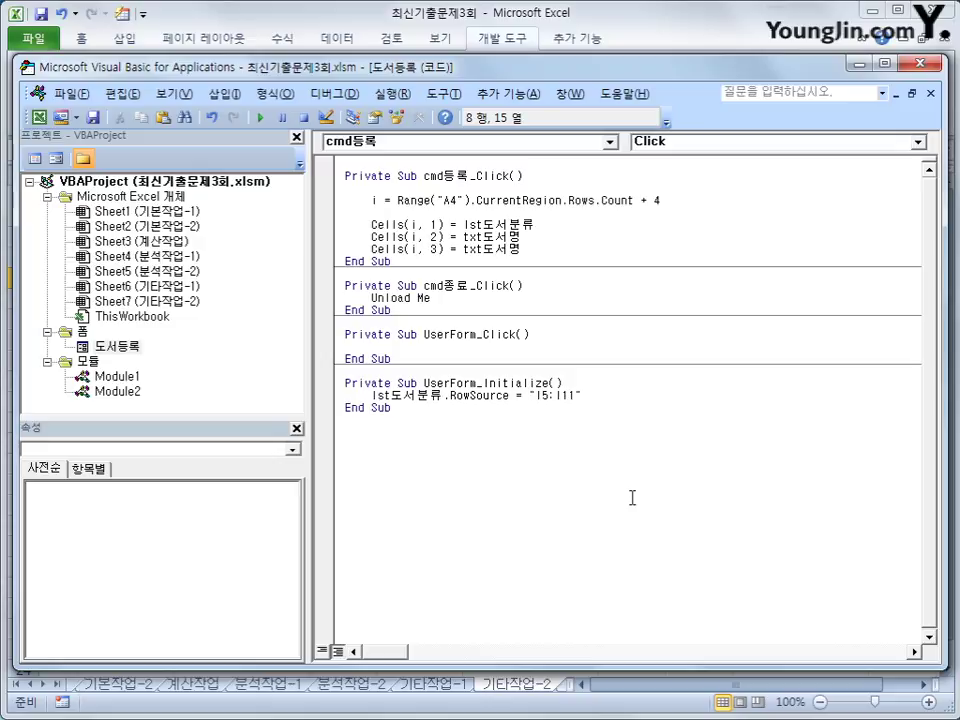
{"action": "key", "text": "Right"}
{"action": "key", "text": "Right"}
{"action": "key", "text": "Right"}
{"action": "key", "text": "Right"}
{"action": "key", "text": "Right"}
{"action": "key", "text": "Right"}
{"action": "key", "text": "Right"}
{"action": "key", "text": "Right"}
{"action": "key", "text": "Left"}
{"action": "key", "text": "shift+Right"}
{"action": "type", "text": "저자"}
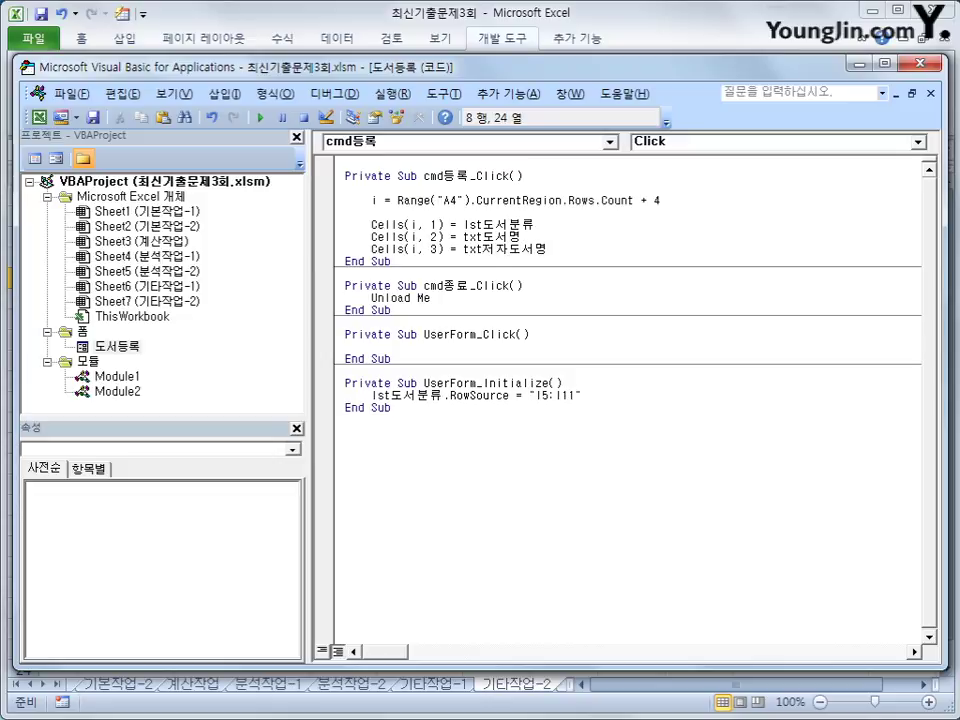
{"action": "key", "text": "Delete"}
{"action": "key", "text": "Delete"}
{"action": "key", "text": "Return"}
Add Cells(i, 4) = txt출판일 for the publication date.
{"action": "key", "text": "ctrl+v"}
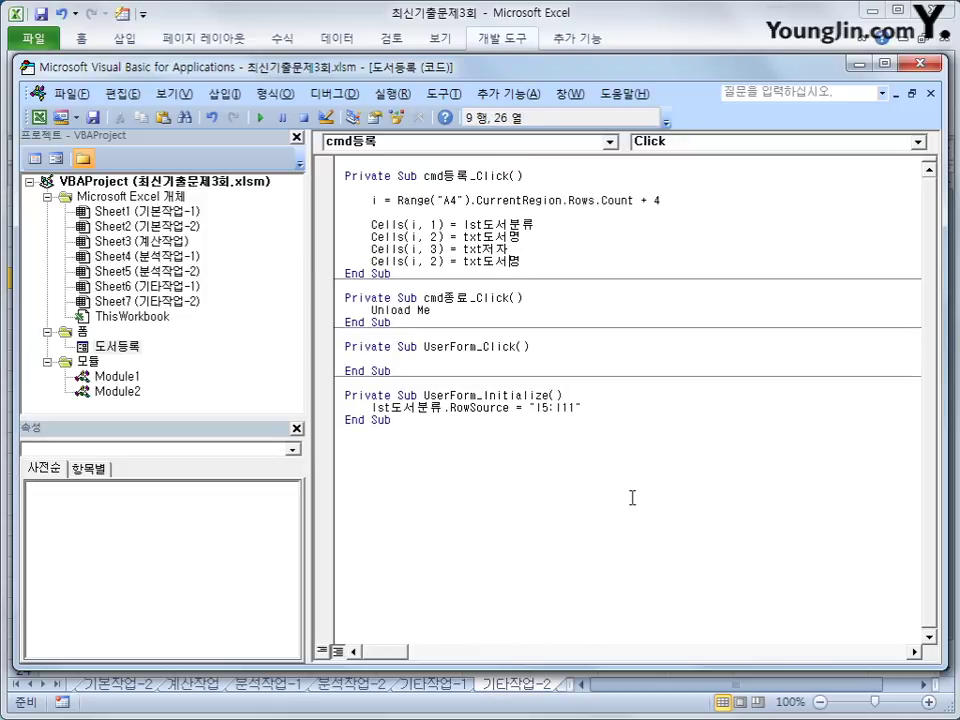
{"action": "key", "text": "Left"}
{"action": "key", "text": "Left"}
{"action": "key", "text": "Left"}
{"action": "key", "text": "Left"}
{"action": "key", "text": "Left"}
{"action": "key", "text": "Left"}
{"action": "key", "text": "Left"}
{"action": "key", "text": "Left"}
{"action": "key", "text": "Left"}
{"action": "key", "text": "Left"}
{"action": "key", "text": "BackSpace"}
{"action": "type", "text": "4"}
{"action": "key", "text": "Right"}
{"action": "key", "text": "Right"}
{"action": "key", "text": "Right"}
{"action": "key", "text": "Right"}
{"action": "key", "text": "Right"}
{"action": "key", "text": "Right"}
{"action": "key", "text": "Right"}
{"action": "type", "text": "출판일"}
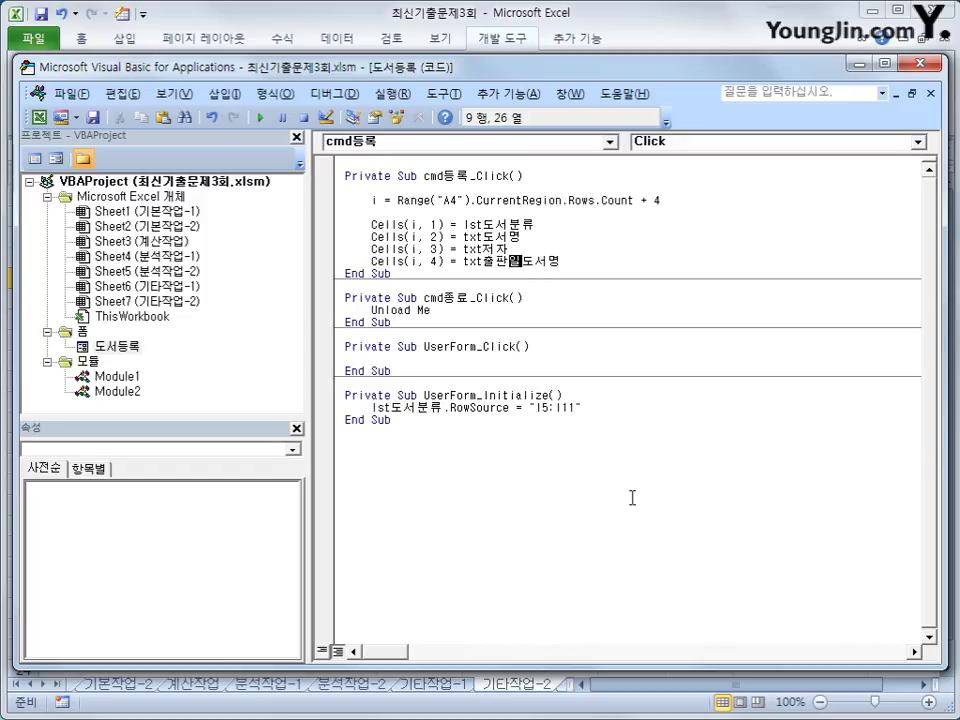
{"action": "key", "text": "shift+End"}
{"action": "key", "text": "Delete"}
{"action": "key", "text": "Return"}
Add Cells(i, 5) = txt페이지수.Value for the page count.
{"action": "key", "text": "ctrl+v"}
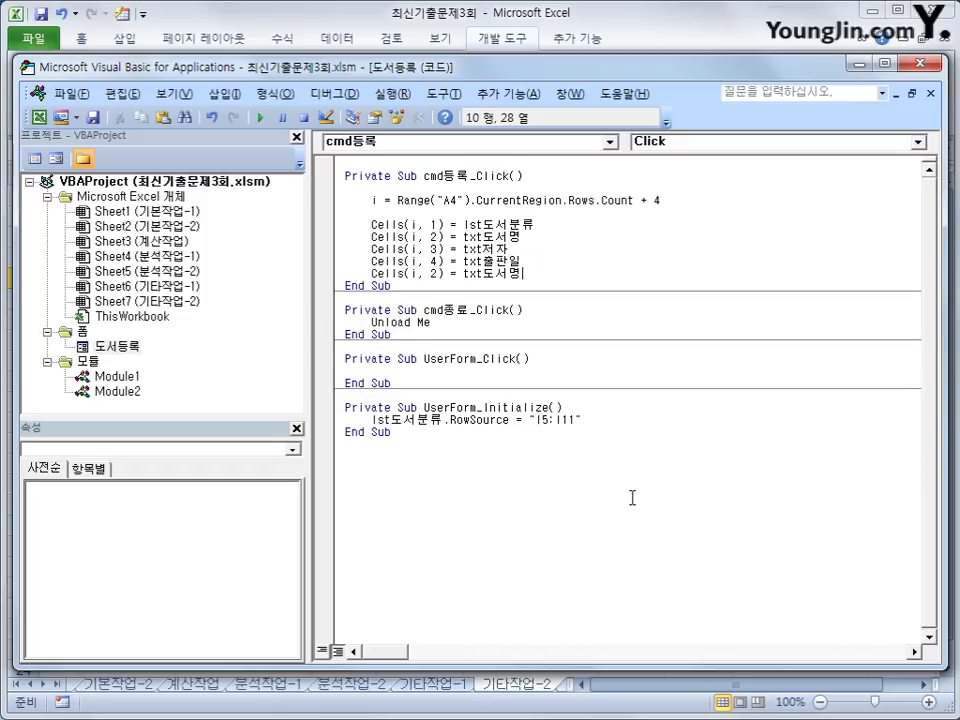
{"action": "key", "text": "Left"}
{"action": "key", "text": "Left"}
{"action": "key", "text": "Left"}
{"action": "key", "text": "Left"}
{"action": "key", "text": "Left"}
{"action": "key", "text": "Left"}
{"action": "key", "text": "Left"}
{"action": "key", "text": "Left"}
{"action": "key", "text": "Left"}
{"action": "key", "text": "Left"}
{"action": "key", "text": "Left"}
{"action": "key", "text": "Left"}
{"action": "key", "text": "Delete"}
{"action": "type", "text": "5"}
{"action": "key", "text": "Right"}
{"action": "key", "text": "Right"}
{"action": "key", "text": "Right"}
{"action": "key", "text": "Right"}
{"action": "key", "text": "Right"}
{"action": "key", "text": "Right"}
{"action": "key", "text": "Right"}
{"action": "key", "text": "Right"}
{"action": "key", "text": "Right"}
{"action": "type", "text": "vp"}
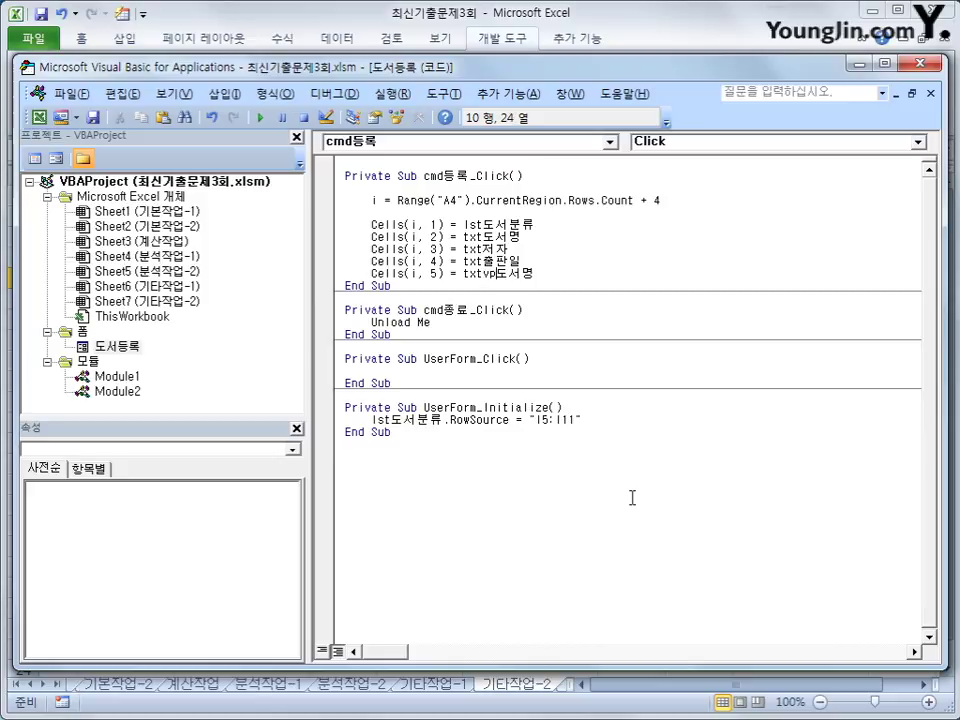
{"action": "key", "text": "BackSpace"}
{"action": "key", "text": "BackSpace"}
{"action": "type", "text": "페이지수"}
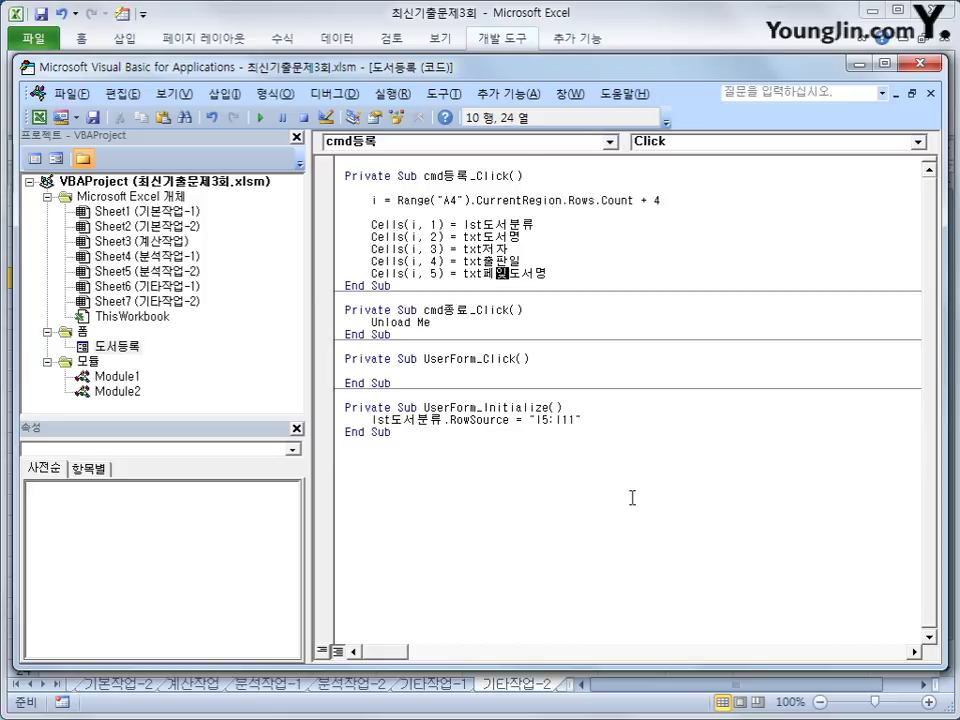
{"action": "type", "text": ".va"}
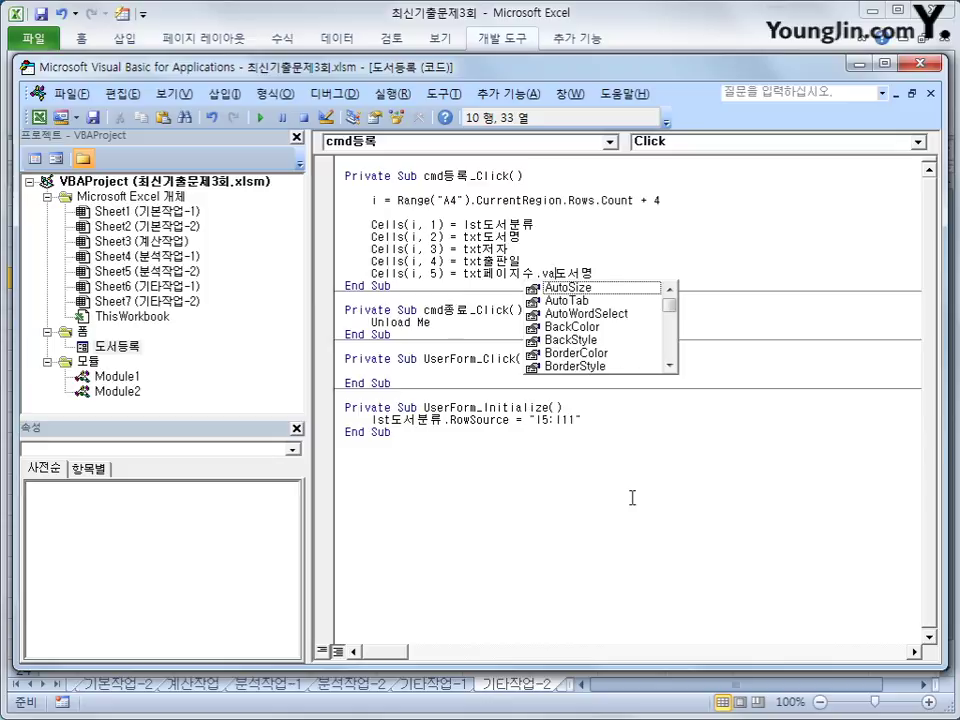
{"action": "type", "text": "l"}
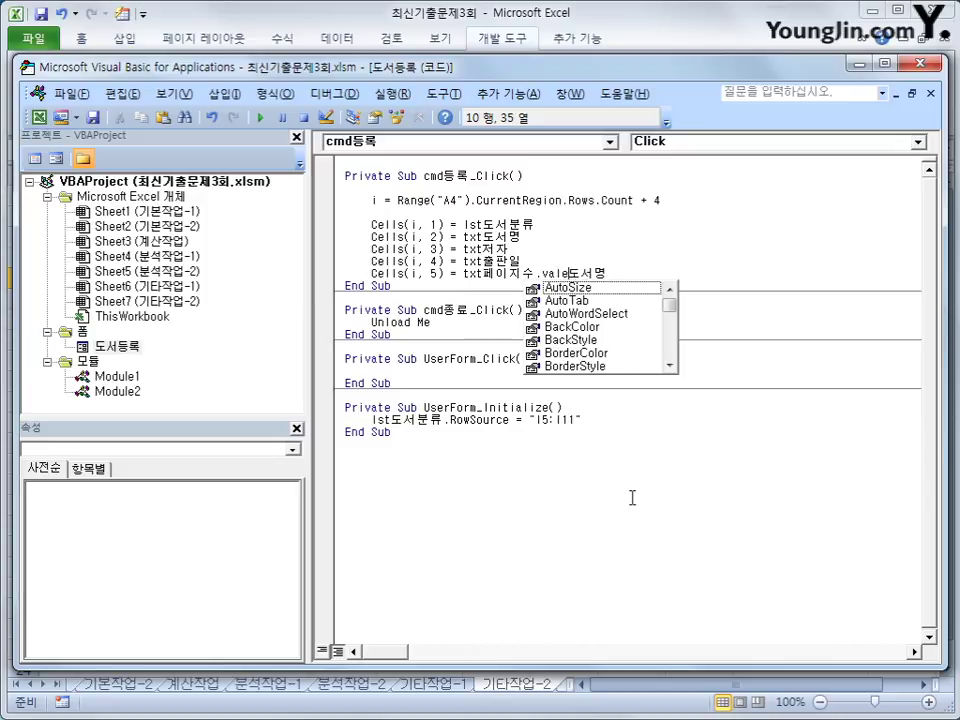
{"action": "type", "text": "ue"}
{"action": "key", "text": "shift+End"}
{"action": "key", "text": "Delete"}
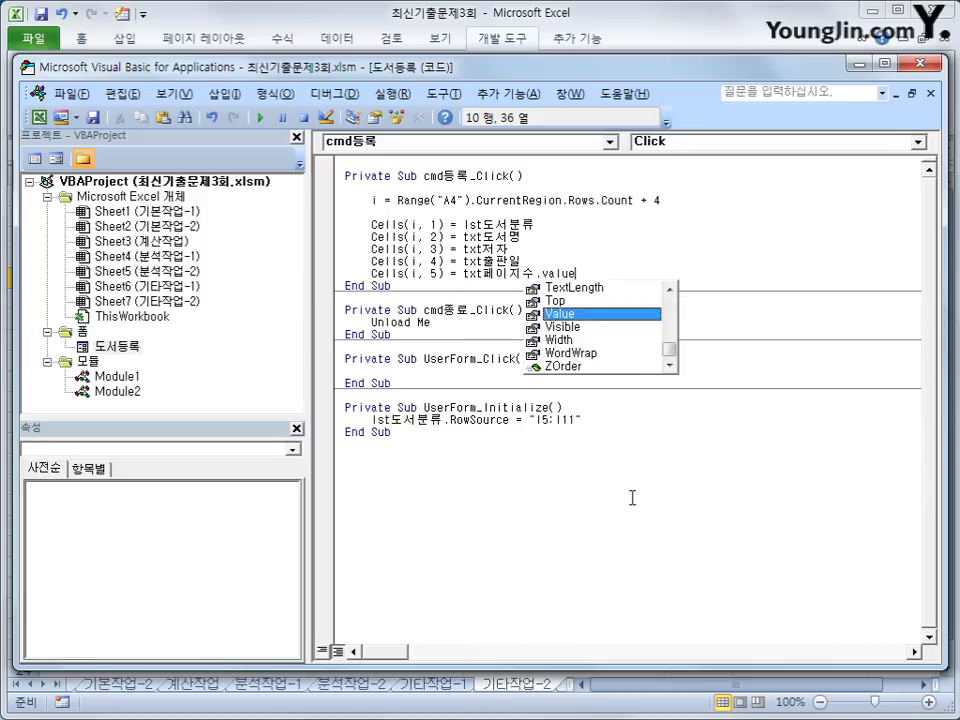
{"action": "key", "text": "Tab"}
{"action": "key", "text": "Return"}
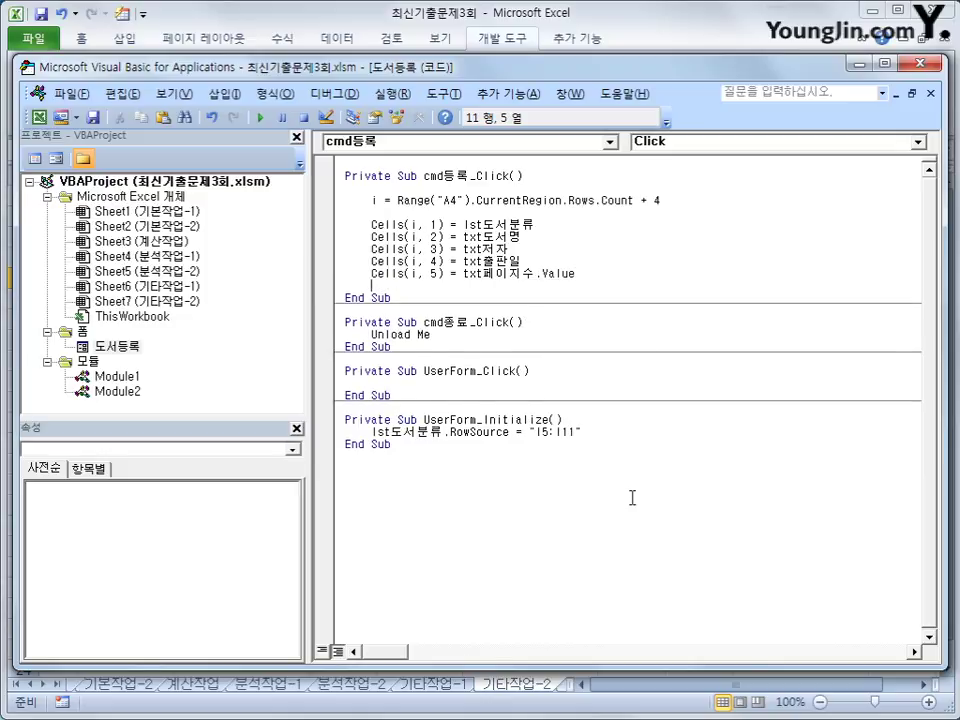
Add Cells(i, 6) = Format(txt정가, "#,###") so the price gets thousands separators.
{"action": "key", "text": "ctrl+v"}
{"action": "key", "text": "Left"}
{"action": "key", "text": "Left"}
{"action": "key", "text": "Left"}
{"action": "key", "text": "Left"}
{"action": "key", "text": "Left"}
{"action": "key", "text": "Left"}
{"action": "key", "text": "Left"}
{"action": "key", "text": "Left"}
{"action": "key", "text": "Left"}
{"action": "key", "text": "Left"}
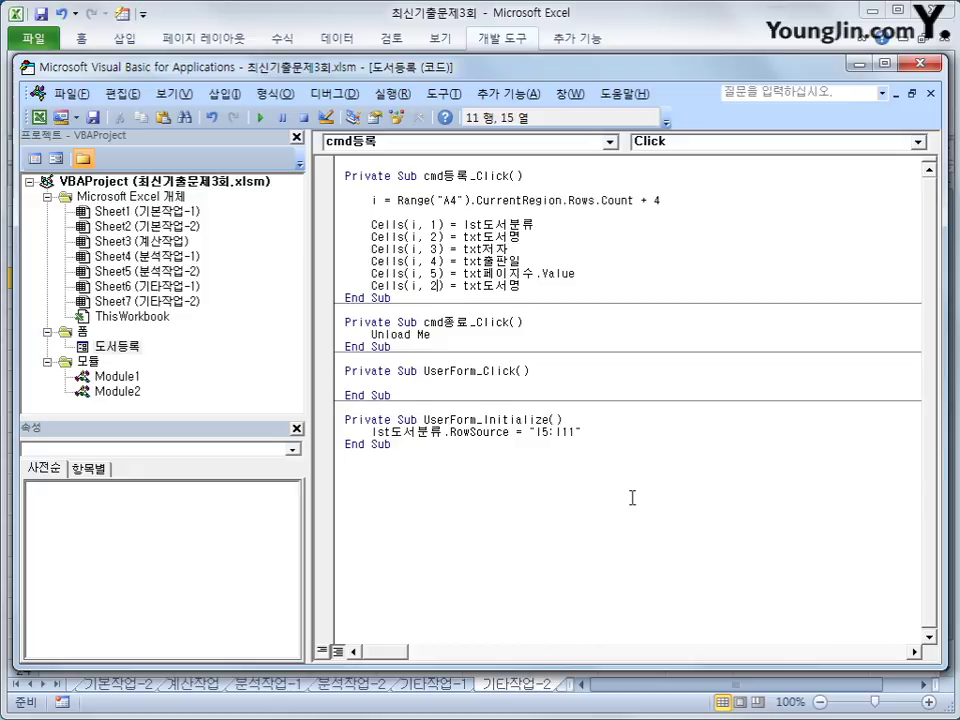
{"action": "key", "text": "BackSpace"}
{"action": "type", "text": "6"}
{"action": "key", "text": "Right"}
{"action": "key", "text": "Right"}
{"action": "key", "text": "Right"}
{"action": "key", "text": "Right"}
{"action": "type", "text": "form"}
{"action": "type", "text": "at("}
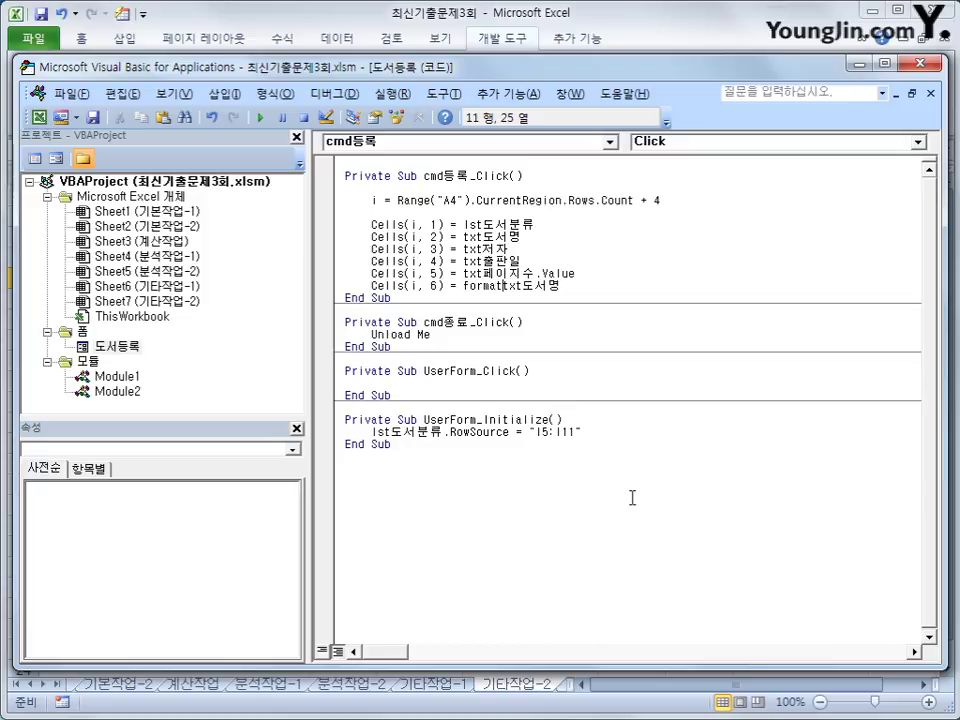
{"action": "key", "text": "Right"}
{"action": "key", "text": "Right"}
{"action": "key", "text": "Right"}
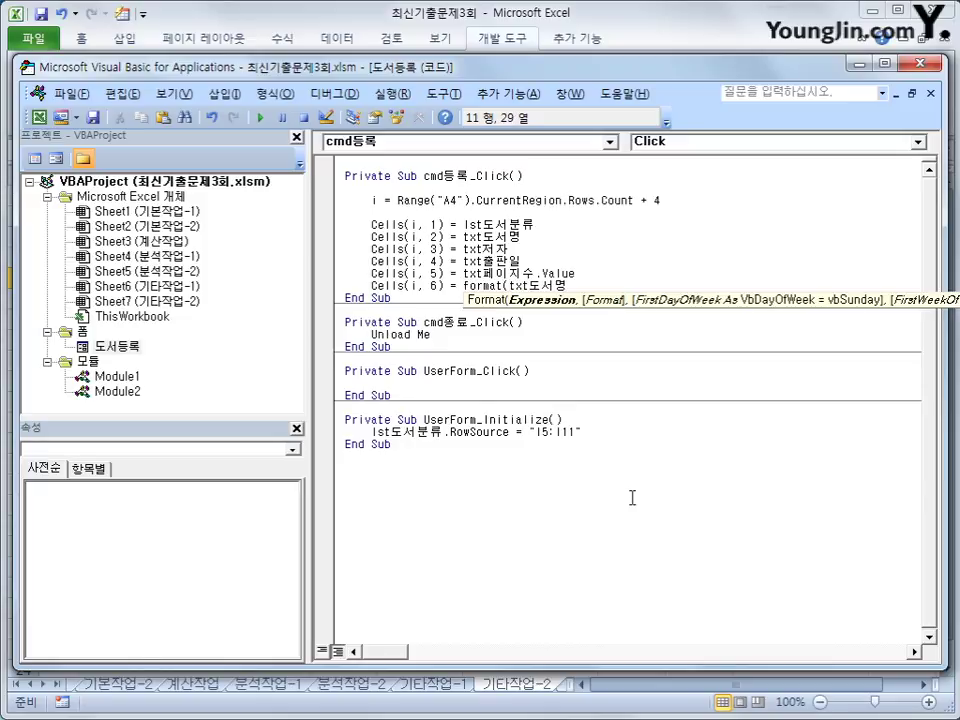
{"action": "type", "text": "정가, "}
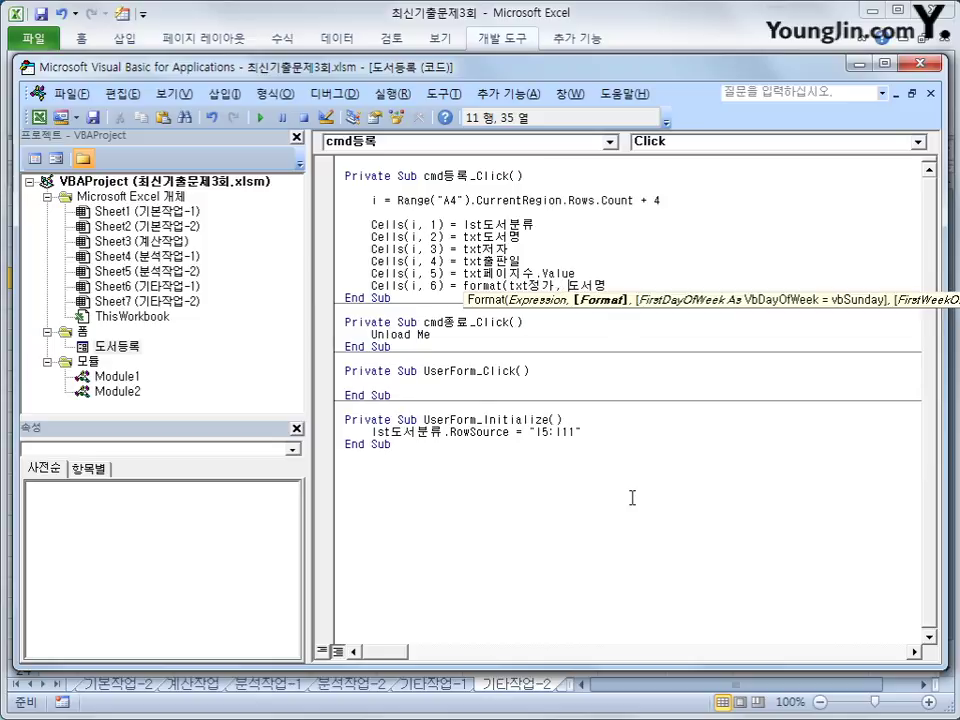
{"action": "type", "text": "\"#,###"}
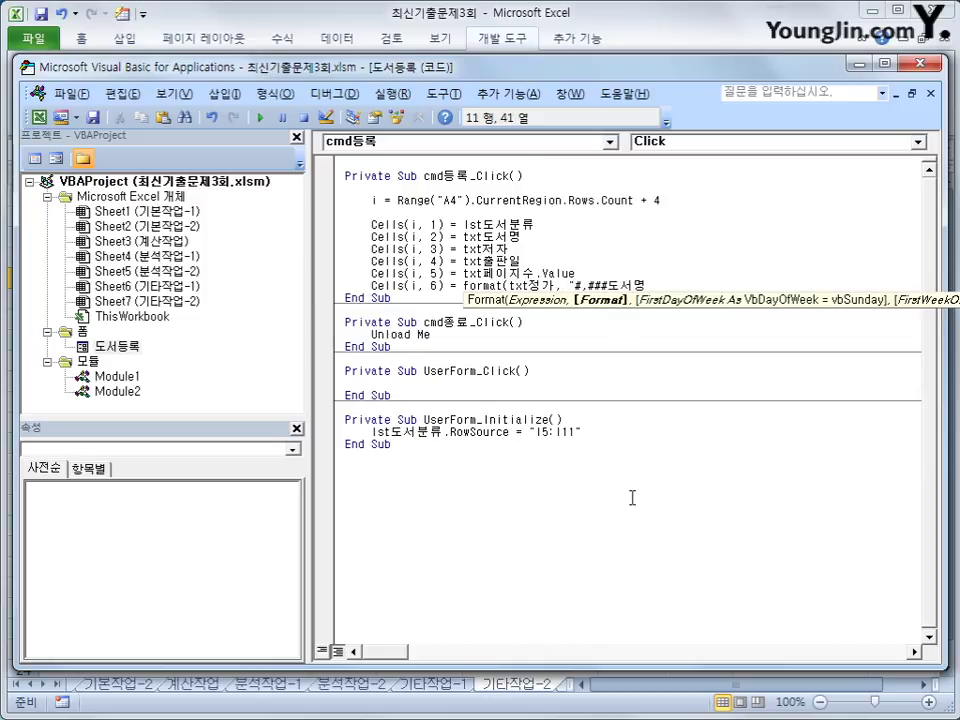
{"action": "type", "text": "\")"}
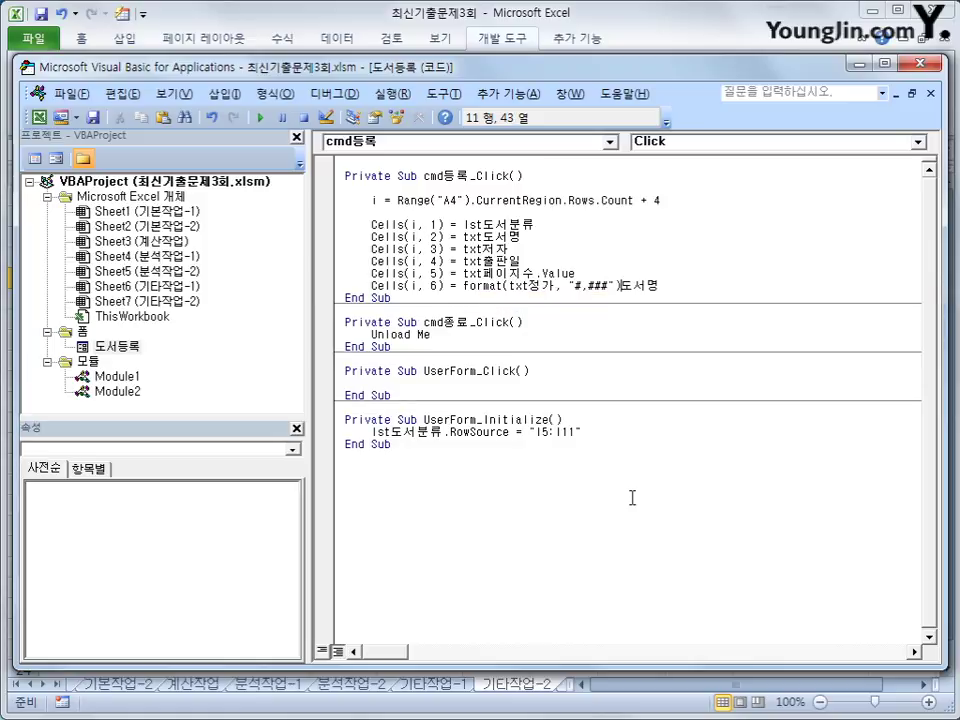
{"action": "key", "text": "Delete"}
{"action": "key", "text": "Delete"}
{"action": "key", "text": "Delete"}
{"action": "key", "text": "Return"}
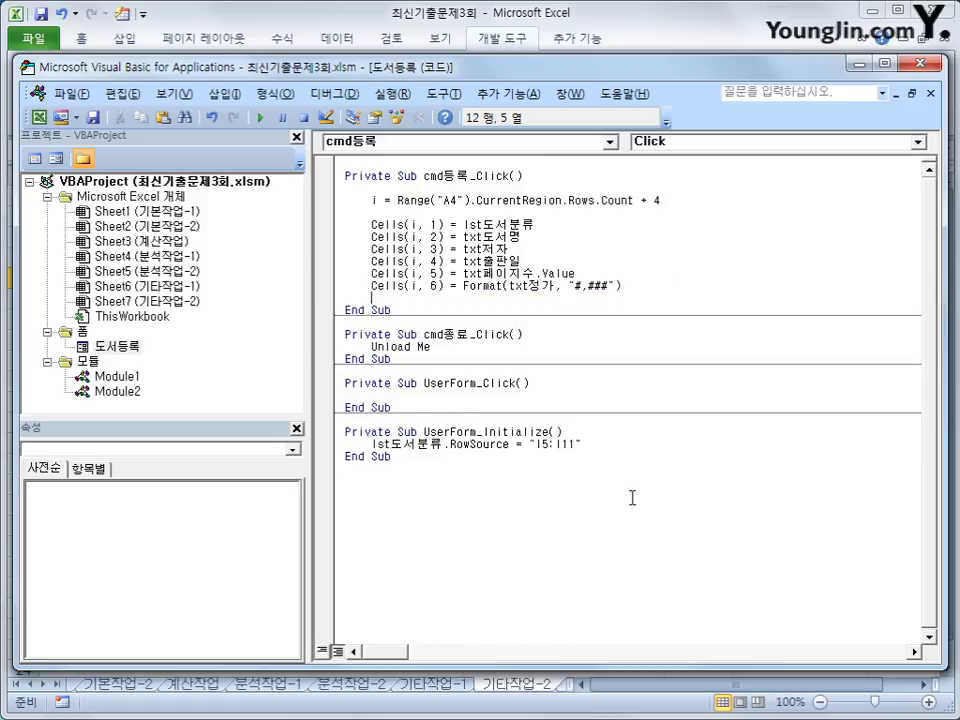
{"action": "key", "text": "Up"}
{"action": "key", "text": "Up"}
Open the form and enter category 가정과 생활, title 가나다, the author's name and date 2018-1-1.
{"action": "left_click", "coordinate": [910, 64]}
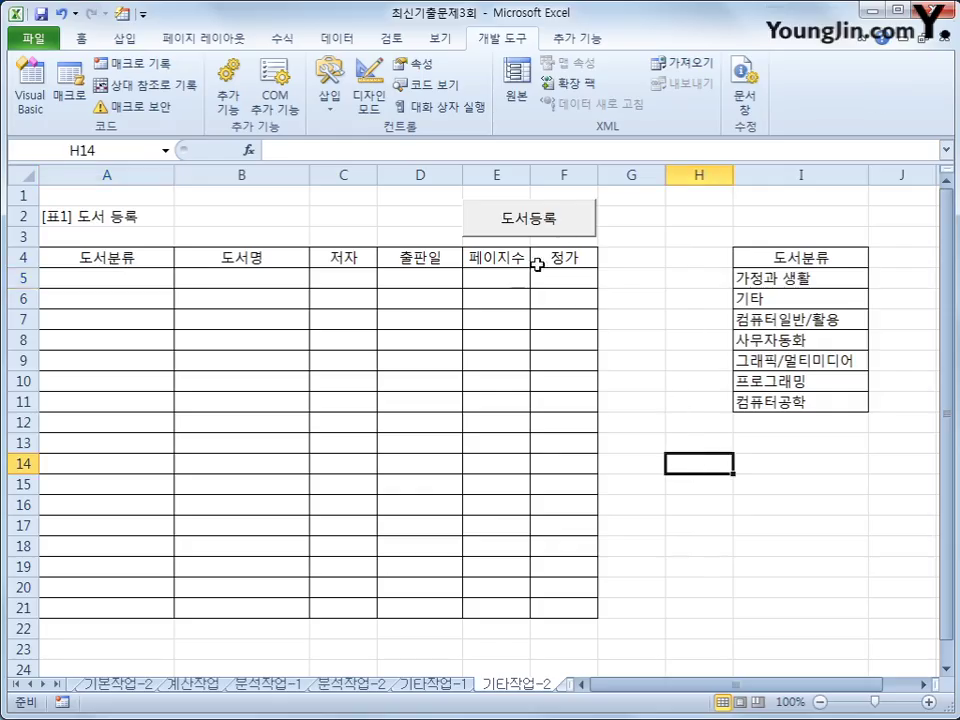
{"action": "left_click", "coordinate": [540, 216]}
{"action": "left_click", "coordinate": [410, 270]}
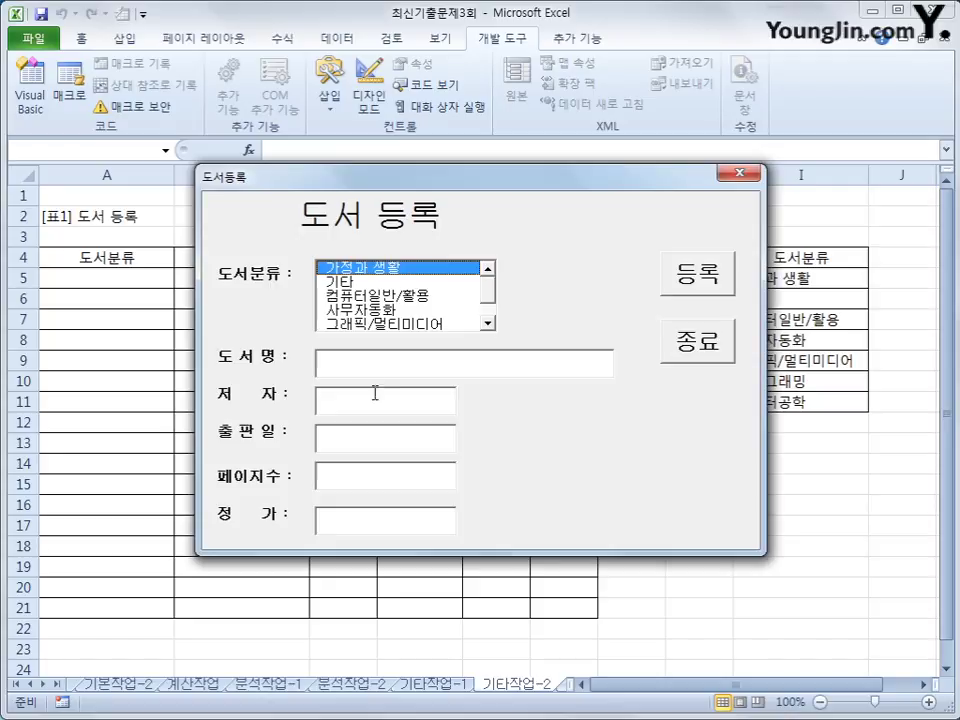
{"action": "left_click", "coordinate": [390, 364]}
{"action": "type", "text": "가나다"}
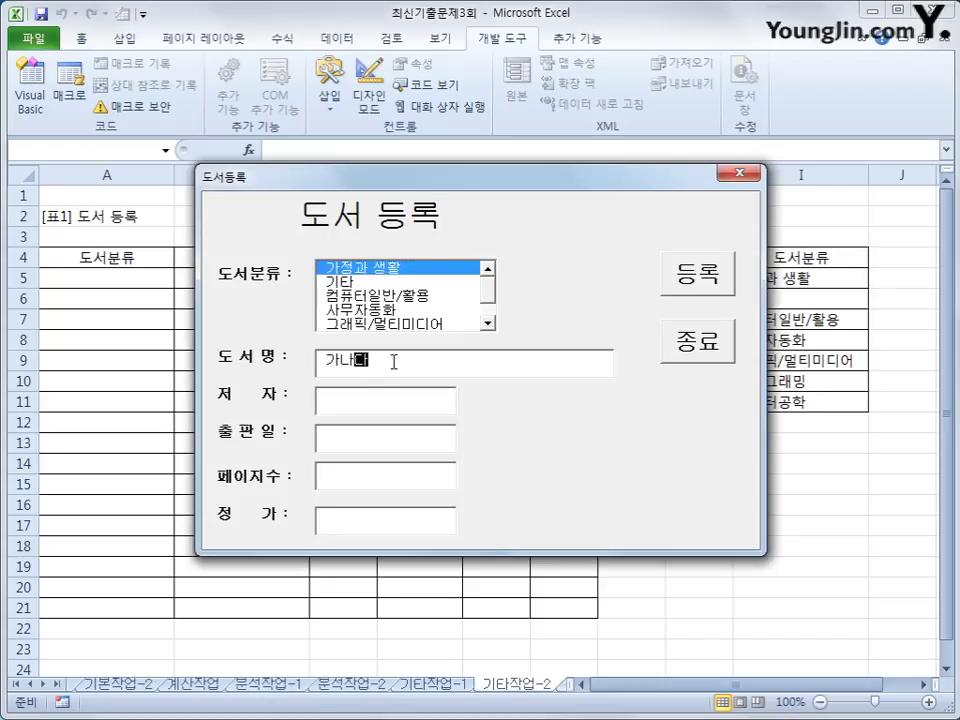
{"action": "key", "text": "Tab"}
{"action": "left_click", "coordinate": [388, 396]}
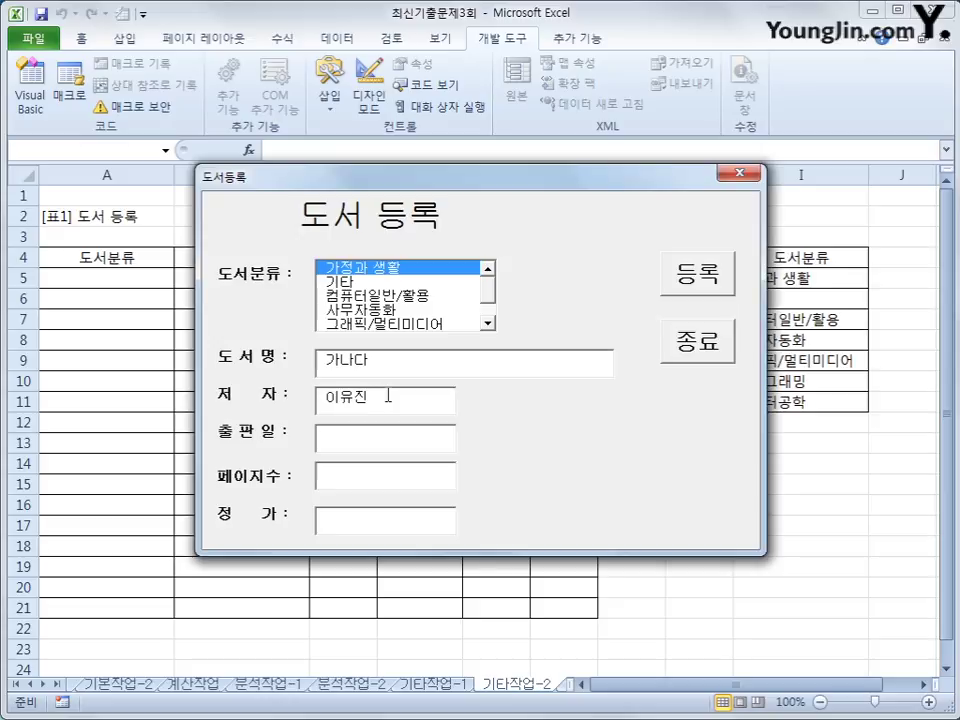
{"action": "key", "text": "Tab"}
{"action": "type", "text": "2018-1-1"}
Enter 110 pages and price 152000, register the book, check row 5, and close the form.
{"action": "key", "text": "Tab"}
{"action": "type", "text": "110"}
{"action": "key", "text": "Tab"}
{"action": "type", "text": "152000"}
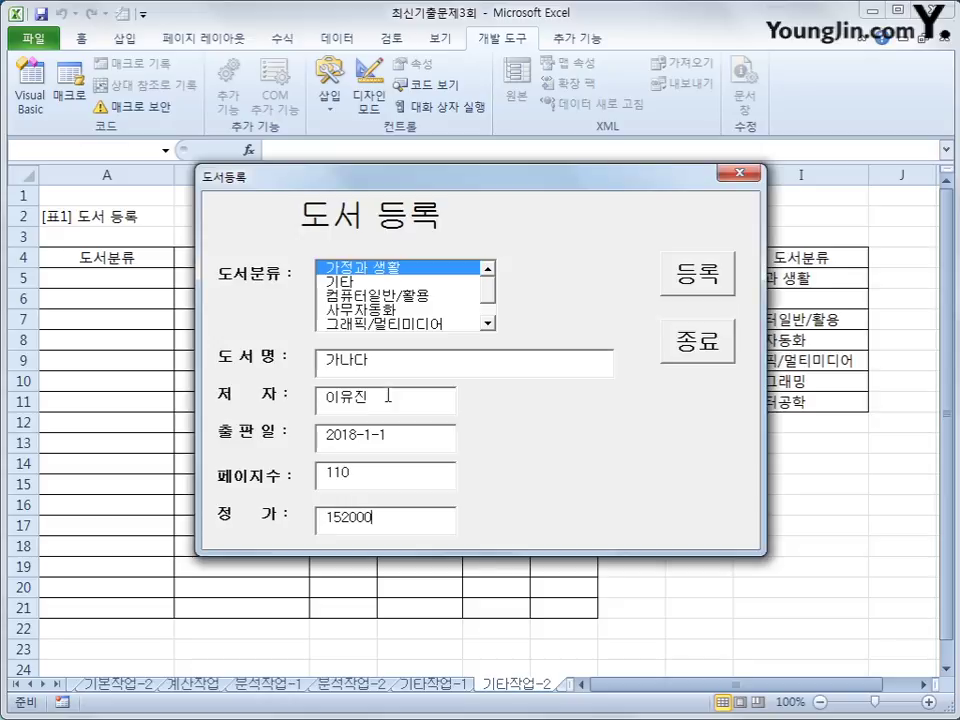
{"action": "left_click", "coordinate": [664, 255]}
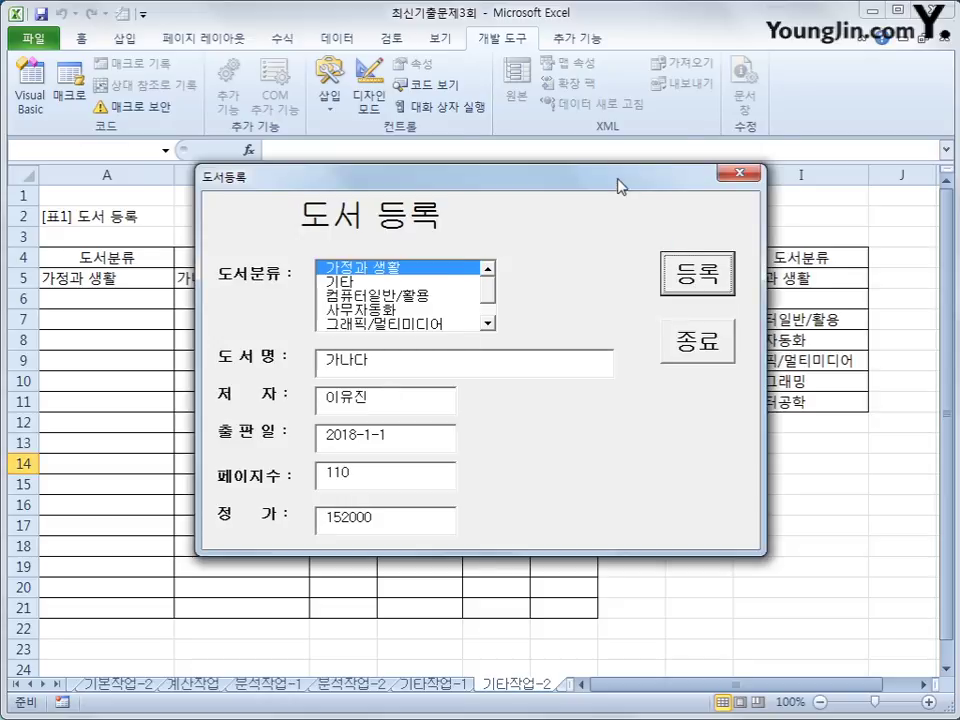
{"action": "left_click_drag", "start_coordinate": [618, 180], "coordinate": [688, 345]}
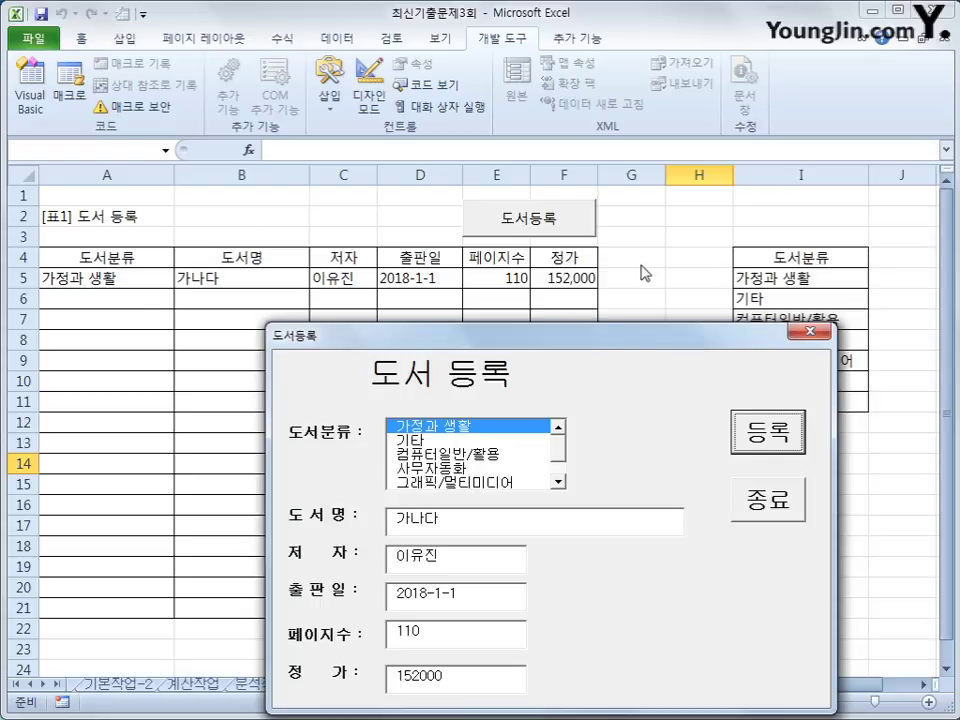
{"action": "left_click", "coordinate": [790, 500]}
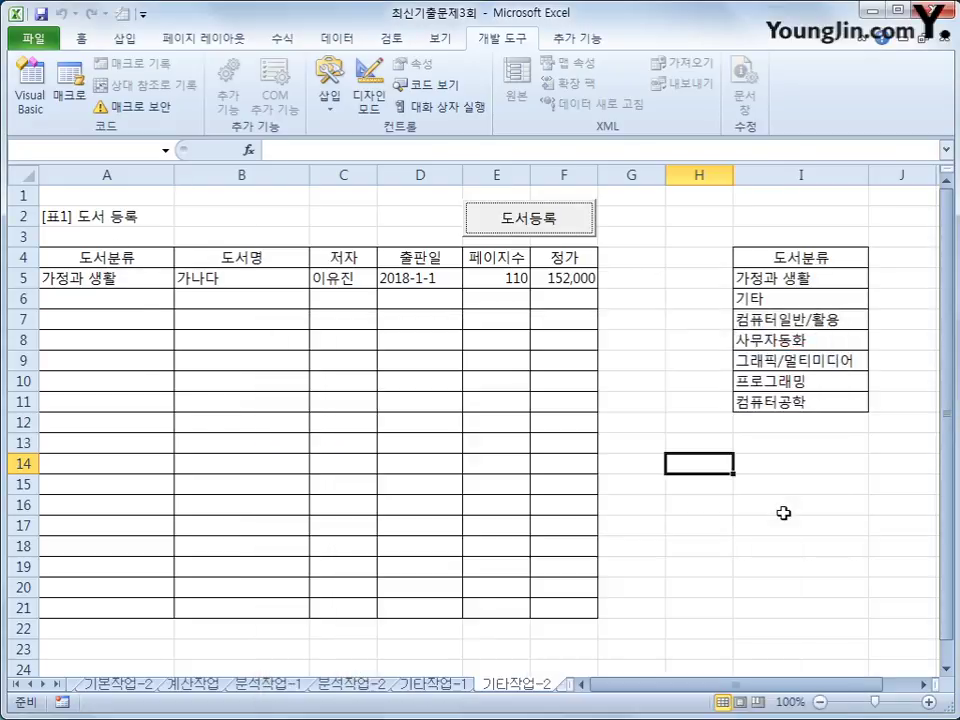
{"action": "left_click", "coordinate": [638, 518]}
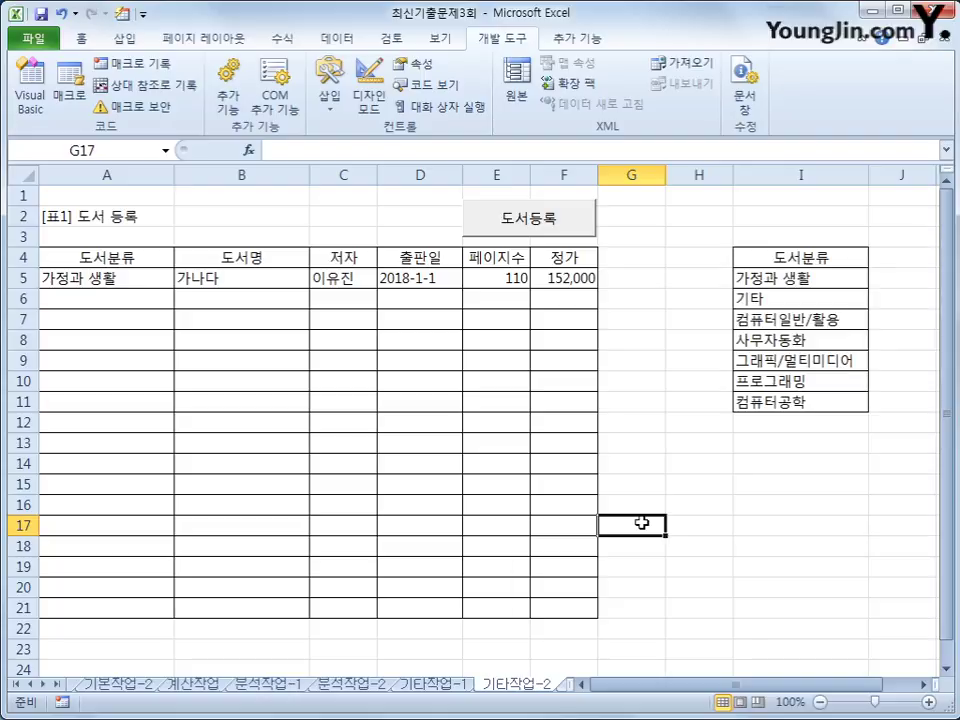
Insert If IsNull(lst도서코드.Value) Then with MsgBox "도서분류를 선택하세요." after the row-count line.
{"action": "left_click", "coordinate": [30, 100]}
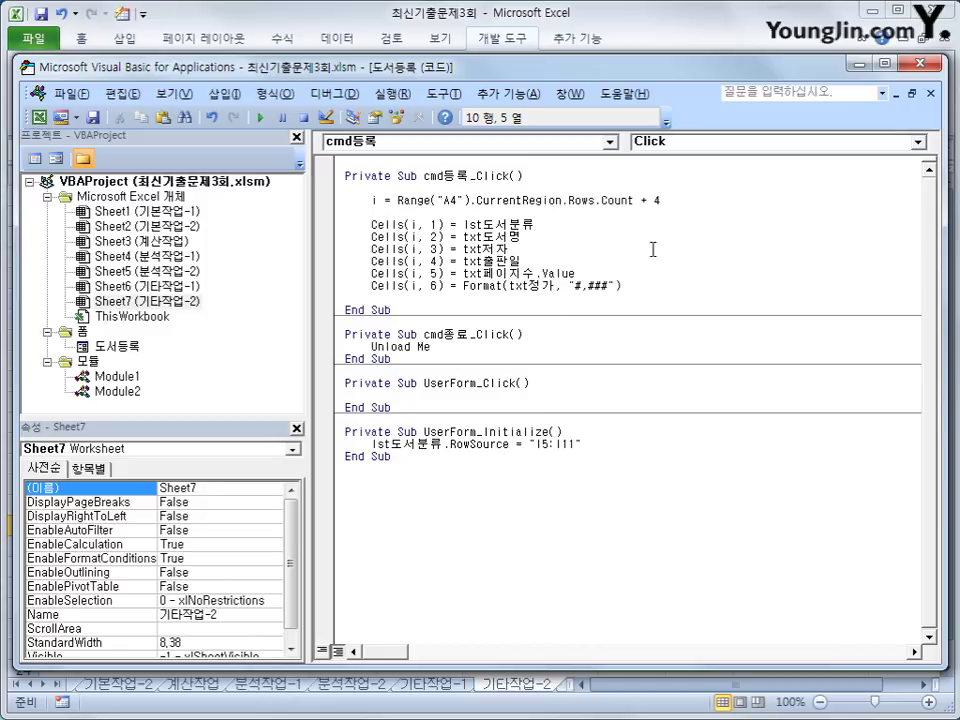
{"action": "left_click", "coordinate": [806, 213]}
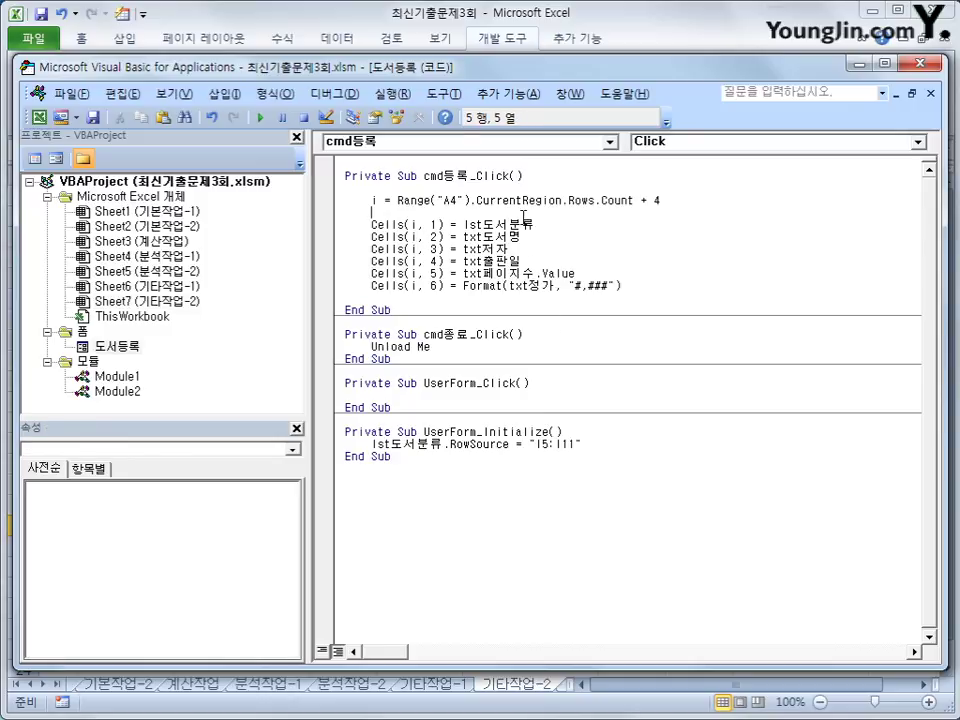
{"action": "key", "text": "Return"}
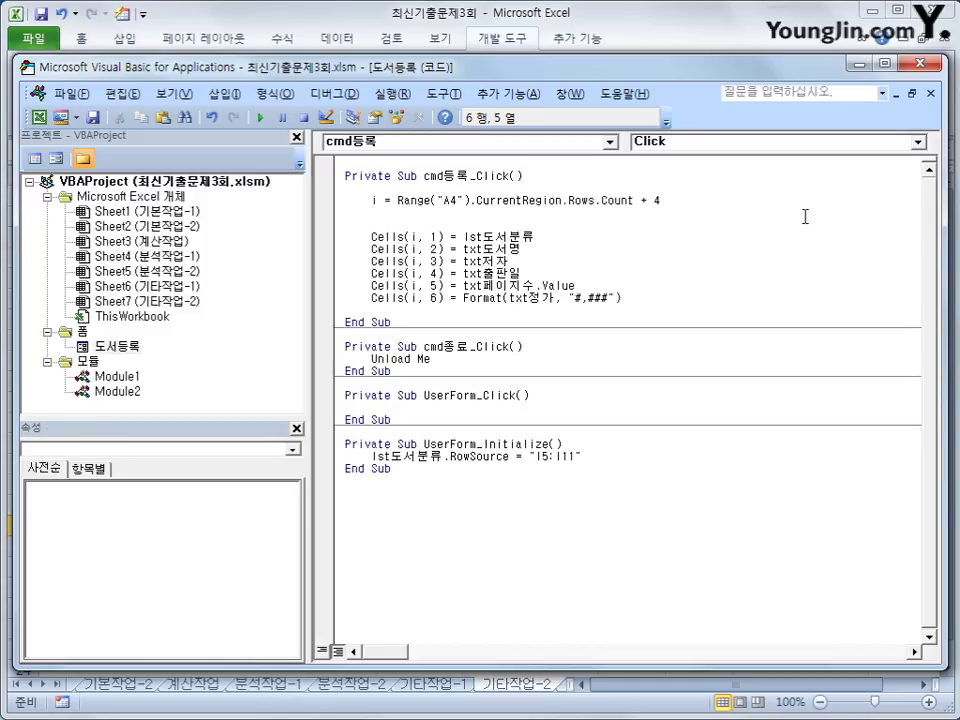
{"action": "type", "text": "if i"}
{"action": "key", "text": "BackSpace"}
{"action": "key", "text": "BackSpace"}
{"action": "type", "text": "snull("}
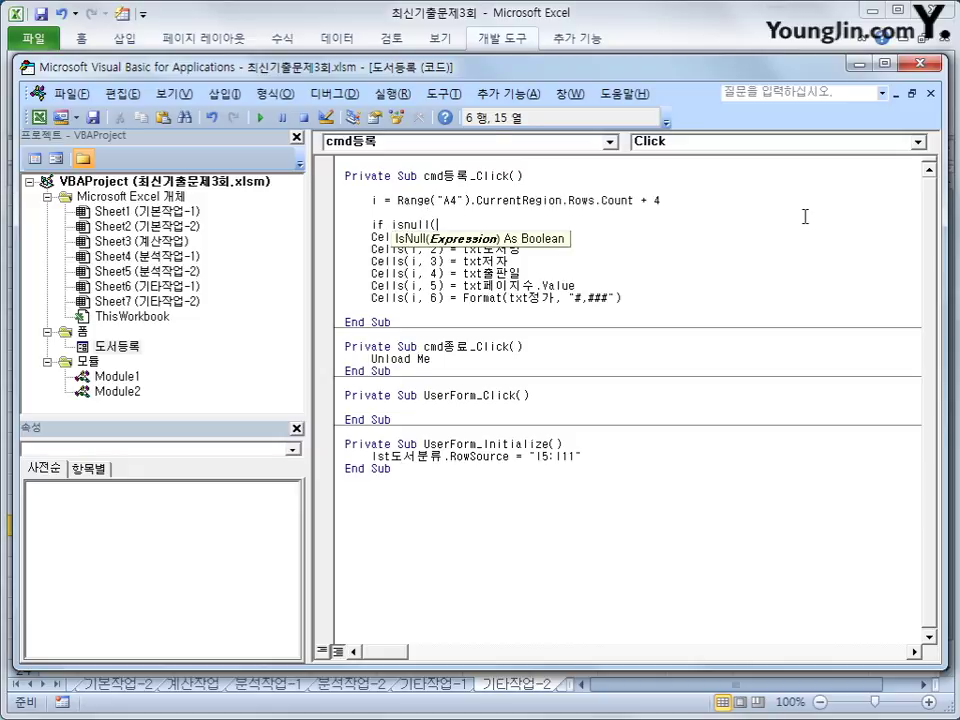
{"action": "type", "text": "lst도서코드"}
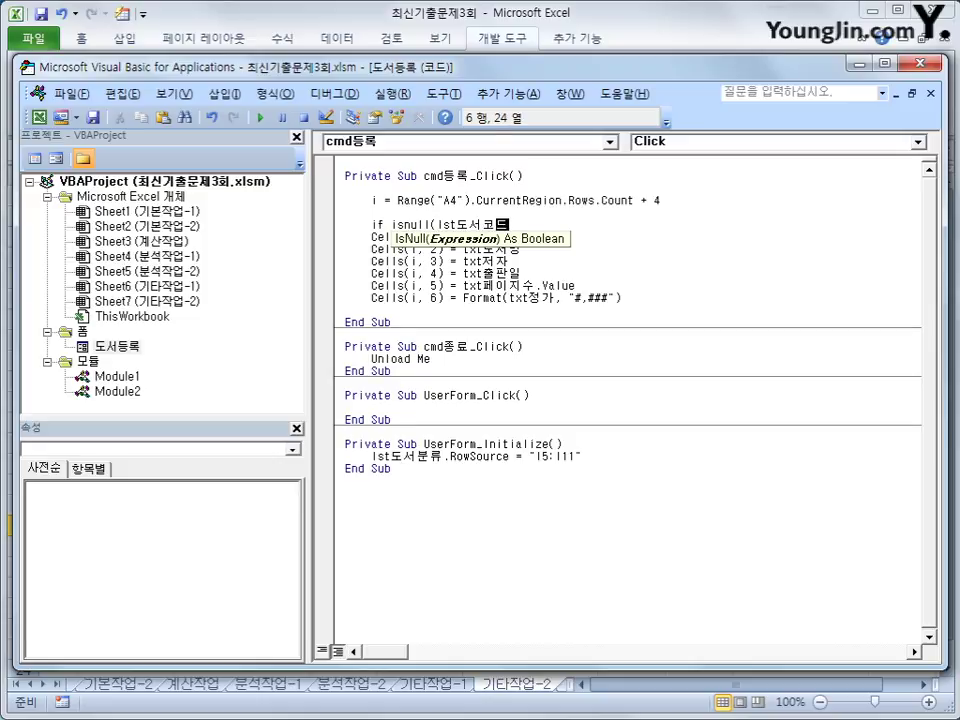
{"action": "type", "text": ".value"}
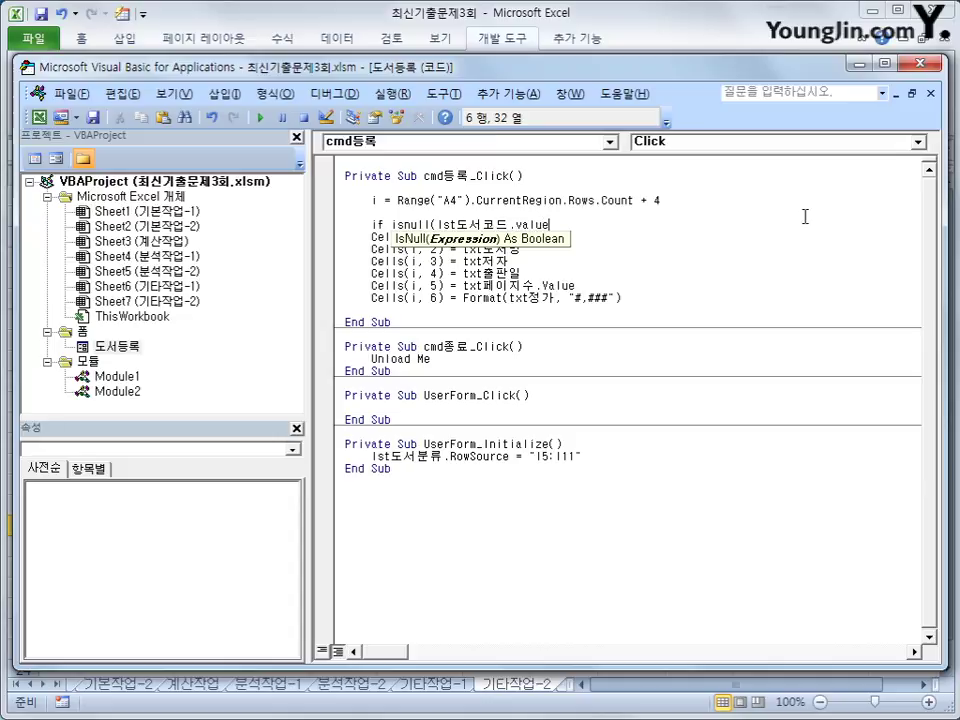
{"action": "type", "text": ") then"}
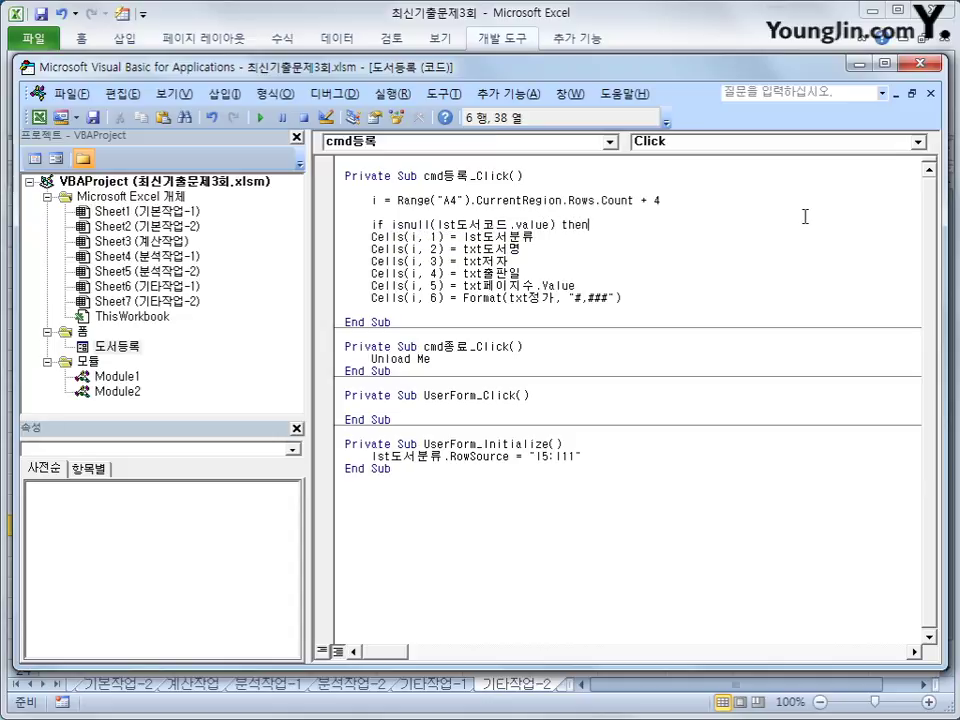
{"action": "key", "text": "Return"}
{"action": "key", "text": "Tab"}
{"action": "type", "text": "ms"}
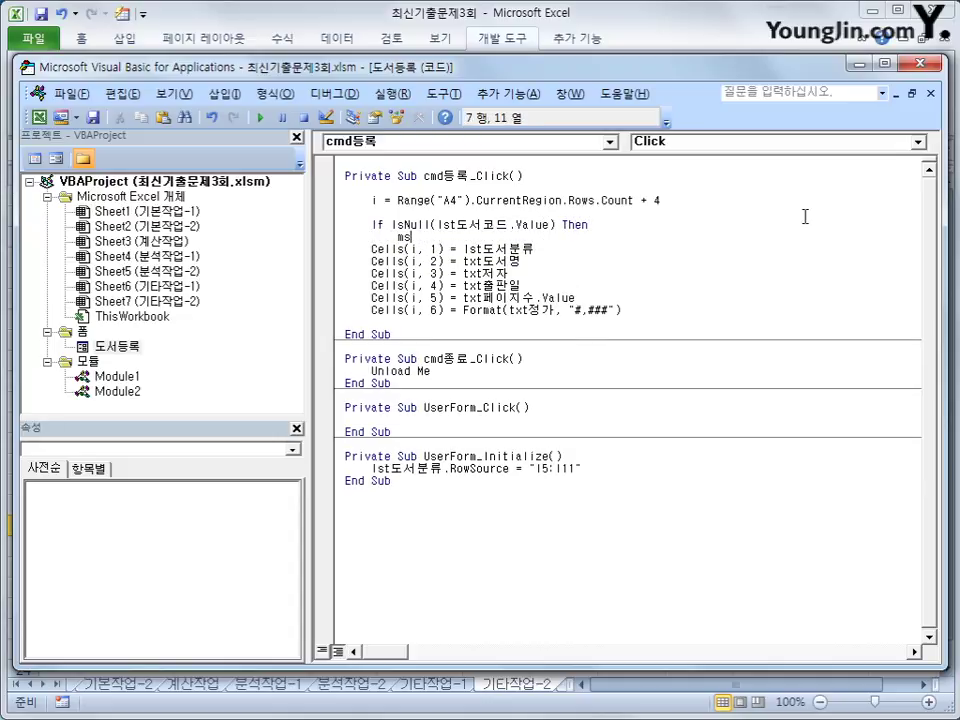
{"action": "type", "text": "gbox \"도서"}
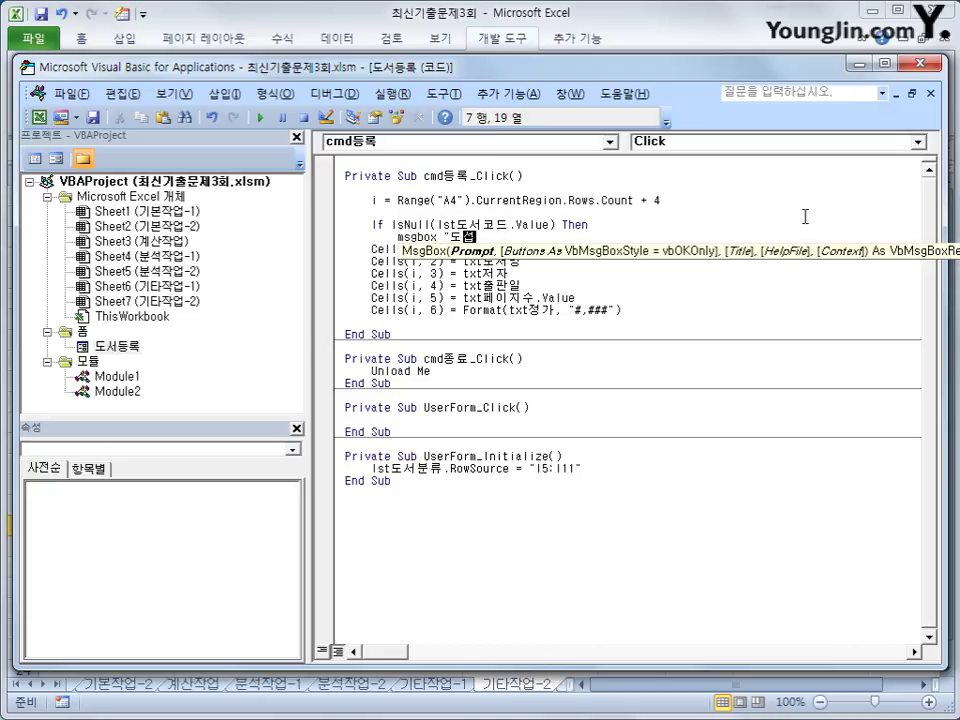
{"action": "type", "text": "분류를 선택하세요"}
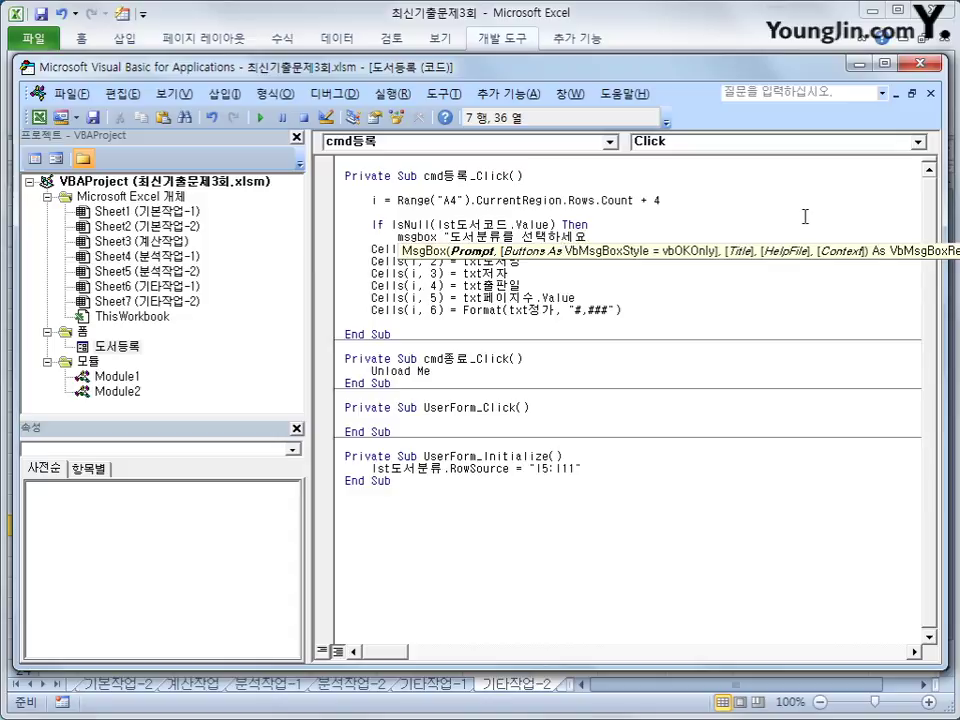
{"action": "type", "text": ".\""}
{"action": "key", "text": "Return"}
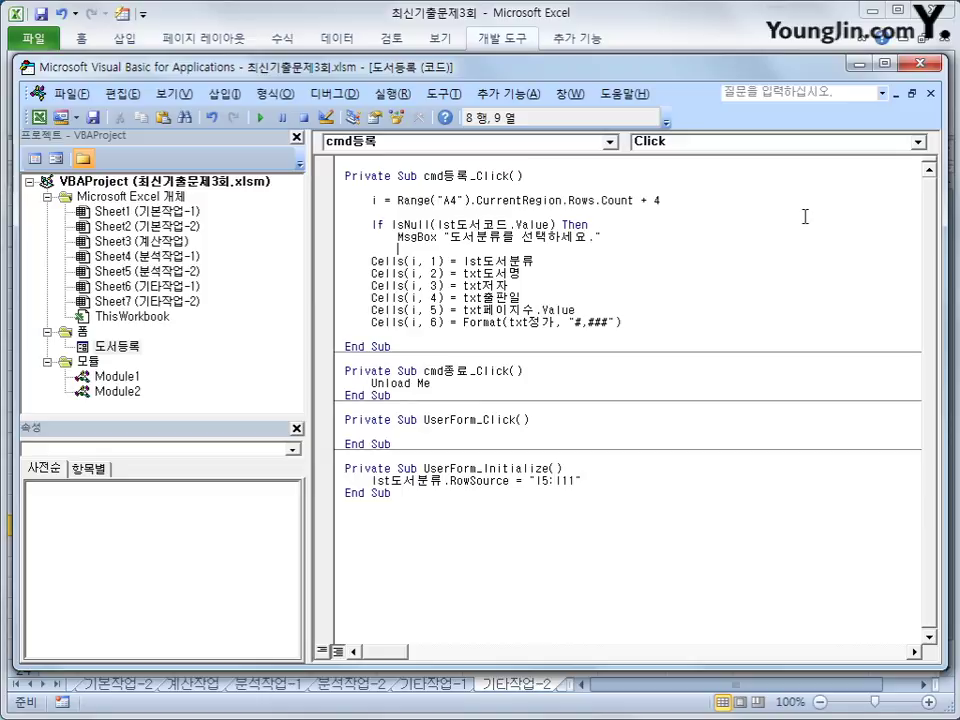
Reset the category with lst도서분류.ListIndex = 0 and add an Else line.
{"action": "type", "text": "lst도서분류."}
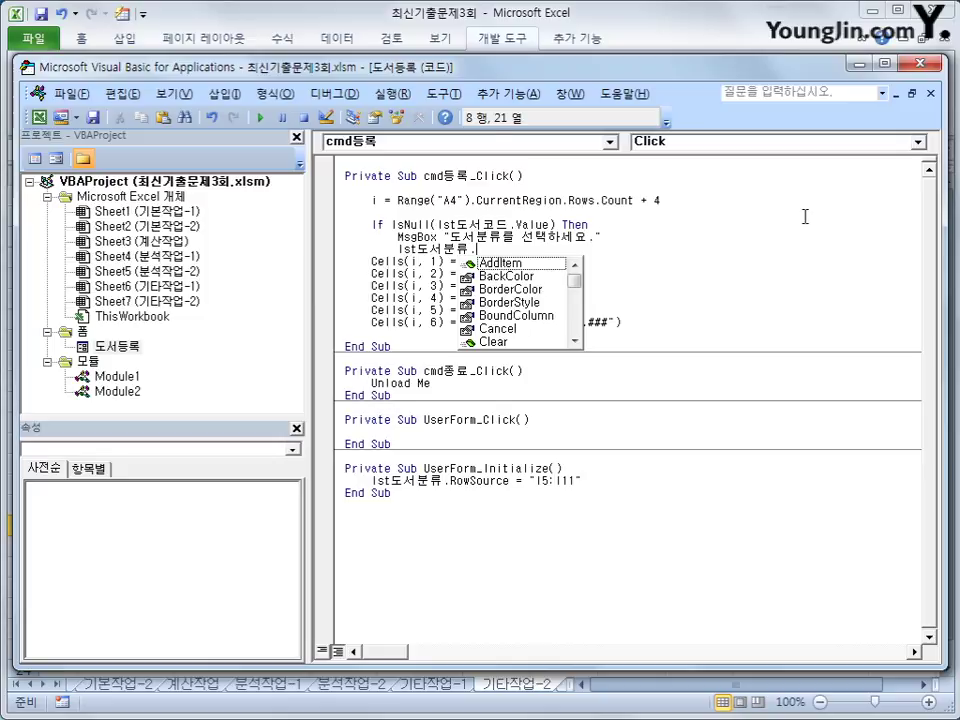
{"action": "type", "text": "list"}
{"action": "key", "text": "BackSpace"}
{"action": "type", "text": "tin "}
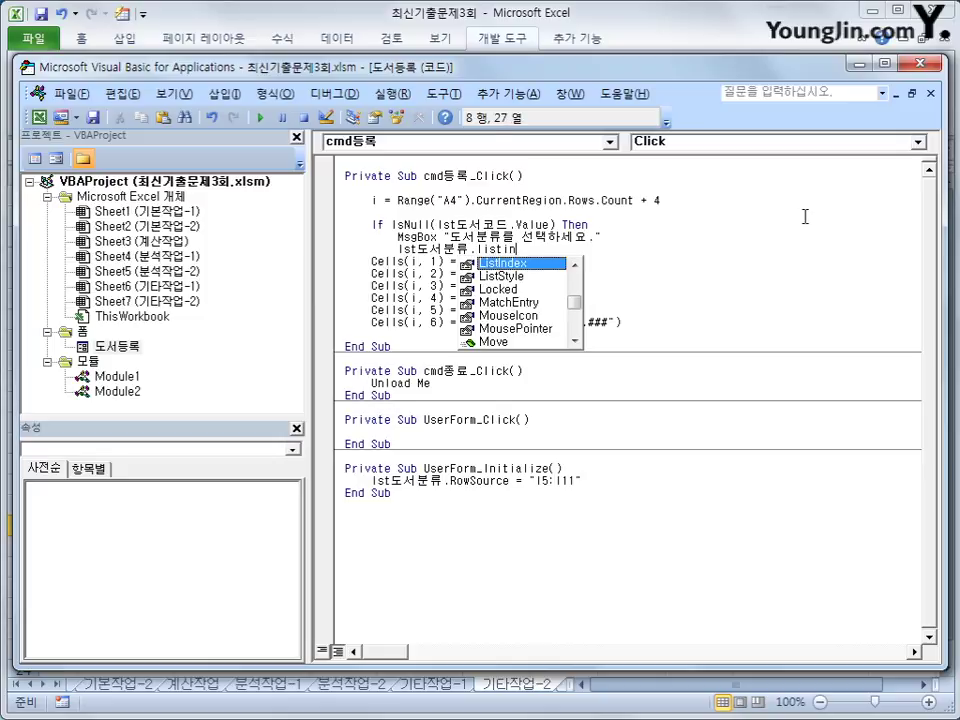
{"action": "type", "text": "= 0"}
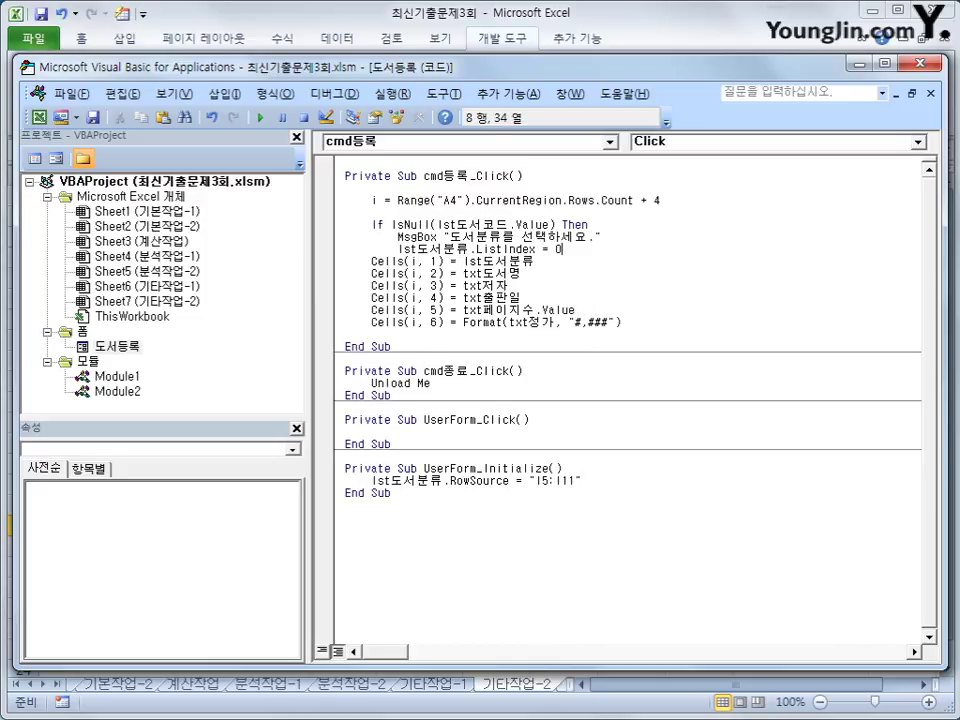
{"action": "key", "text": "Return"}
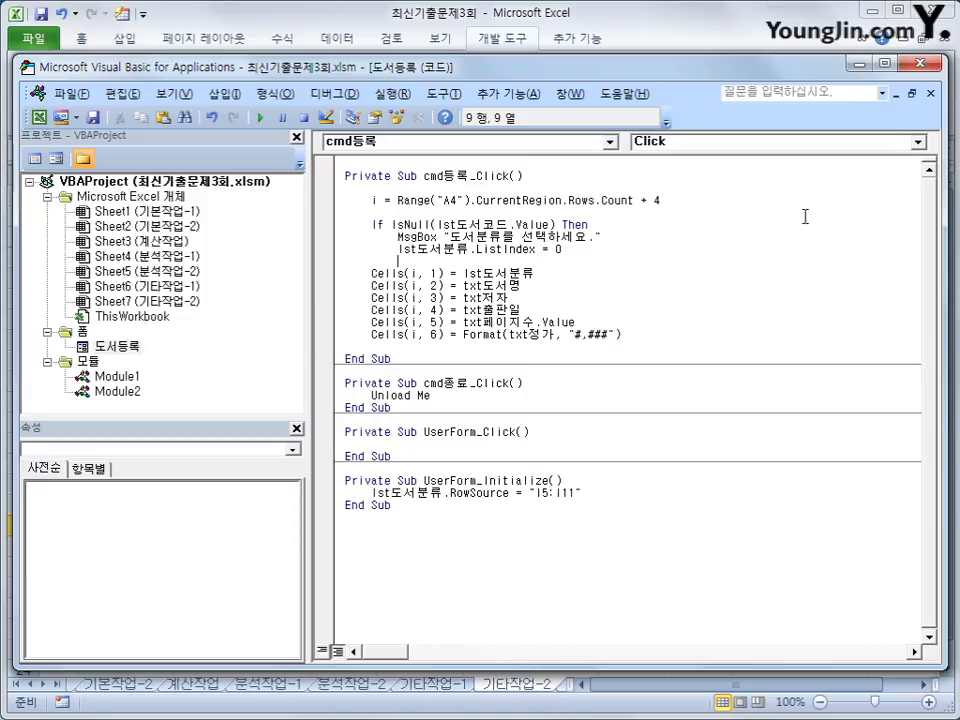
{"action": "key", "text": "BackSpace"}
{"action": "type", "text": "else"}
{"action": "key", "text": "Down"}
Indent the six Cells(i, 1)–Cells(i, 6) assignment lines under Else.
{"action": "key", "text": "Home"}
{"action": "key", "text": "Tab"}
{"action": "key", "text": "Down"}
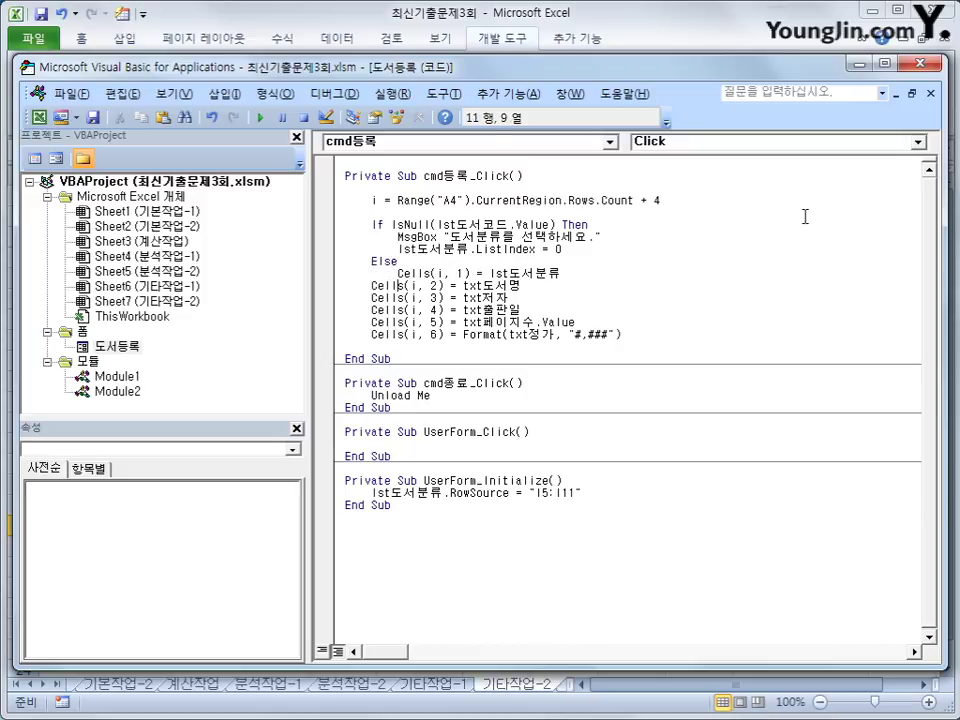
{"action": "key", "text": "Home"}
{"action": "key", "text": "Tab"}
{"action": "key", "text": "Down"}
{"action": "key", "text": "Home"}
{"action": "key", "text": "Tab"}
{"action": "key", "text": "Down"}
{"action": "key", "text": "Home"}
{"action": "key", "text": "Tab"}
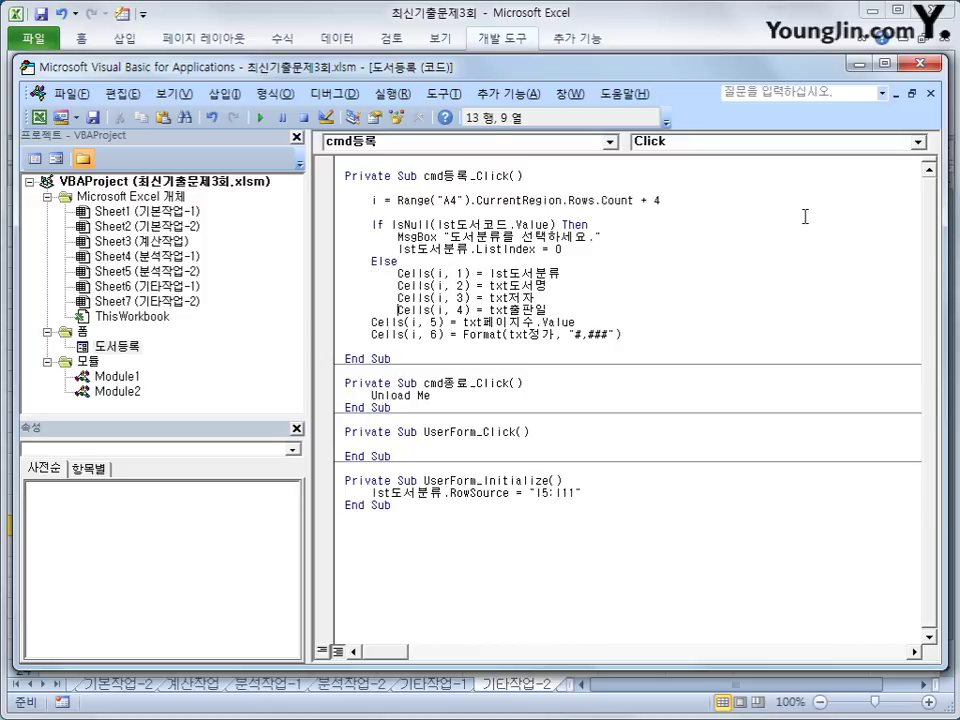
{"action": "key", "text": "Down"}
{"action": "key", "text": "Home"}
{"action": "key", "text": "Tab"}
{"action": "key", "text": "Down"}
{"action": "key", "text": "Home"}
{"action": "key", "text": "Tab"}
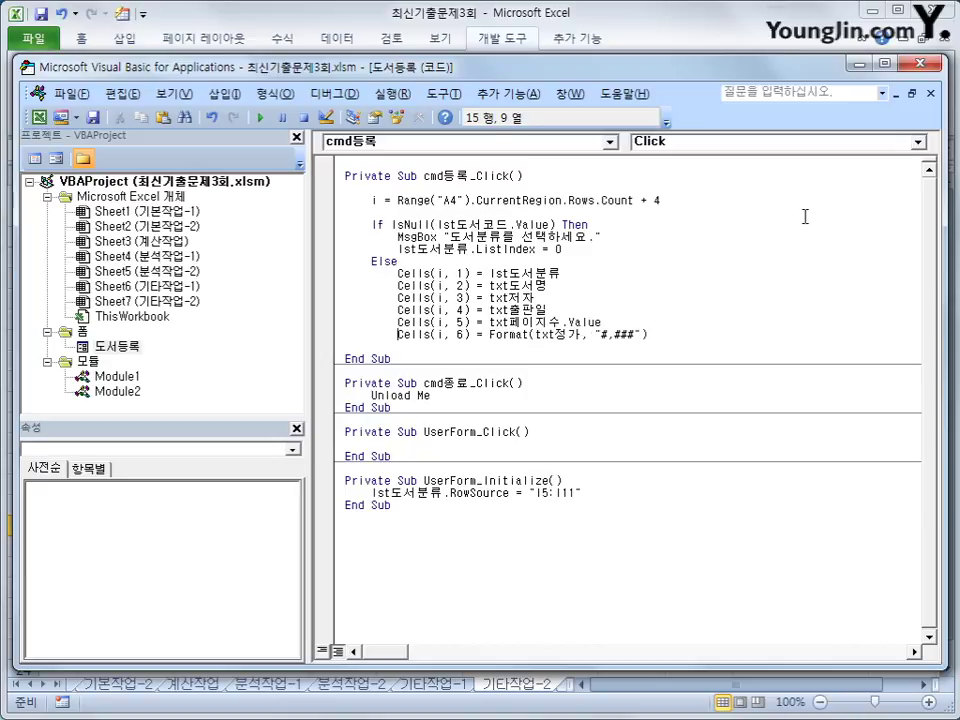
{"action": "key", "text": "End"}
Close the block with End If after the last cell assignment.
{"action": "key", "text": "Return"}
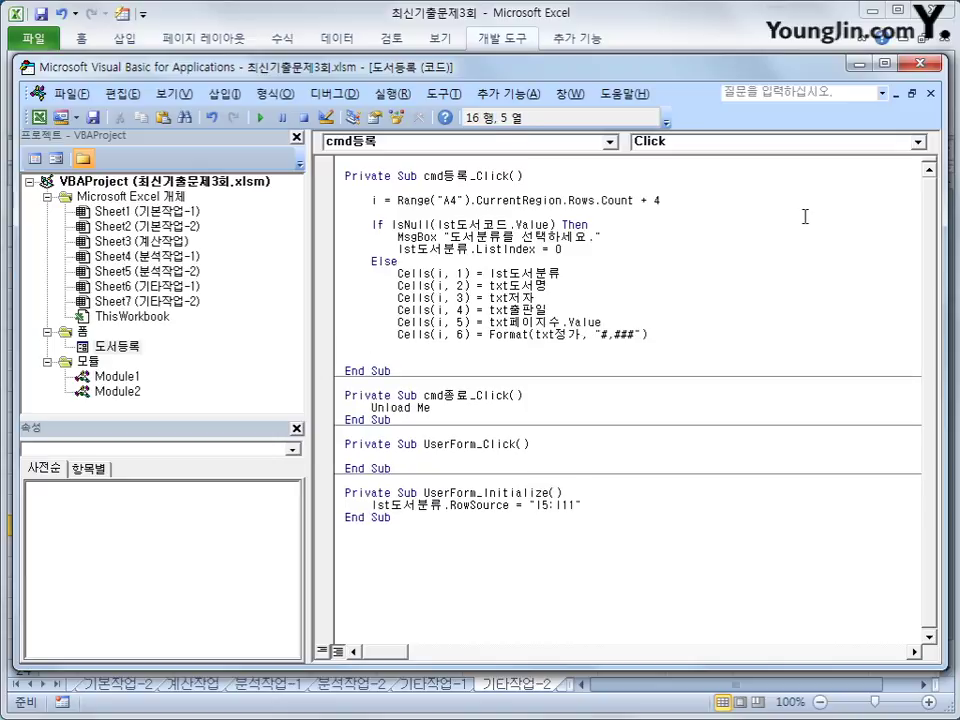
{"action": "type", "text": "end if"}
{"action": "key", "text": "Up"}
{"action": "key", "text": "Up"}
{"action": "key", "text": "Up"}
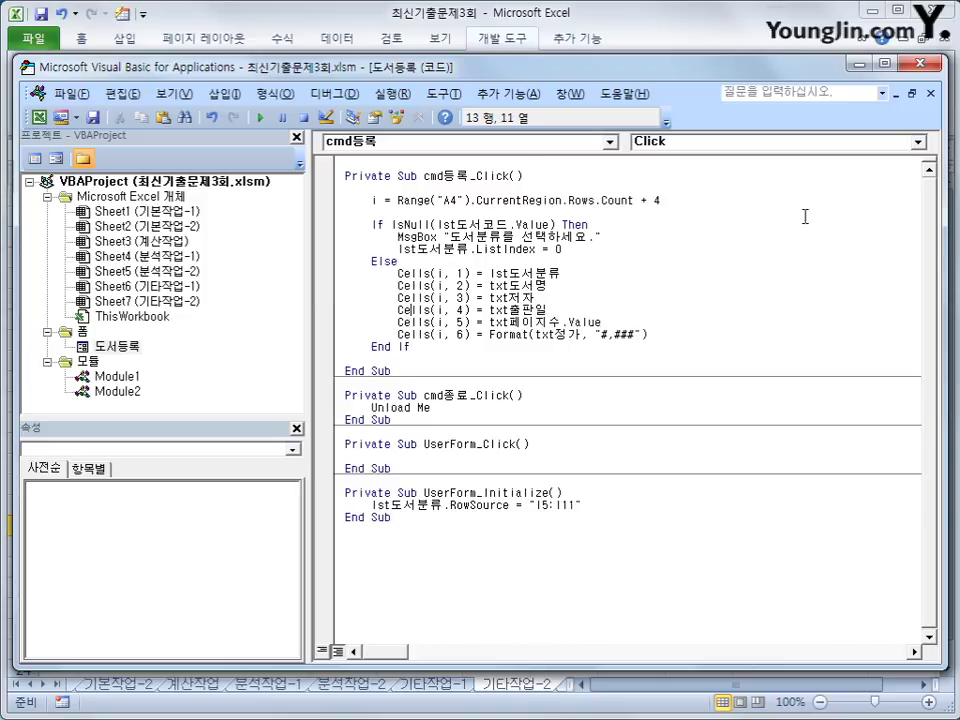
{"action": "key", "text": "Up"}
{"action": "key", "text": "Up"}
{"action": "key", "text": "Up"}
{"action": "key", "text": "Up"}
{"action": "key", "text": "Up"}
{"action": "key", "text": "Up"}
{"action": "key", "text": "Up"}
{"action": "key", "text": "Up"}
{"action": "key", "text": "Up"}
{"action": "key", "text": "Up"}
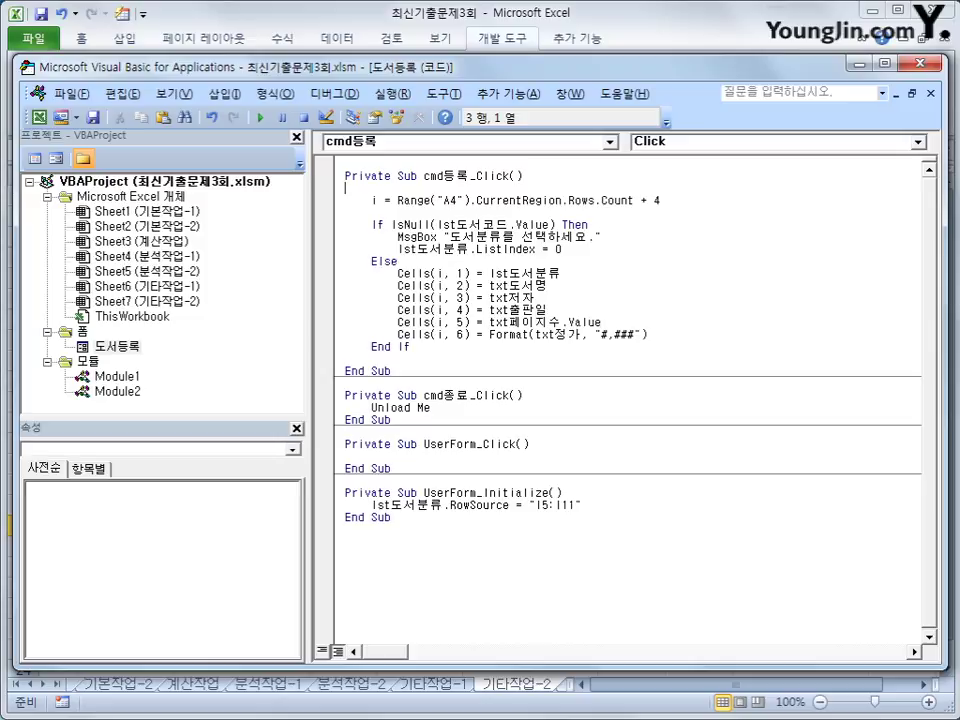
Reproduce error 424 by registering with no category chosen, and open the debugger.
{"action": "left_click", "coordinate": [690, 48]}
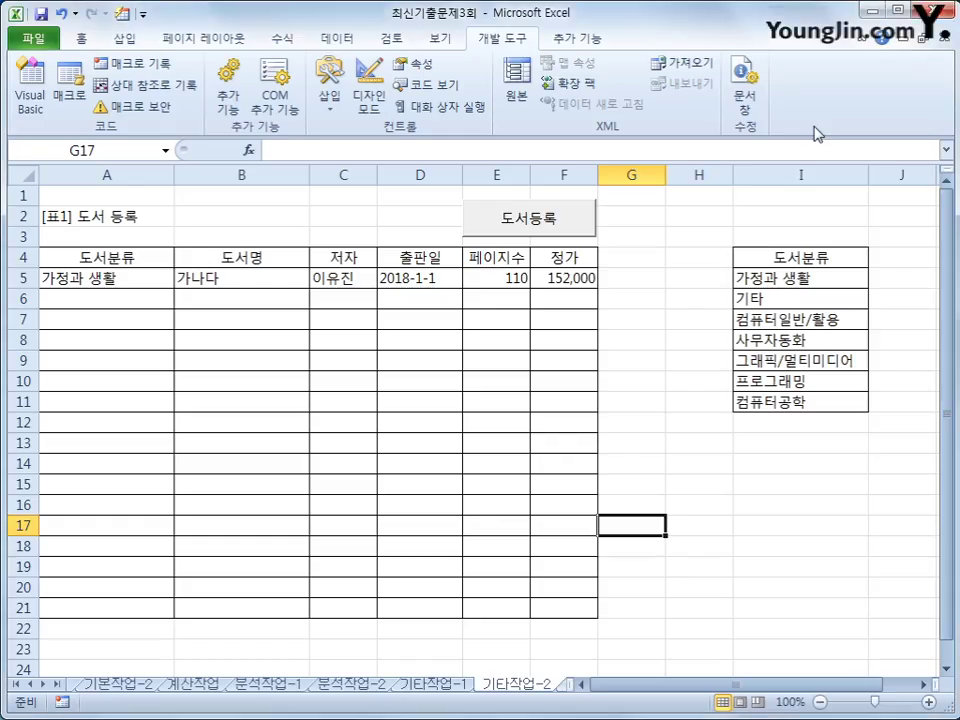
{"action": "left_click", "coordinate": [711, 550]}
{"action": "left_click", "coordinate": [542, 229]}
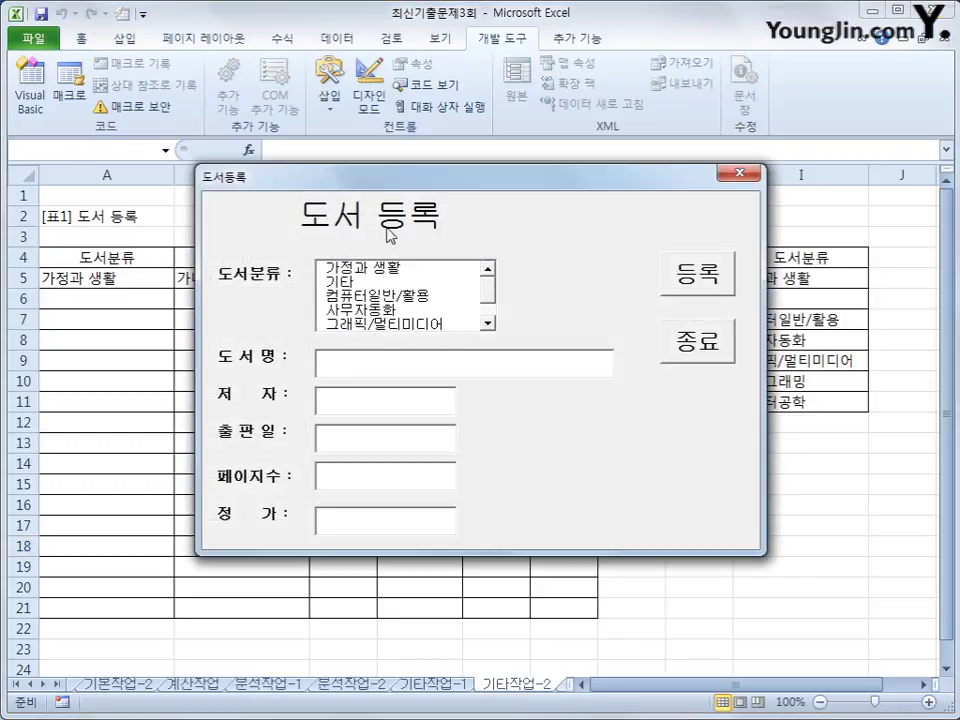
{"action": "left_click", "coordinate": [697, 296]}
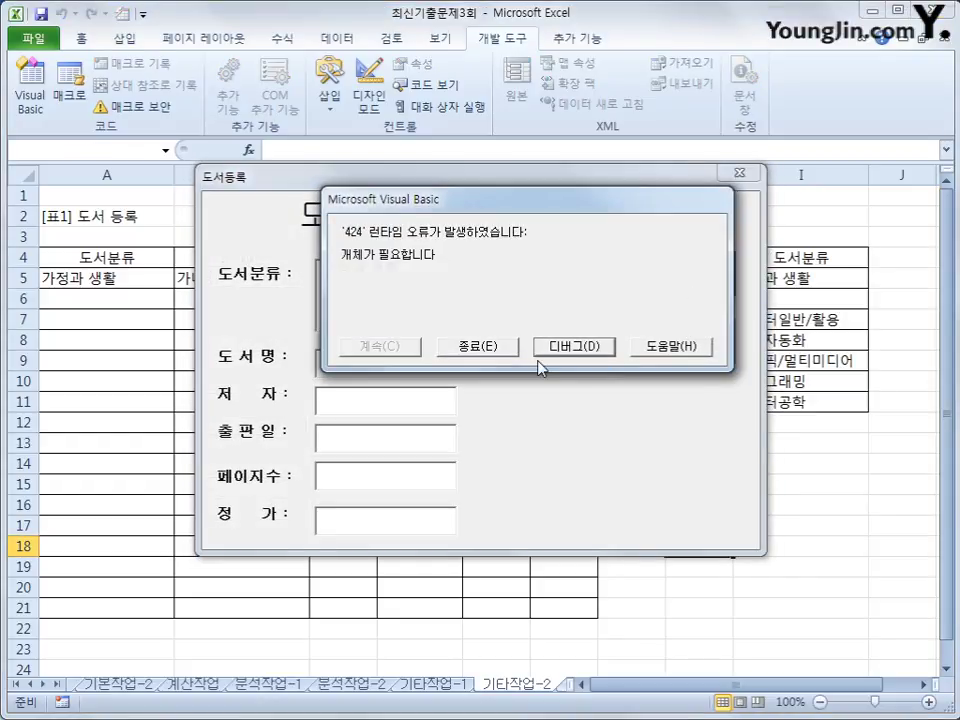
{"action": "left_click", "coordinate": [546, 345]}
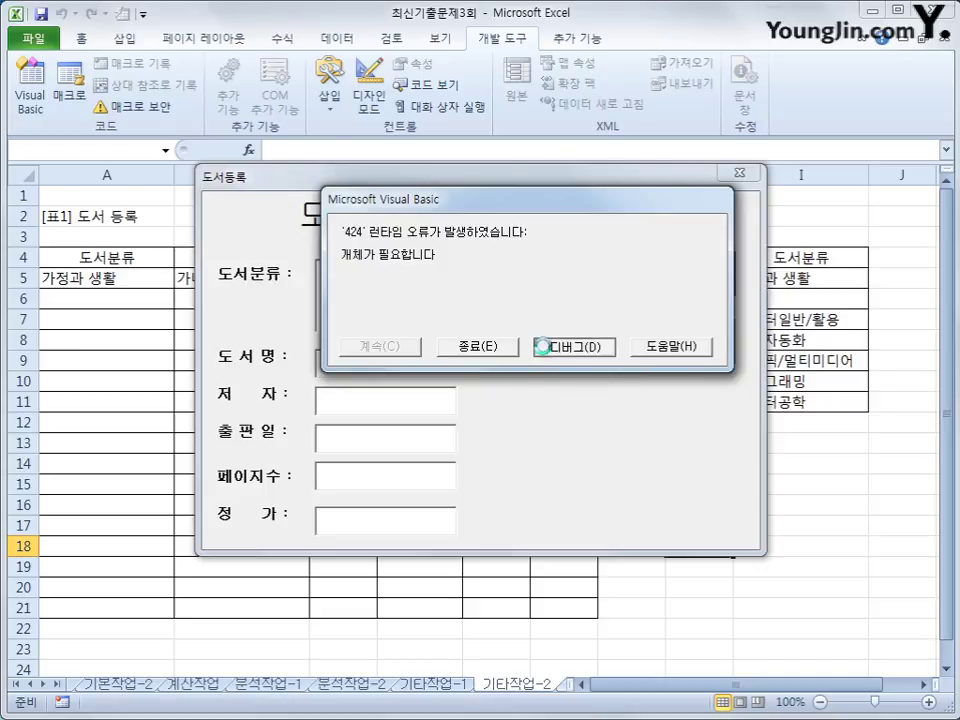
Change lst도서코드 to lst도서분류 in the IsNull check and reset the paused macro.
{"action": "left_click", "coordinate": [645, 229]}
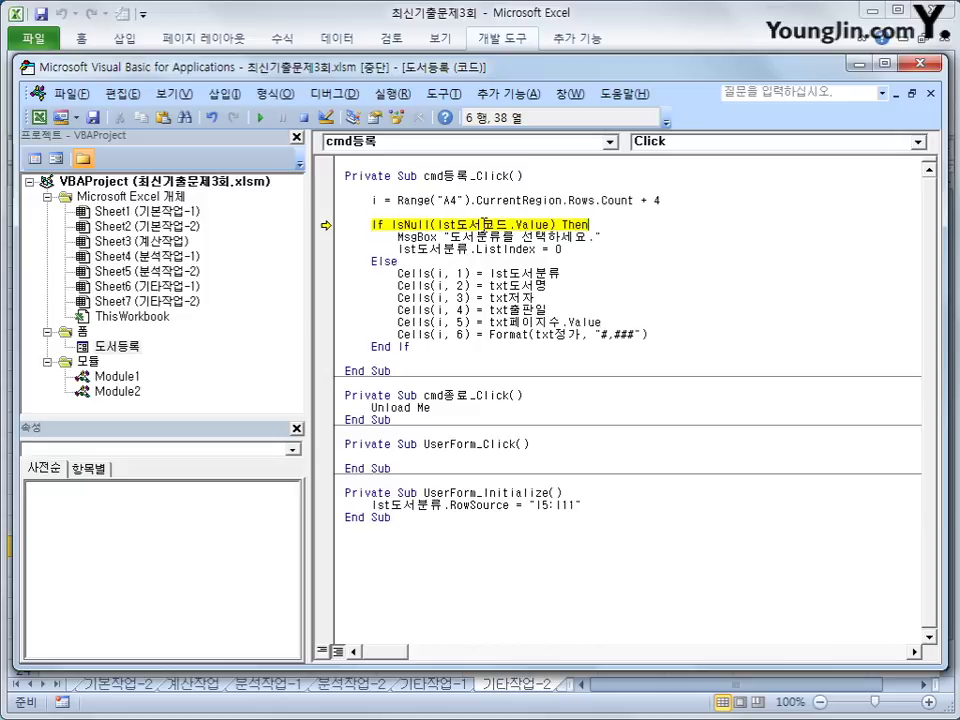
{"action": "left_click_drag", "start_coordinate": [483, 226], "coordinate": [510, 226]}
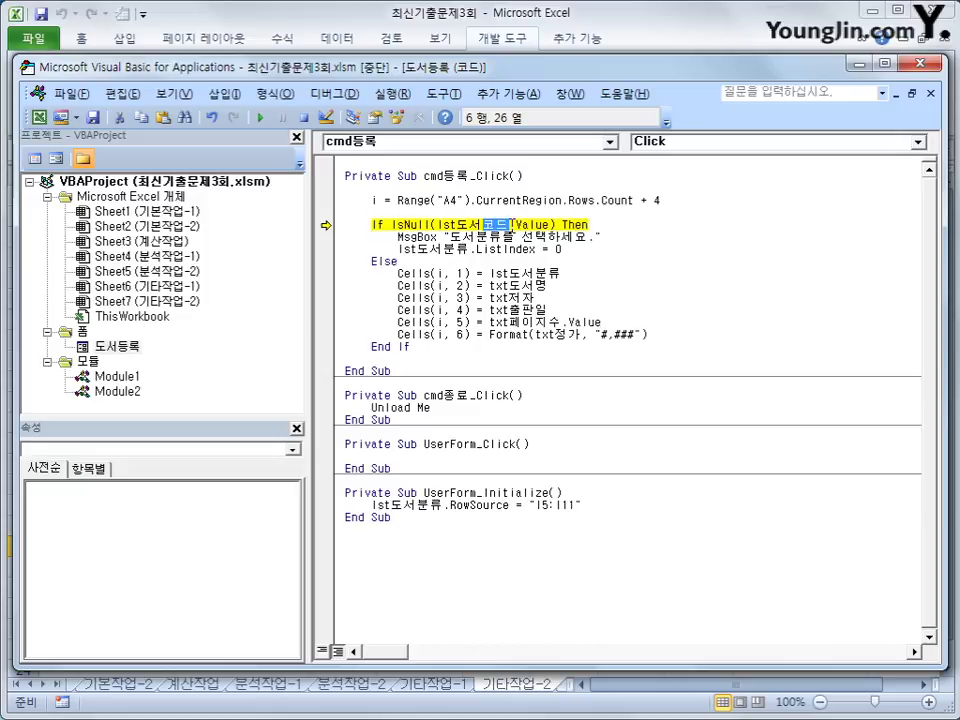
{"action": "type", "text": "분"}
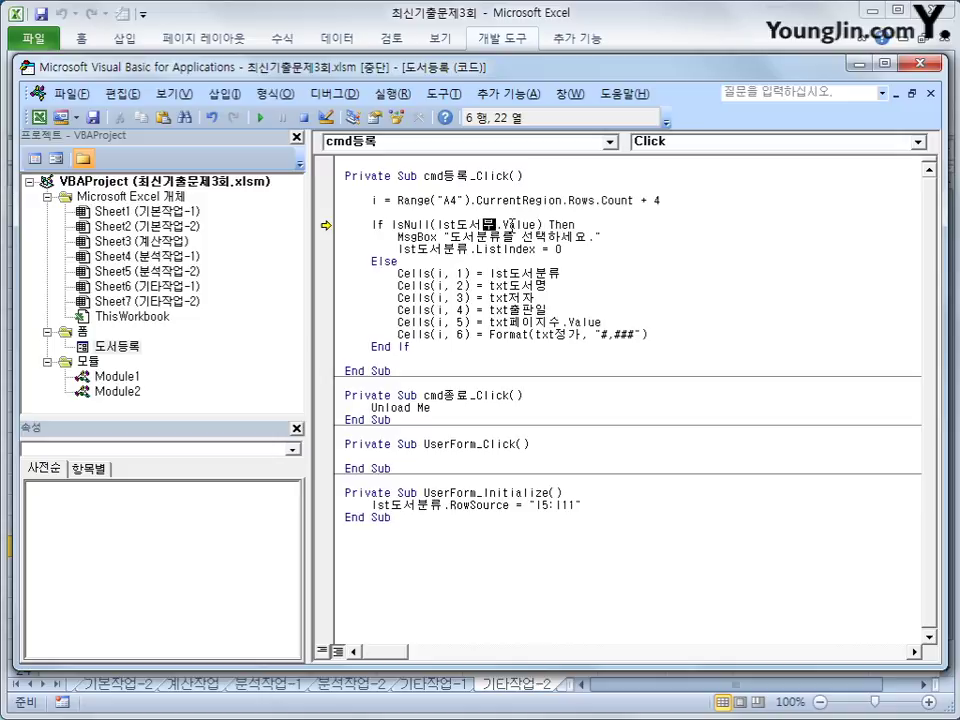
{"action": "type", "text": "류"}
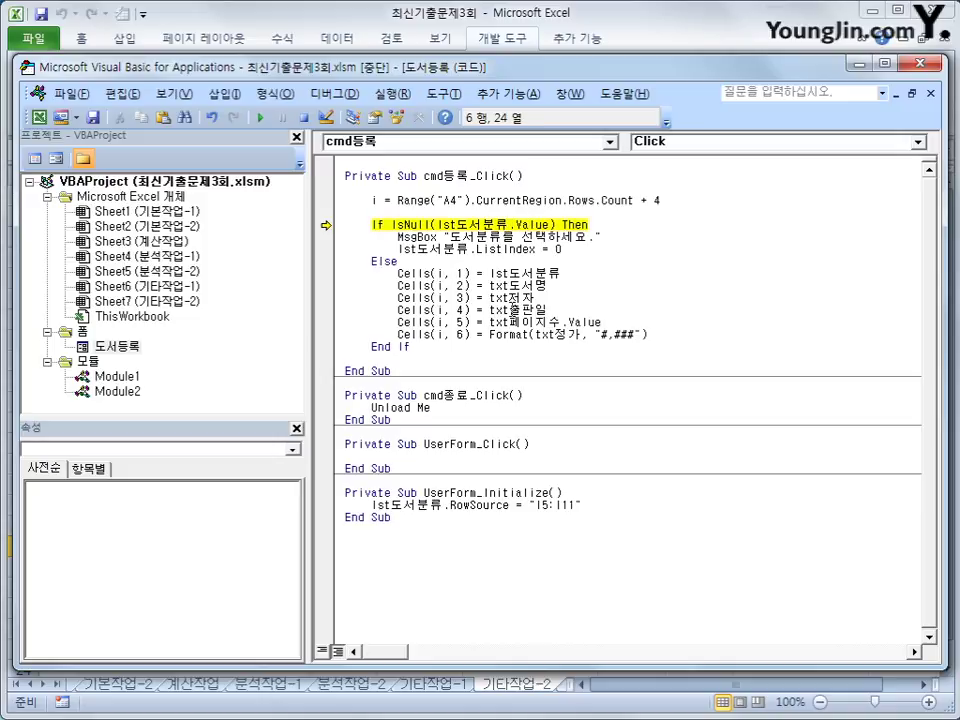
{"action": "left_click", "coordinate": [518, 311]}
{"action": "left_click", "coordinate": [303, 117]}
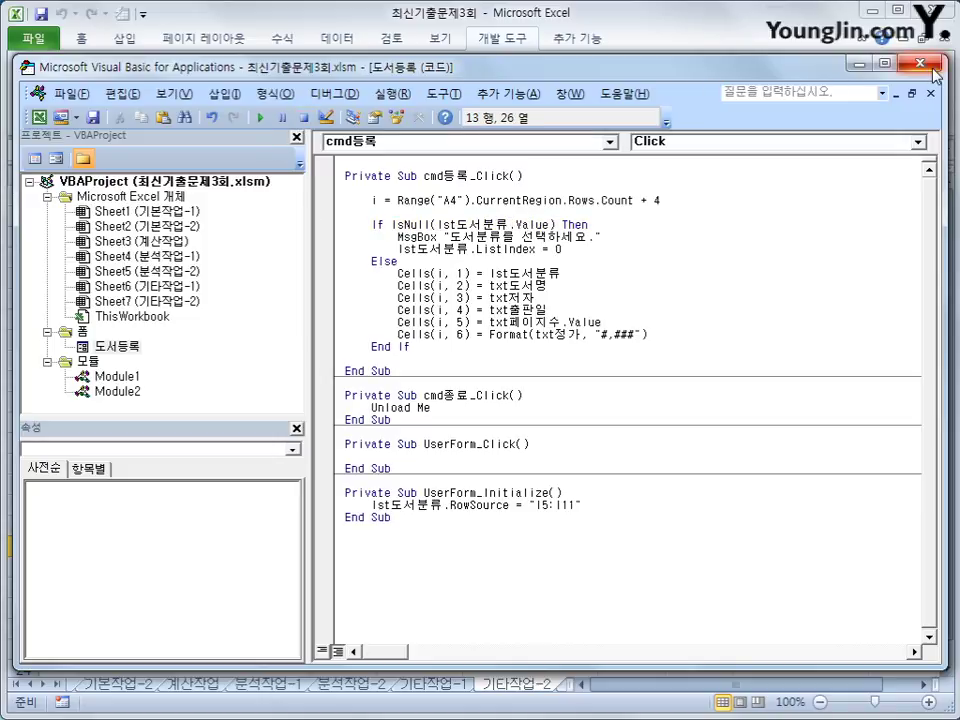
{"action": "left_click", "coordinate": [920, 64]}
Register without a category, dismiss the 도서분류를 선택하세요 warning, and close the form.
{"action": "left_click", "coordinate": [574, 230]}
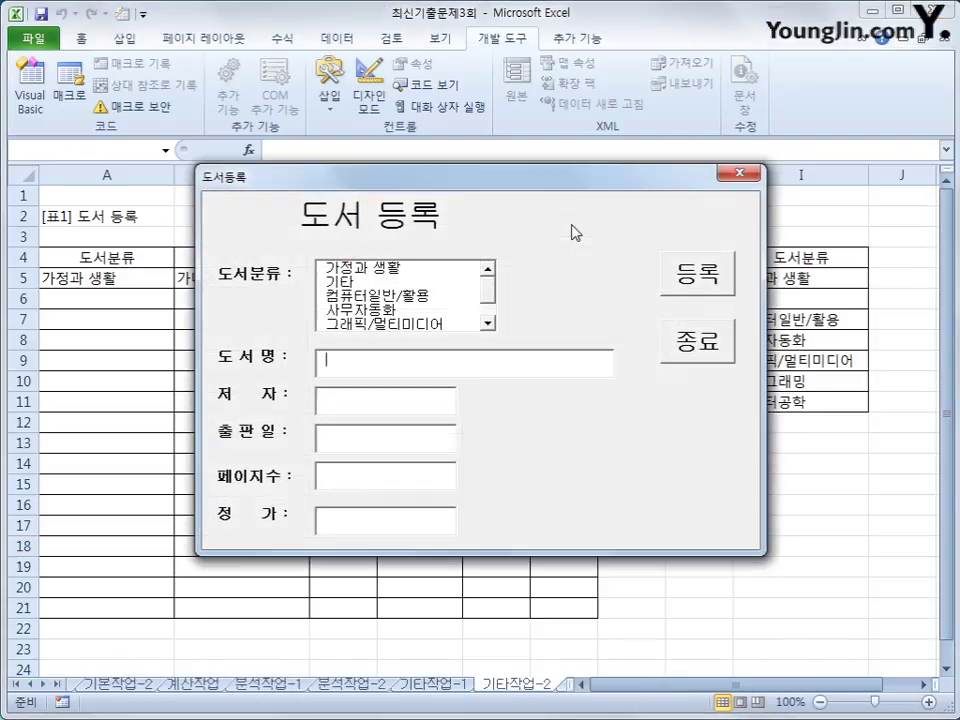
{"action": "left_click", "coordinate": [699, 281]}
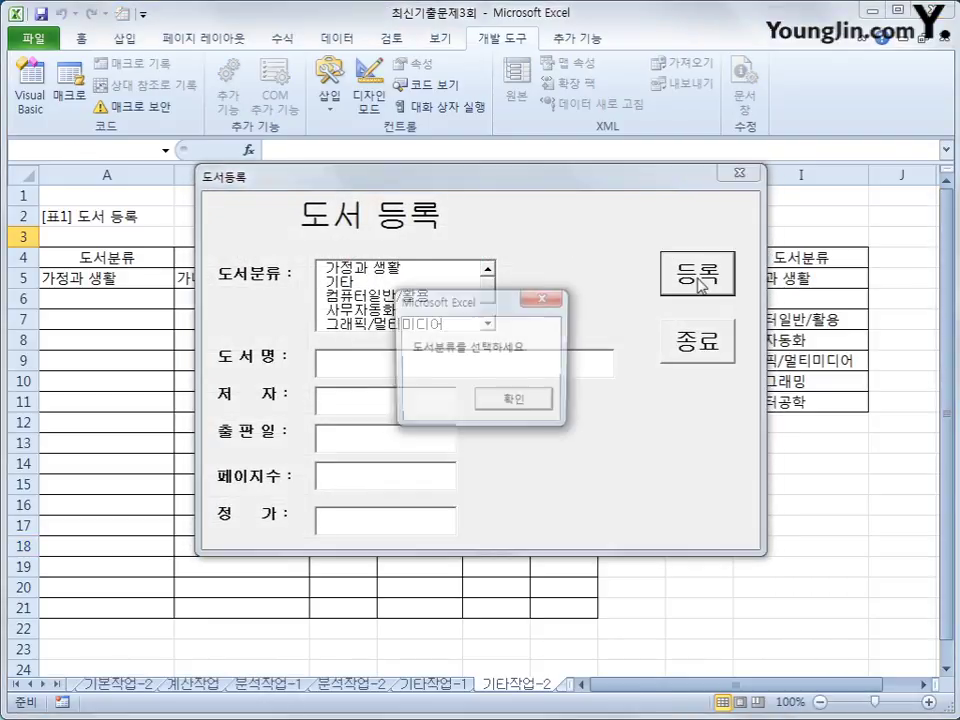
{"action": "left_click", "coordinate": [506, 403]}
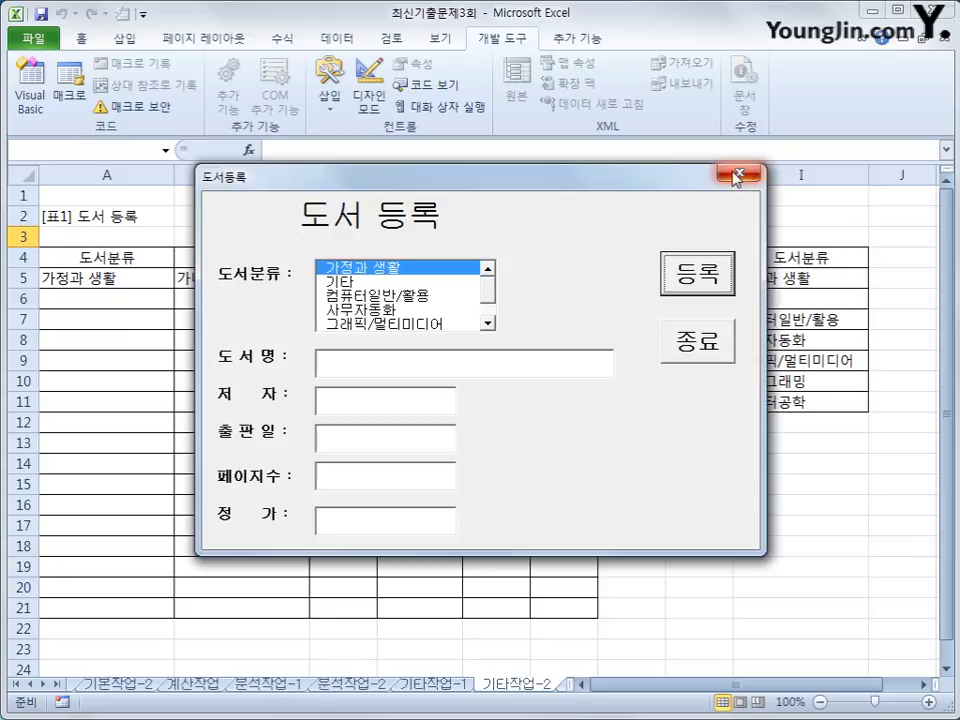
{"action": "left_click", "coordinate": [668, 334]}
Rewrite the column 1 line as Cells(i, 1) = lst도서분류.List(lst도서분류.ListIndex, 0).
{"action": "left_click", "coordinate": [22, 92]}
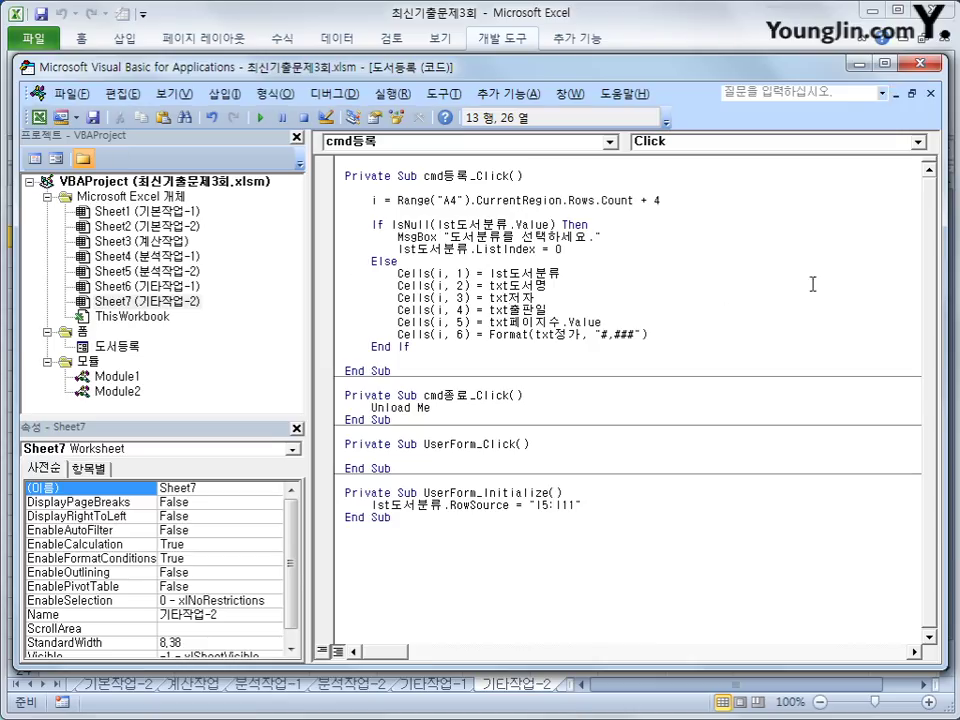
{"action": "left_click", "coordinate": [626, 277]}
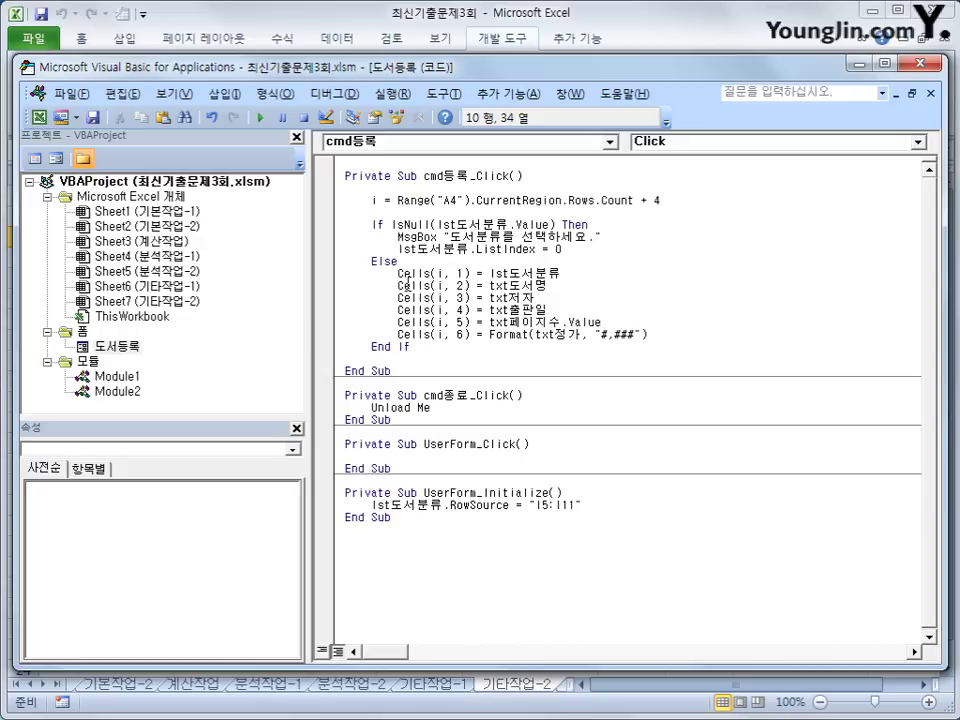
{"action": "left_click_drag", "start_coordinate": [397, 273], "coordinate": [587, 279]}
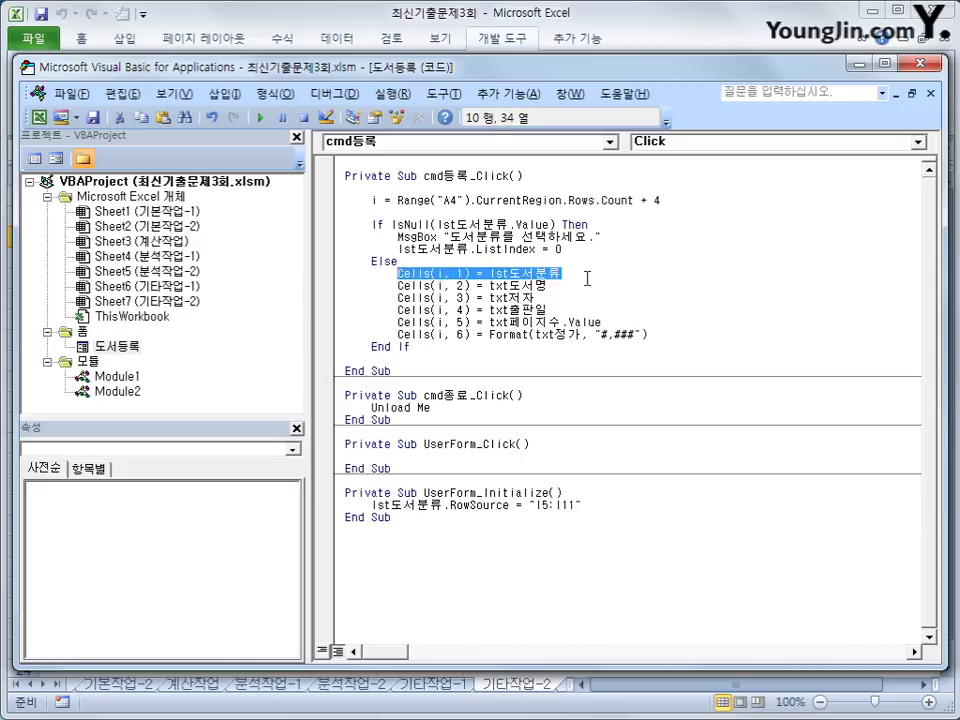
{"action": "left_click", "coordinate": [587, 279]}
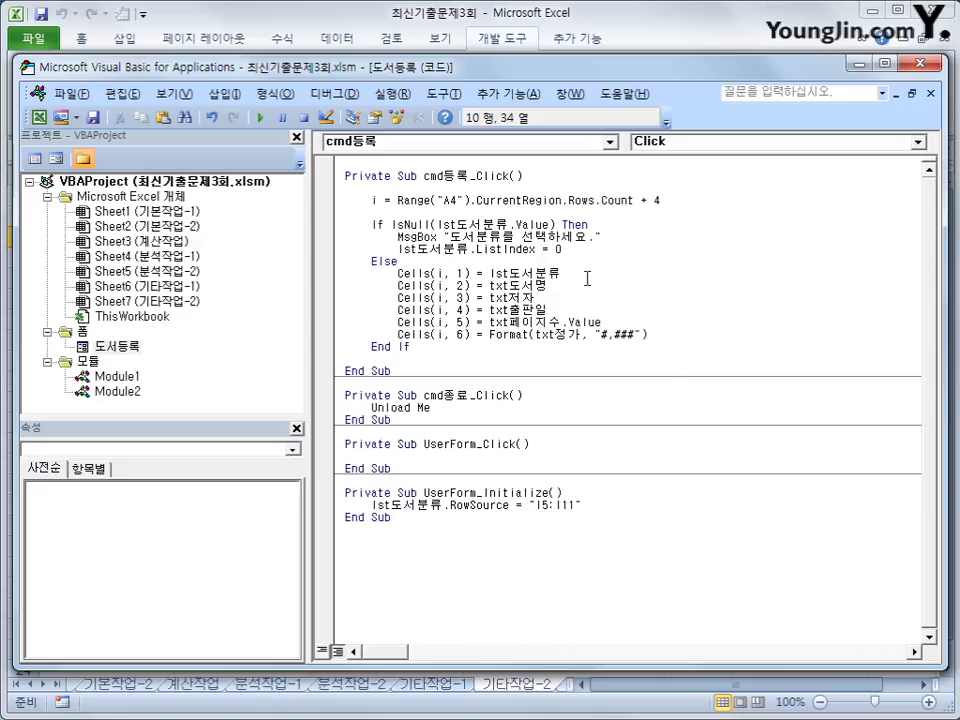
{"action": "type", "text": ".l"}
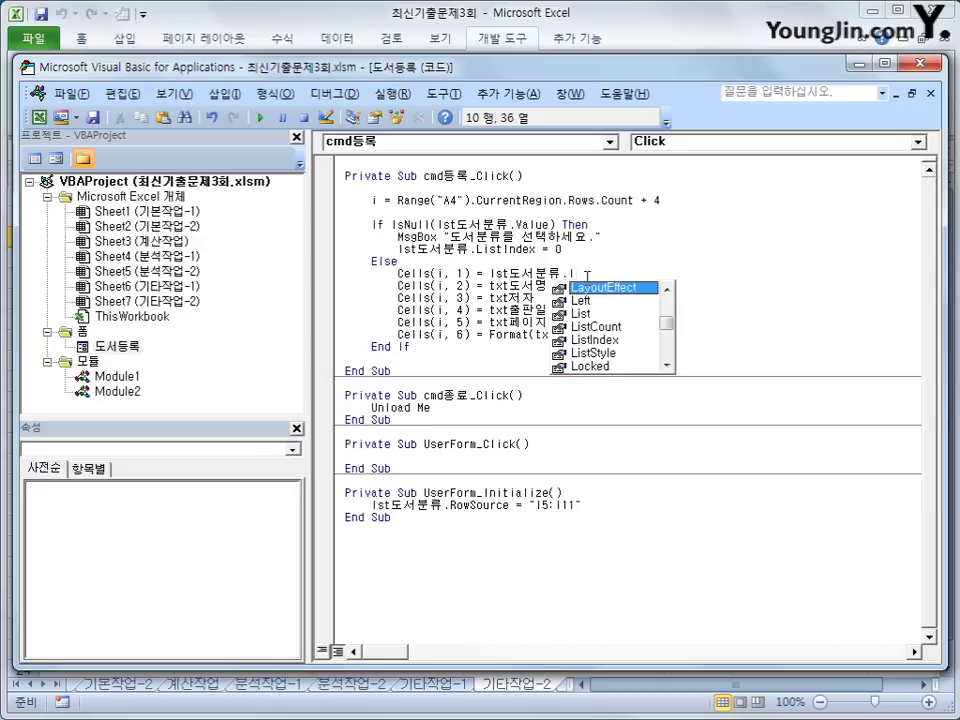
{"action": "type", "text": "ist"}
{"action": "key", "text": "Tab"}
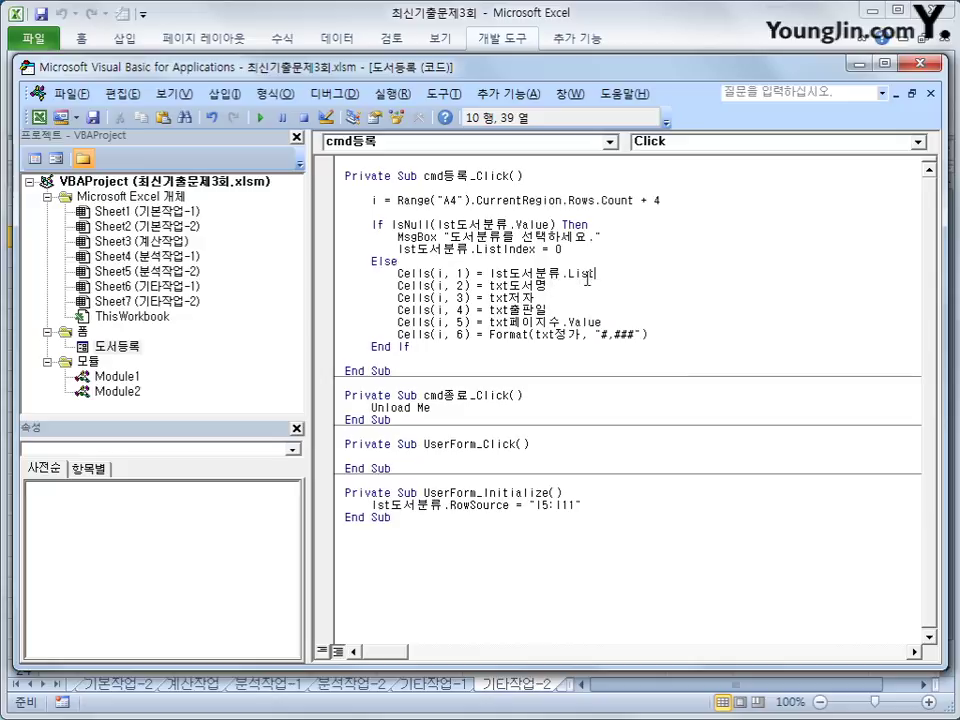
{"action": "type", "text": "("}
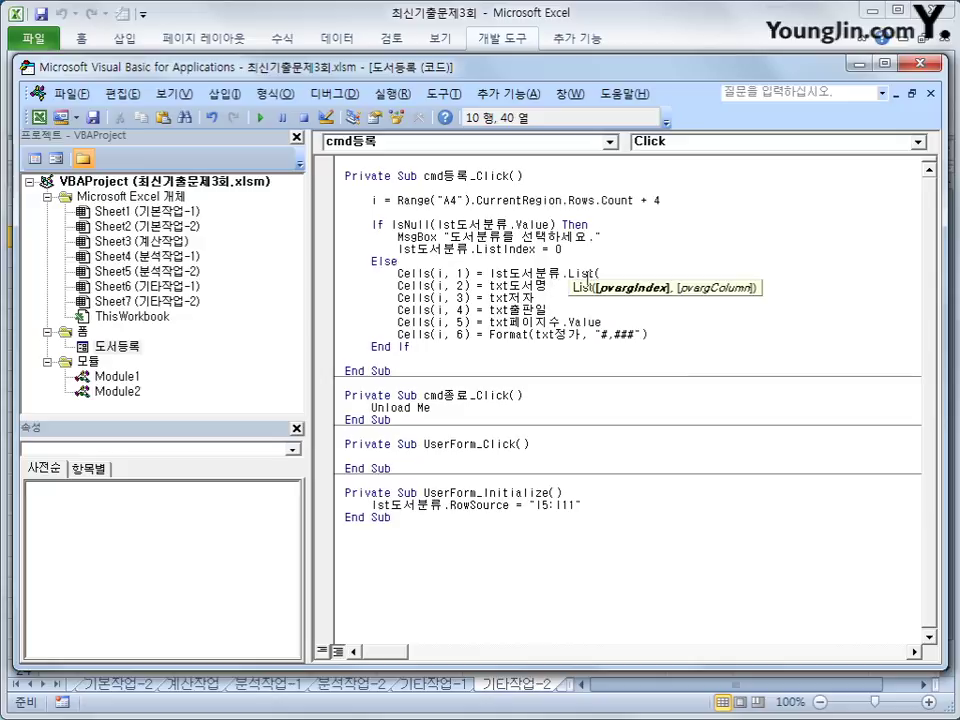
{"action": "type", "text": "lst도서분류"}
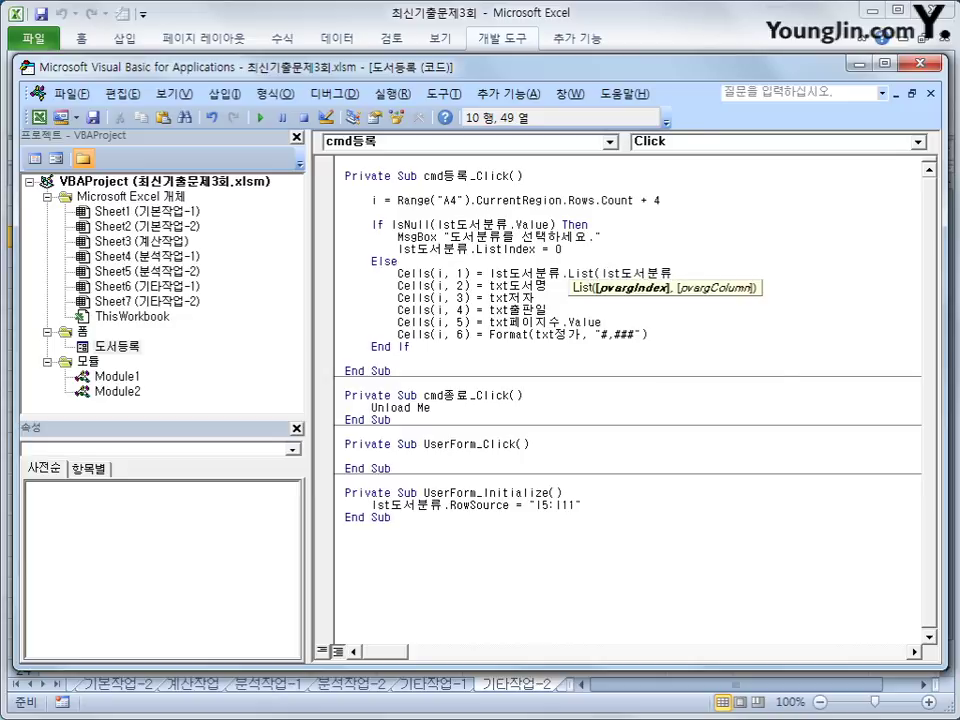
{"action": "type", "text": ".list"}
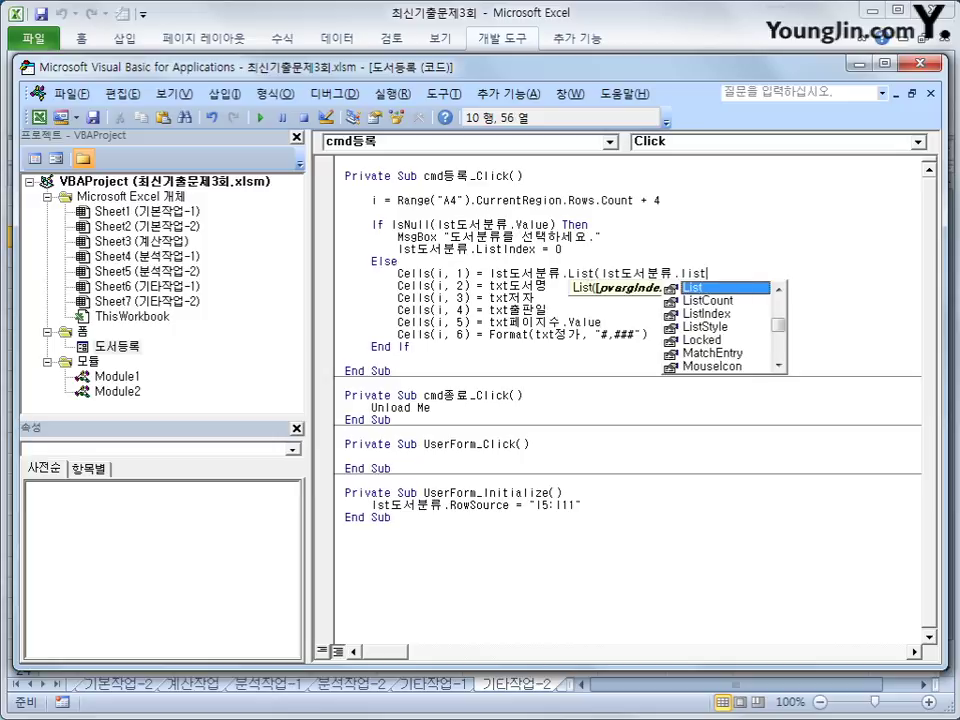
{"action": "type", "text": "in"}
{"action": "key", "text": "Tab"}
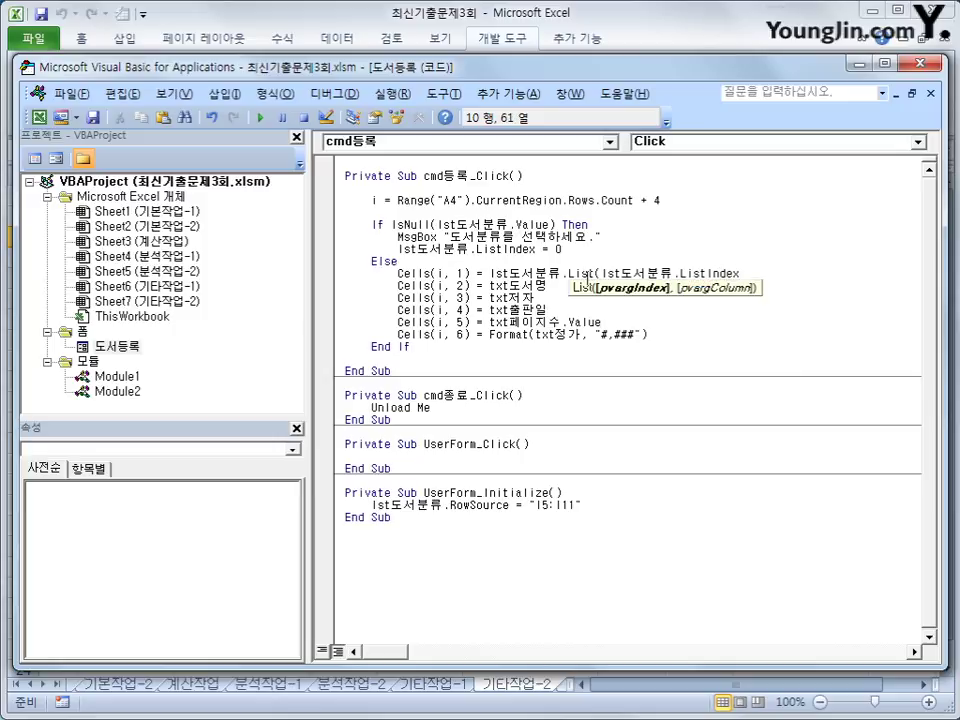
{"action": "type", "text": ","}
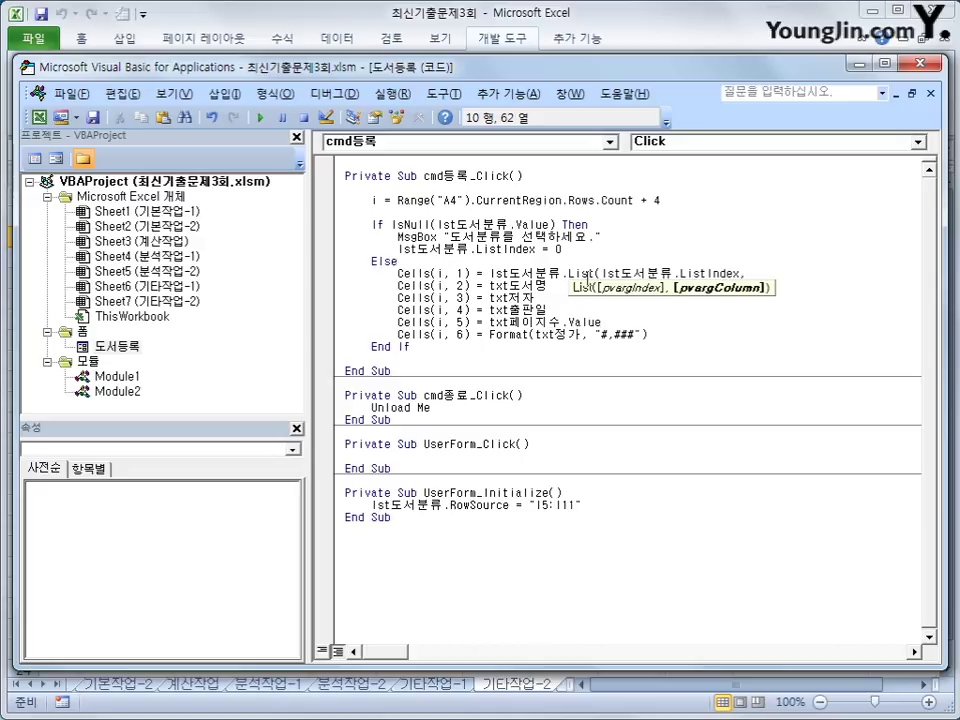
{"action": "type", "text": "0)"}
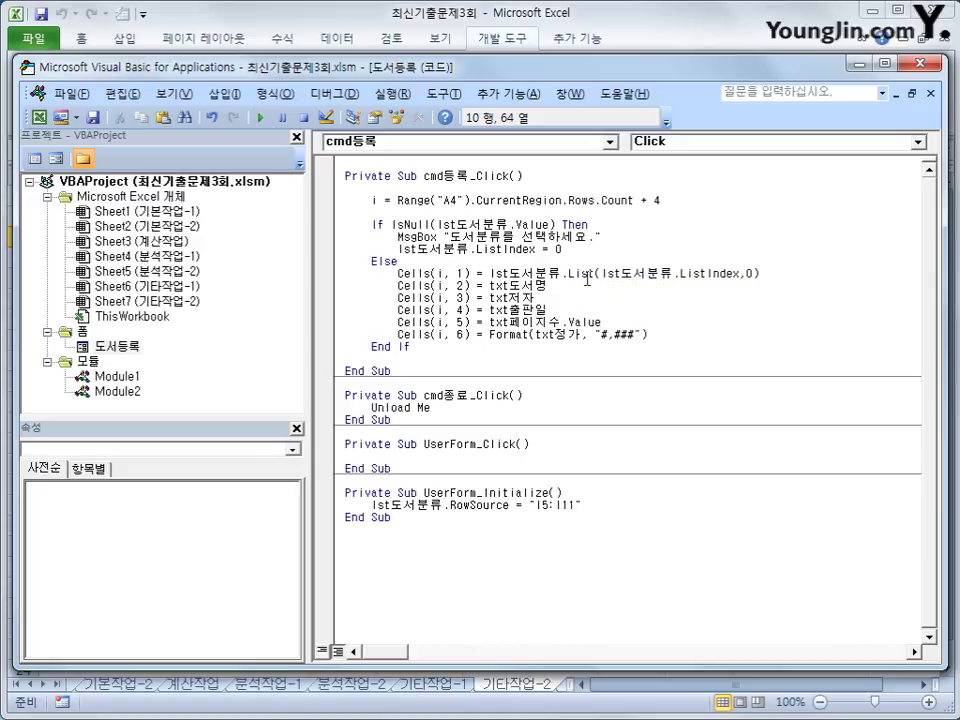
{"action": "left_click", "coordinate": [773, 355]}
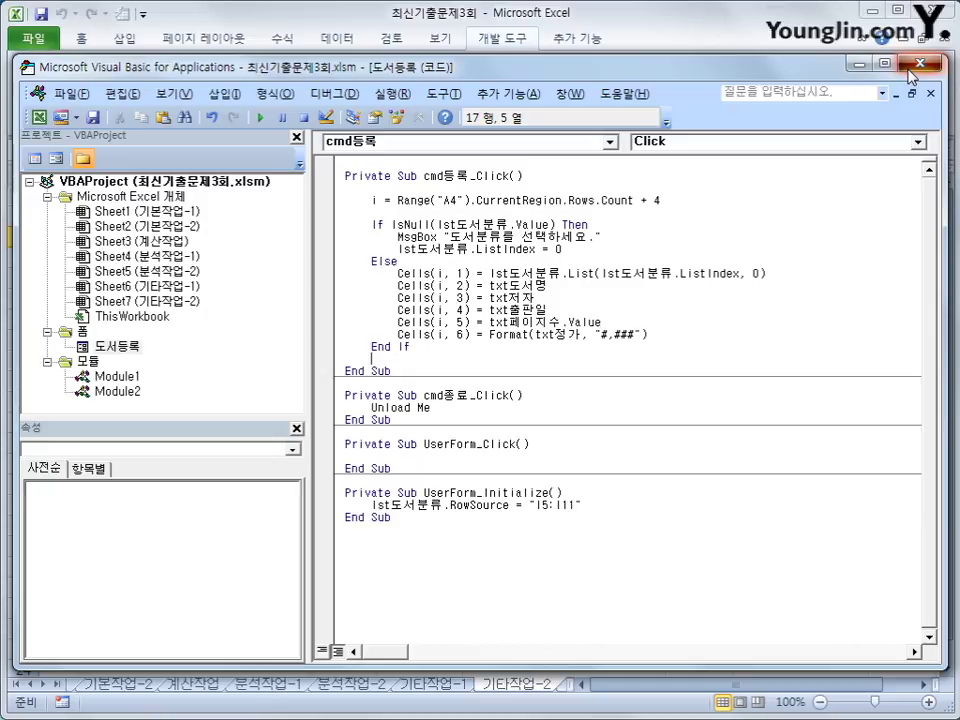
Open the registration form, choose 가정과 생활 and enter the title 다라마.
{"action": "left_click", "coordinate": [910, 70]}
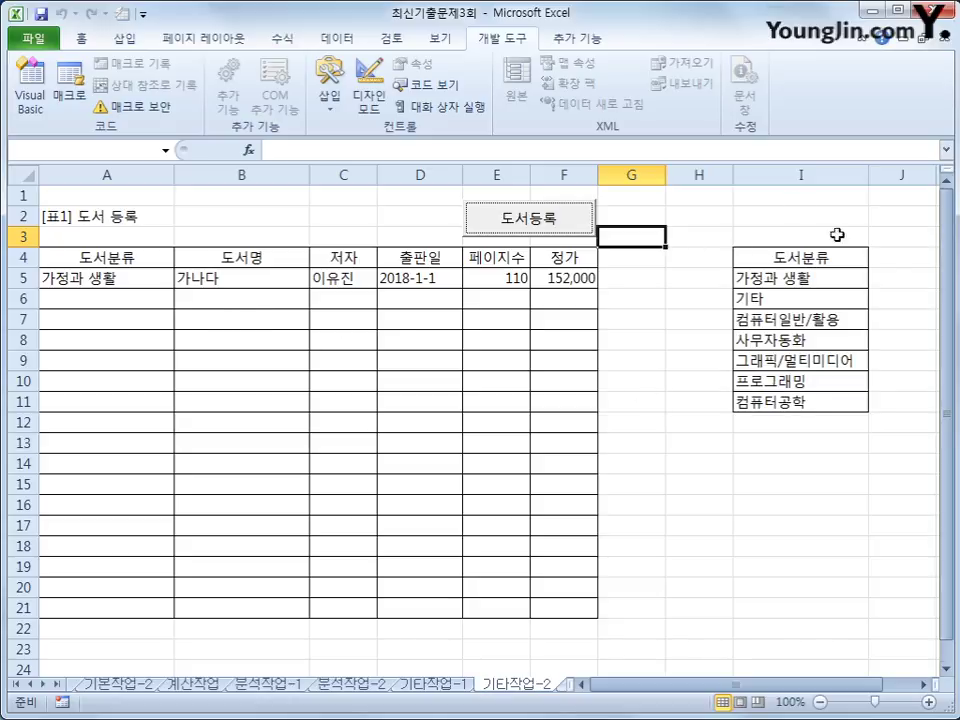
{"action": "left_click", "coordinate": [483, 226]}
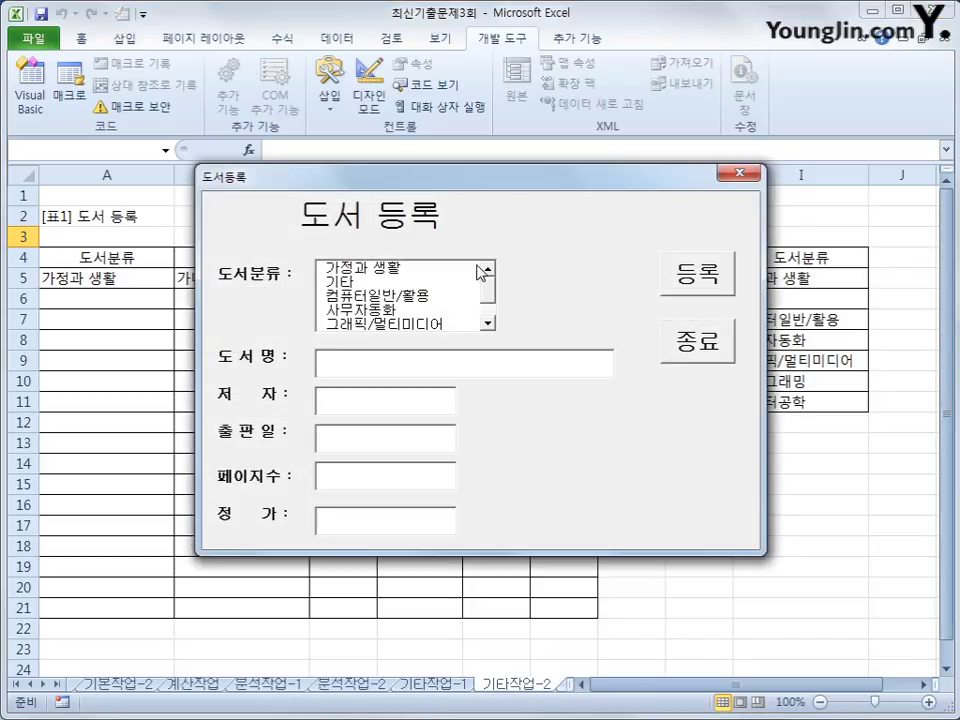
{"action": "left_click", "coordinate": [420, 270]}
{"action": "left_click", "coordinate": [371, 354]}
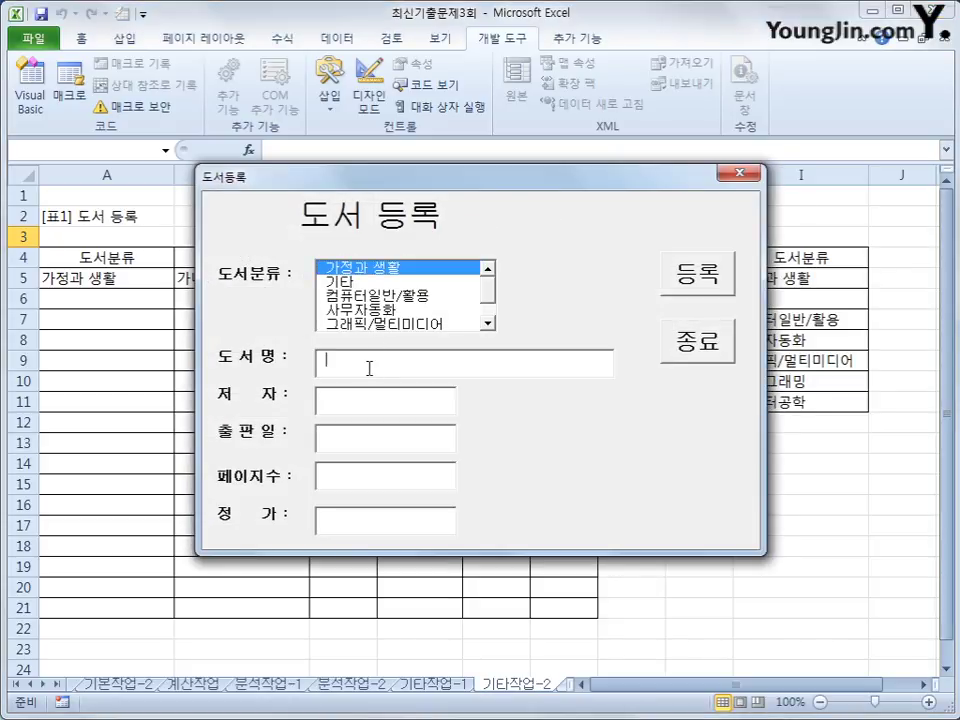
{"action": "type", "text": "ekfk"}
{"action": "key", "text": "BackSpace"}
{"action": "key", "text": "BackSpace"}
{"action": "key", "text": "BackSpace"}
{"action": "key", "text": "BackSpace"}
{"action": "key", "text": "Hangul"}
{"action": "type", "text": "다라마"}
{"action": "key", "text": "Tab"}
Fill in the author's name, date 2017-1-1, 120 pages and price 15000.
{"action": "left_click", "coordinate": [378, 402]}
{"action": "type", "text": "ㅁ"}
{"action": "key", "text": "BackSpace"}
{"action": "key", "text": "Tab"}
{"action": "type", "text": "2017-1-1"}
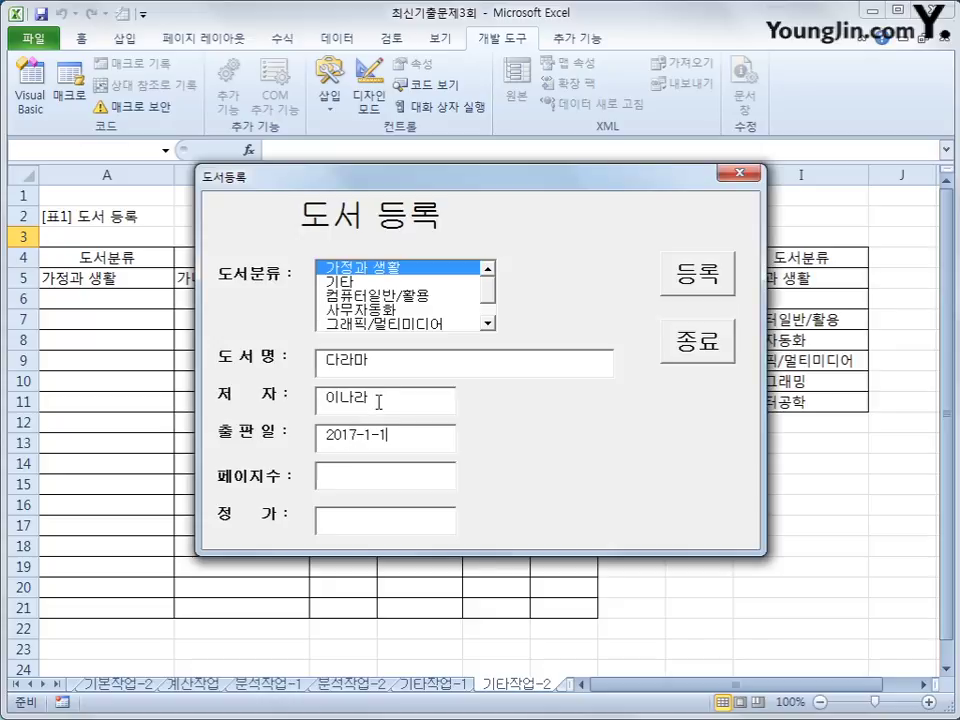
{"action": "key", "text": "Tab"}
{"action": "type", "text": "120"}
{"action": "key", "text": "Tab"}
{"action": "type", "text": "15000"}
Register the book into row 6, check the new row, and close the form.
{"action": "left_click", "coordinate": [718, 272]}
{"action": "left_click_drag", "start_coordinate": [562, 189], "coordinate": [650, 366]}
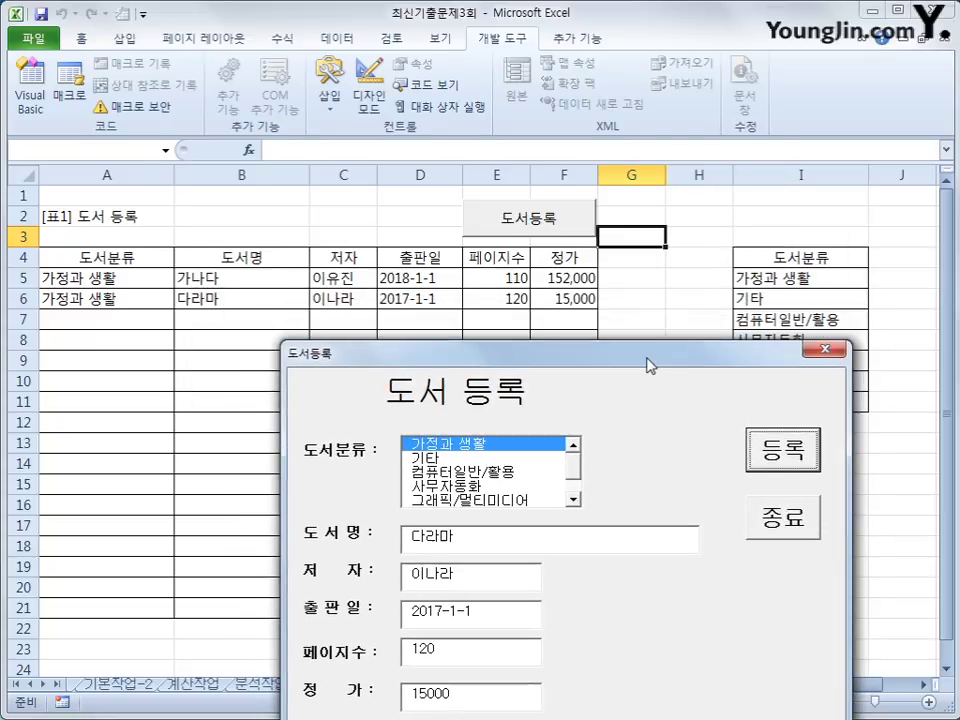
{"action": "left_click", "coordinate": [781, 520]}
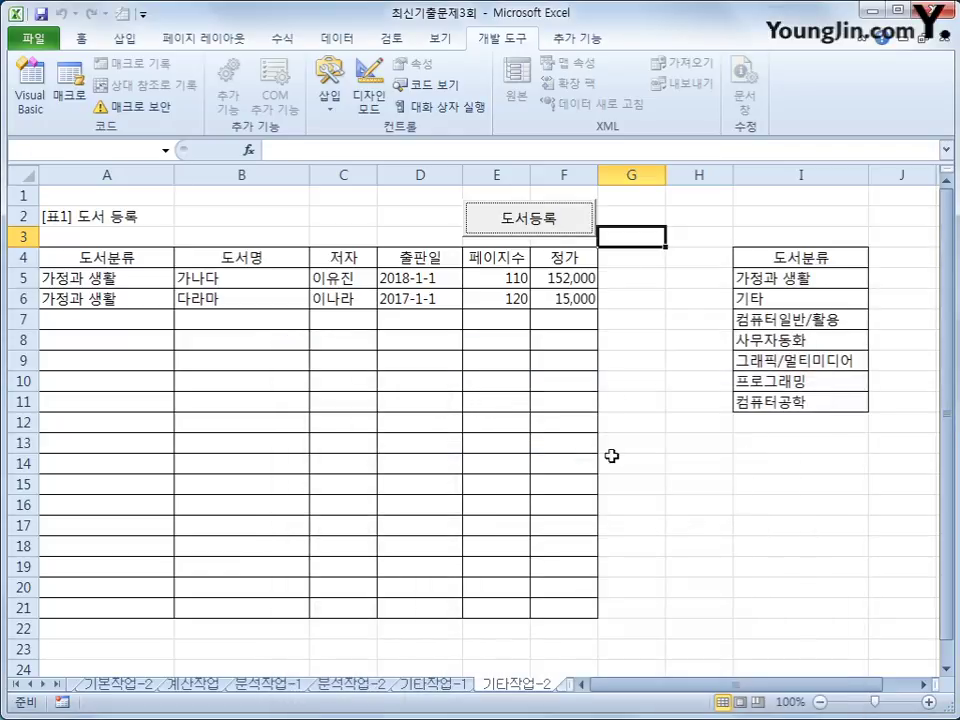
{"action": "left_click", "coordinate": [656, 443]}
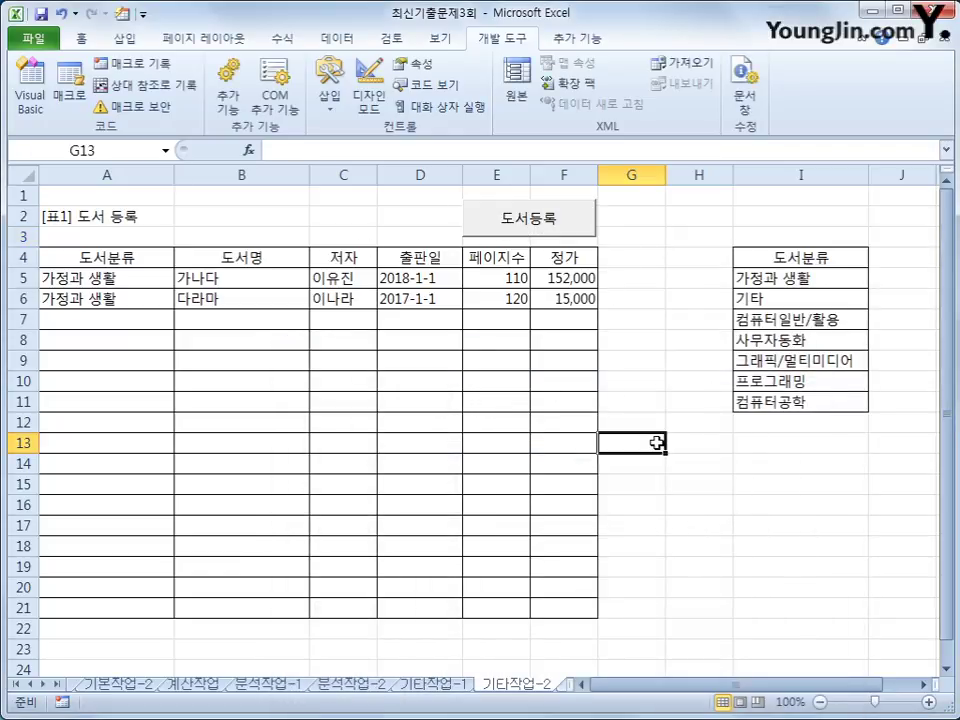